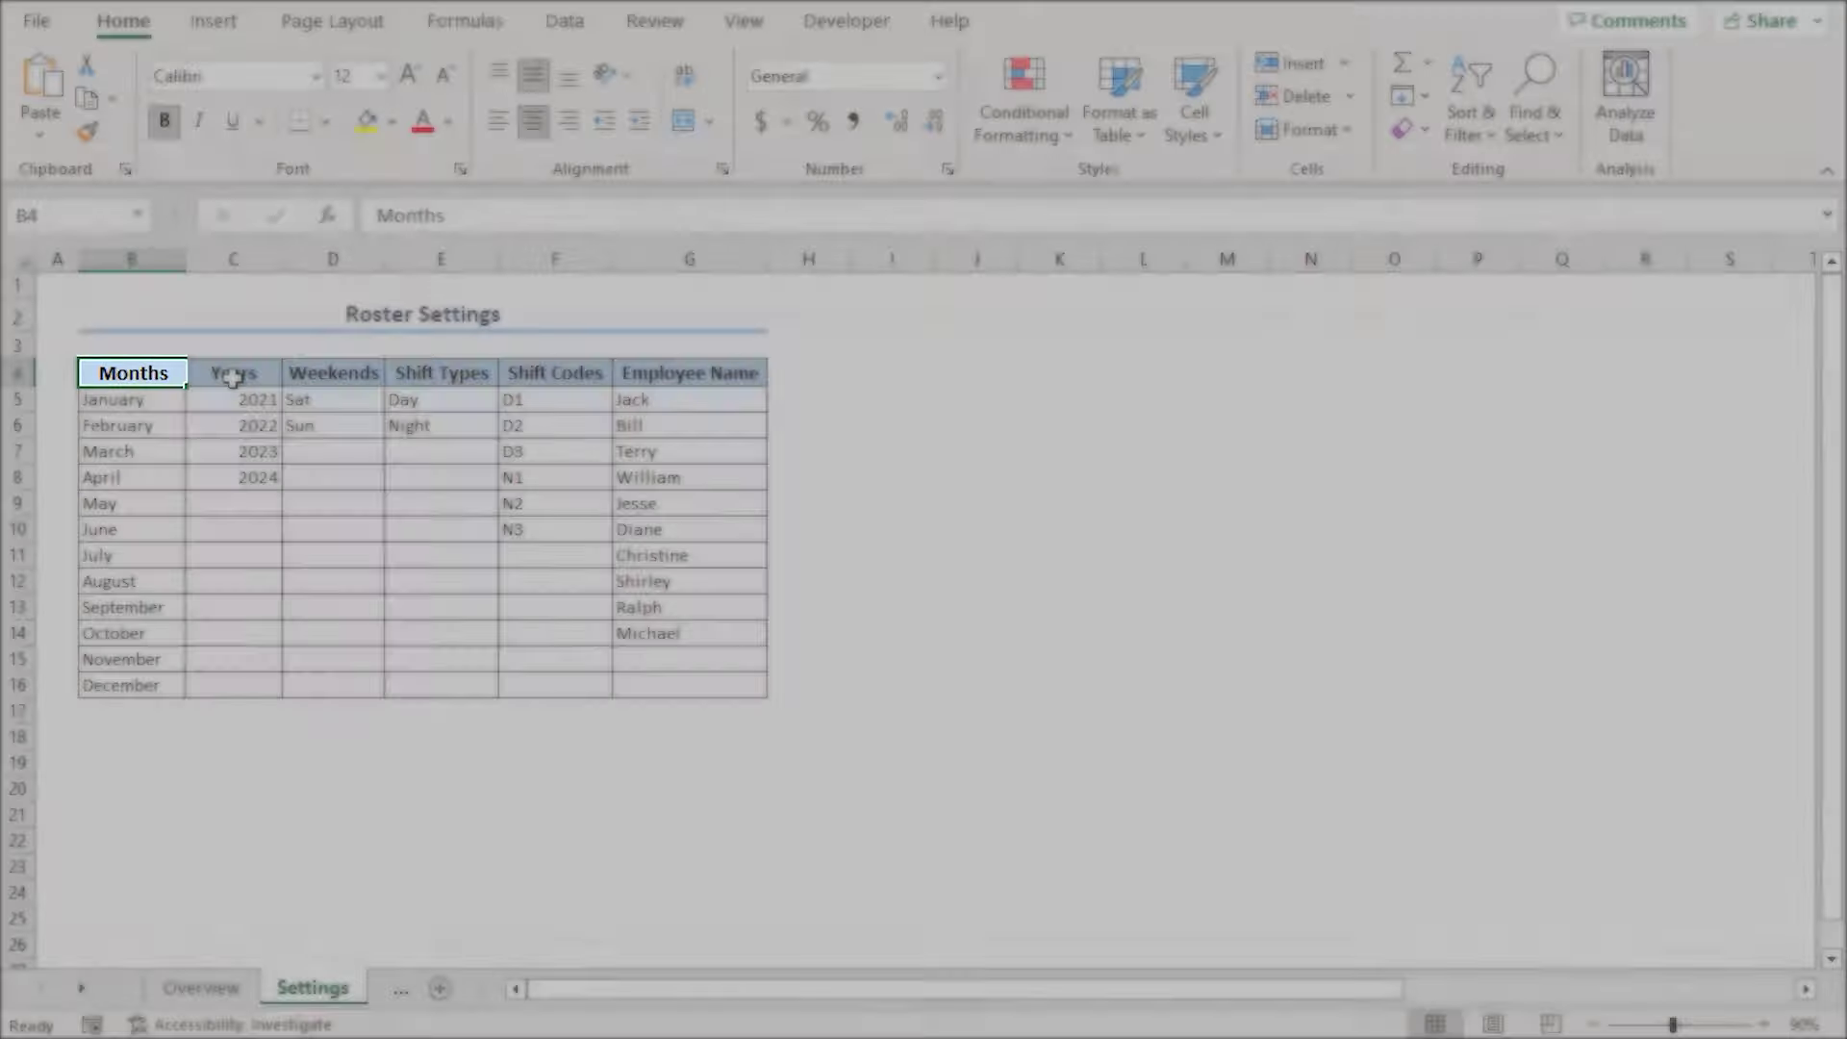
# Review the Years, Weekends, Shift Types, Shift Codes and Employee Name headings of the Roster Settings table
pyautogui.click(241, 370)
pyautogui.click(337, 372)
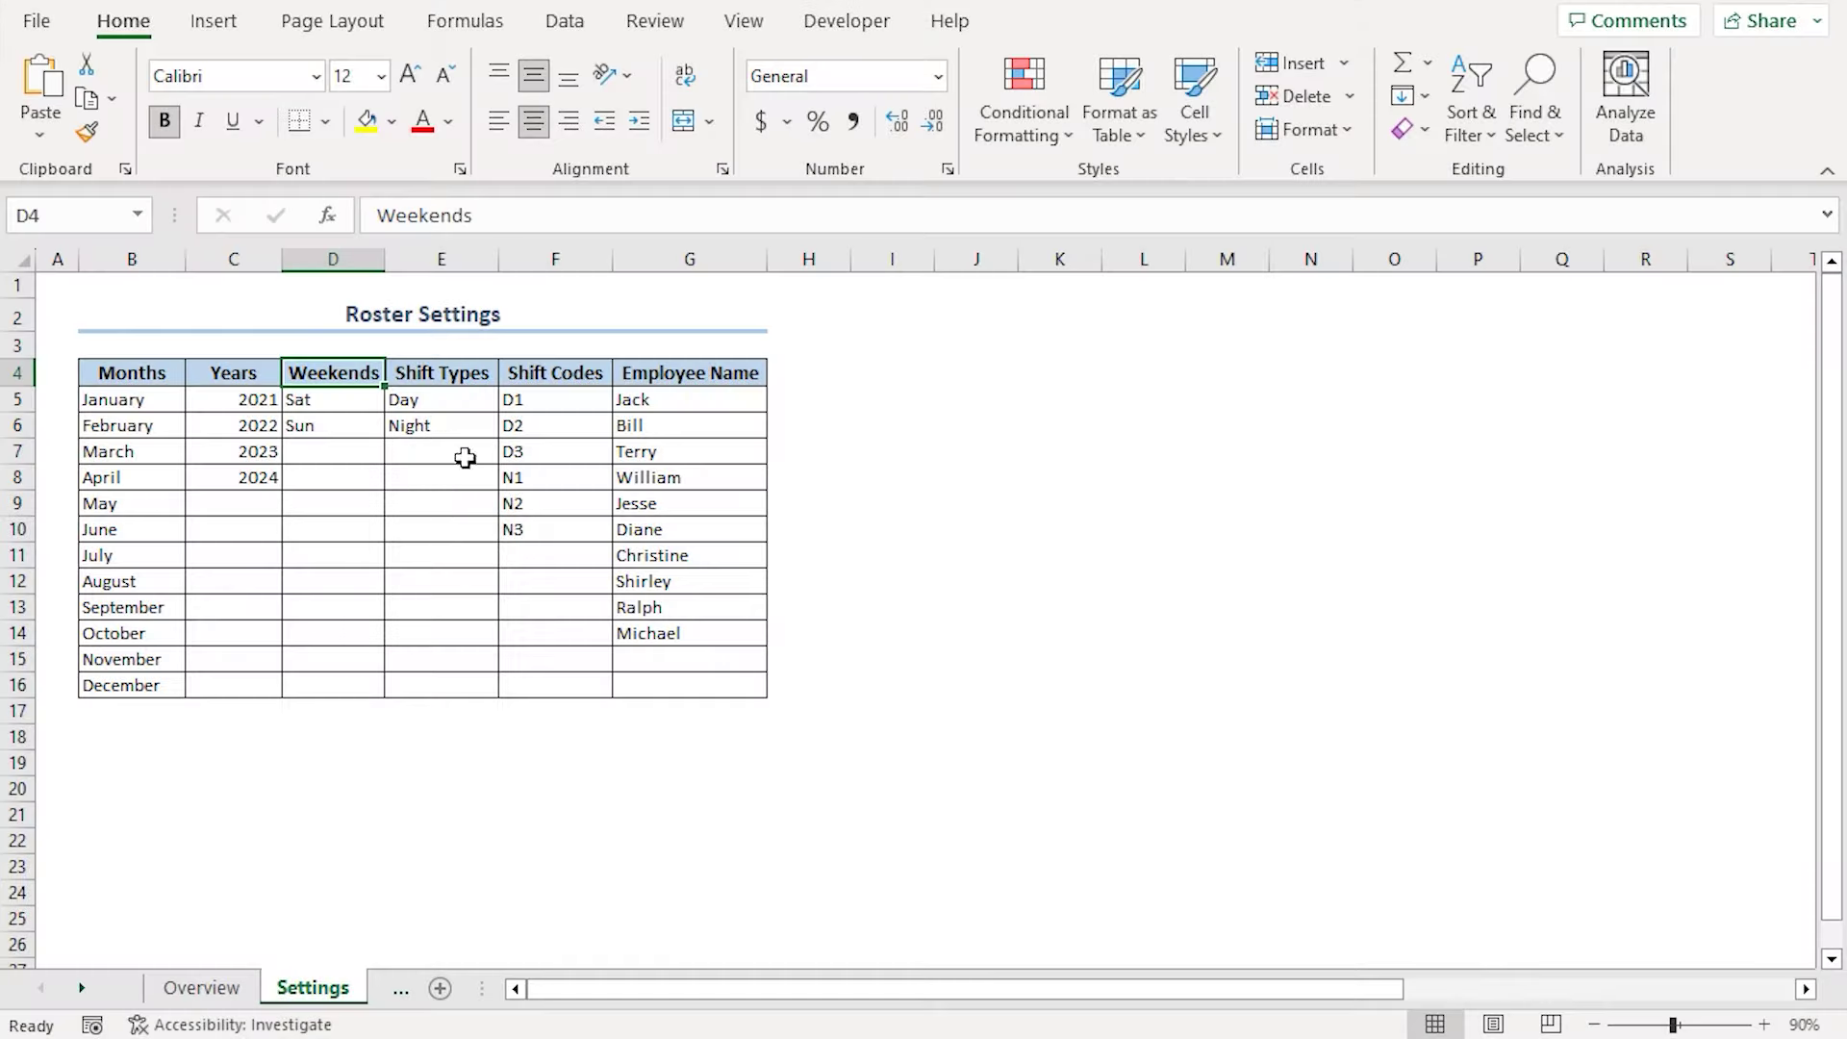
pyautogui.click(453, 372)
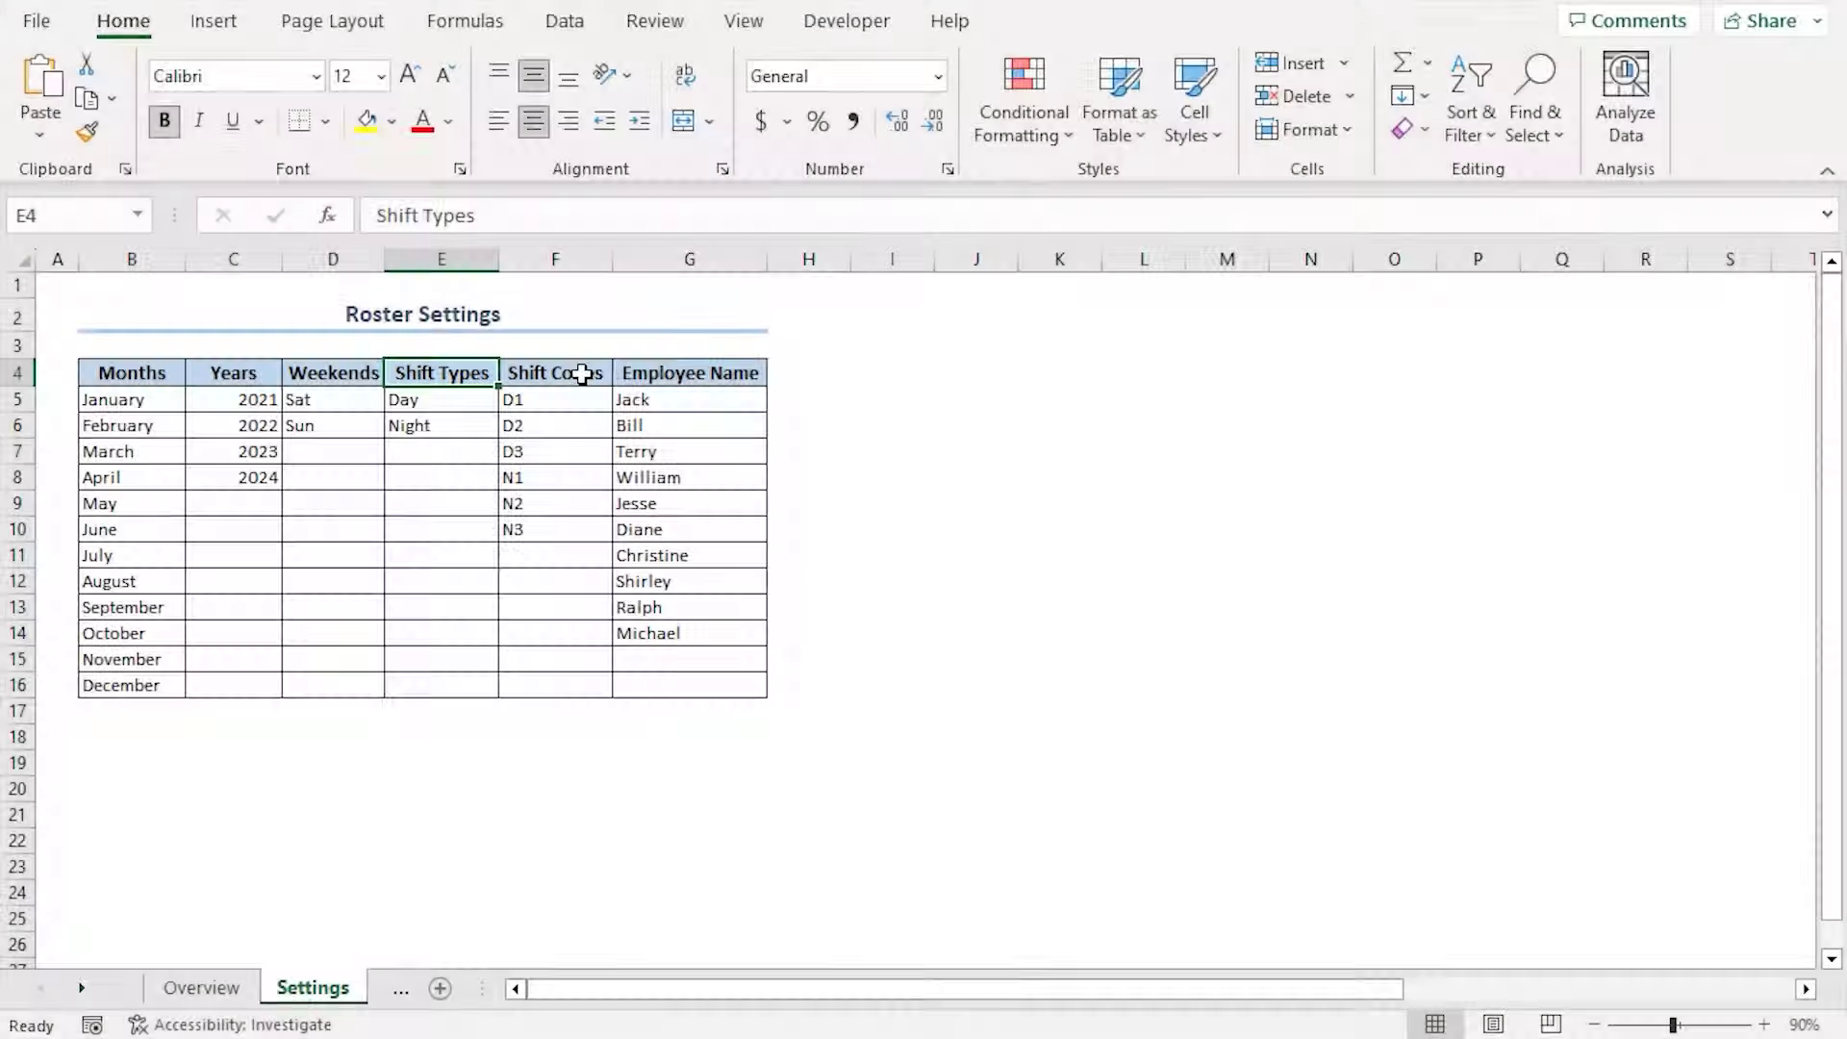
pyautogui.click(601, 377)
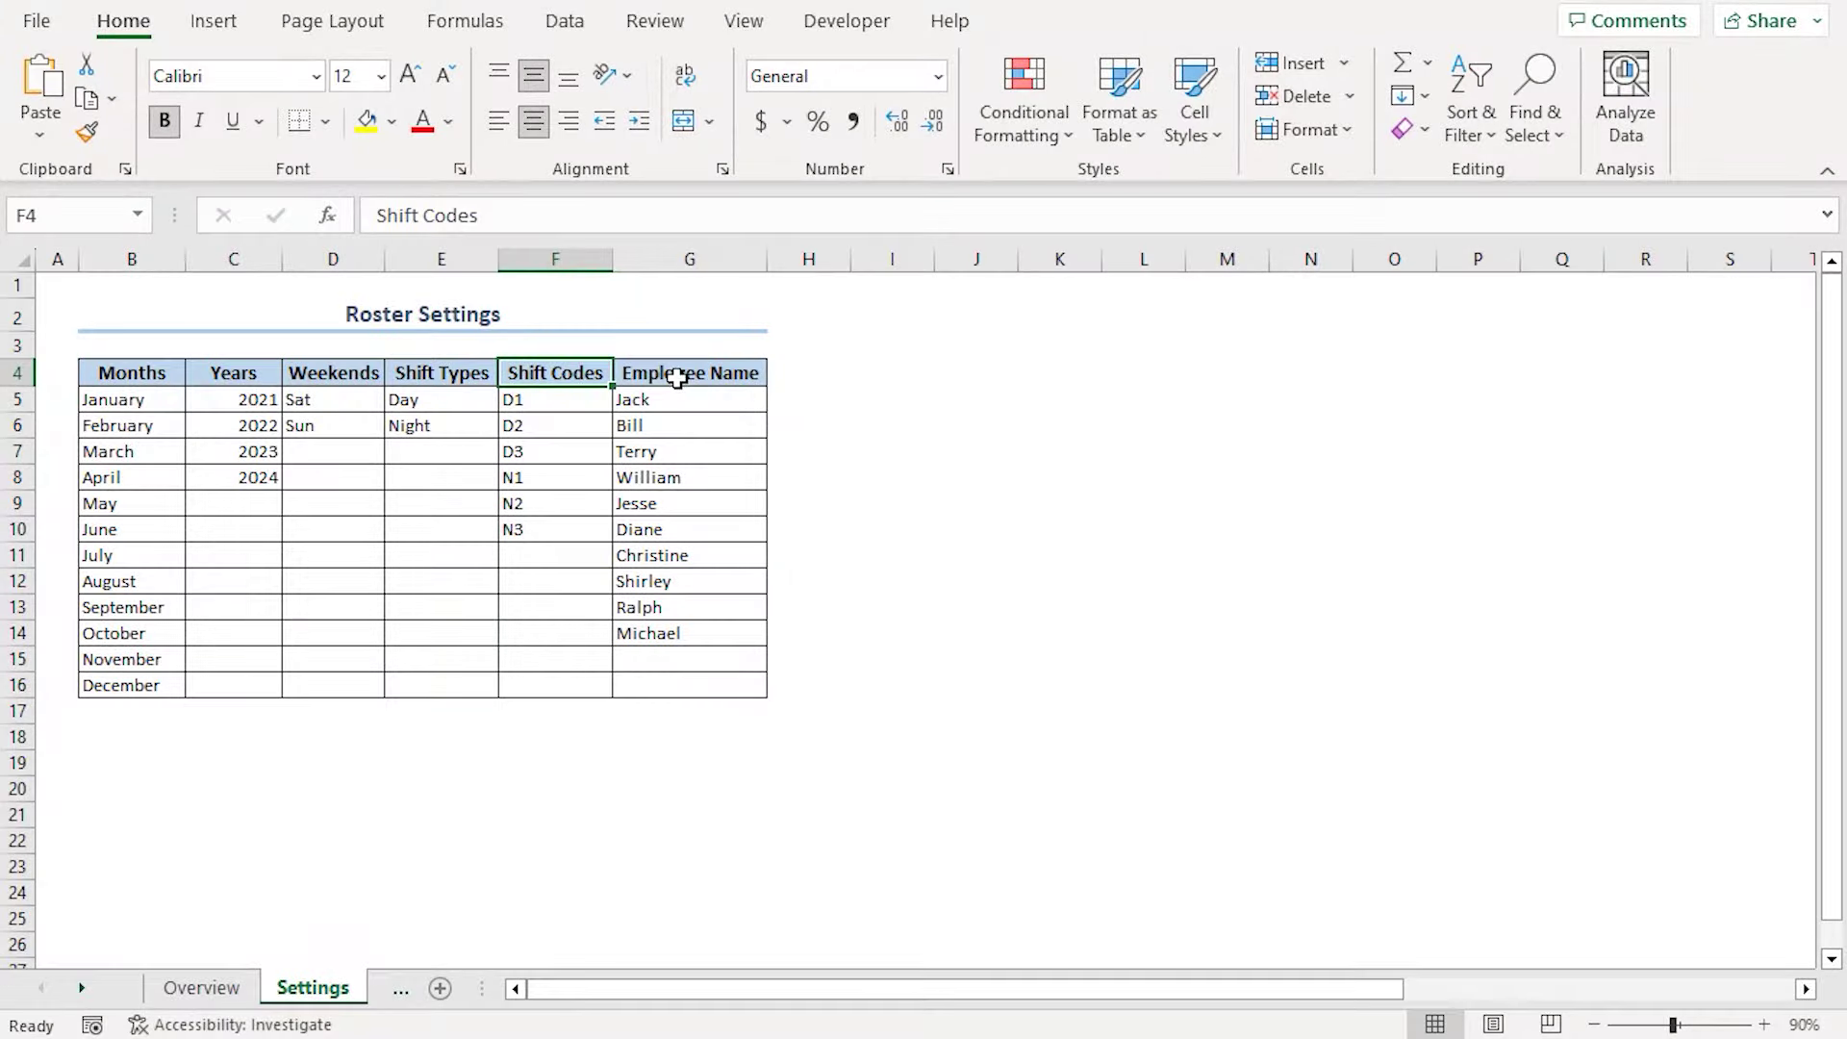
pyautogui.click(677, 378)
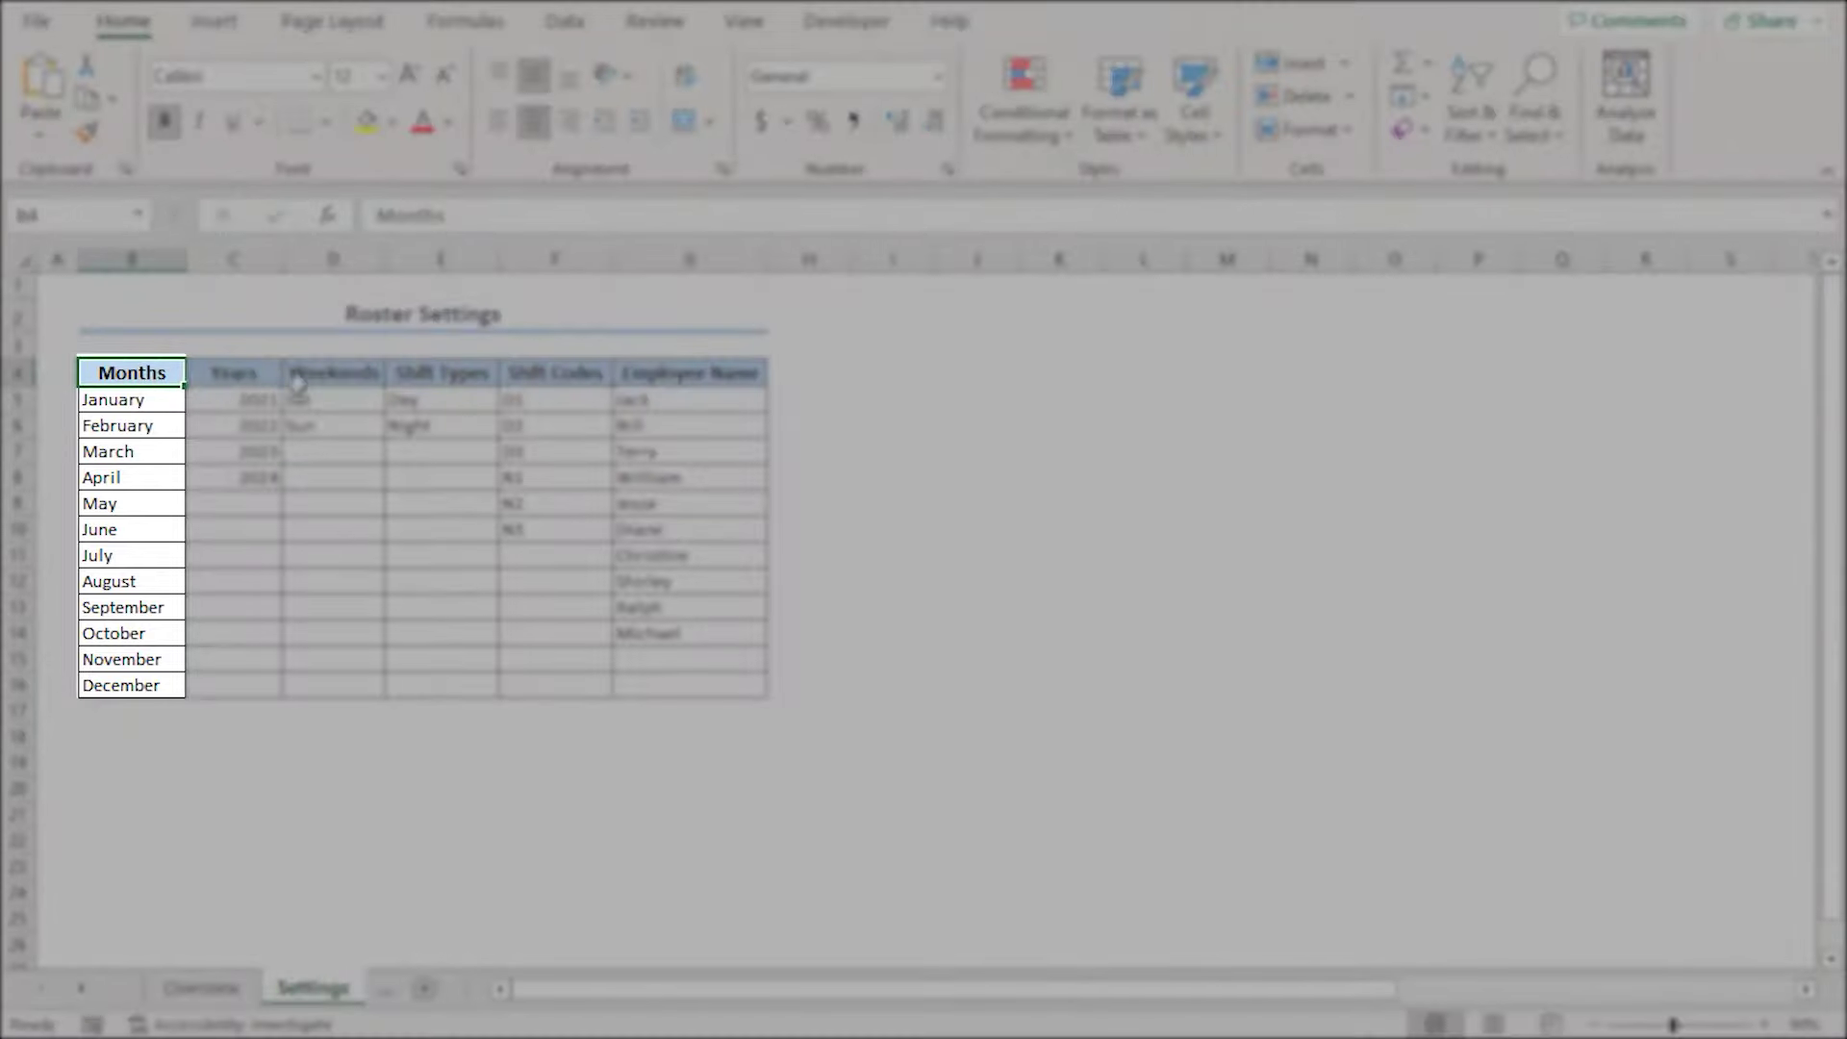
pyautogui.click(318, 376)
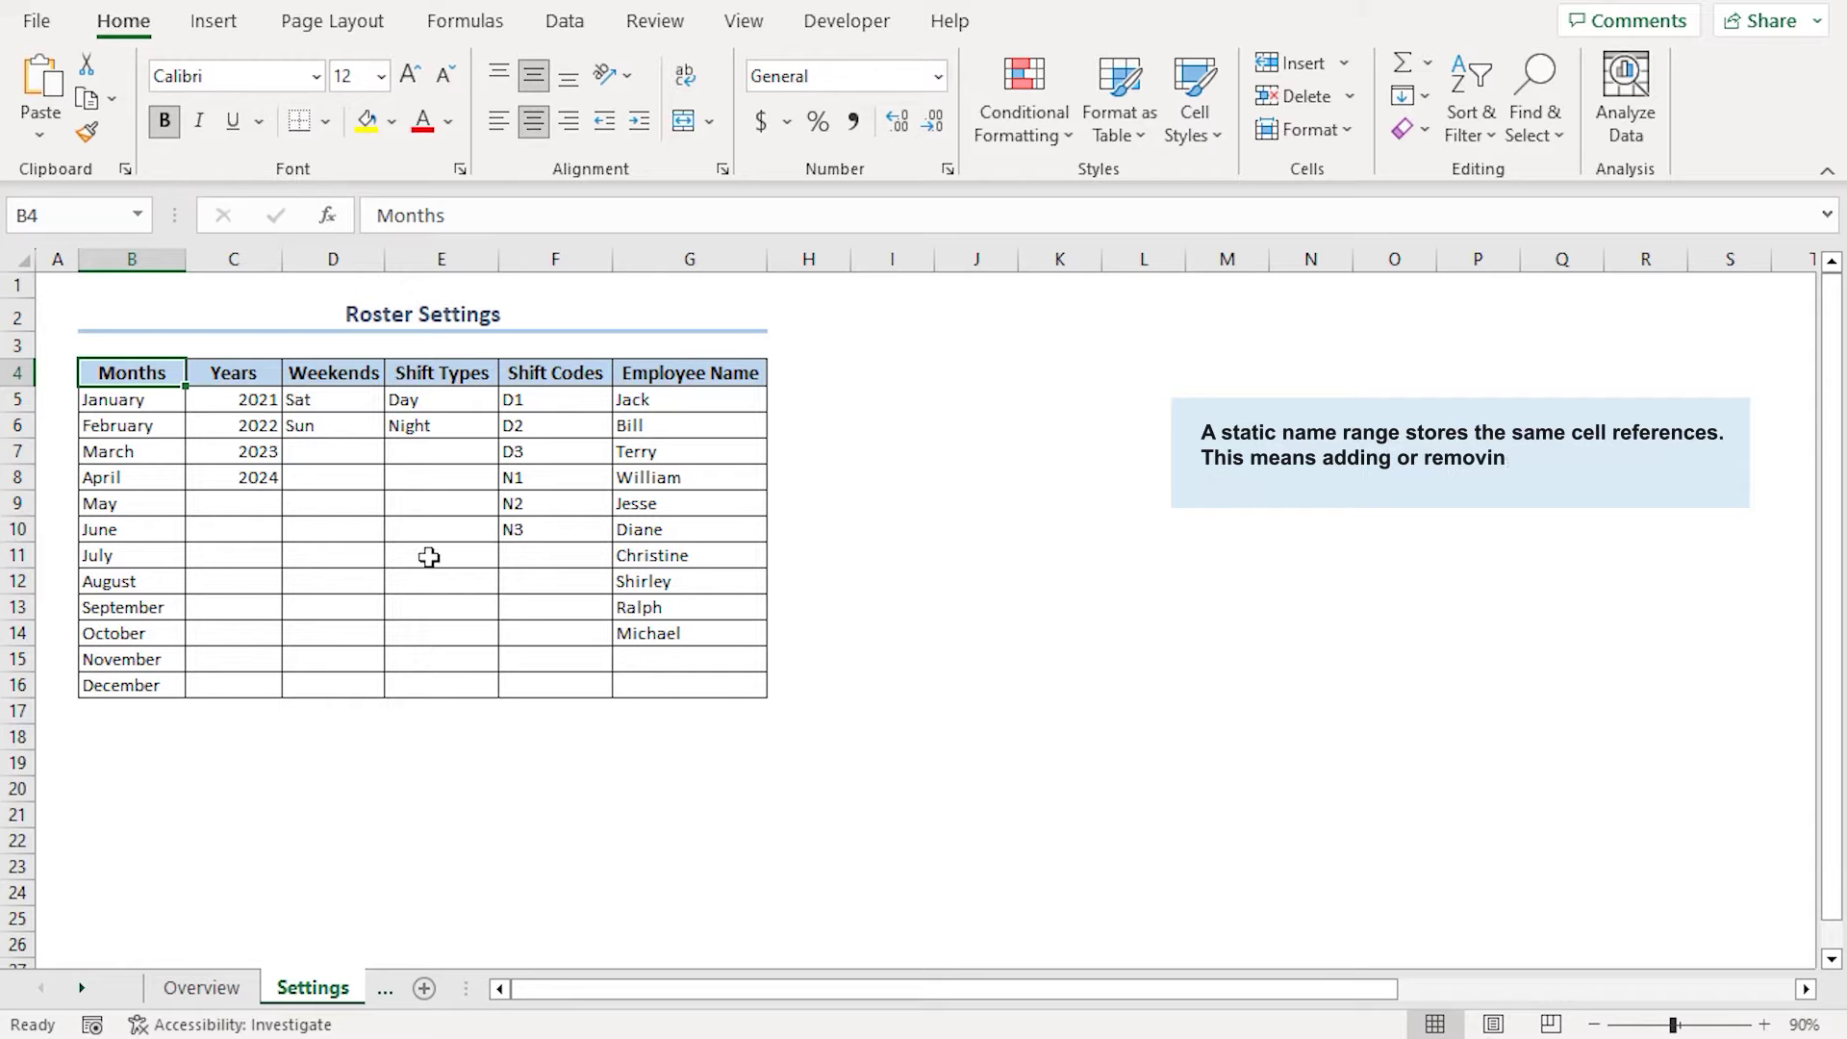
# Name the months range B5:B16 Month_List
pyautogui.click(134, 402)
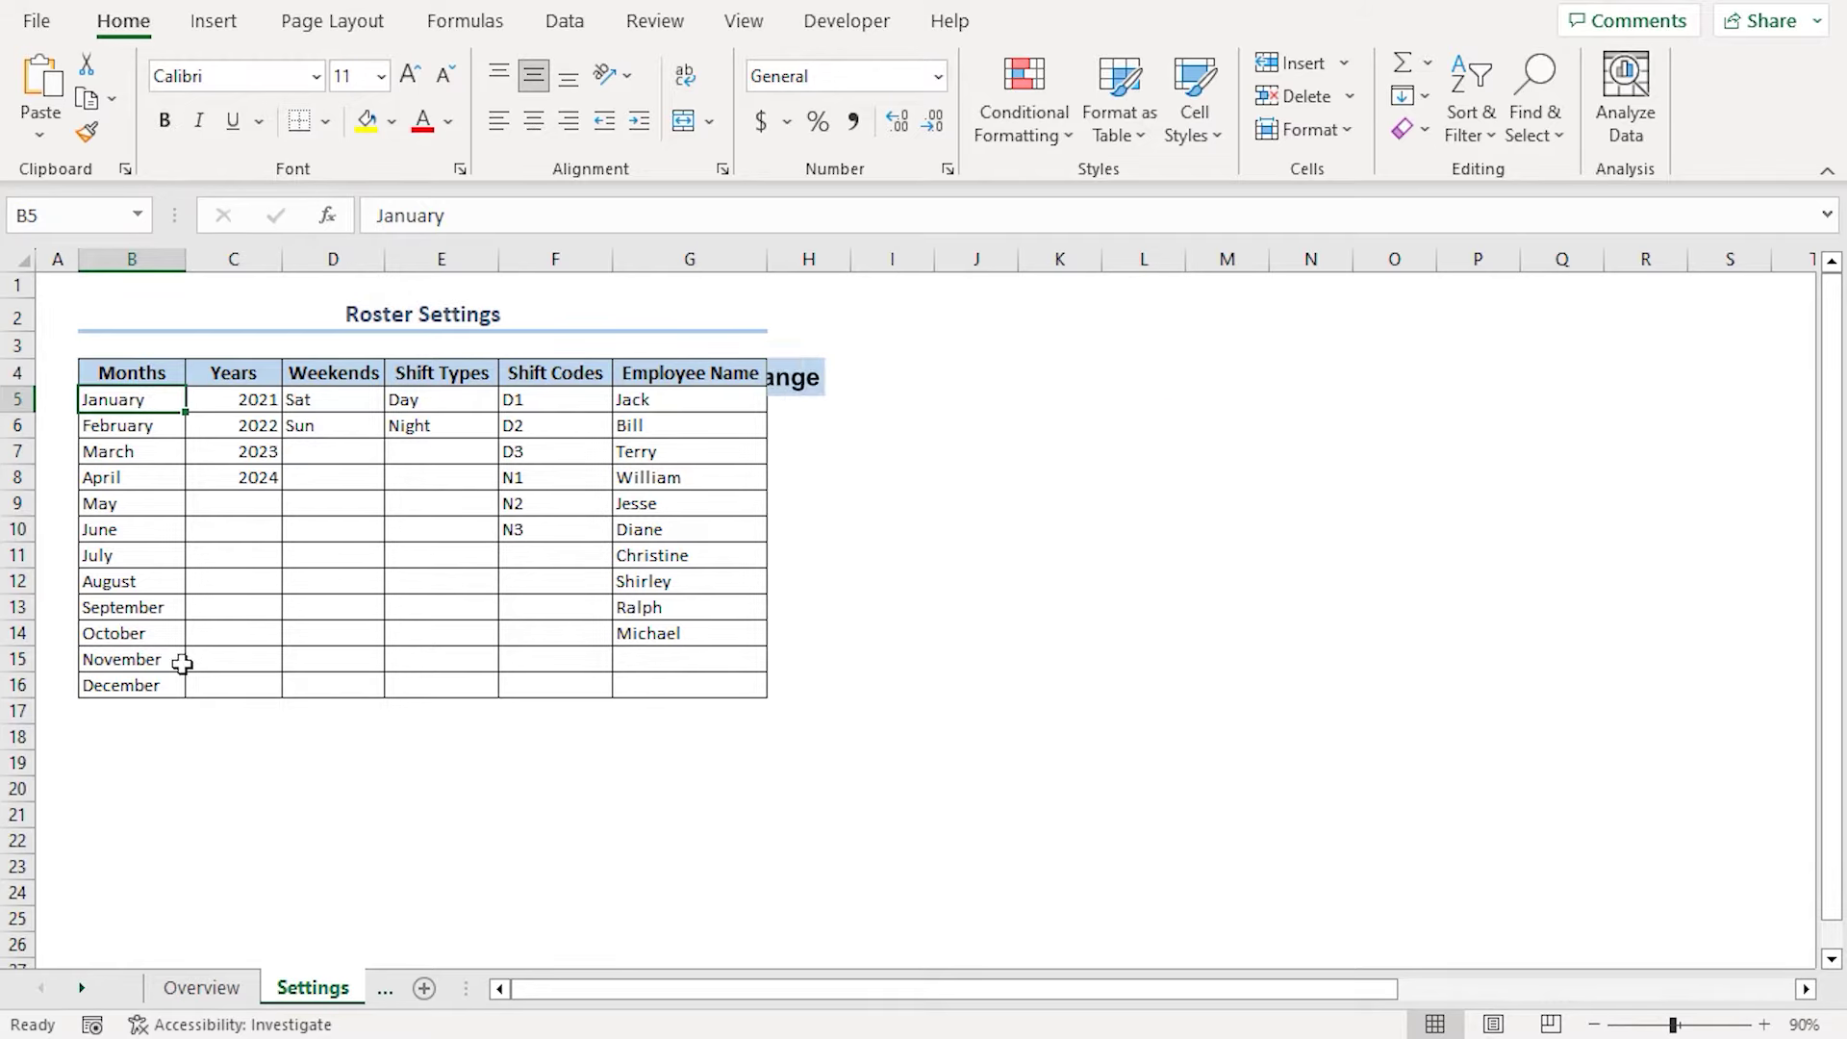
pyautogui.keyDown('shift'); pyautogui.click(154, 684); pyautogui.keyUp('shift')
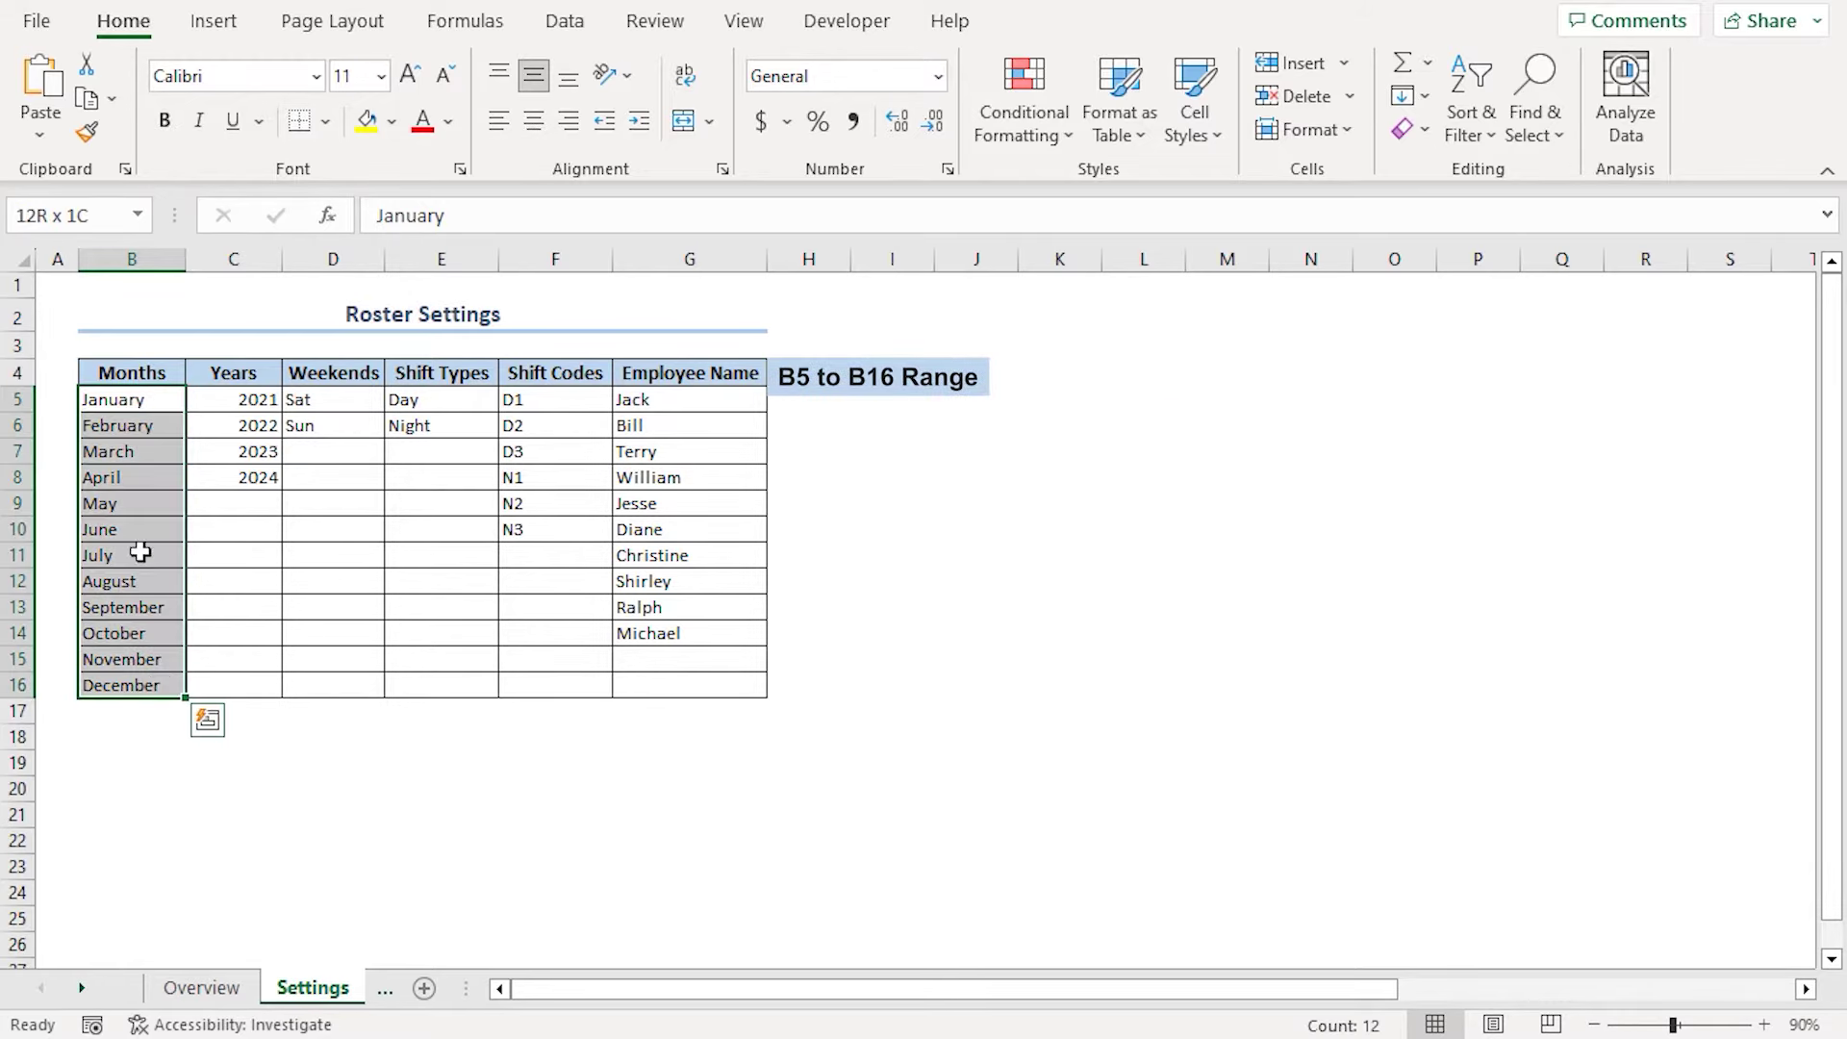
pyautogui.click(97, 212)
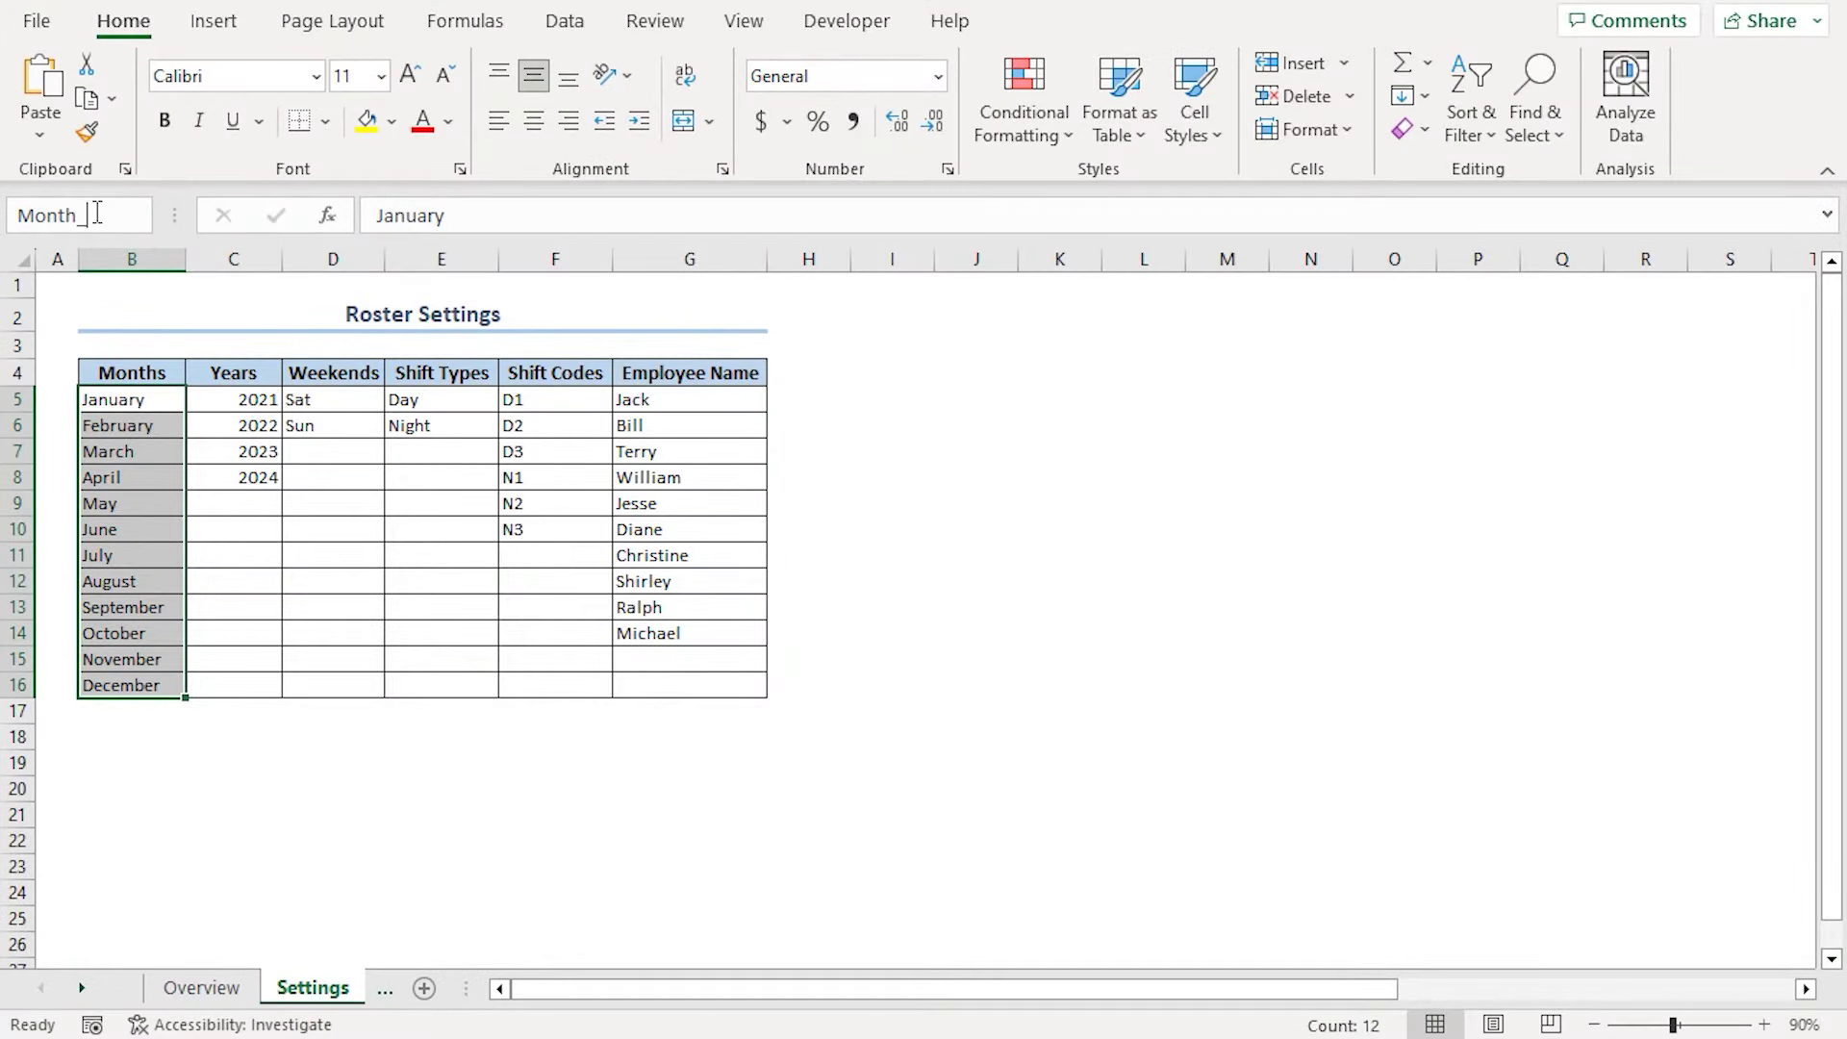
pyautogui.write('Month_List')
pyautogui.press('Return')
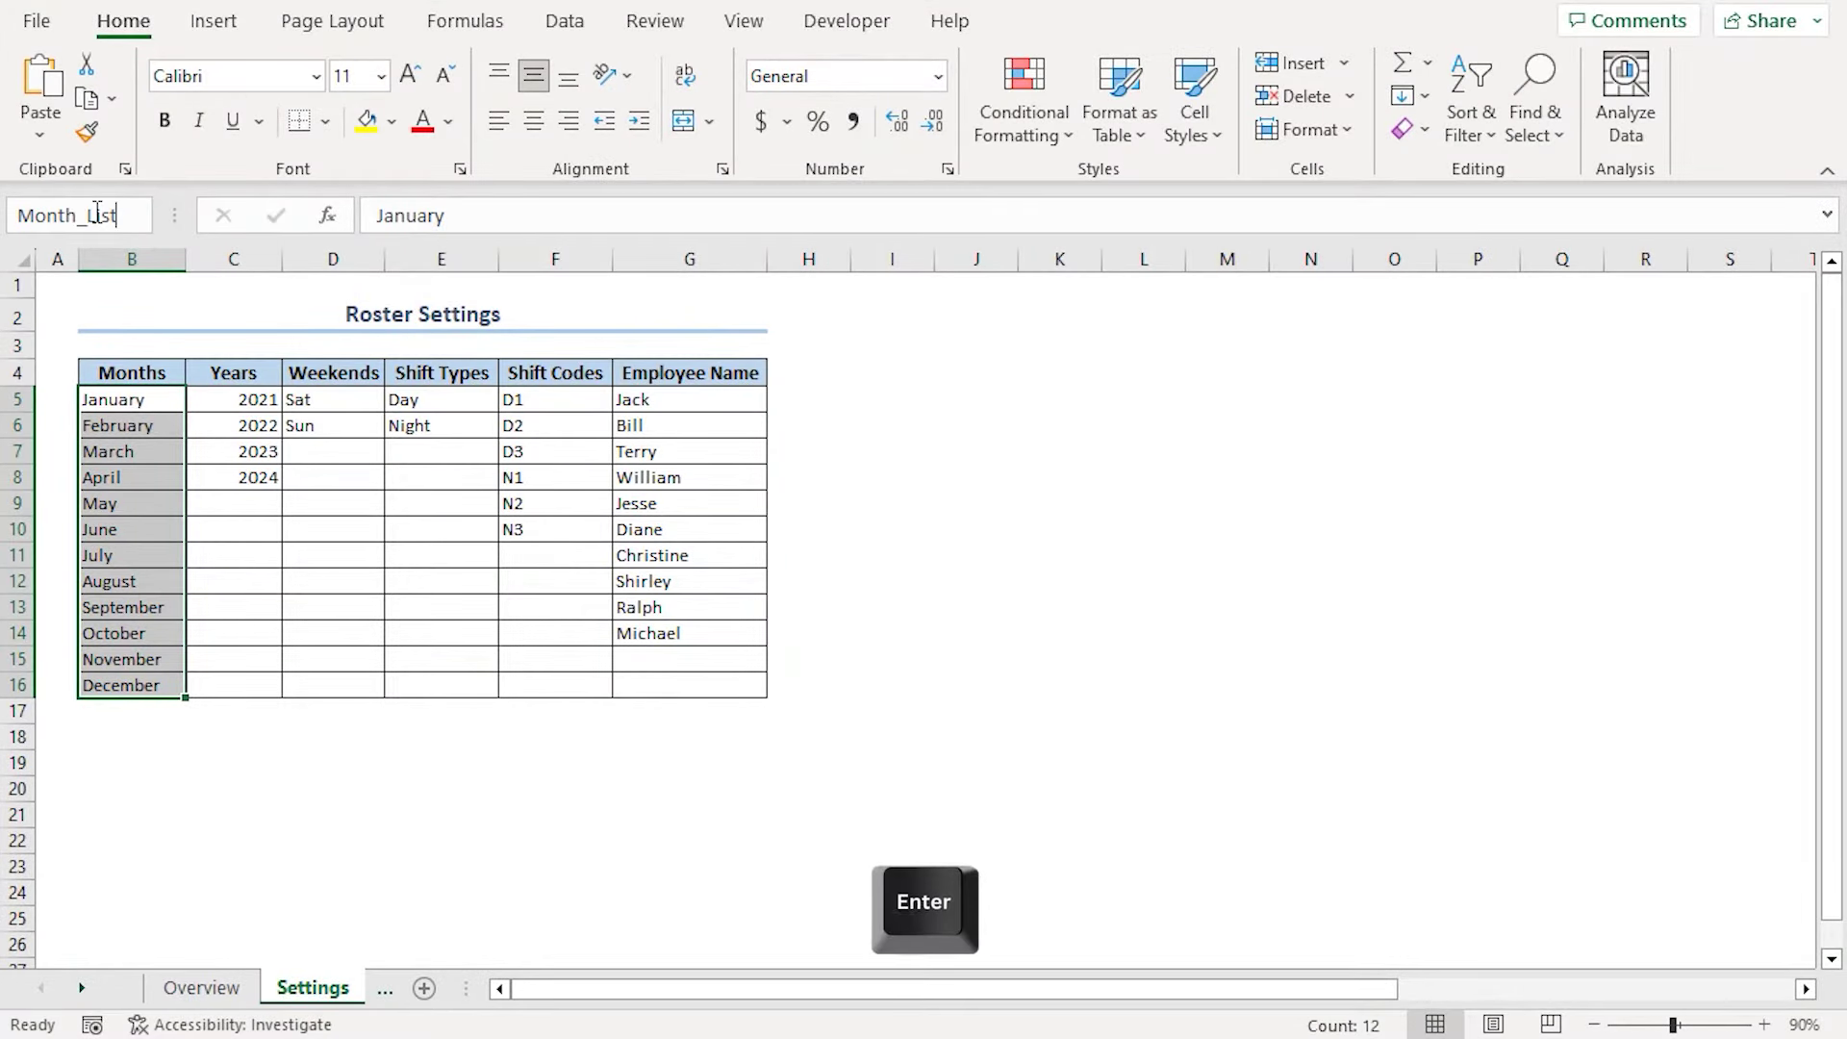
pyautogui.click(140, 380)
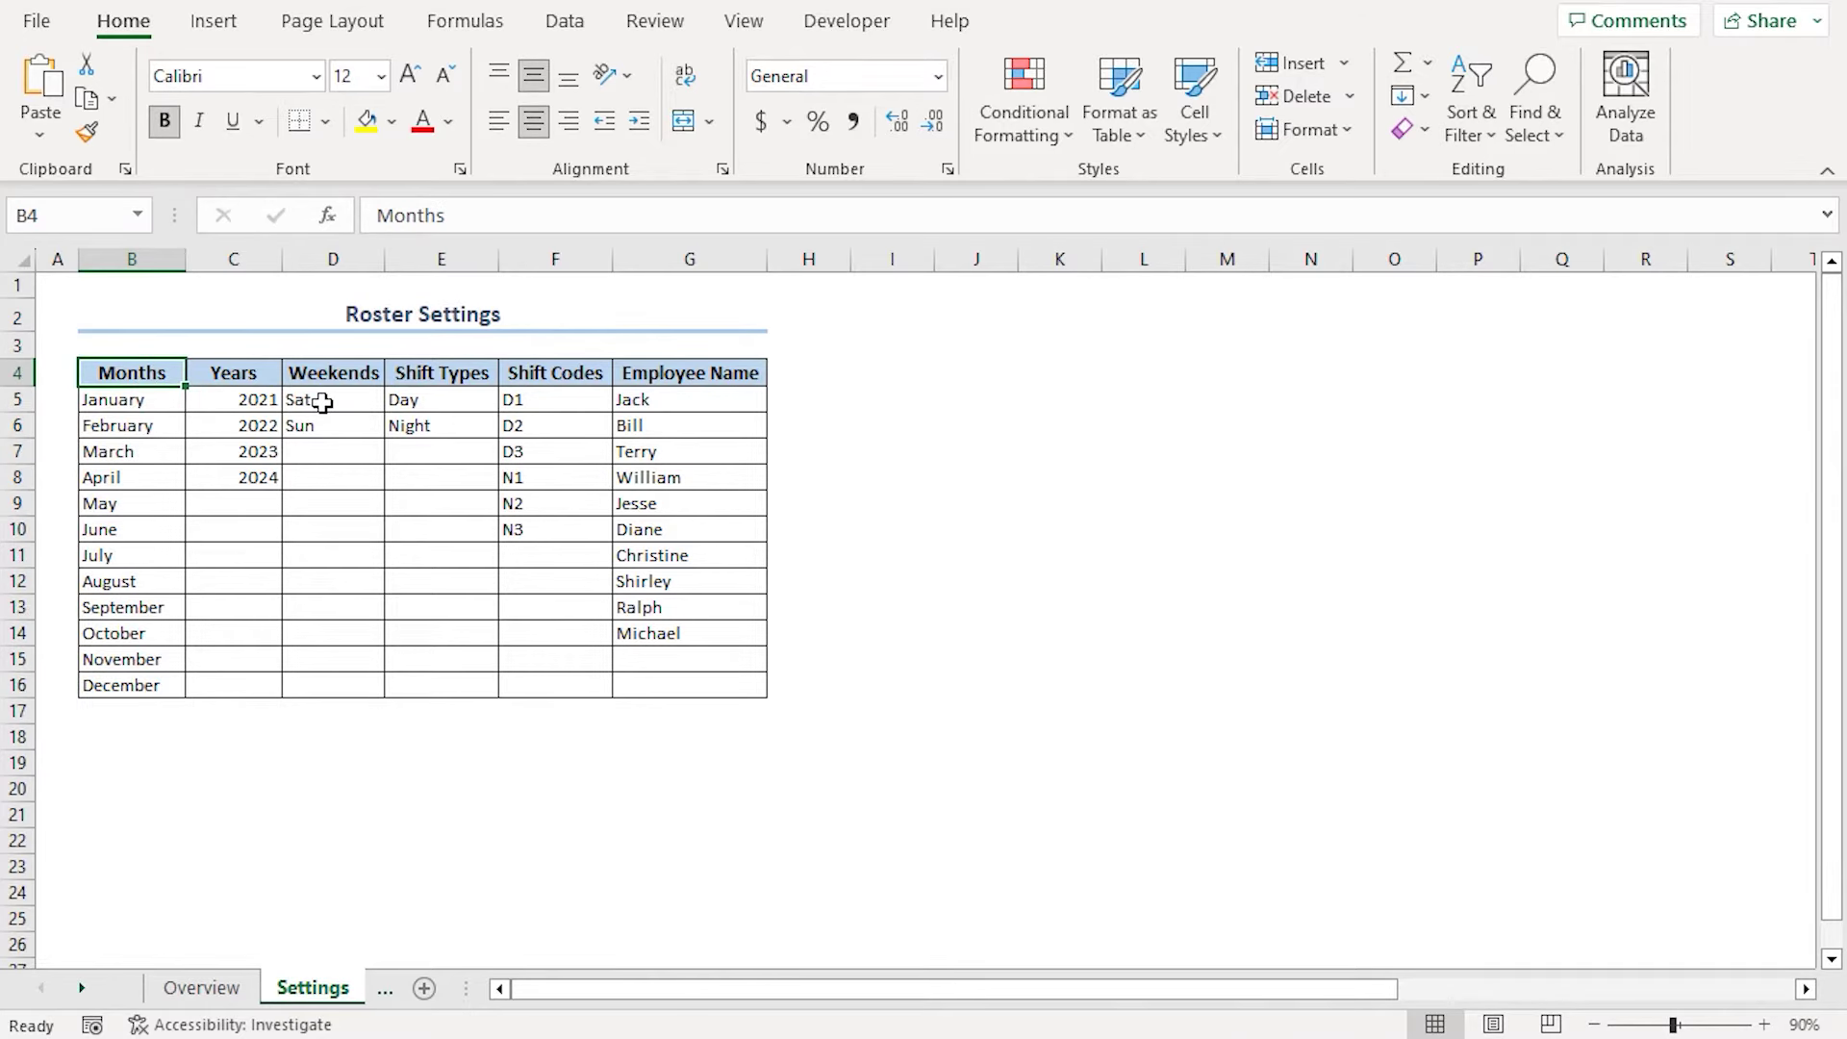
# Name the Weekends range D5:D16 Weekend
pyautogui.click(323, 402)
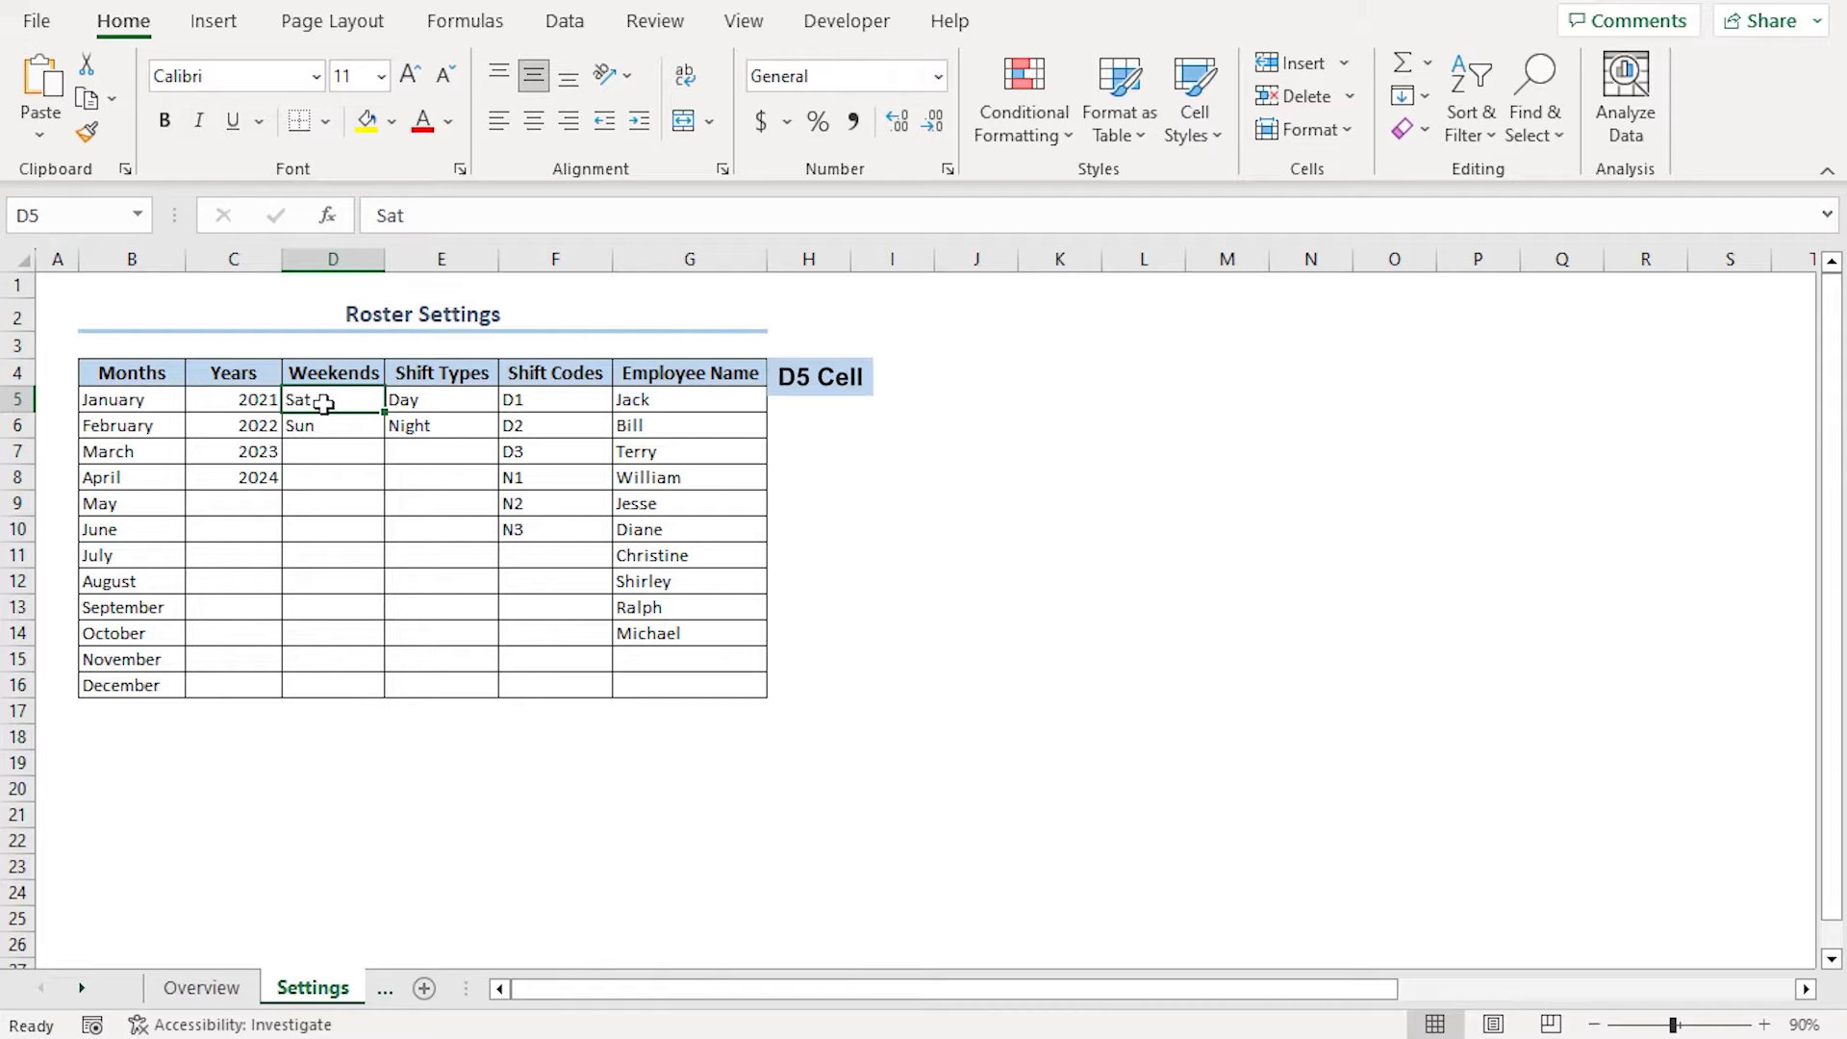
pyautogui.keyDown('shift'); pyautogui.click(327, 684); pyautogui.keyUp('shift')
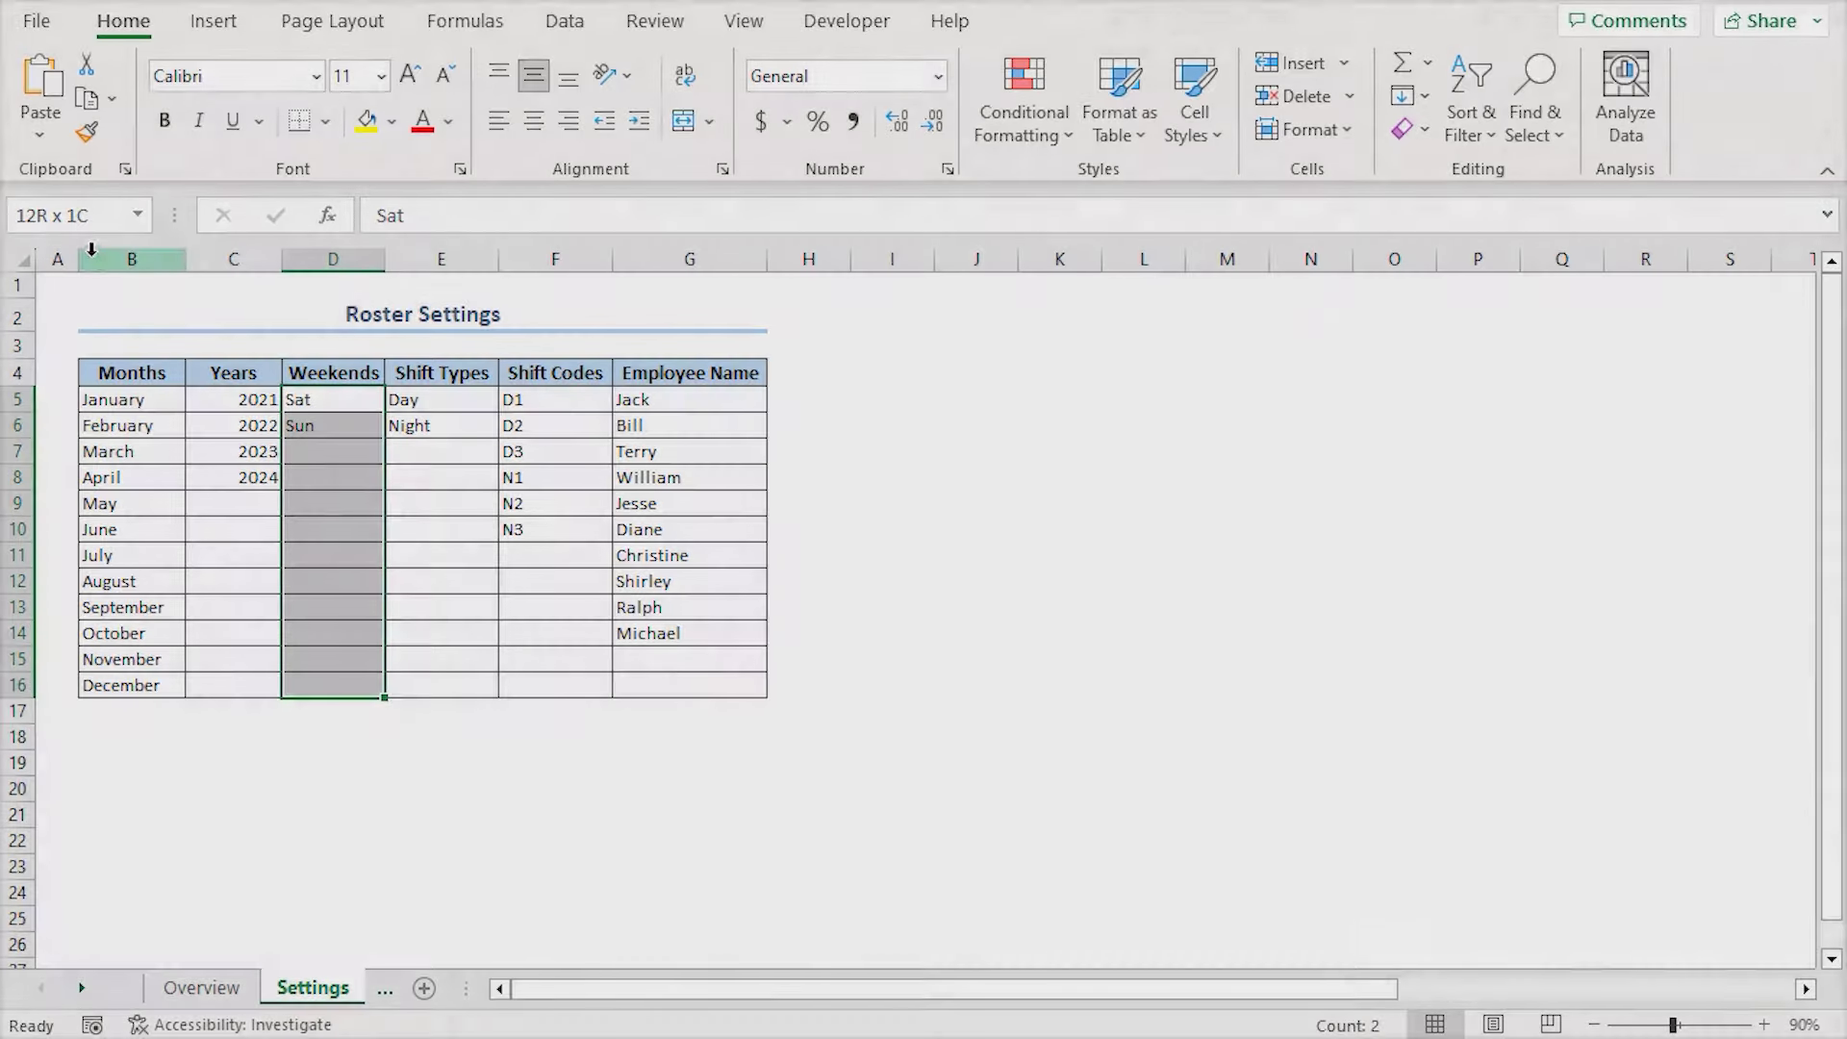
pyautogui.click(89, 215)
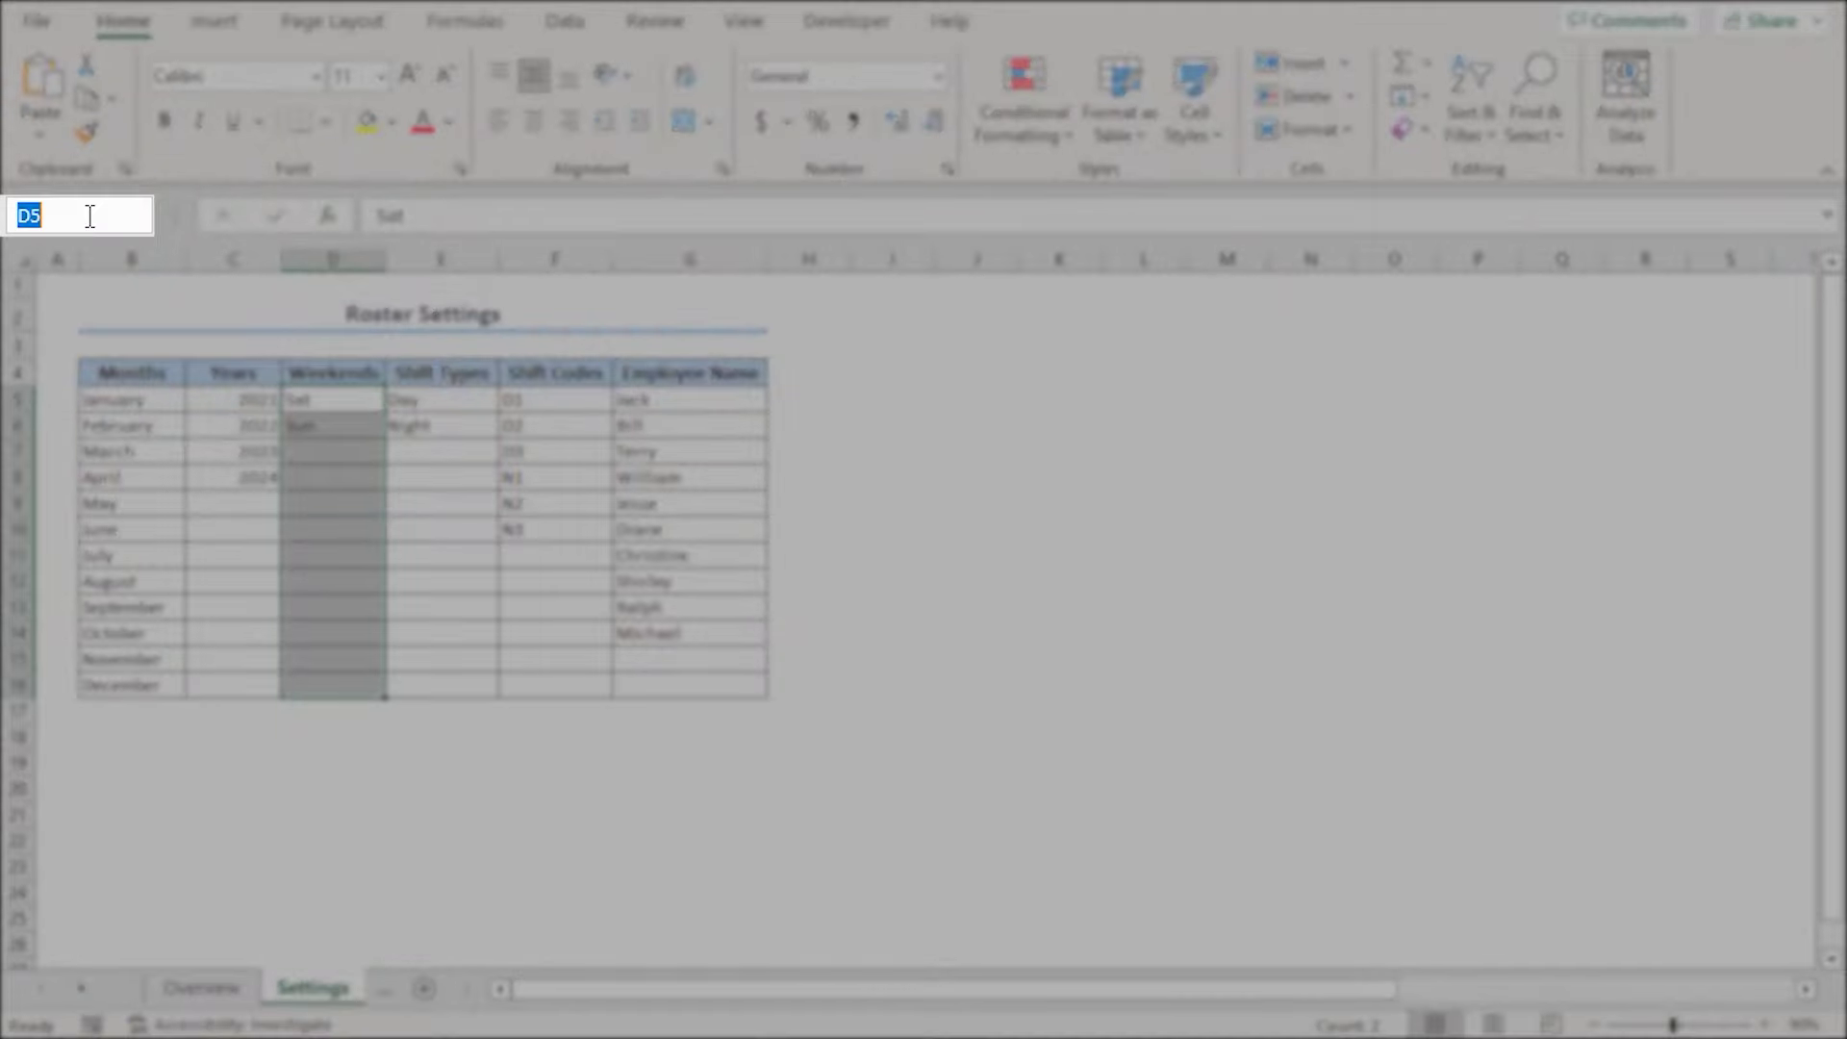
pyautogui.write('W')
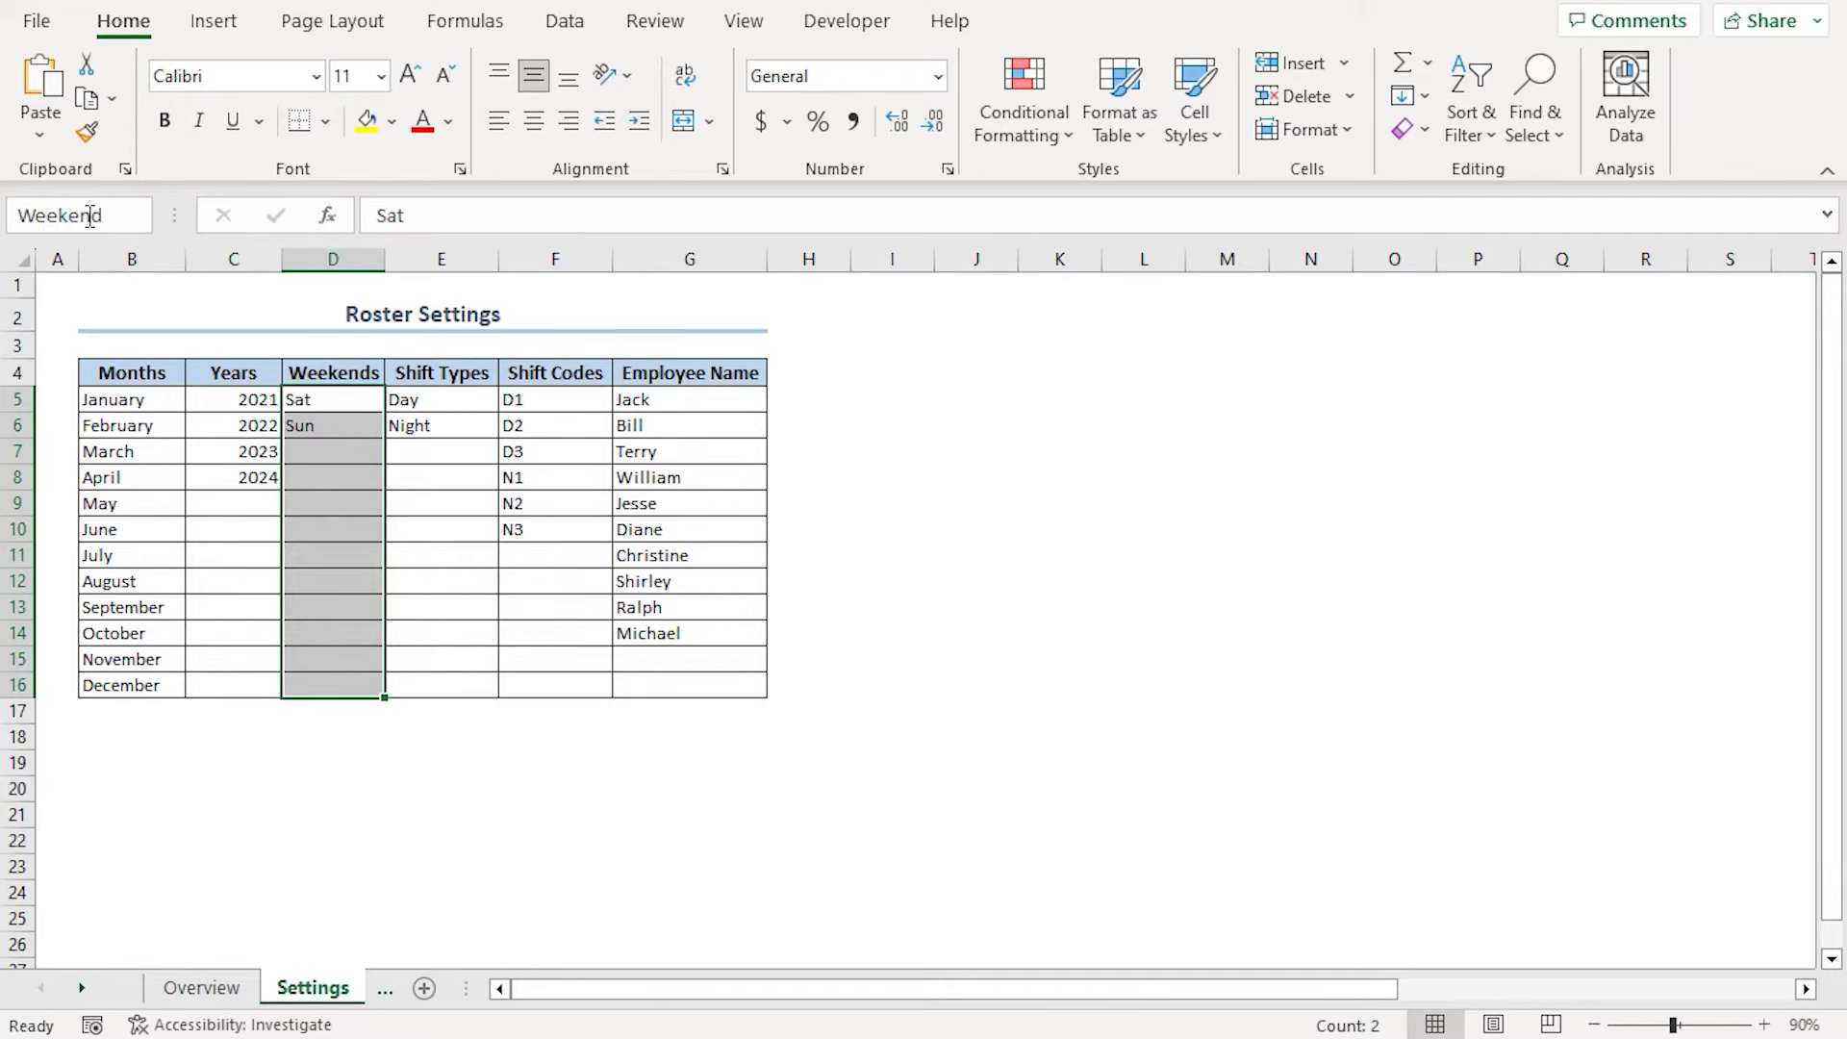
pyautogui.write('eekend')
pyautogui.press('Return')
pyautogui.click(135, 370)
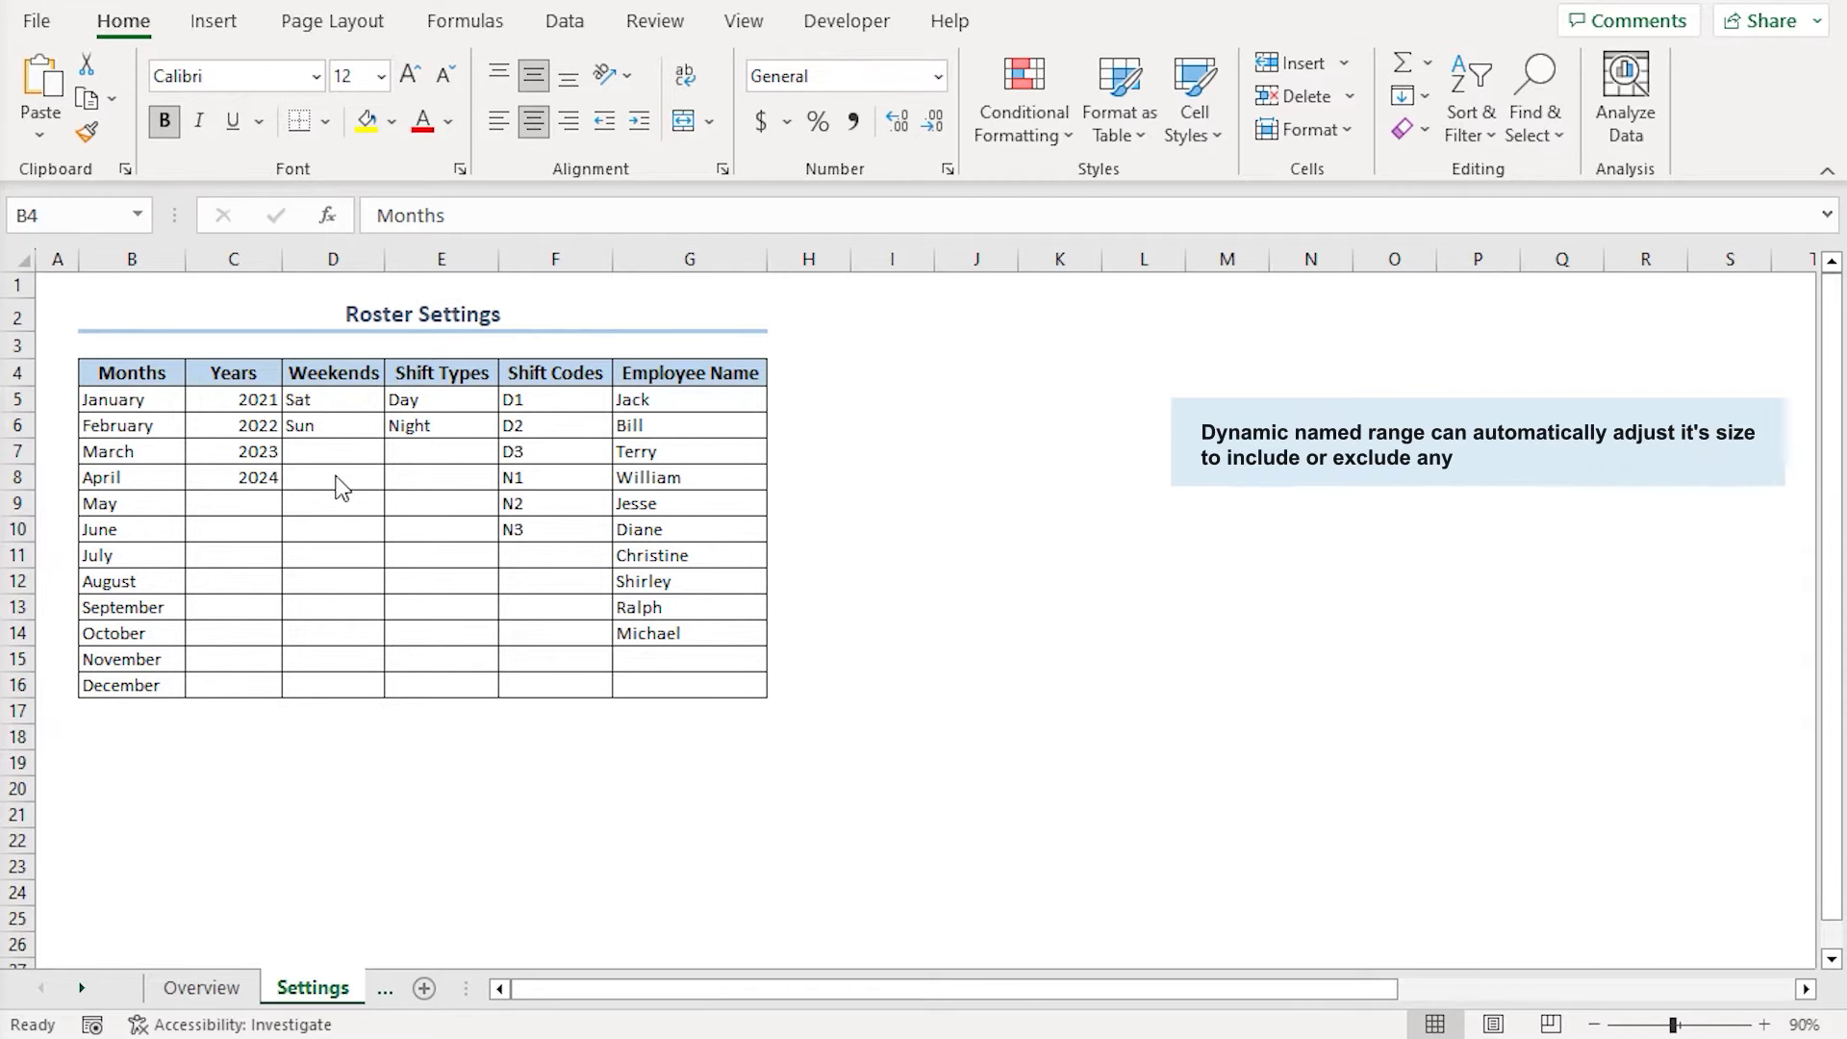
# Define the dynamic name YearList for the Years column, referring to =OFFSET(Settings!$C$4,1,0,COUNTA(Settings!$C:$C)-1,1)
pyautogui.click(236, 404)
pyautogui.keyDown('shift'); pyautogui.click(228, 684); pyautogui.keyUp('shift')
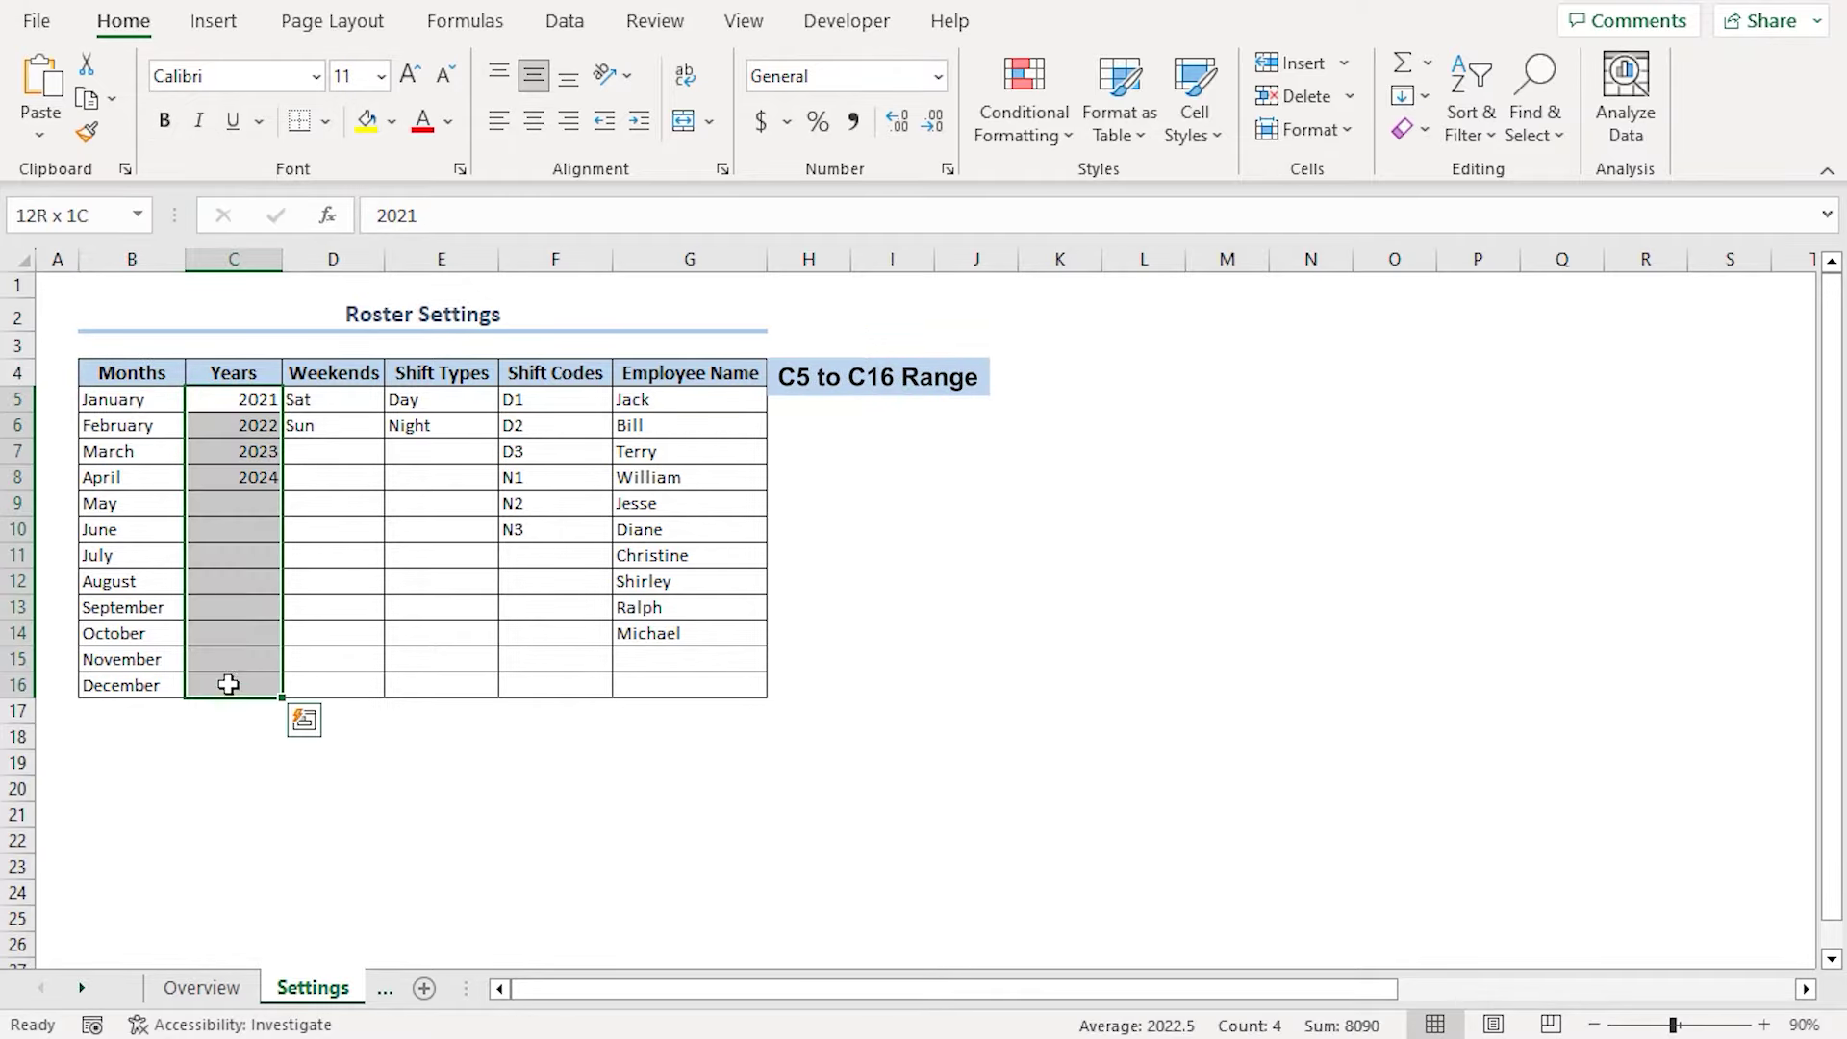
pyautogui.click(477, 23)
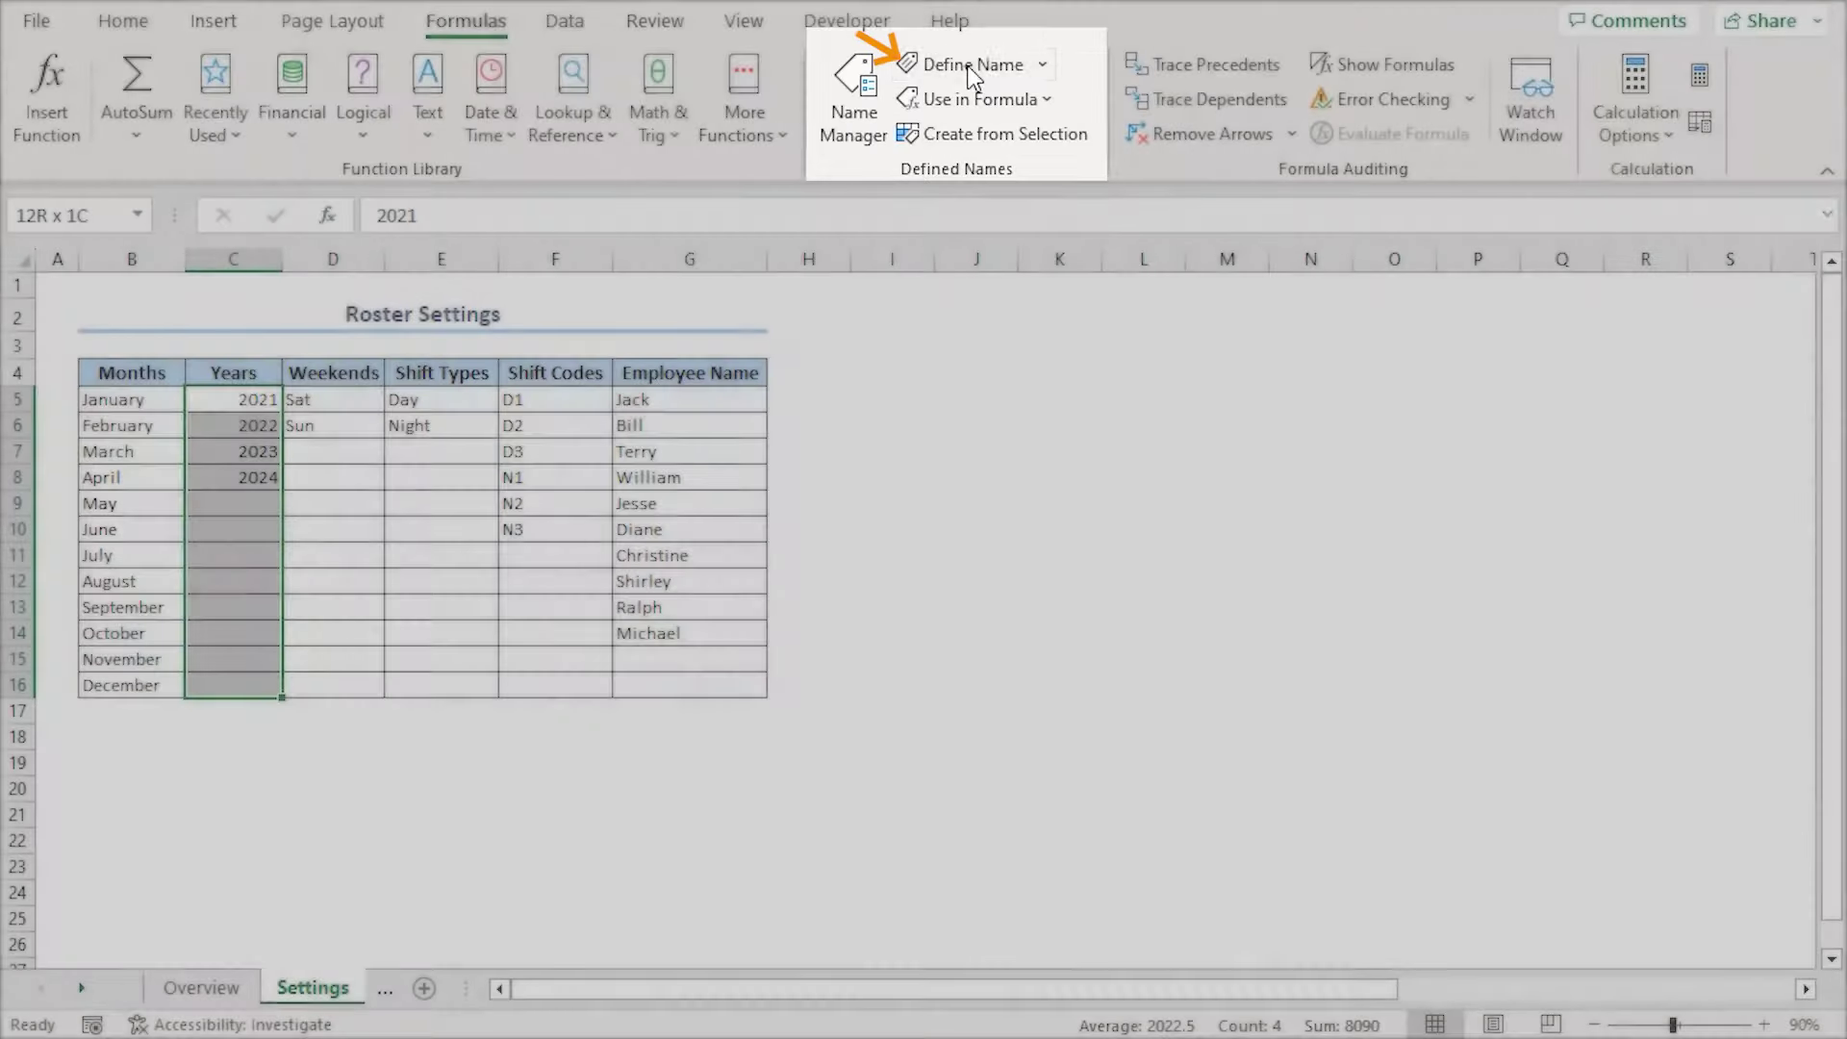
pyautogui.click(974, 65)
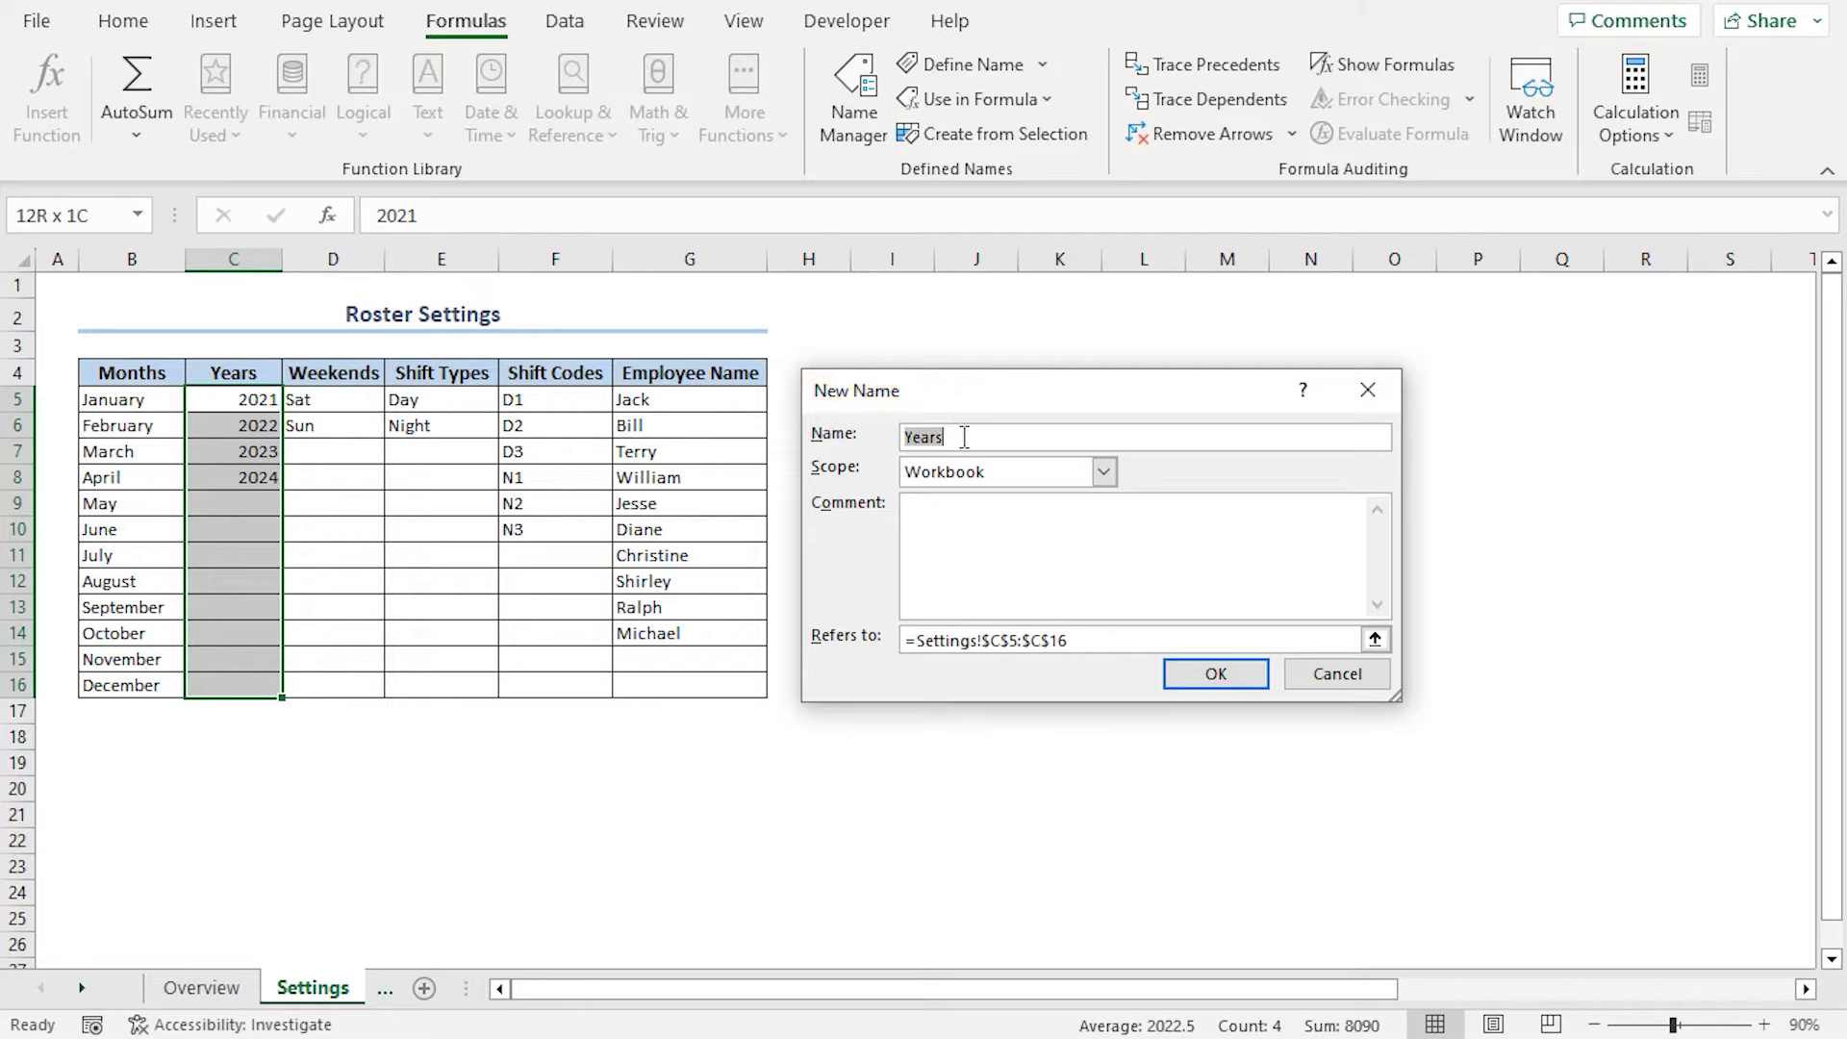
pyautogui.write('YearList')
pyautogui.moveTo(1070, 641); pyautogui.dragTo(912, 647)
pyautogui.write('=OFFSET(Settings!$C$4,1,0,COUNTA(Settings!$C:$C)-1,1)')
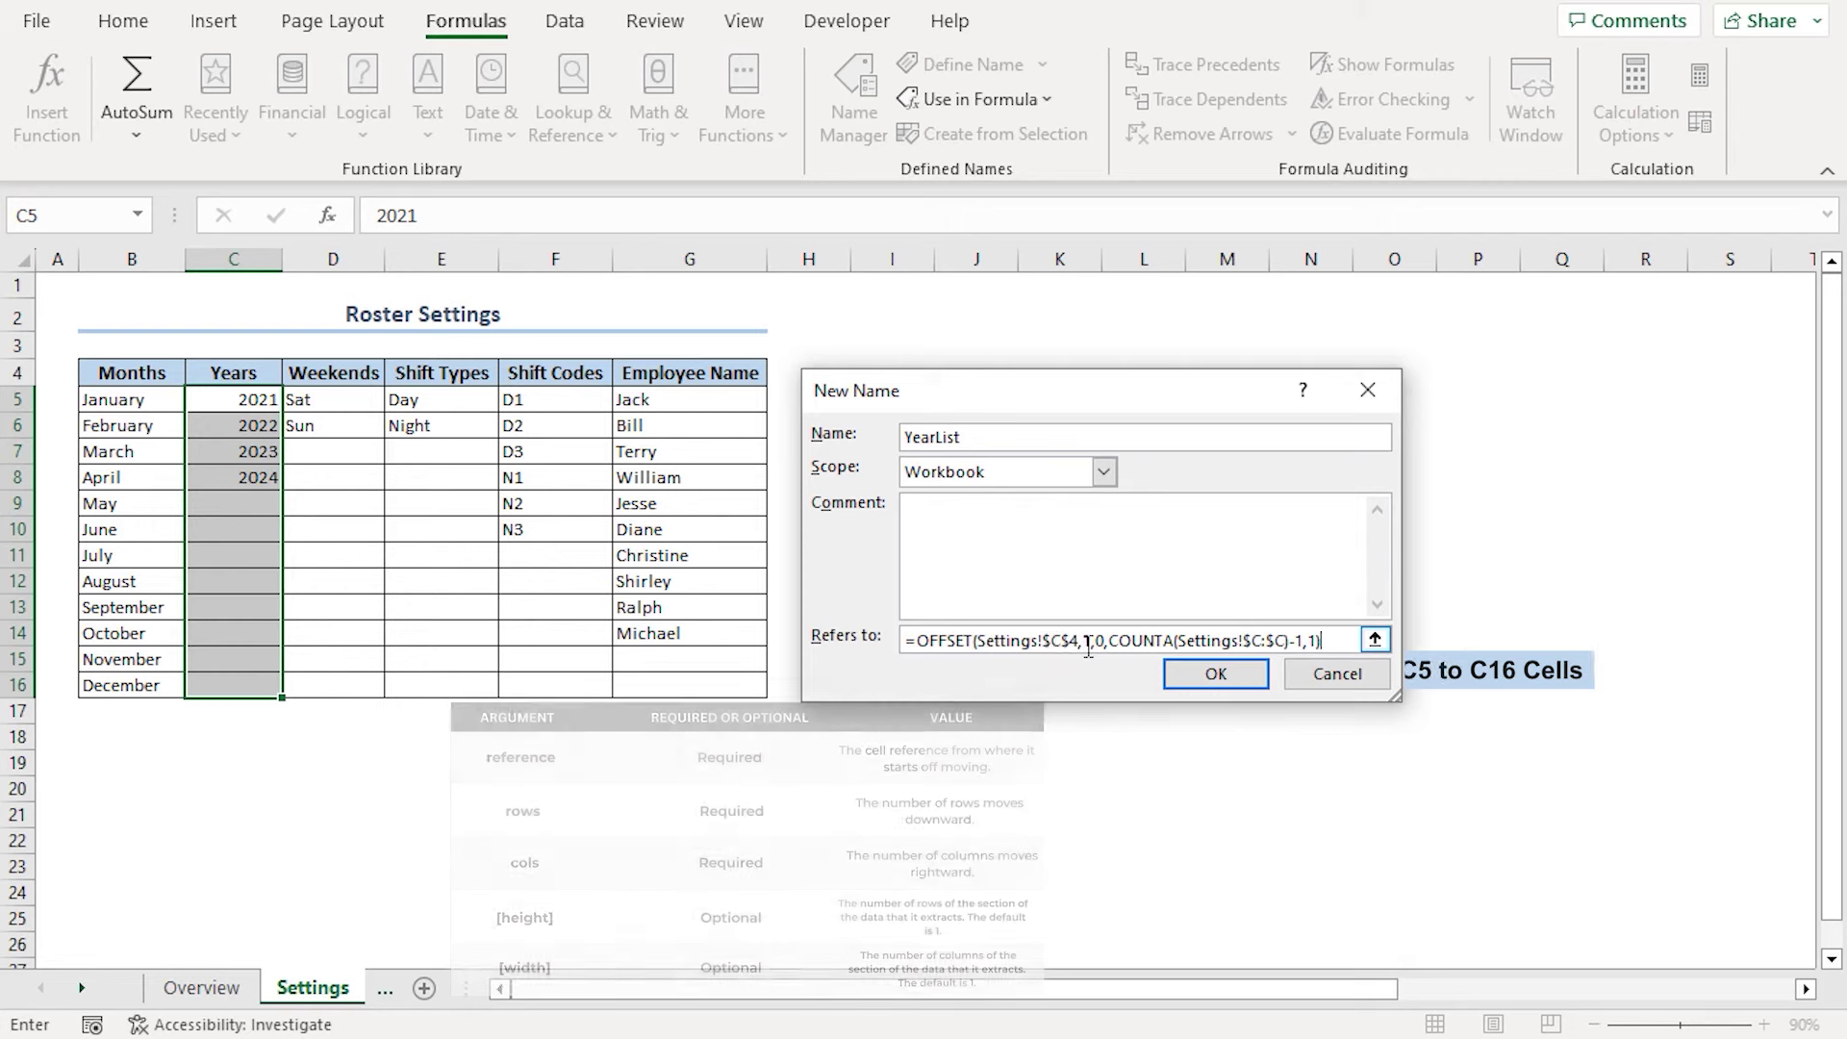
pyautogui.click(1199, 677)
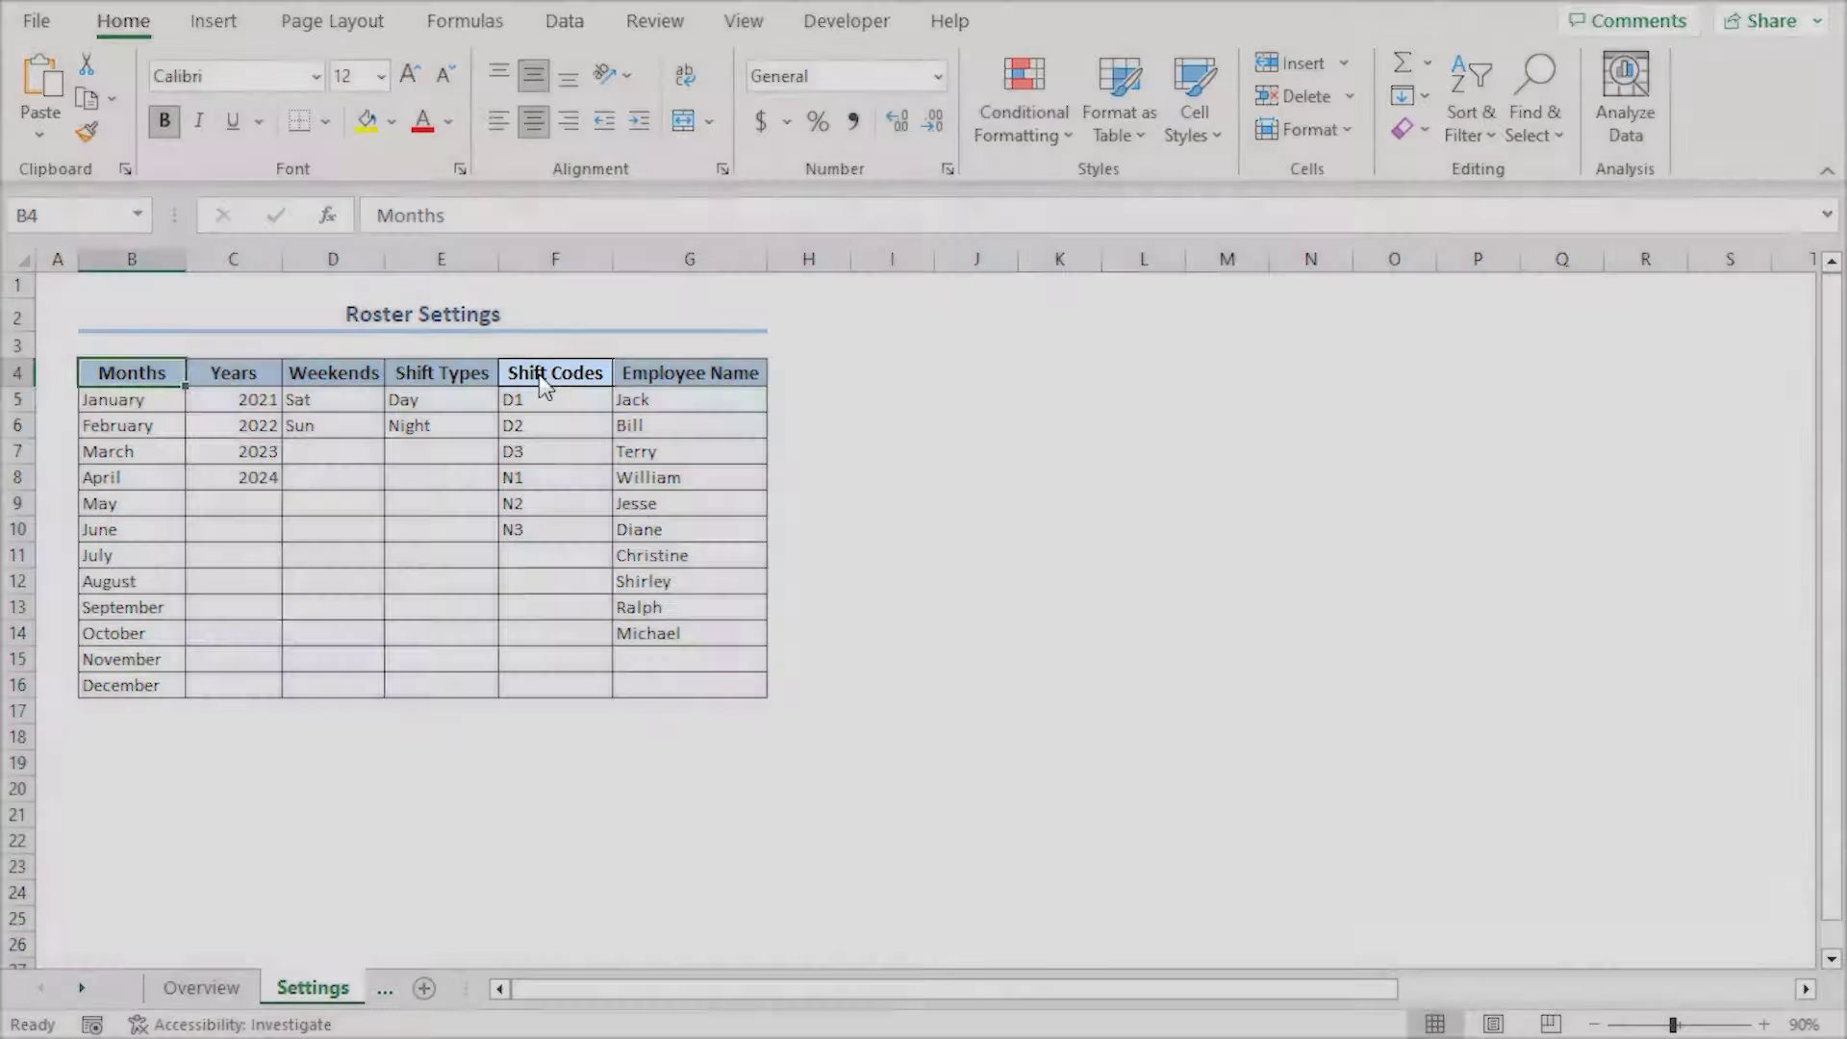
# Define the dynamic name Shift_Codes for the Shift Codes column, referring to =OFFSET(Settings!$F$4,1,0,COUNTA(Settings!$F:$F)-1,1)
pyautogui.moveTo(550, 377); pyautogui.dragTo(683, 377)
pyautogui.click(683, 377)
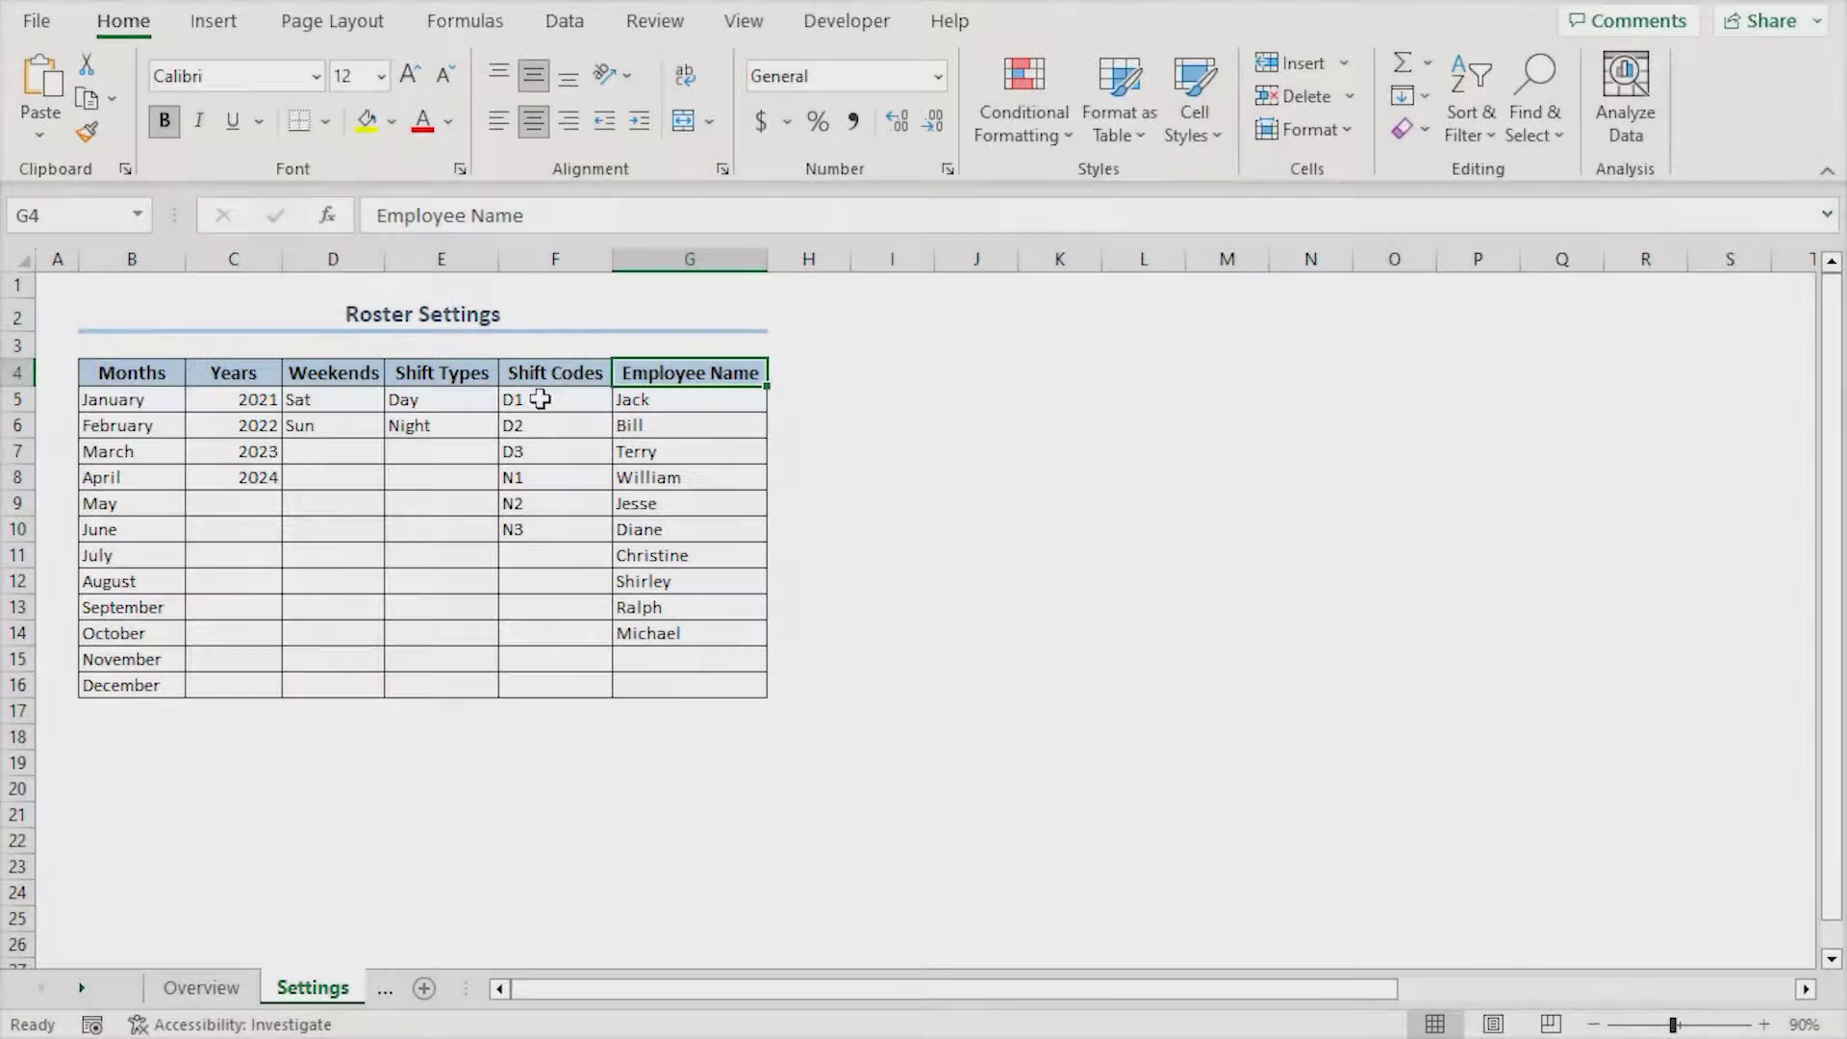
pyautogui.click(550, 399)
pyautogui.keyDown('shift'); pyautogui.click(558, 685); pyautogui.keyUp('shift')
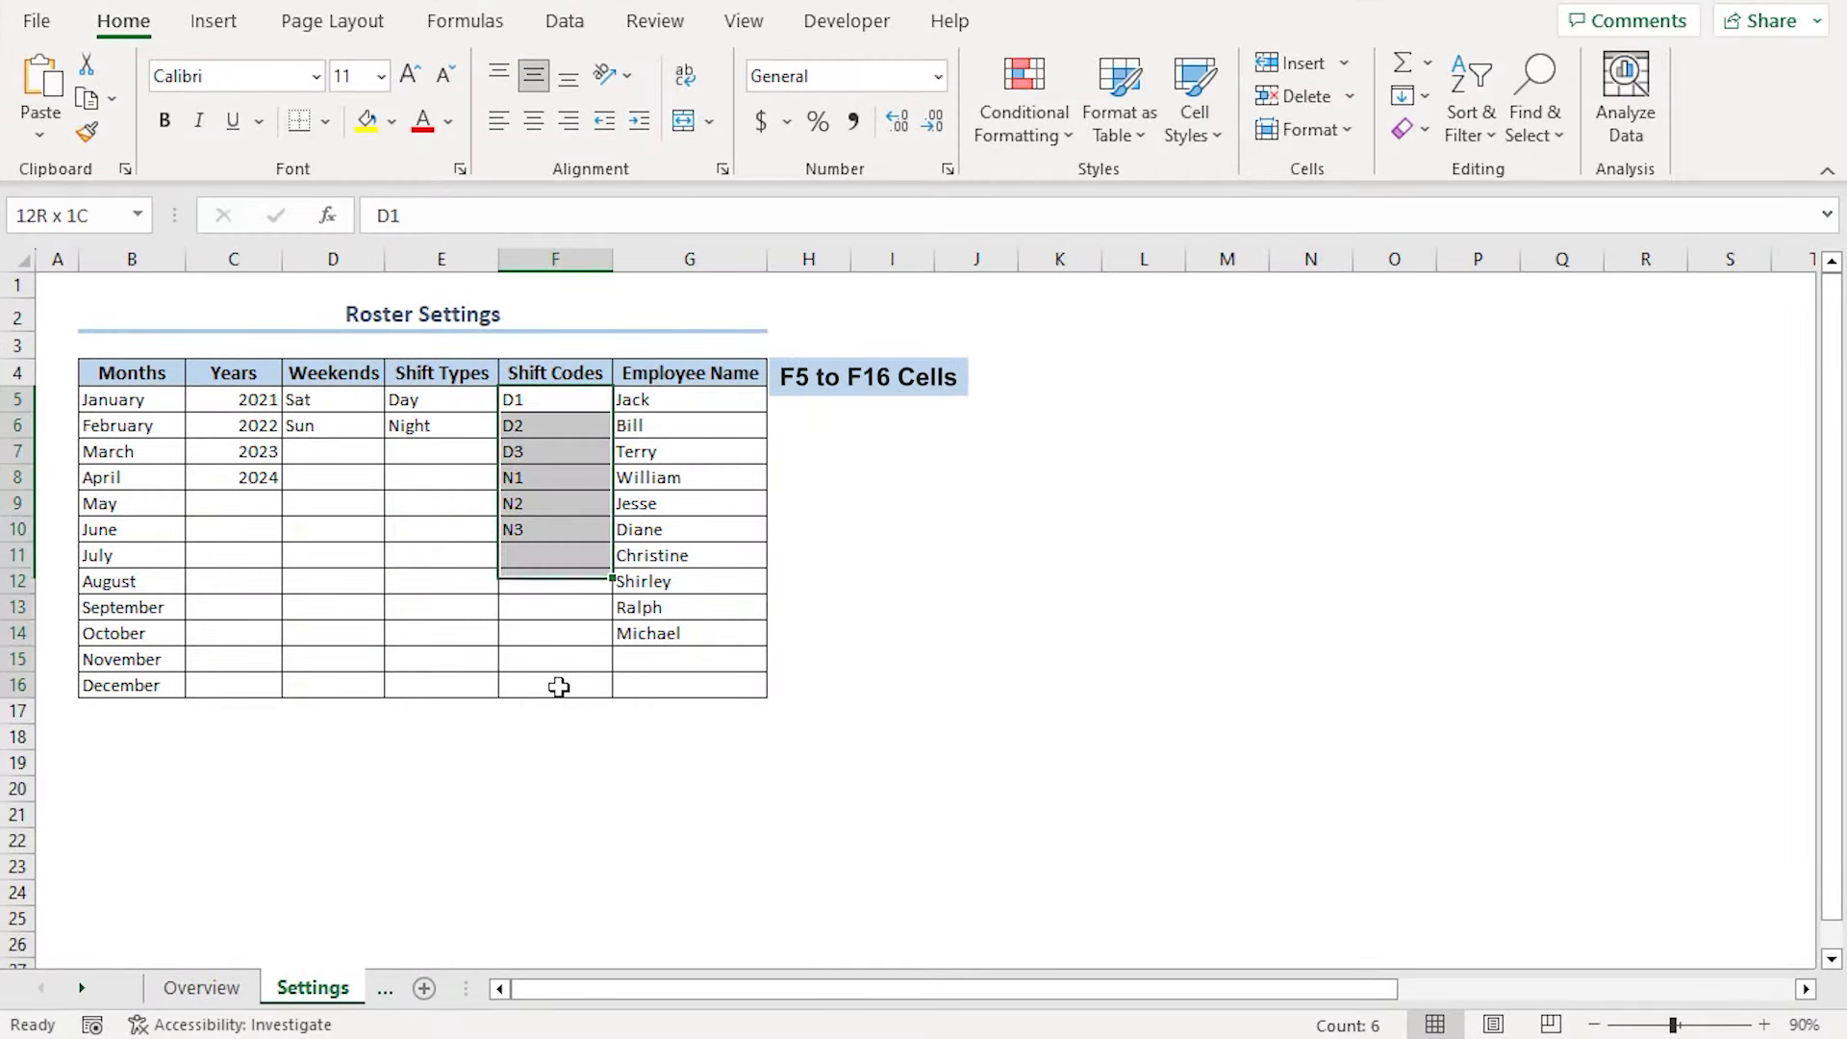
pyautogui.click(471, 27)
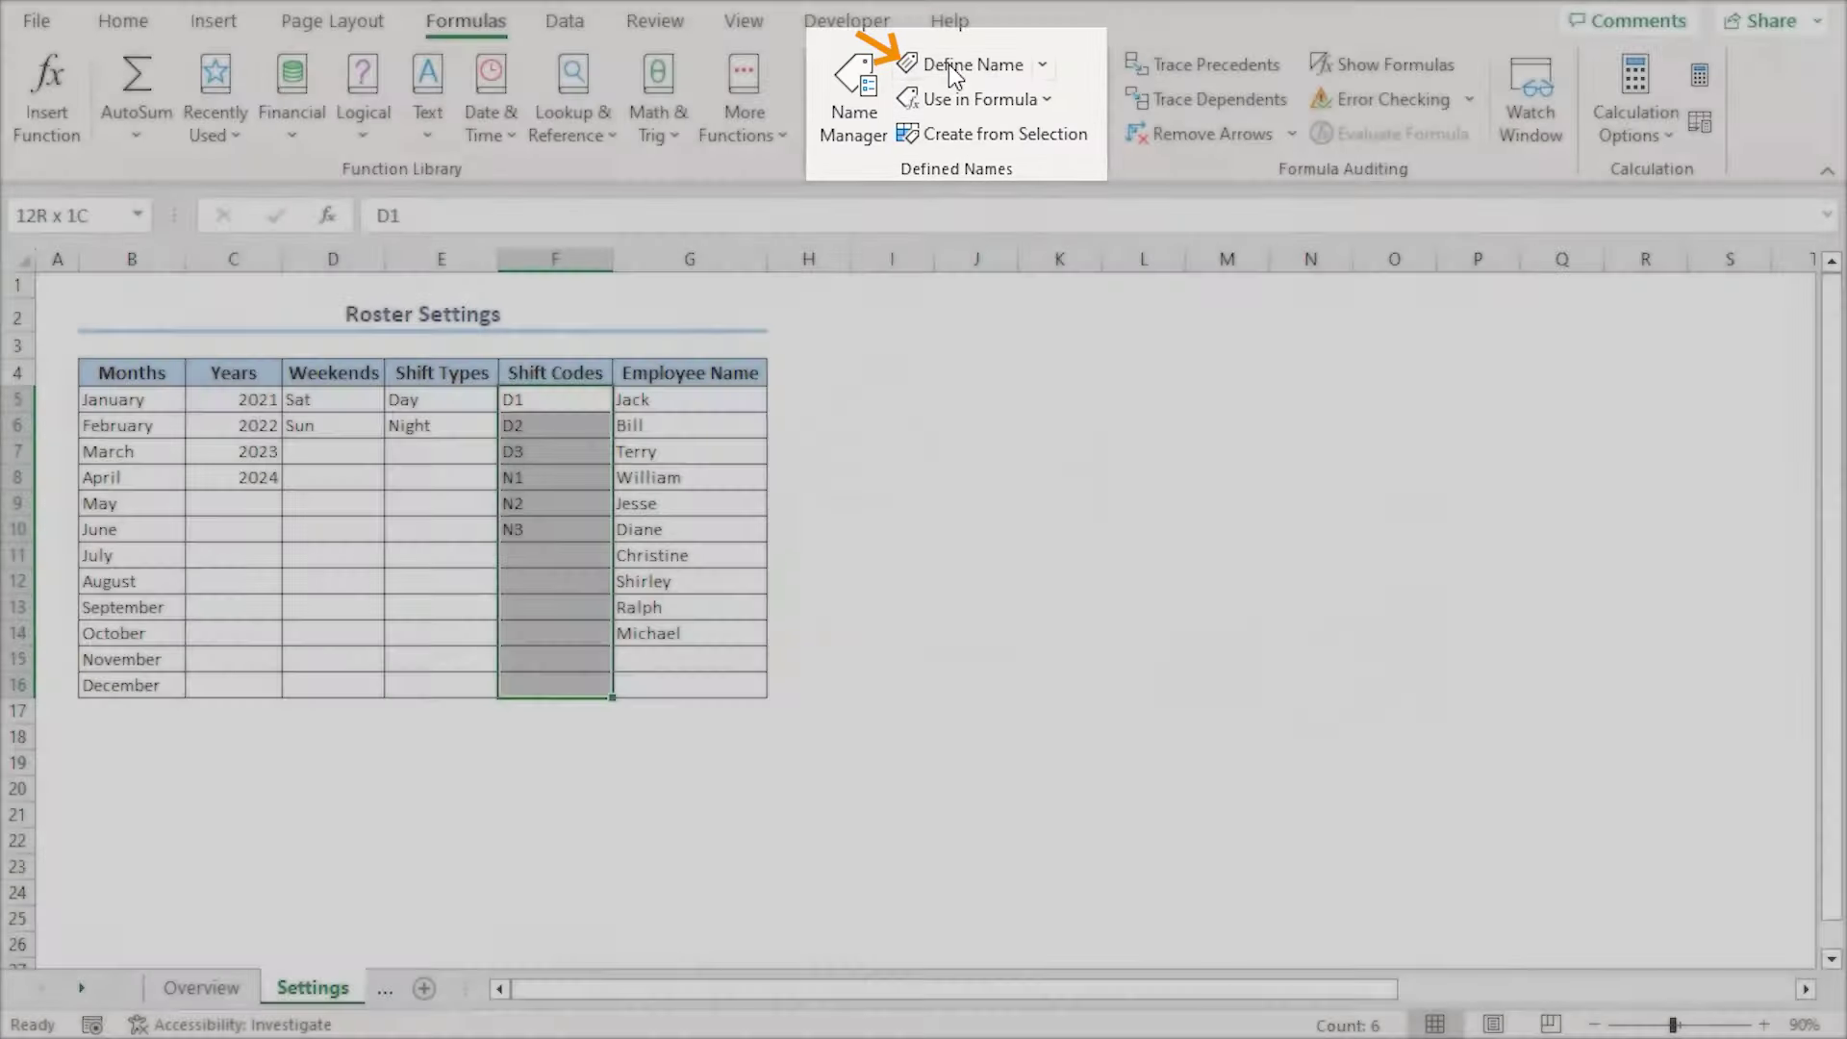
pyautogui.click(953, 65)
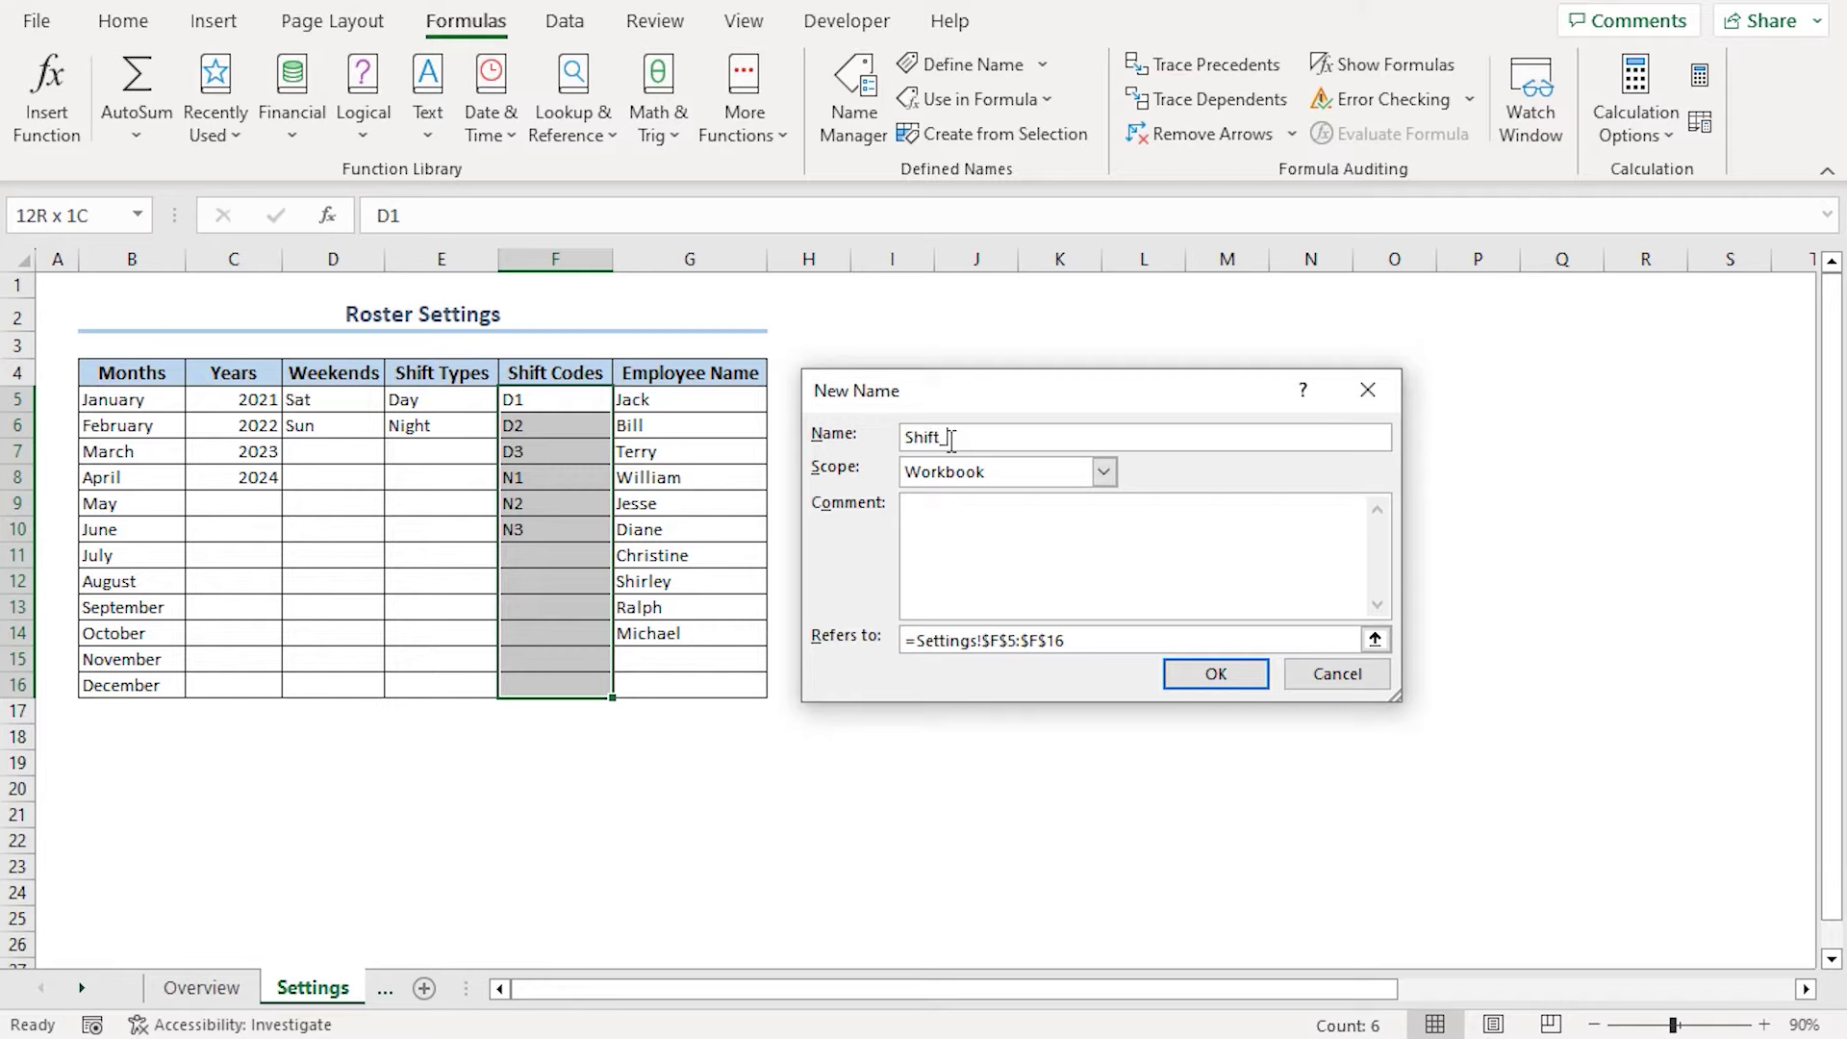
pyautogui.write('s')
pyautogui.moveTo(1065, 641); pyautogui.dragTo(902, 642)
pyautogui.write('=OFFSET(Settings!$F$4,1,0,COUNTA(Settings!$F:$F)-1,1)')
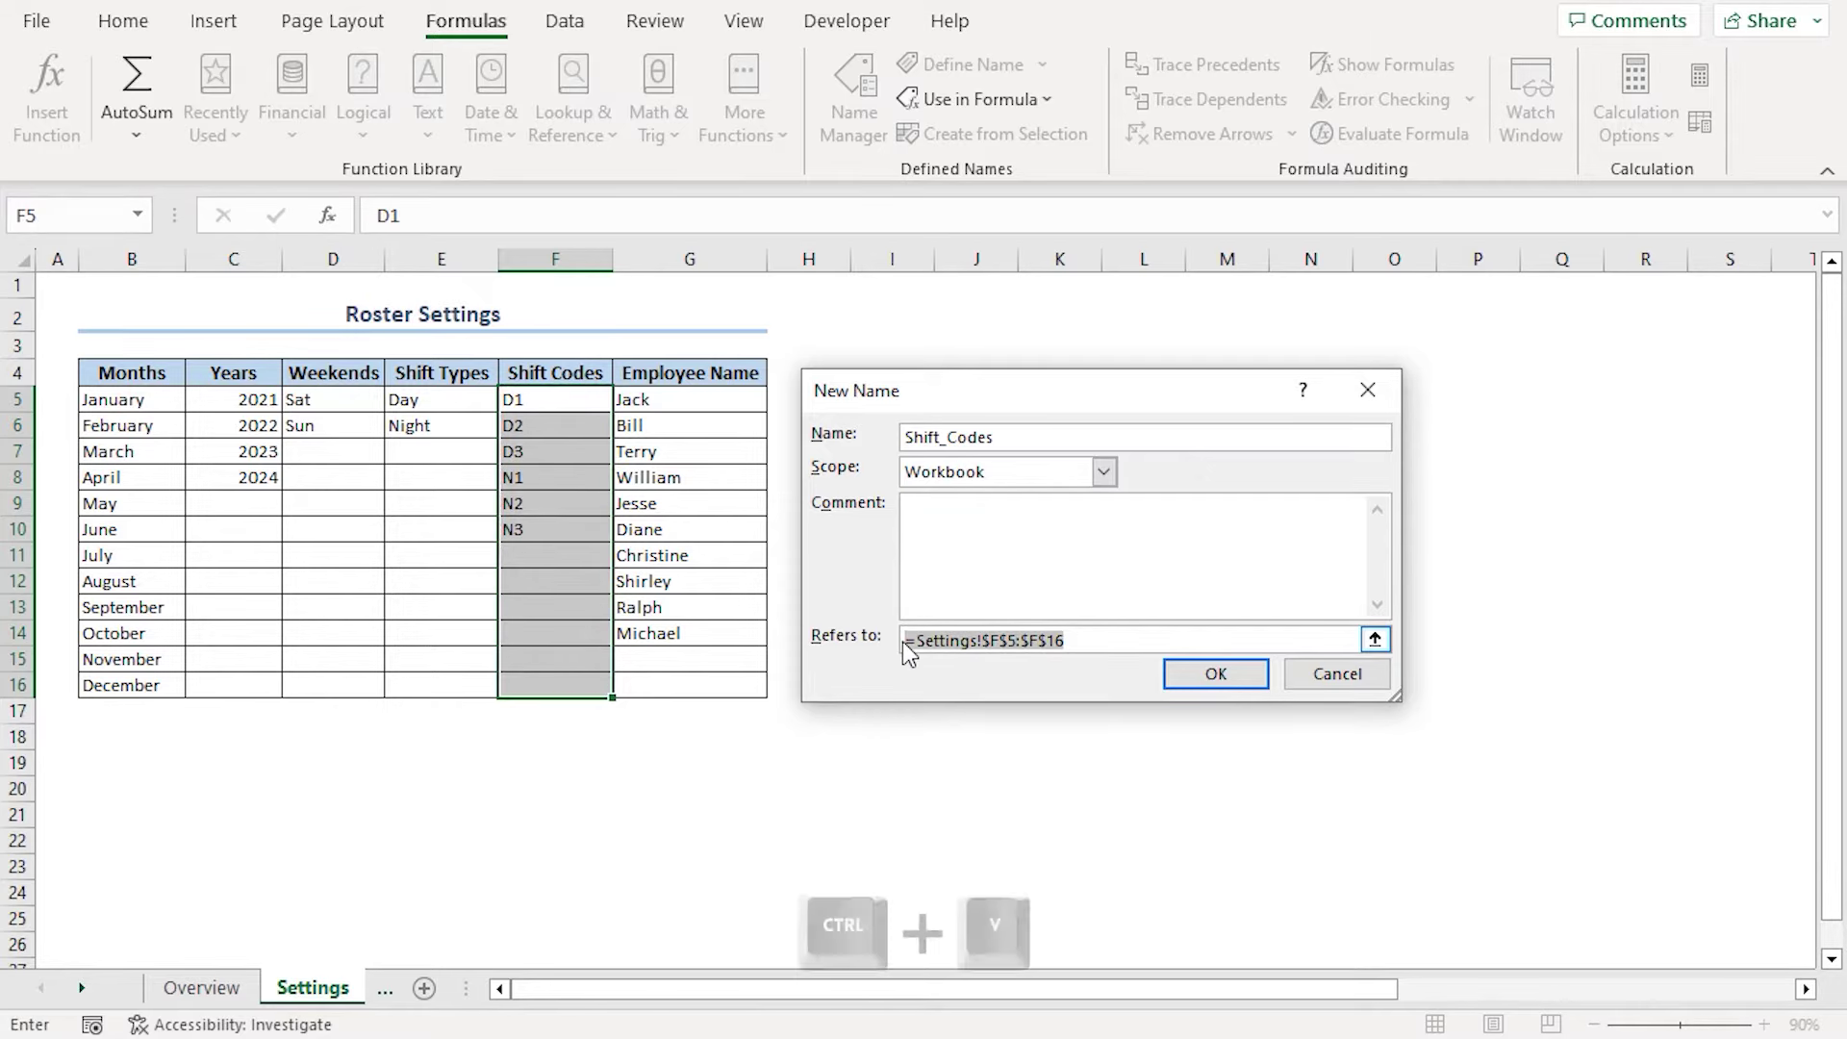
pyautogui.click(1214, 674)
# Define the dynamic name Employee_List for the Employee Name column, referring to =OFFSET(Settings!$G$4,1,0,COUNTA(Settings!$G:$G)-1,1)
pyautogui.click(686, 398)
pyautogui.moveTo(686, 398); pyautogui.dragTo(692, 673)
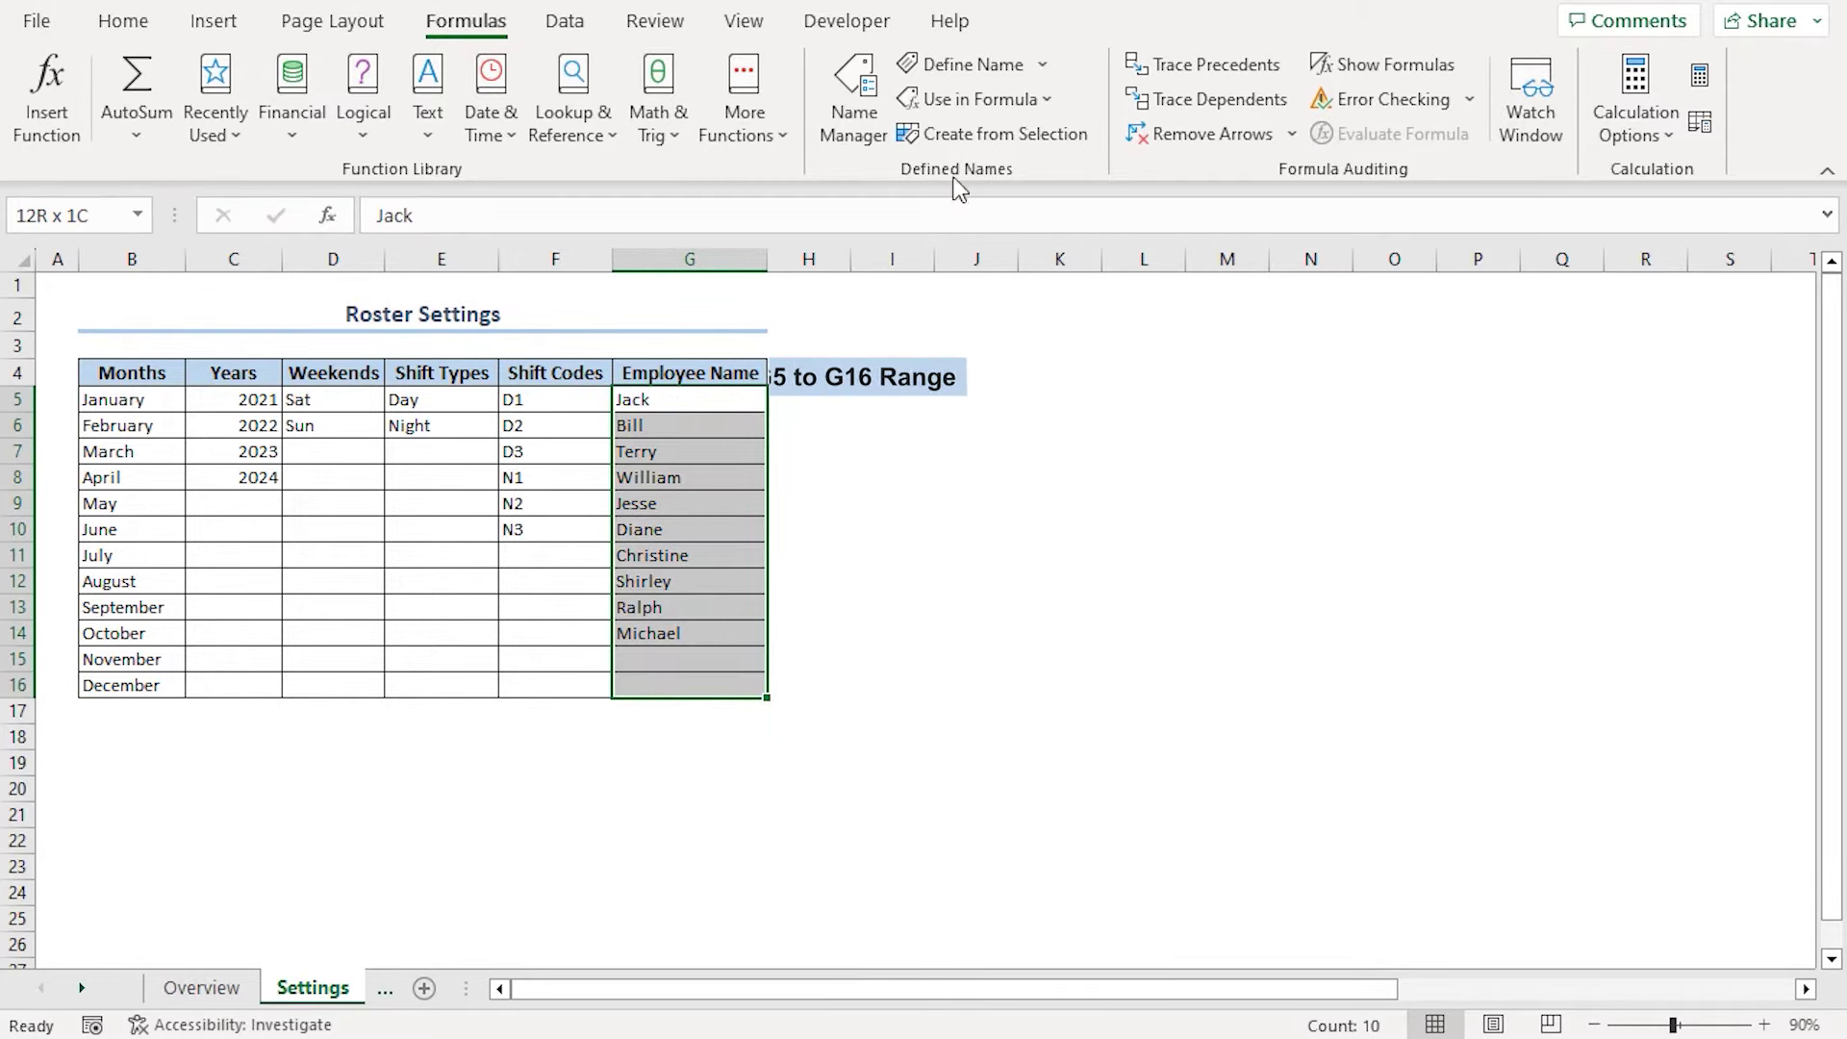
pyautogui.click(967, 65)
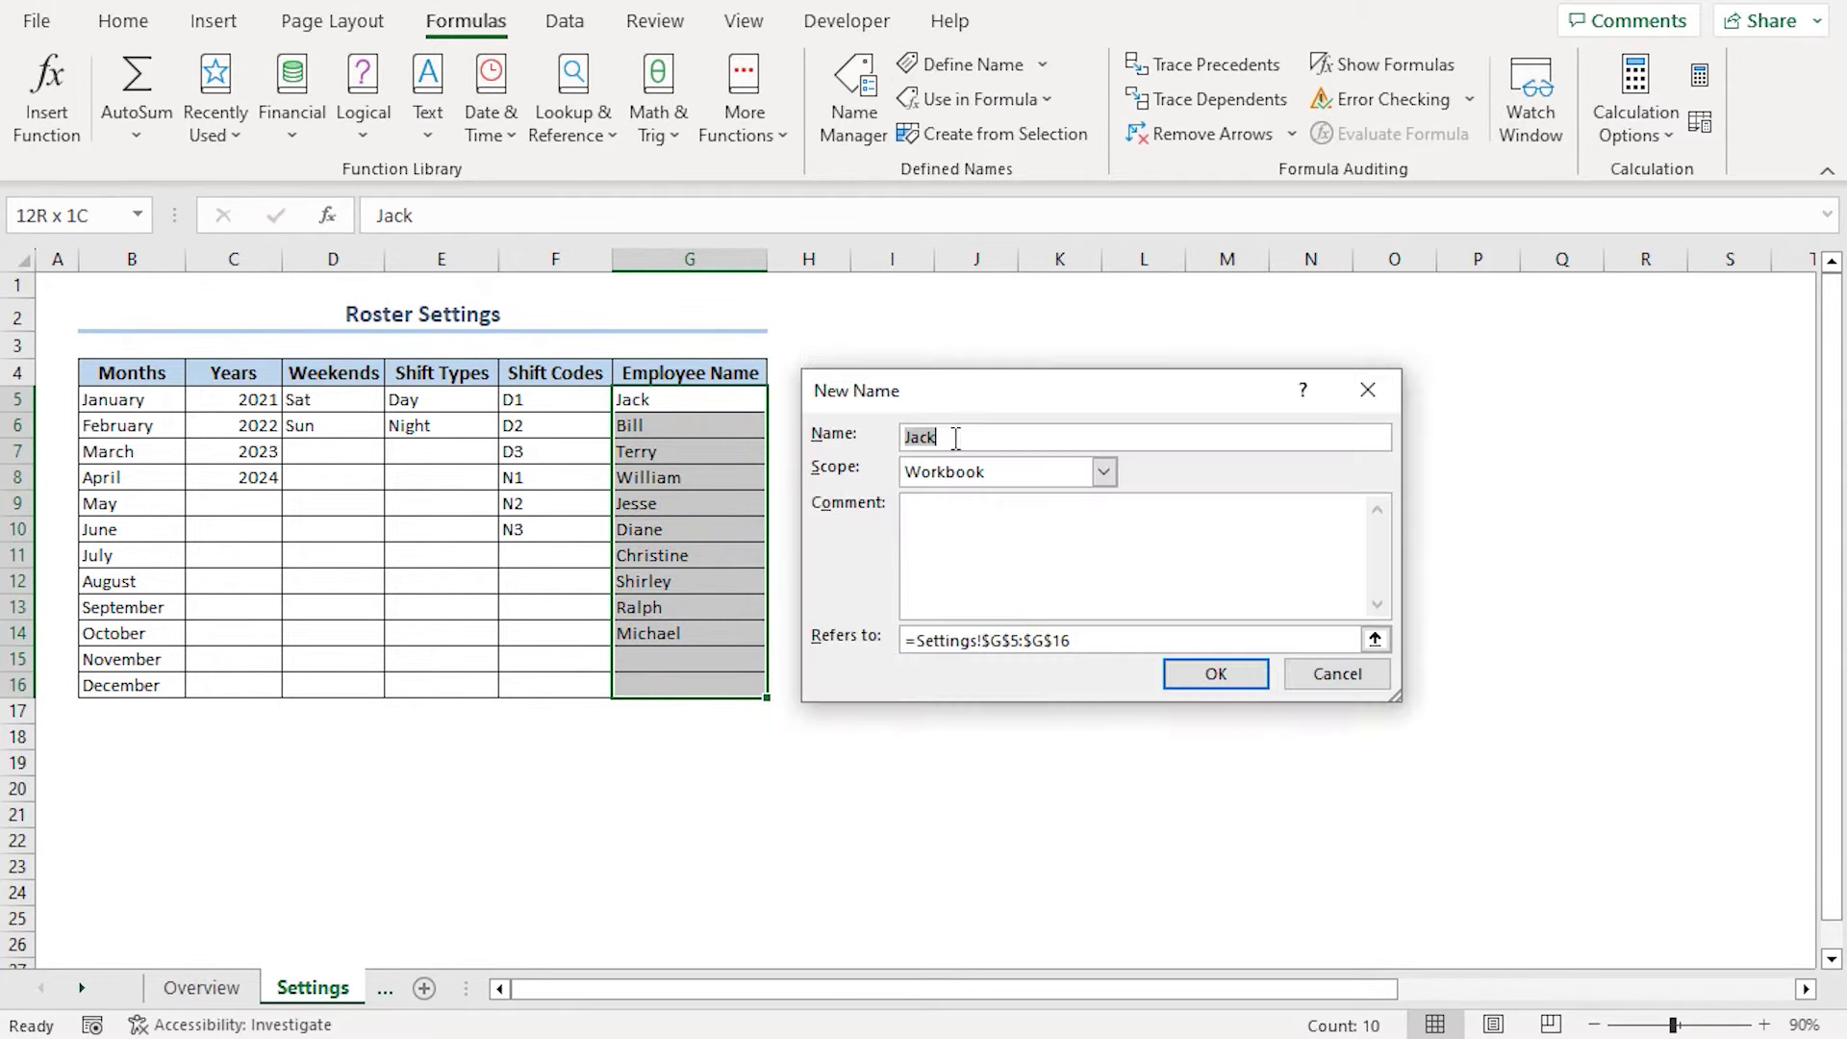
pyautogui.write('Employee_List')
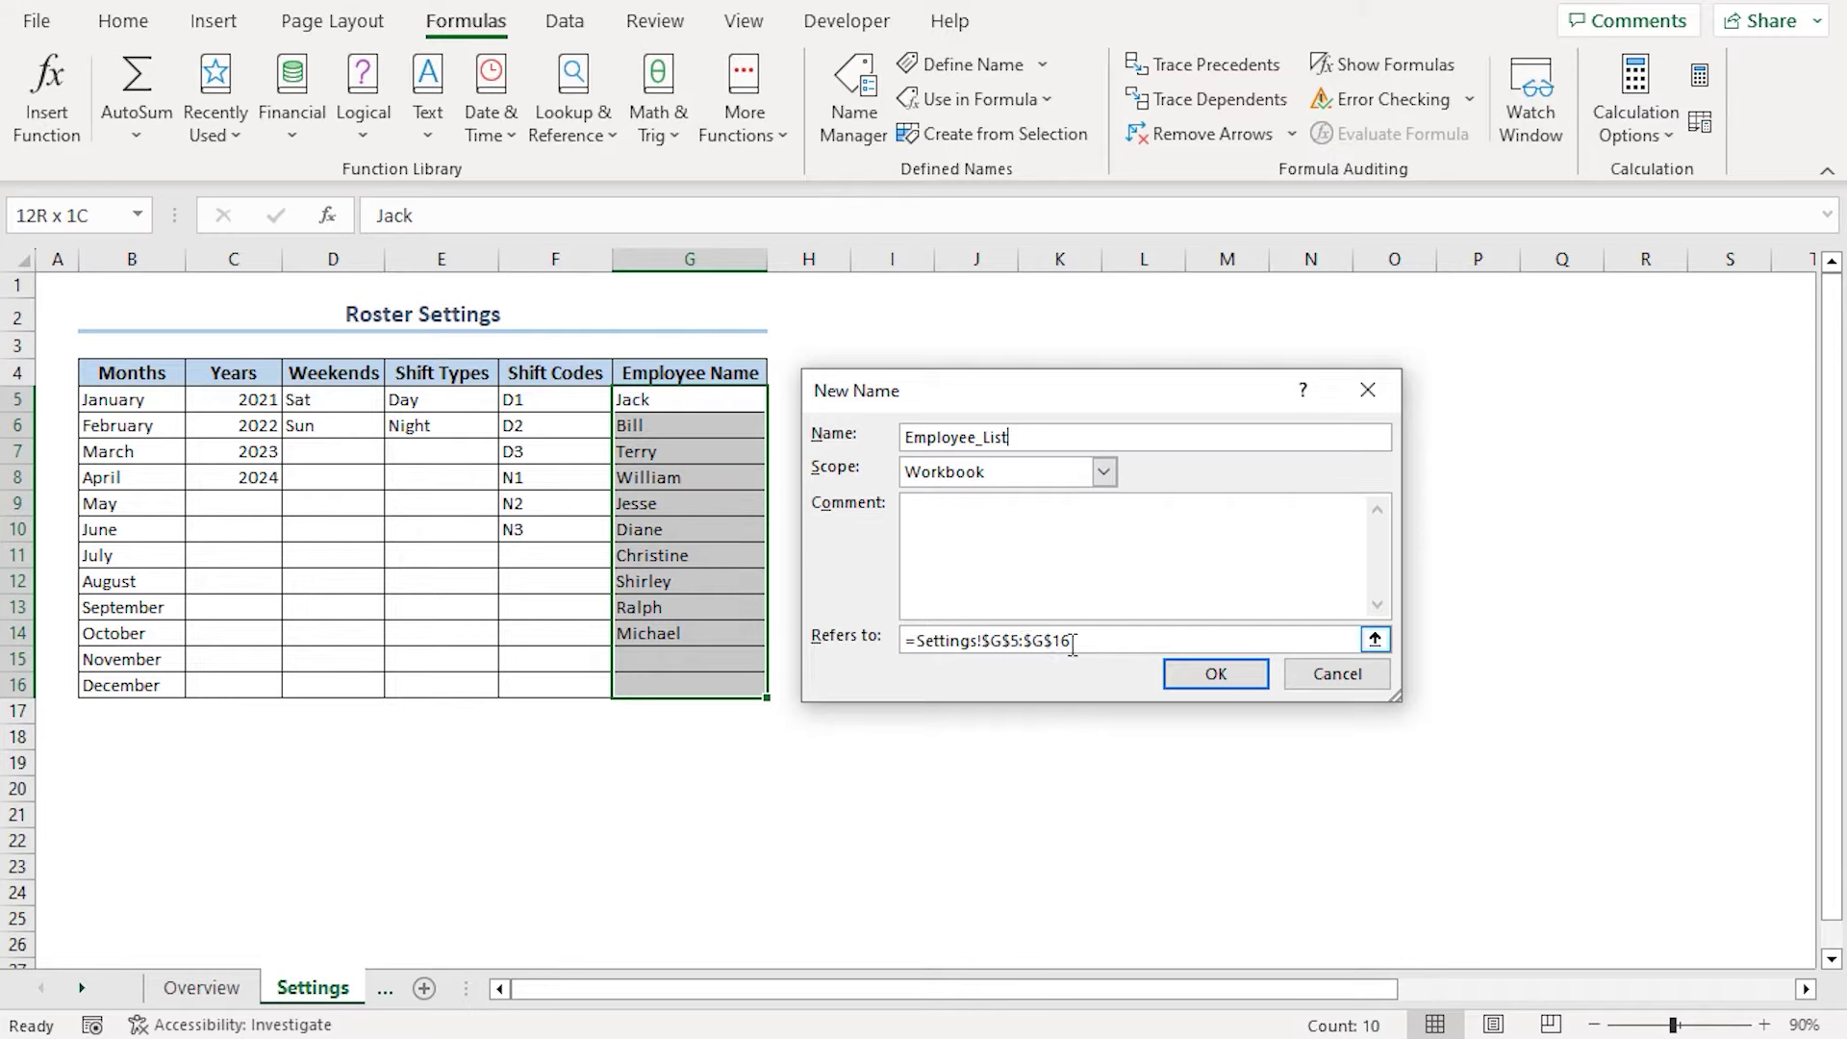
pyautogui.moveTo(1076, 645); pyautogui.dragTo(908, 639)
pyautogui.hotkey('ctrl', 'v')
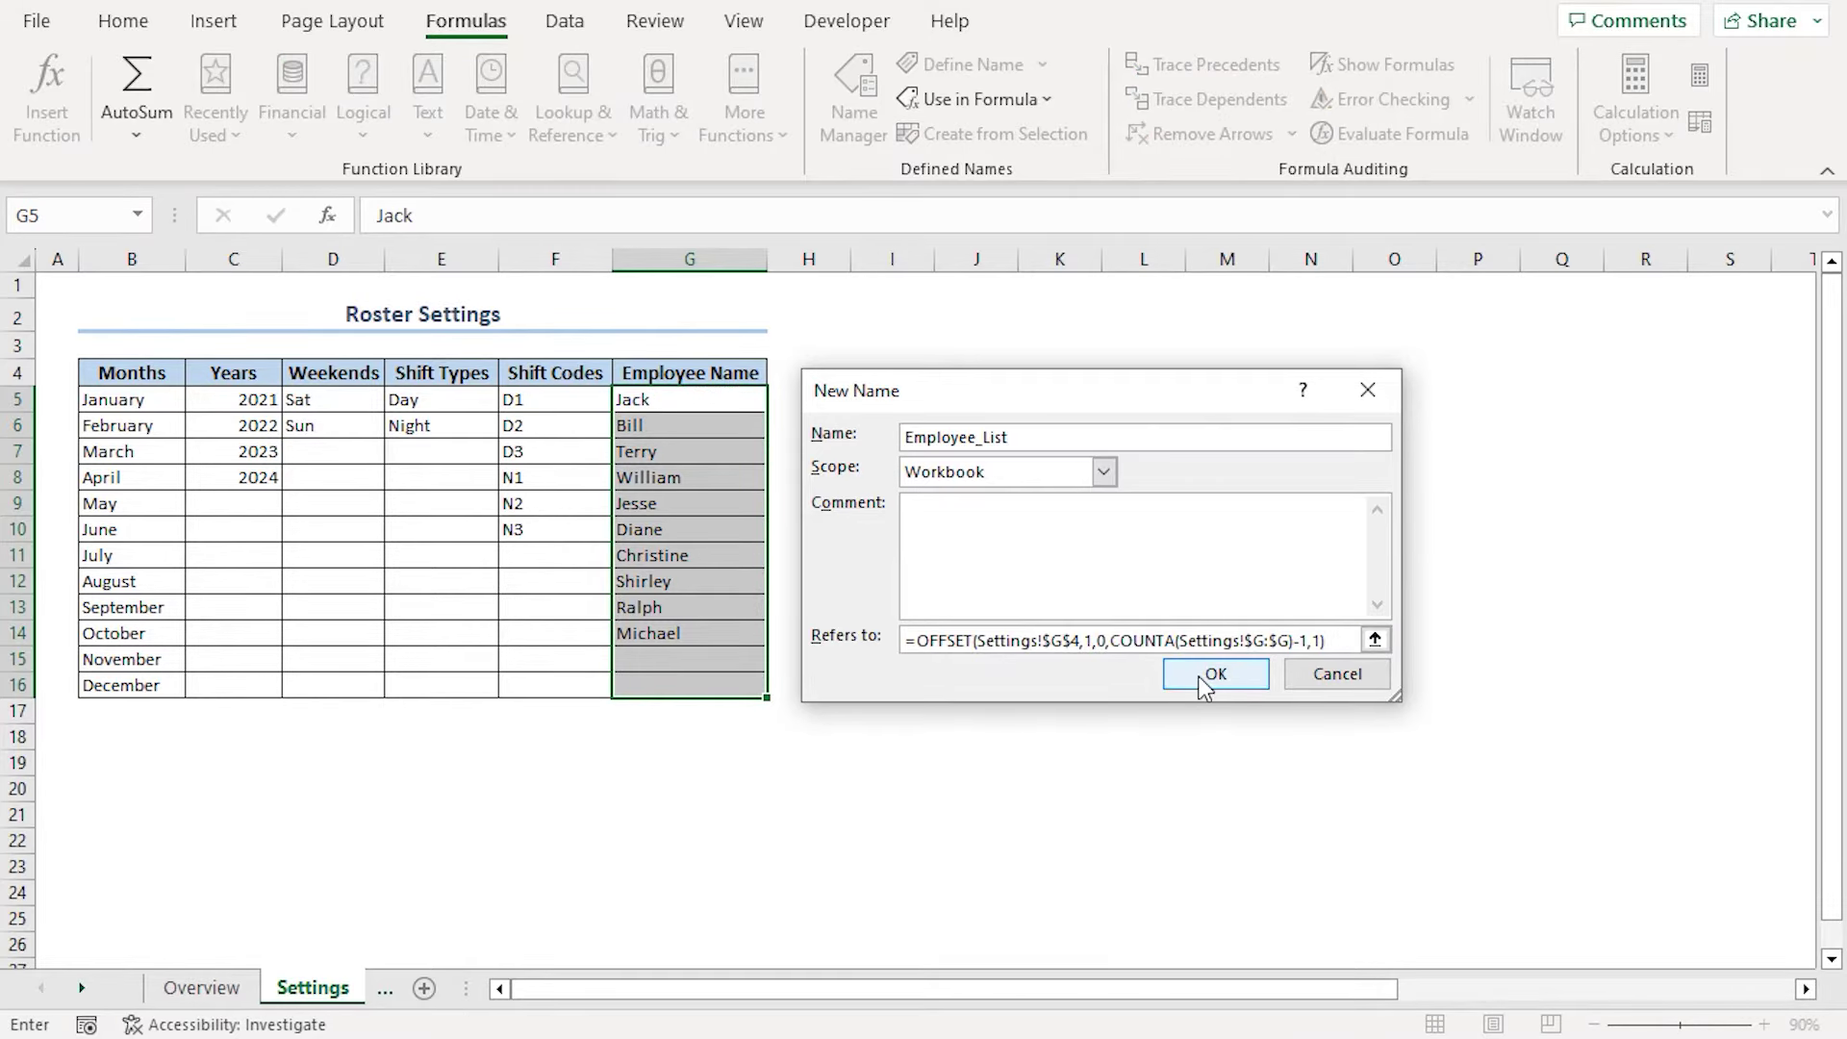
pyautogui.click(1197, 674)
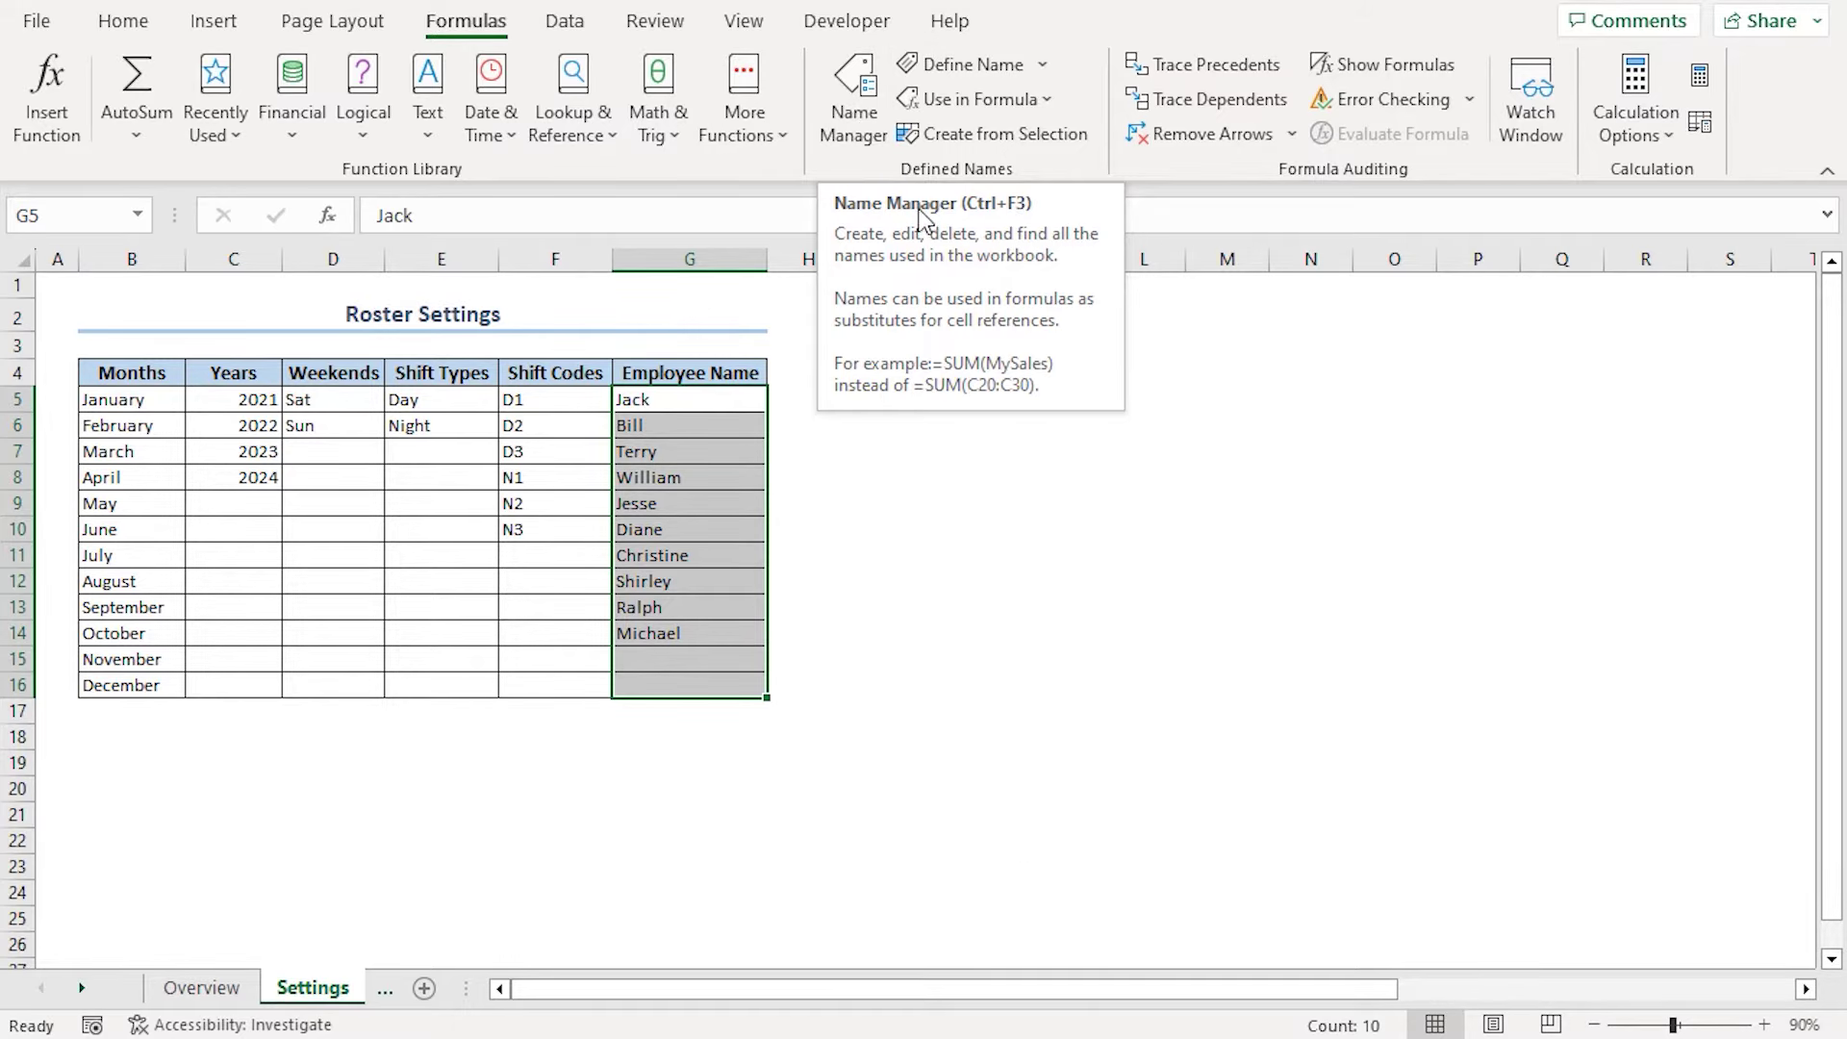
# Open the Name Manager and check the workbook's defined names and their references
pyautogui.click(856, 115)
pyautogui.moveTo(934, 244); pyautogui.dragTo(1049, 279)
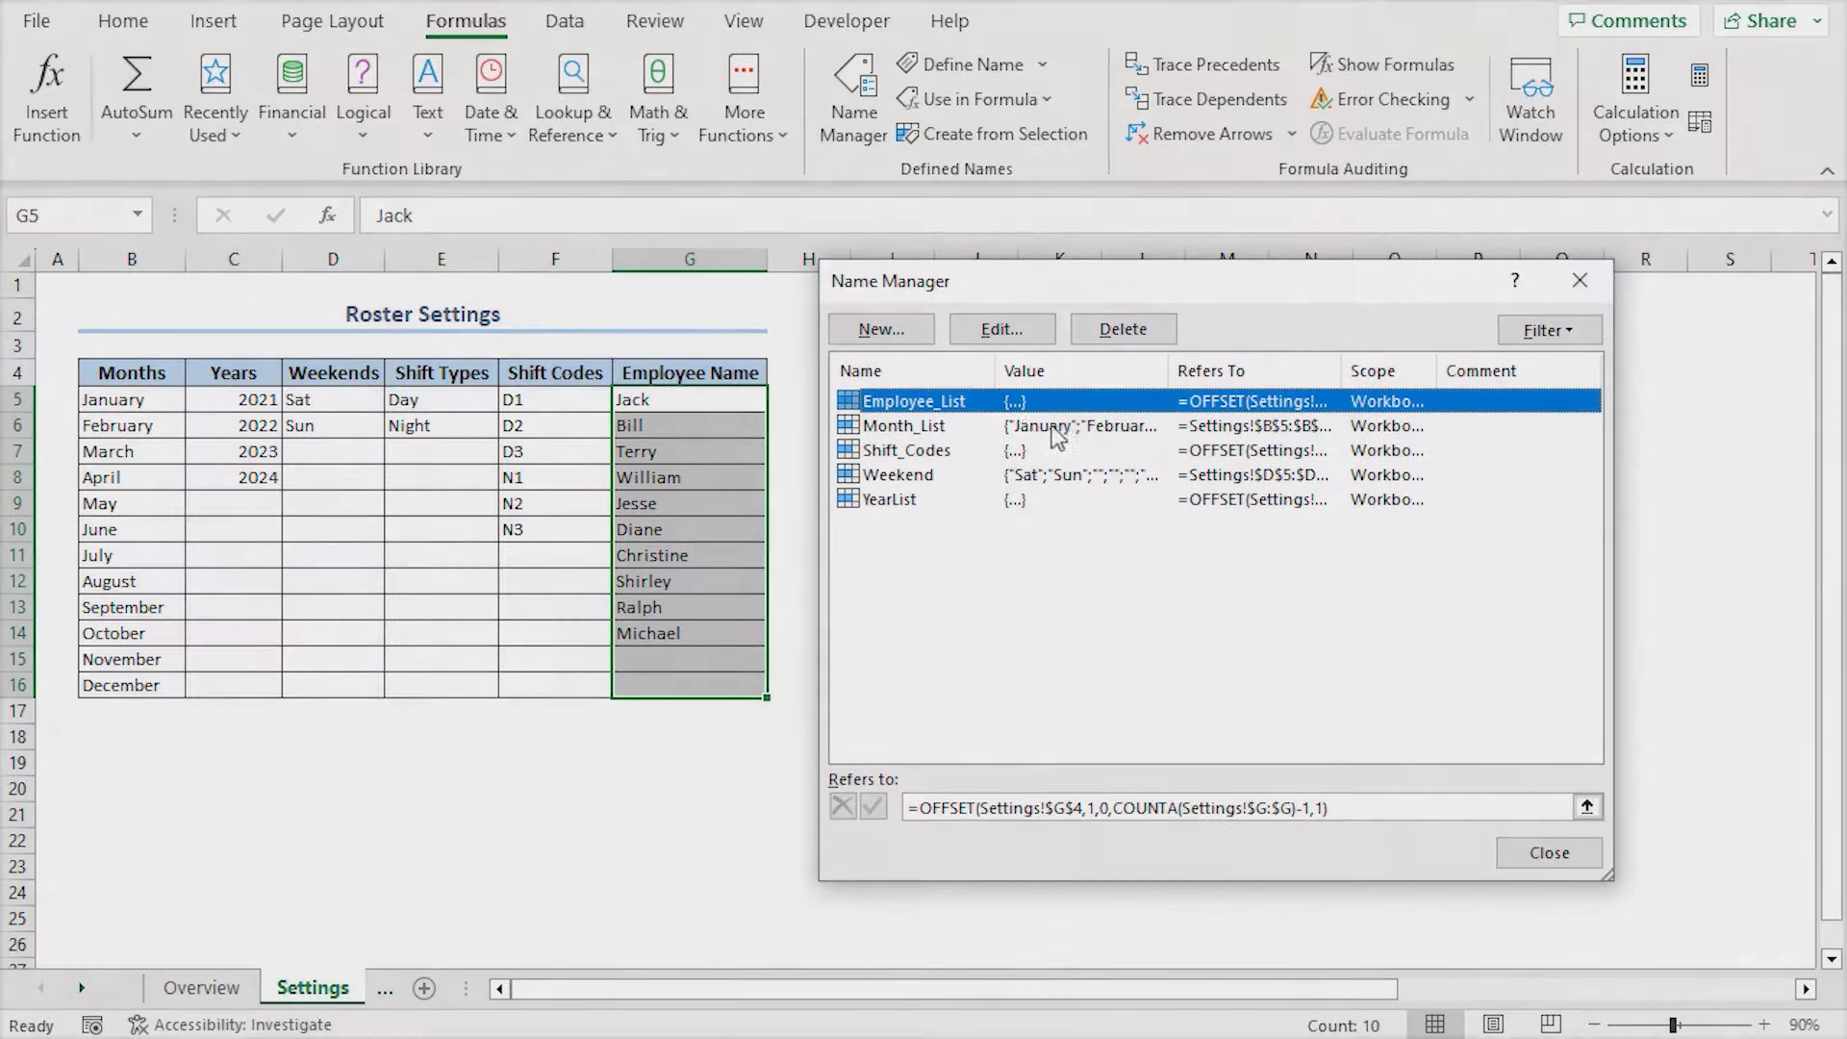
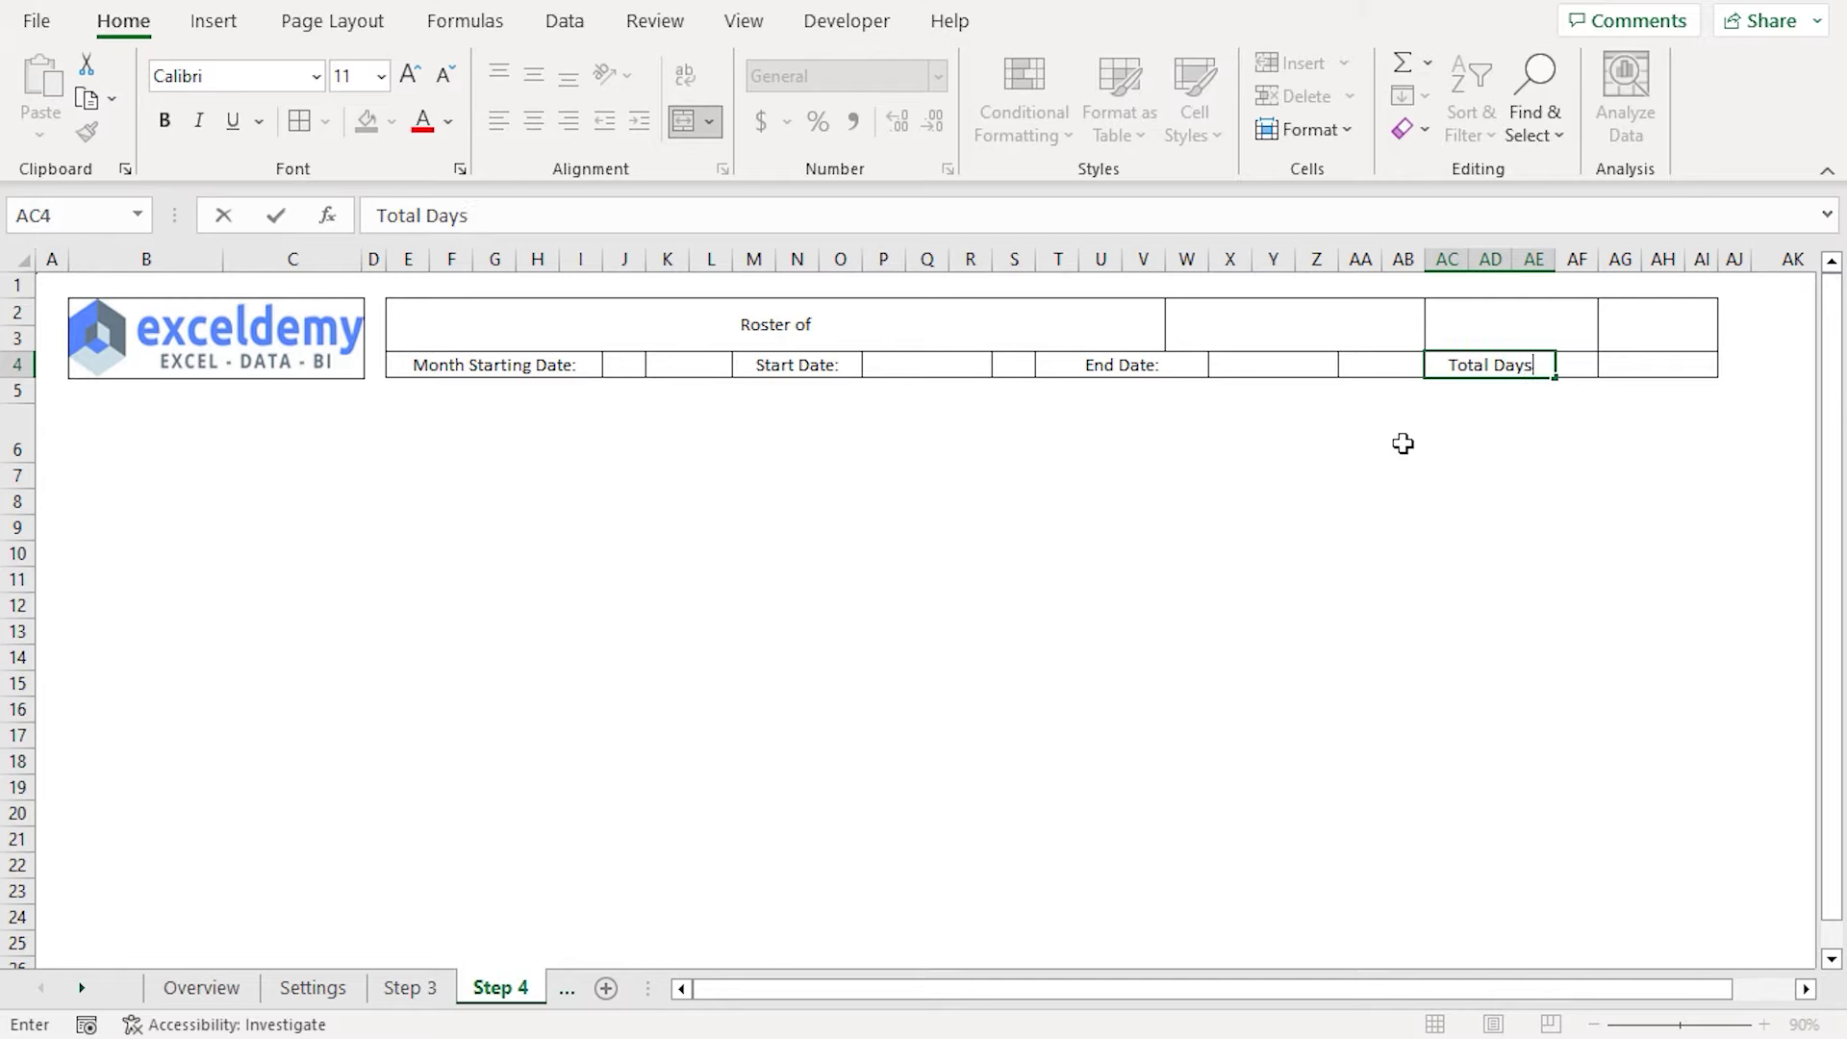
# Enter the label "Total Days:" in merged cell AC4 of the Step 4 sheet
pyautogui.press('Return')
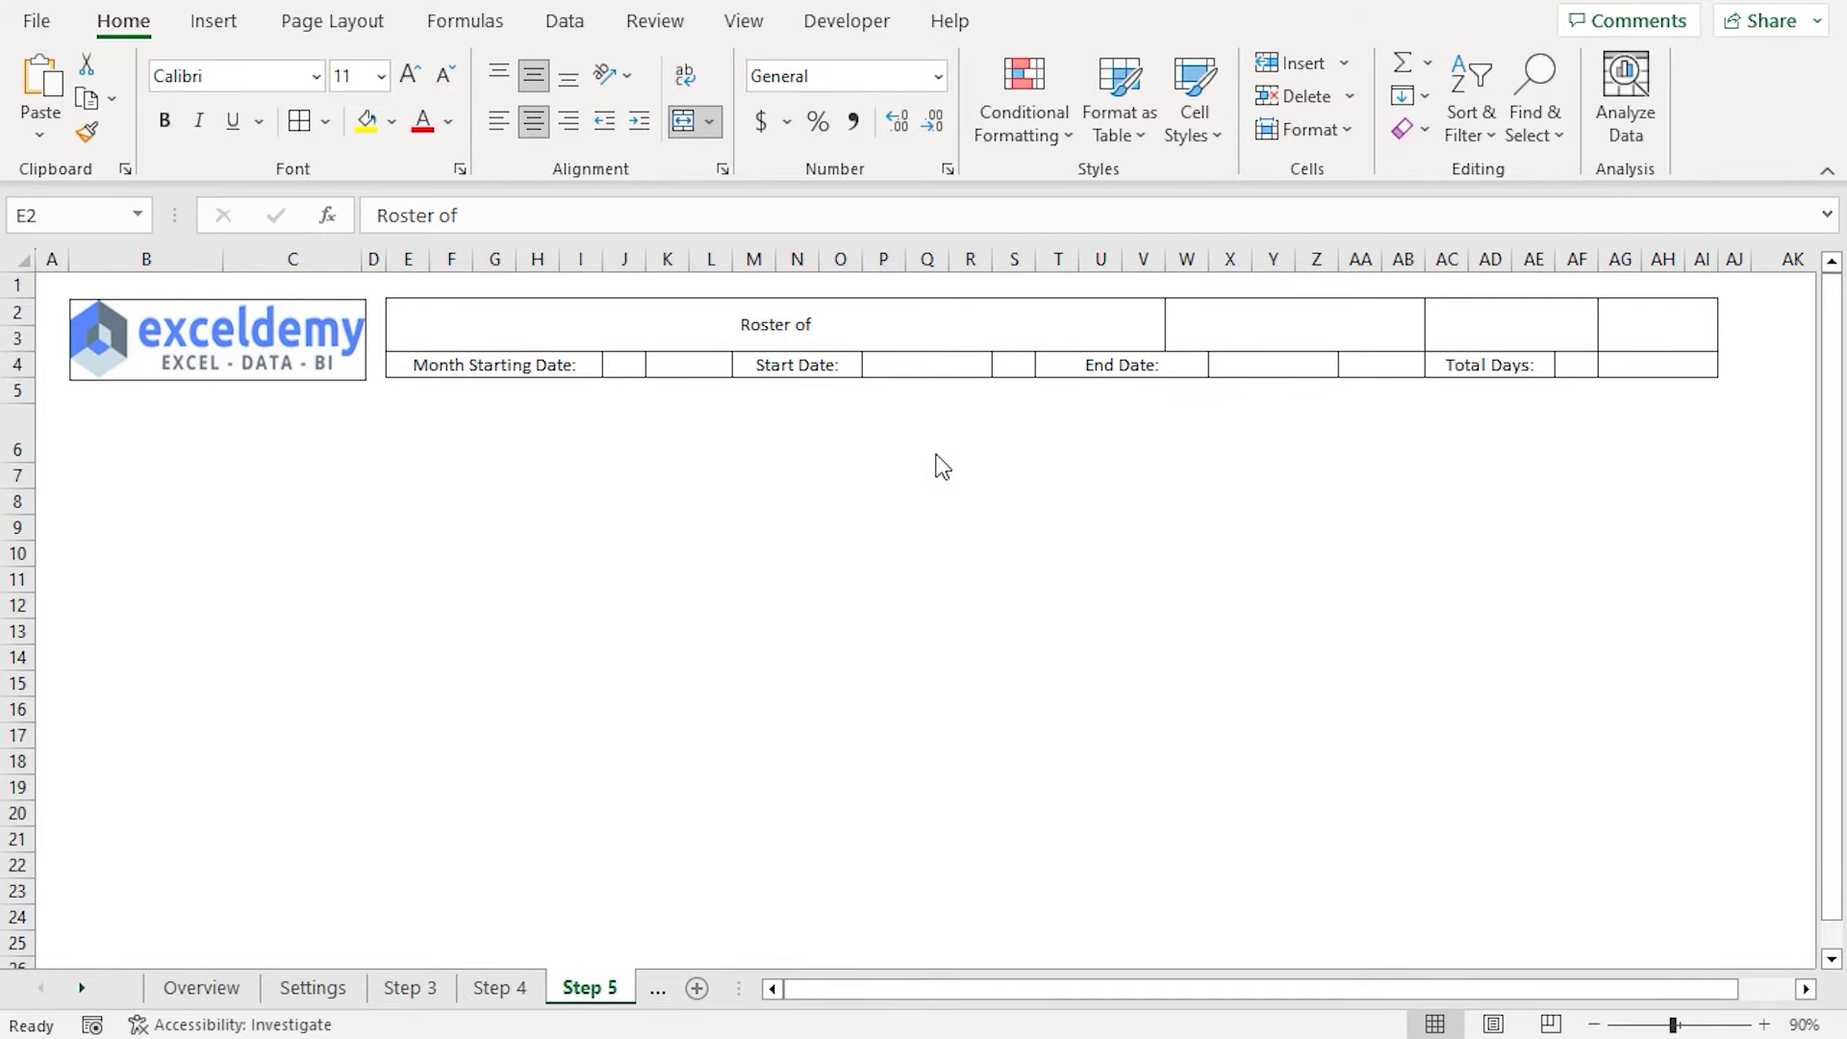
# Add list-type data validation to the month cell W2 on the Step 5 sheet, using the defined name =Month_List as source
pyautogui.click(1210, 326)
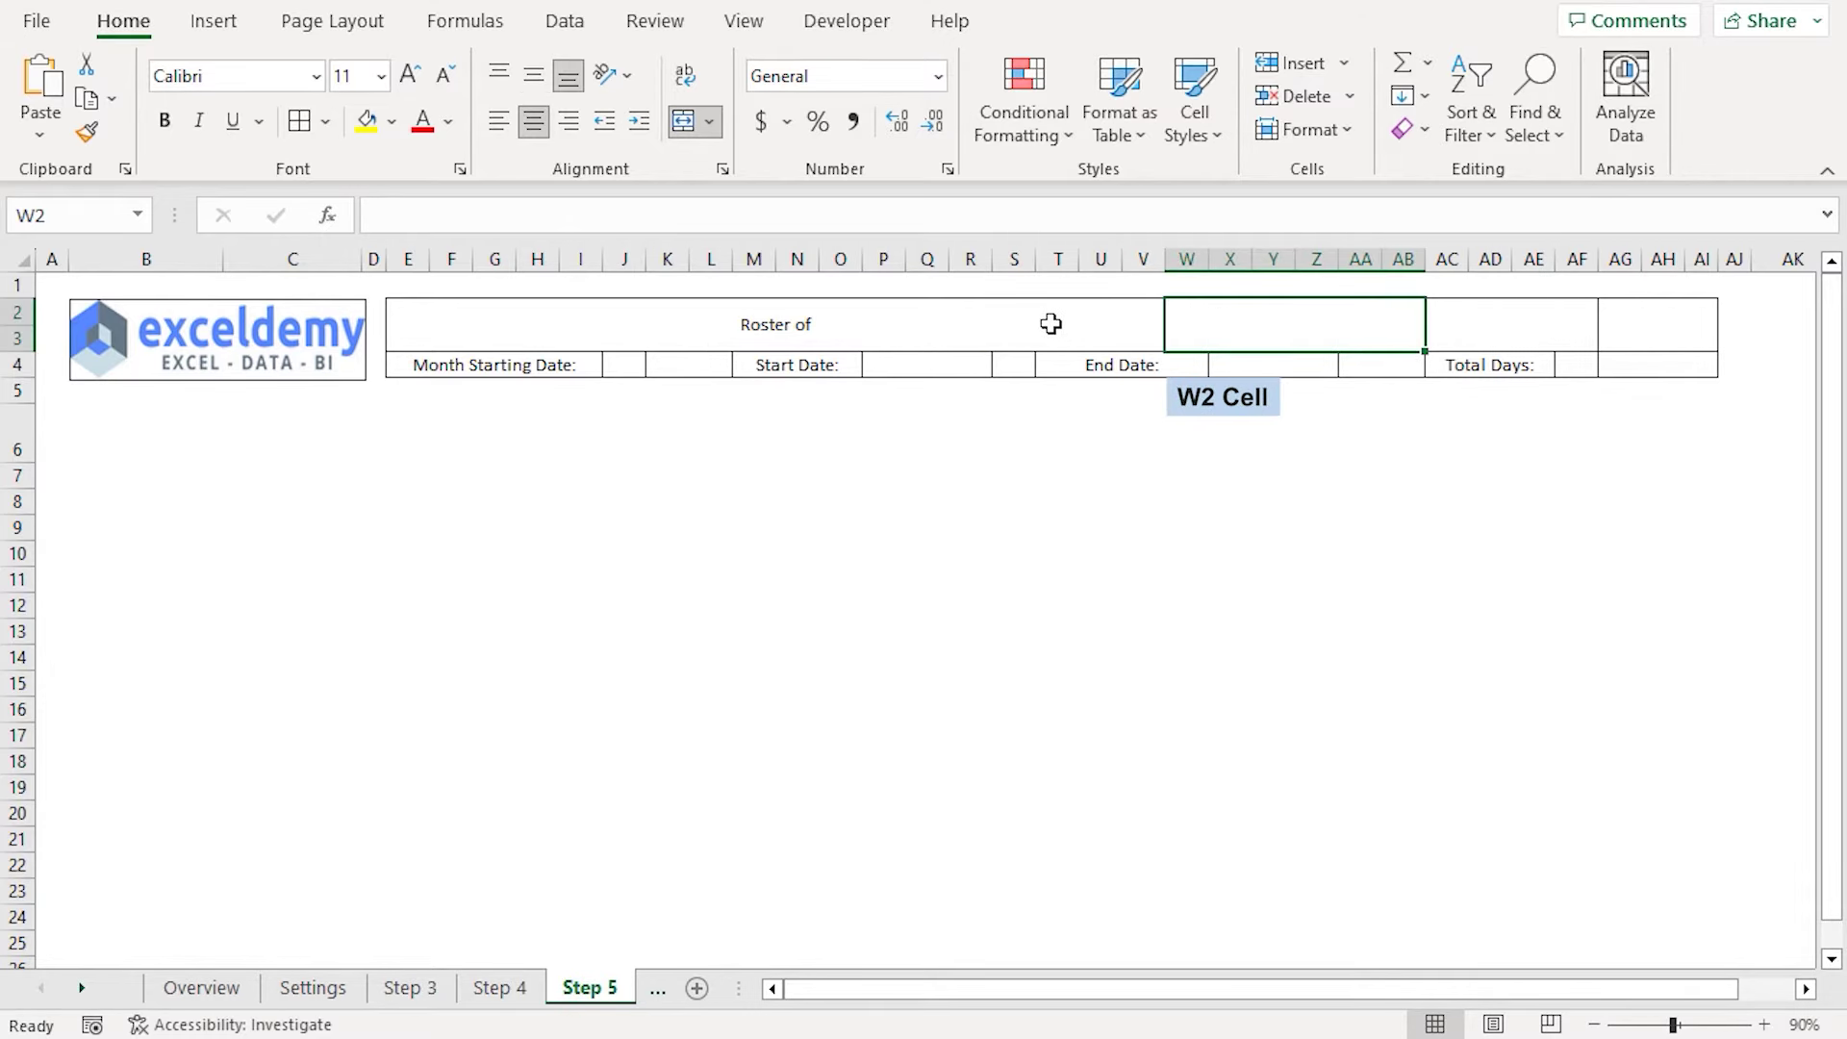
pyautogui.click(563, 21)
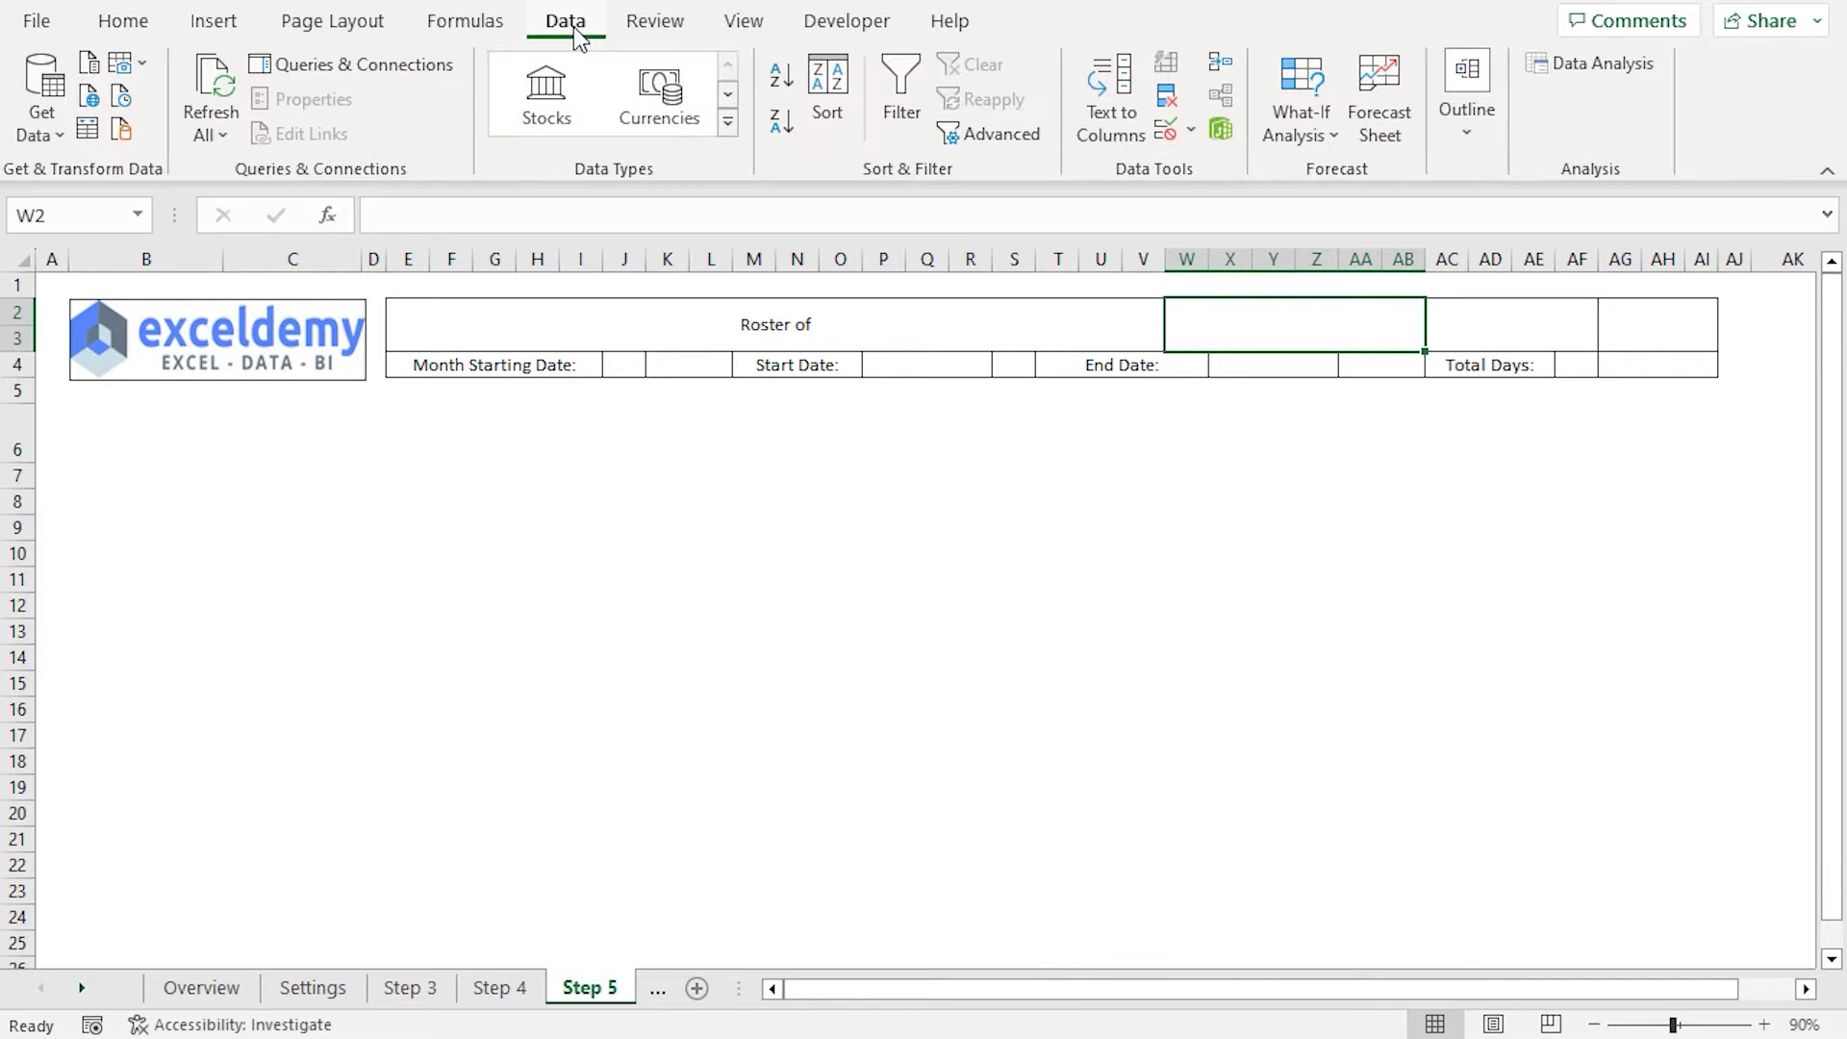
pyautogui.click(1191, 129)
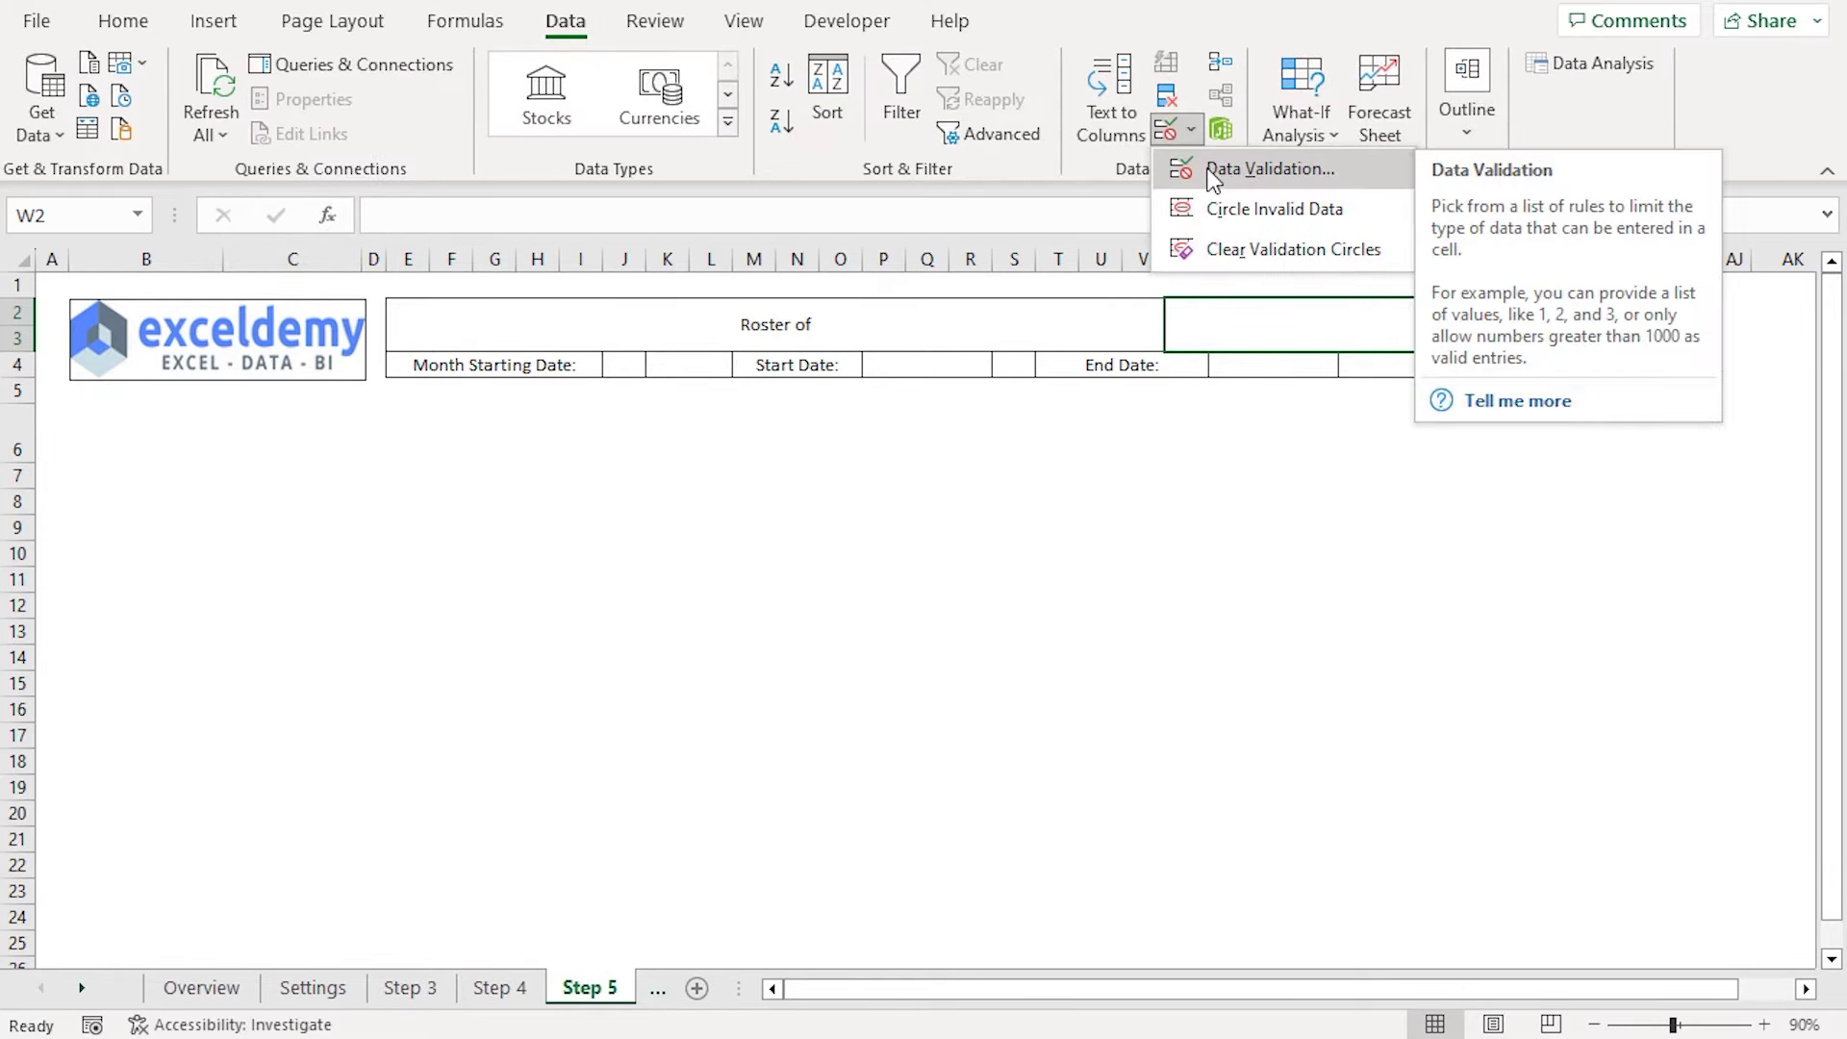
pyautogui.click(1215, 172)
pyautogui.moveTo(738, 439)
pyautogui.mouseDown()
pyautogui.moveTo(775, 464)
pyautogui.moveTo(702, 429)
pyautogui.moveTo(726, 447)
pyautogui.mouseUp()
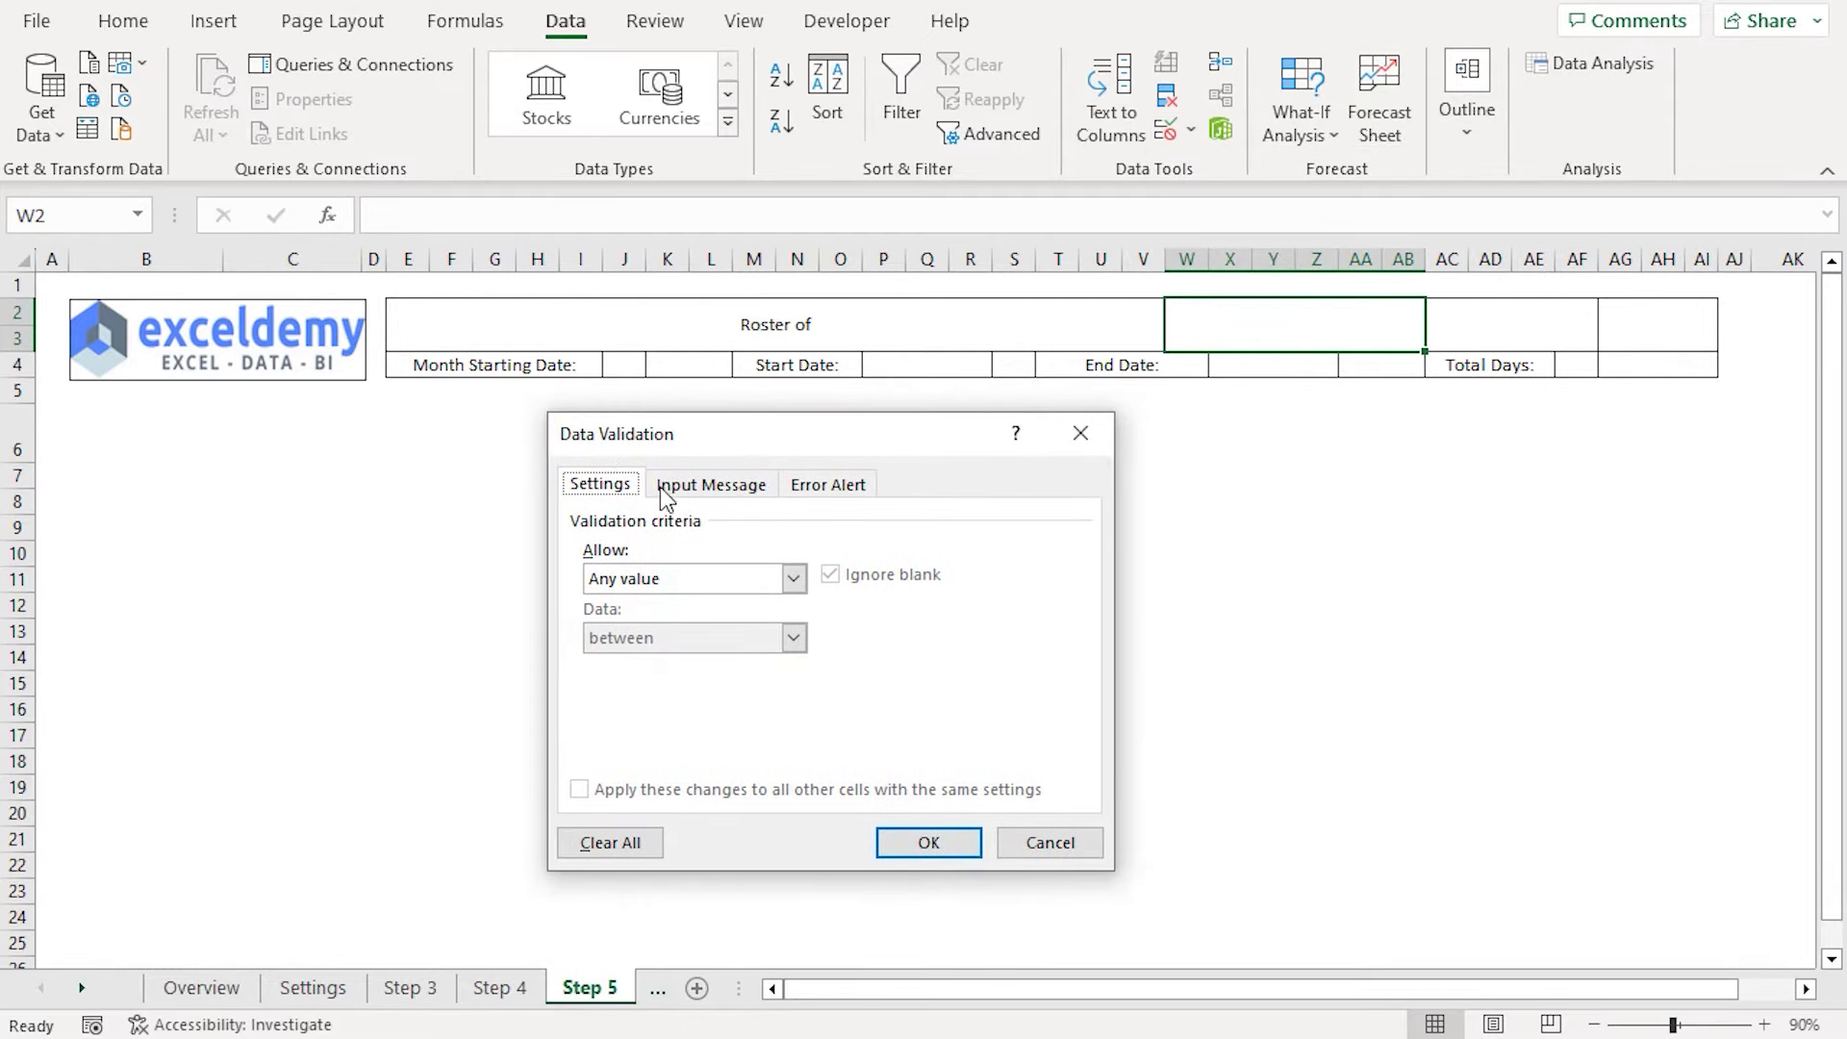
pyautogui.click(795, 578)
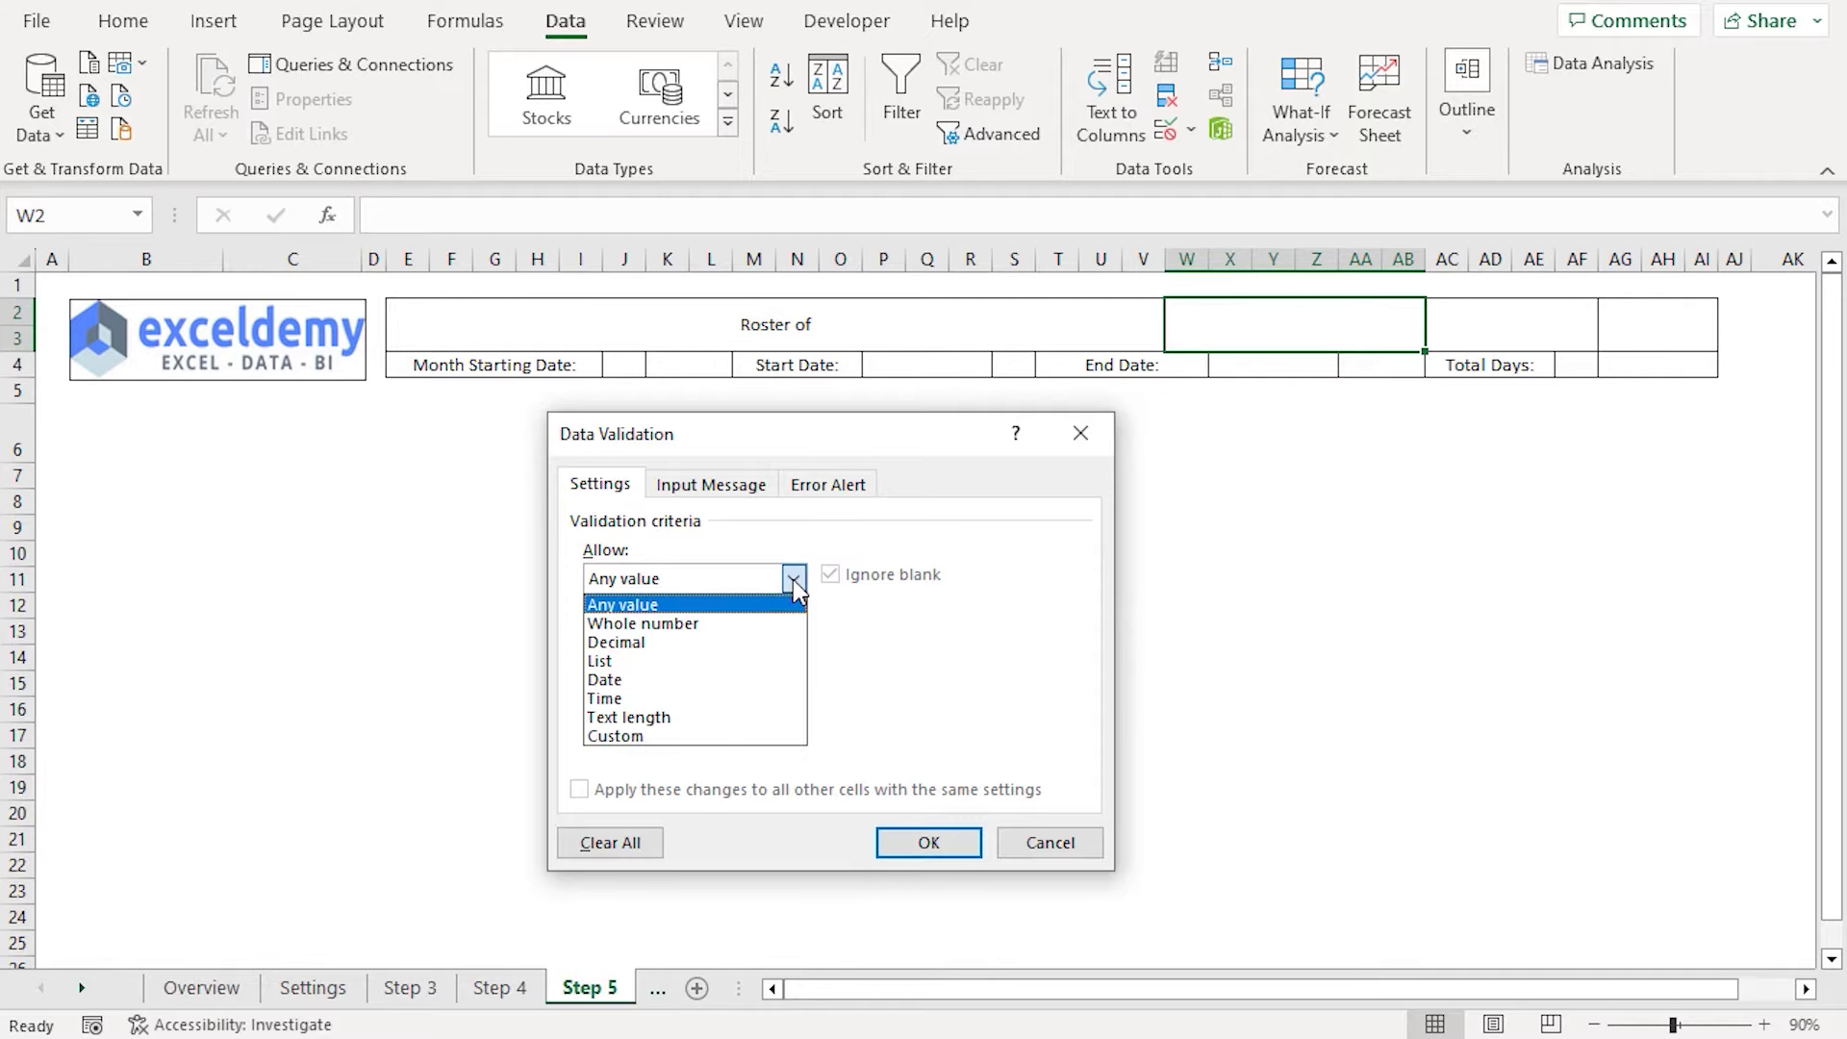
pyautogui.click(640, 655)
pyautogui.click(647, 696)
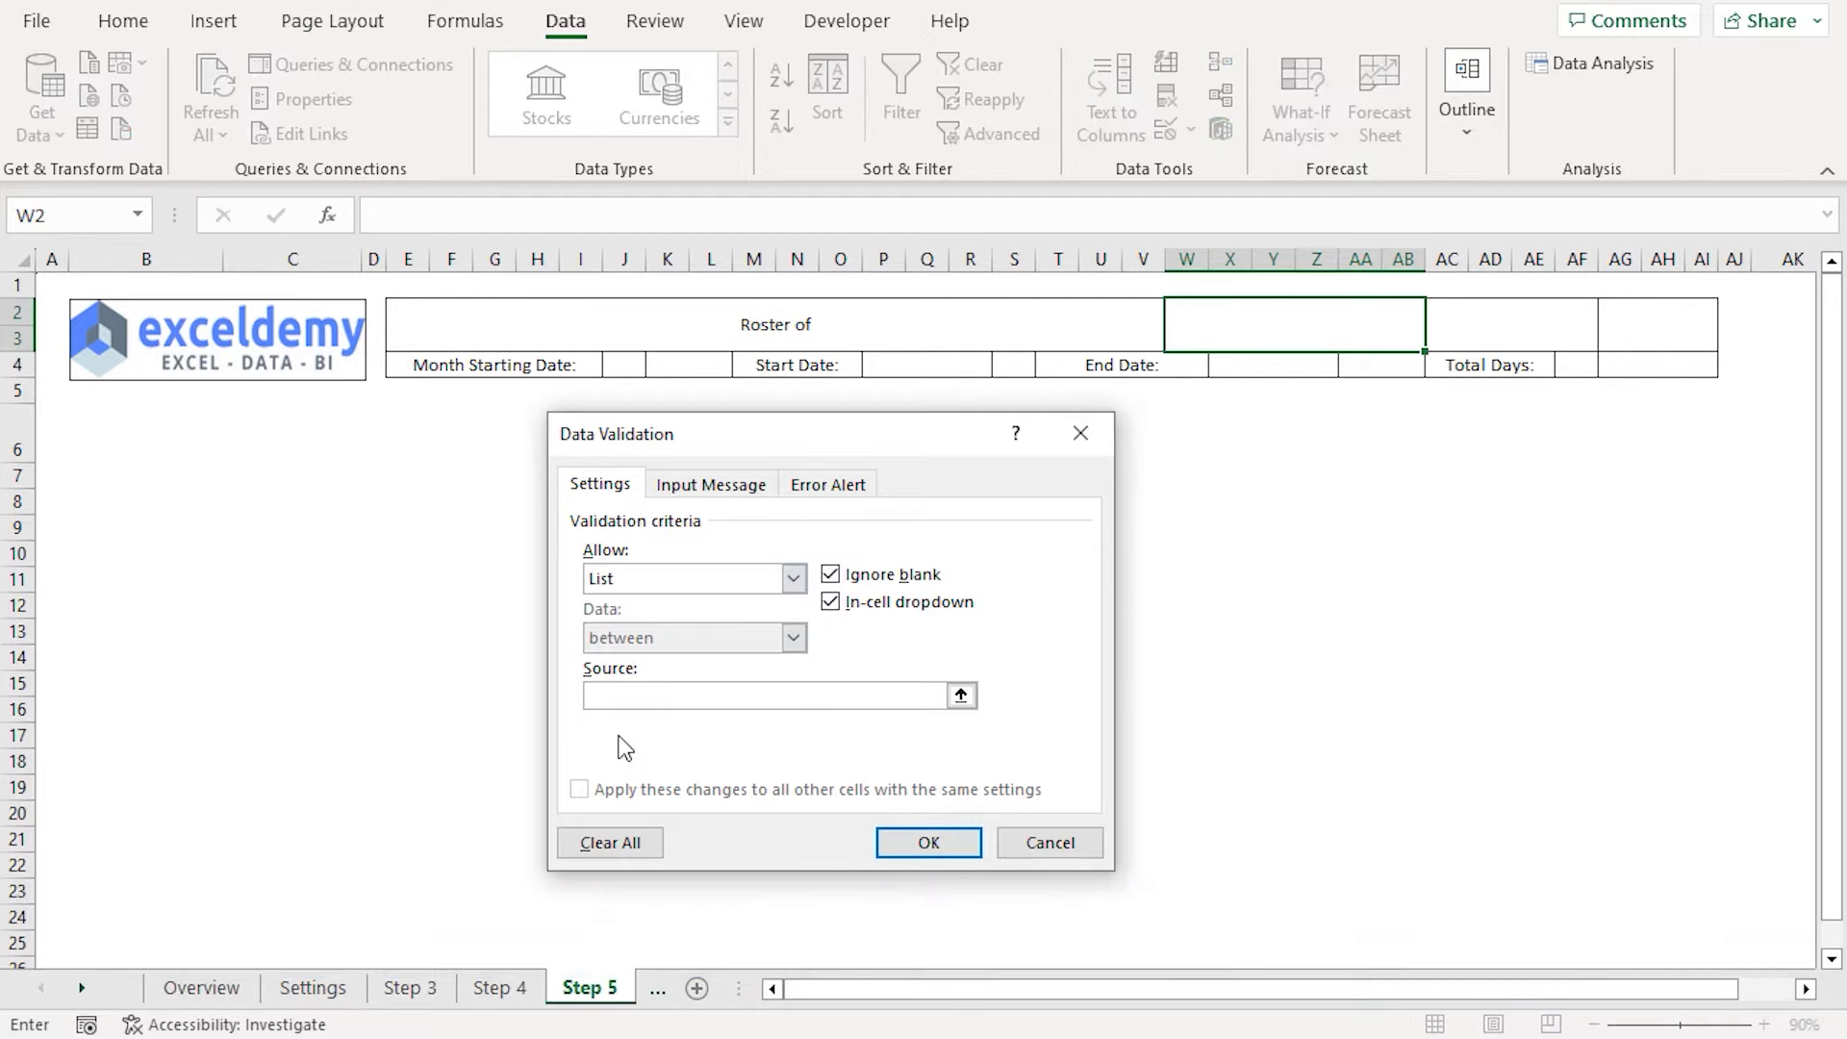
pyautogui.press('F3')
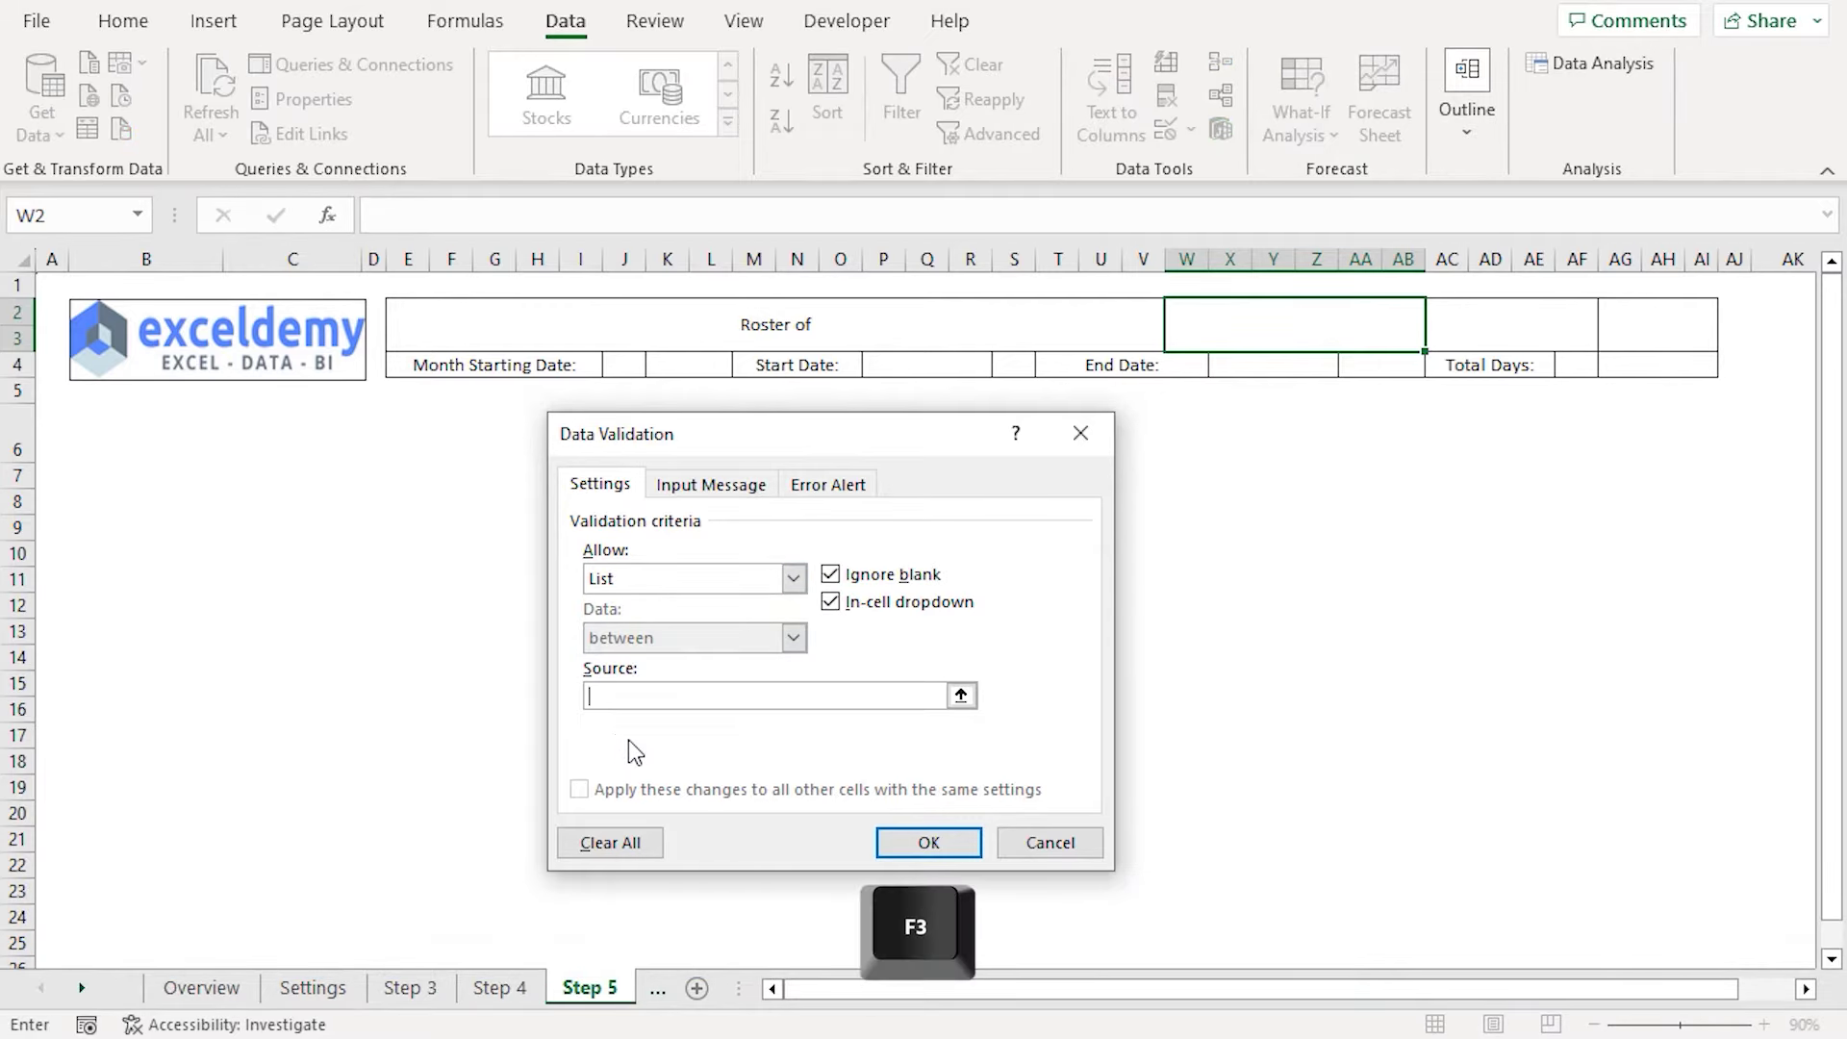
pyautogui.moveTo(760, 516); pyautogui.dragTo(1331, 485)
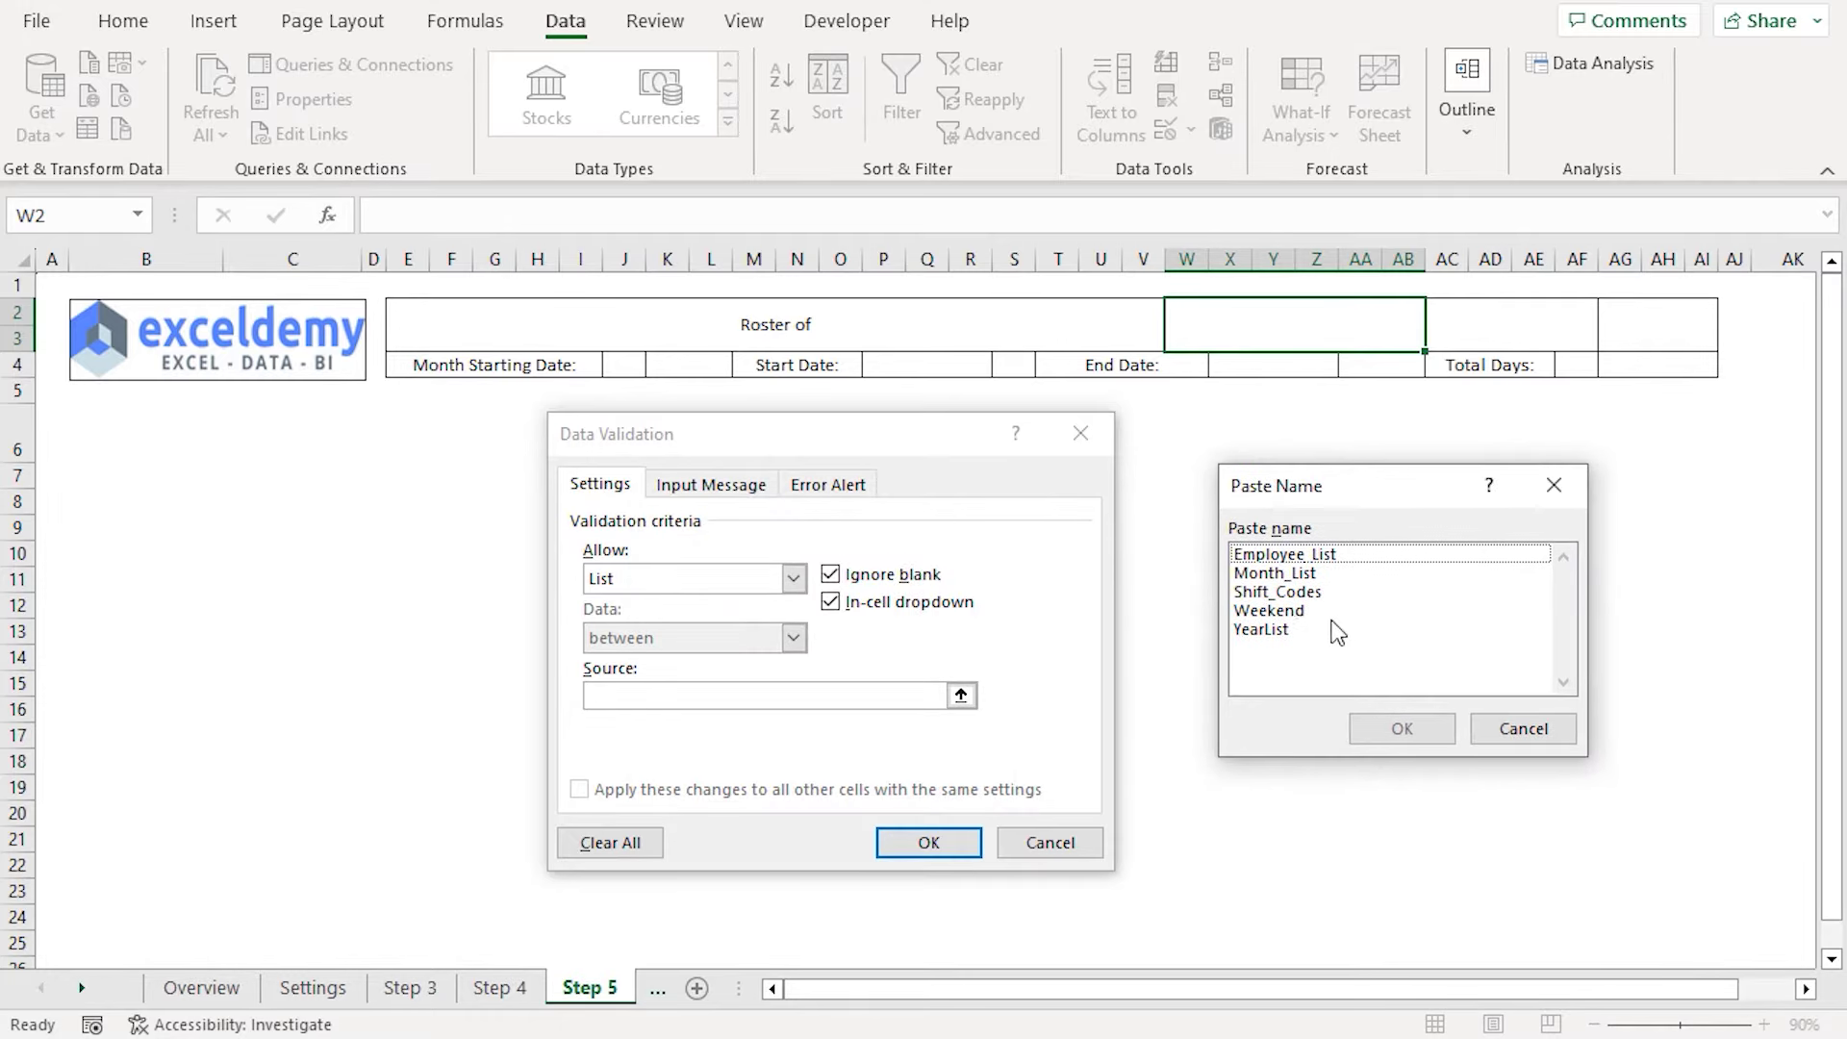
pyautogui.click(1306, 575)
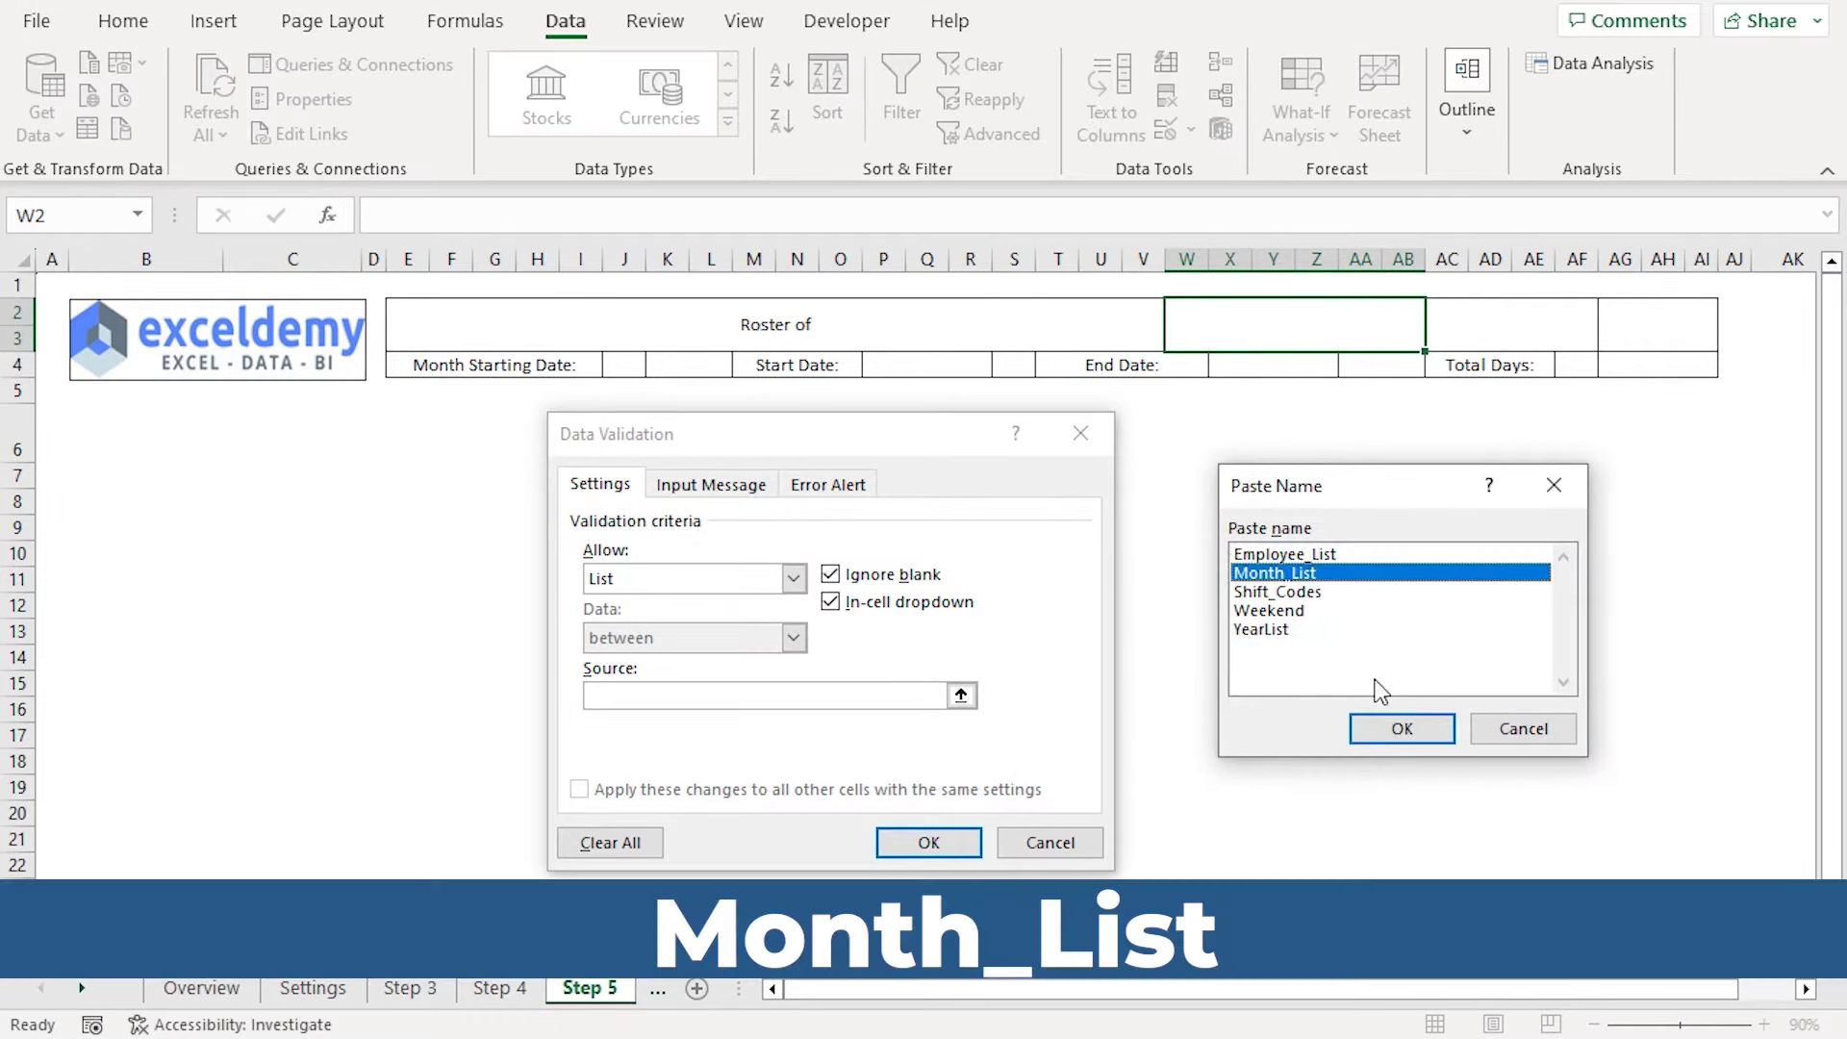
pyautogui.click(1371, 733)
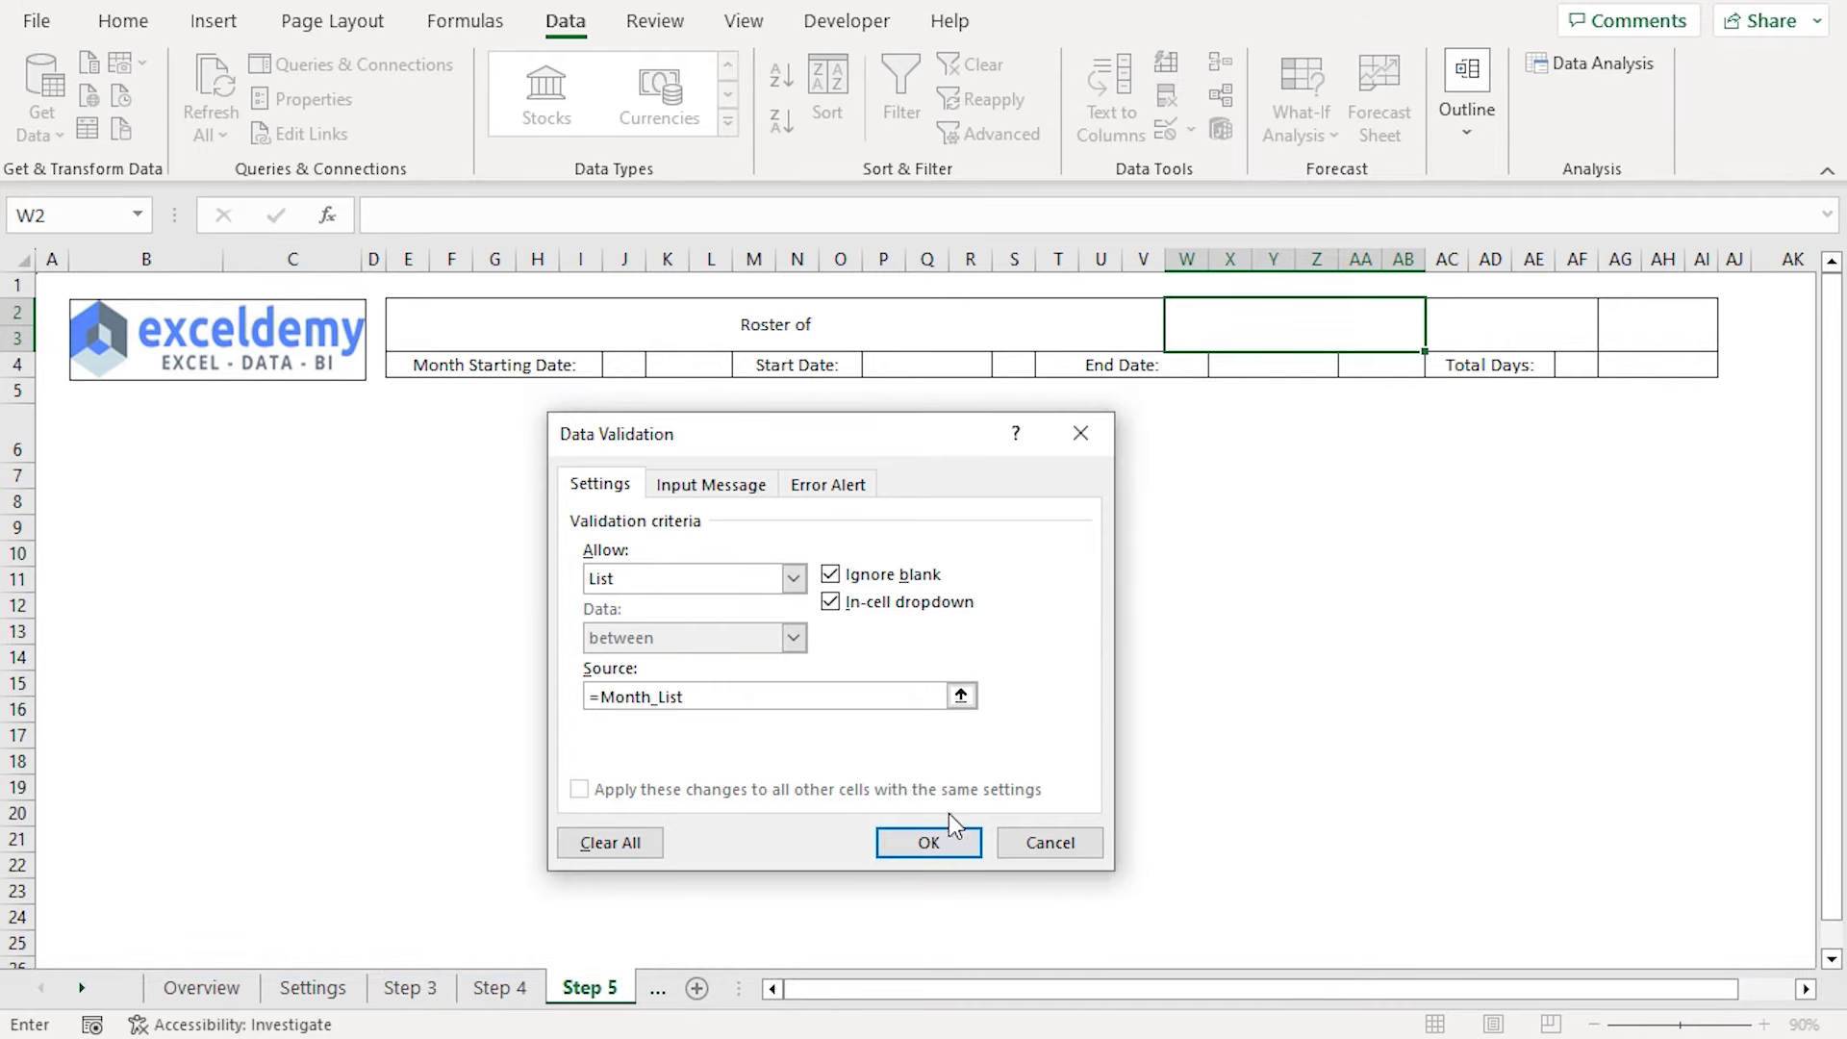
pyautogui.click(931, 852)
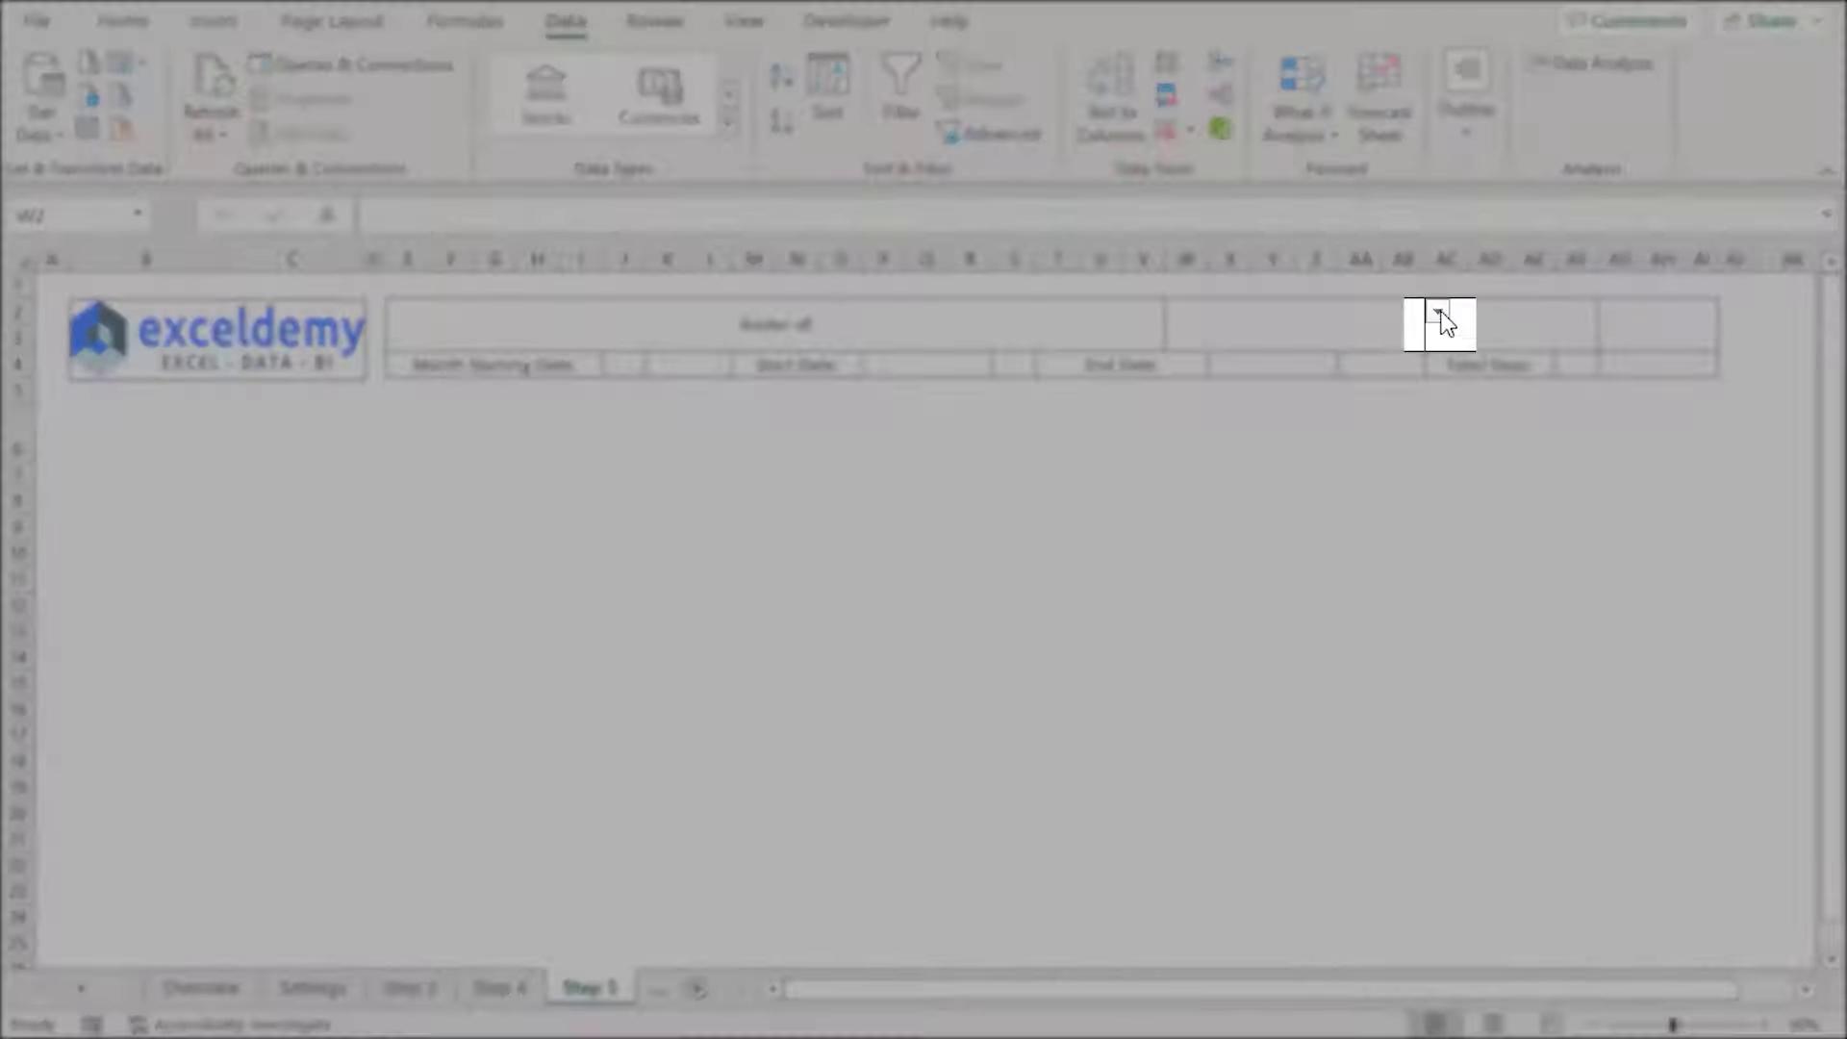
# Check the months offered by the drop-down list in cell W2 without choosing one
pyautogui.click(1437, 312)
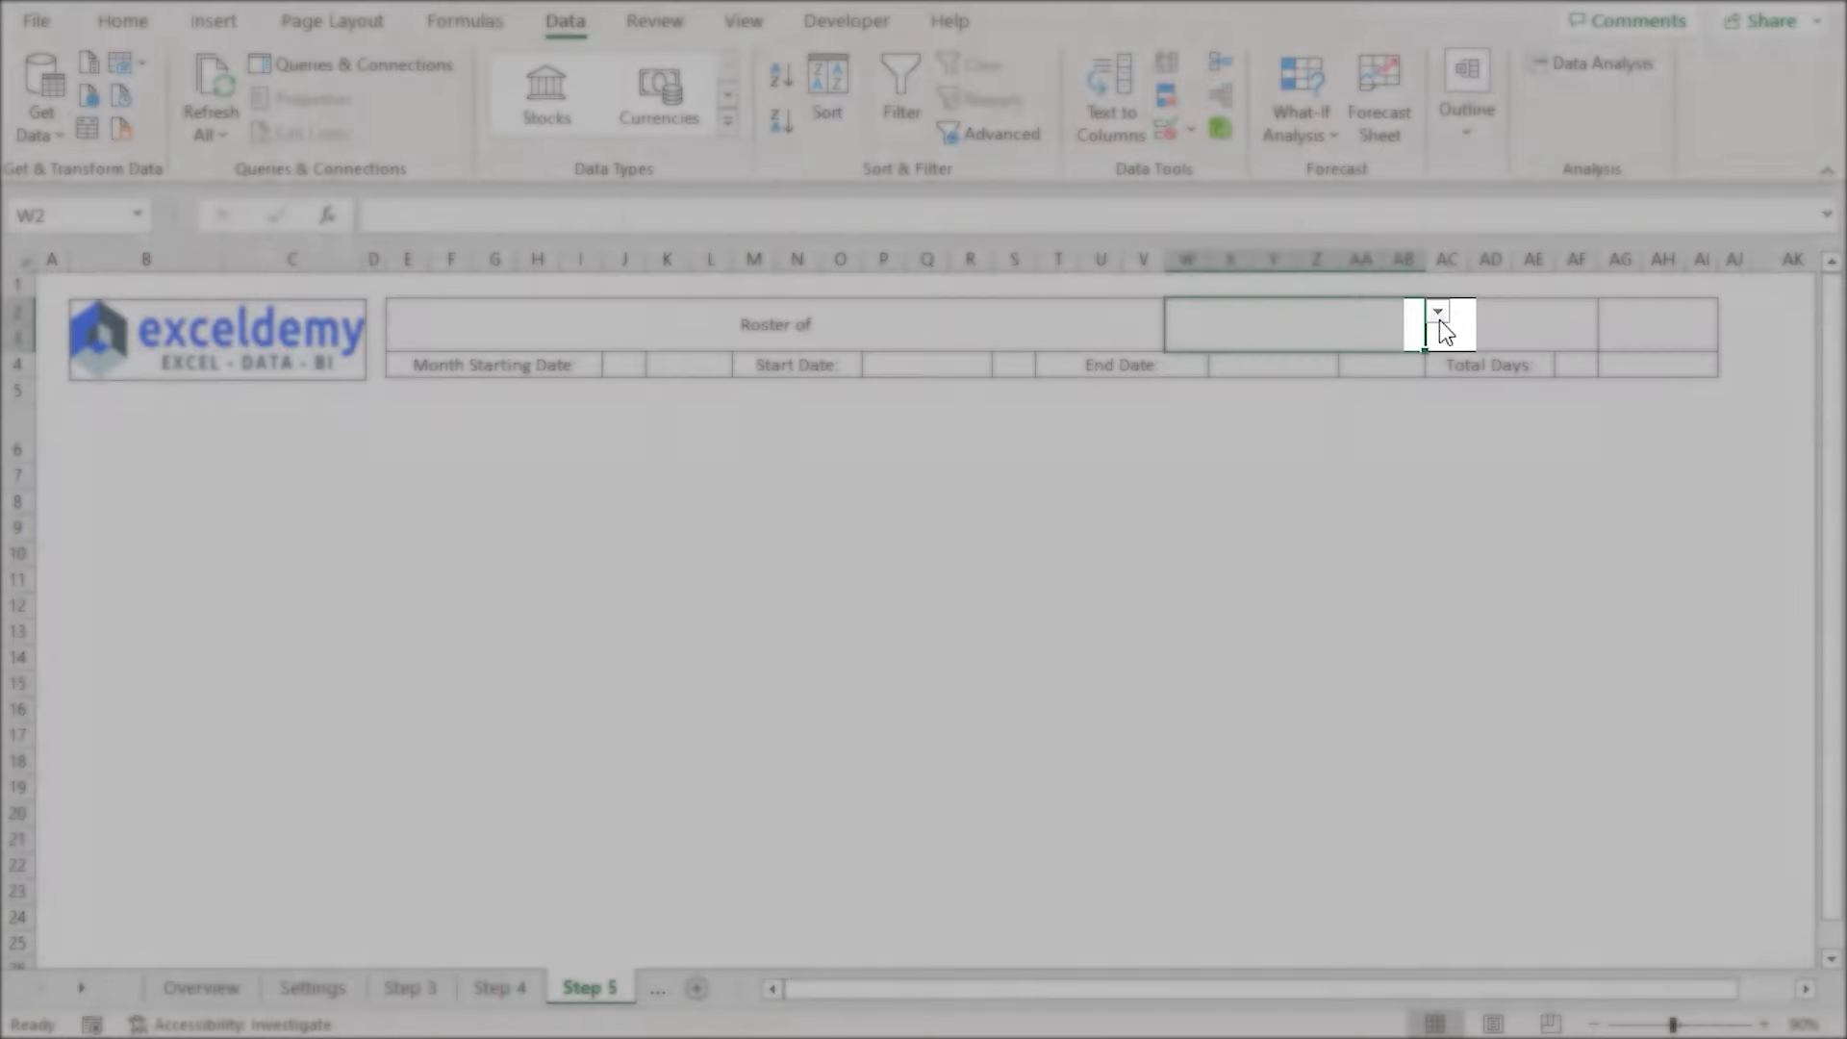
pyautogui.moveTo(1446, 399)
pyautogui.mouseDown()
pyautogui.moveTo(1435, 412)
pyautogui.moveTo(1434, 379)
pyautogui.moveTo(1434, 412)
pyautogui.mouseUp()
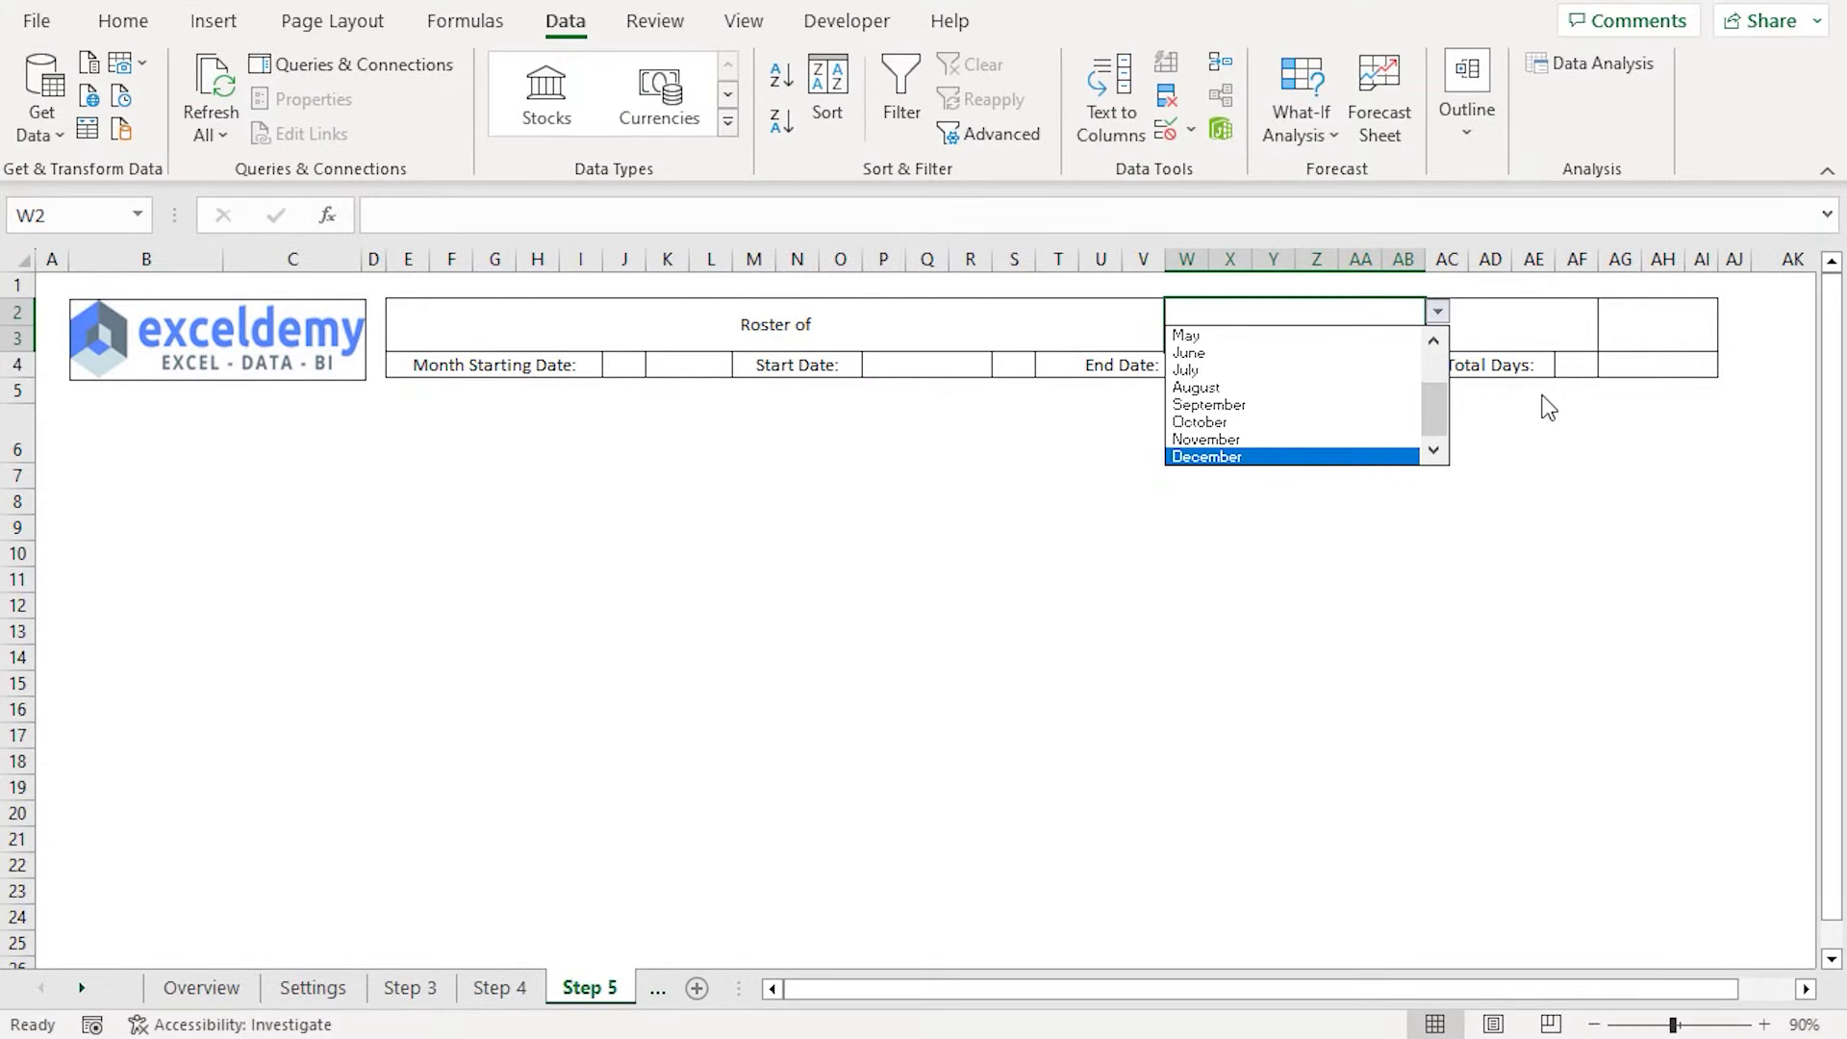
pyautogui.press('Escape')
# Add list-type data validation to the year cell AC2, using the defined name =YearList as source, and check its drop-down
pyautogui.click(1480, 310)
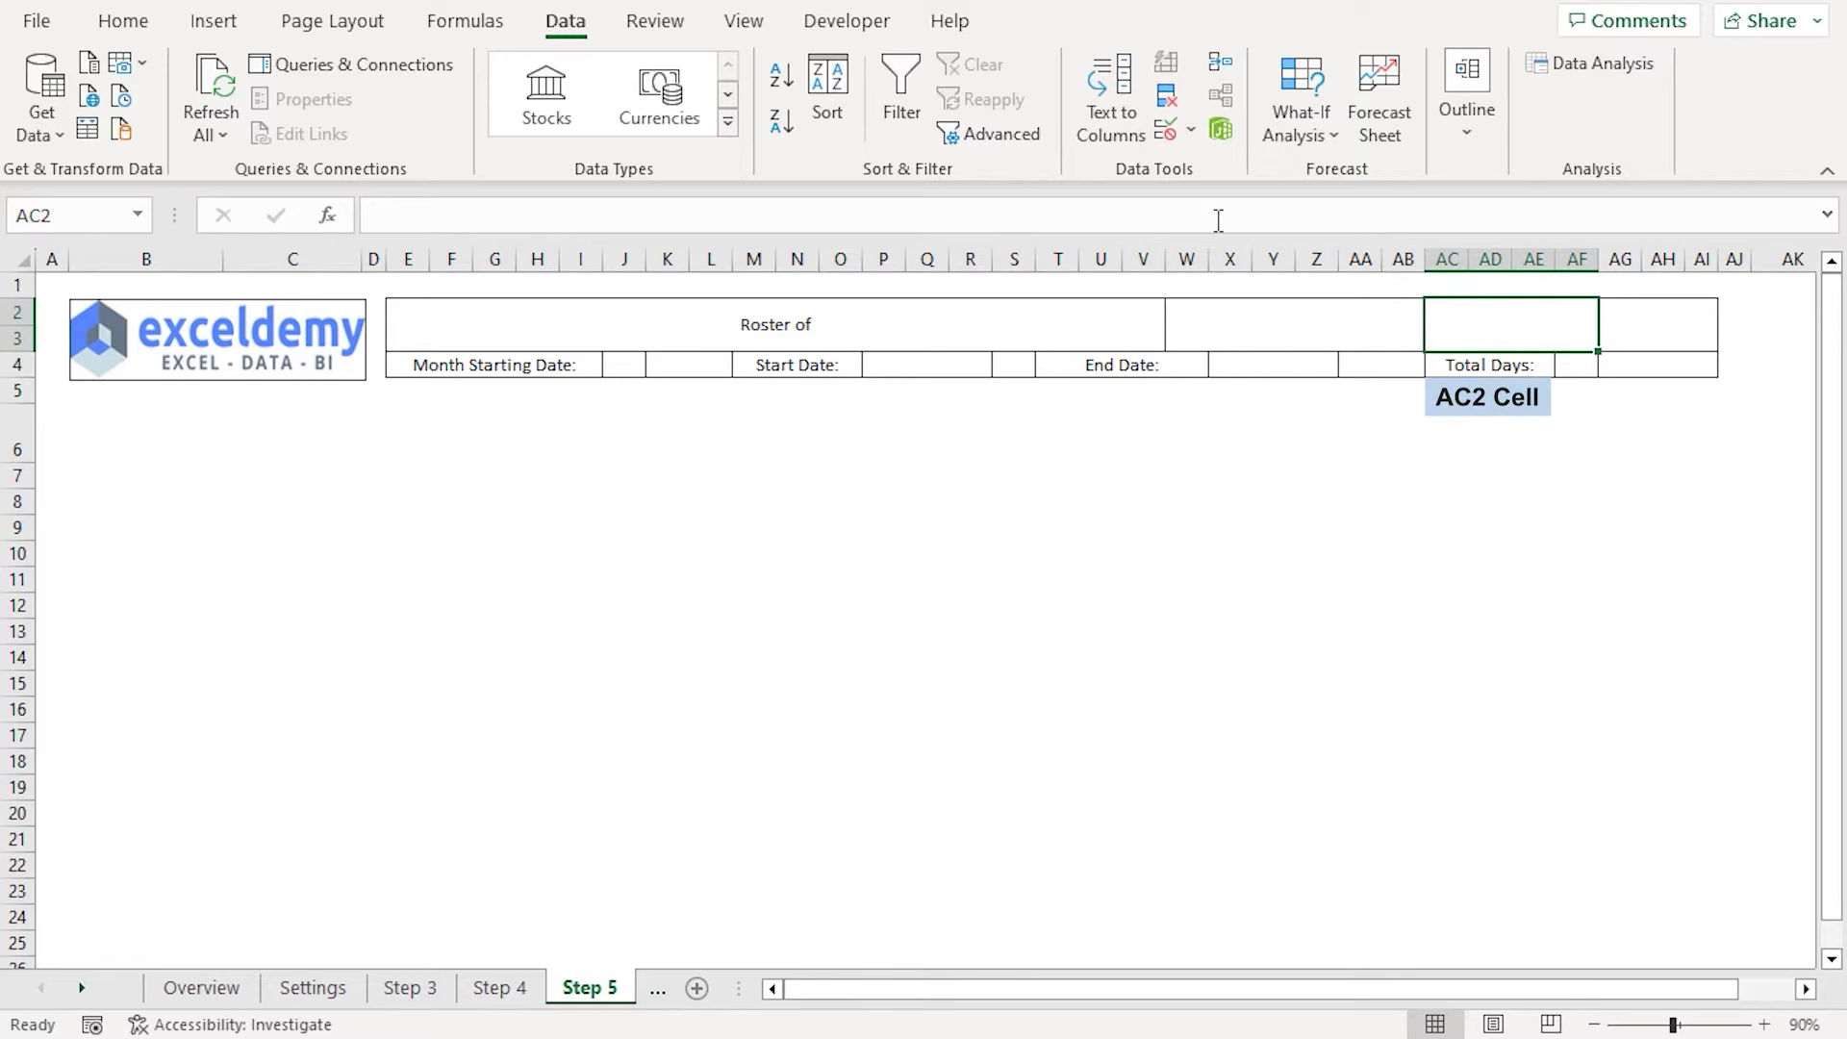
pyautogui.click(1192, 129)
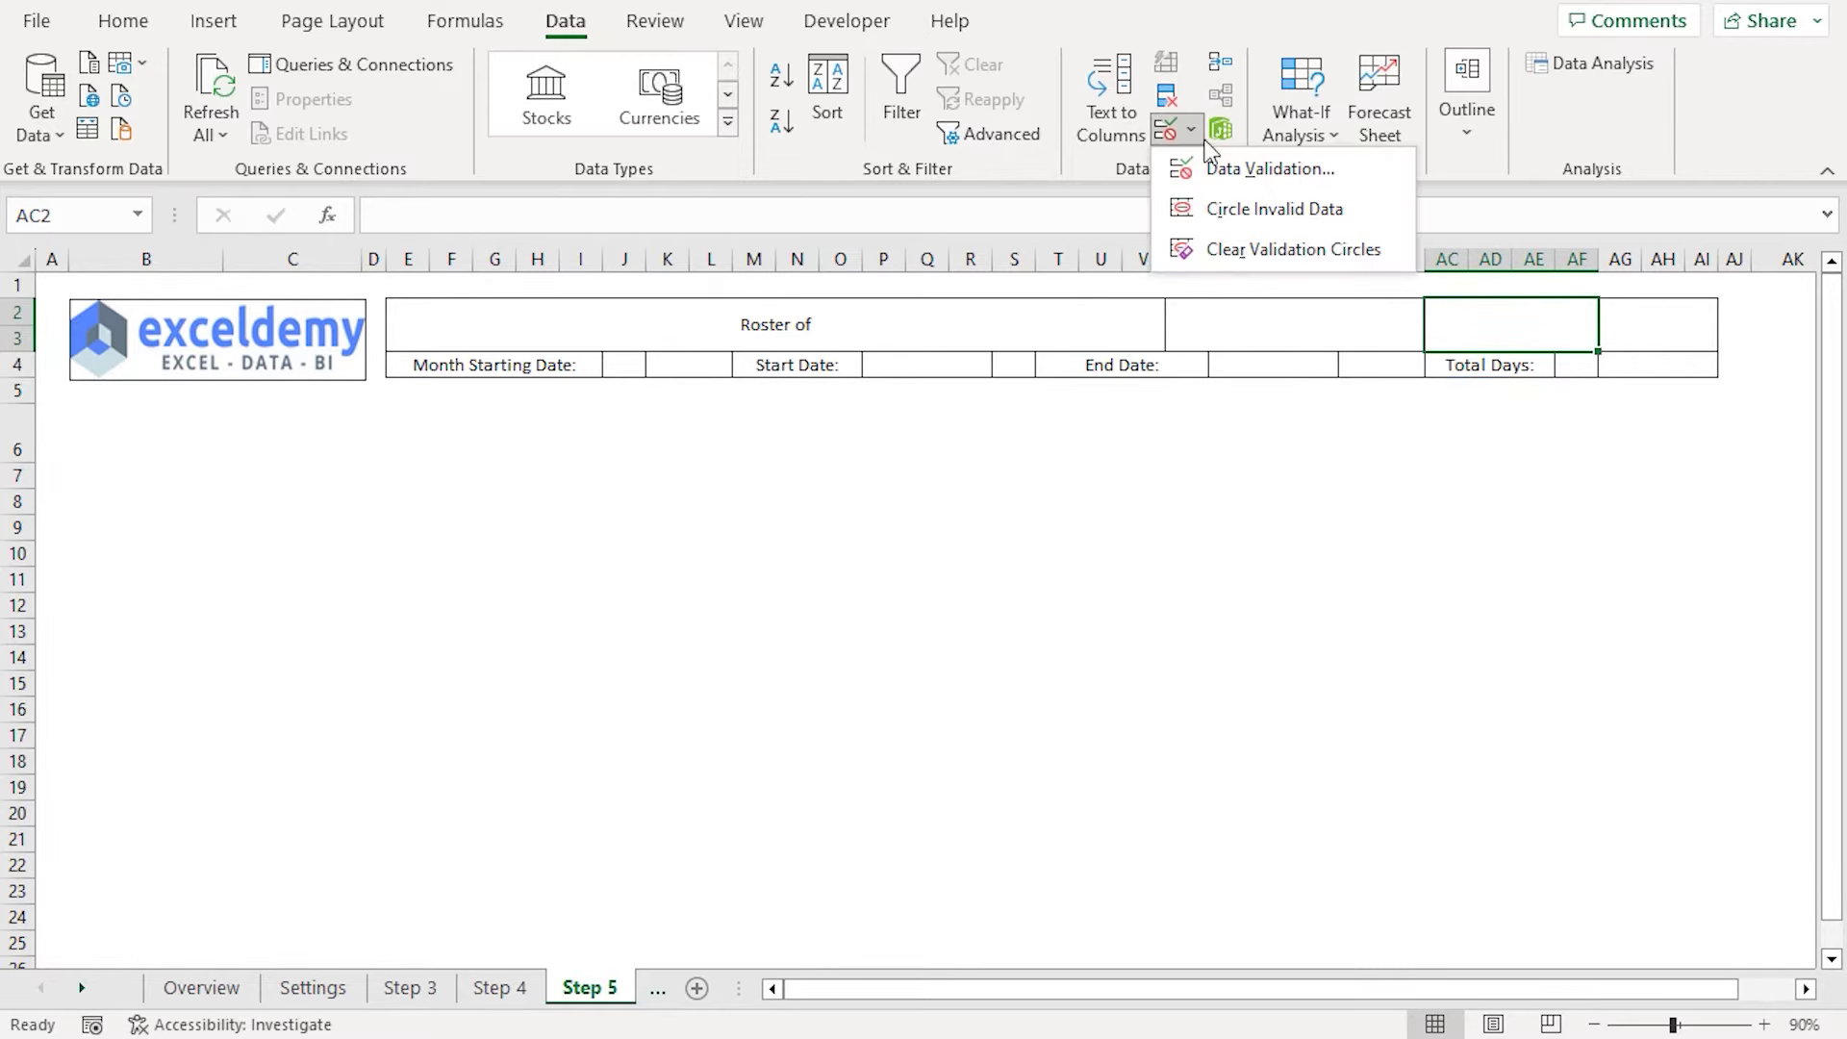
pyautogui.click(1253, 173)
pyautogui.click(794, 578)
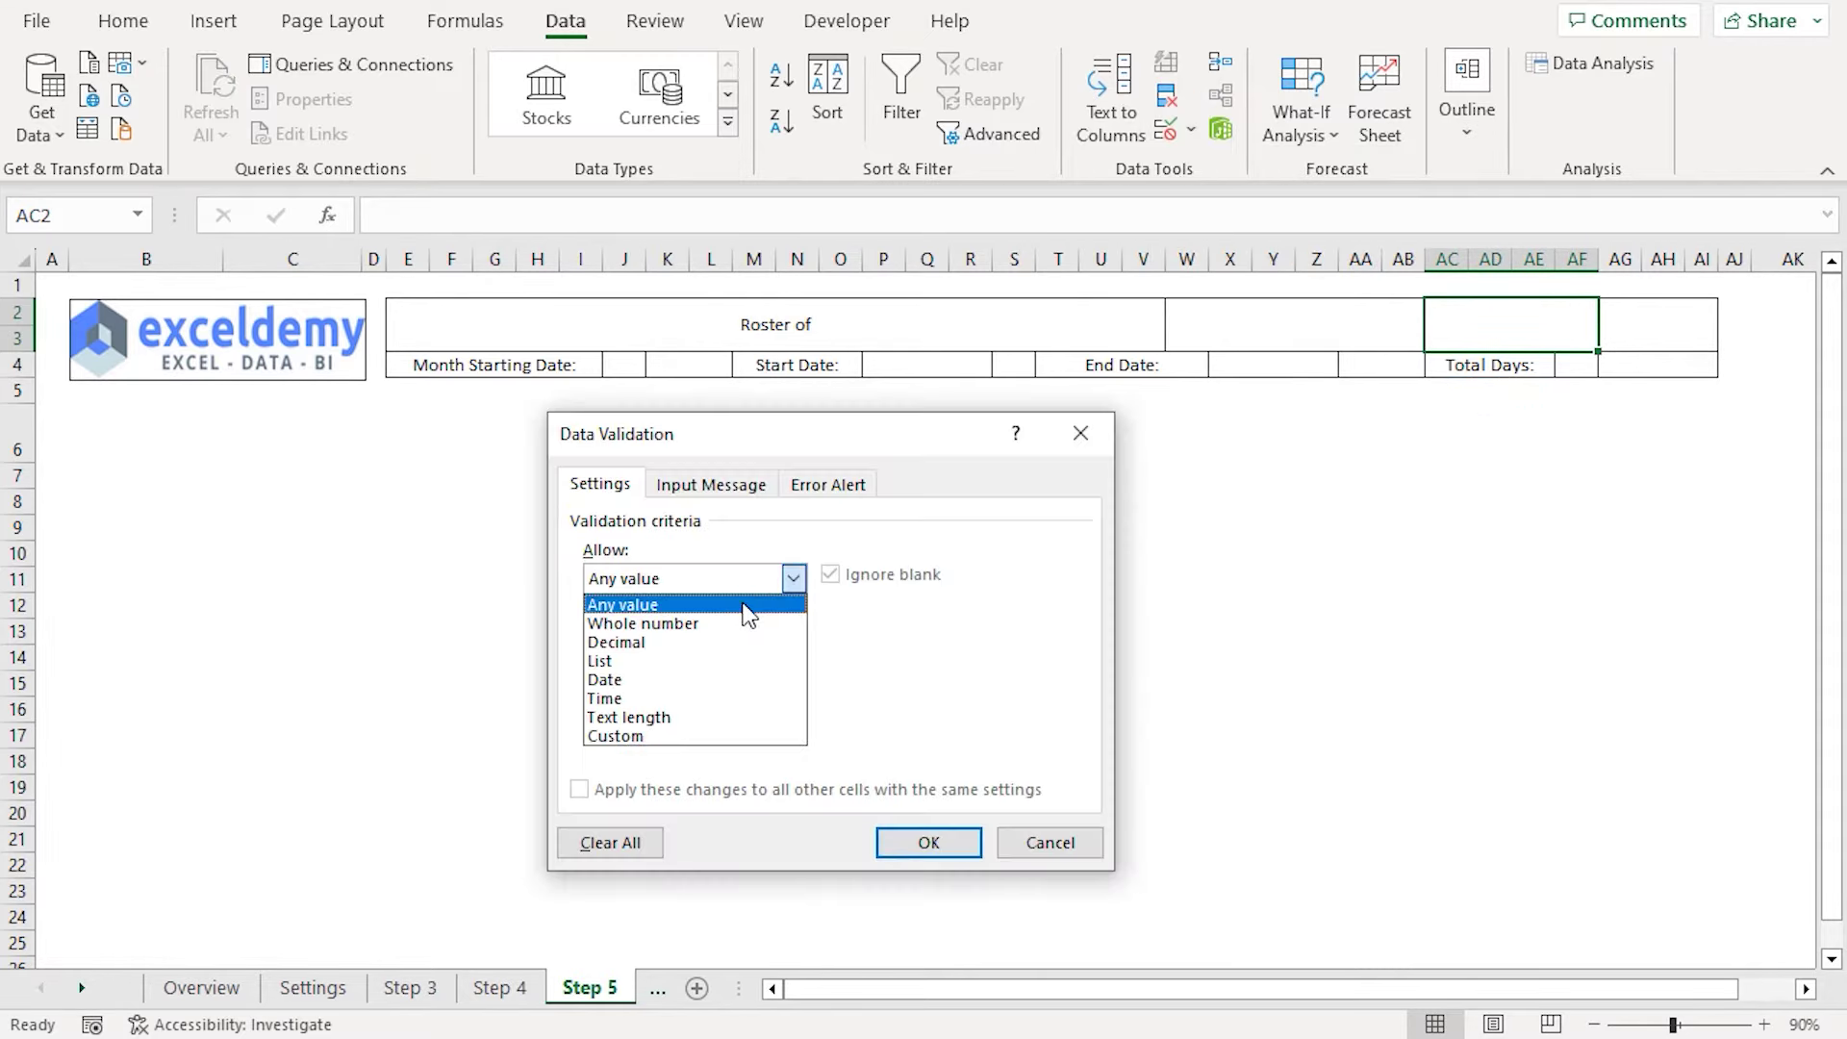
pyautogui.click(671, 661)
pyautogui.click(660, 696)
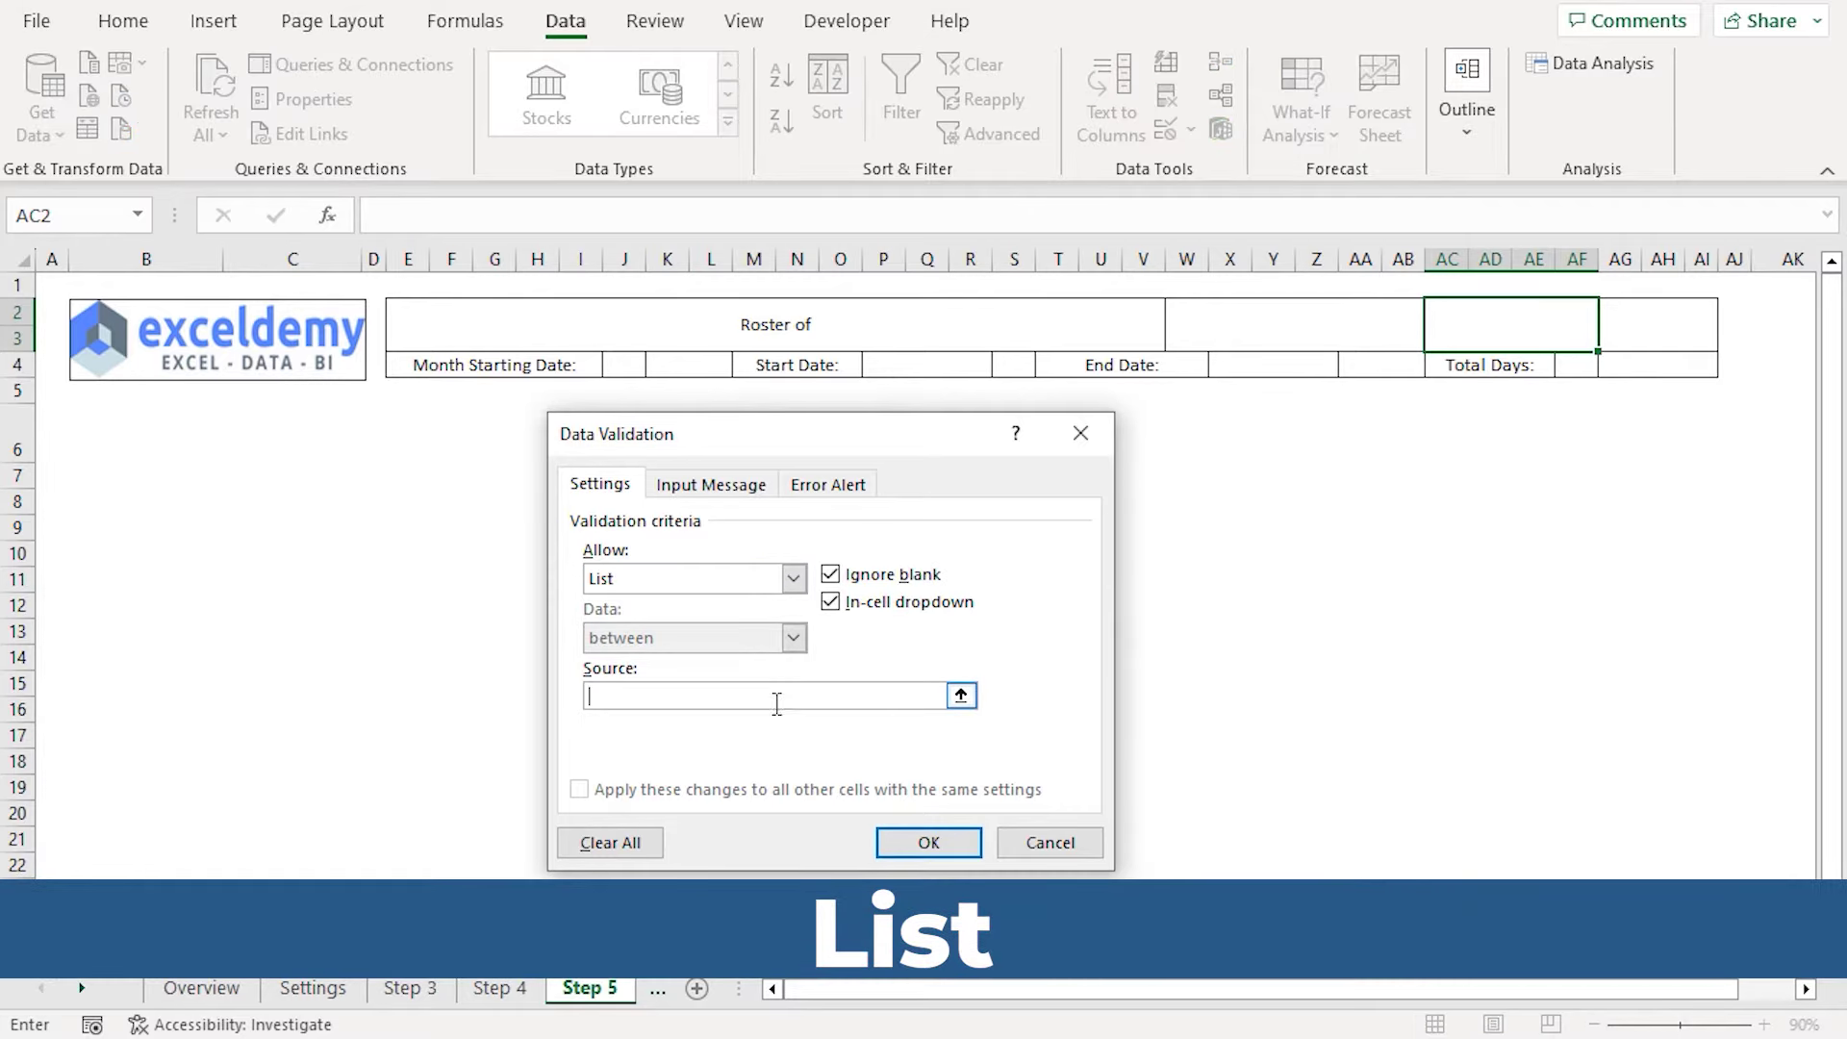
pyautogui.press('F3')
pyautogui.moveTo(825, 510); pyautogui.dragTo(1301, 510)
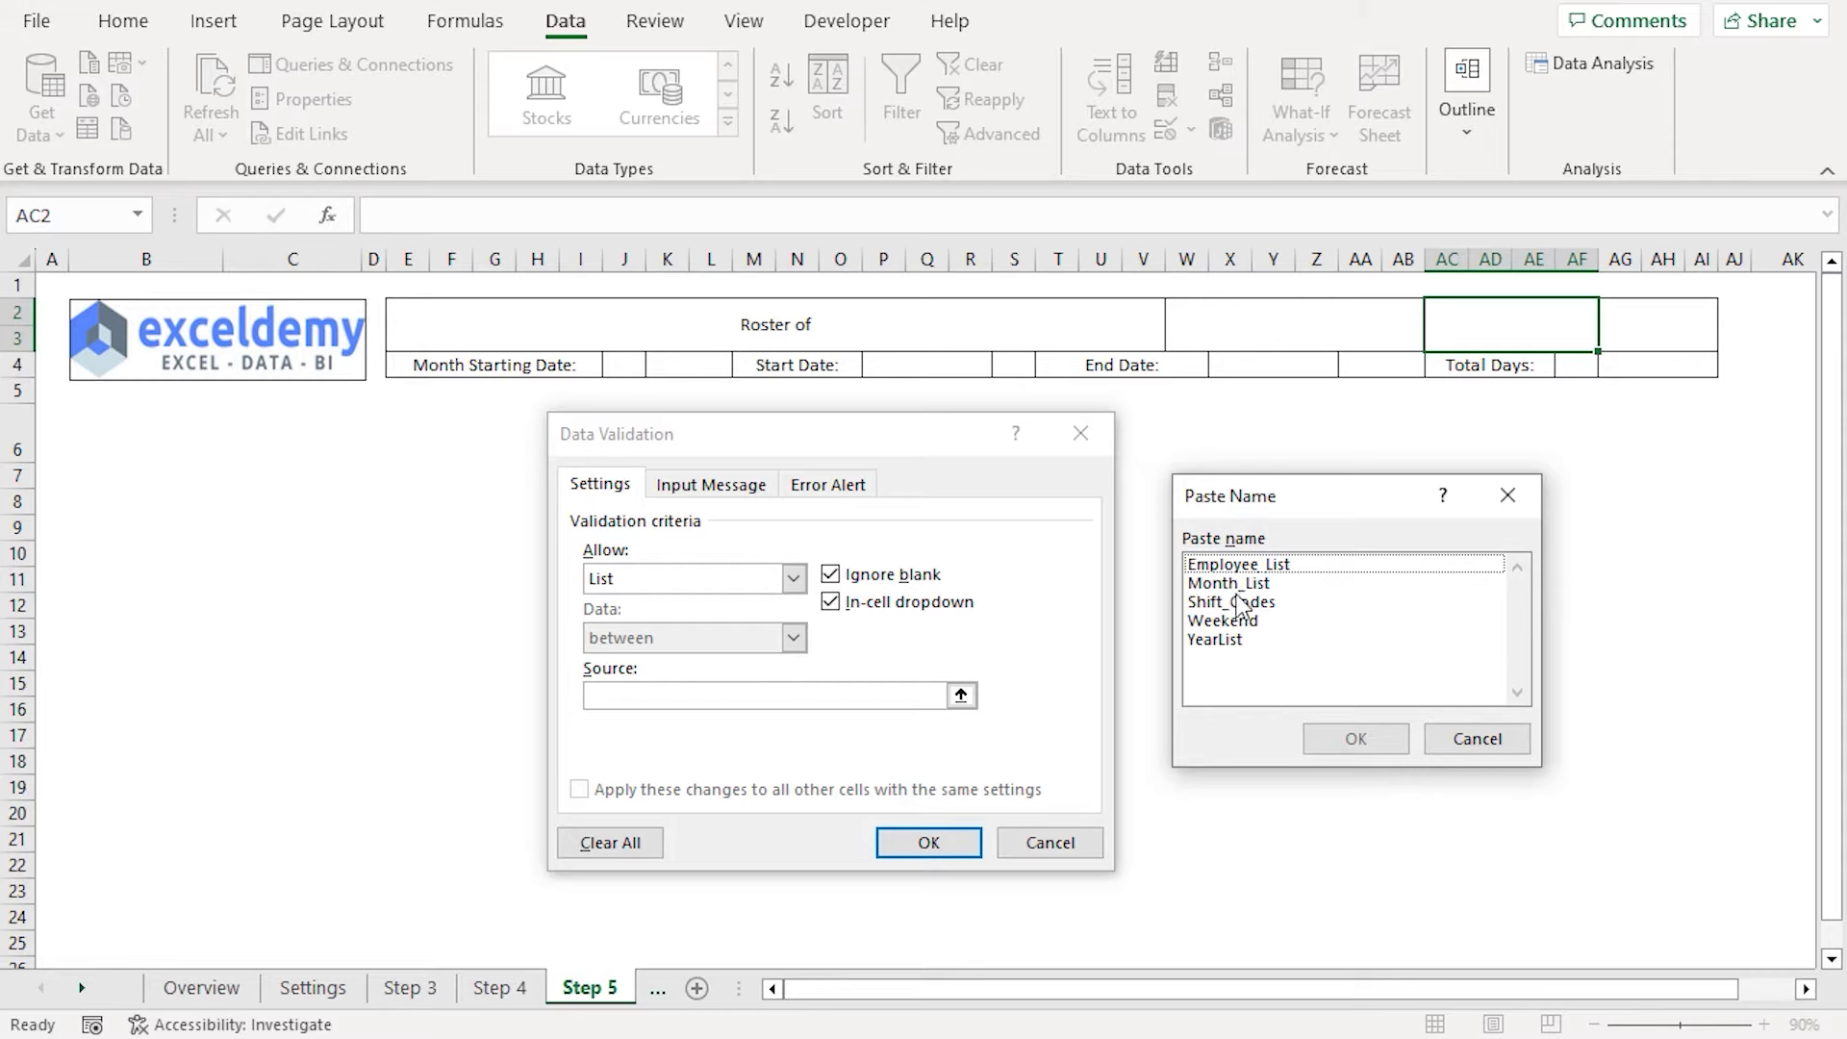
pyautogui.click(1236, 640)
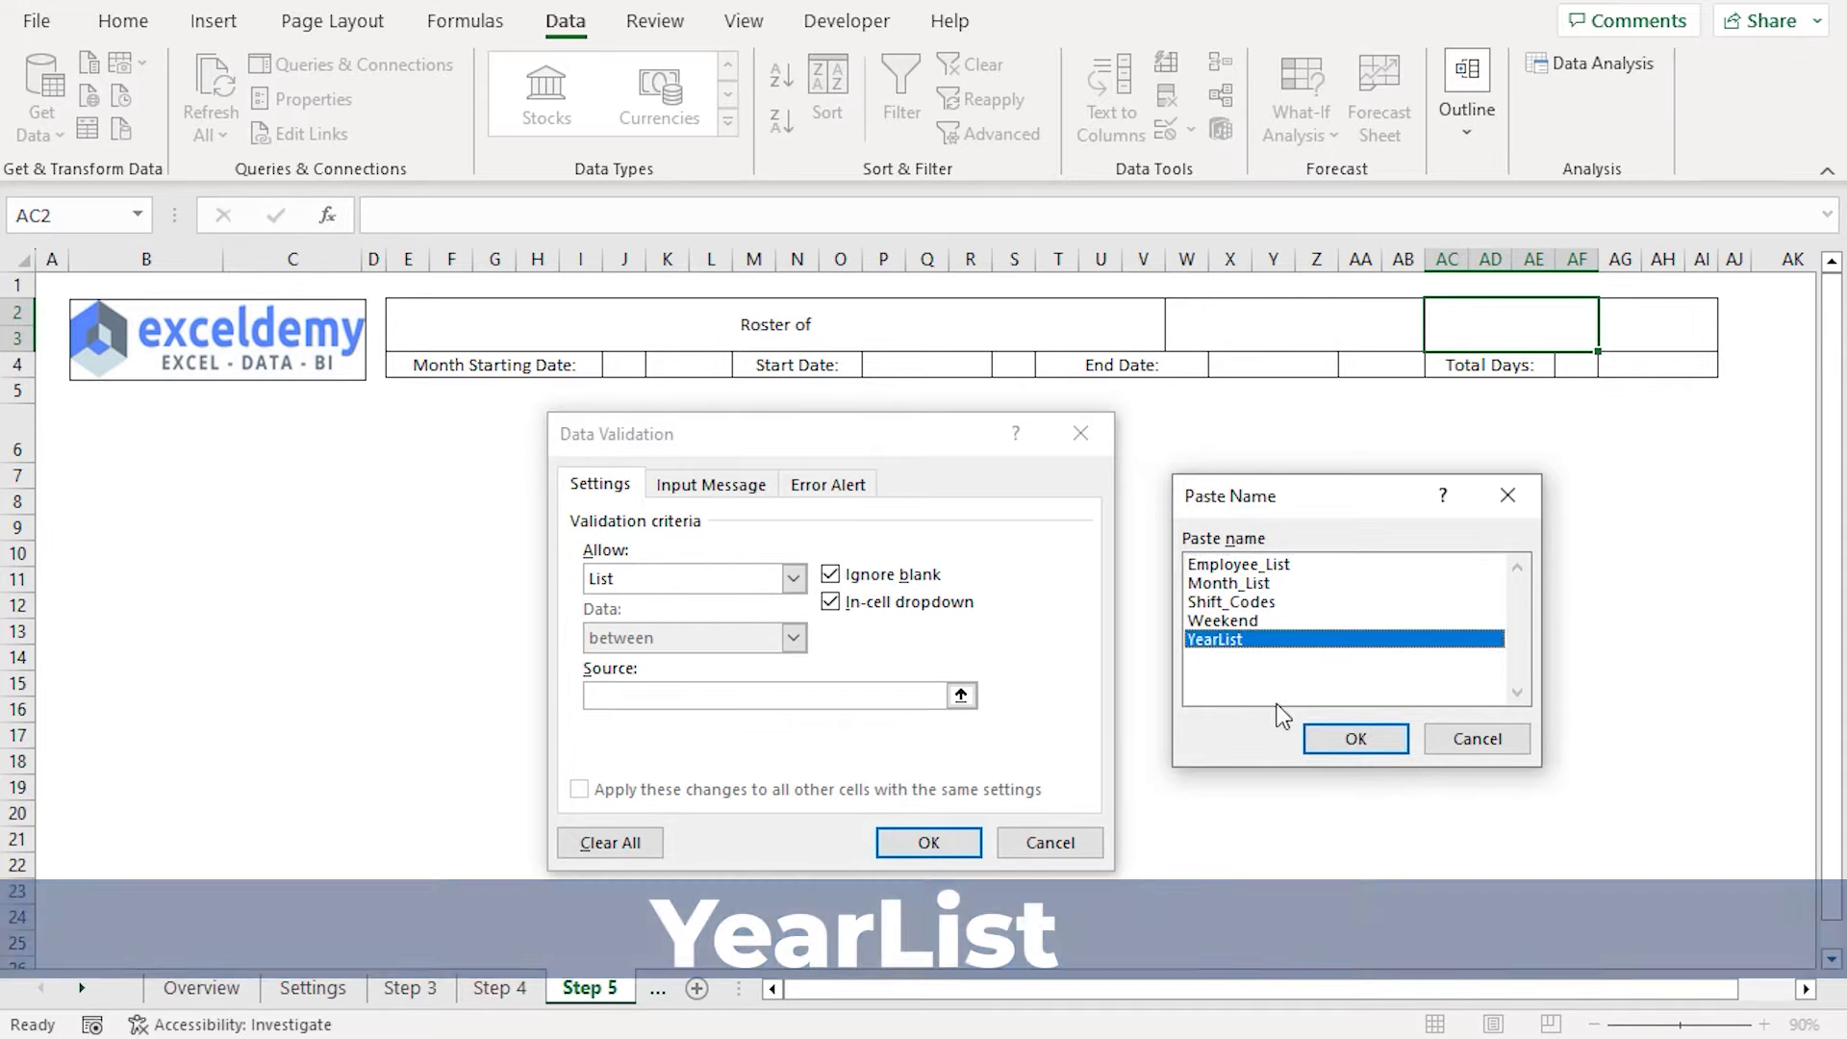
pyautogui.click(1333, 740)
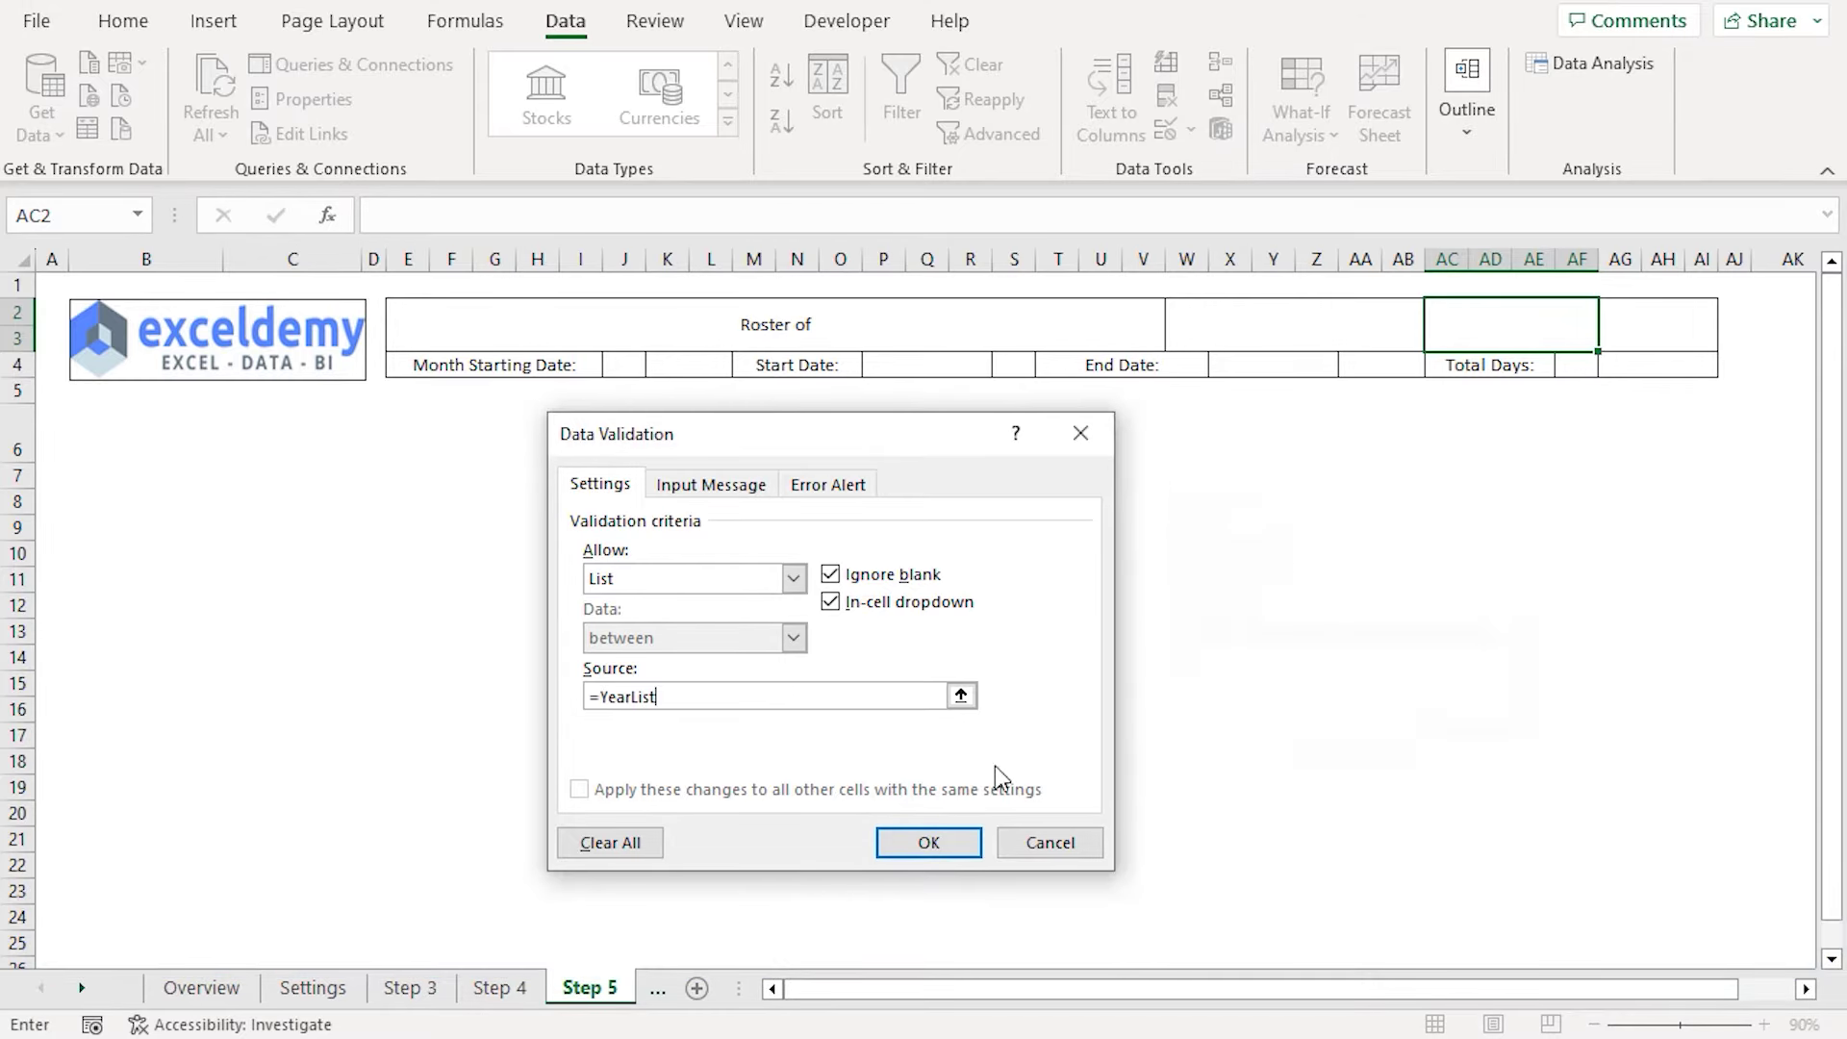
pyautogui.click(948, 851)
pyautogui.click(1609, 310)
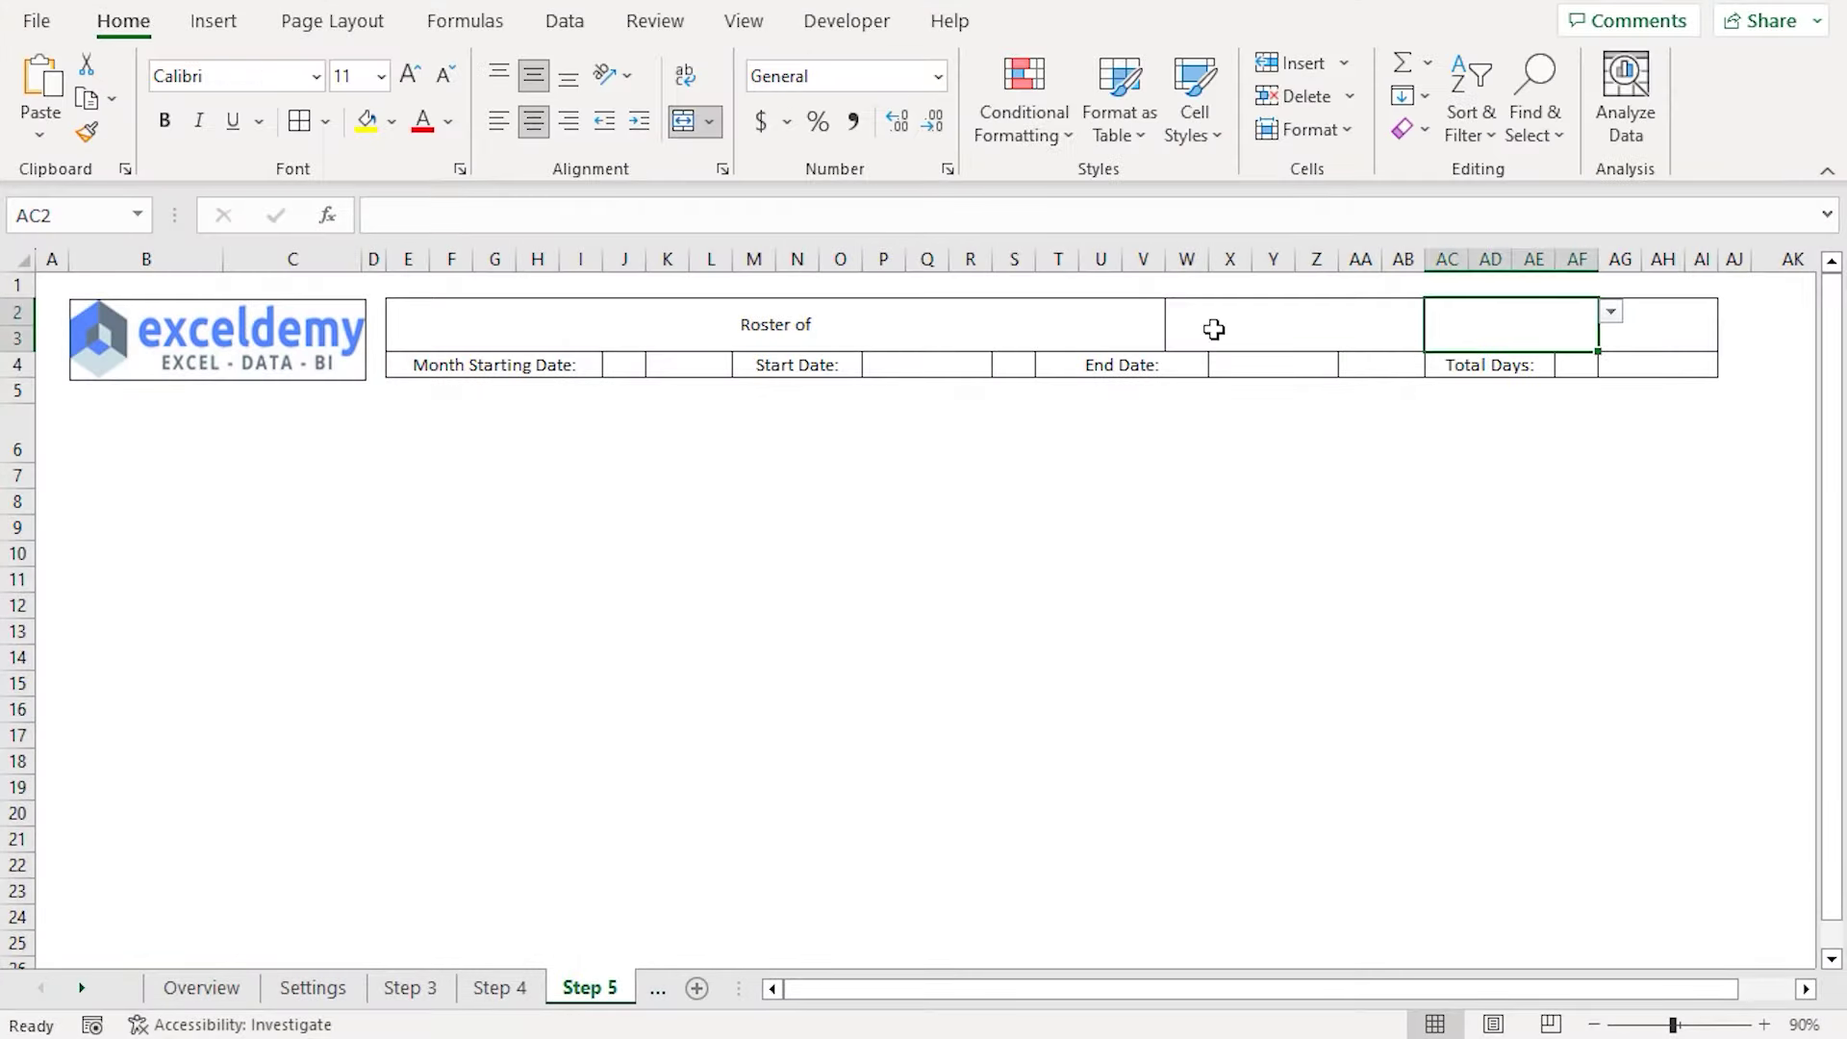
# Choose May as the roster month in W2 and 2023 as the year in AC2 from their drop-down lists
pyautogui.click(1212, 328)
pyautogui.click(1437, 312)
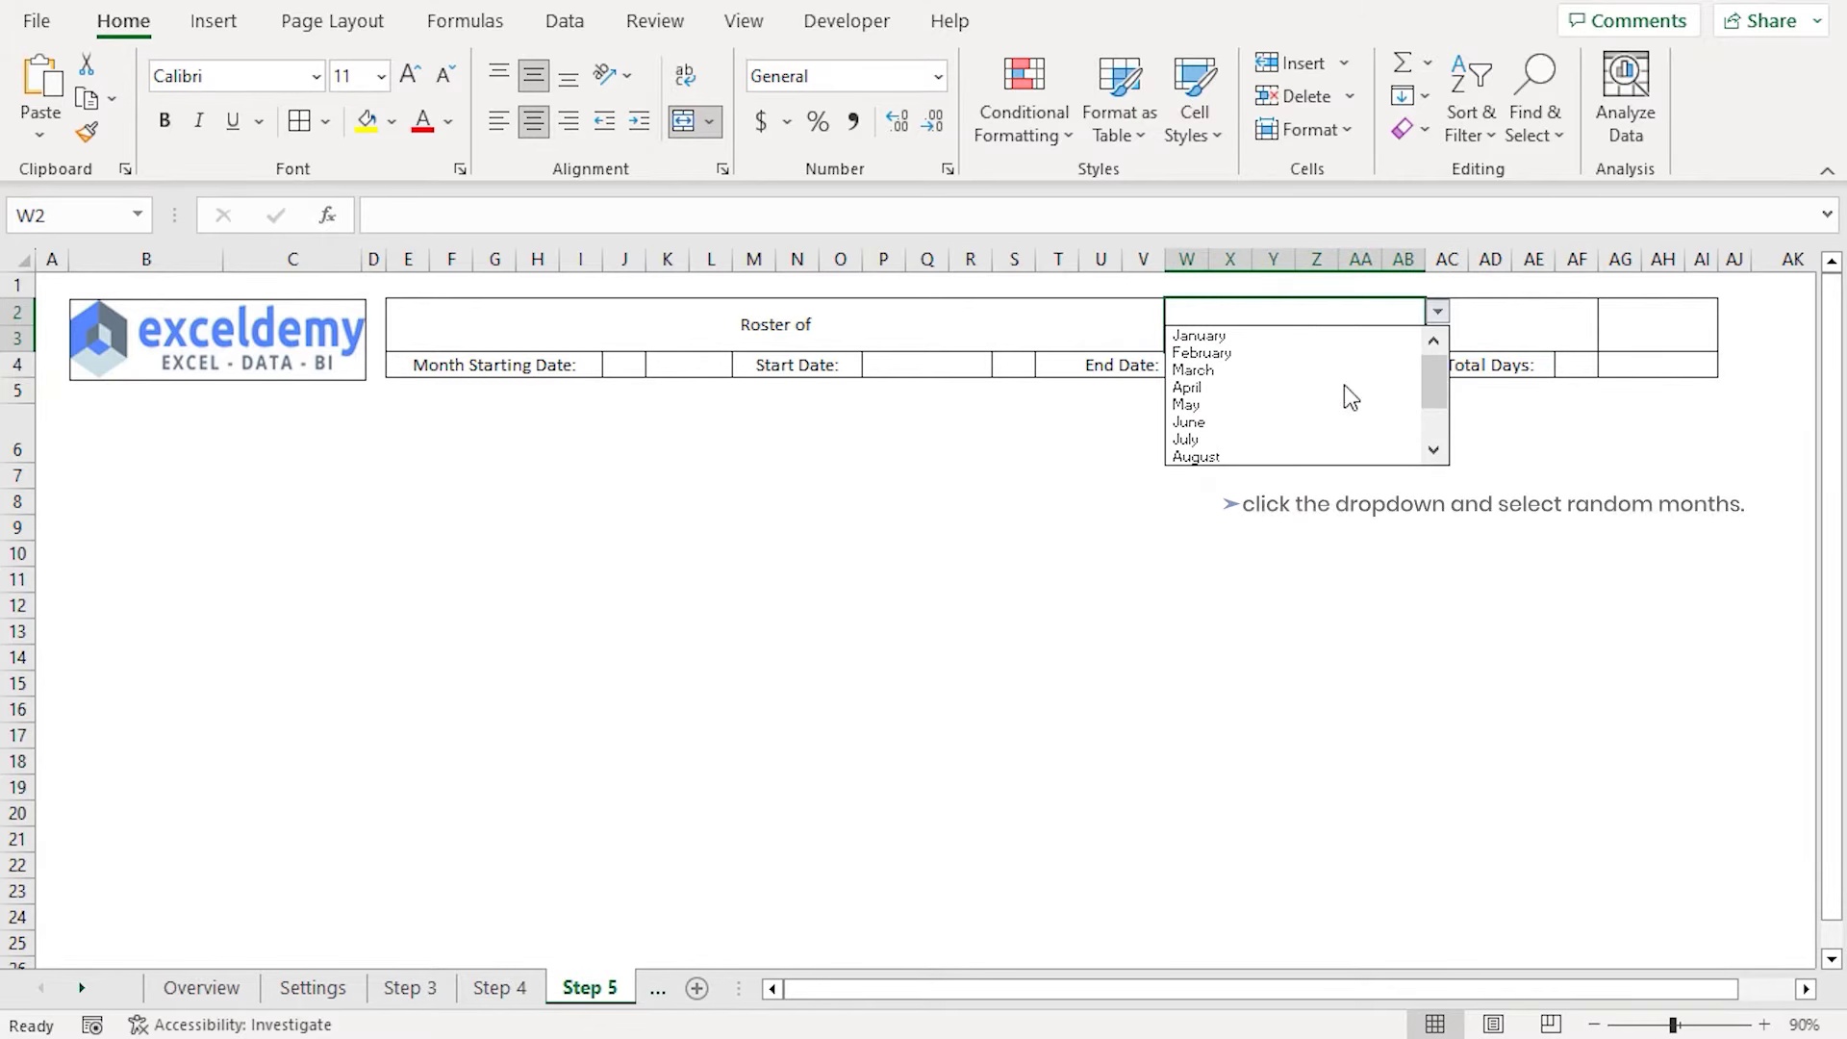
pyautogui.click(1233, 408)
pyautogui.click(1472, 335)
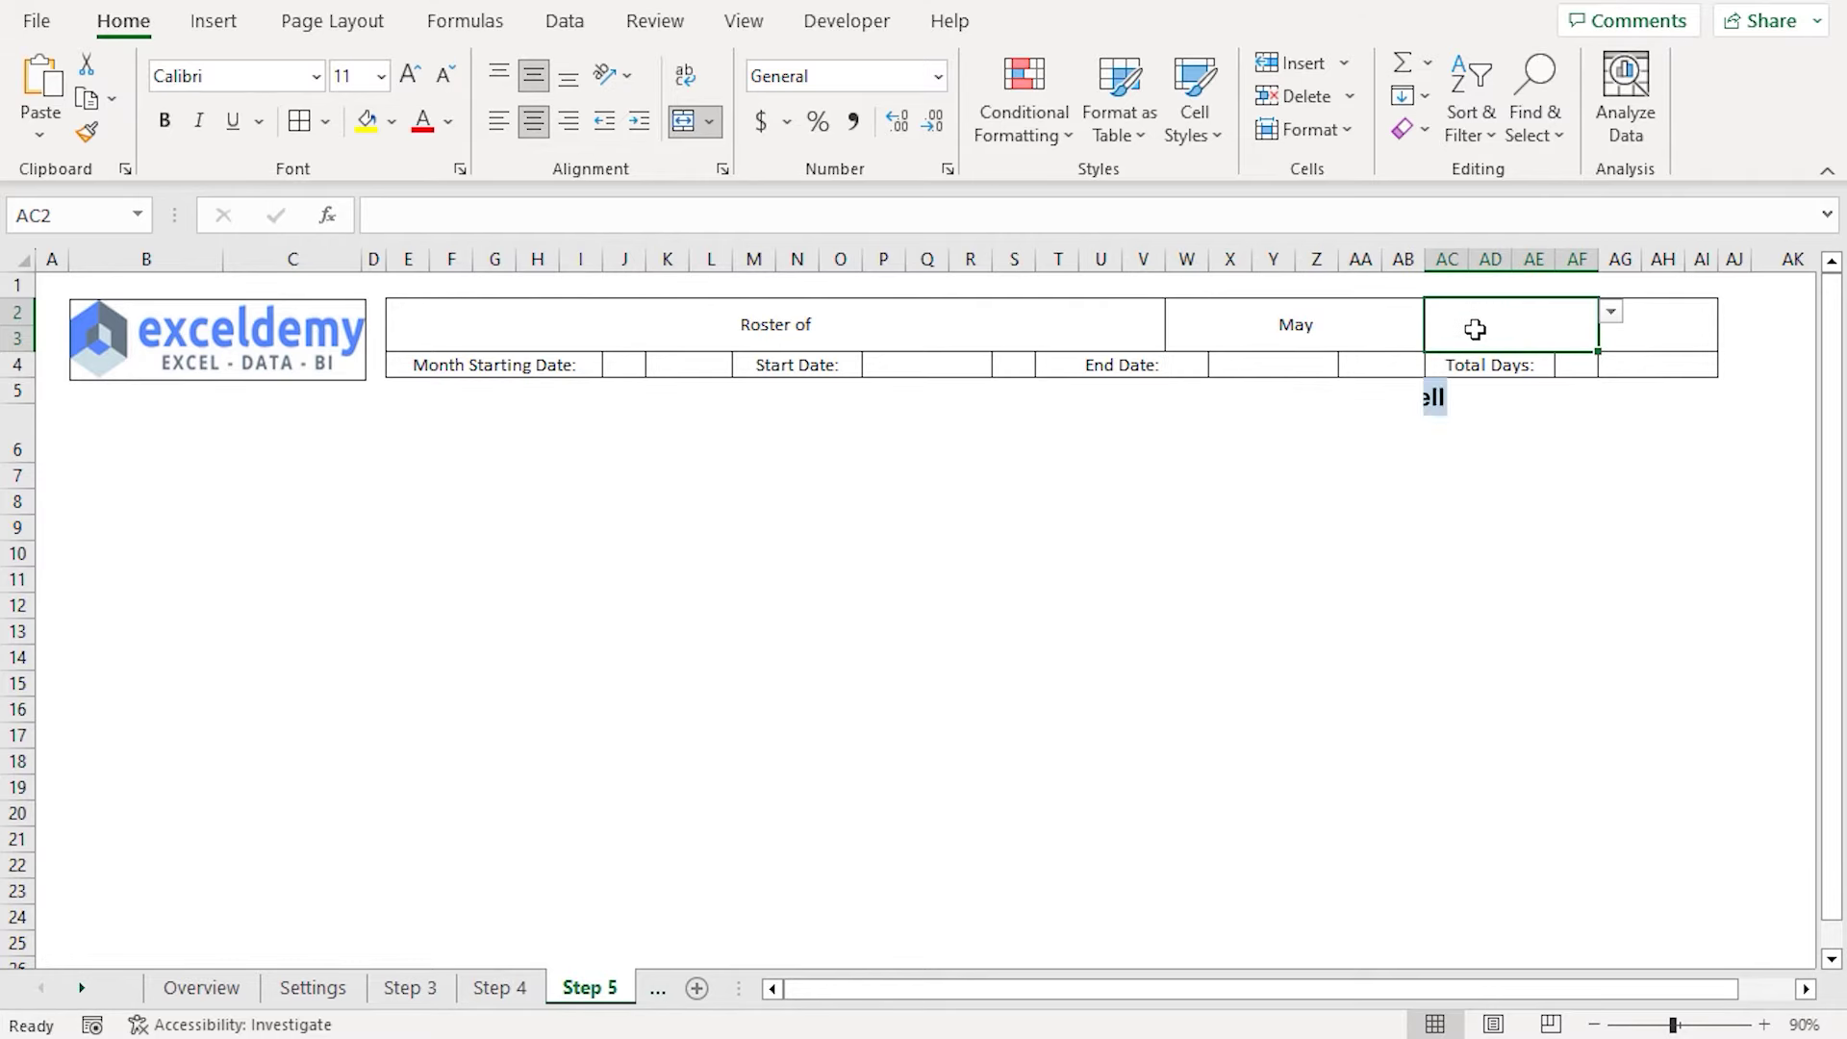
pyautogui.click(1610, 311)
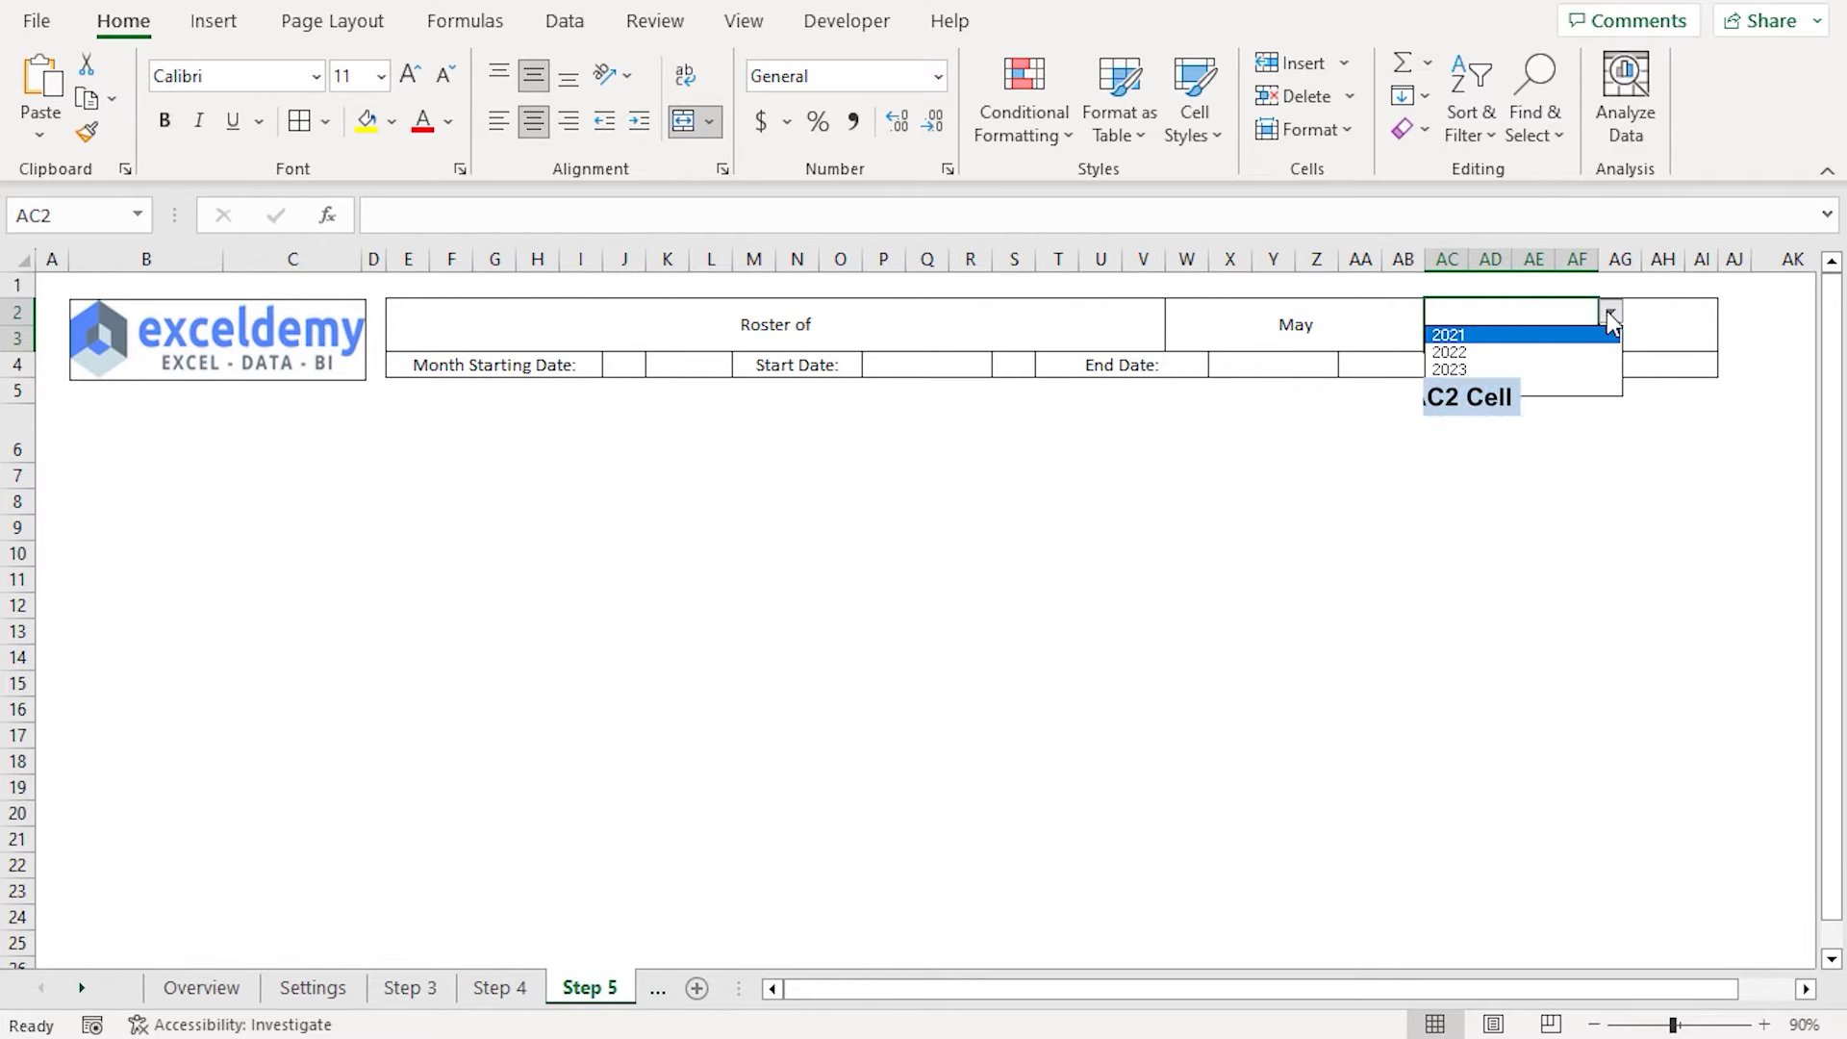
pyautogui.click(1490, 371)
# Enter 3 as the Month Starting Date value in cell J4
pyautogui.click(621, 370)
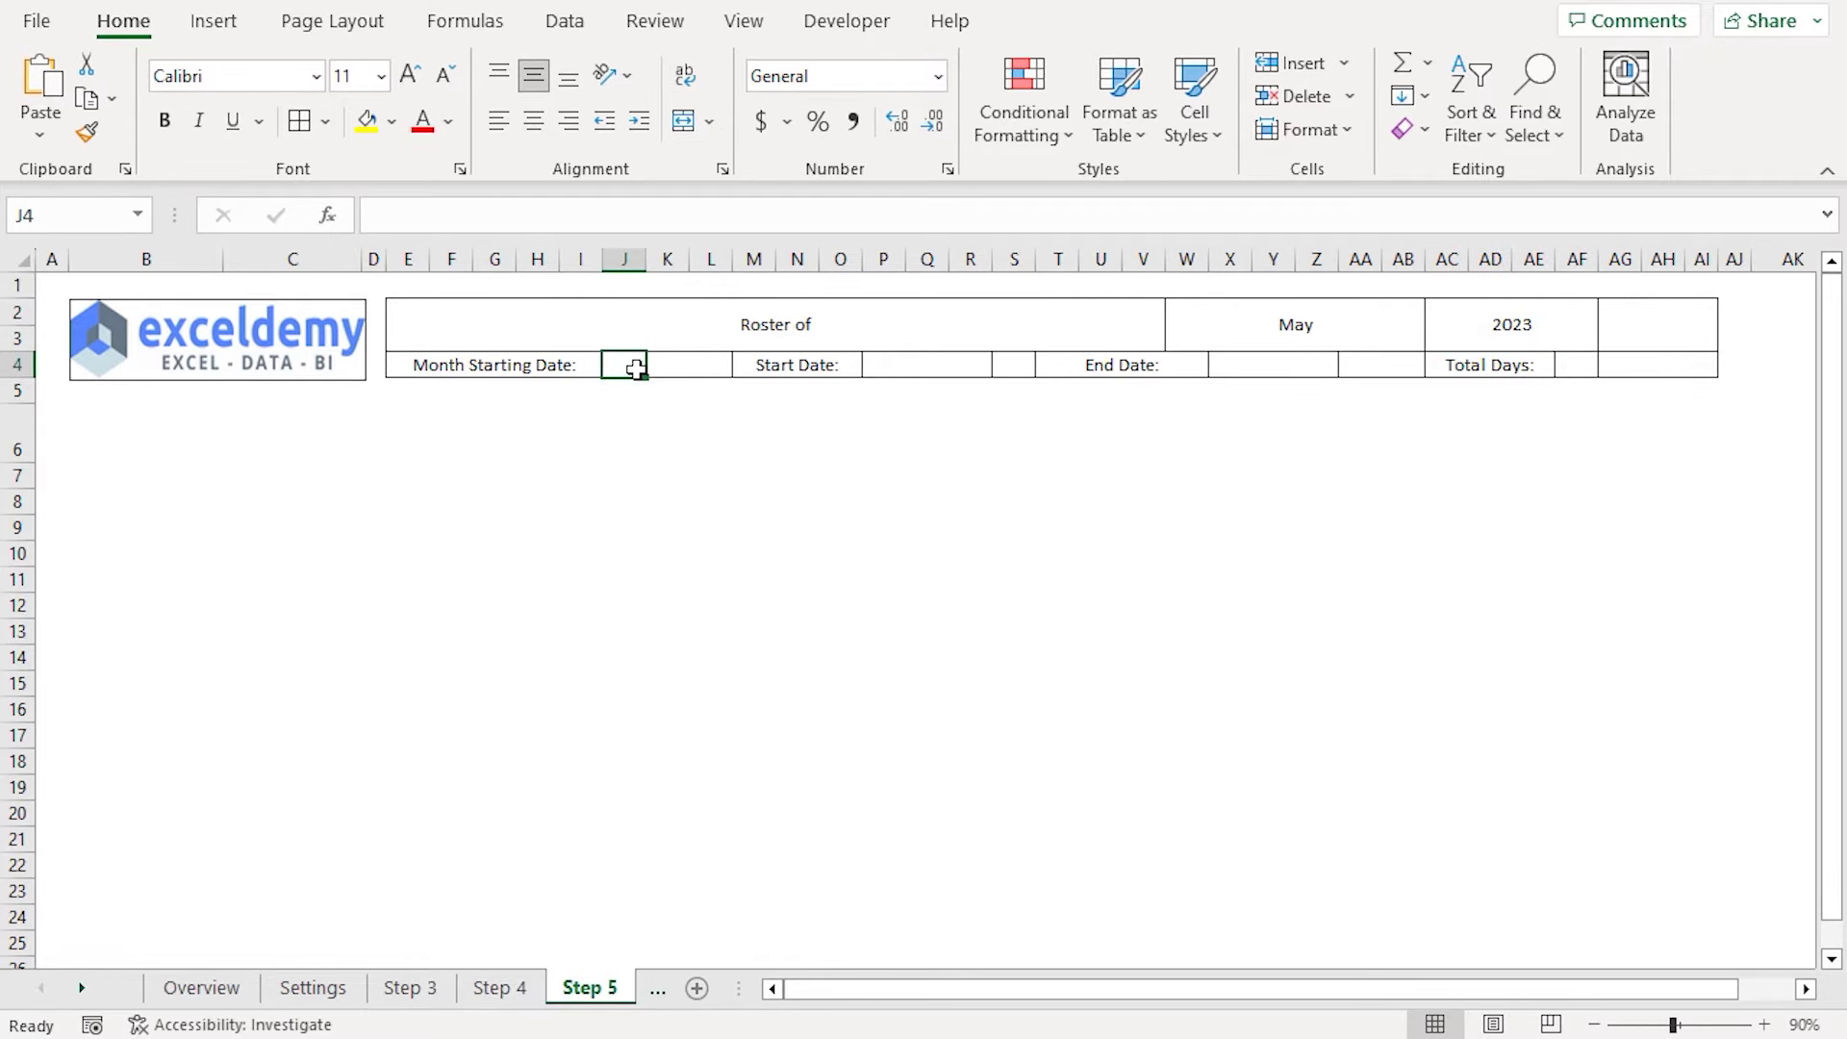
pyautogui.write('3')
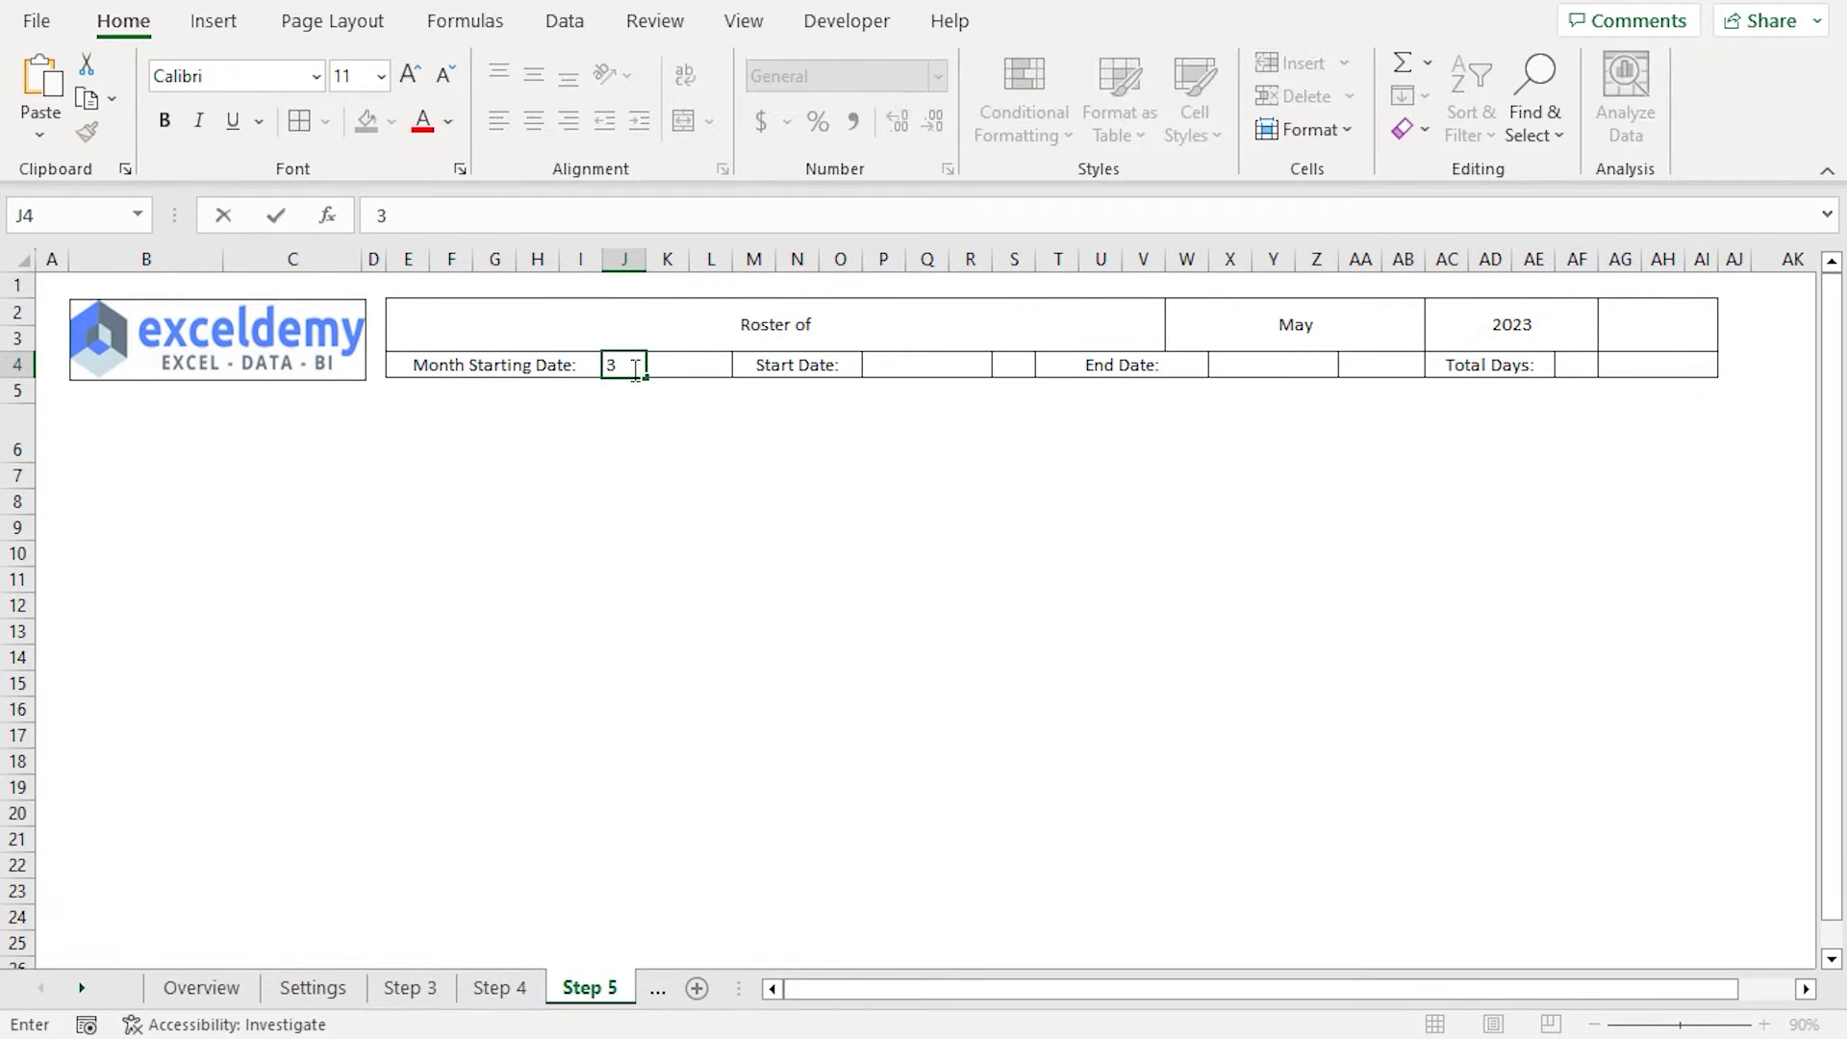
pyautogui.press('Return')
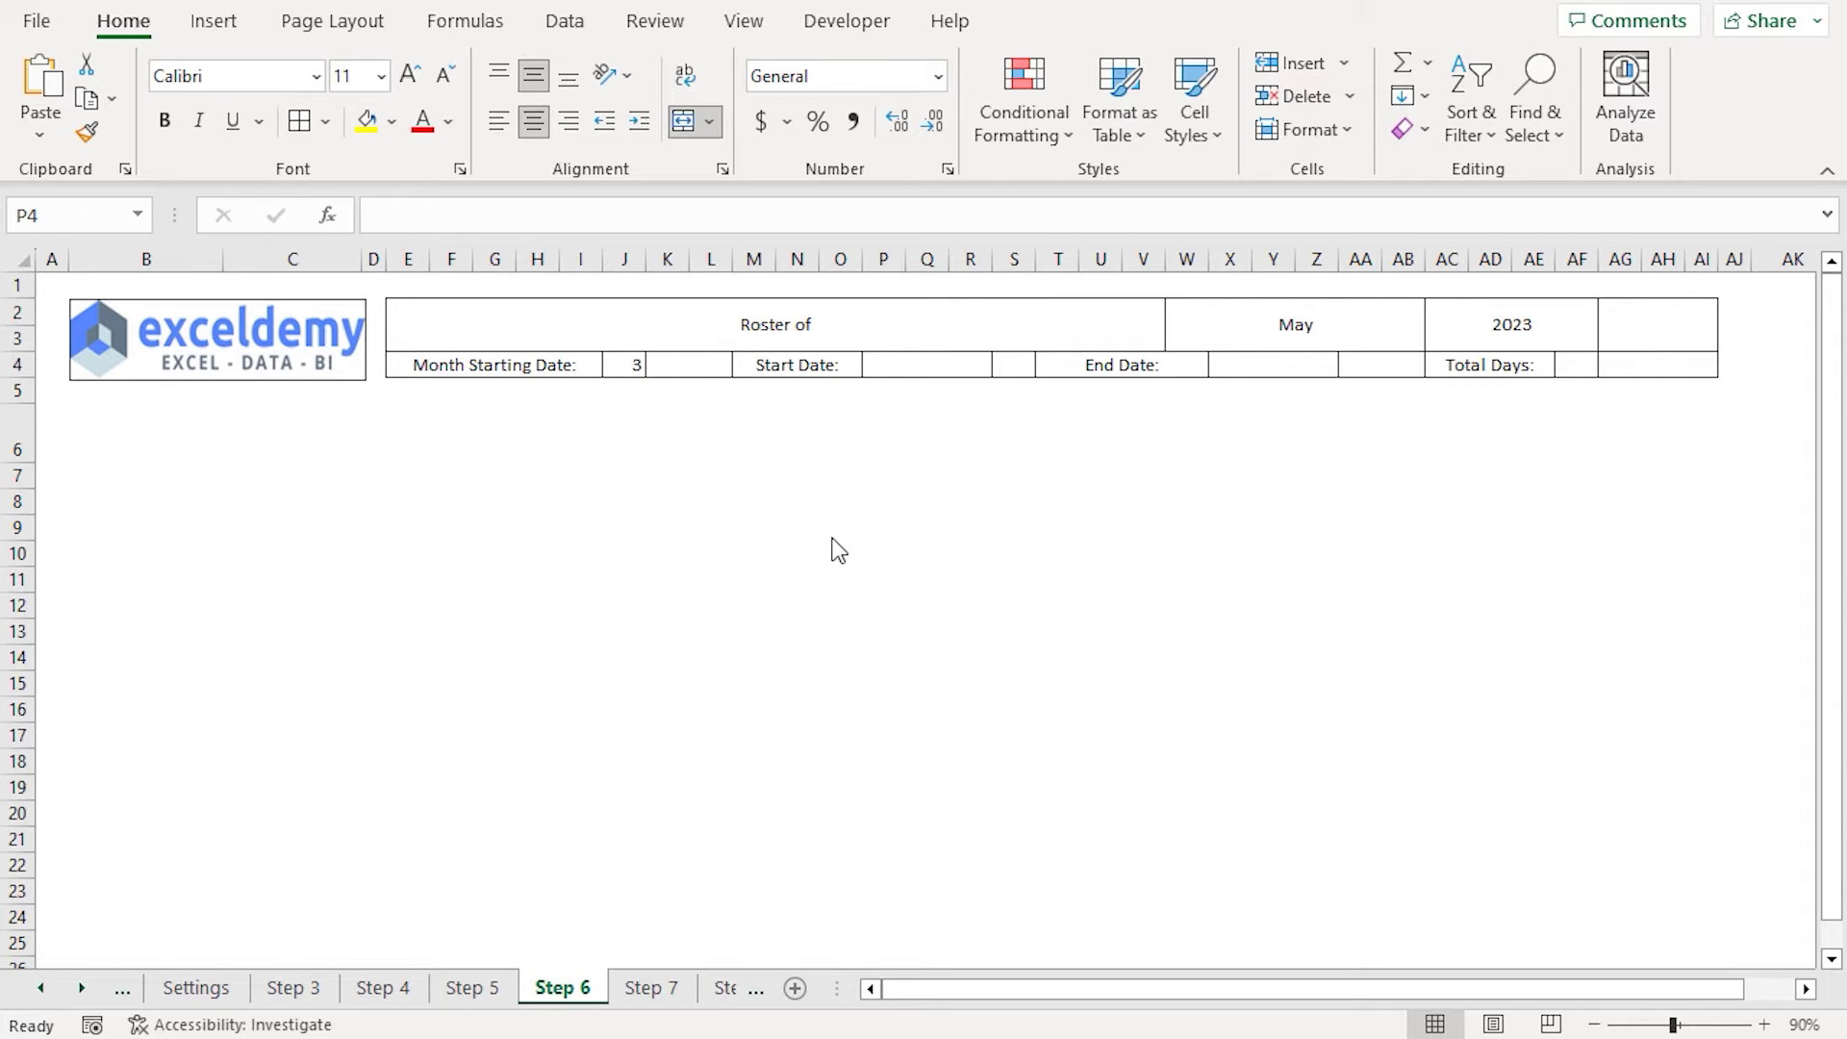
pyautogui.click(798, 365)
pyautogui.click(1143, 367)
pyautogui.click(1488, 367)
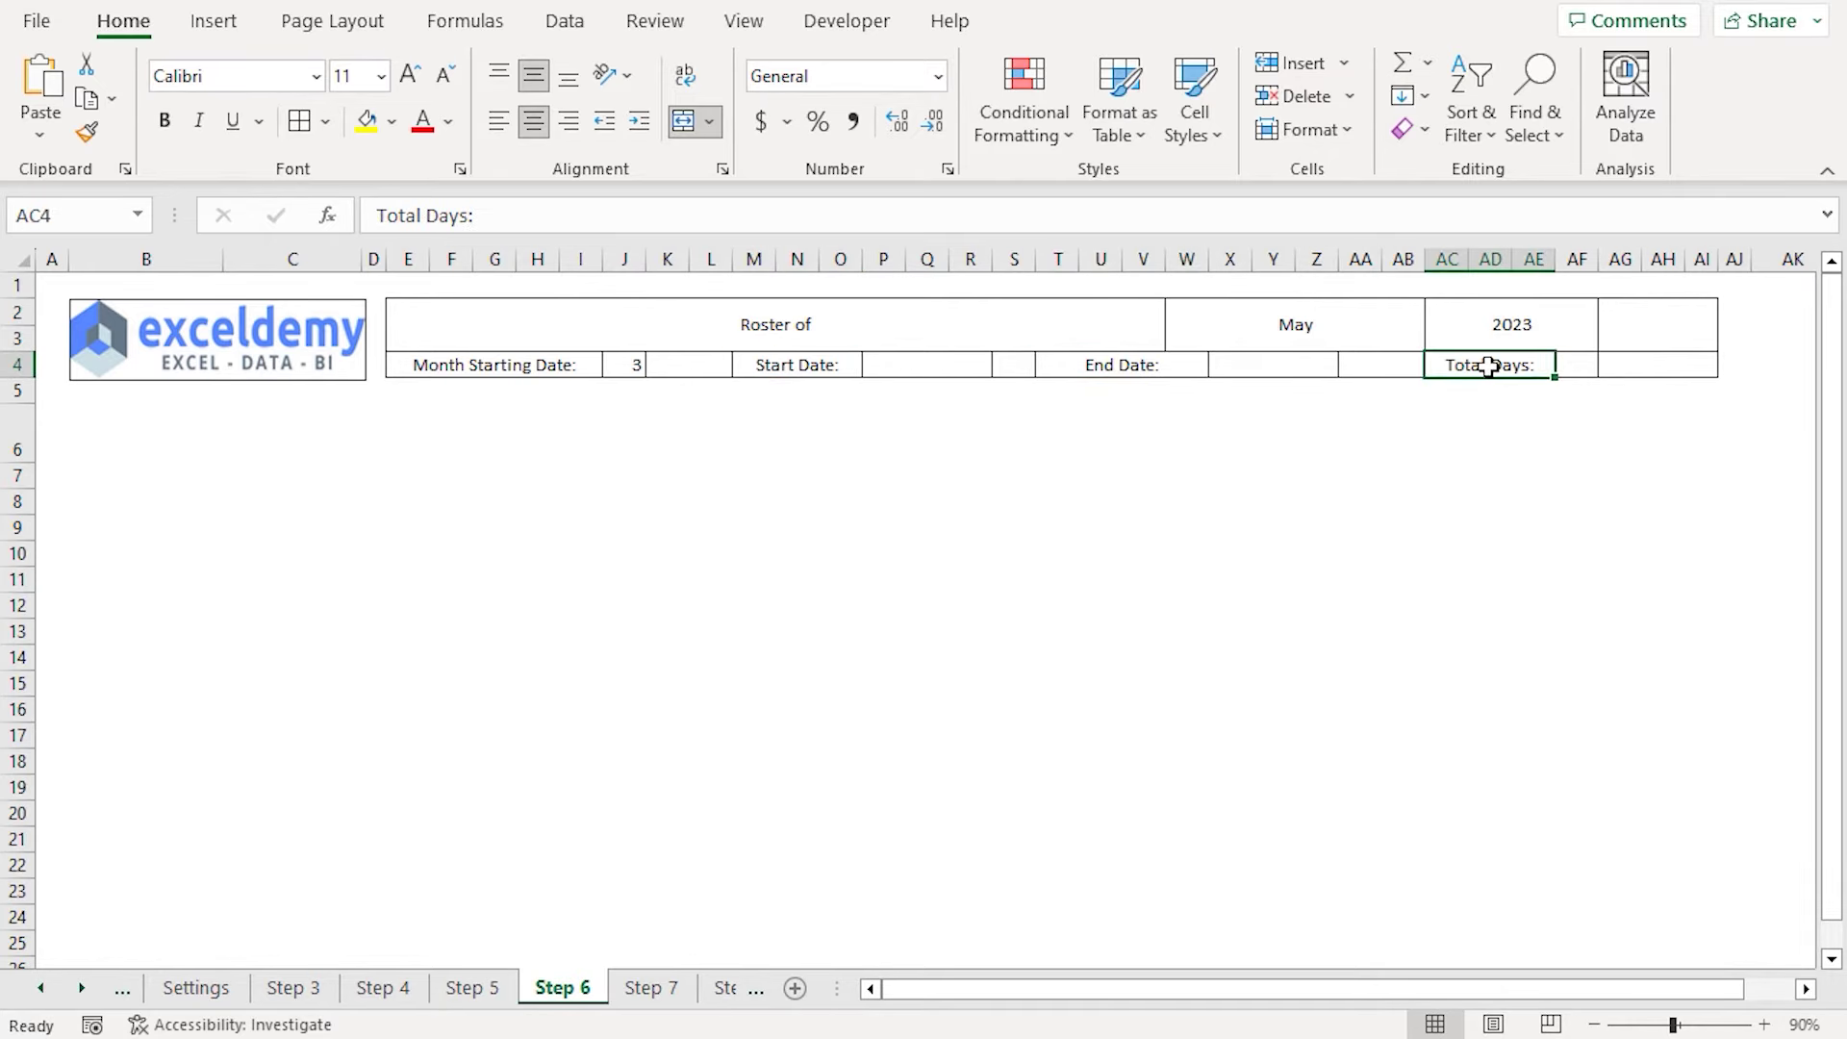
# Build the Start Date formula =IFERROR(DATEVALUE(J4&W2&AC2),"") in cell P4
pyautogui.click(913, 369)
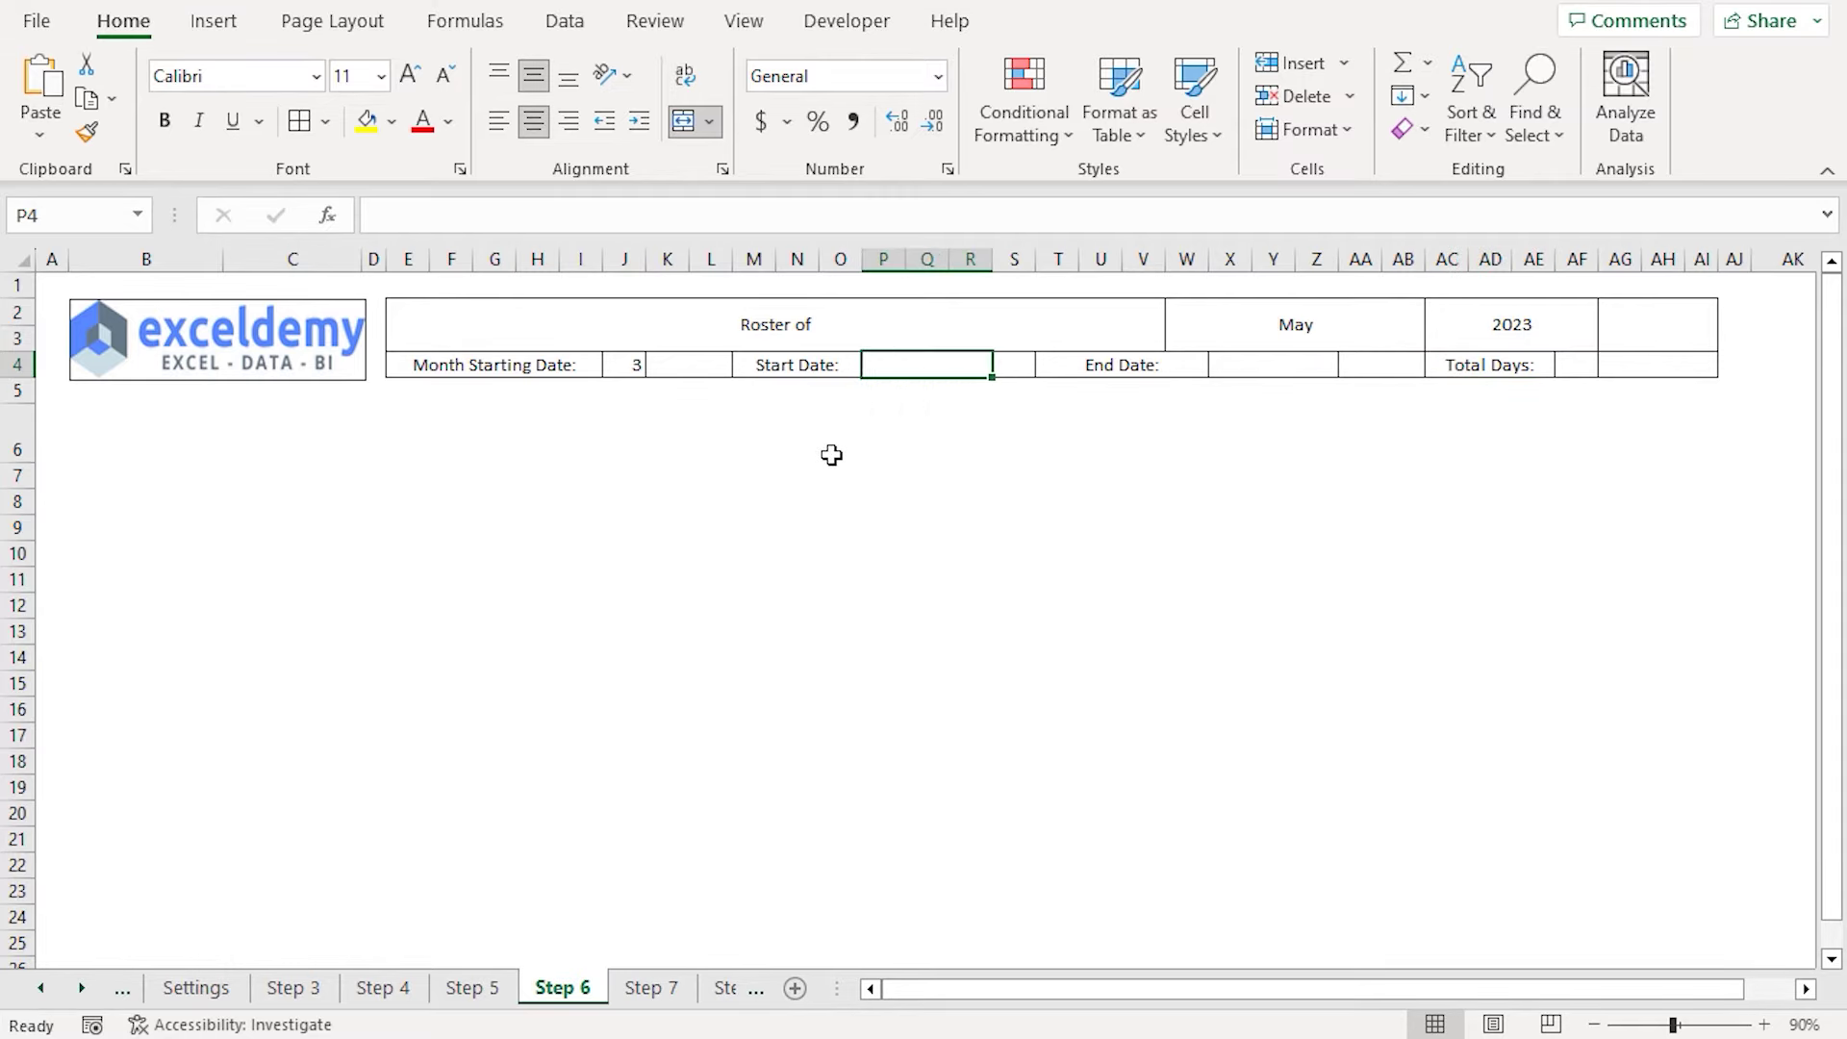
pyautogui.write('=ifer')
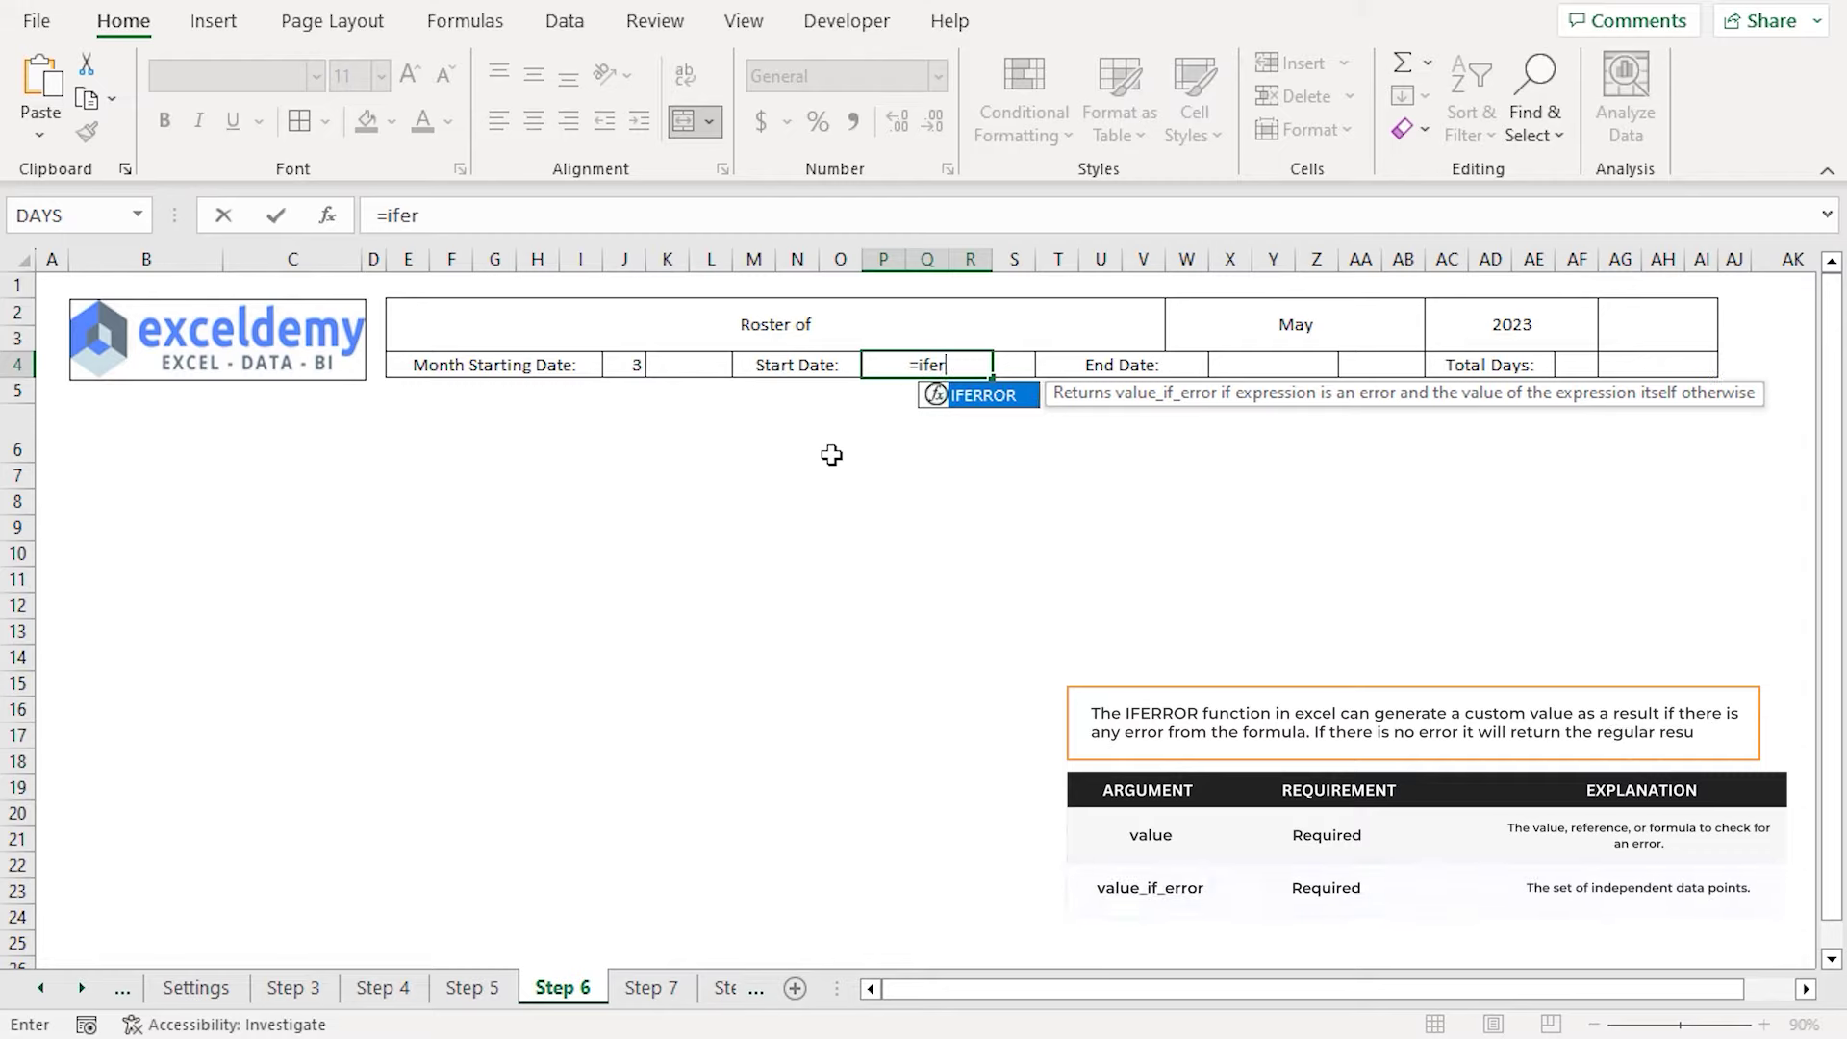
pyautogui.press('Tab')
pyautogui.write('datev')
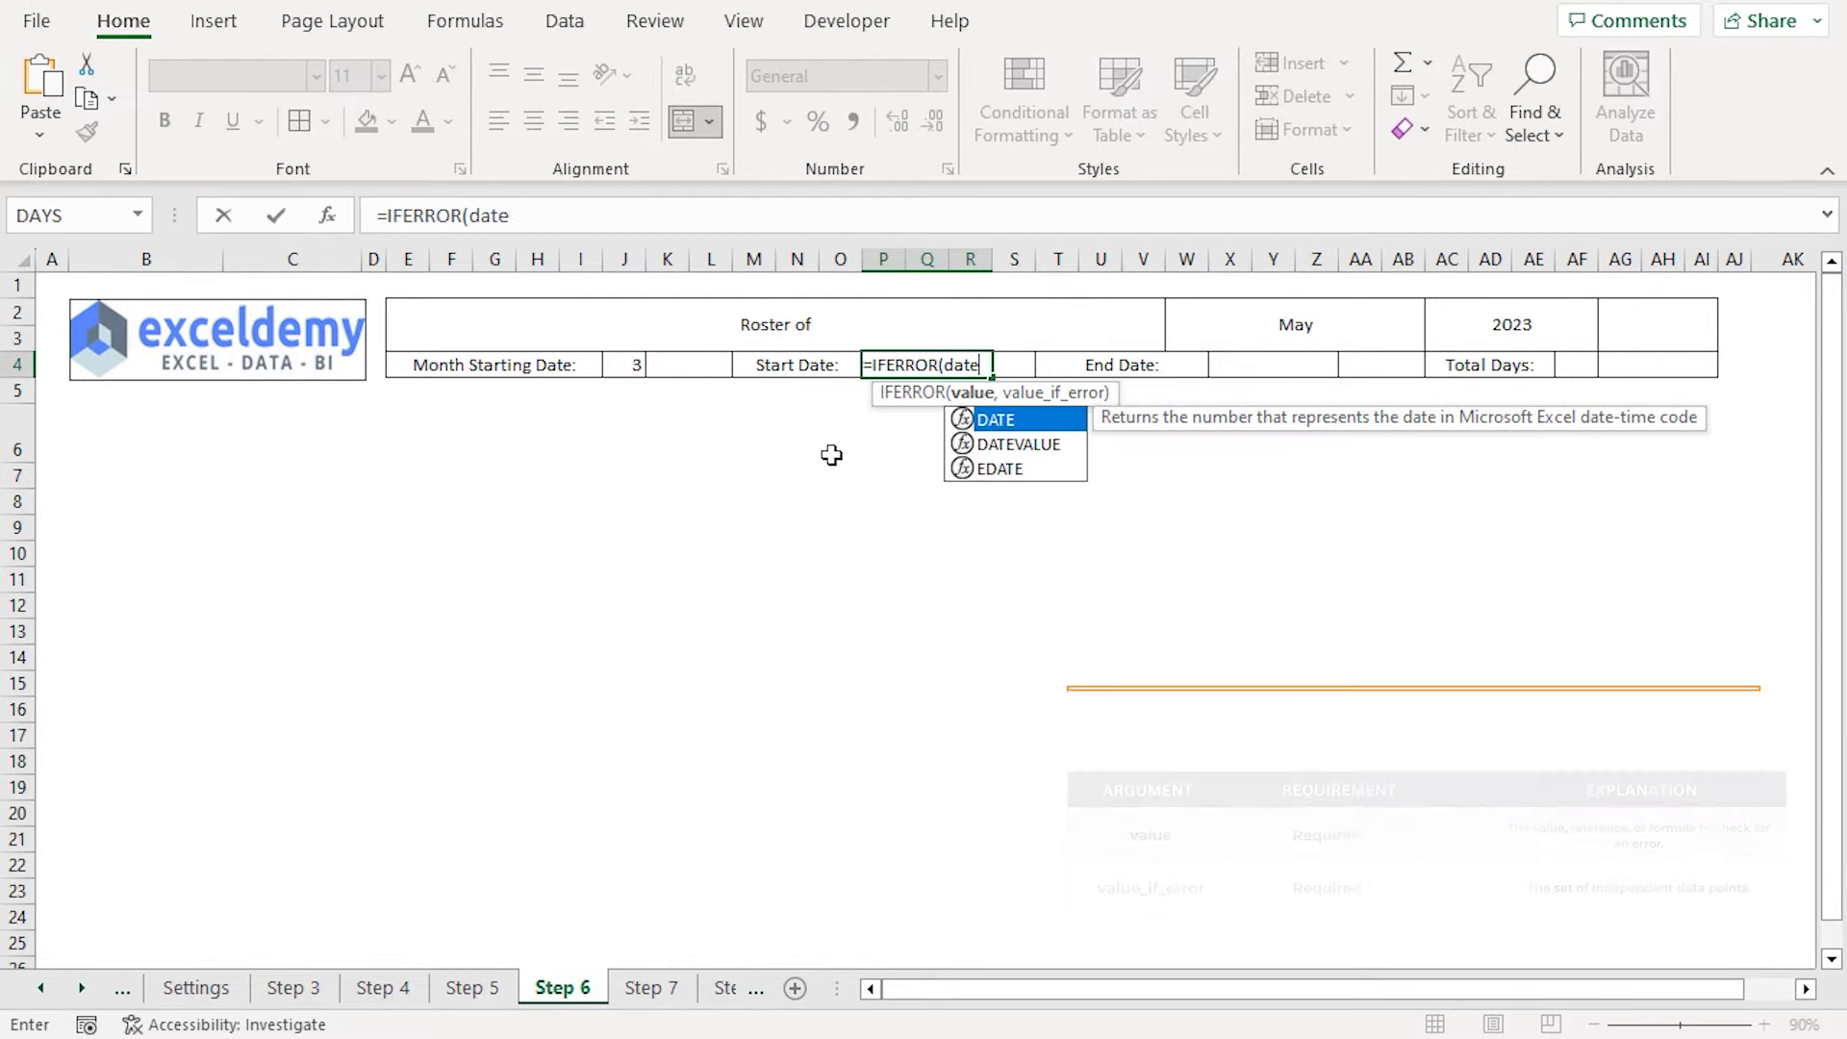
pyautogui.press('Tab')
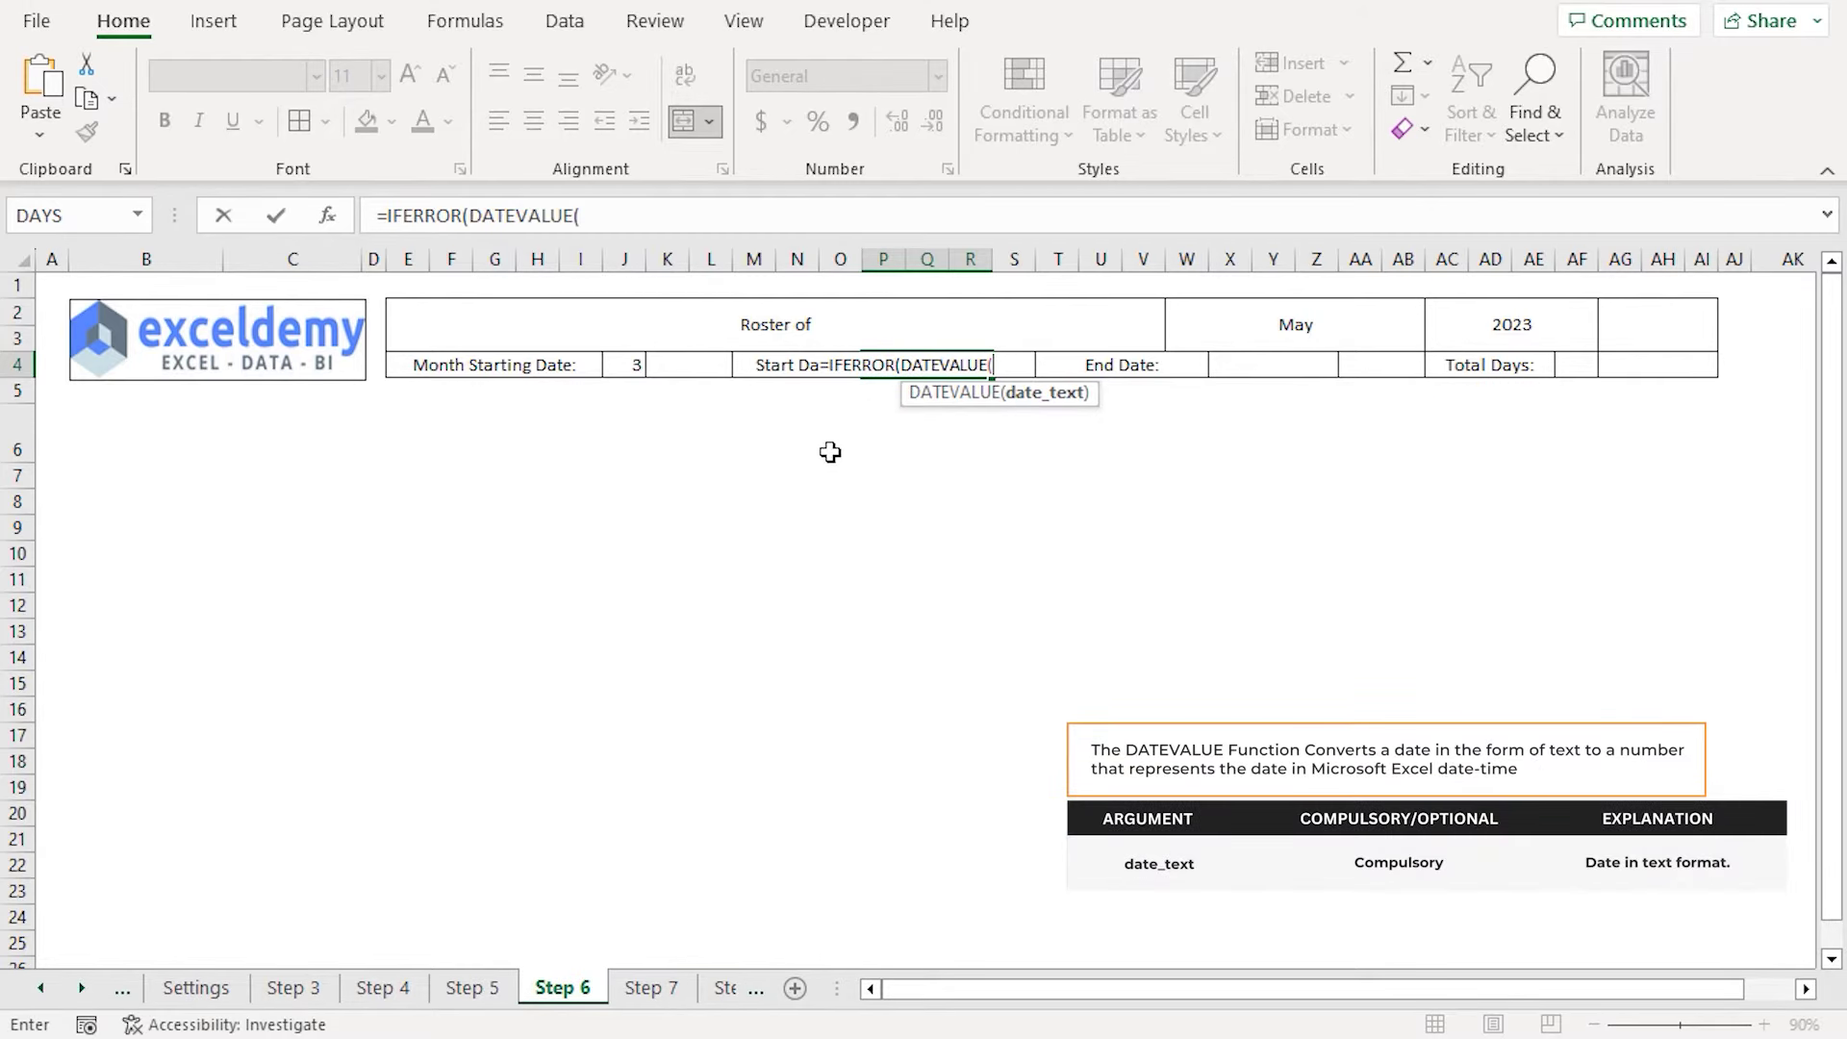
pyautogui.click(643, 367)
pyautogui.write('&')
pyautogui.click(1253, 324)
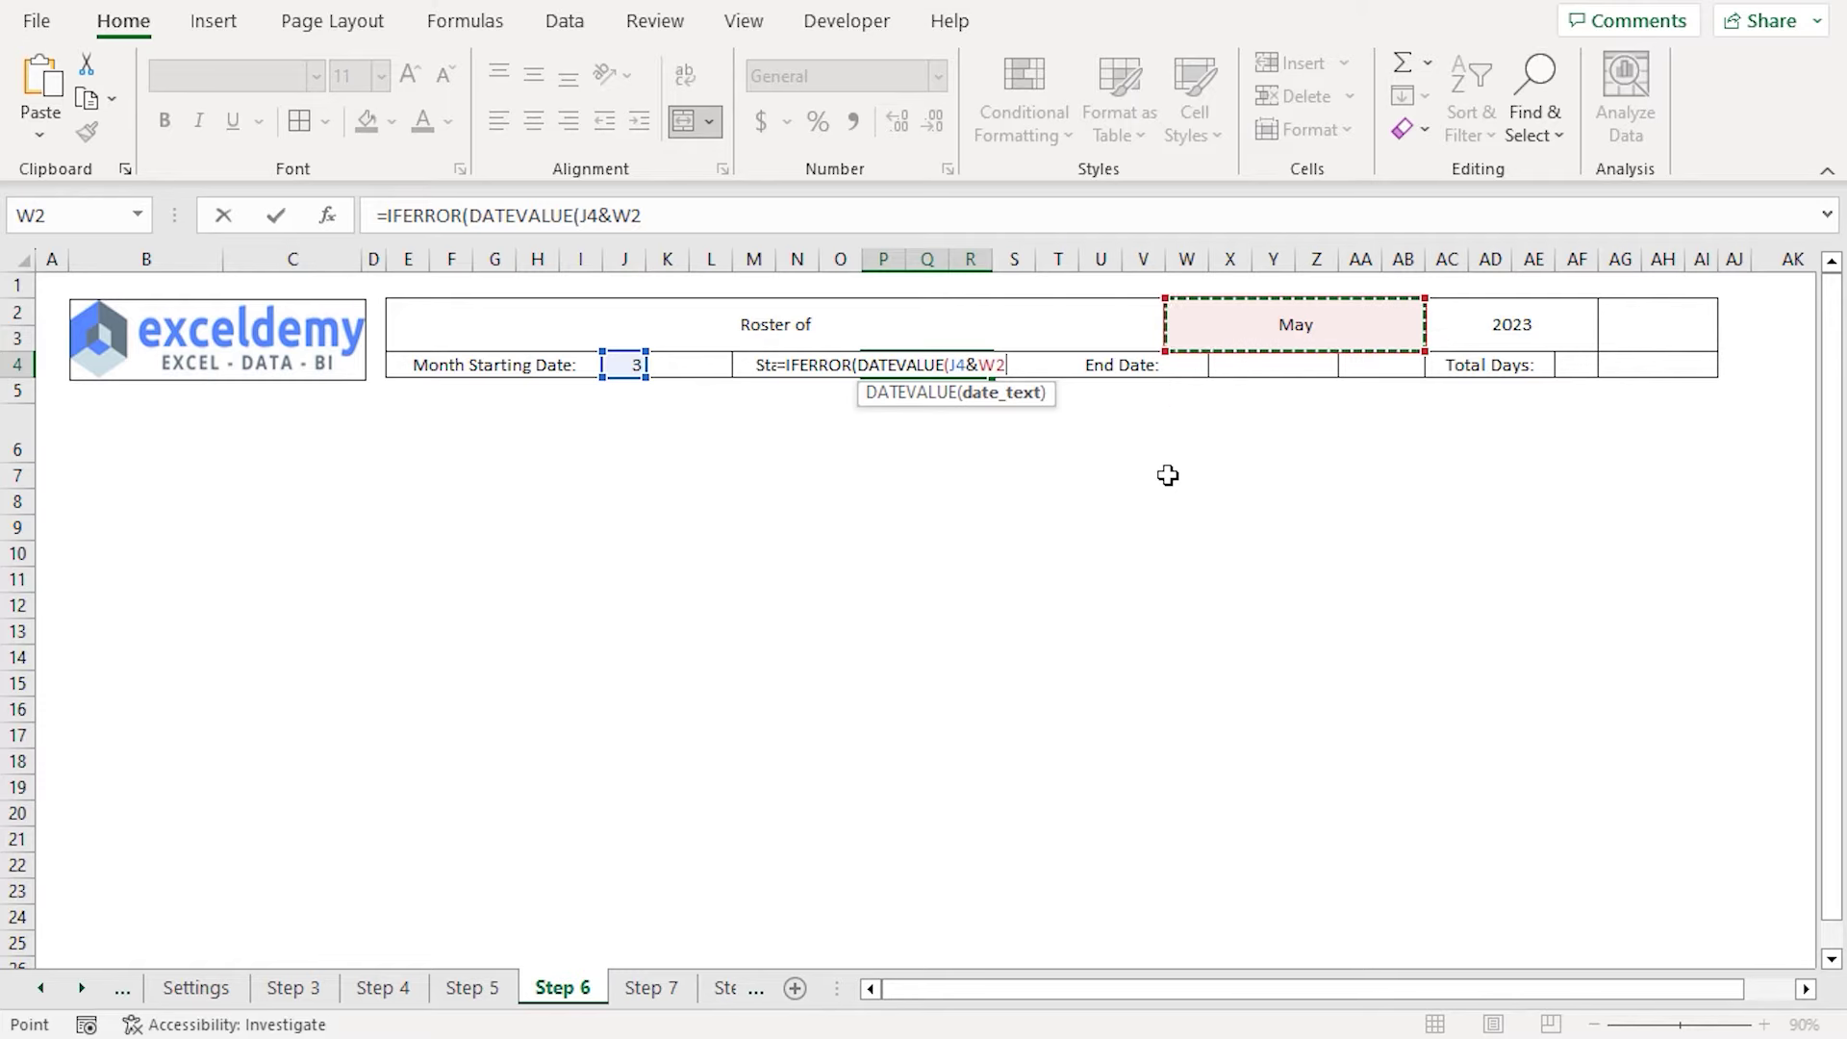
pyautogui.write('&')
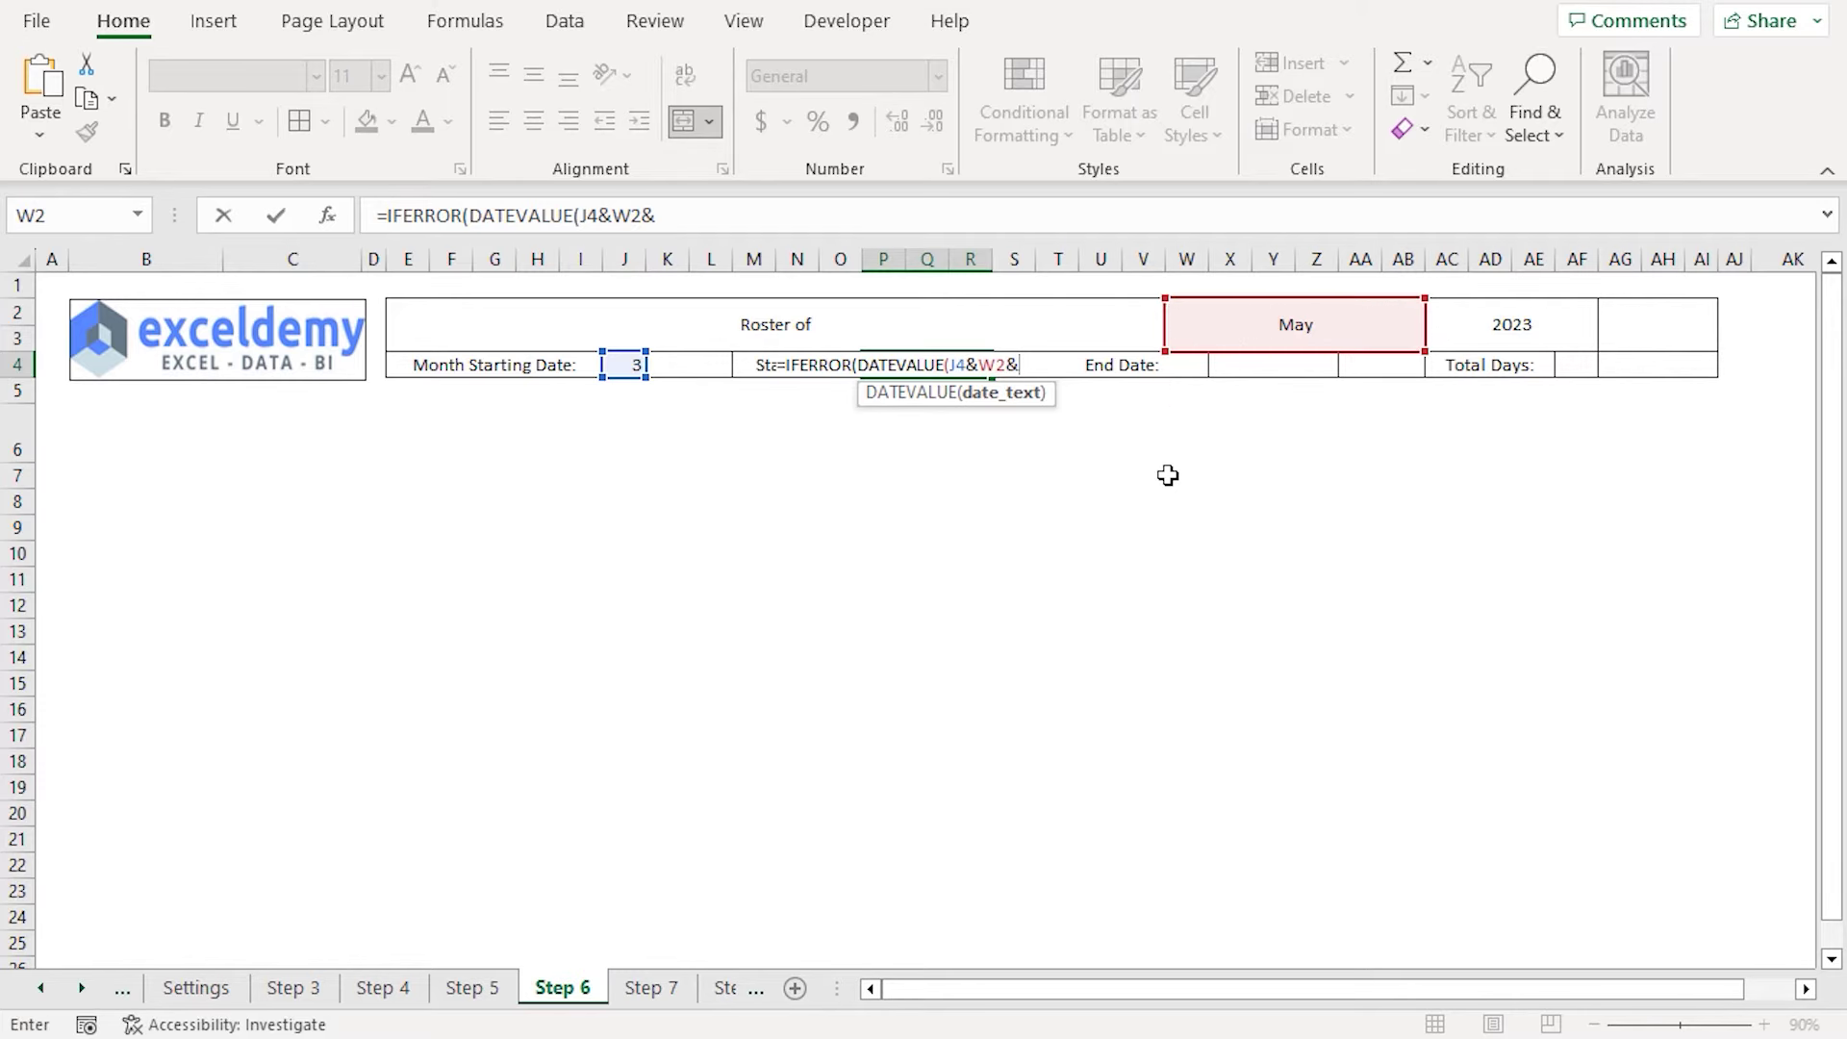
pyautogui.click(1514, 328)
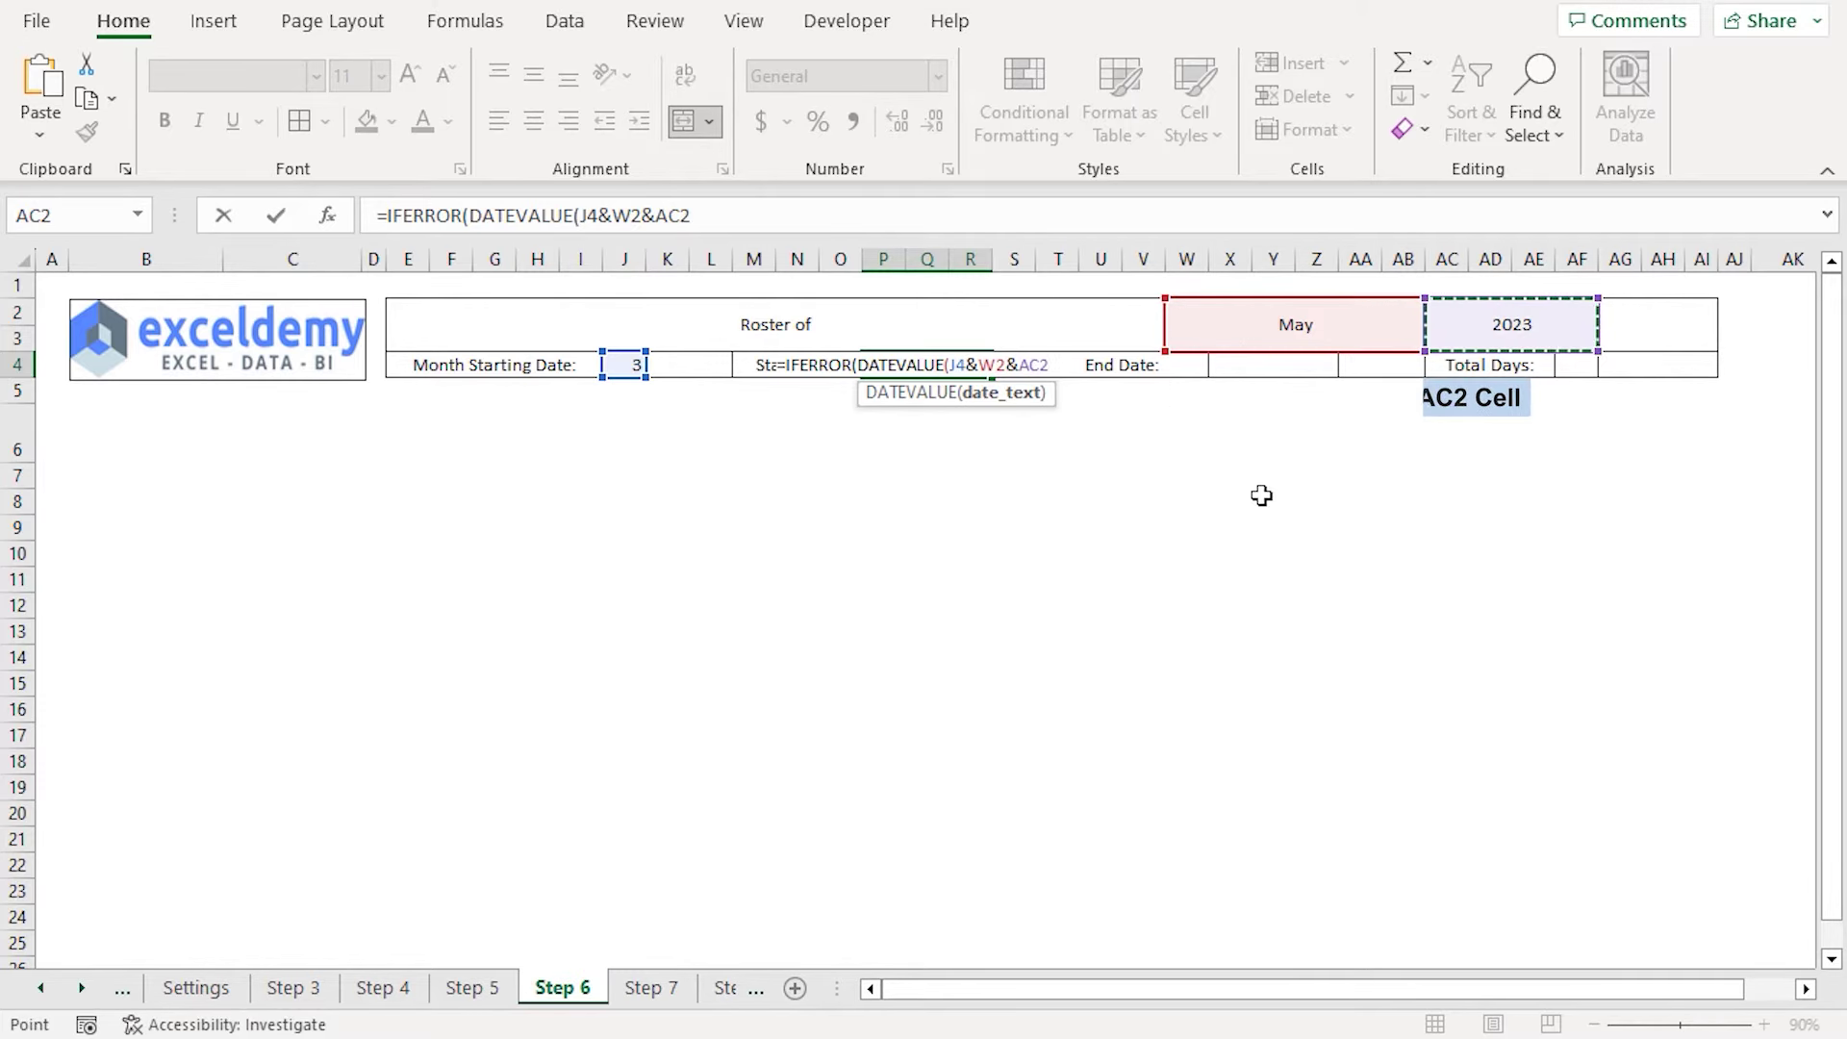
pyautogui.write('),')
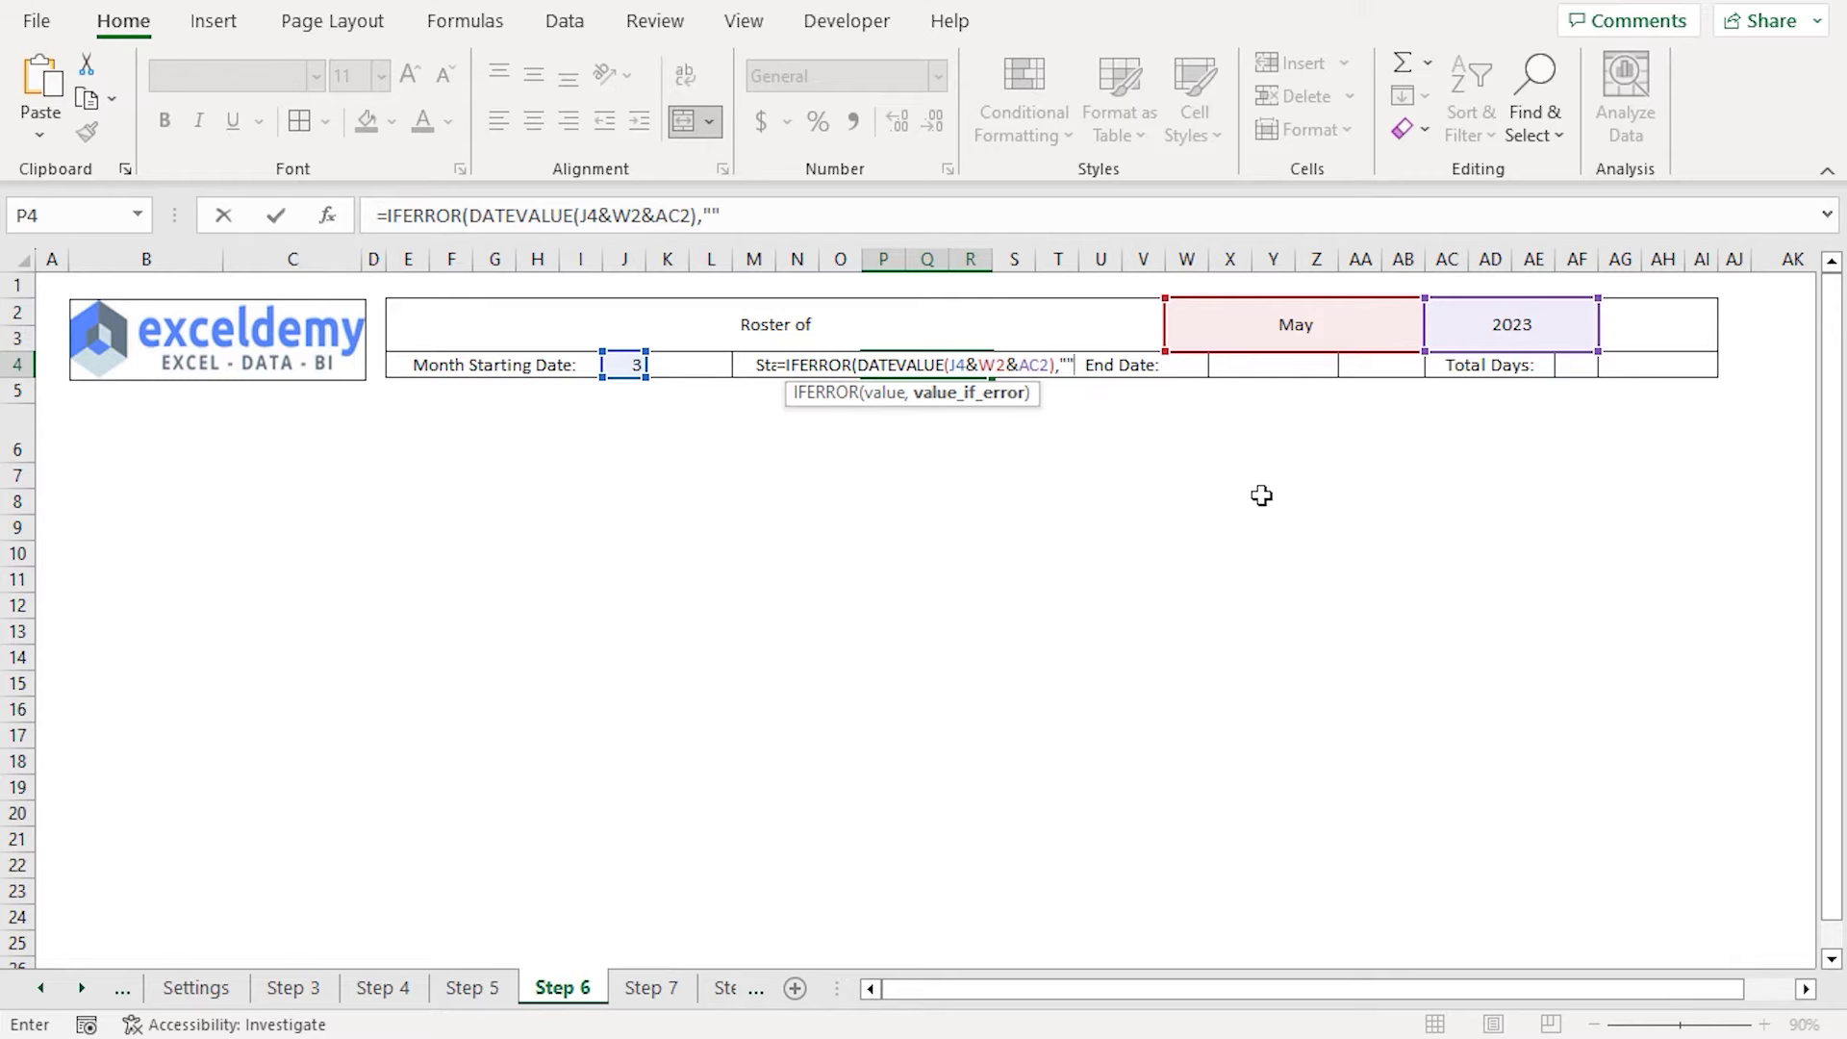
pyautogui.write('"")')
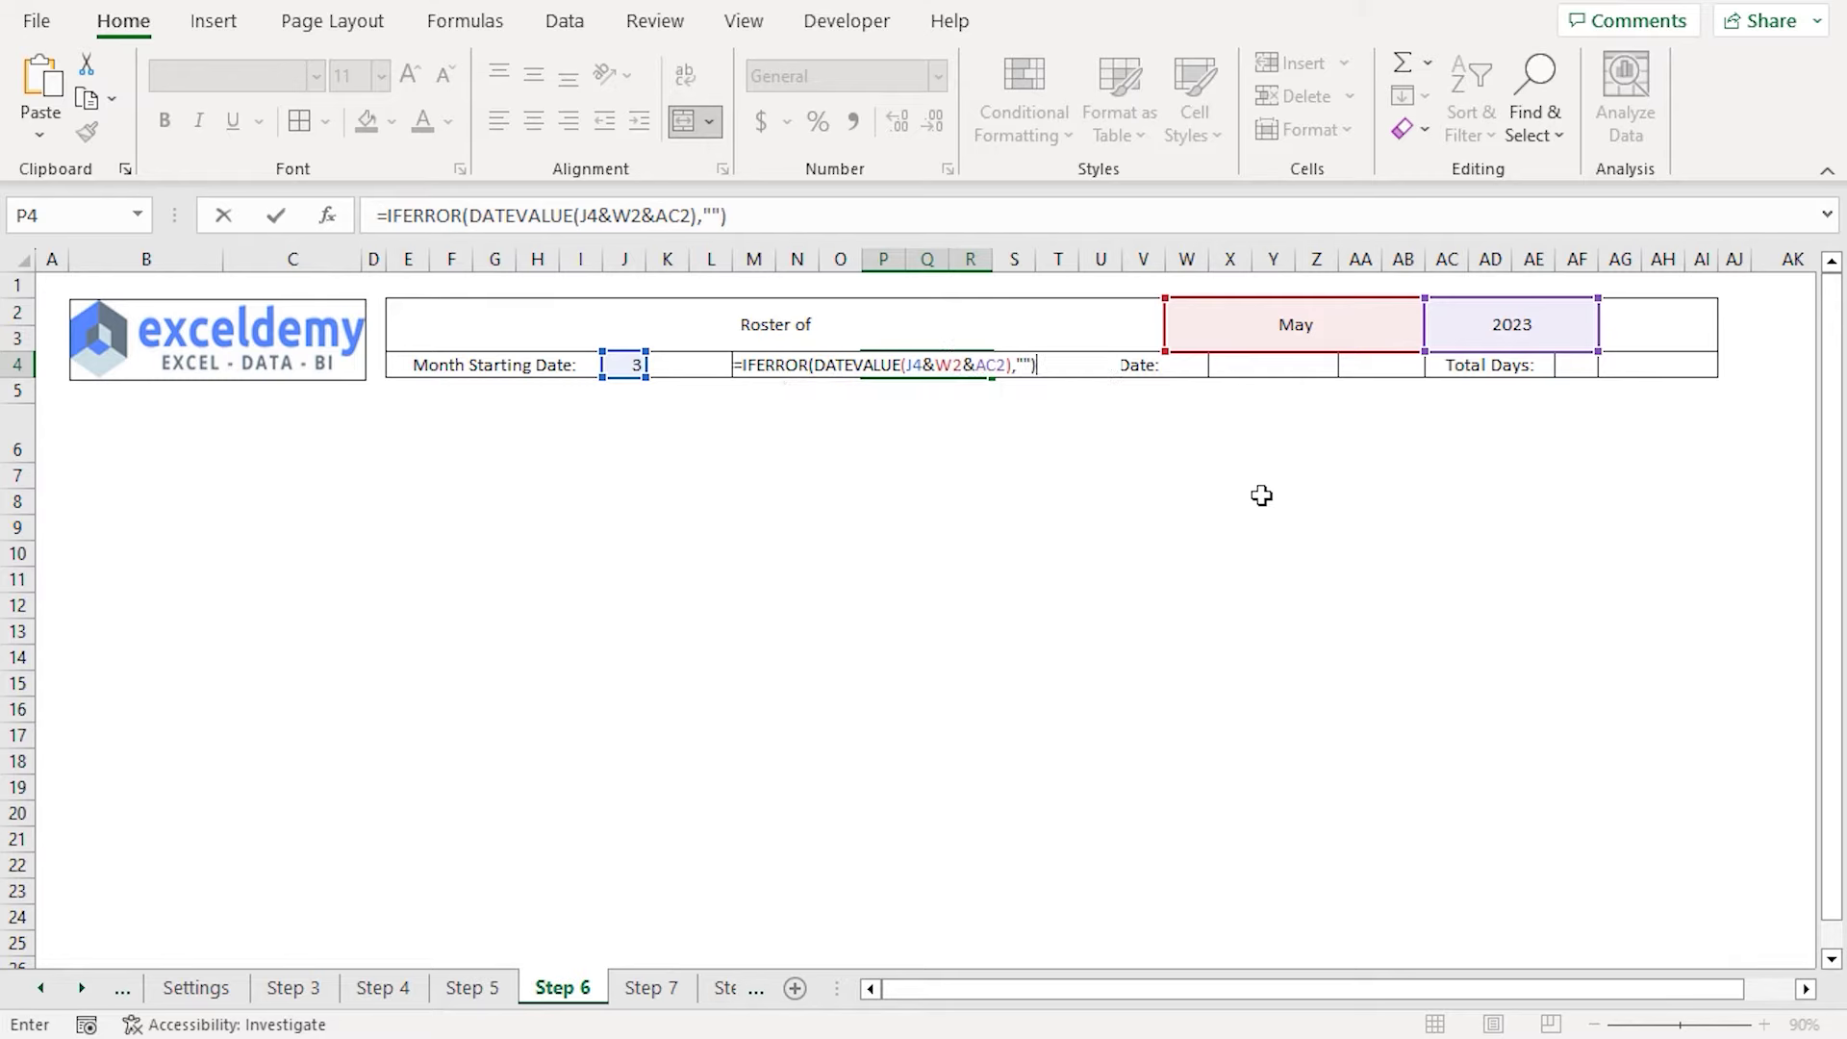
# Review the DATEVALUE part and the whole IFERROR expression of the P4 formula, and commit the formula
pyautogui.moveTo(817, 366); pyautogui.dragTo(1001, 364)
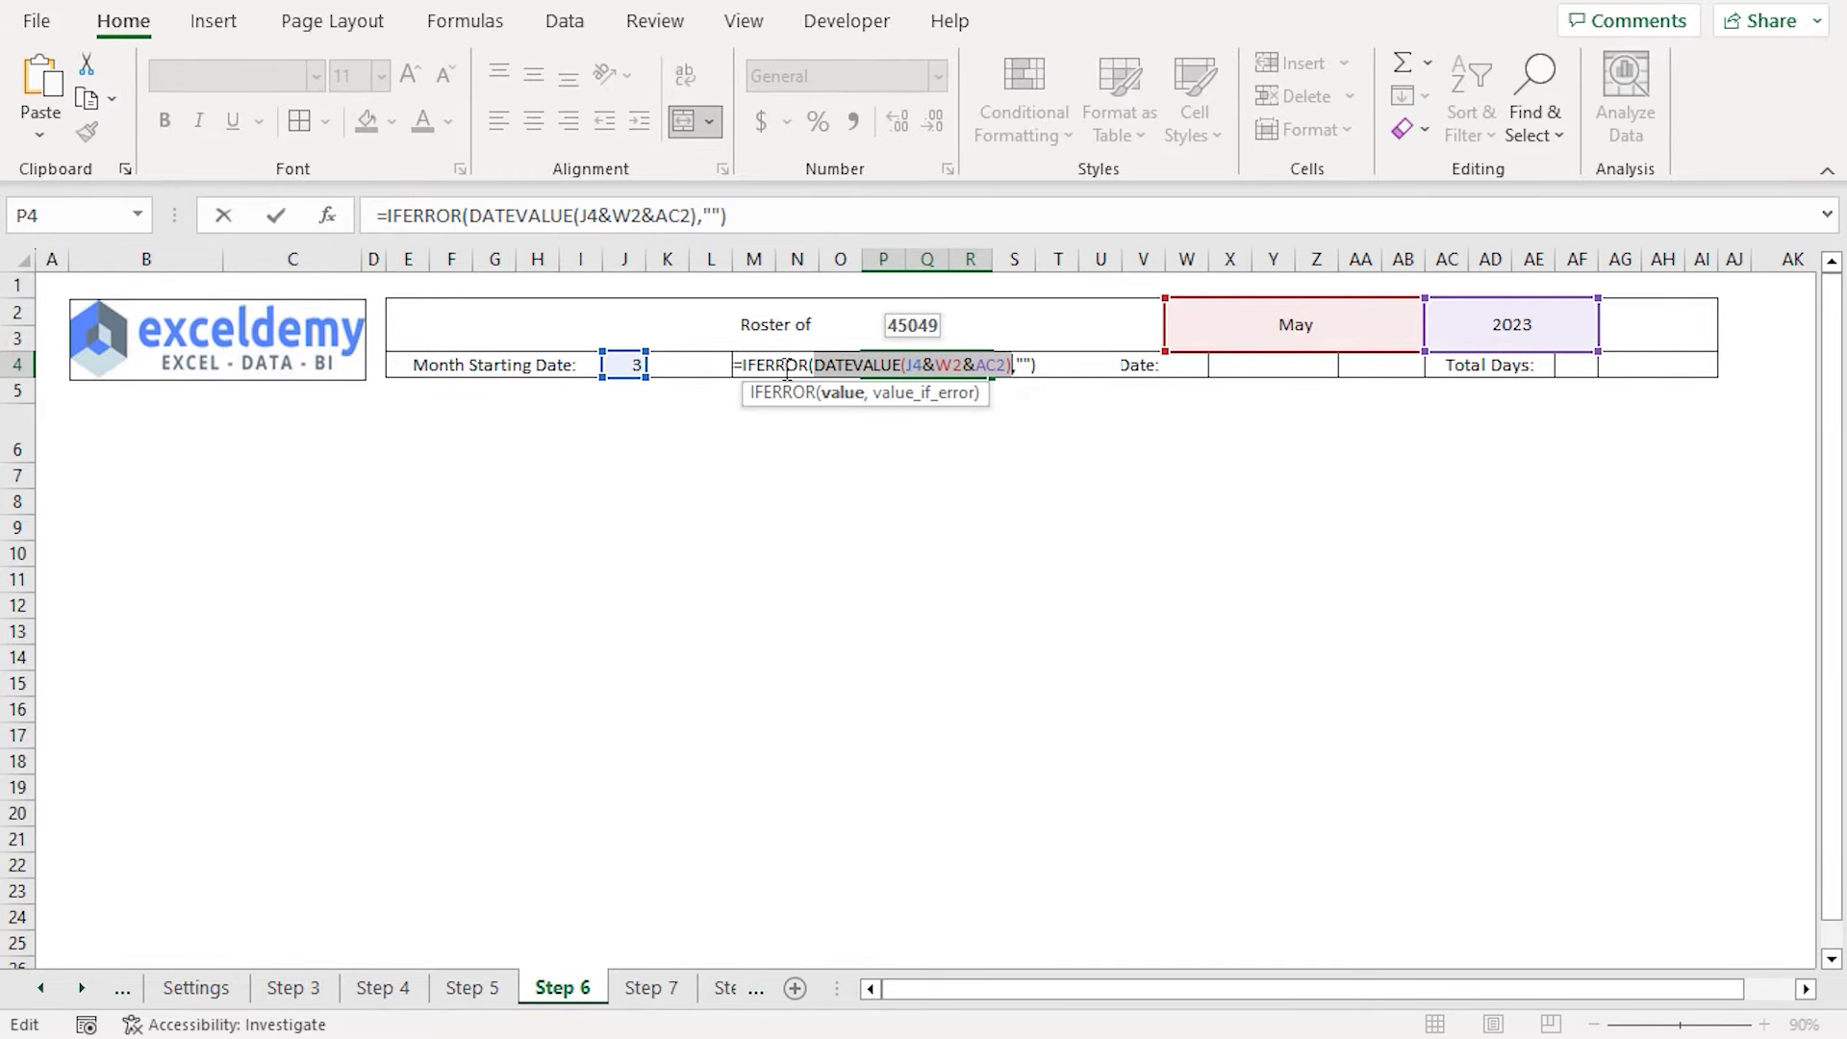
pyautogui.click(745, 370)
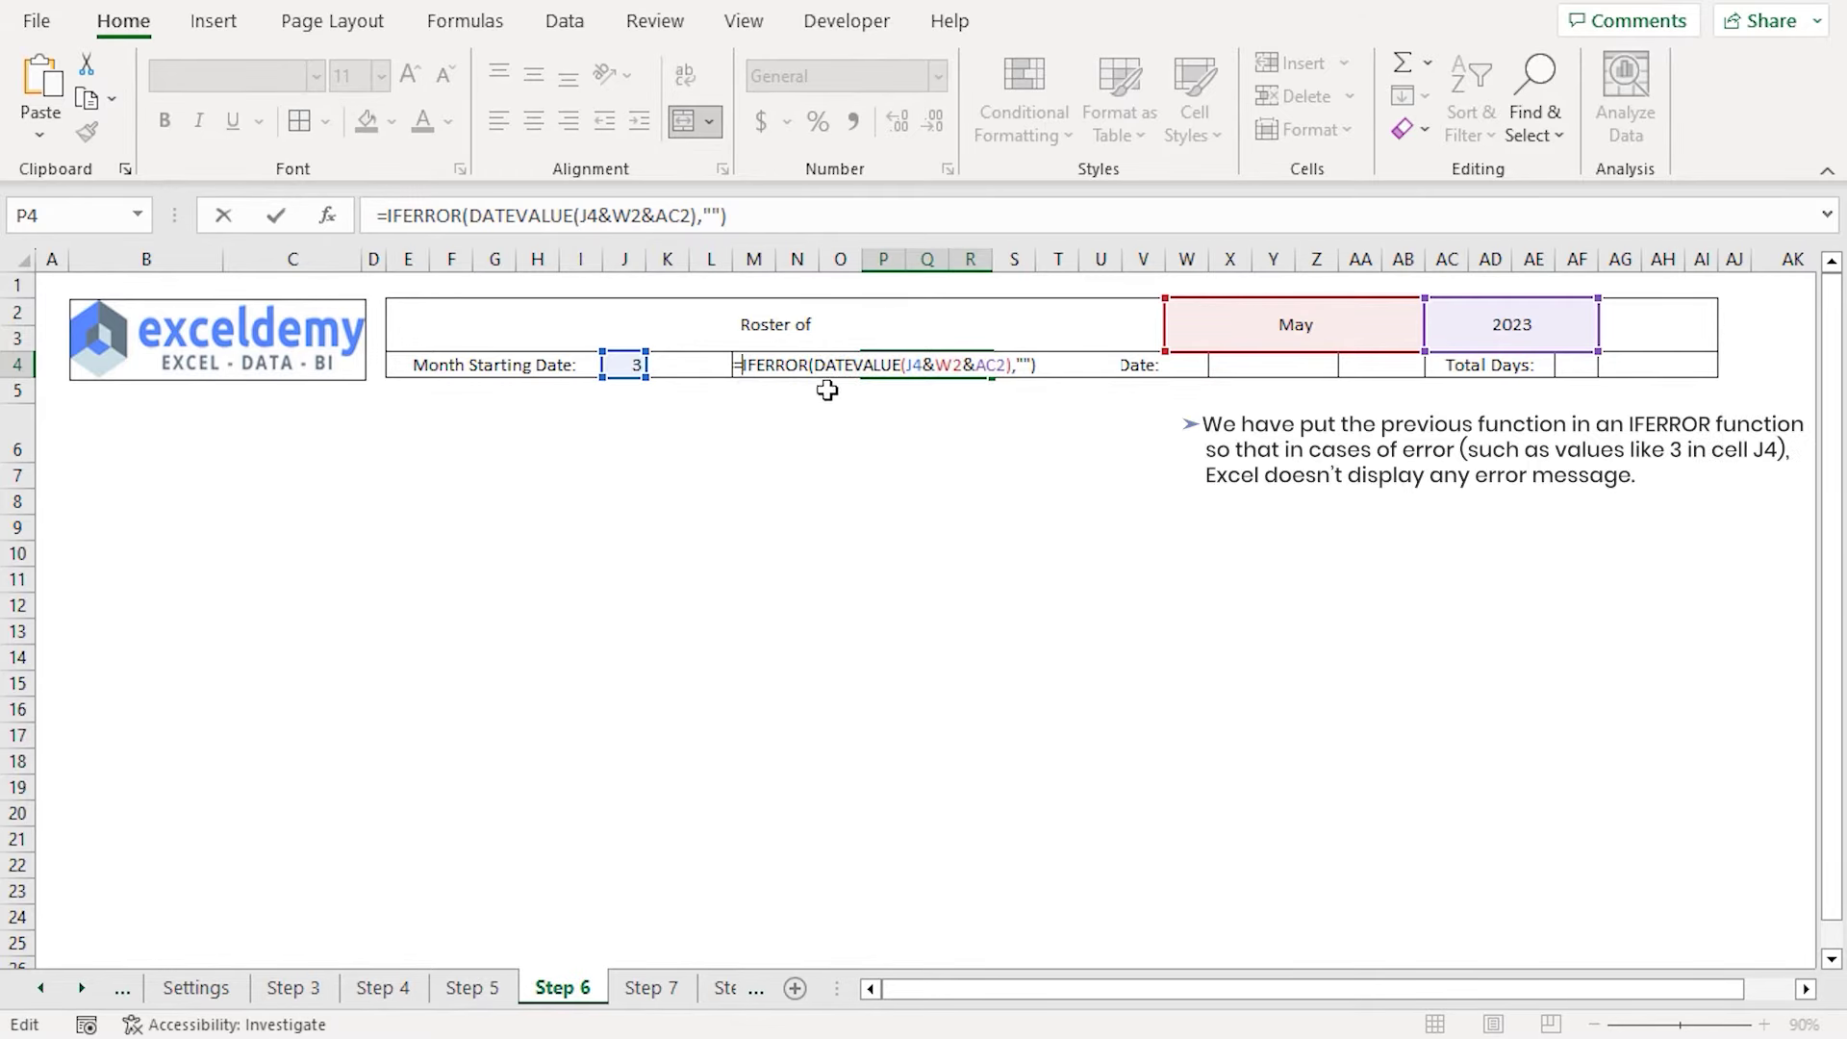
pyautogui.keyDown('shift'); pyautogui.click(1033, 366); pyautogui.keyUp('shift')
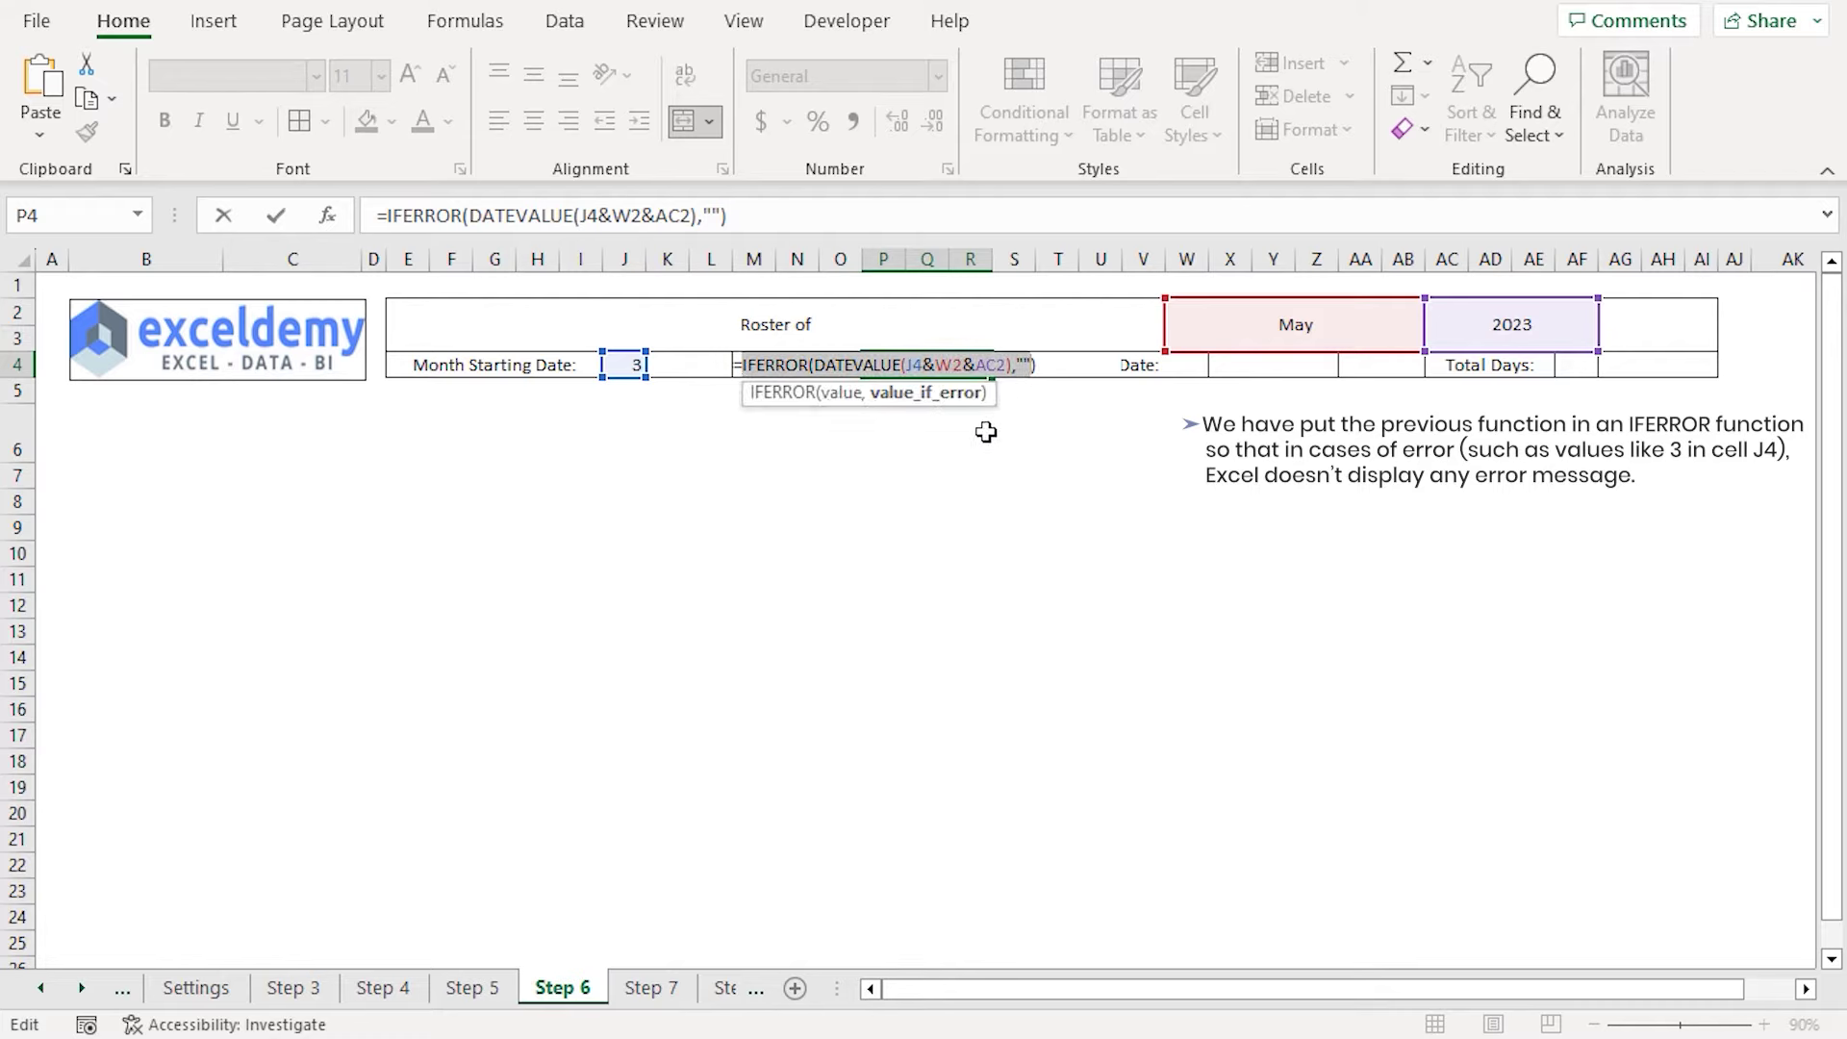
pyautogui.click(1044, 368)
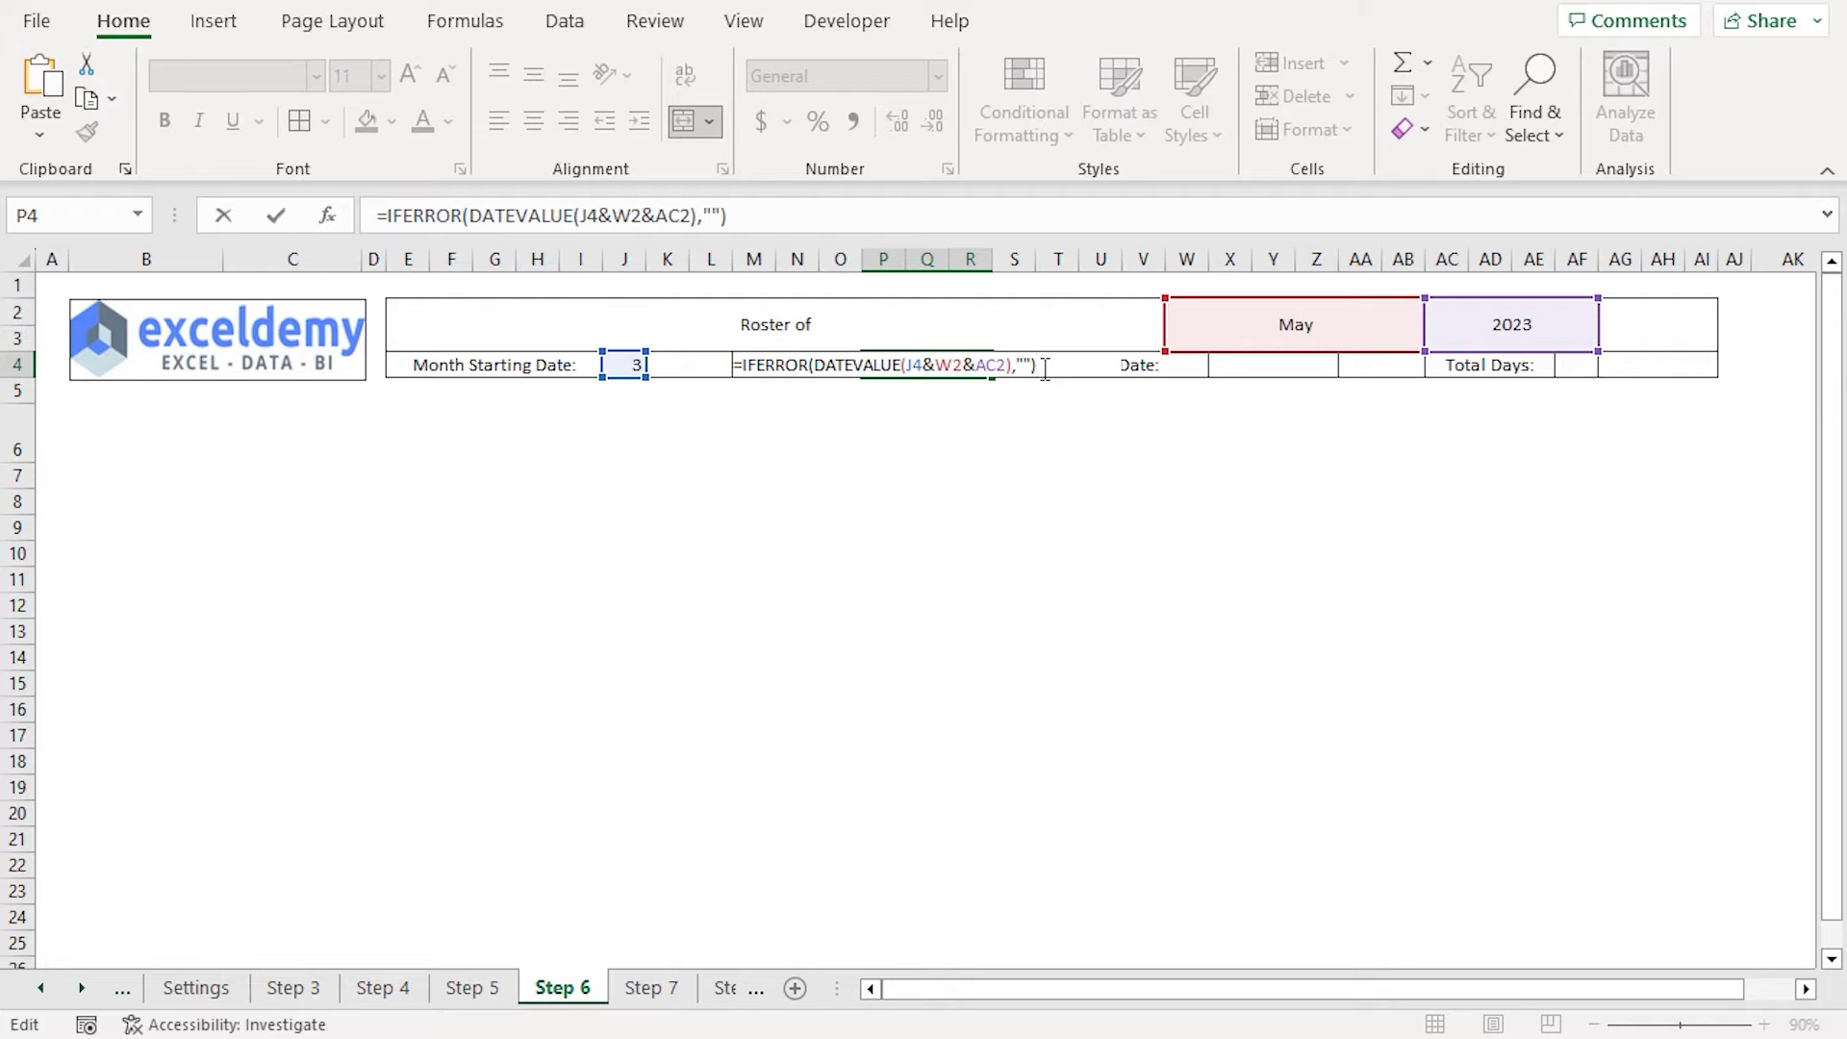
pyautogui.press('Return')
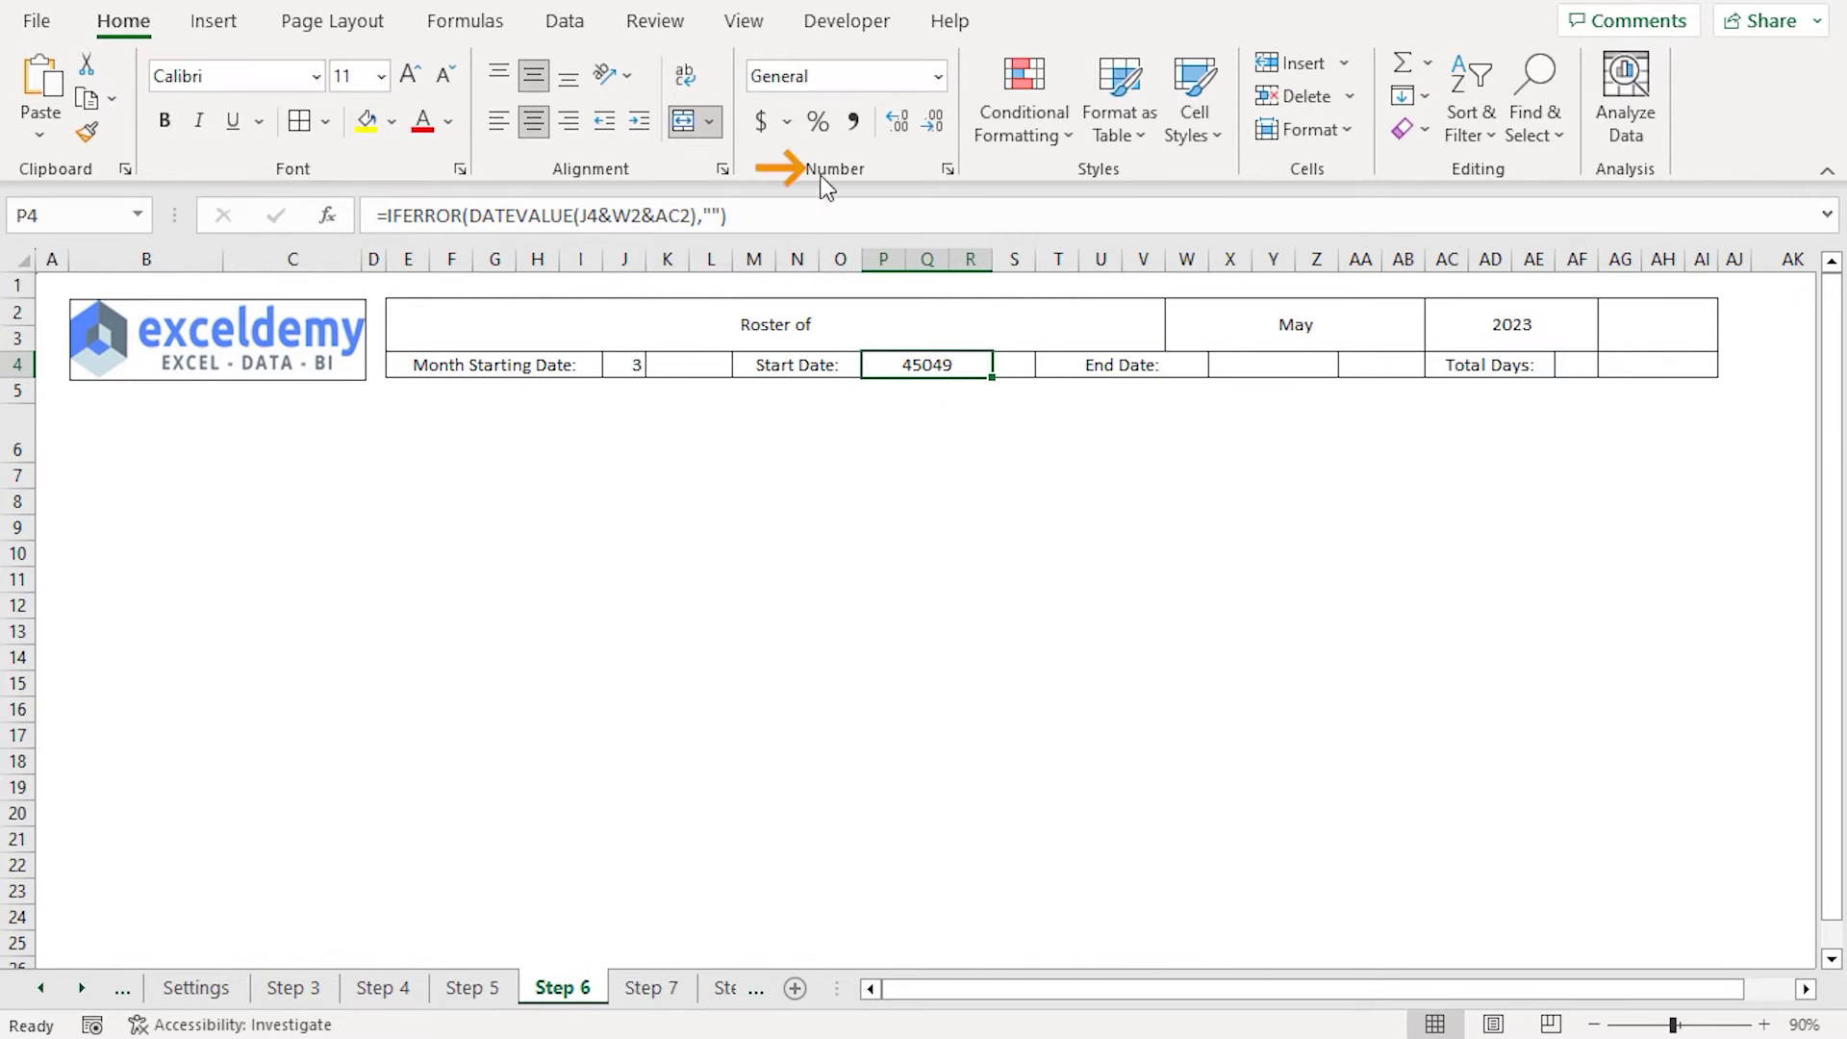
# Apply the custom number format mm/dd/yyyy to the Start Date cell P4
pyautogui.click(950, 171)
pyautogui.moveTo(714, 302); pyautogui.dragTo(776, 284)
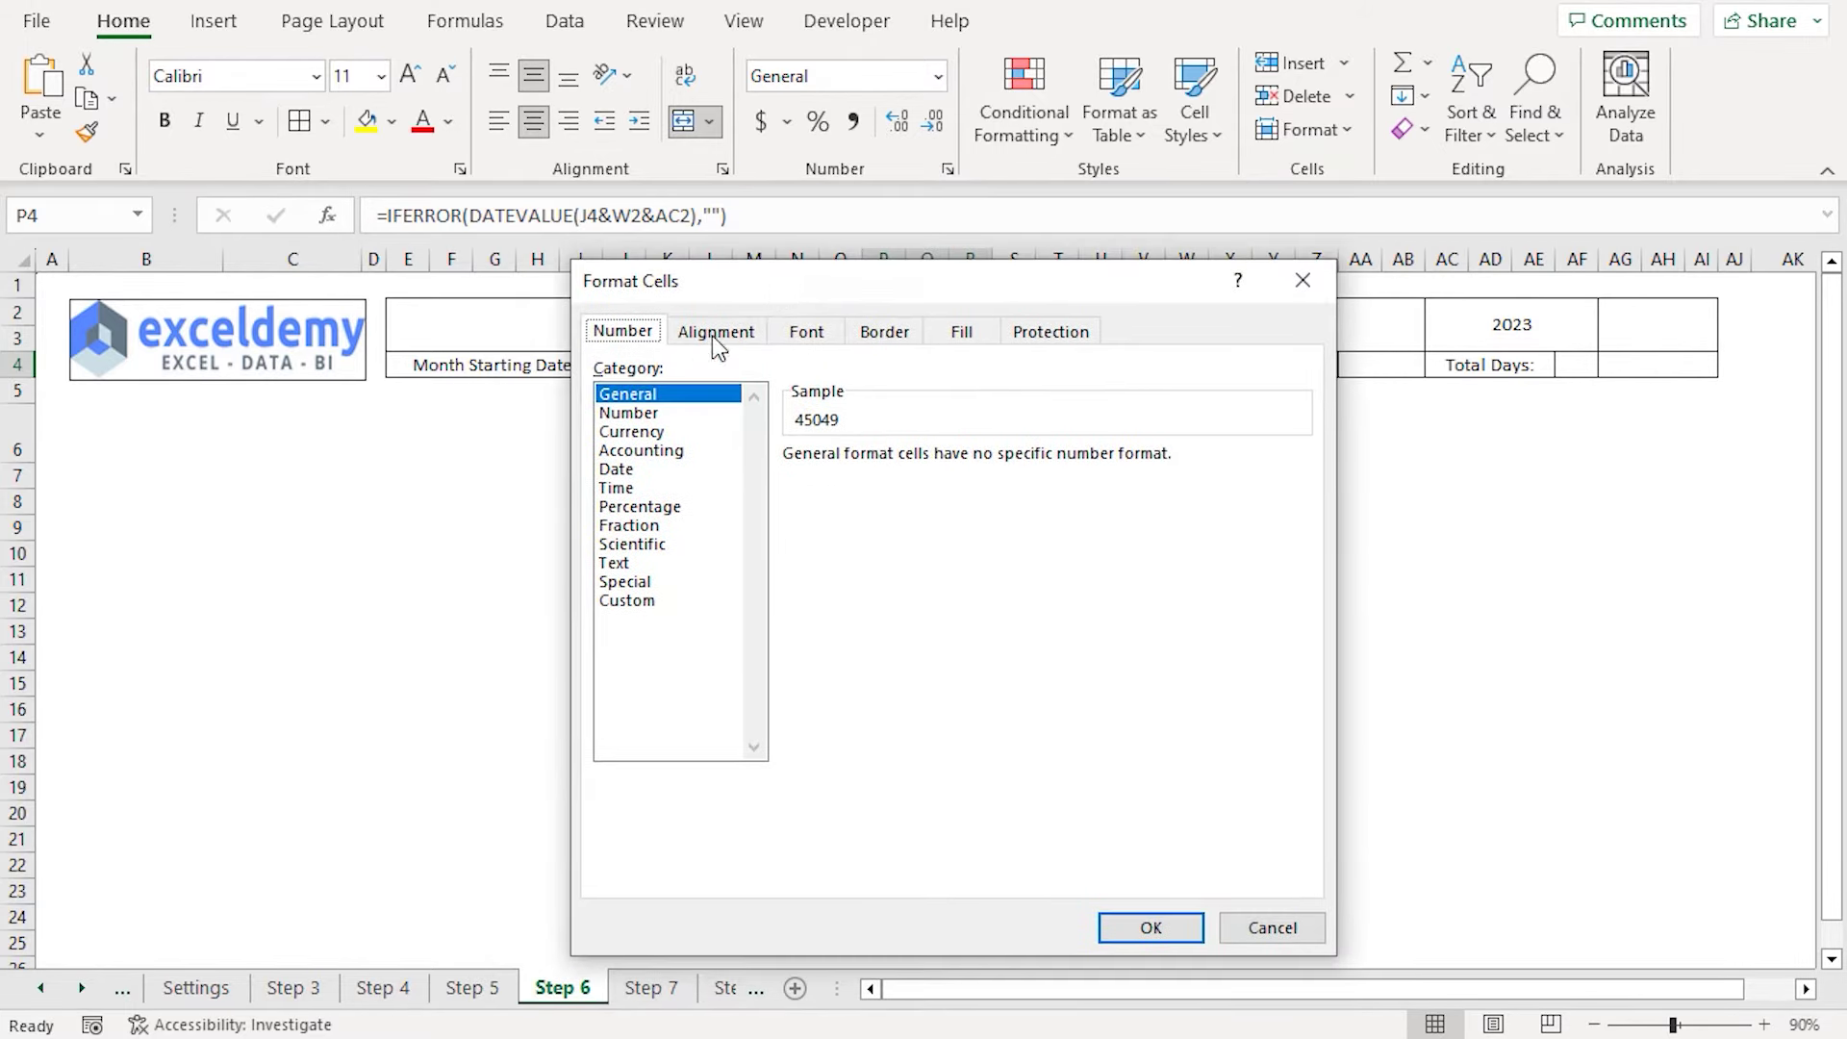
pyautogui.moveTo(724, 299); pyautogui.dragTo(237, 299)
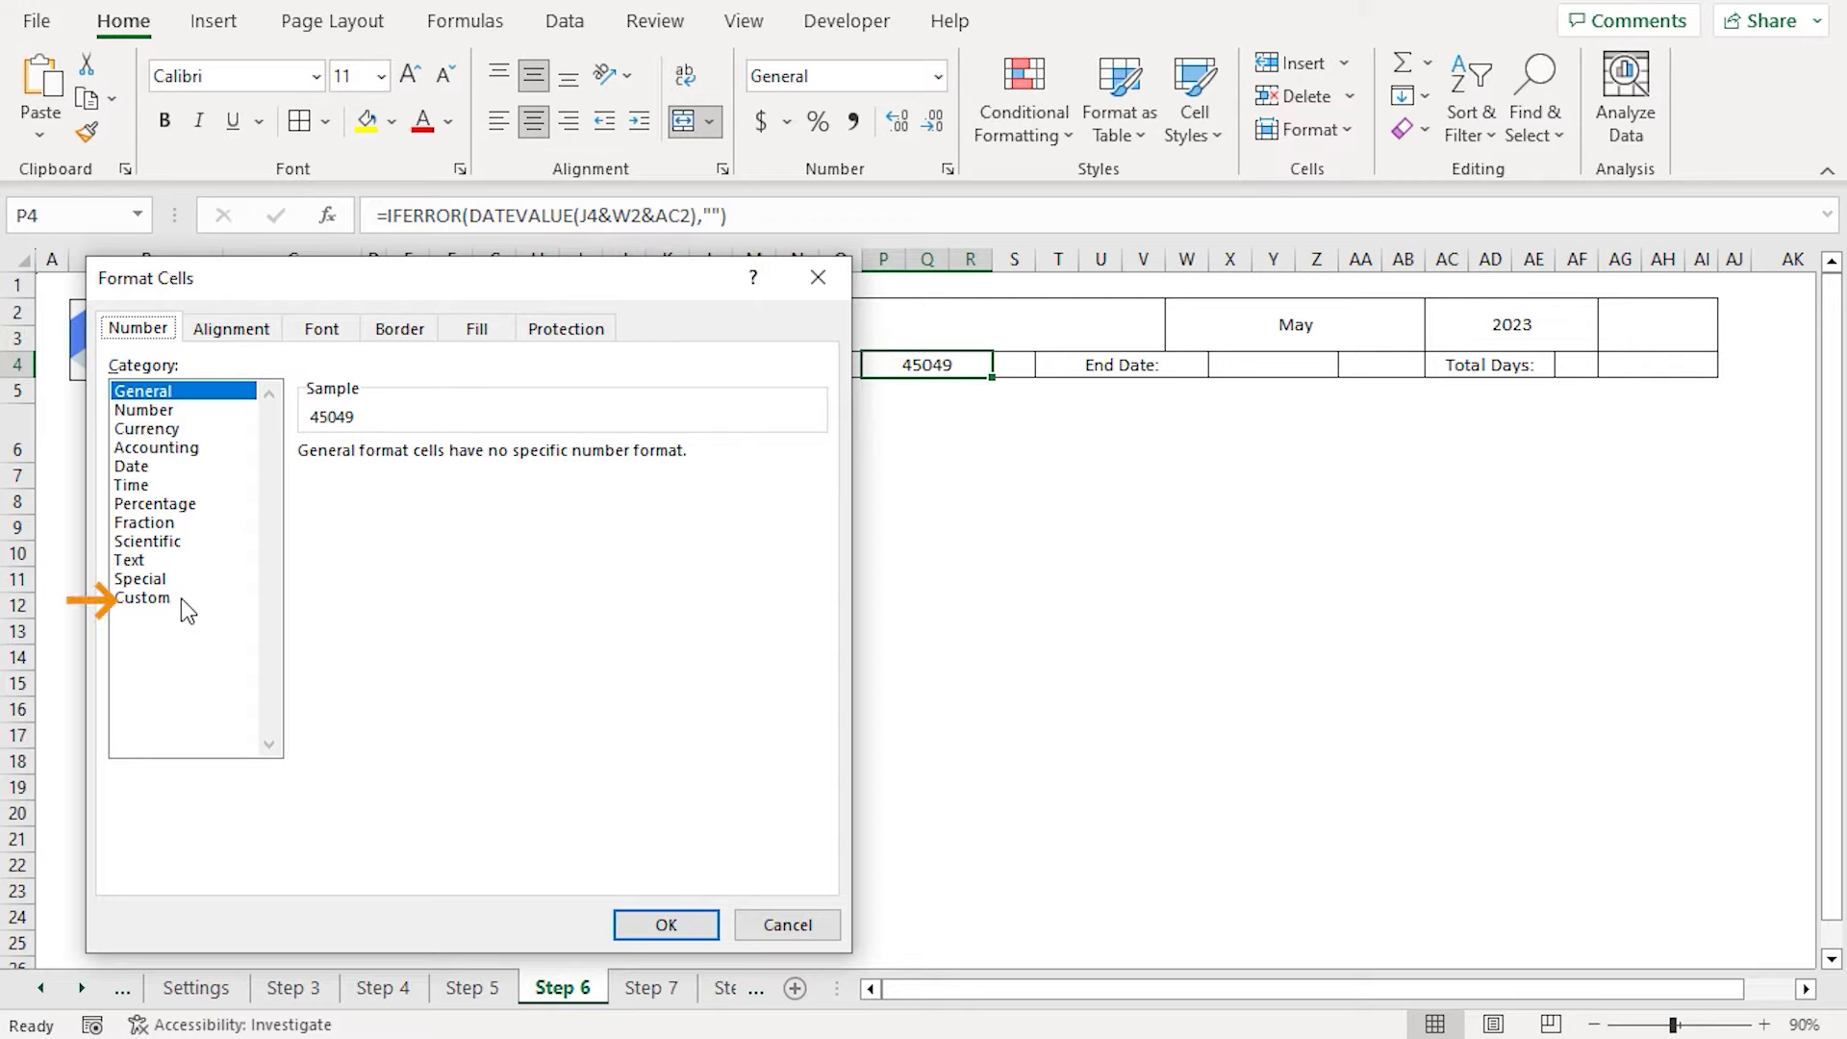
pyautogui.click(145, 598)
pyautogui.scroll(-9, 481, 635)
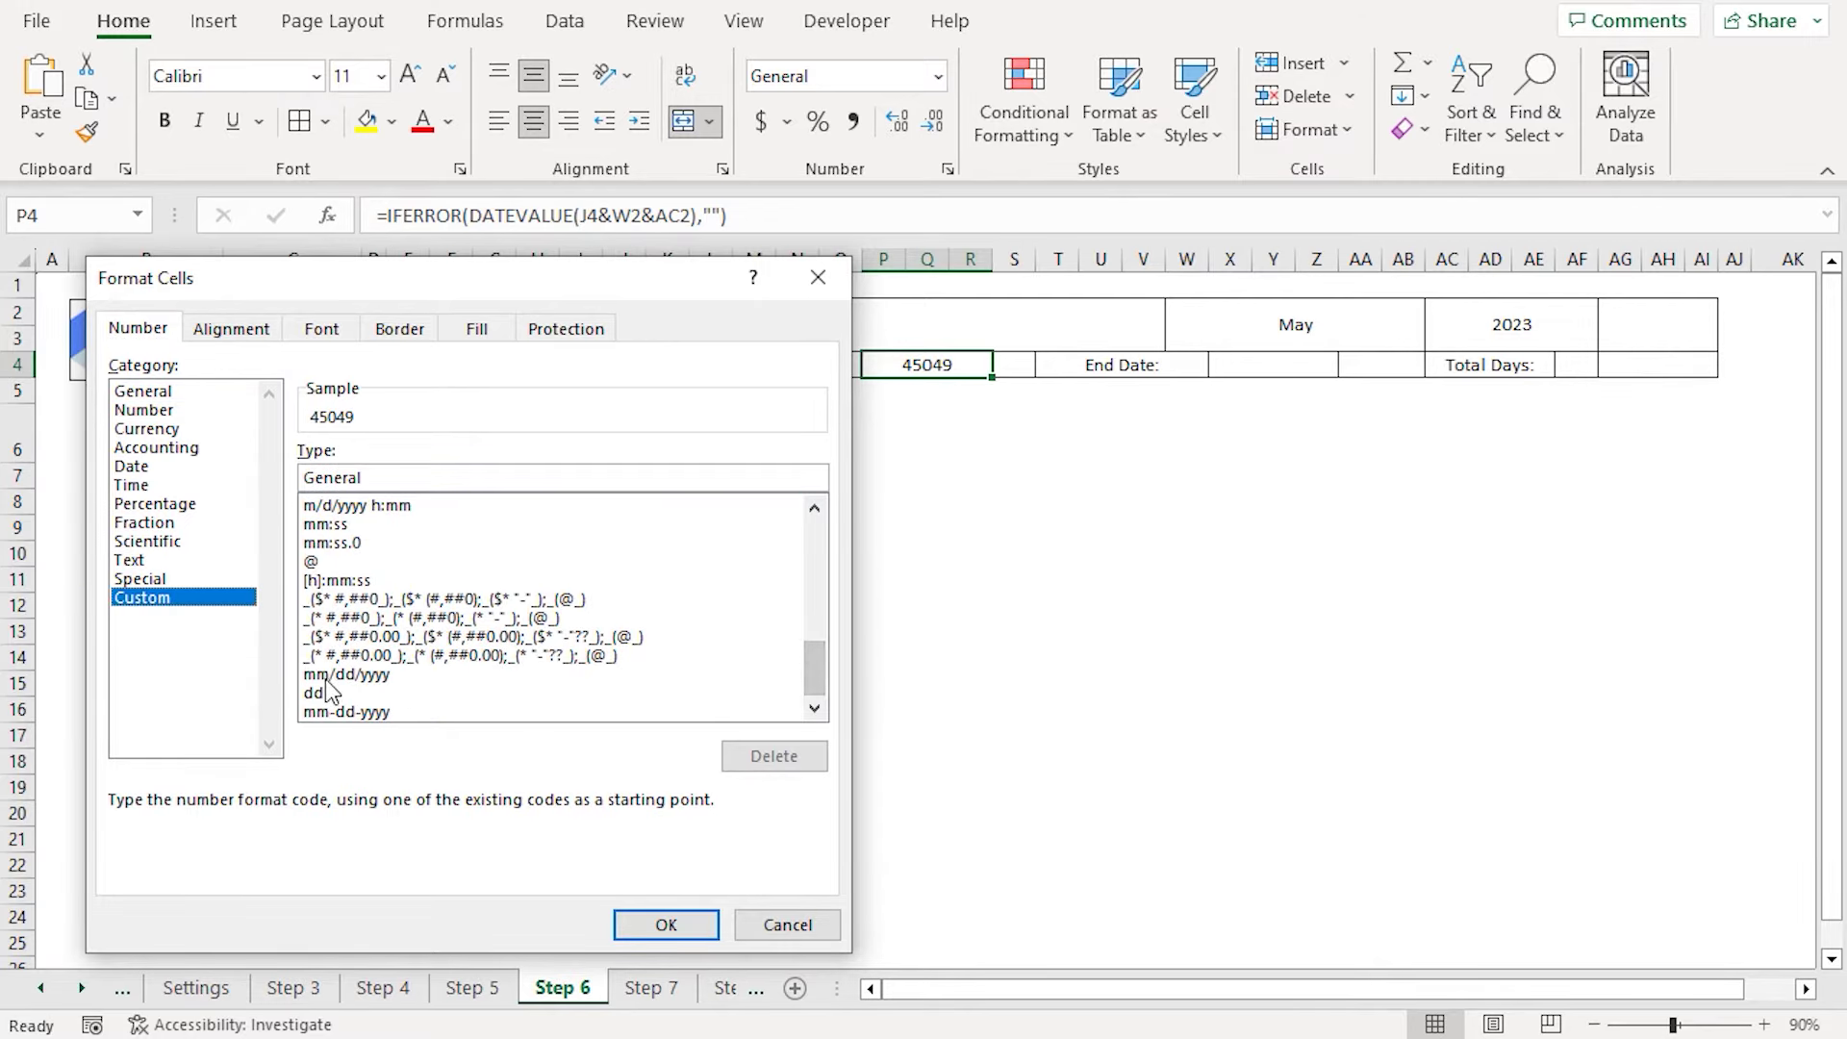
pyautogui.click(387, 674)
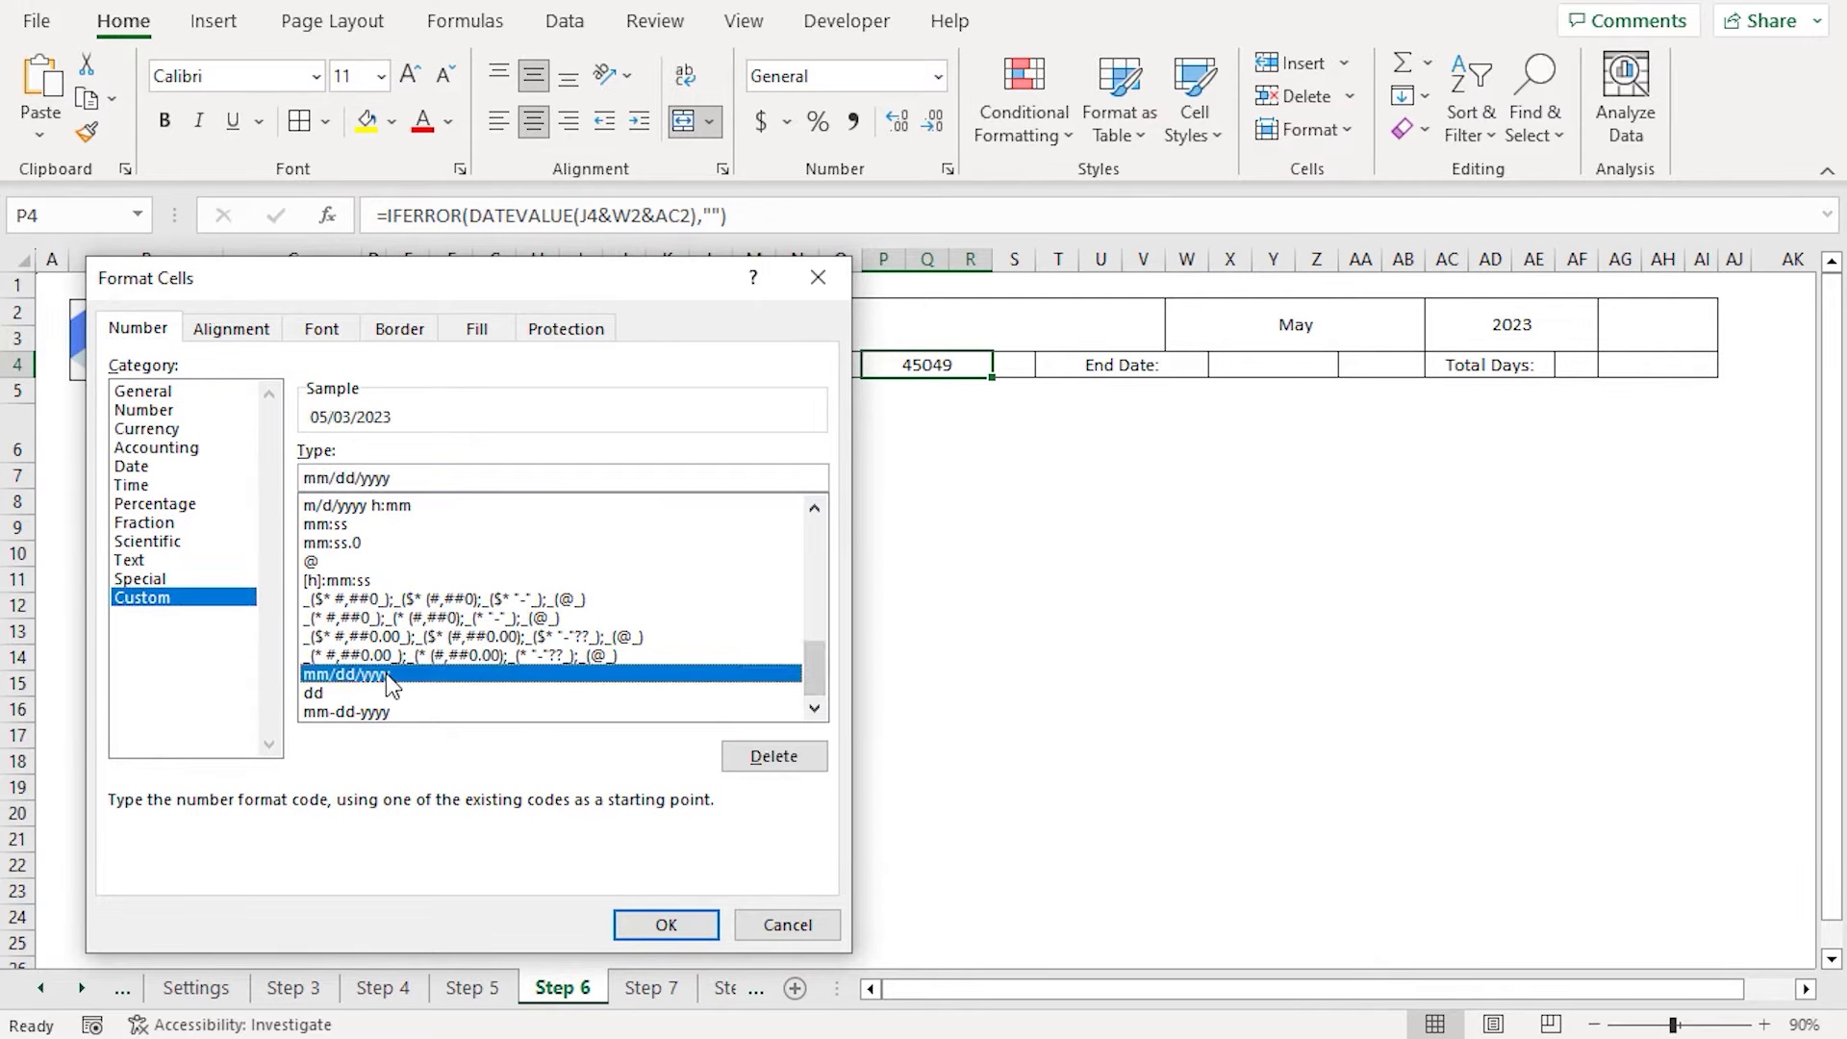
pyautogui.click(664, 924)
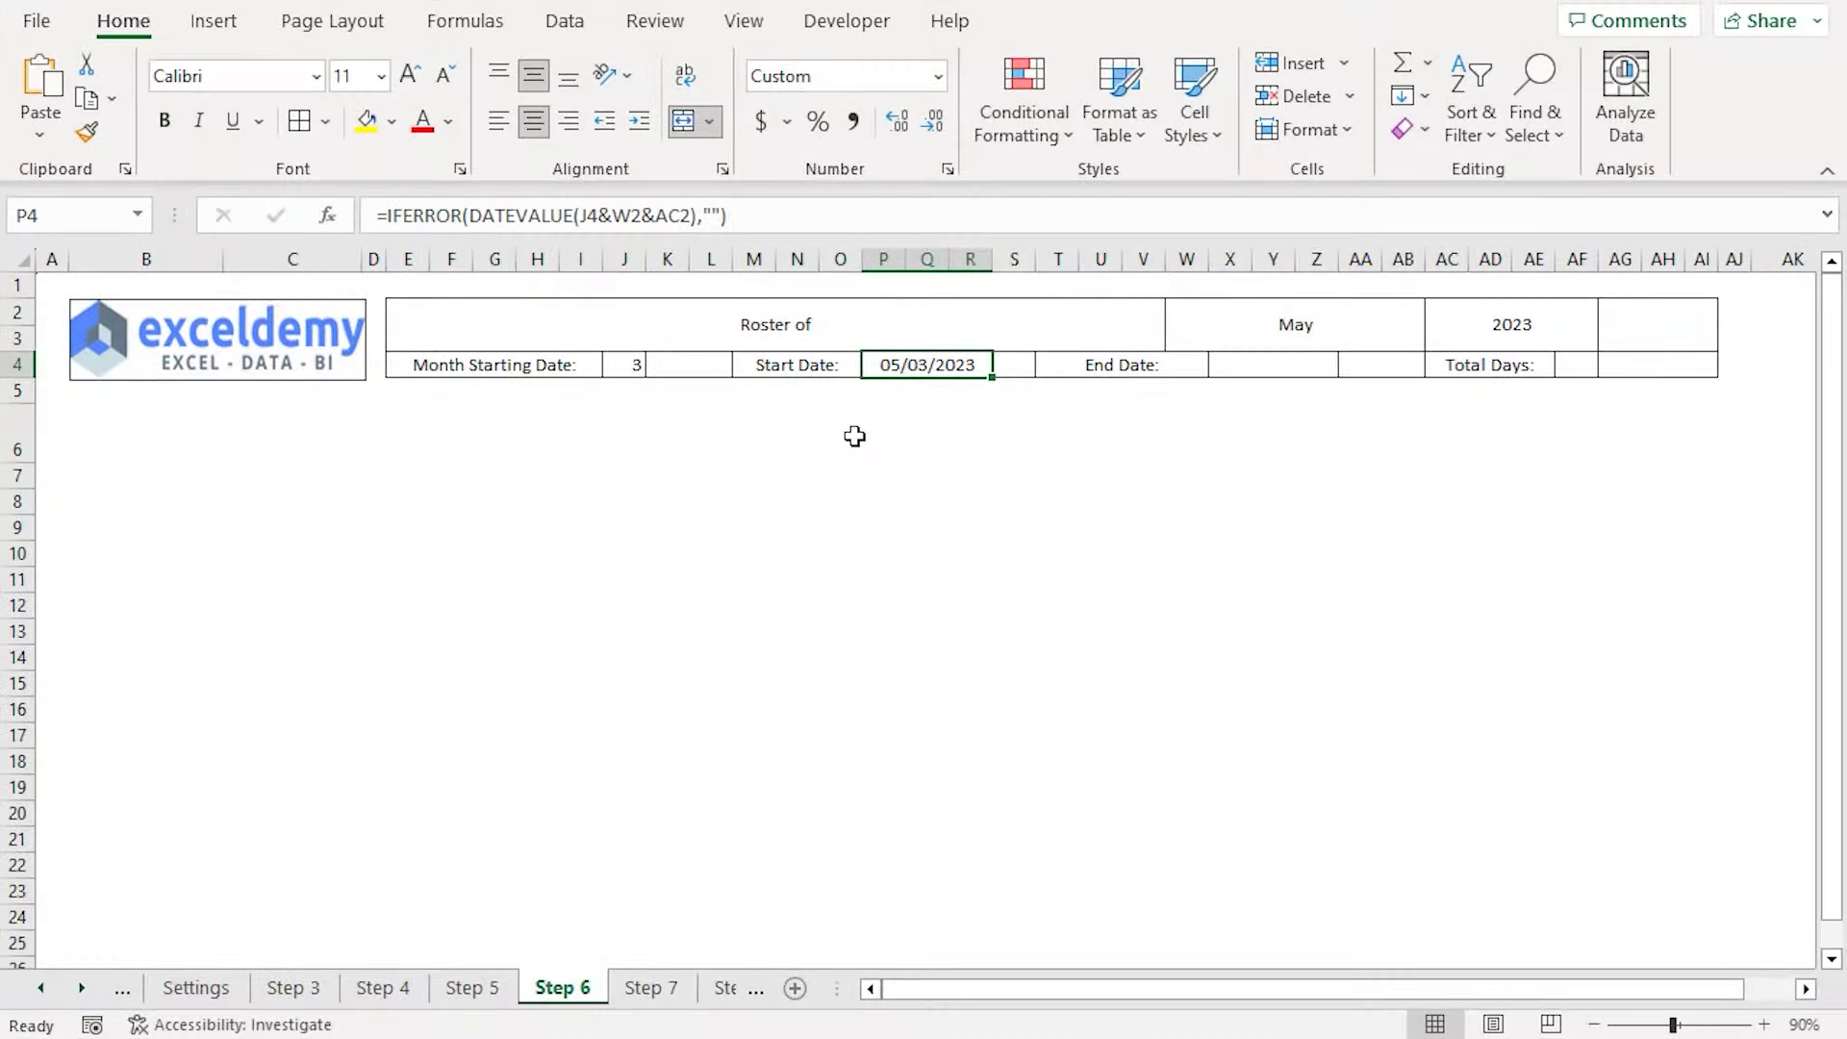
# Enter the End Date formula =IFERROR(EOMONTH(P4,0)+J4-1,"") in cell X4
pyautogui.press('Right')
pyautogui.press('Right')
pyautogui.press('Right')
pyautogui.press('Right')
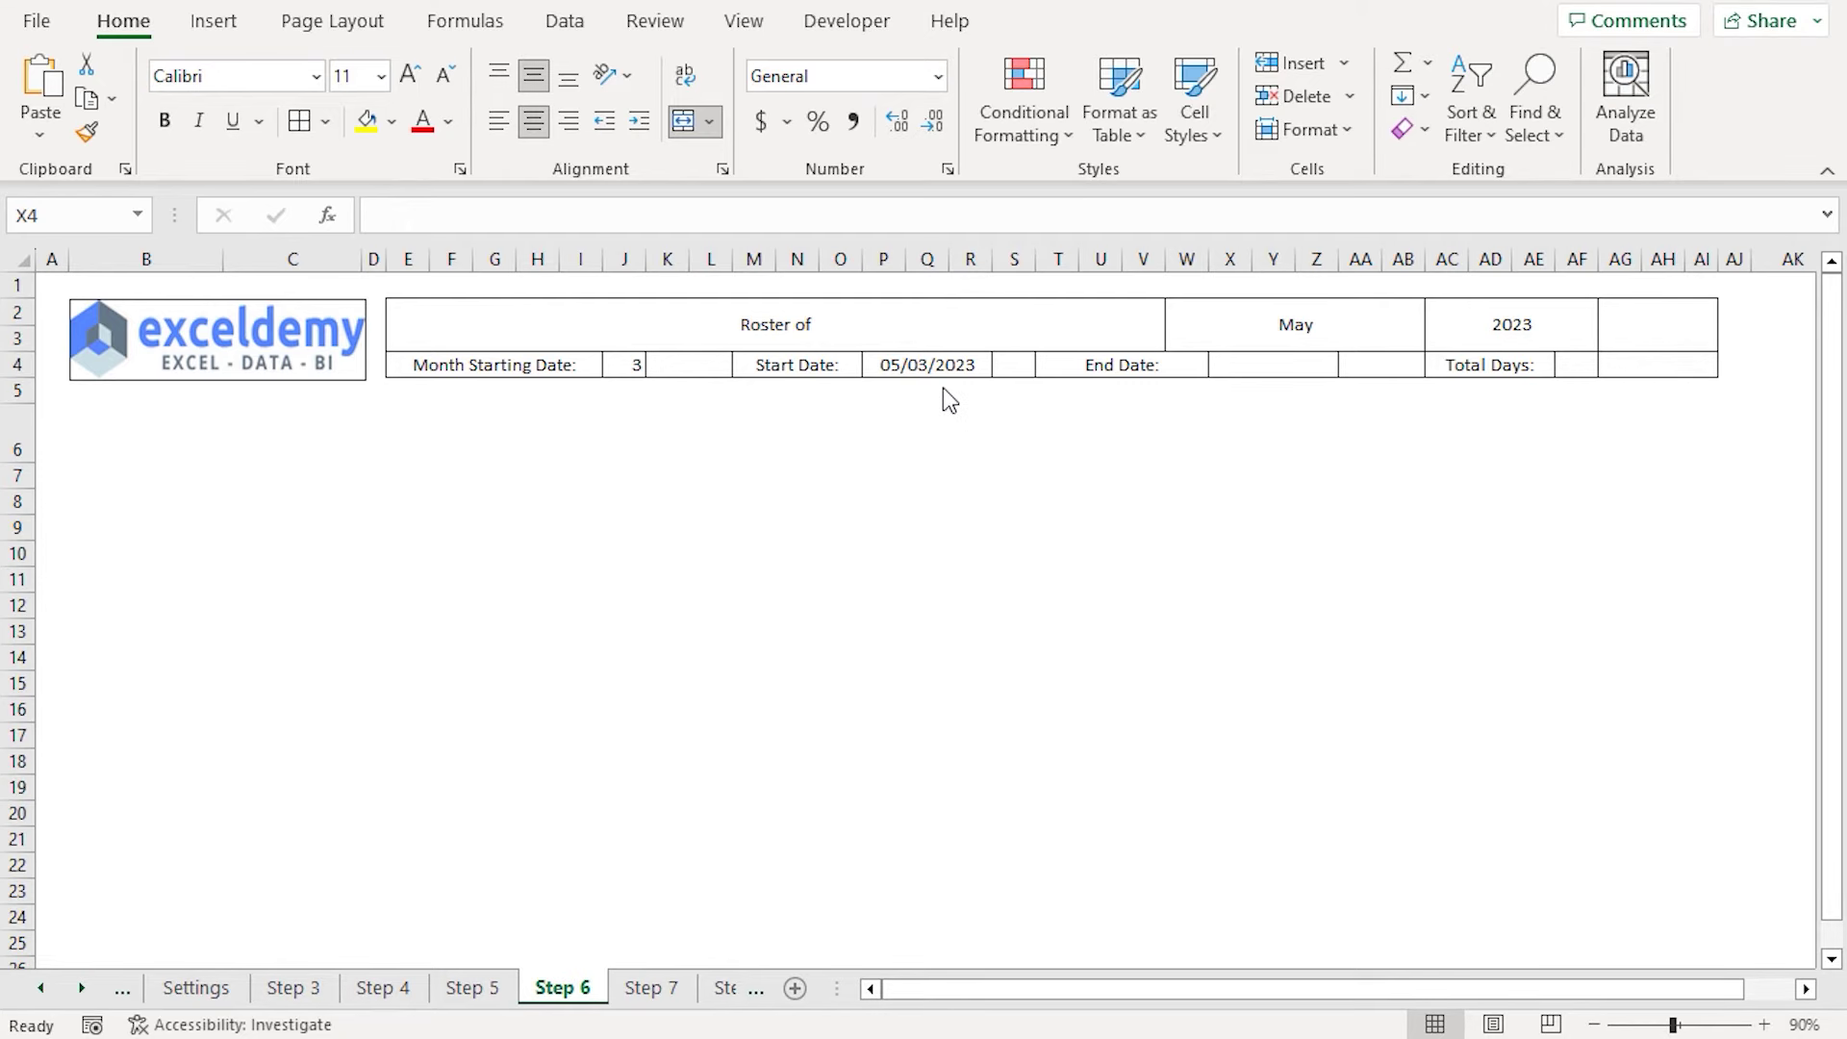
pyautogui.click(1123, 364)
pyautogui.click(1249, 364)
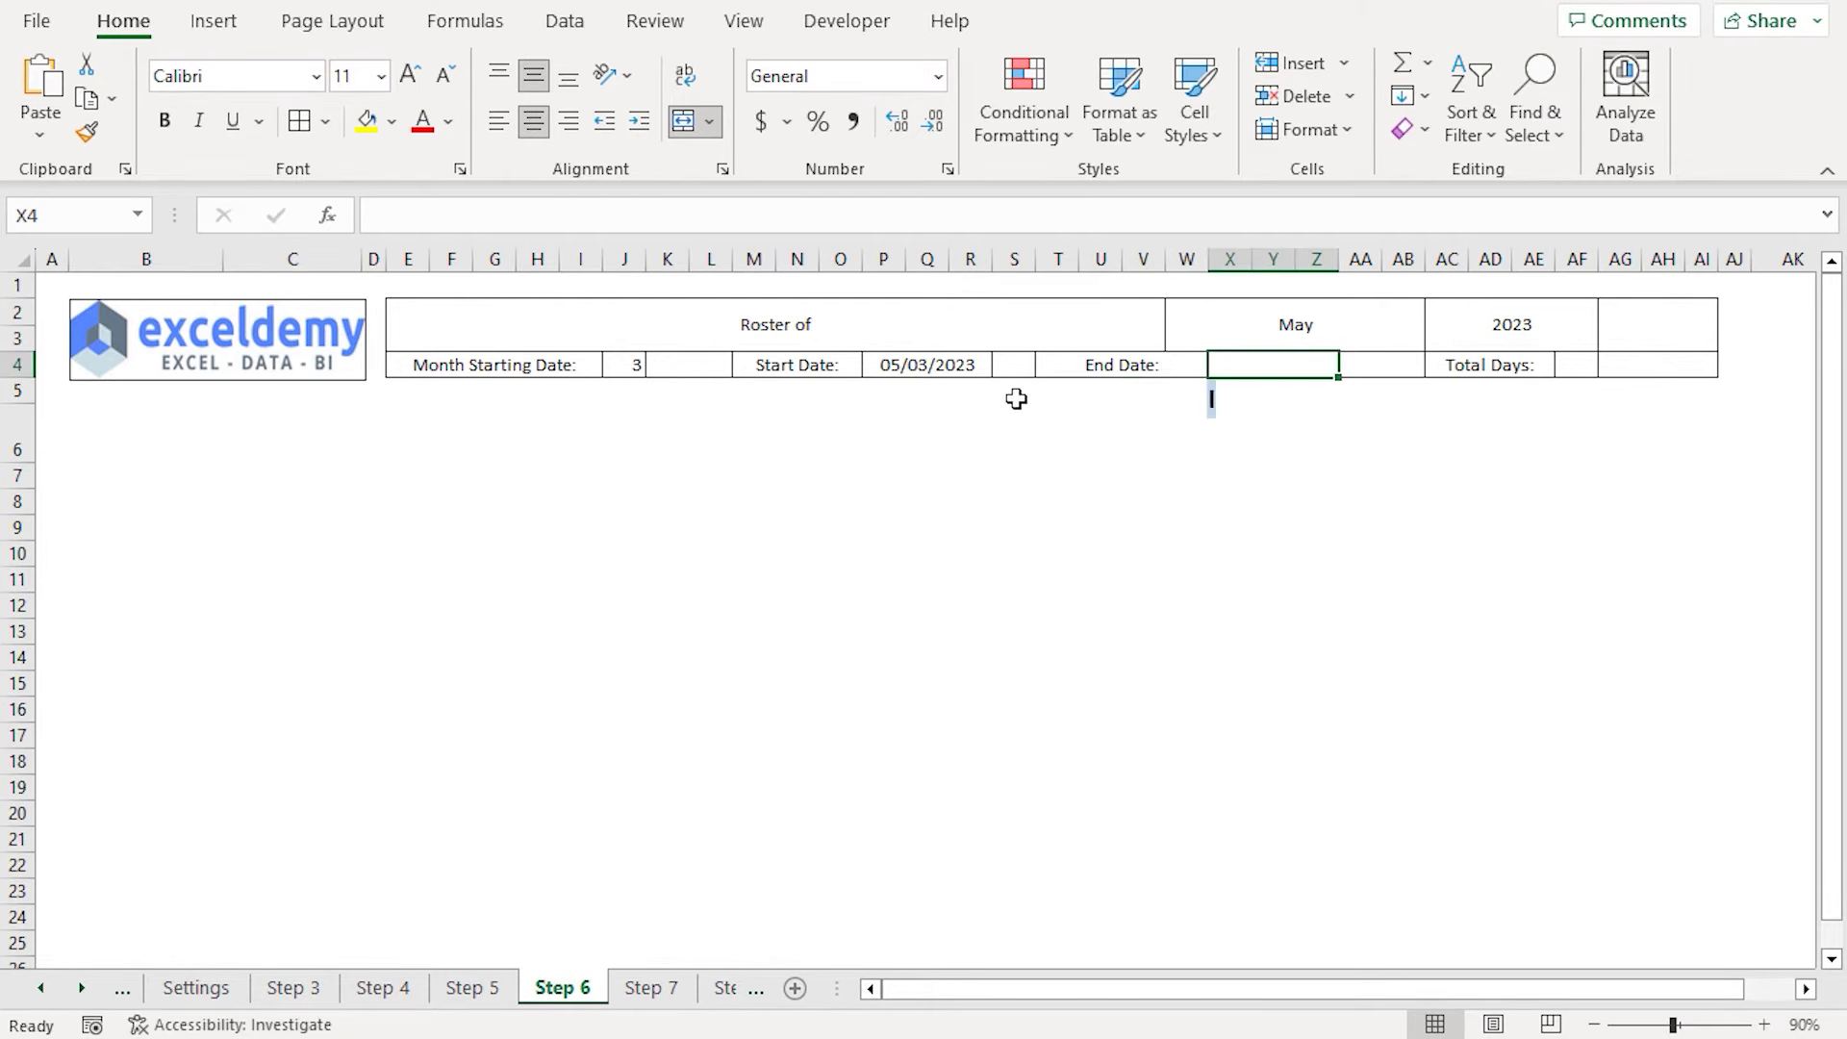
pyautogui.click(380, 215)
pyautogui.hotkey('ctrl', 'v')
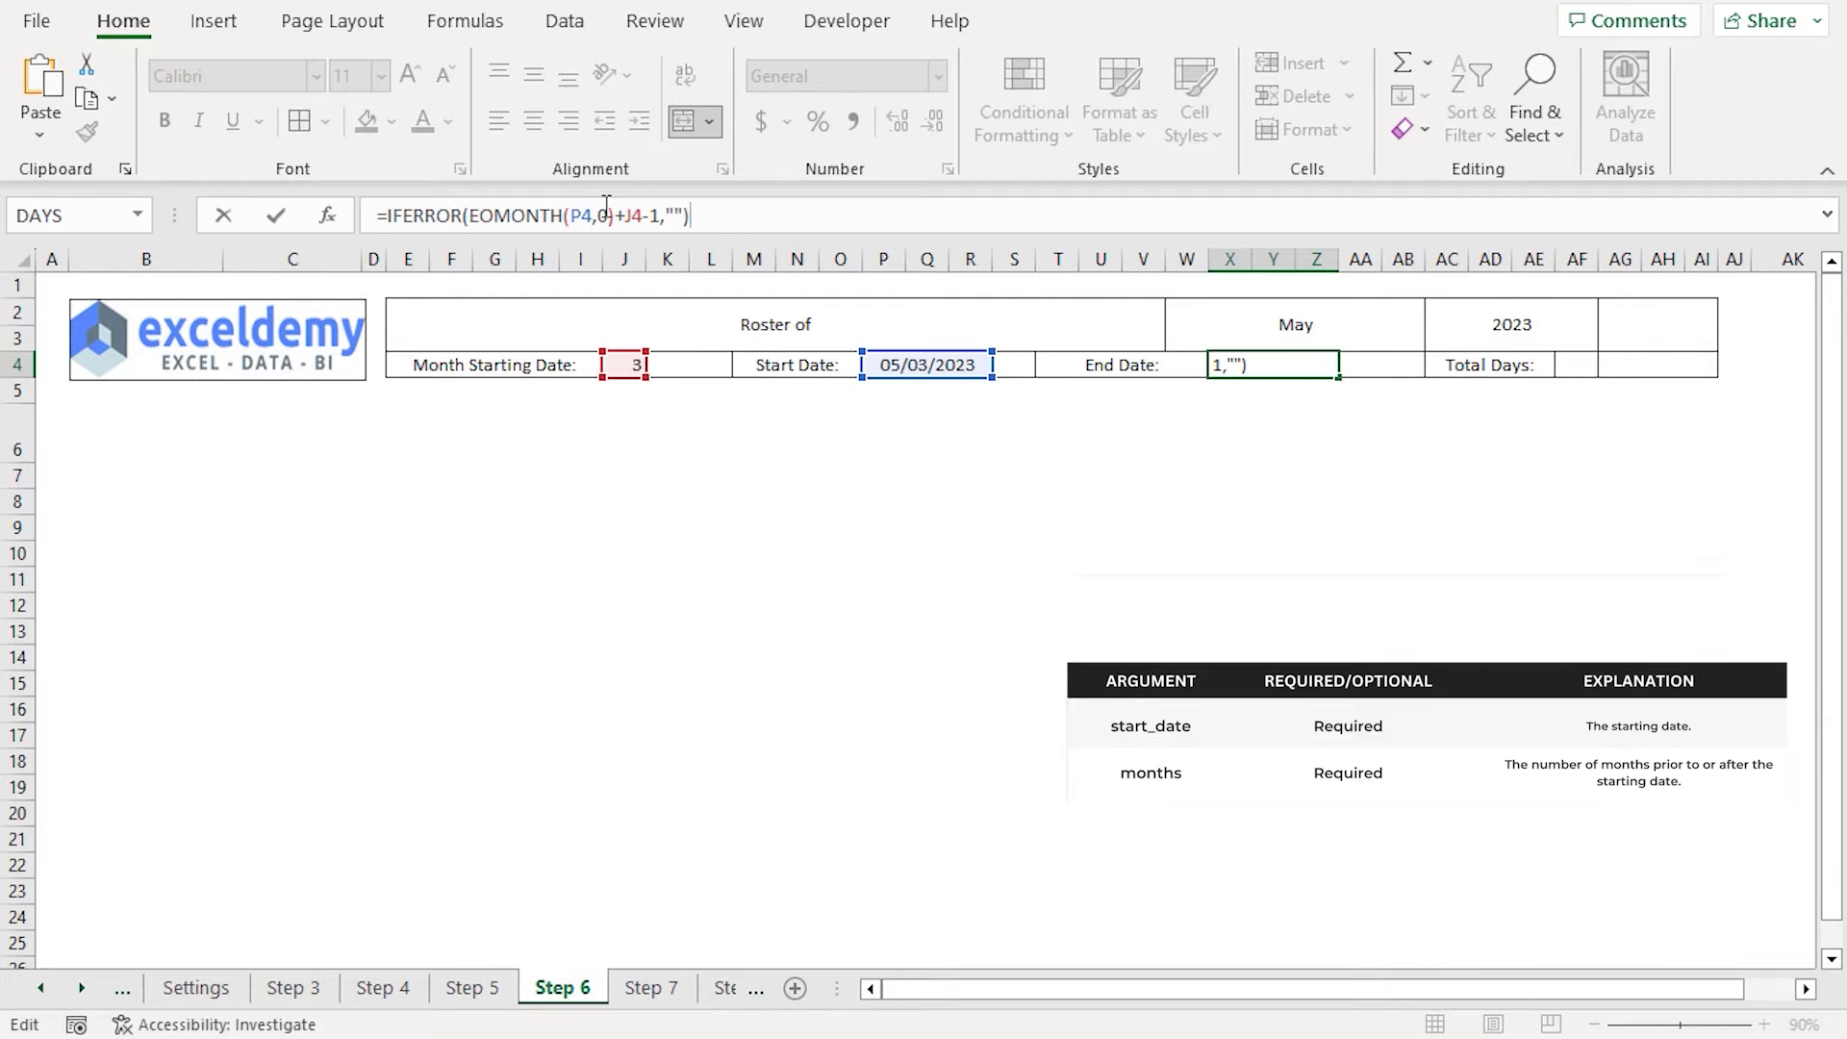
pyautogui.press('Return')
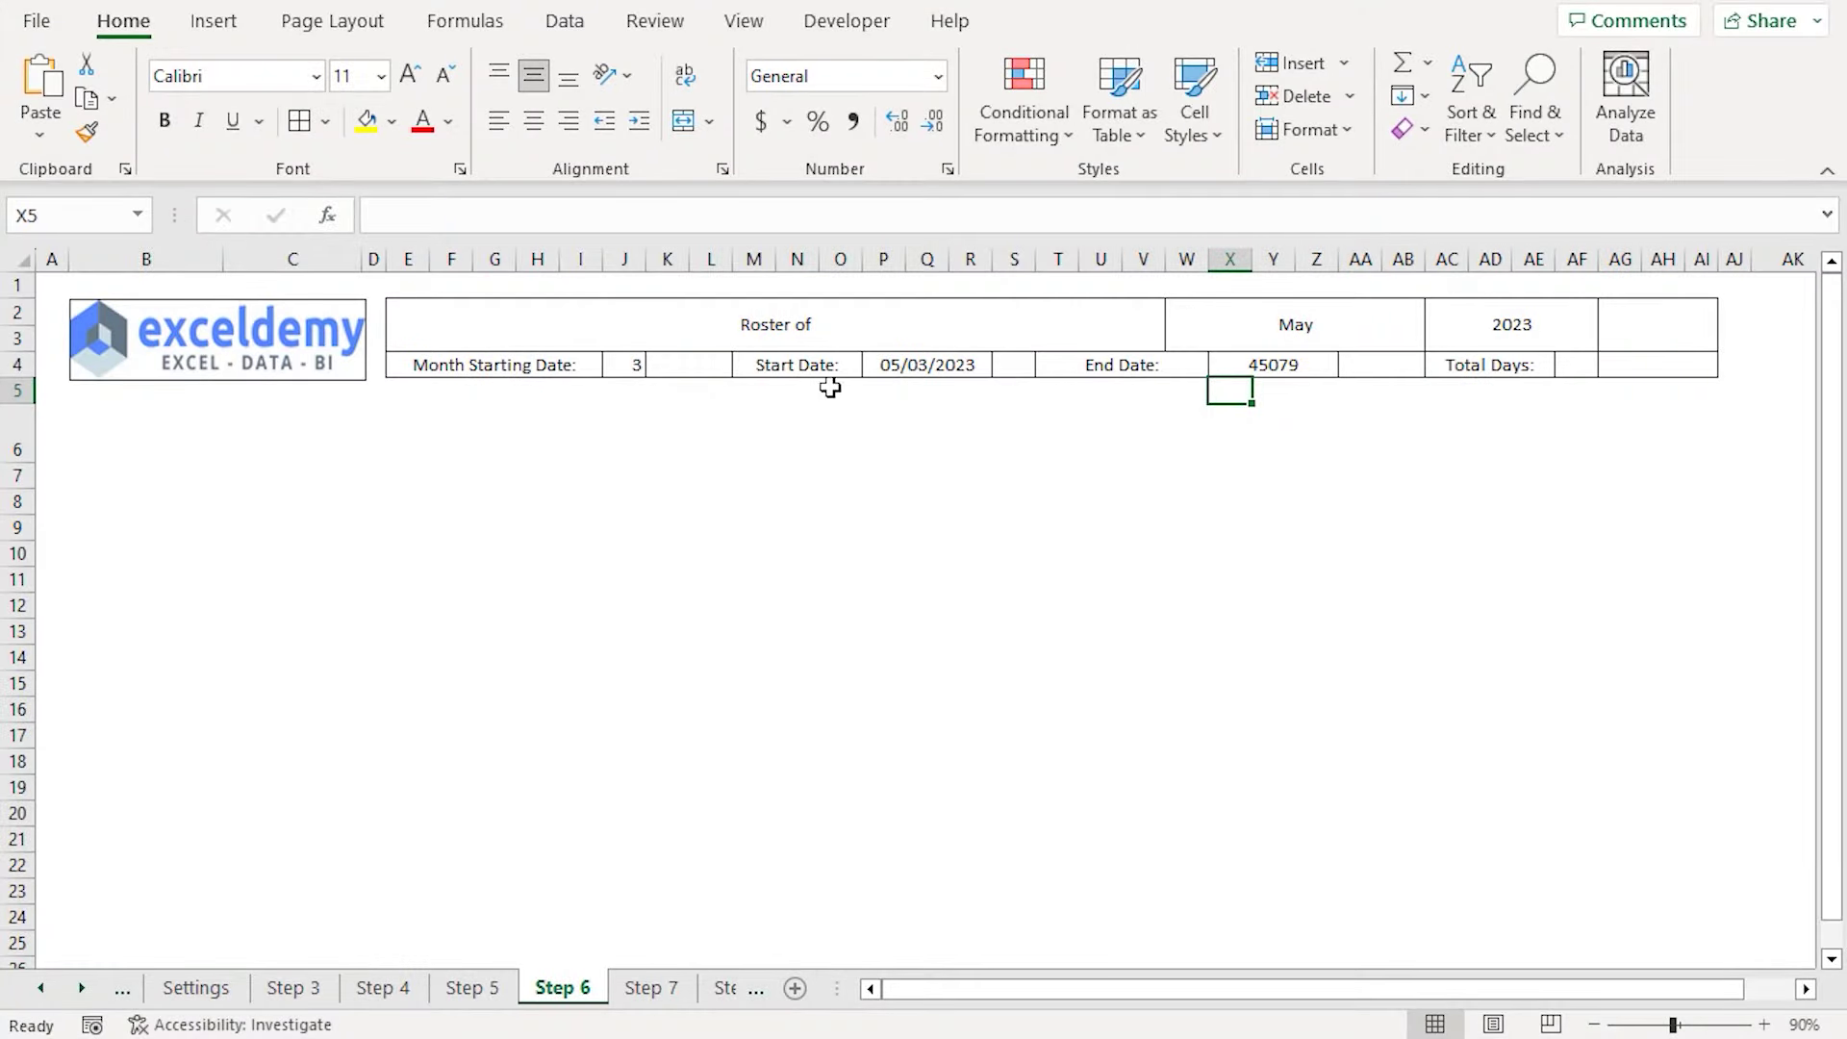
# Apply the custom number format mm-dd-yyyy to the End Date cell X4
pyautogui.click(1262, 372)
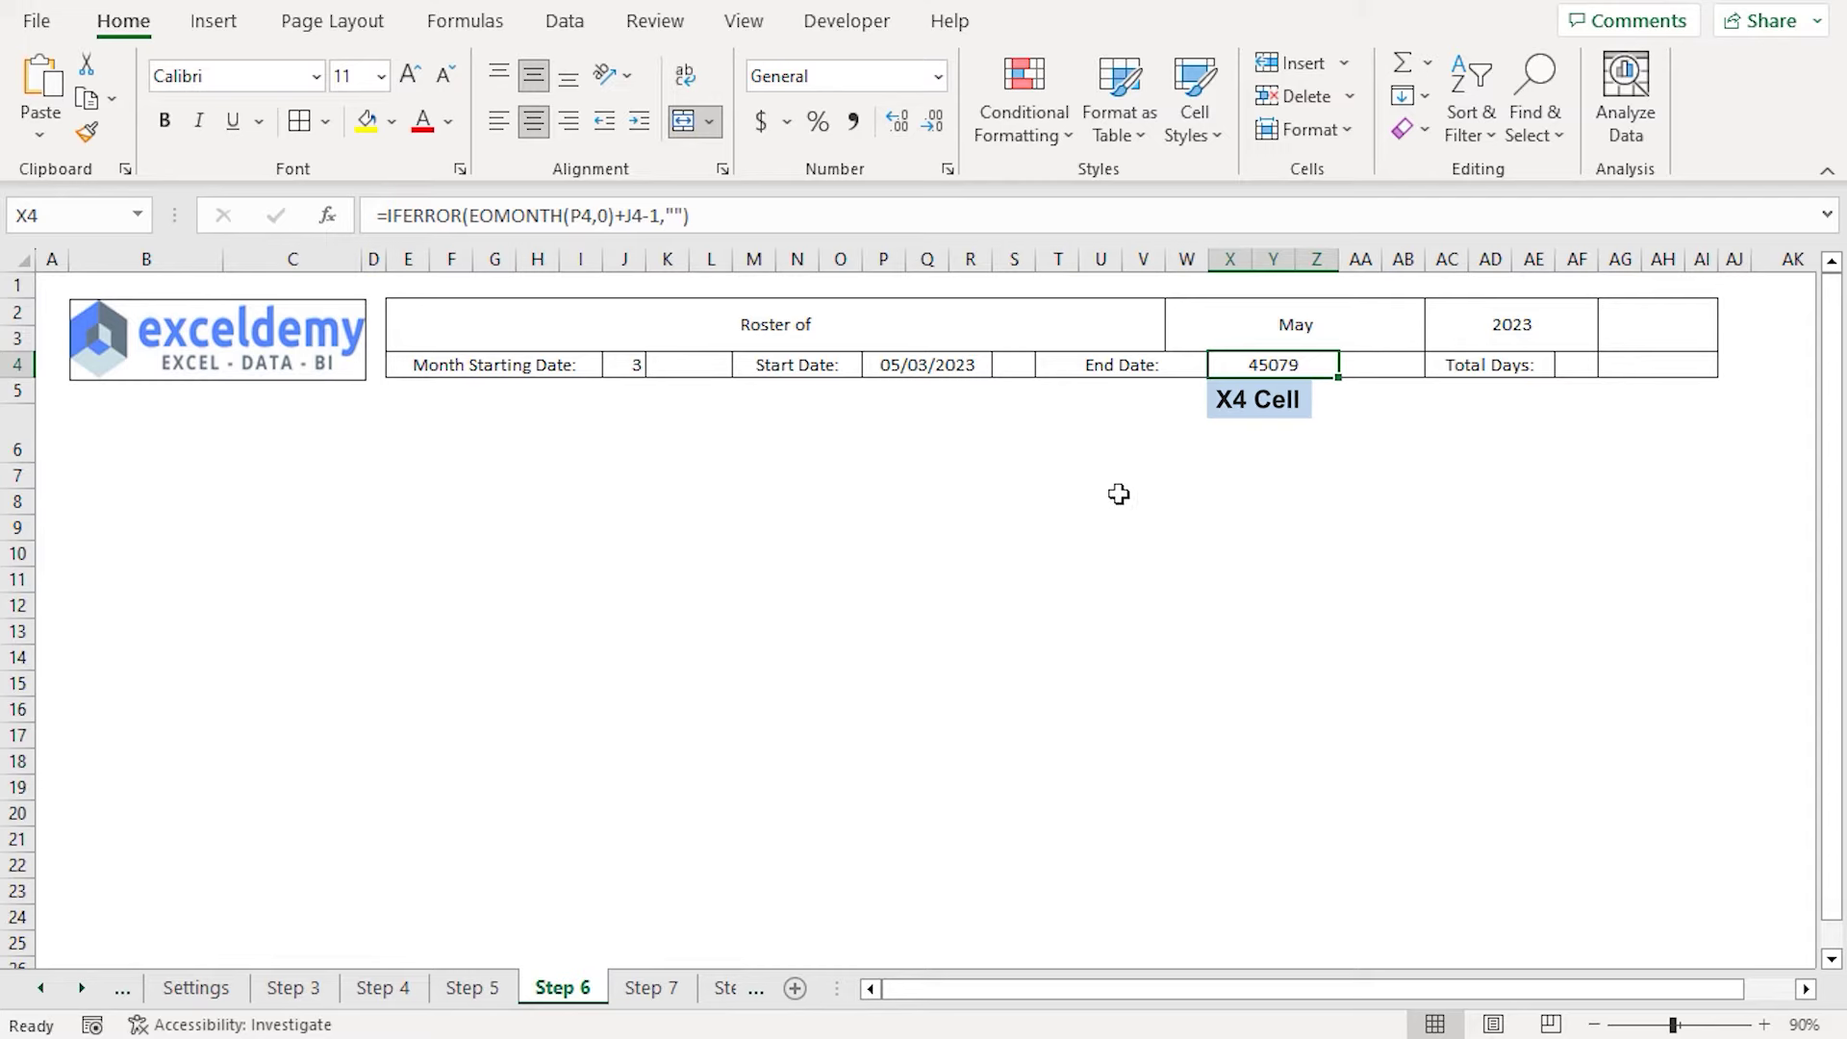
pyautogui.hotkey('ctrl', '1')
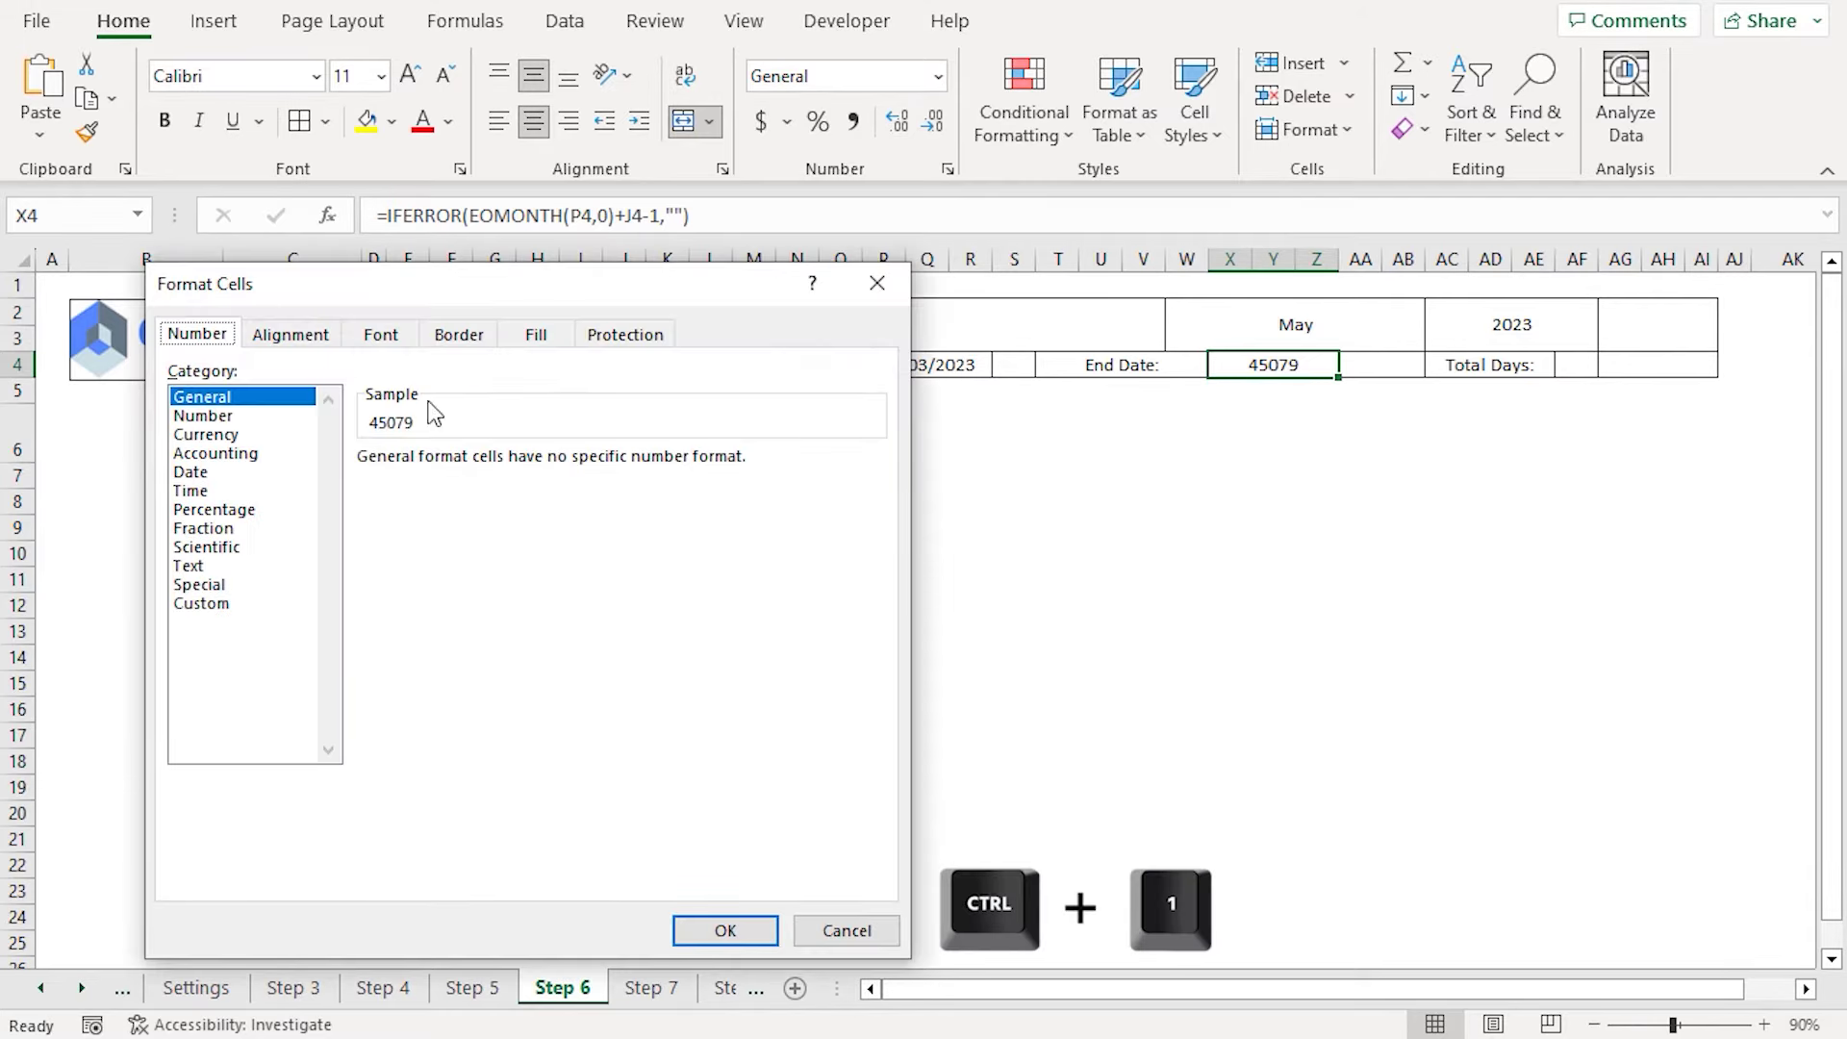
pyautogui.moveTo(385, 289); pyautogui.dragTo(448, 267)
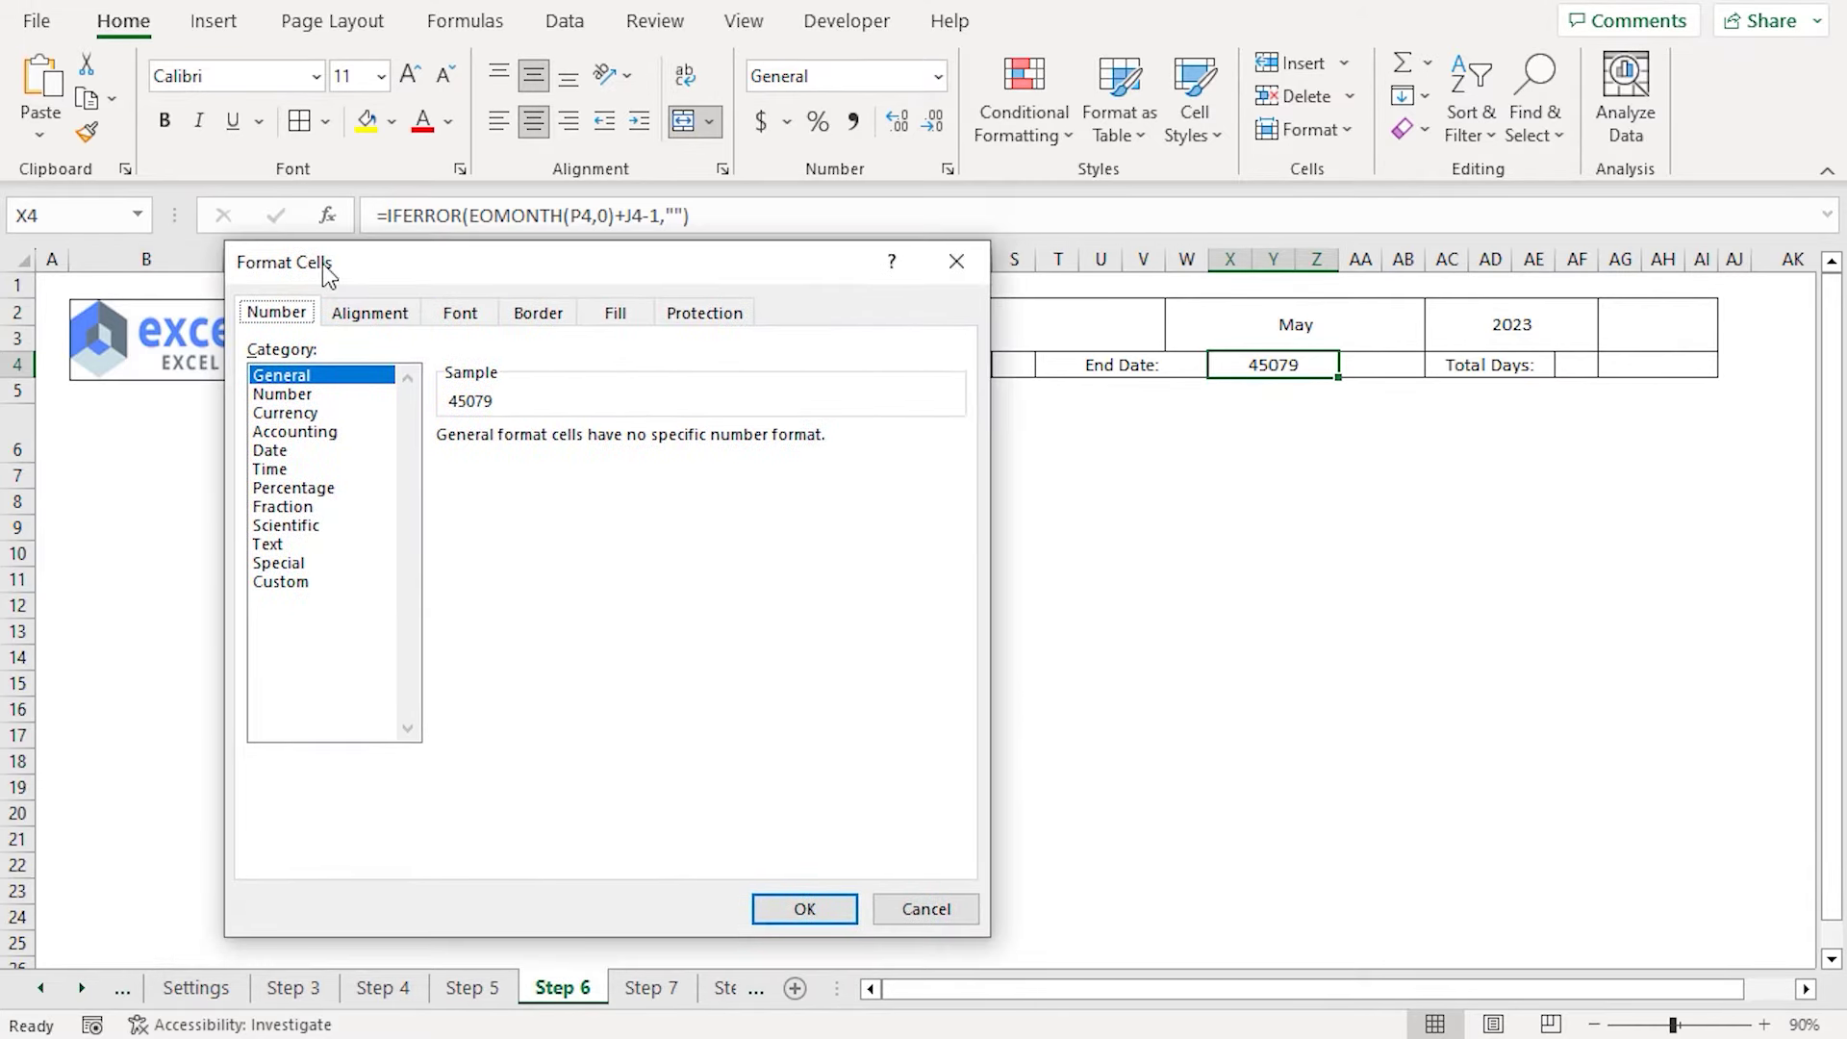
pyautogui.click(289, 581)
pyautogui.moveTo(948, 523); pyautogui.dragTo(955, 681)
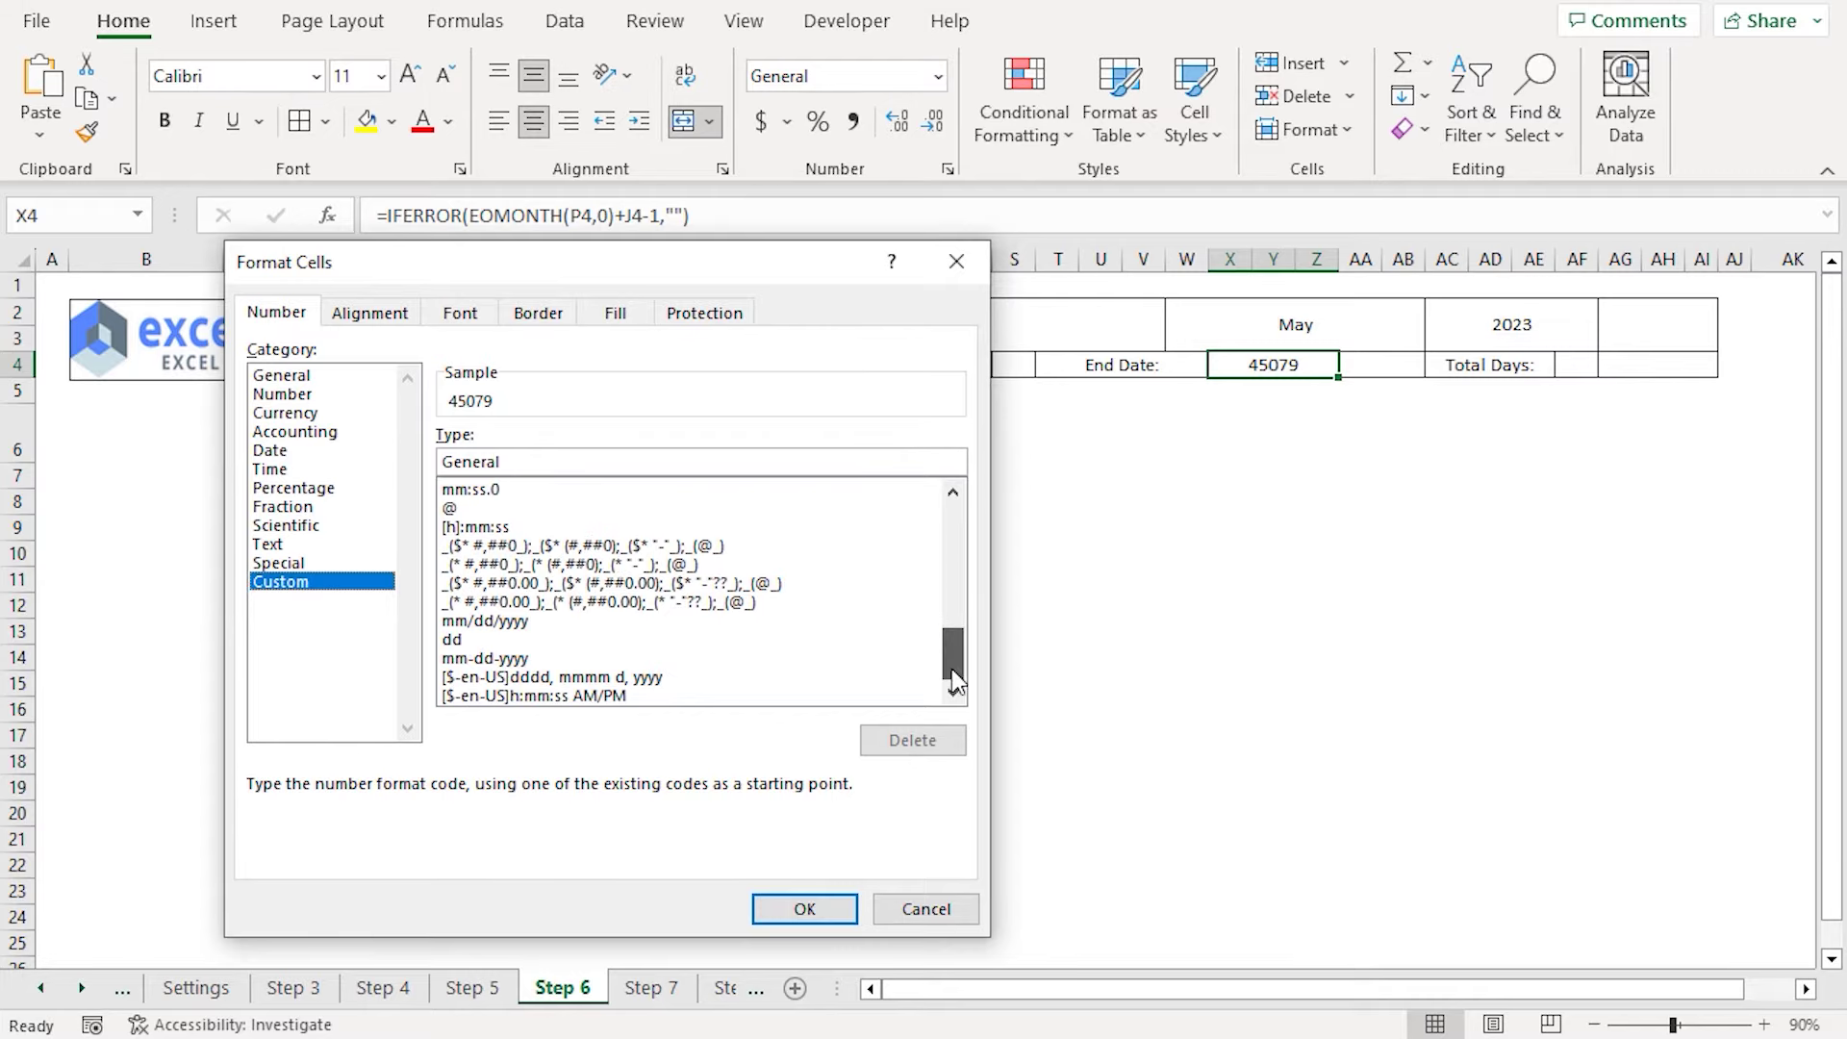
pyautogui.click(507, 660)
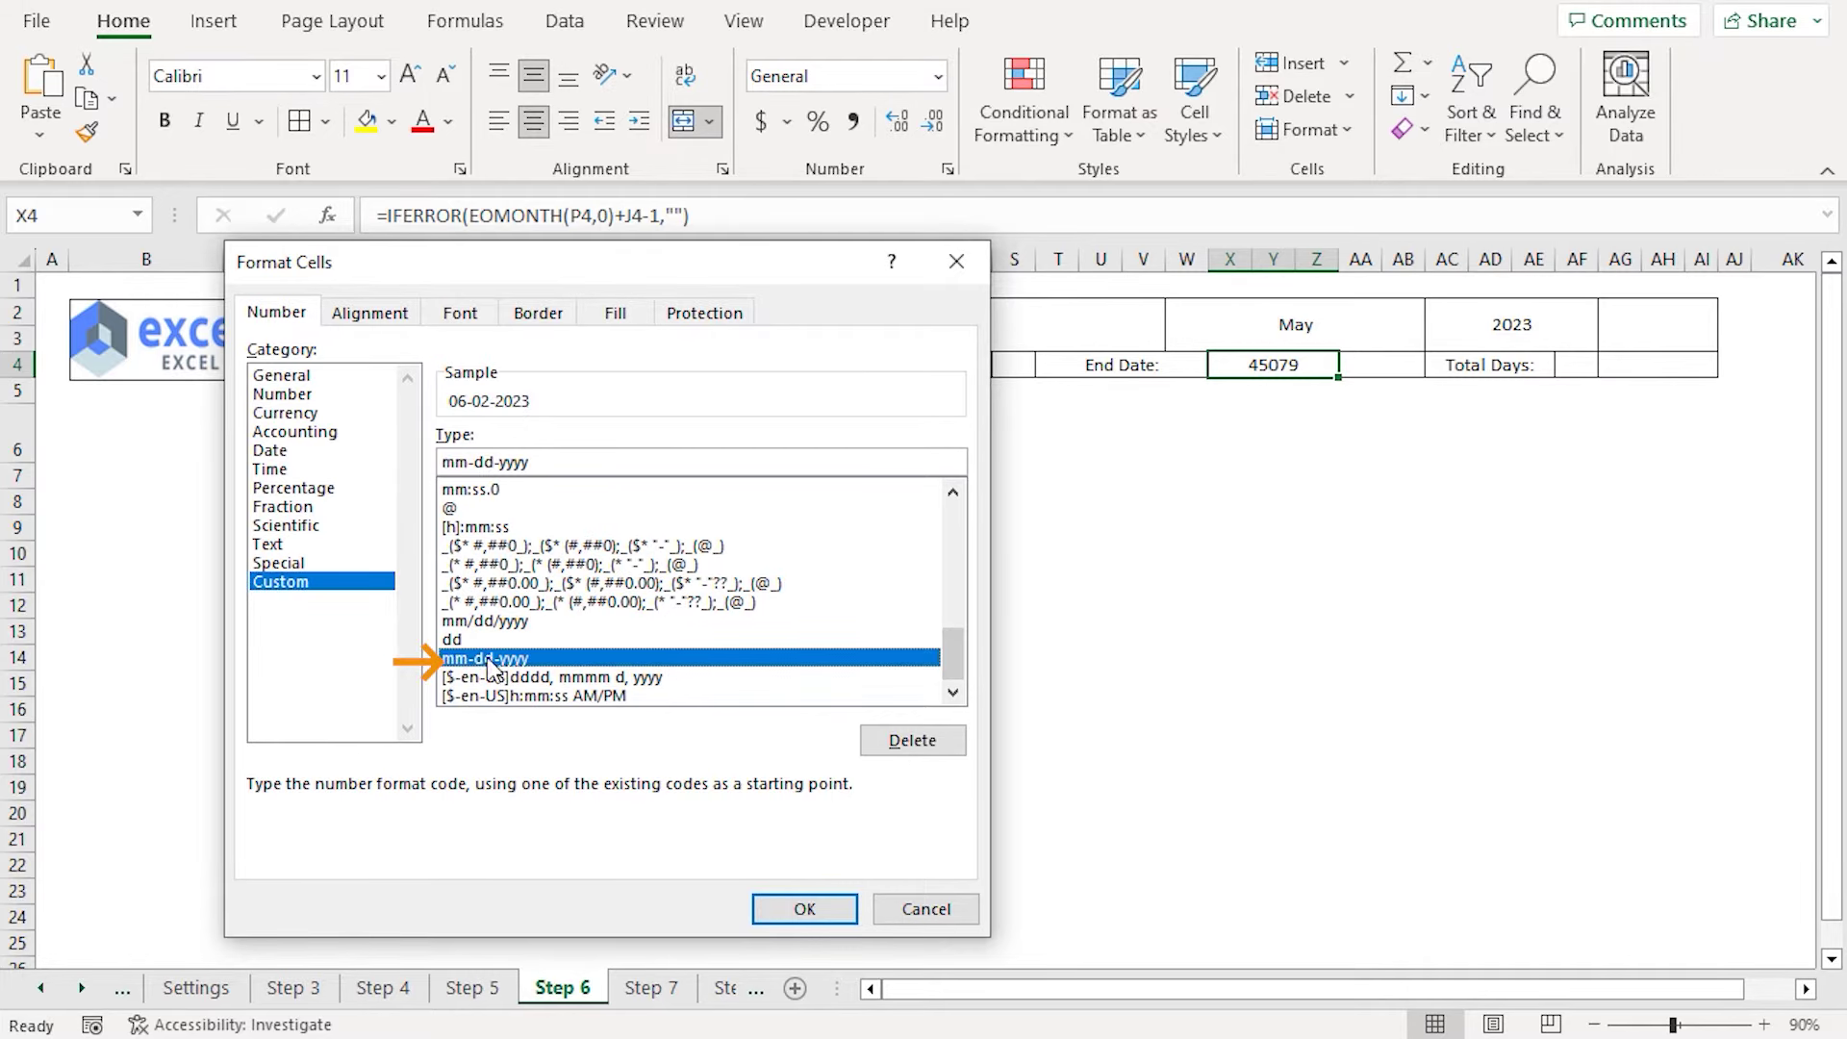
pyautogui.click(805, 912)
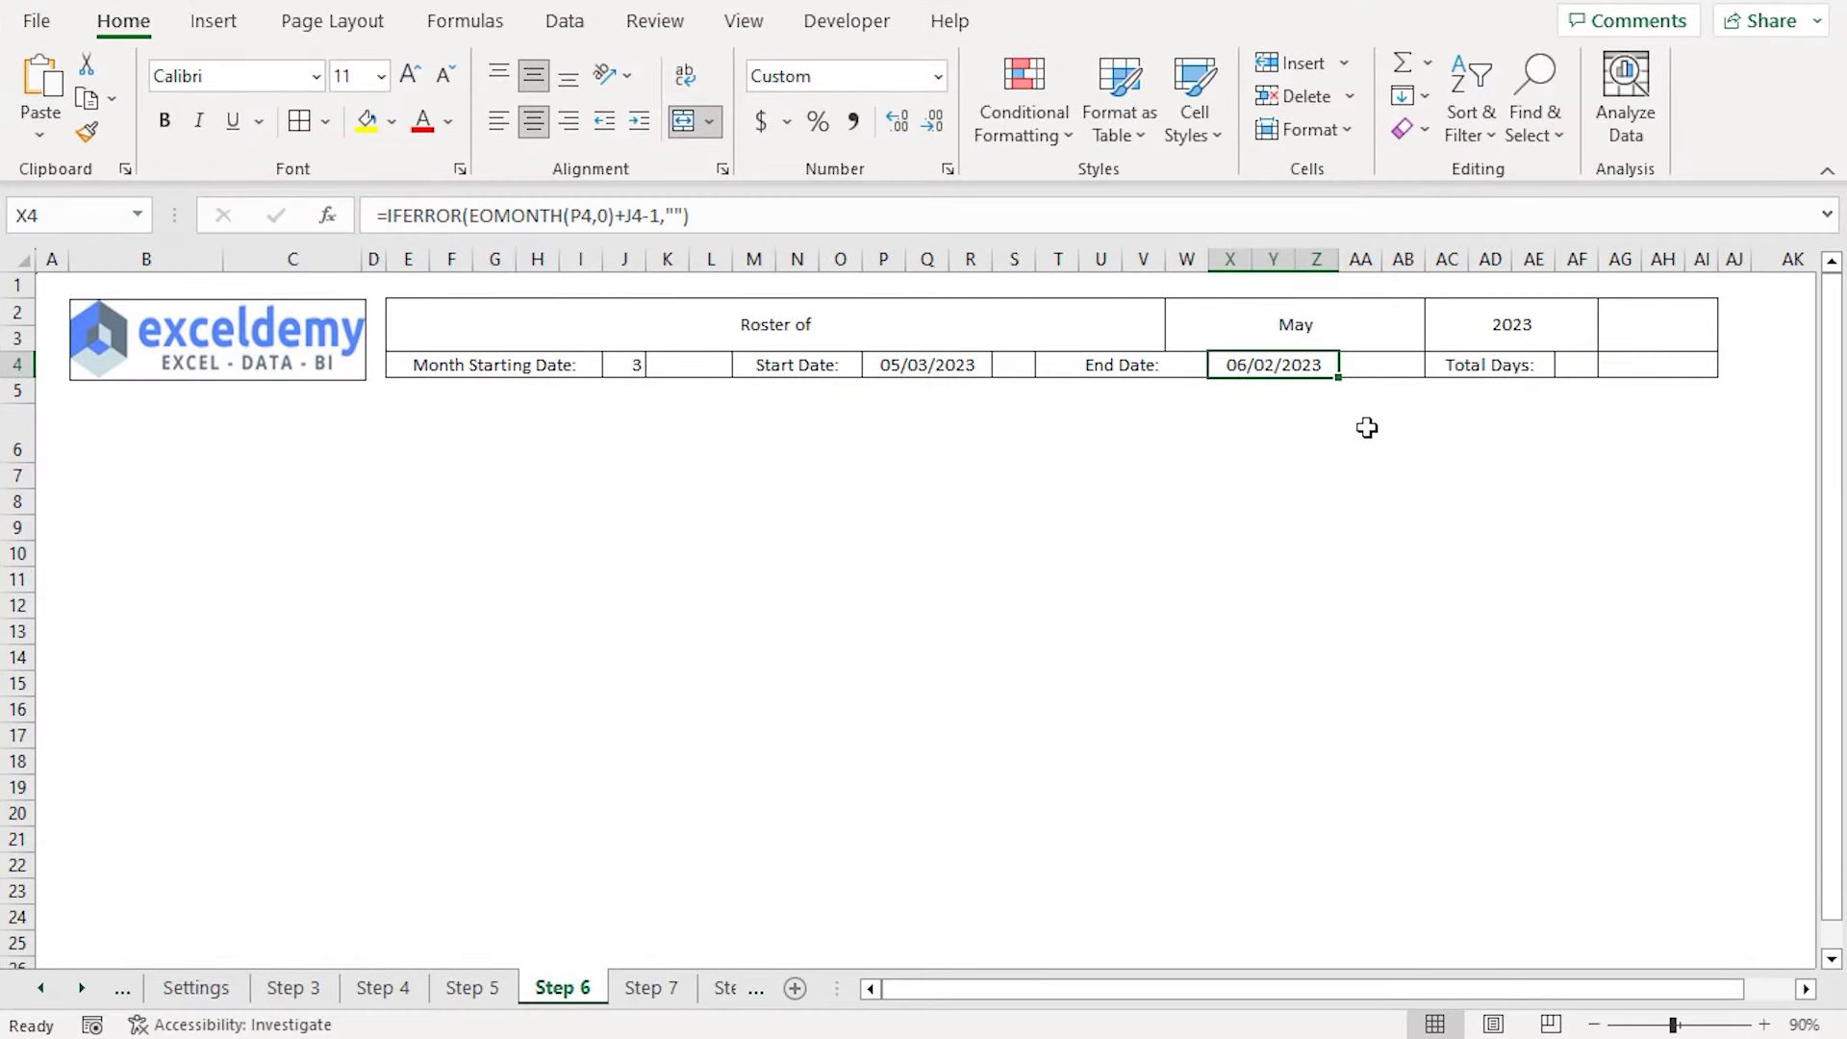
# Enter the Total Days formula =X4-P4+1 in cell AF4
pyautogui.click(1575, 366)
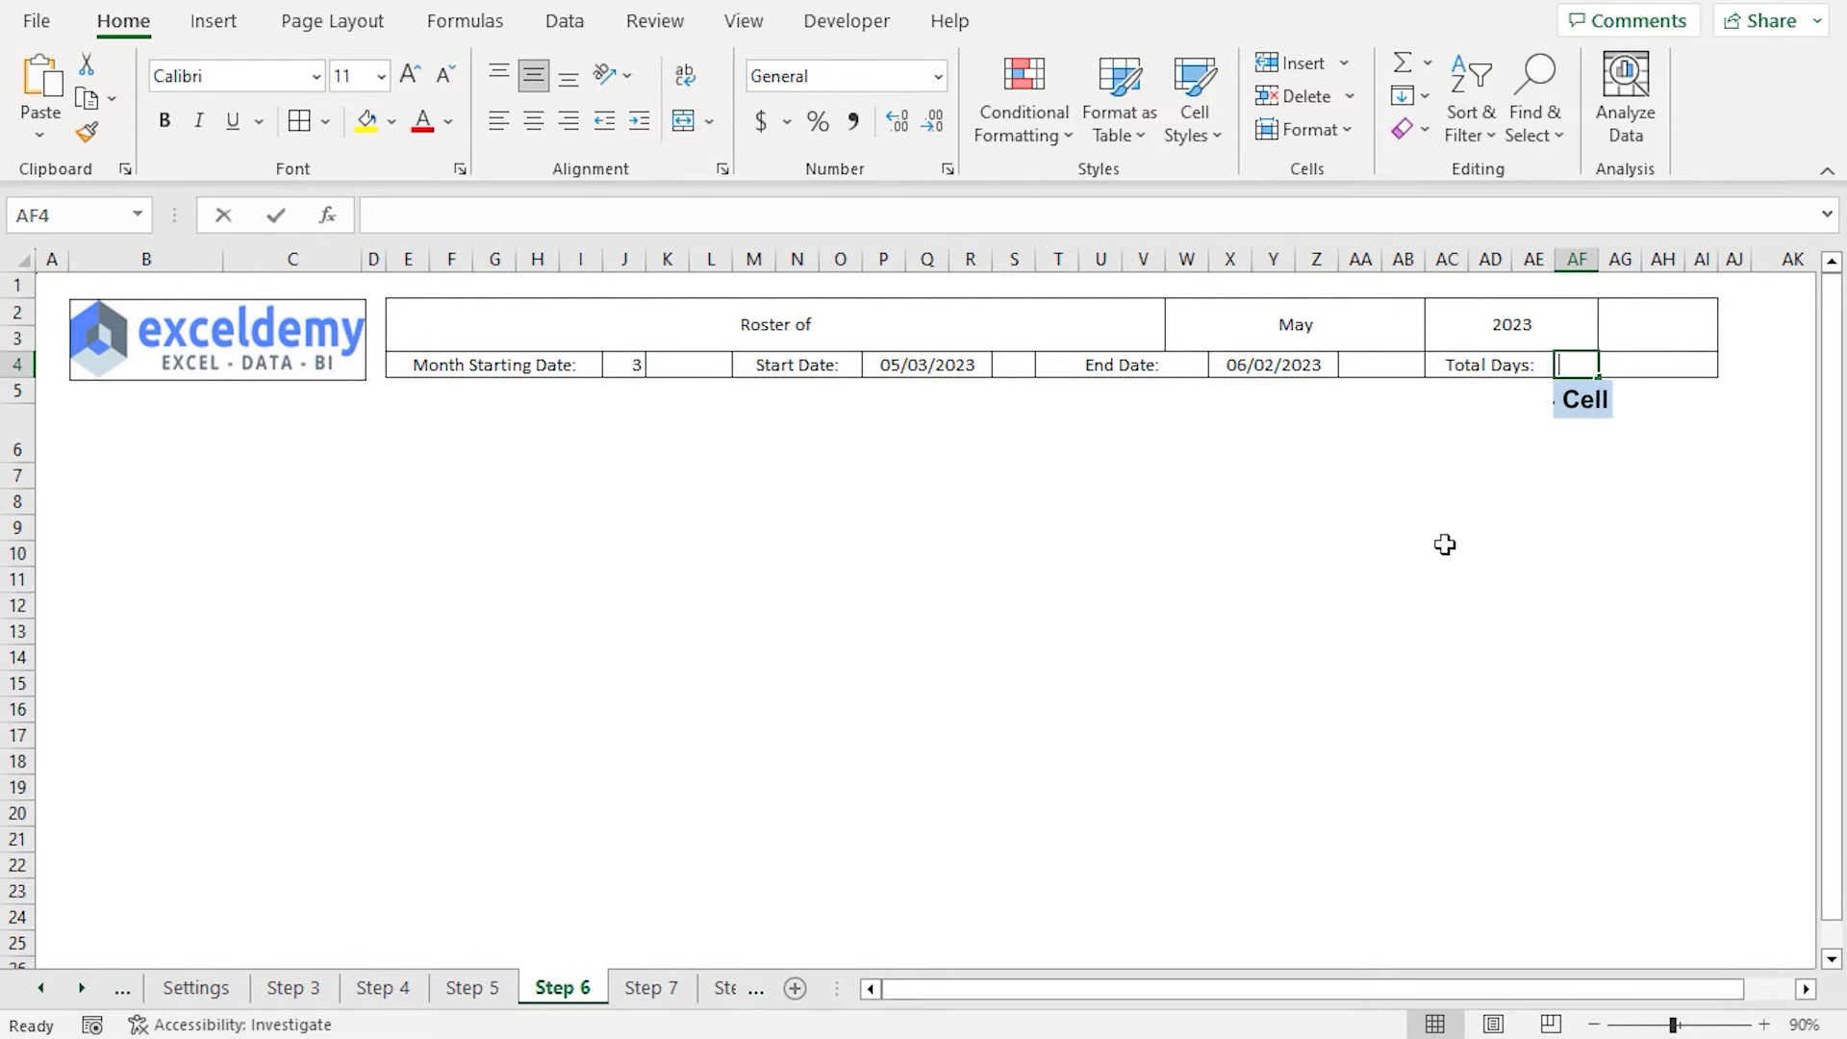
pyautogui.write('=X4-')
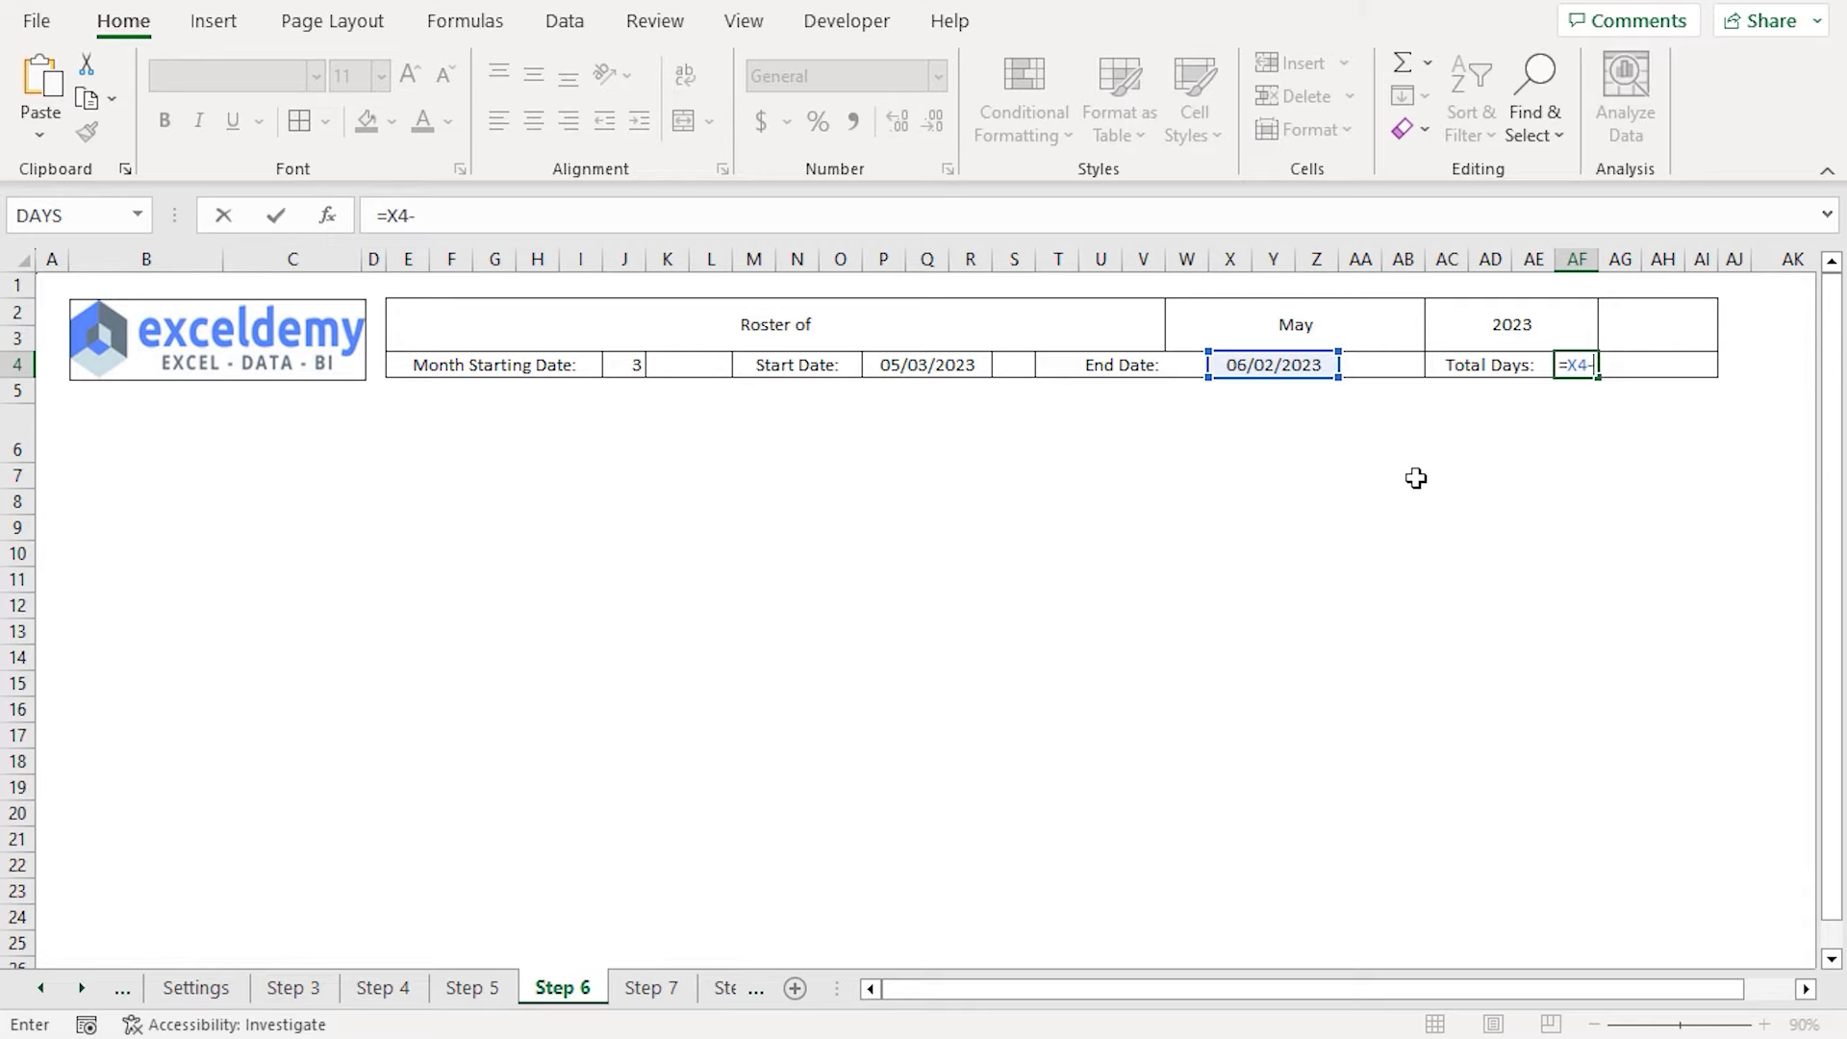
pyautogui.write('P4+1')
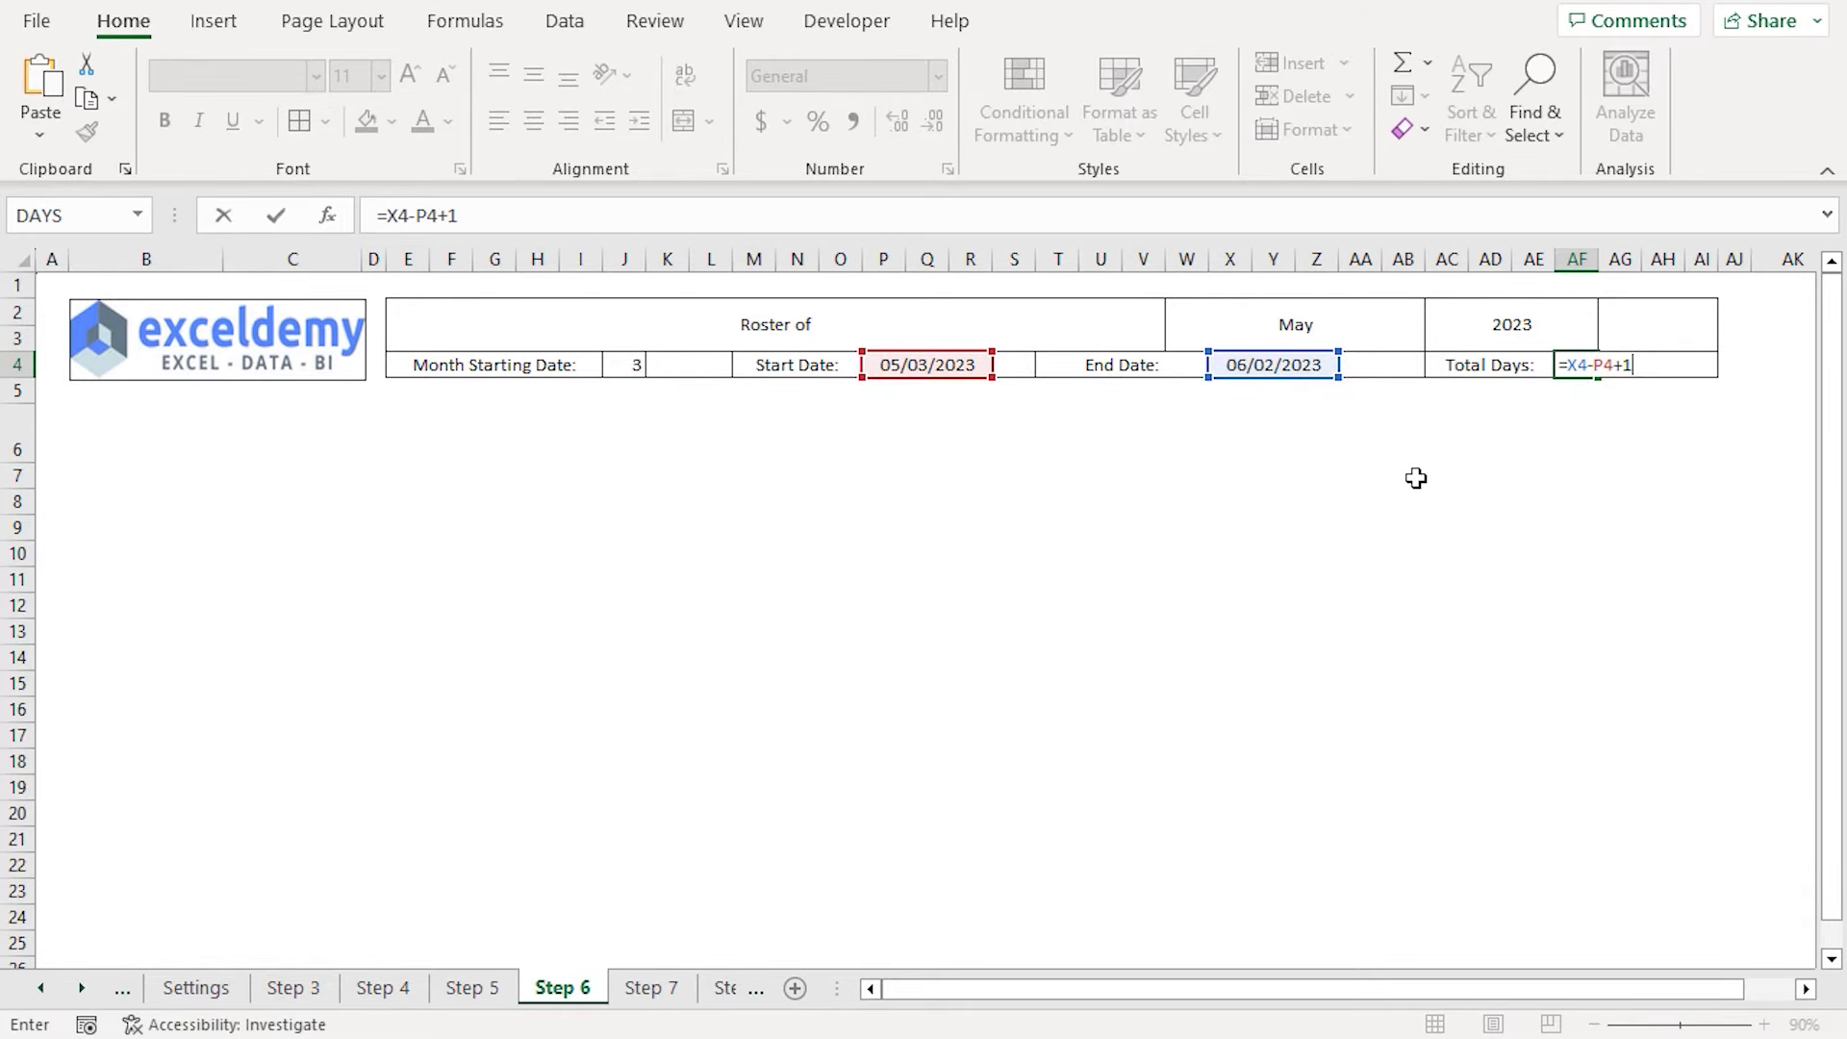
pyautogui.press('Return')
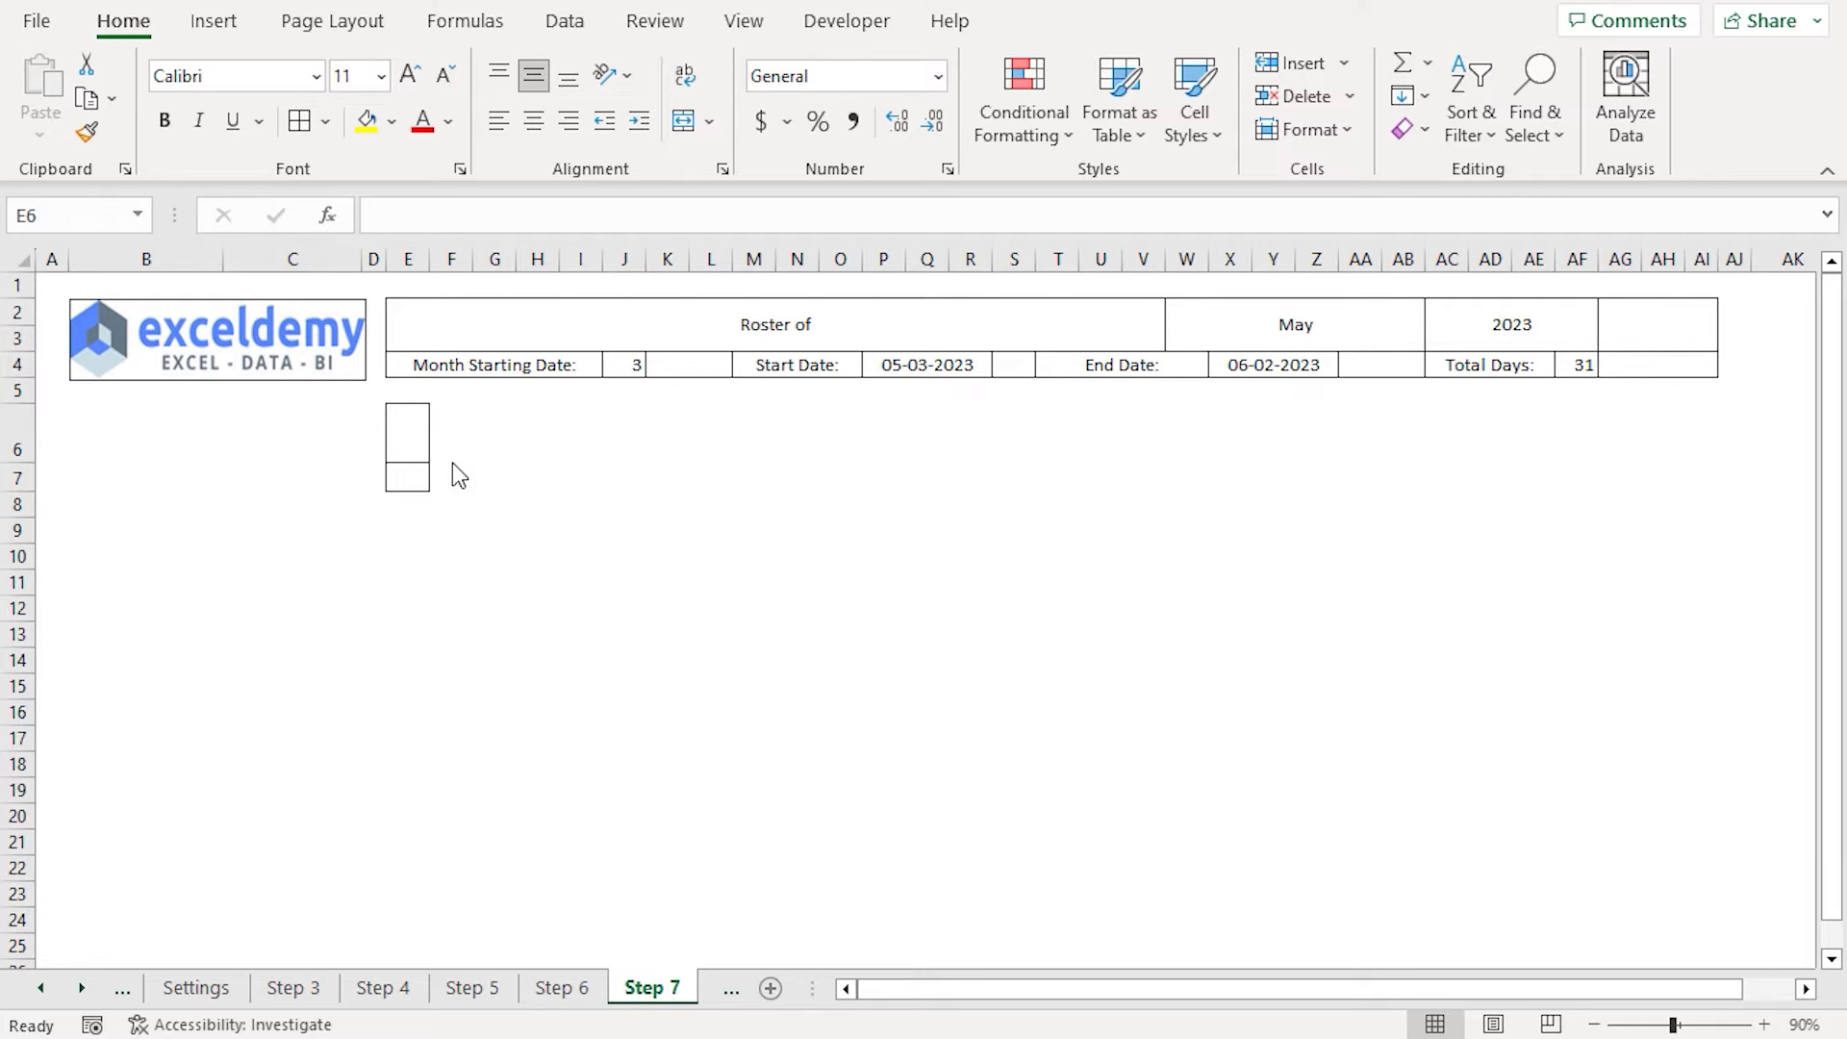
# Enter the formula =P4 in cell E7 to start the date row from the Start Date
pyautogui.click(414, 478)
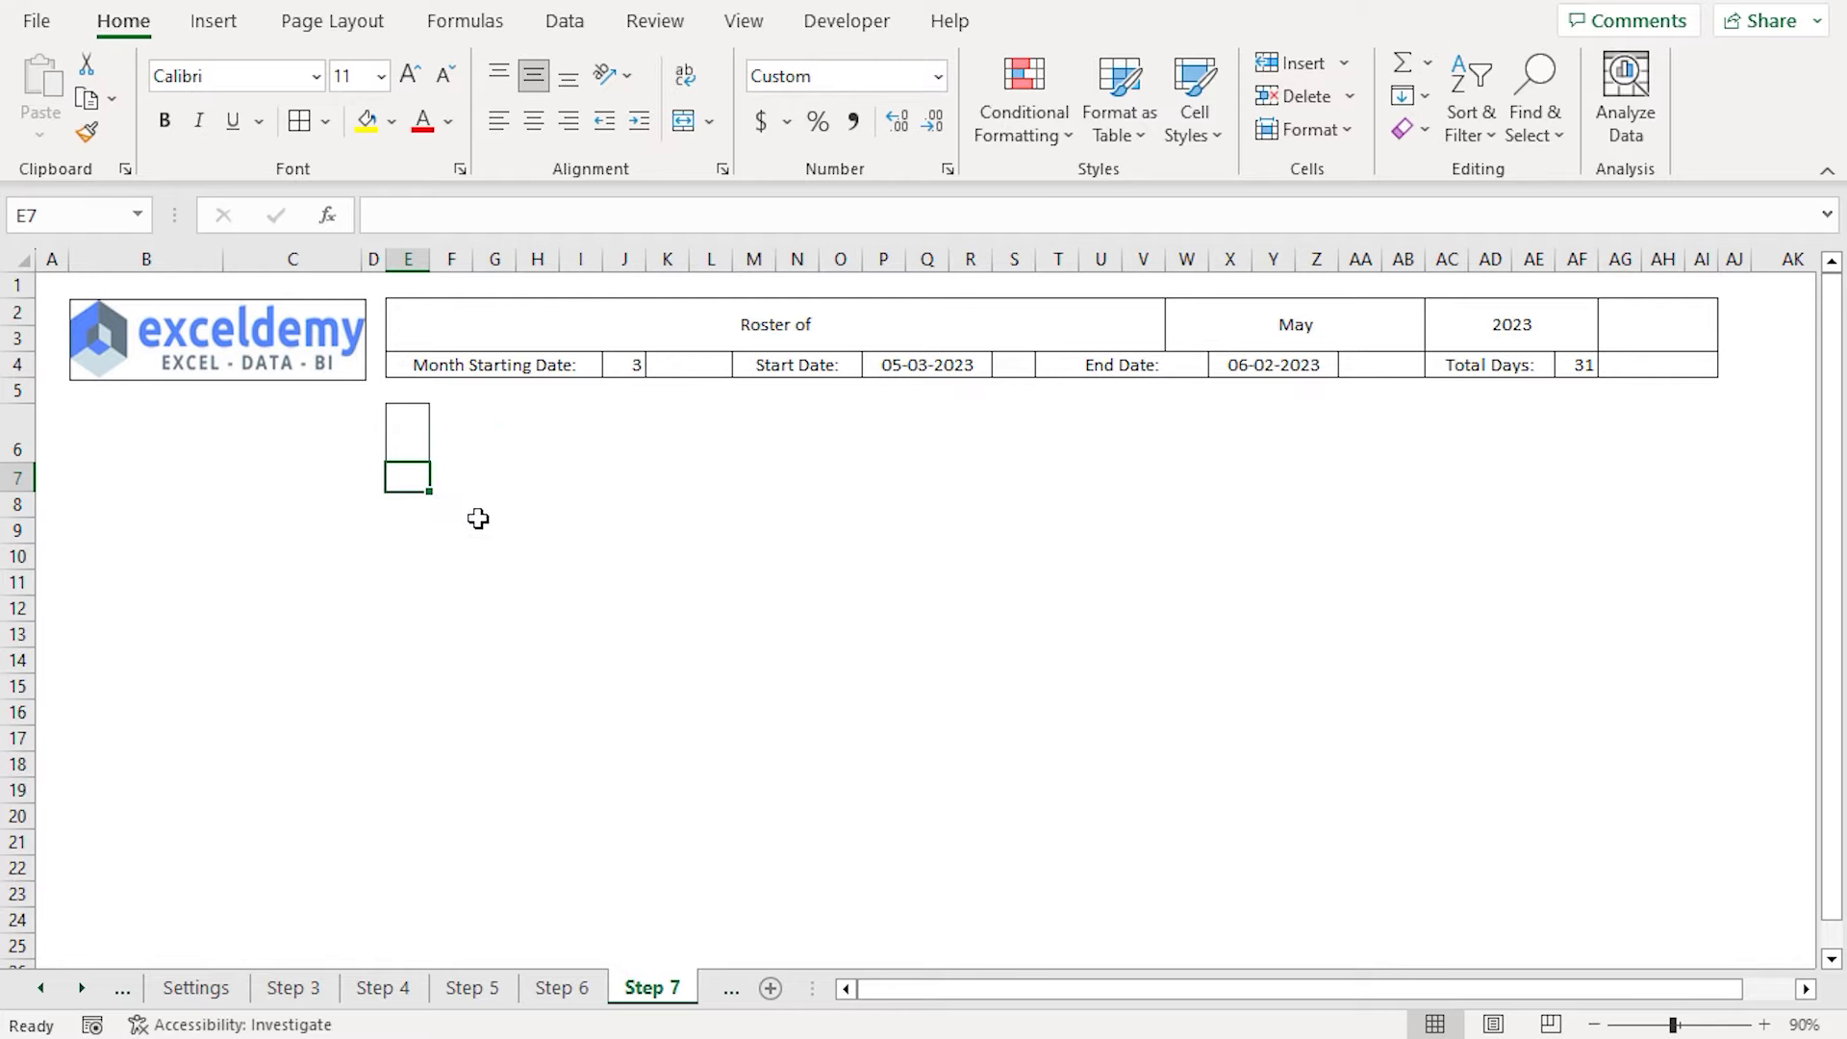
pyautogui.write('=')
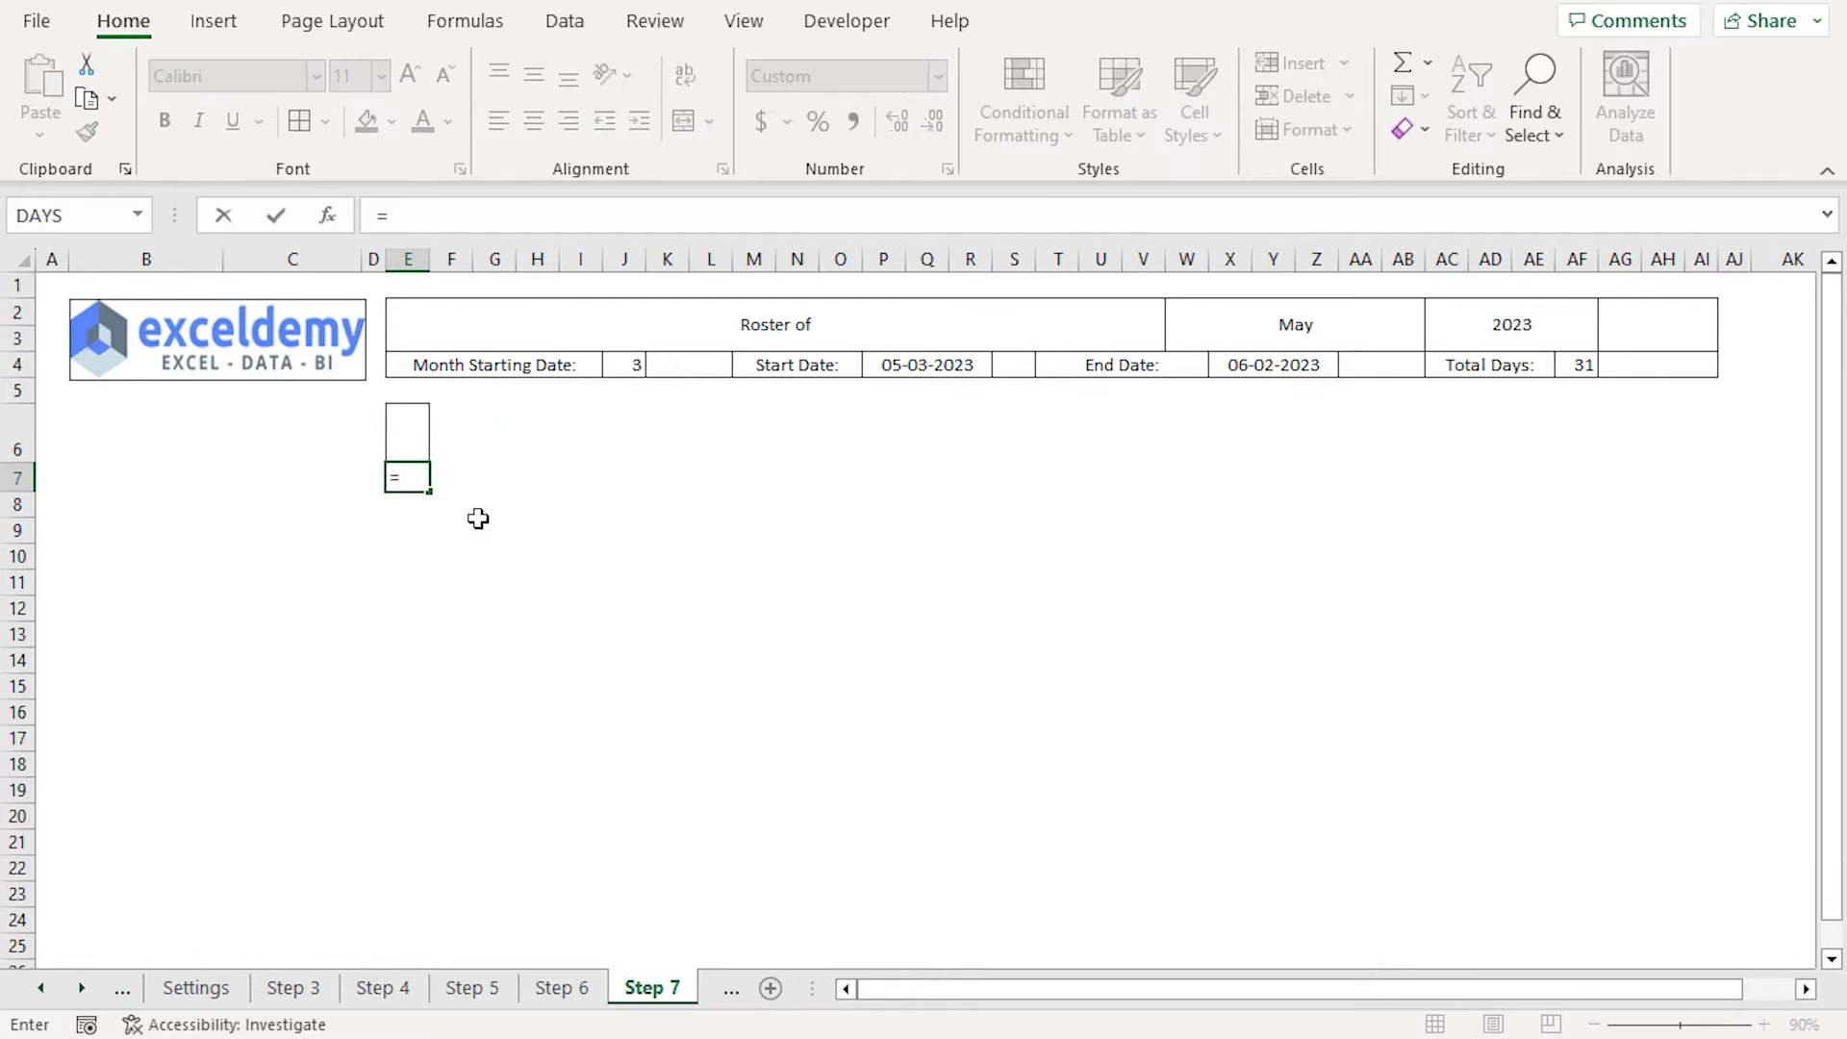
pyautogui.click(904, 366)
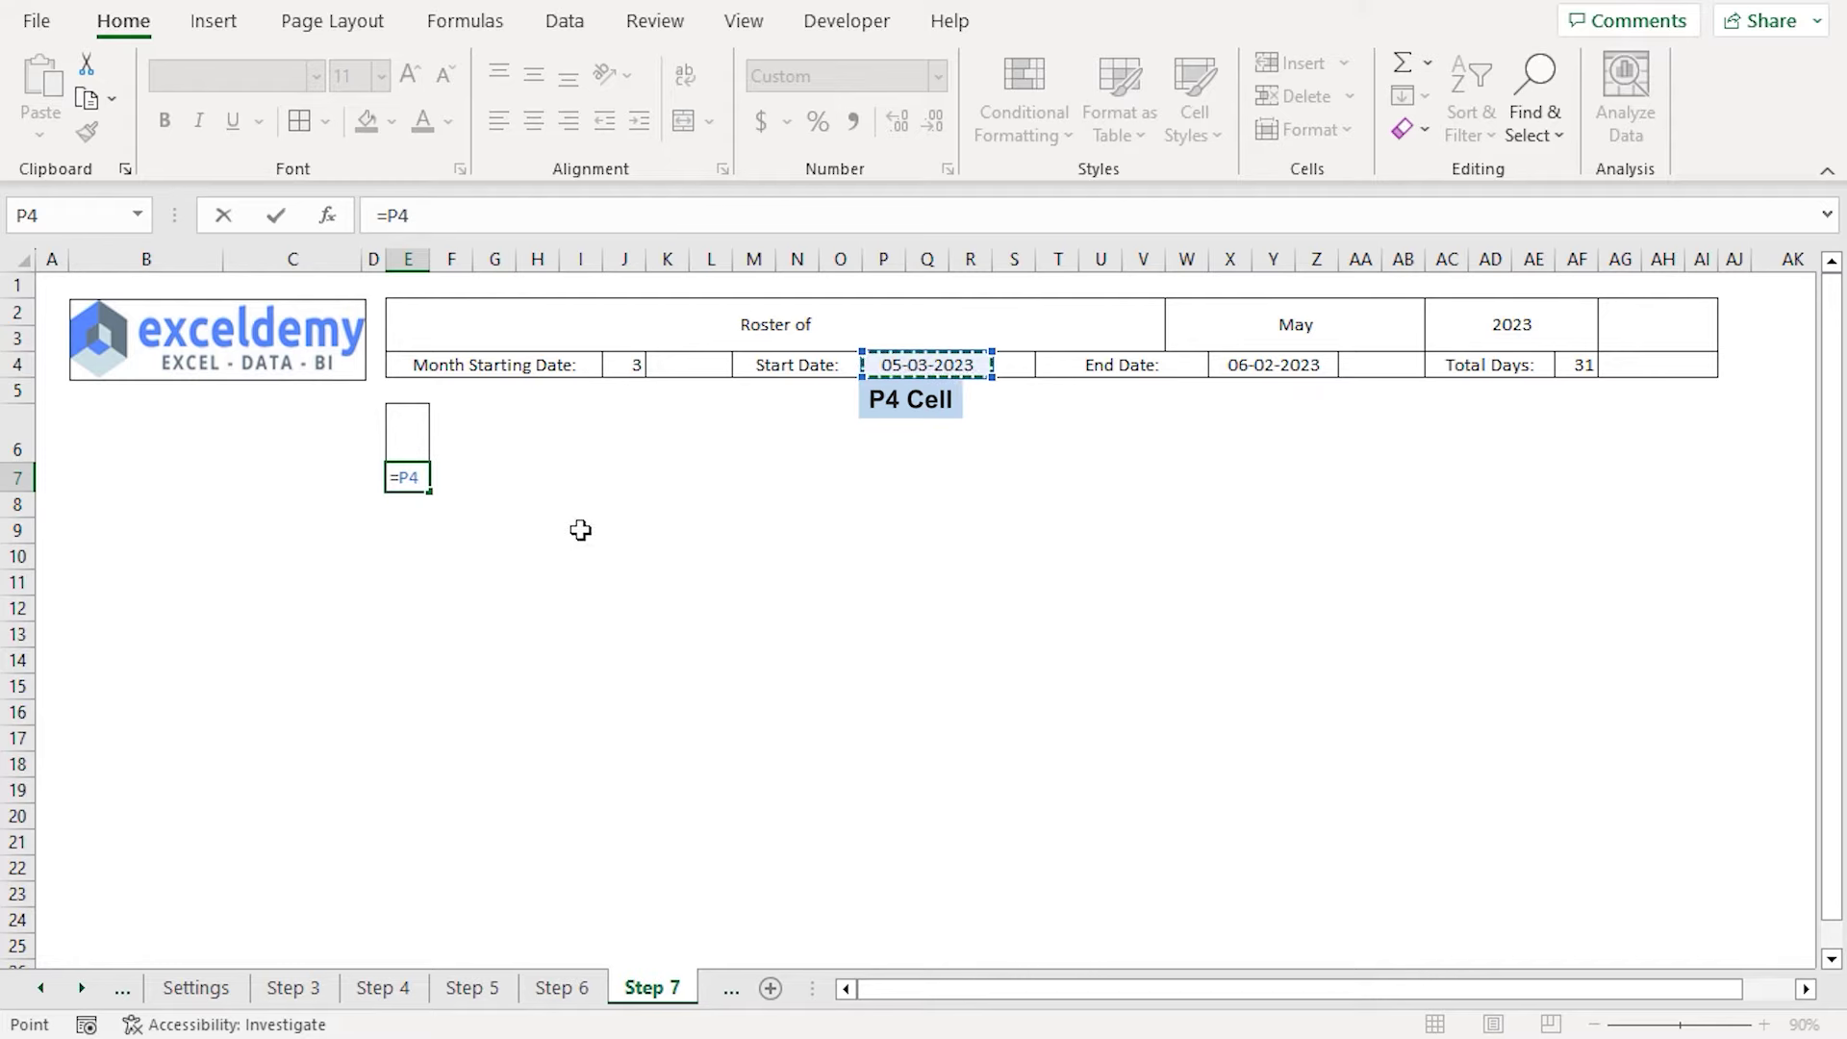
pyautogui.press('Return')
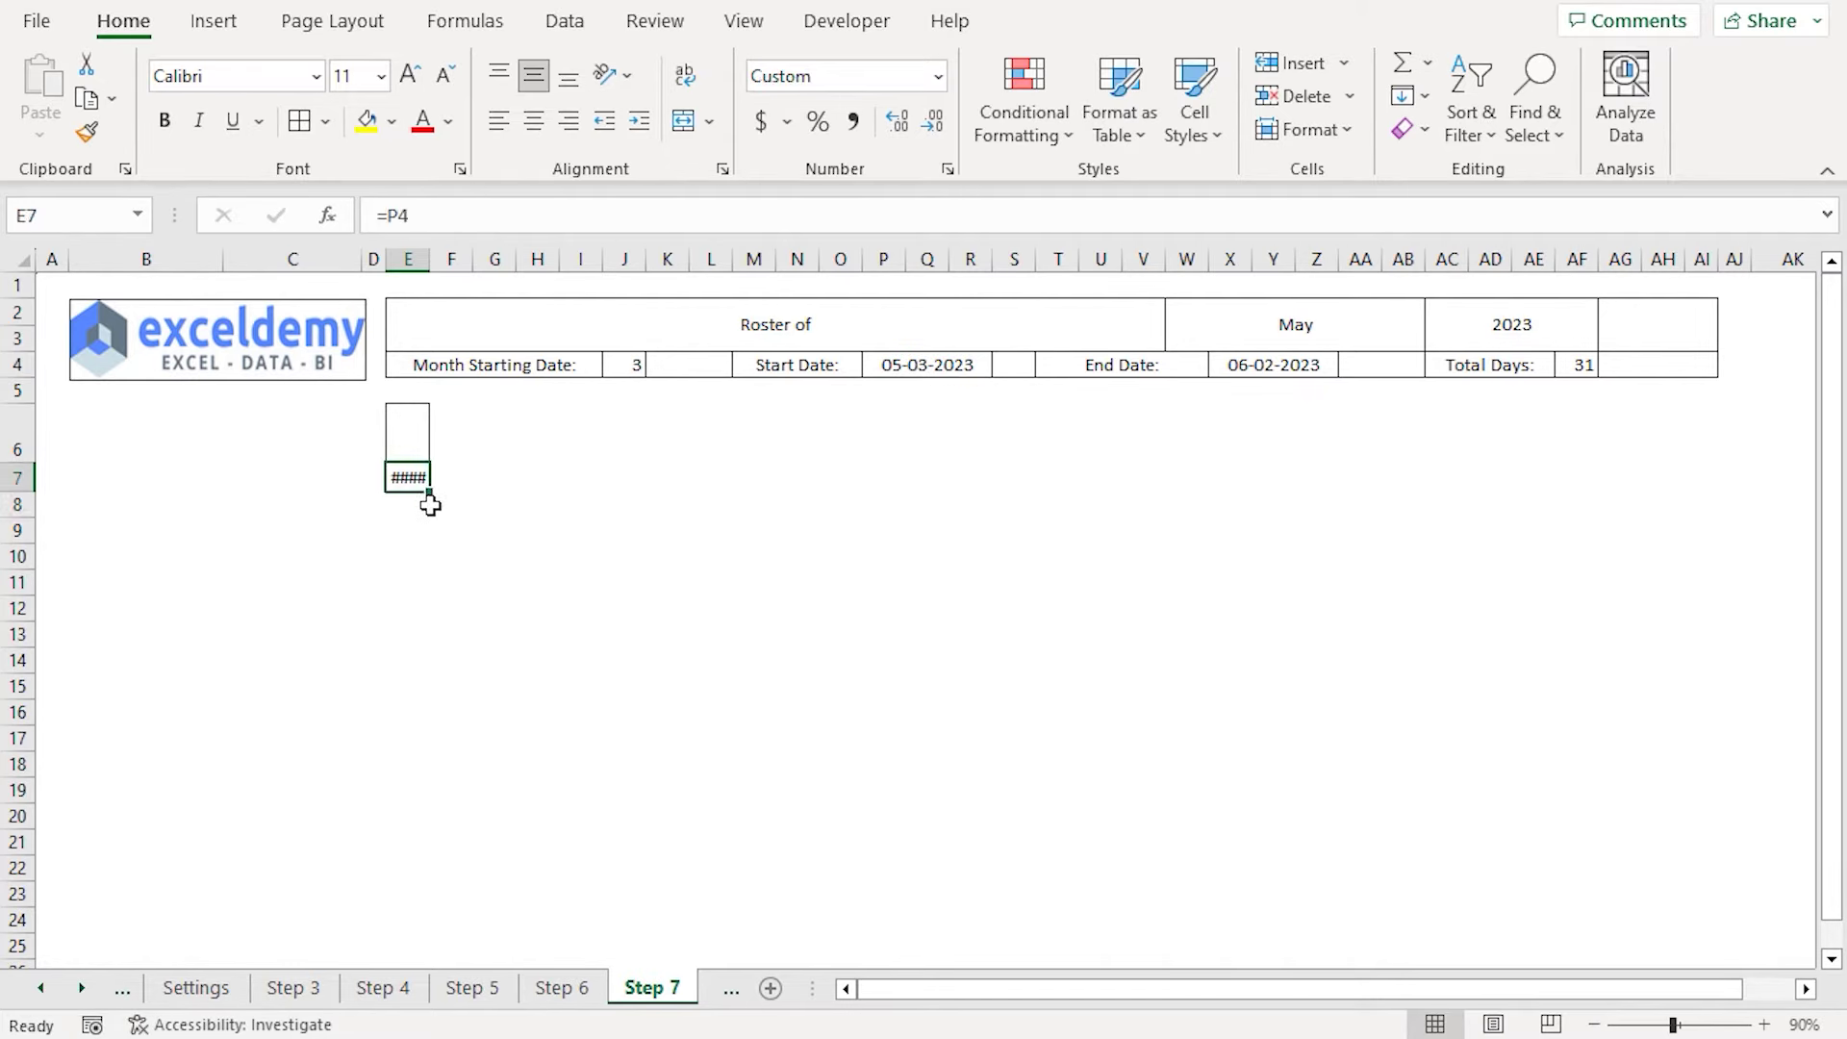
# Apply the custom number format dd to cell E7
pyautogui.hotkey('ctrl', '1')
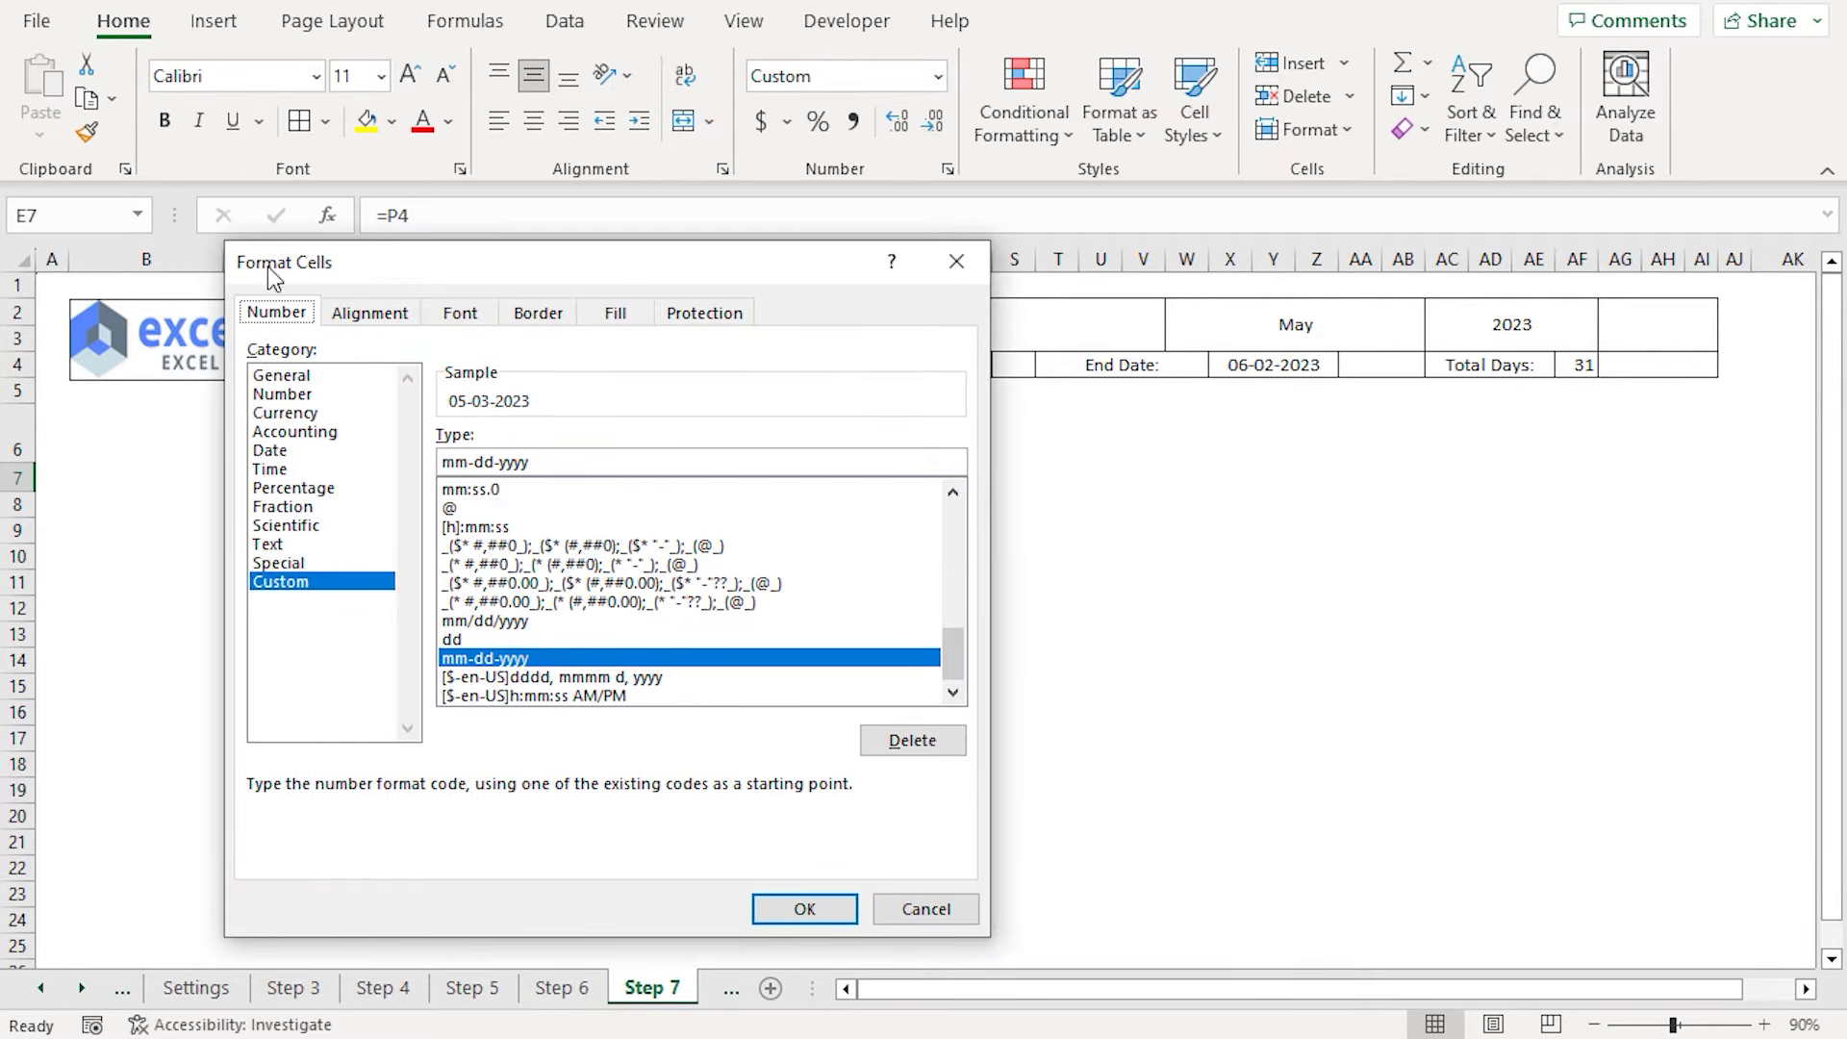
pyautogui.click(487, 637)
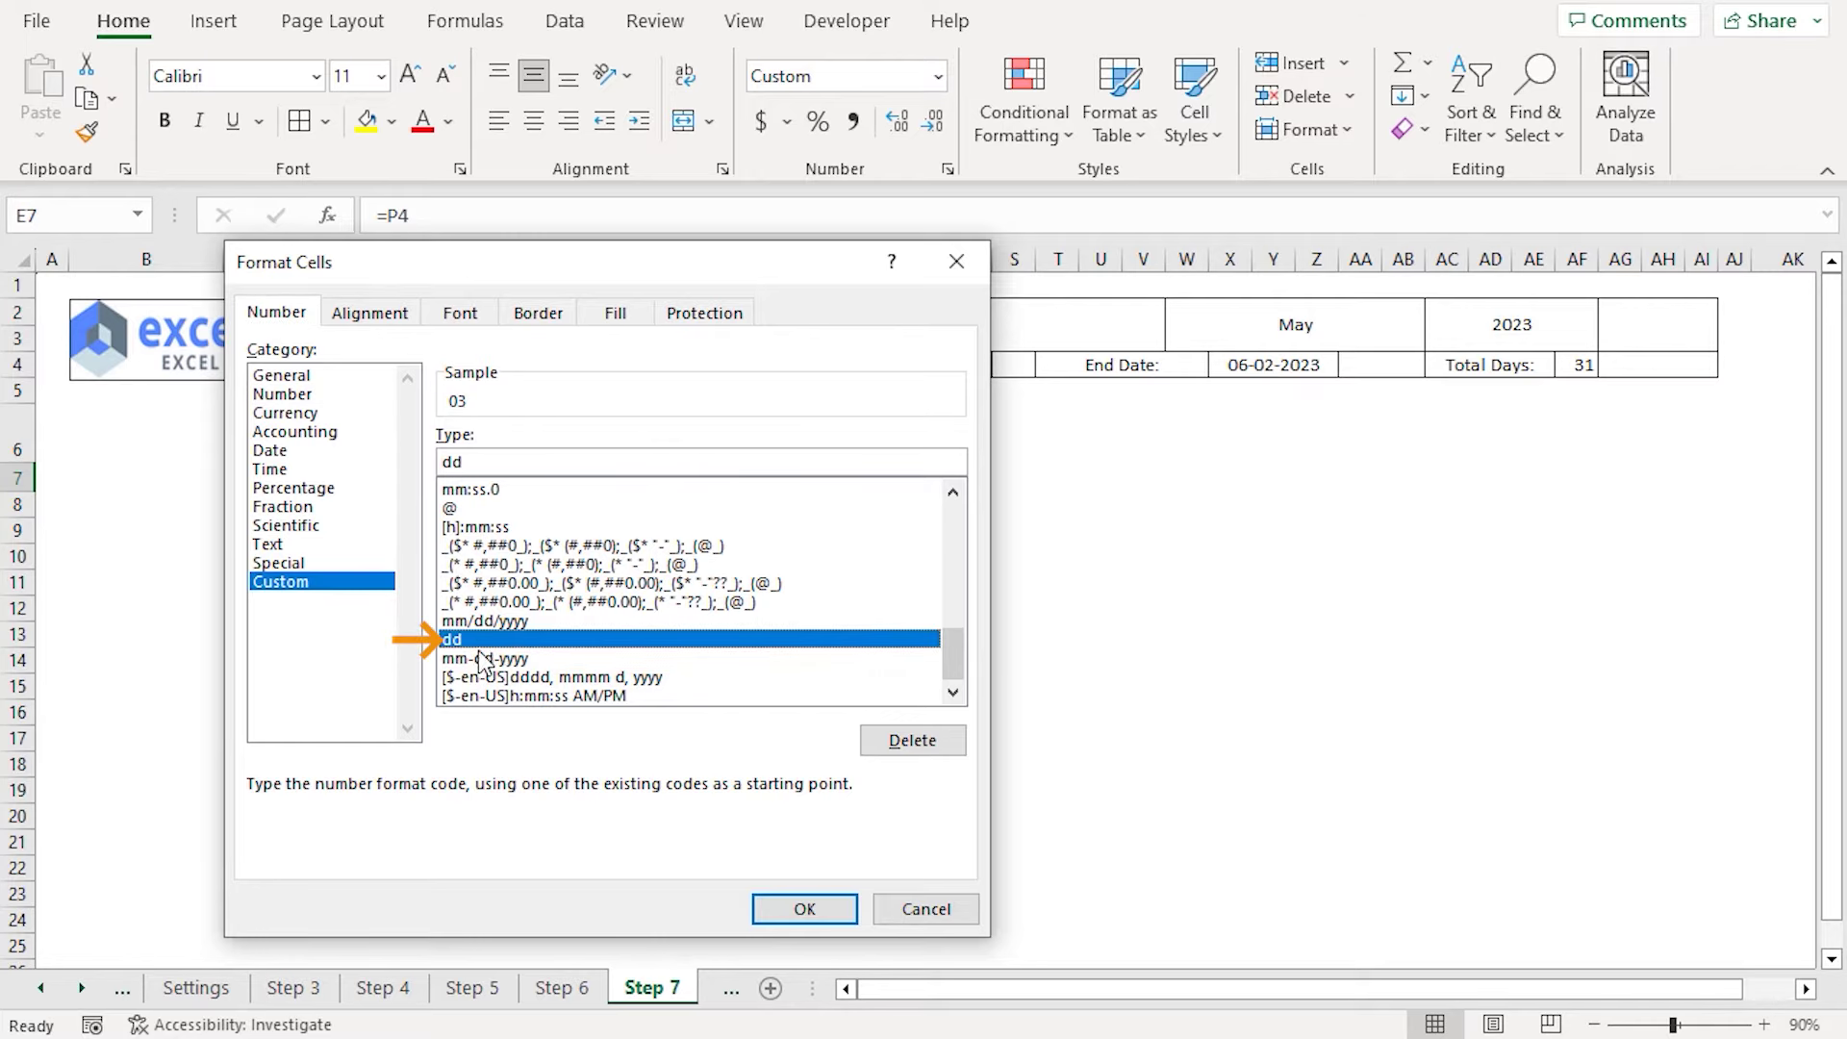
pyautogui.click(802, 911)
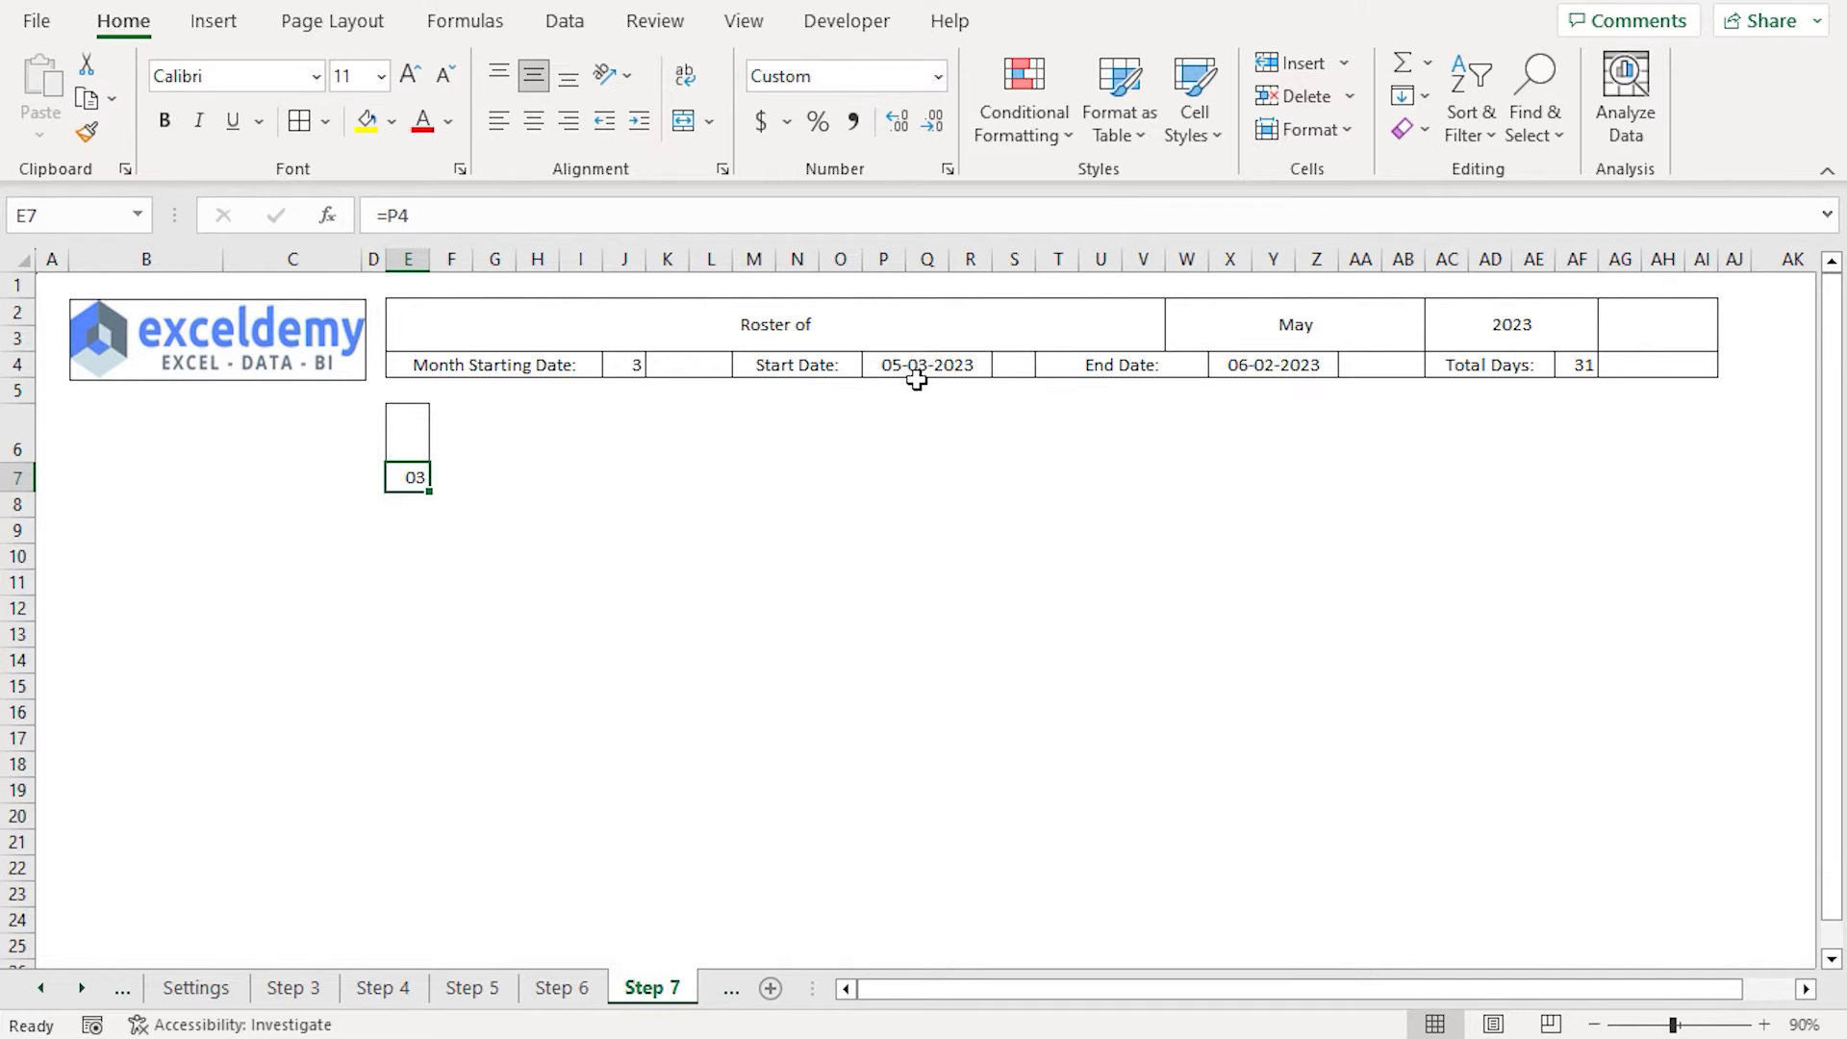
# Enter the next-day formula =IF(E7>=$X$4,"",E7+1) in cell F7
pyautogui.click(447, 478)
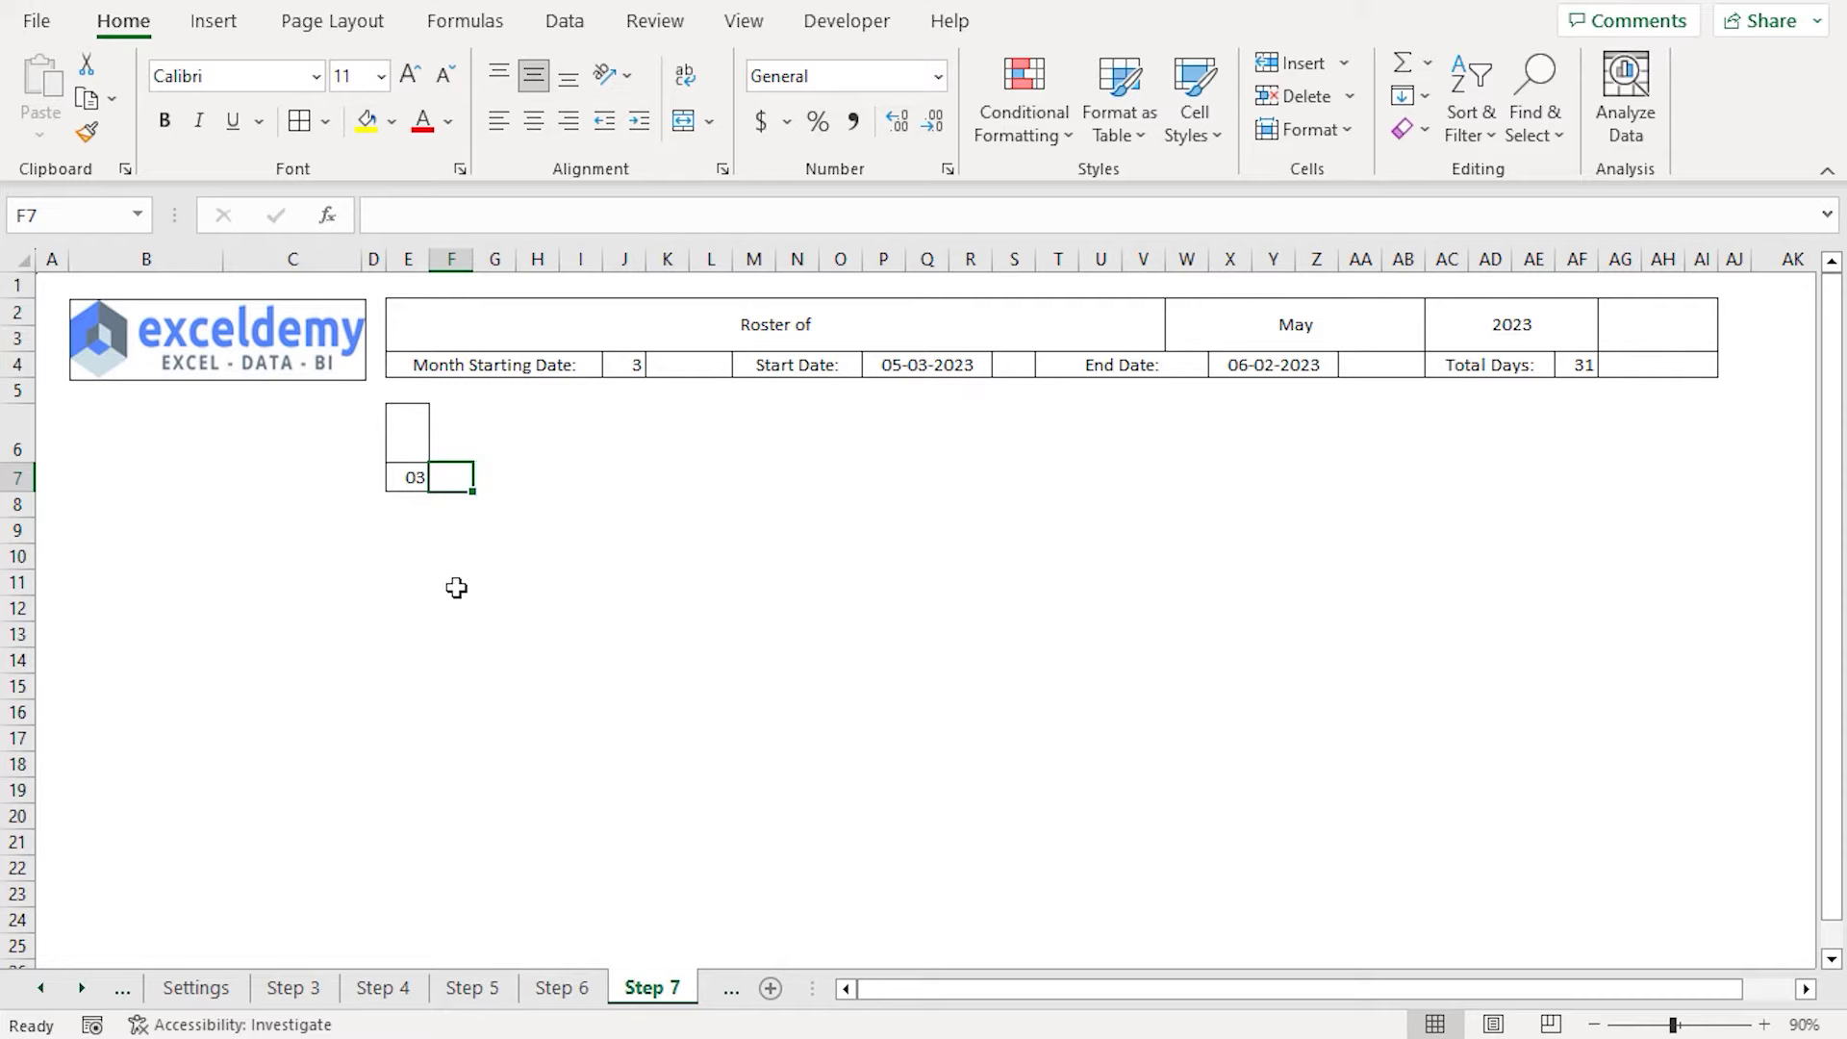
pyautogui.write('=if')
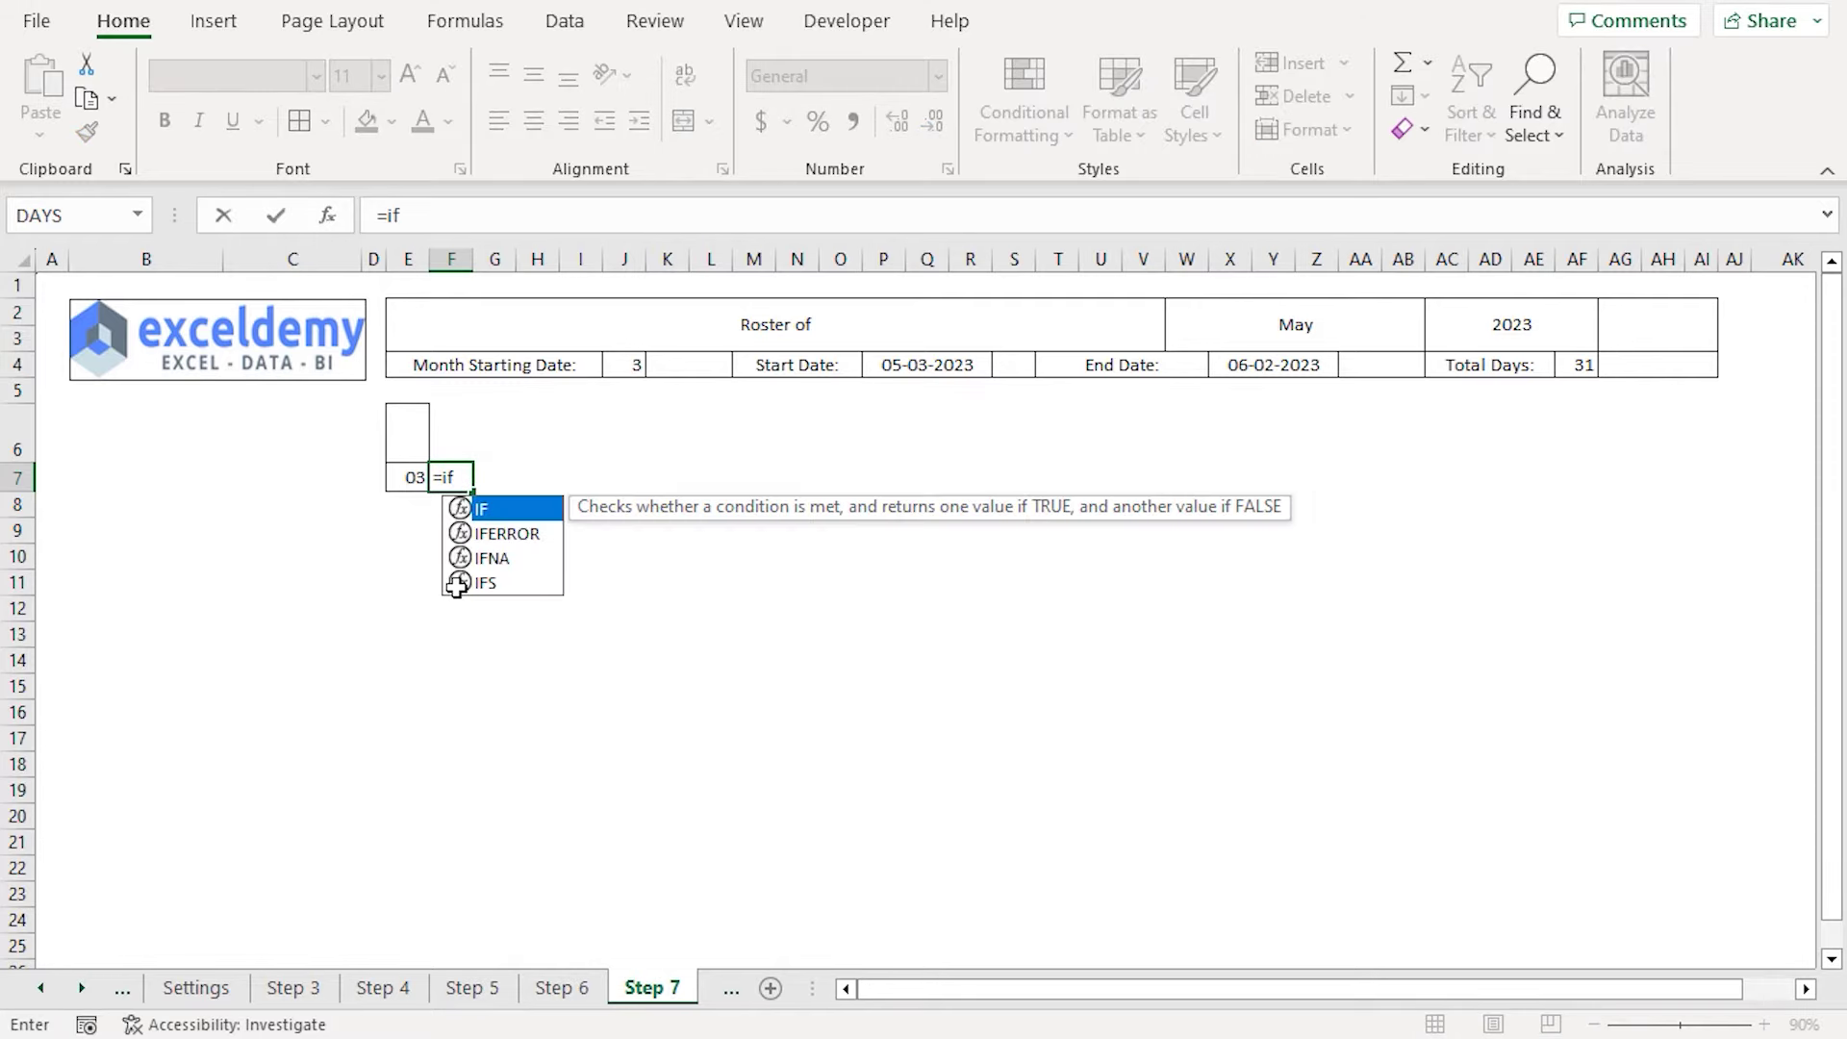
pyautogui.press('Tab')
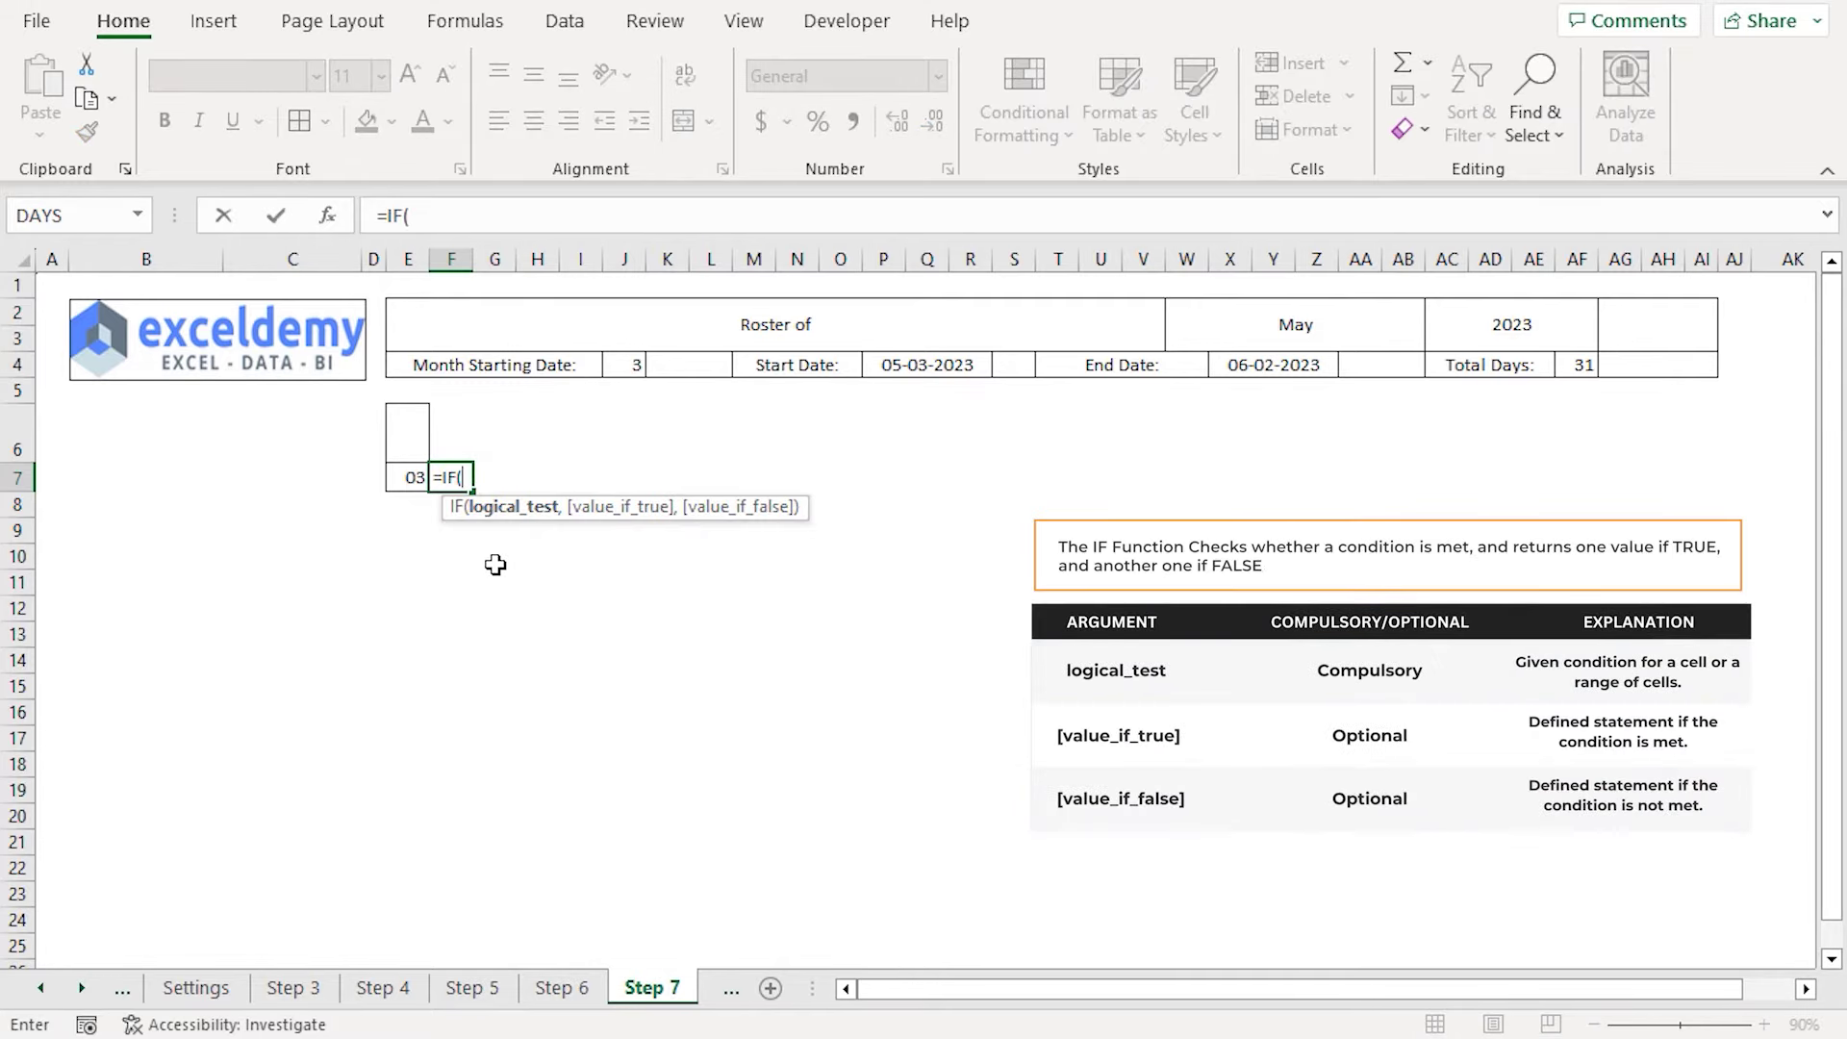
pyautogui.click(412, 477)
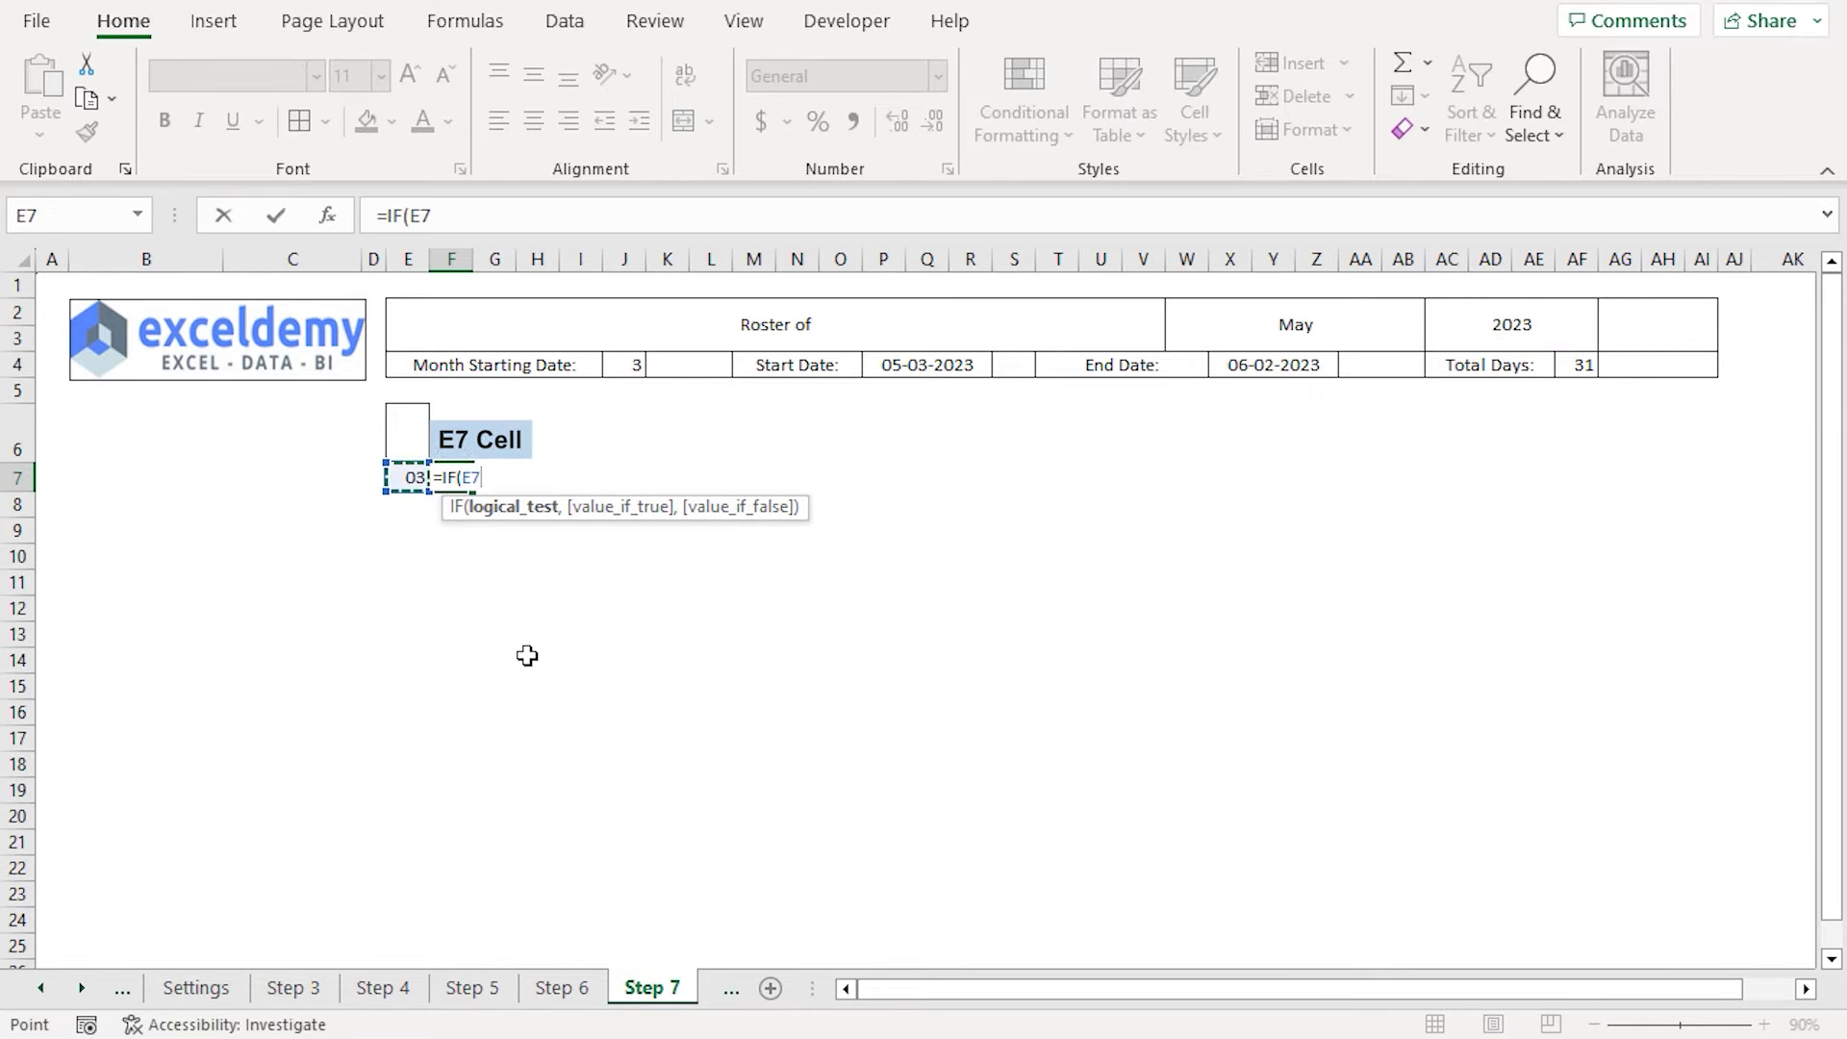
pyautogui.write('>')
pyautogui.write('=$X$')
pyautogui.write('4')
pyautogui.press('F4')
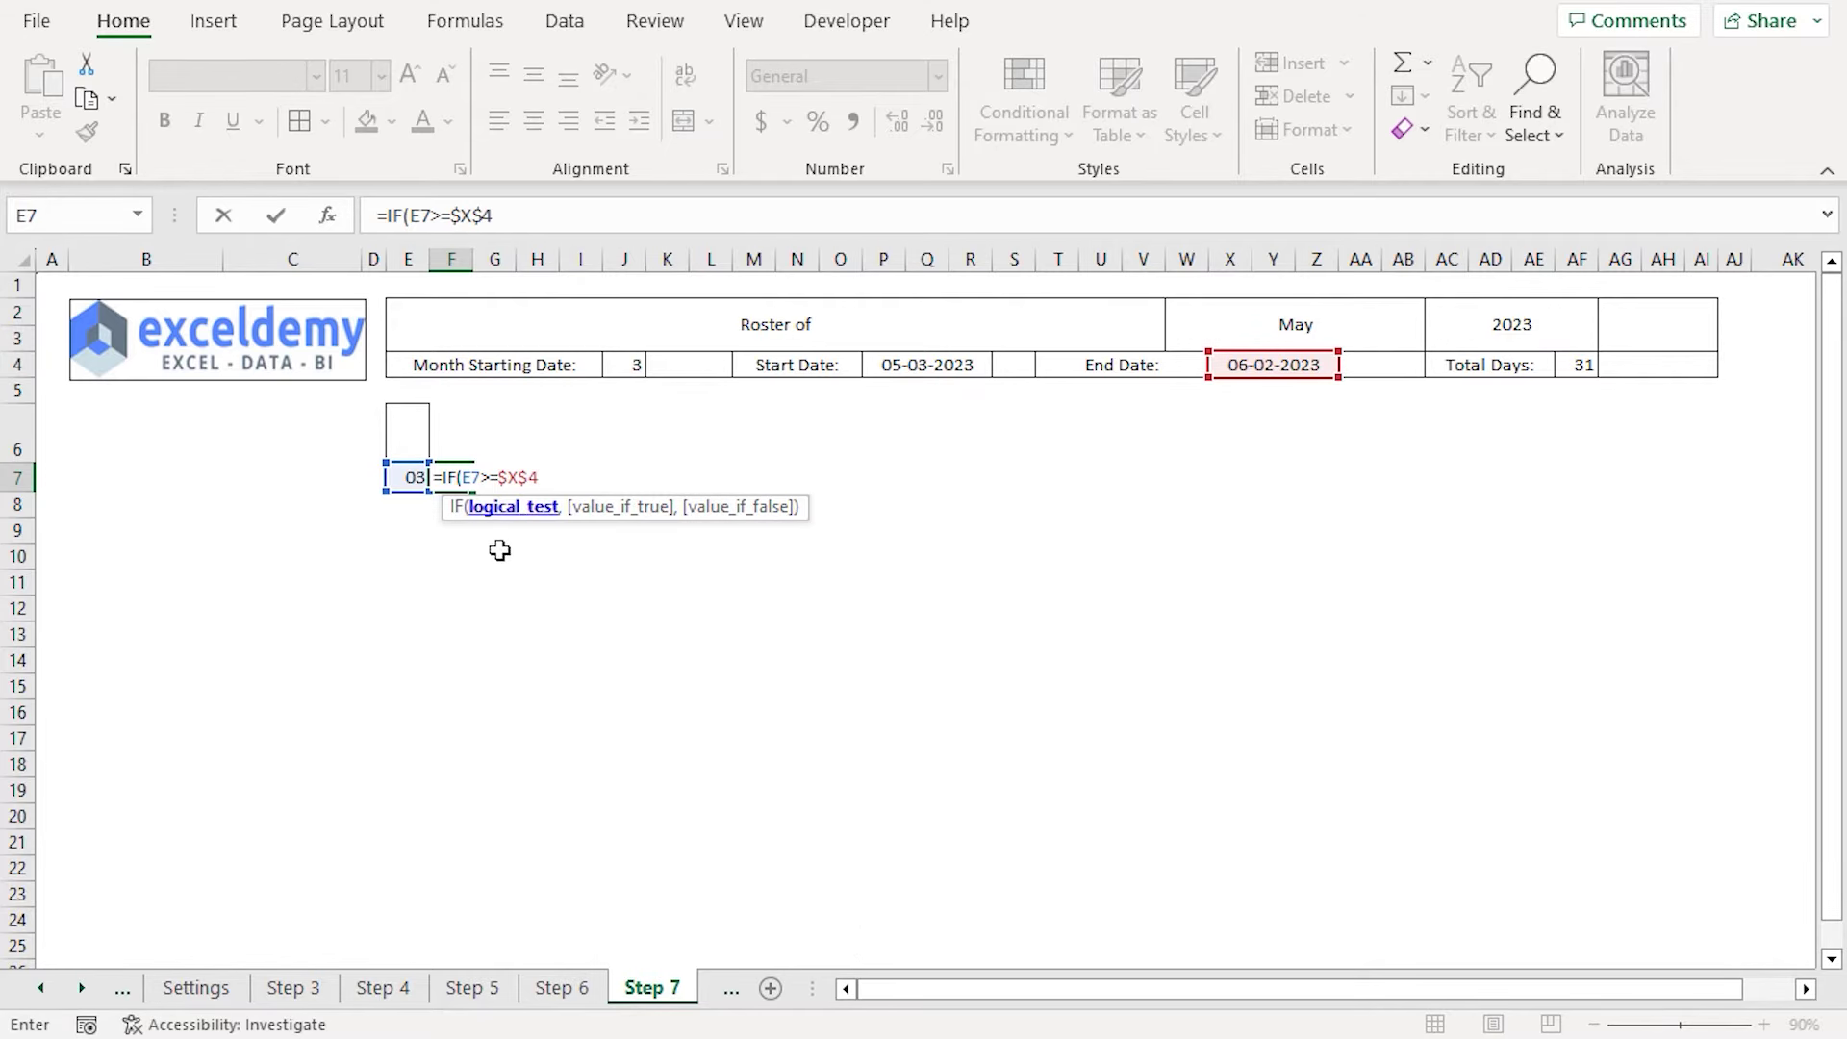
pyautogui.write(',')
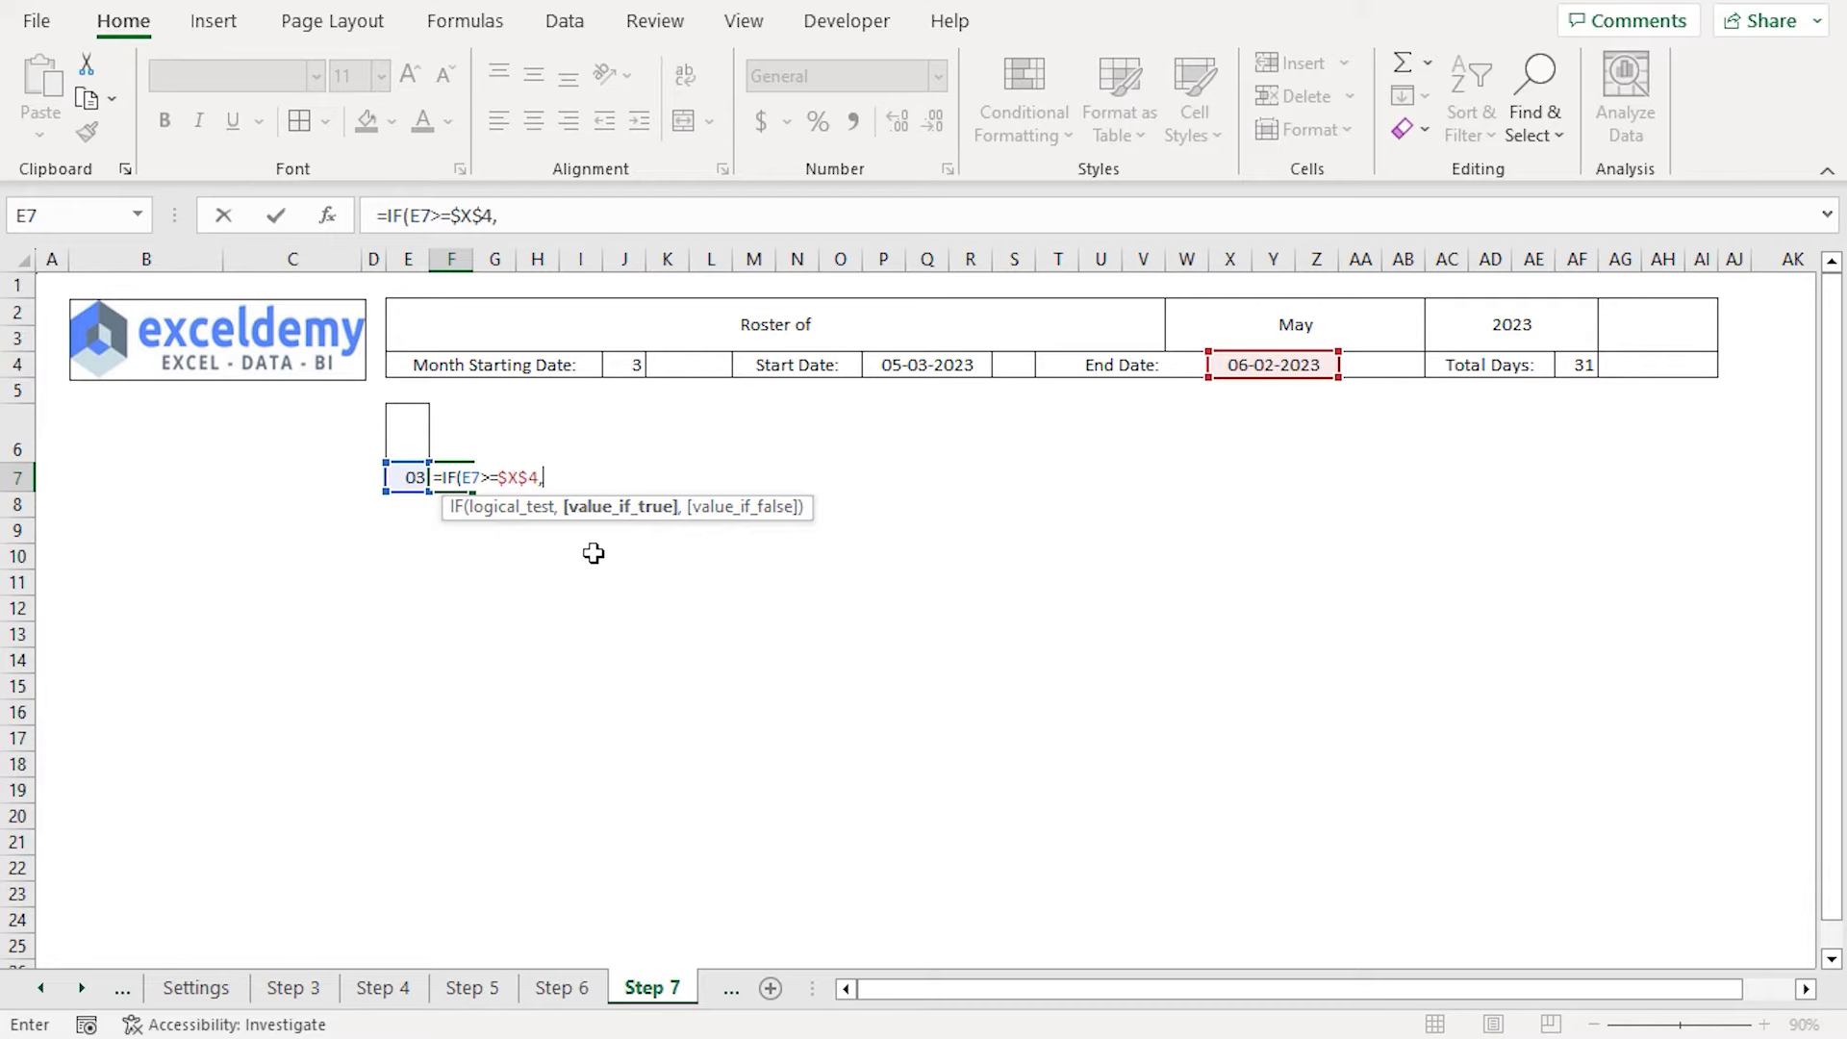
pyautogui.write('"",')
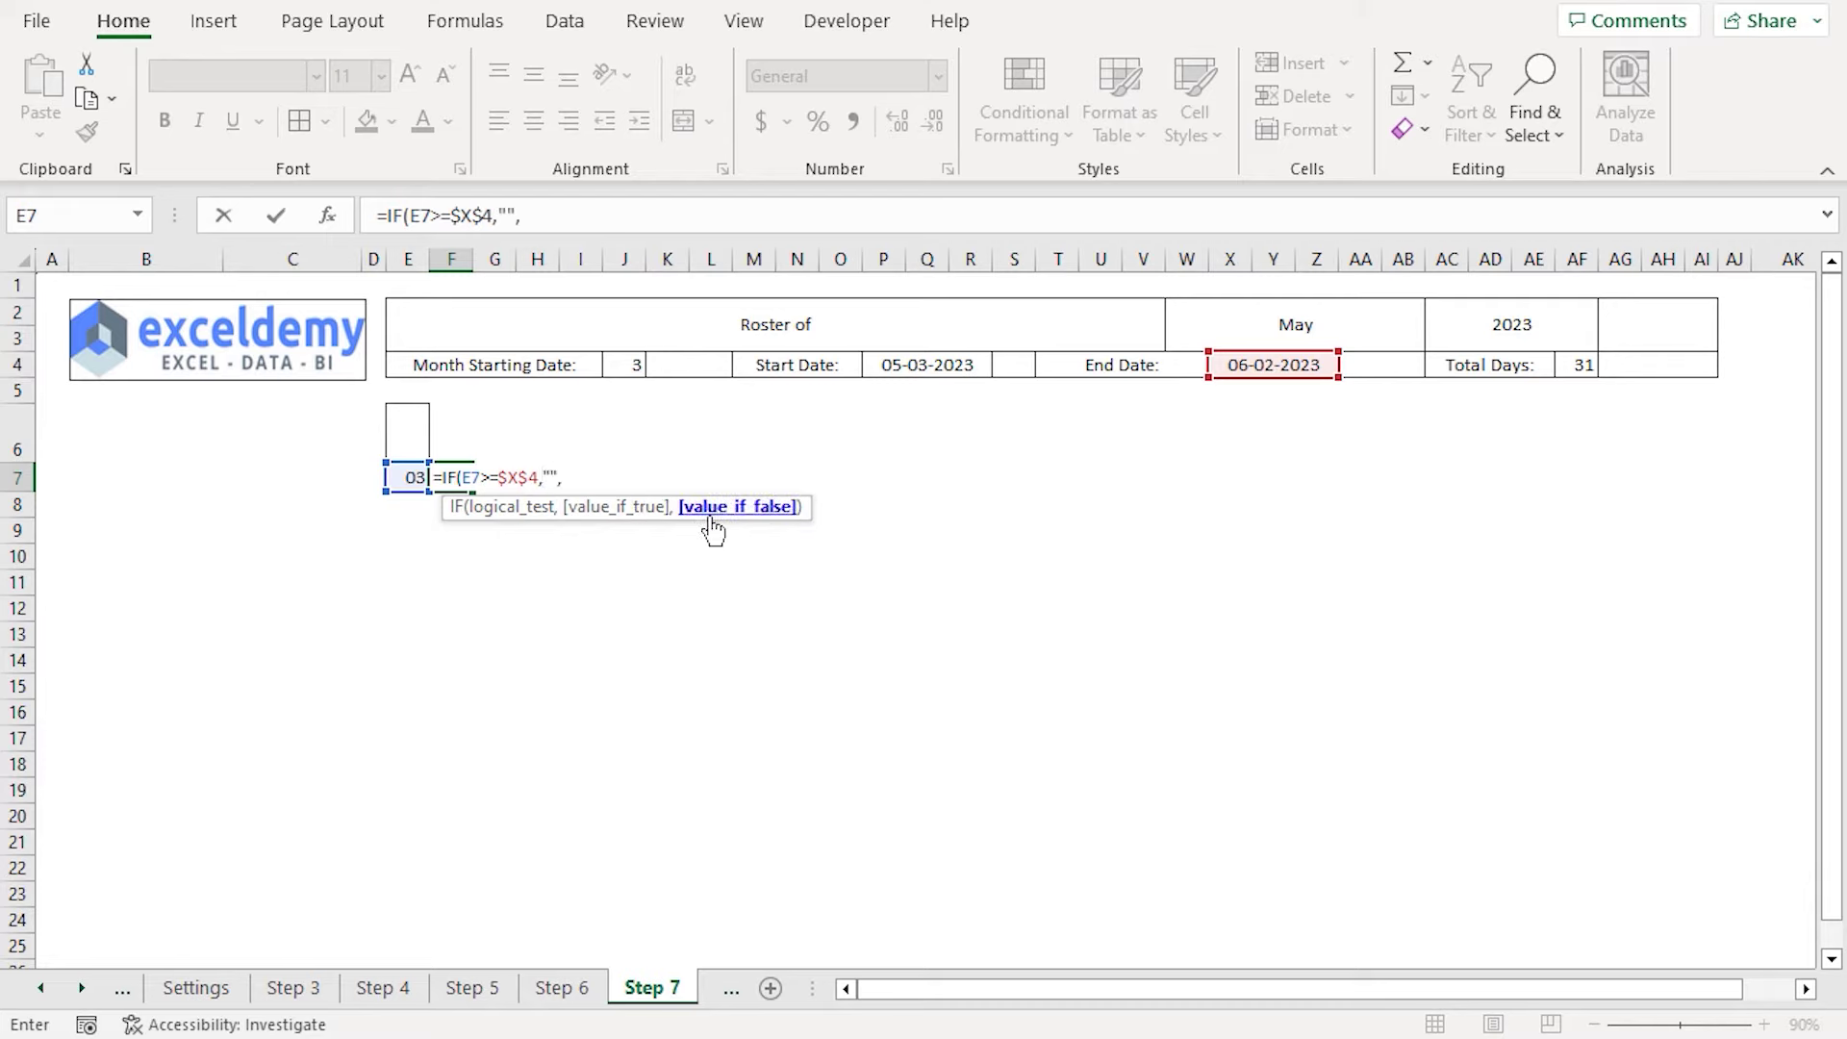
pyautogui.write('E7+1)')
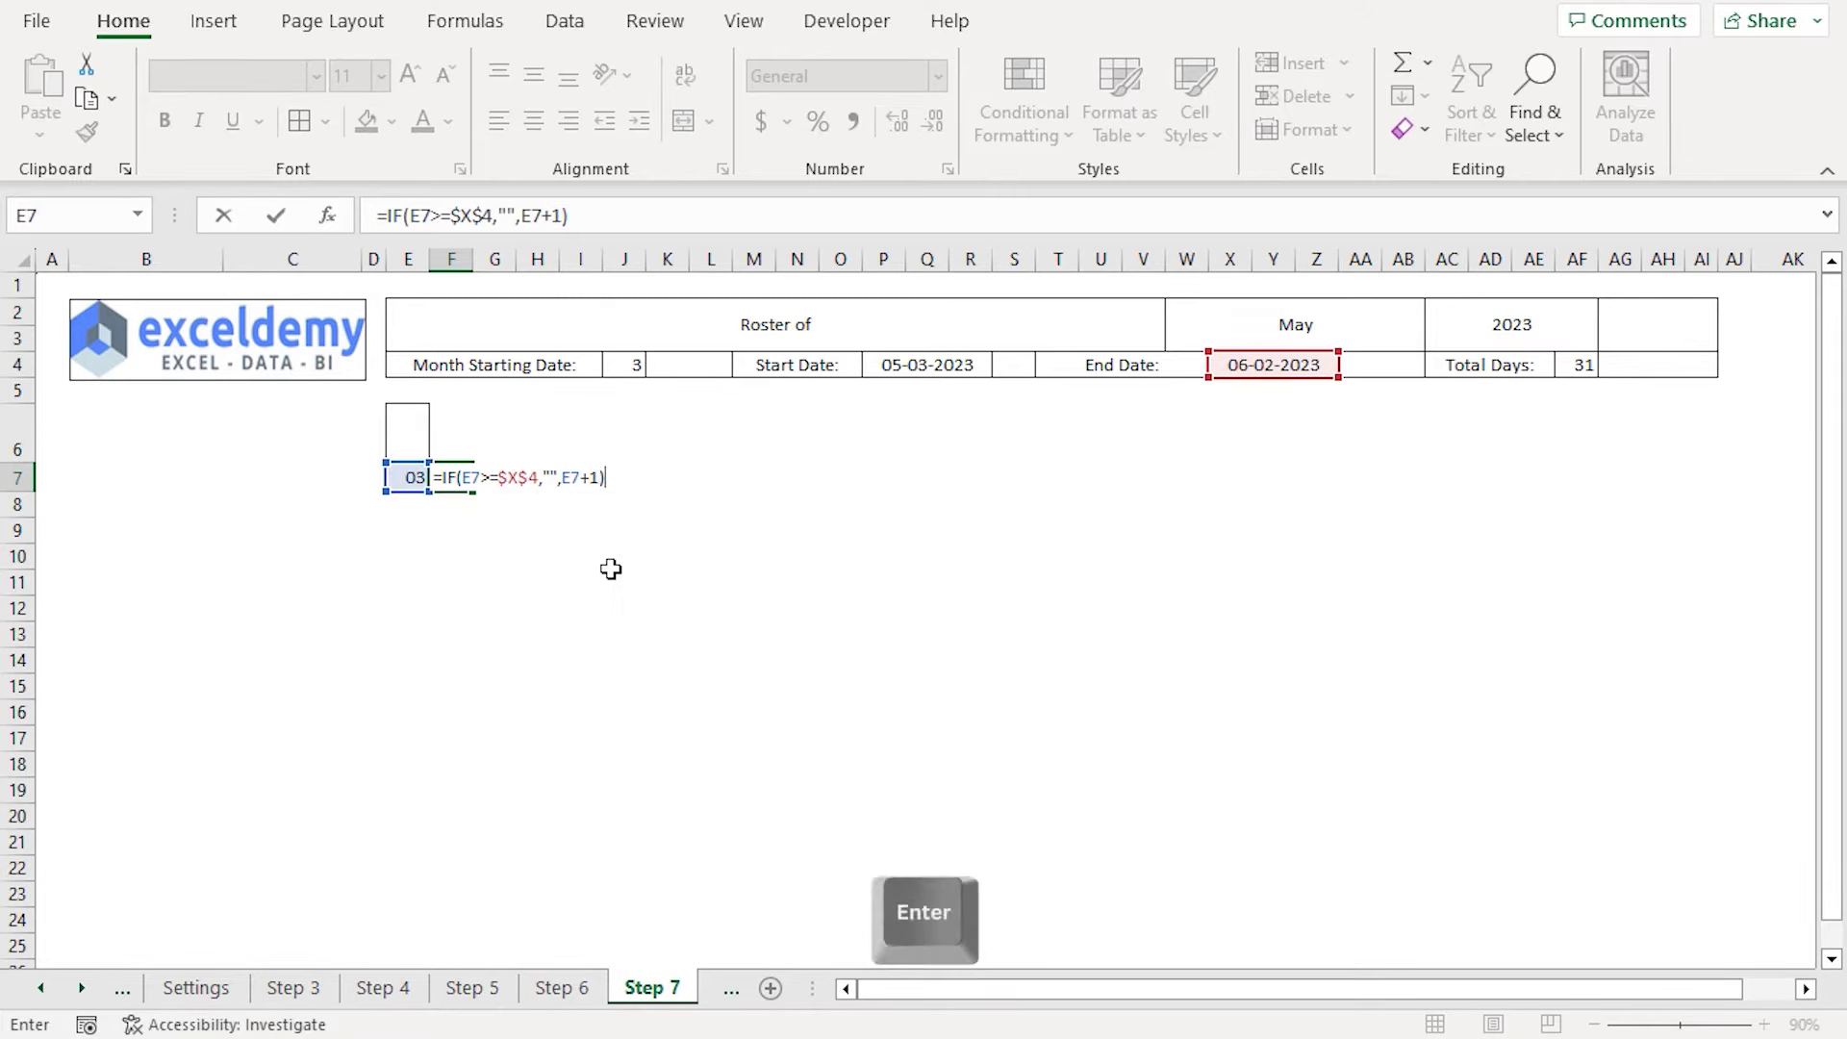
pyautogui.press('Return')
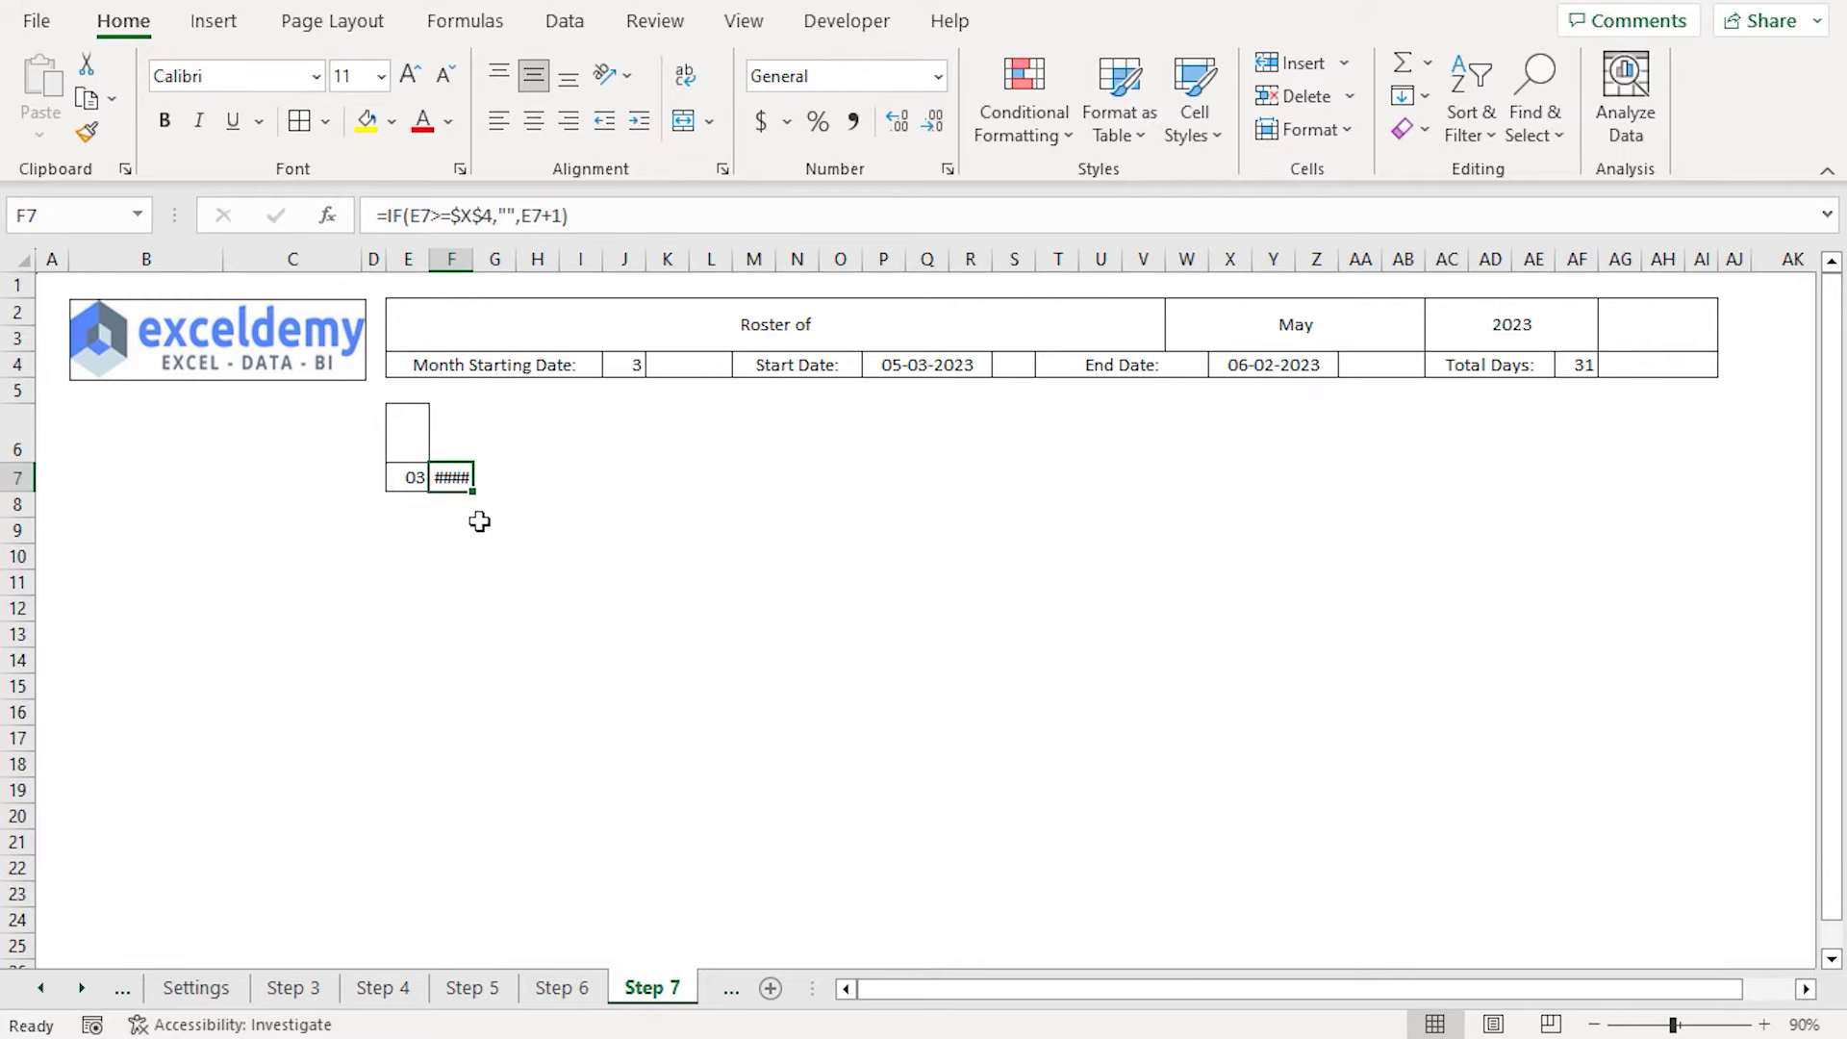
# Apply the custom number format dd to cell F7
pyautogui.hotkey('ctrl', '1')
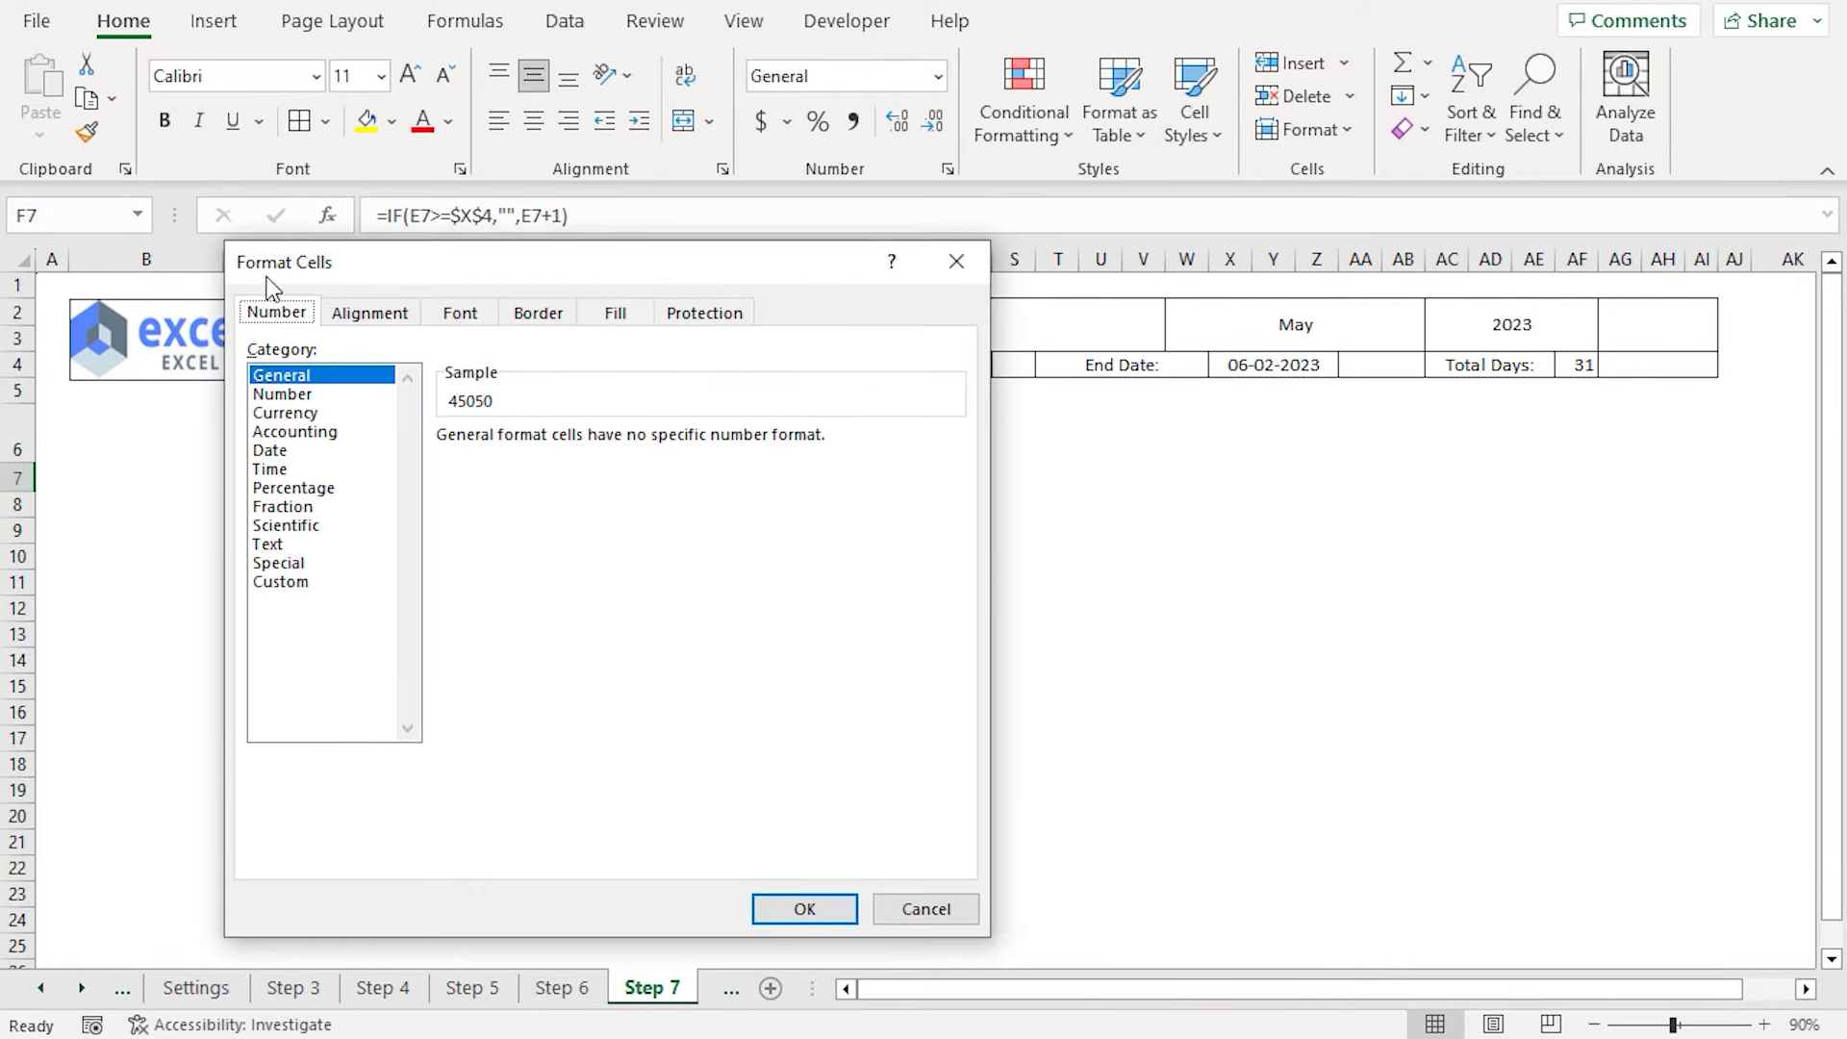
pyautogui.click(288, 581)
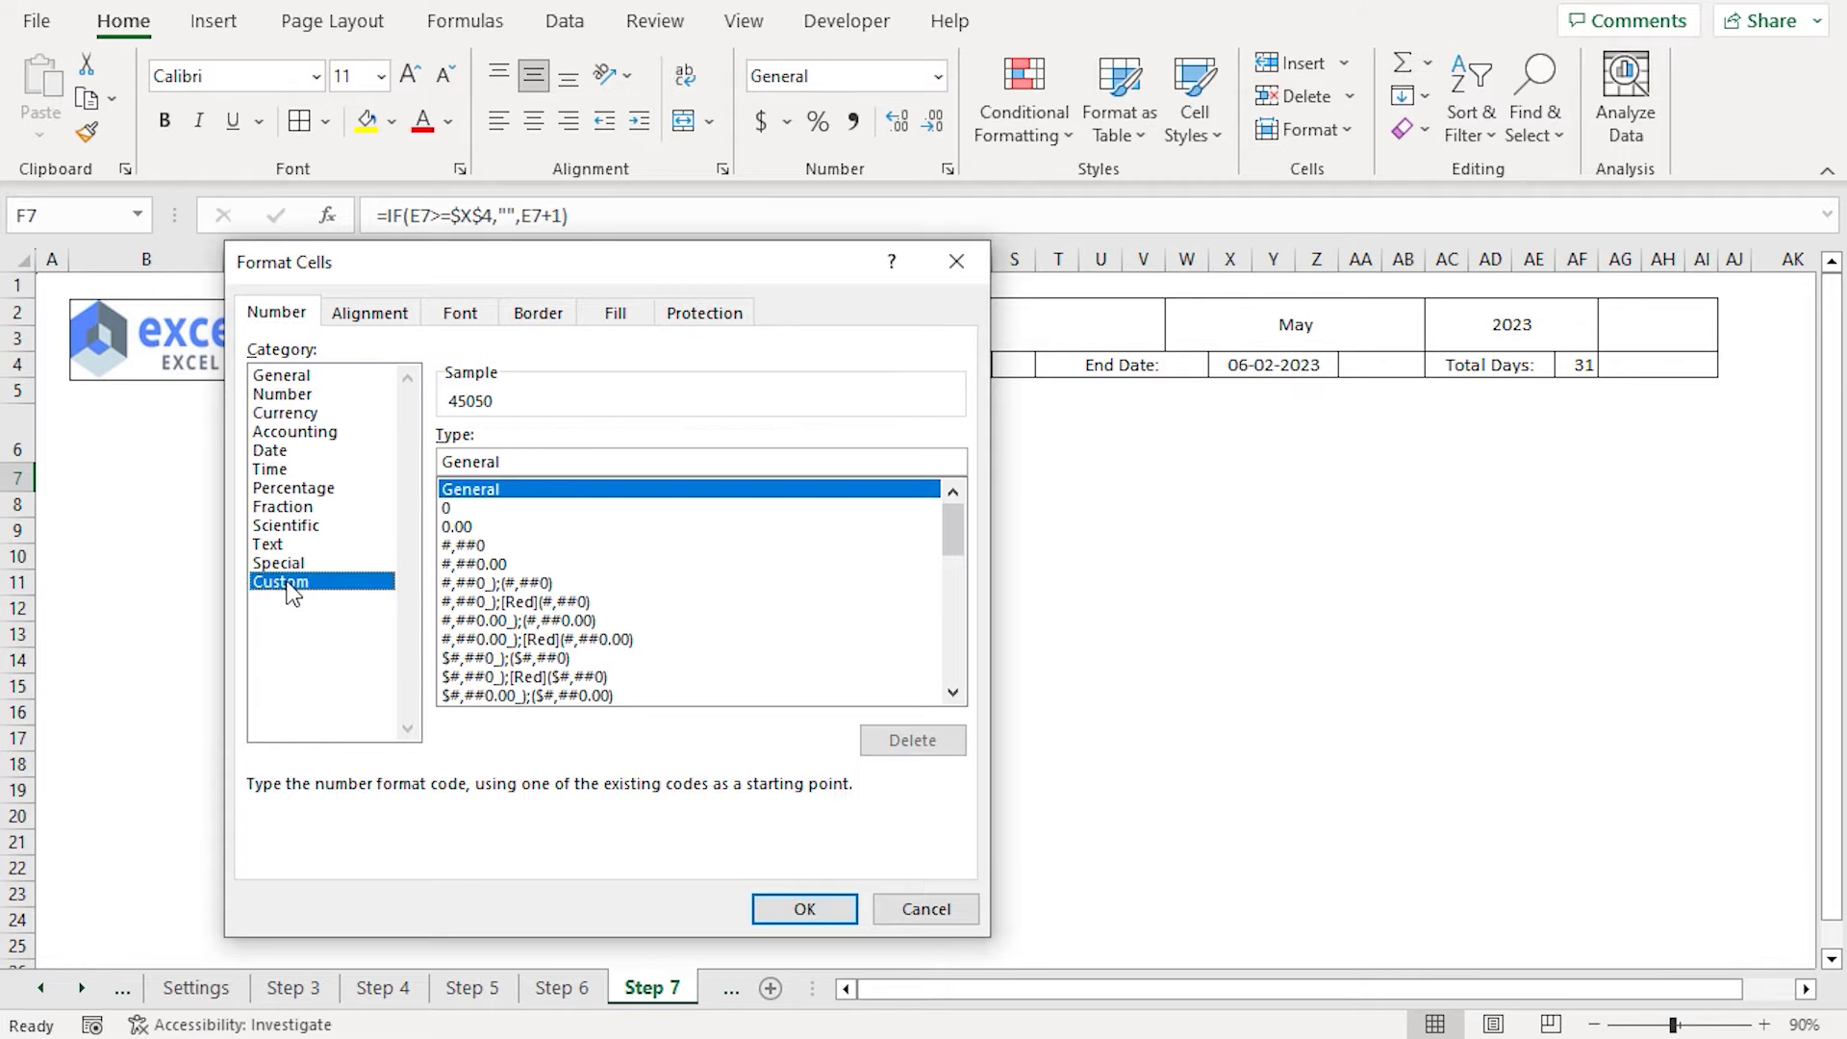
pyautogui.moveTo(955, 527); pyautogui.dragTo(960, 701)
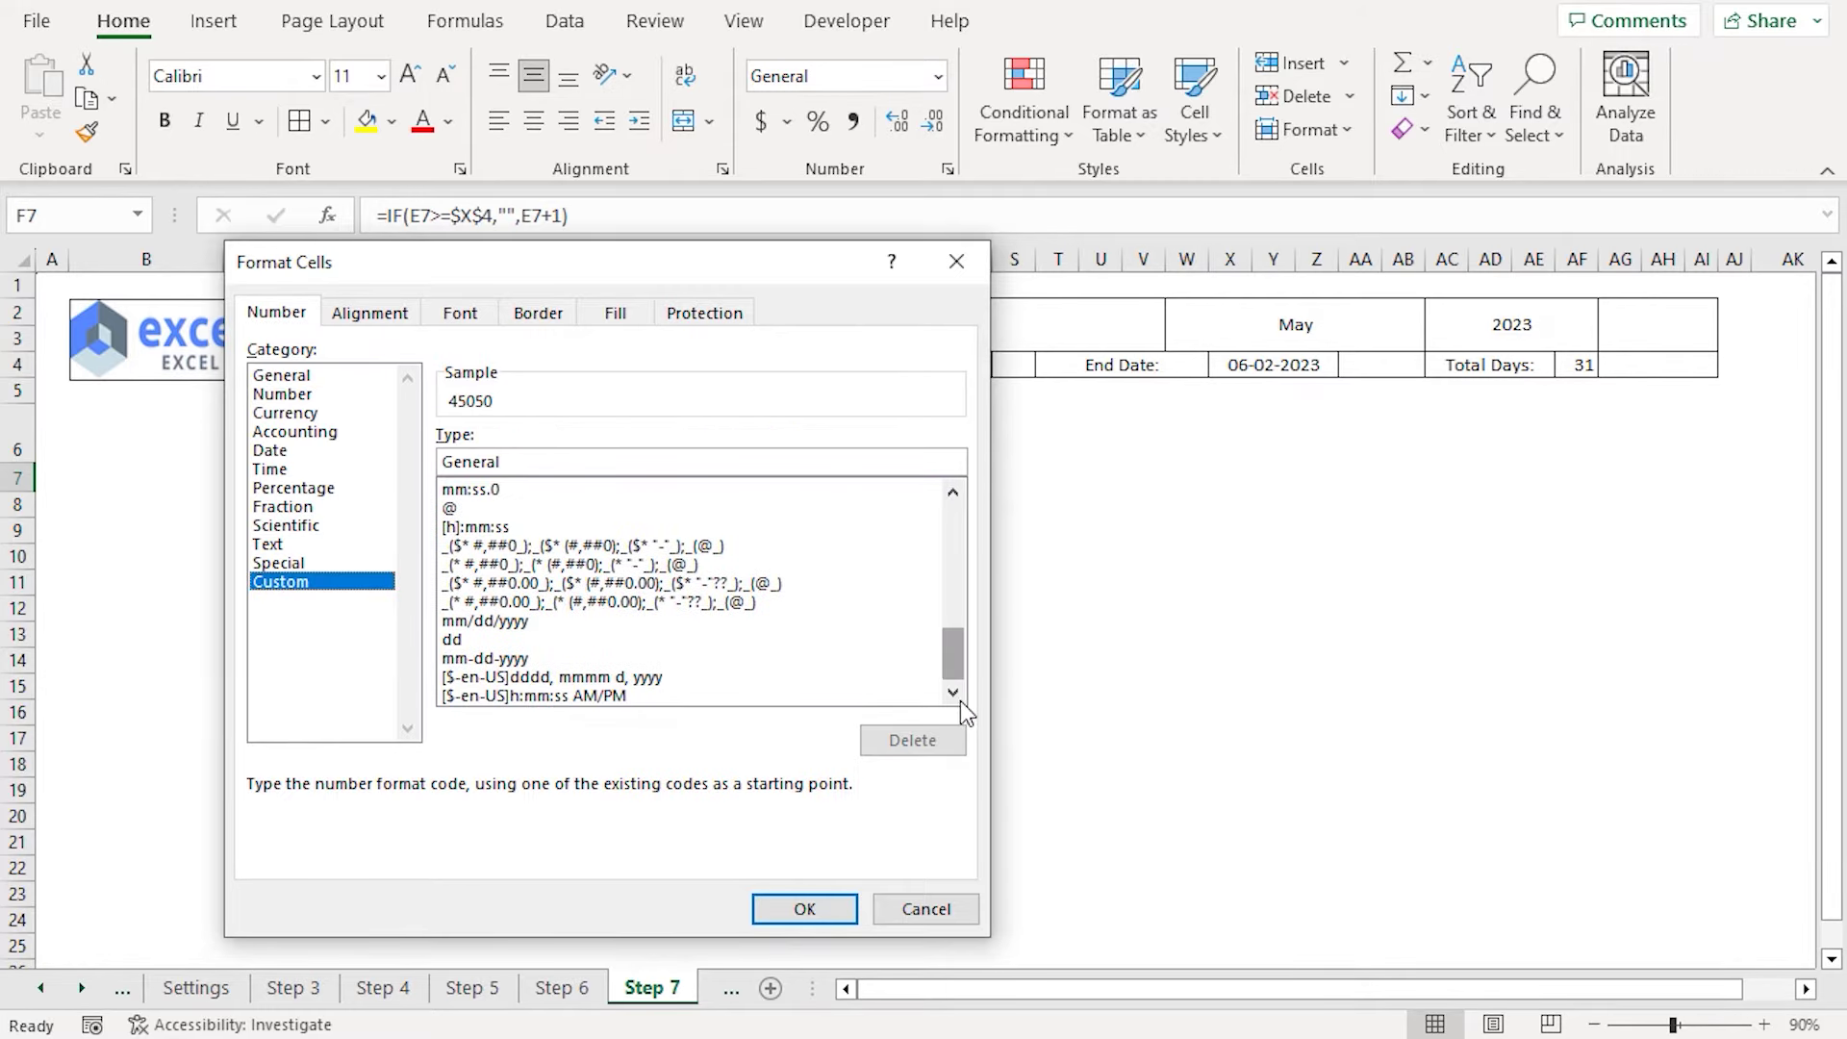
pyautogui.click(460, 640)
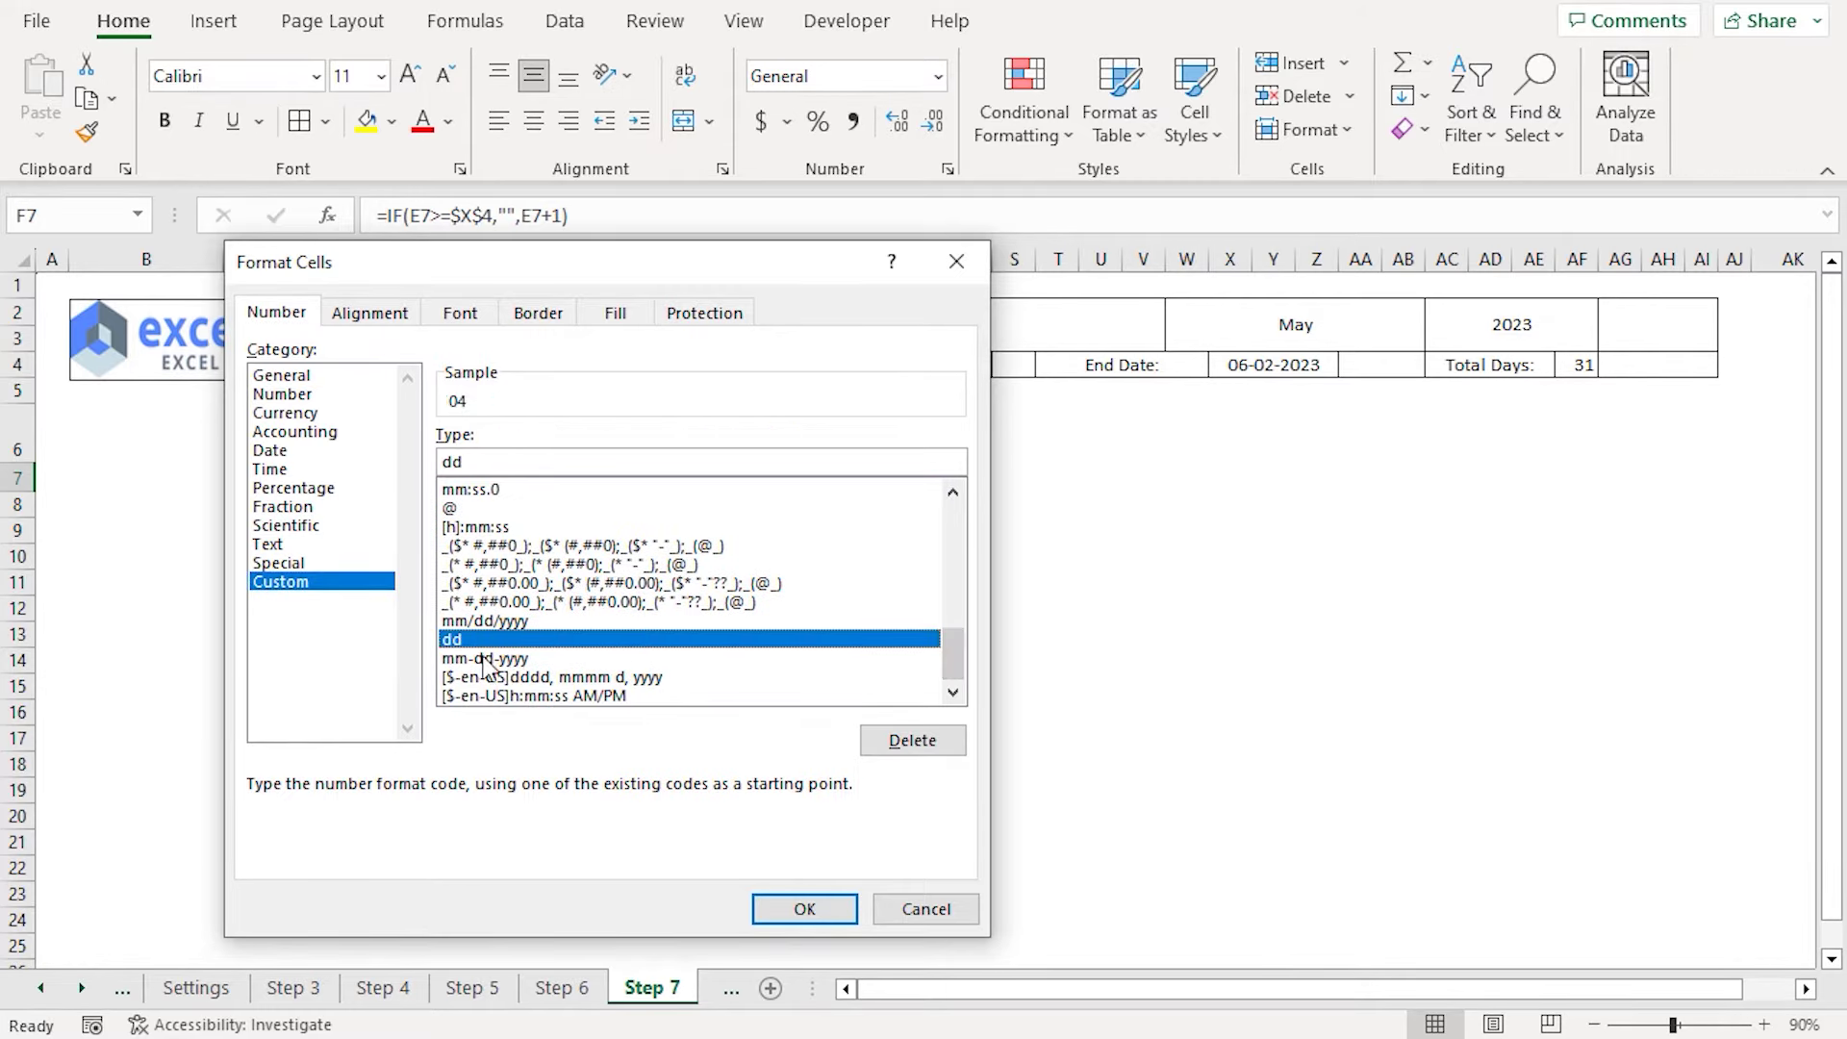
pyautogui.press('Return')
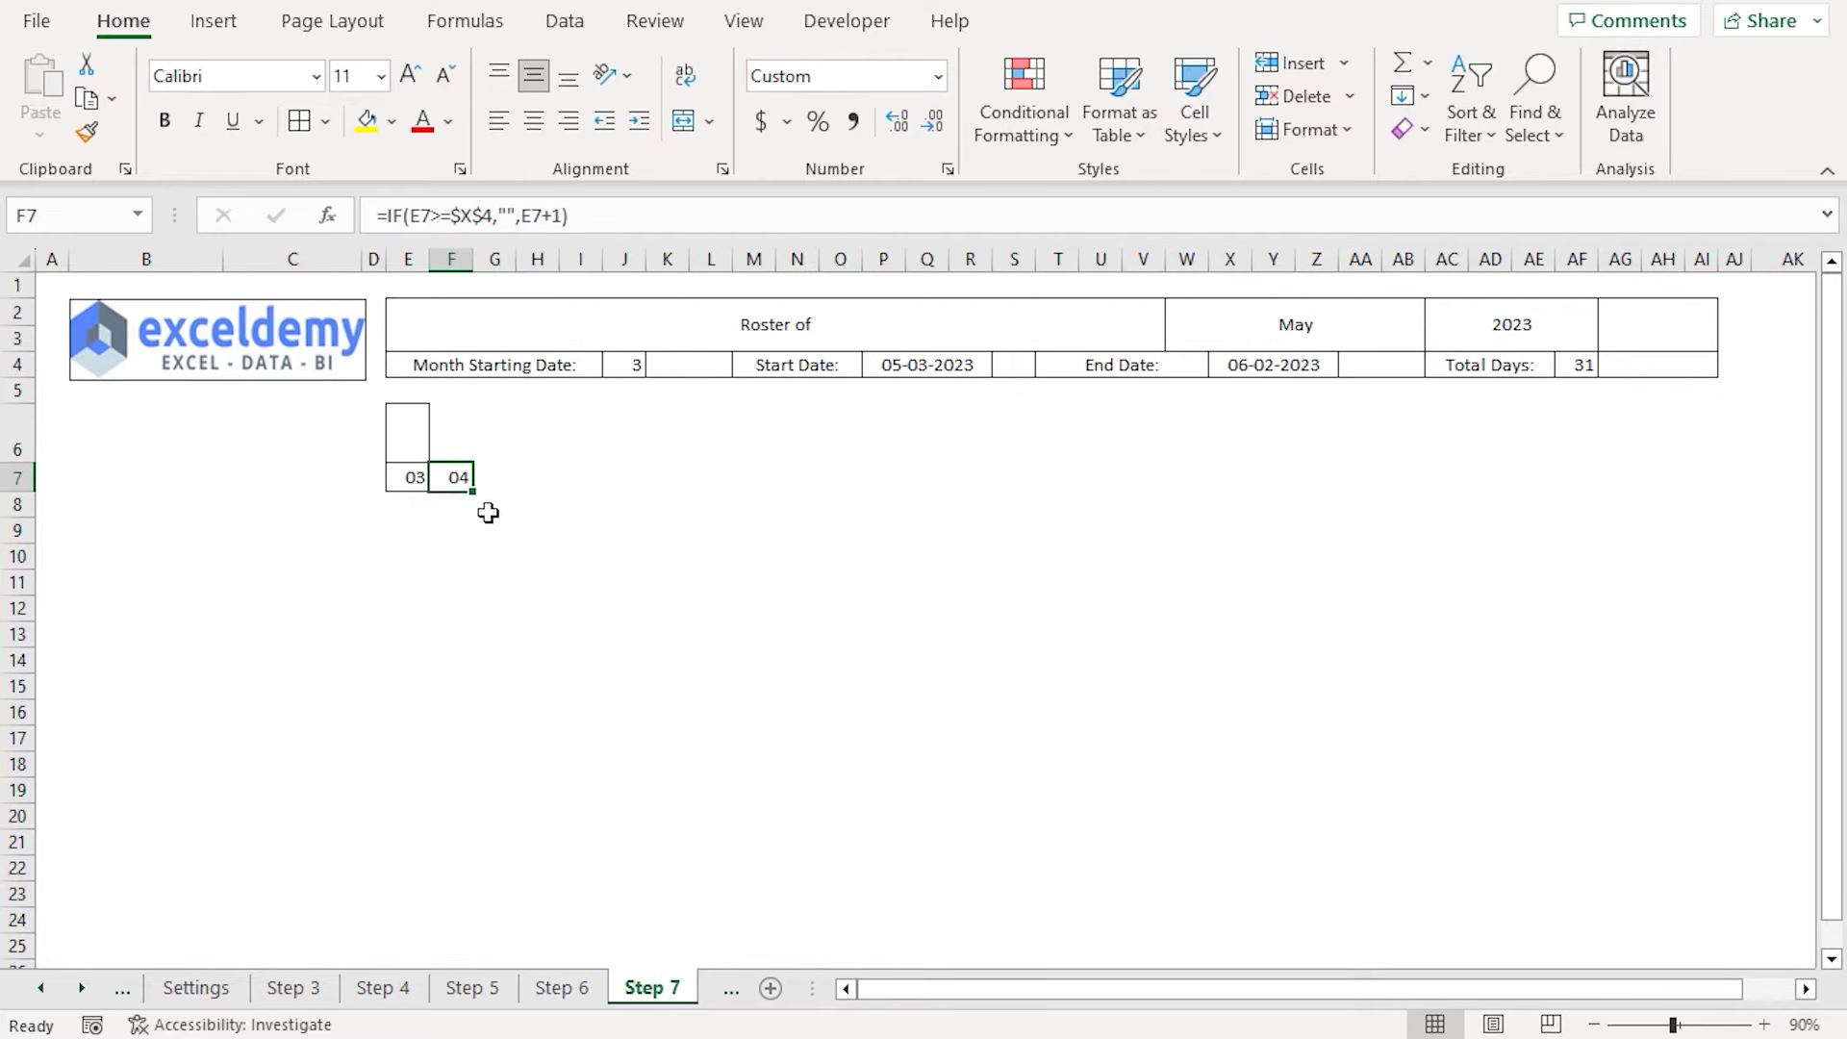
# Fill the F7 date formula across row 7 through AI7 and add borders to the filled cells
pyautogui.moveTo(472, 490); pyautogui.dragTo(1711, 478)
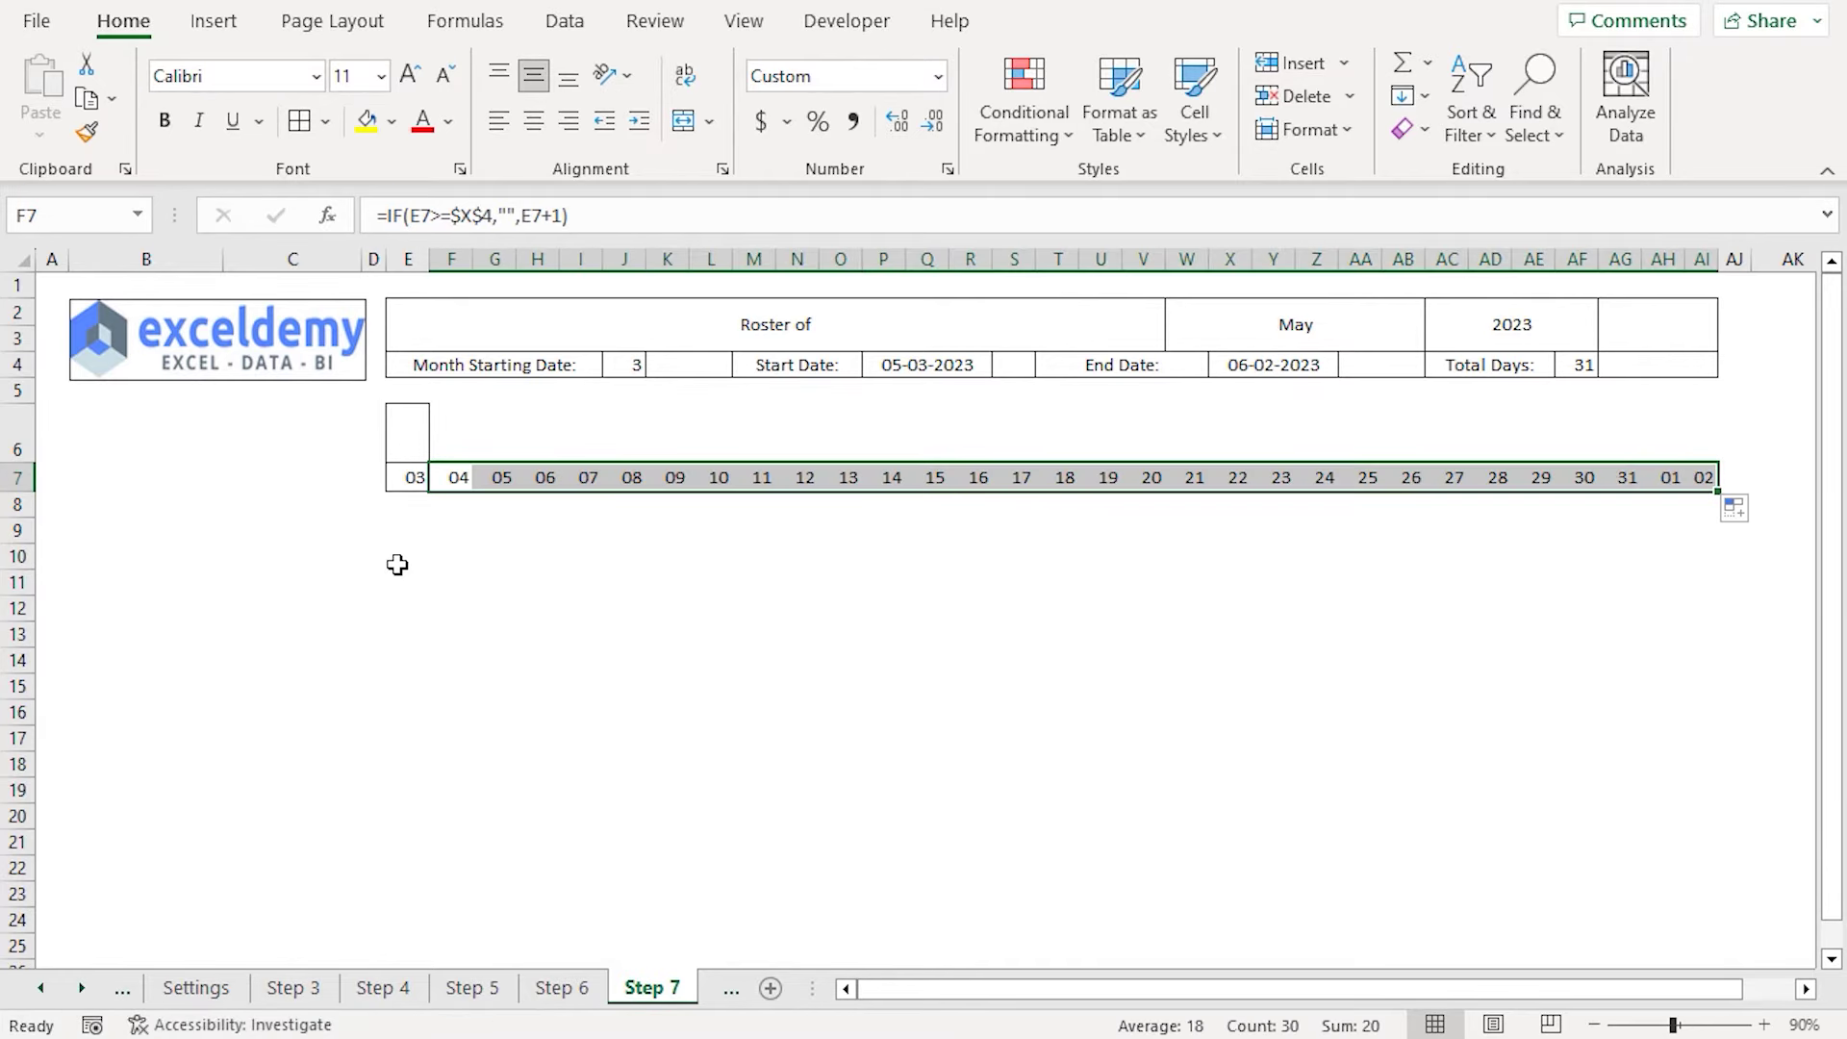
pyautogui.click(300, 120)
pyautogui.click(417, 528)
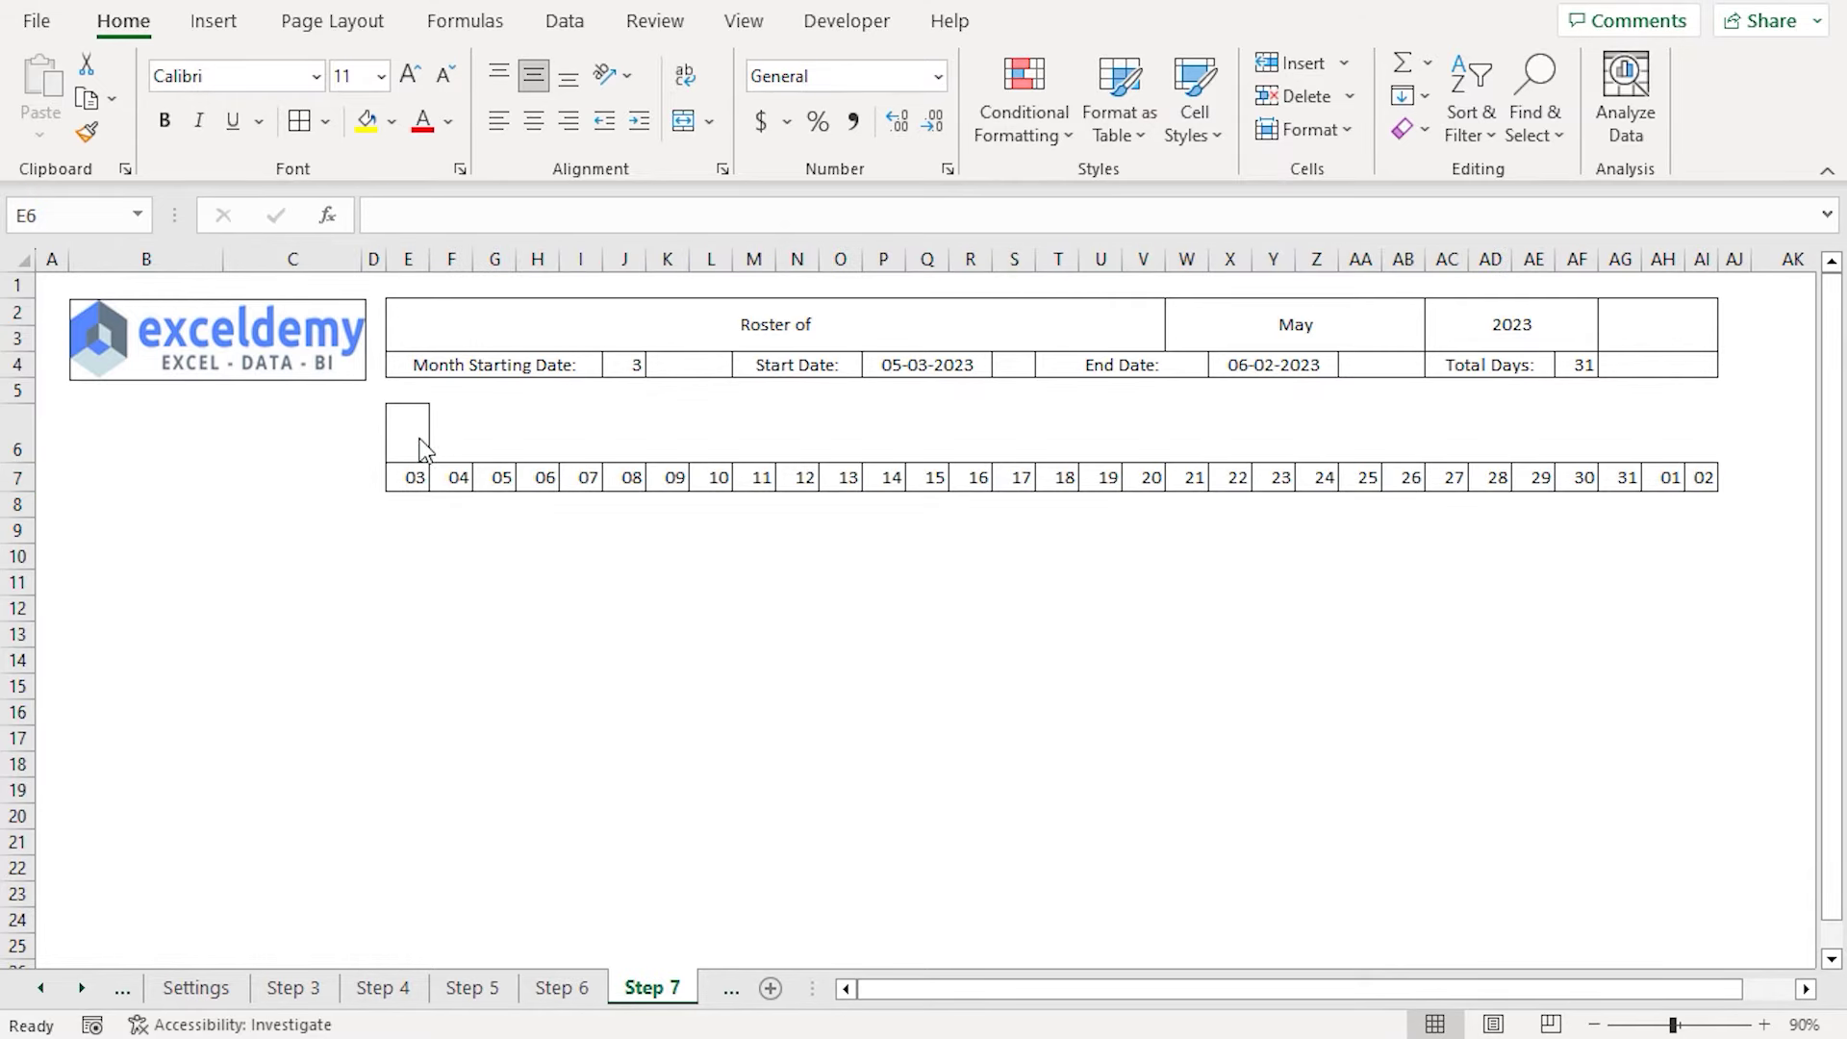
# Enter the weekday formula =TEXT(E7,"ddd") in cell E6 and fill it across row 6 through AI6
pyautogui.write('=')
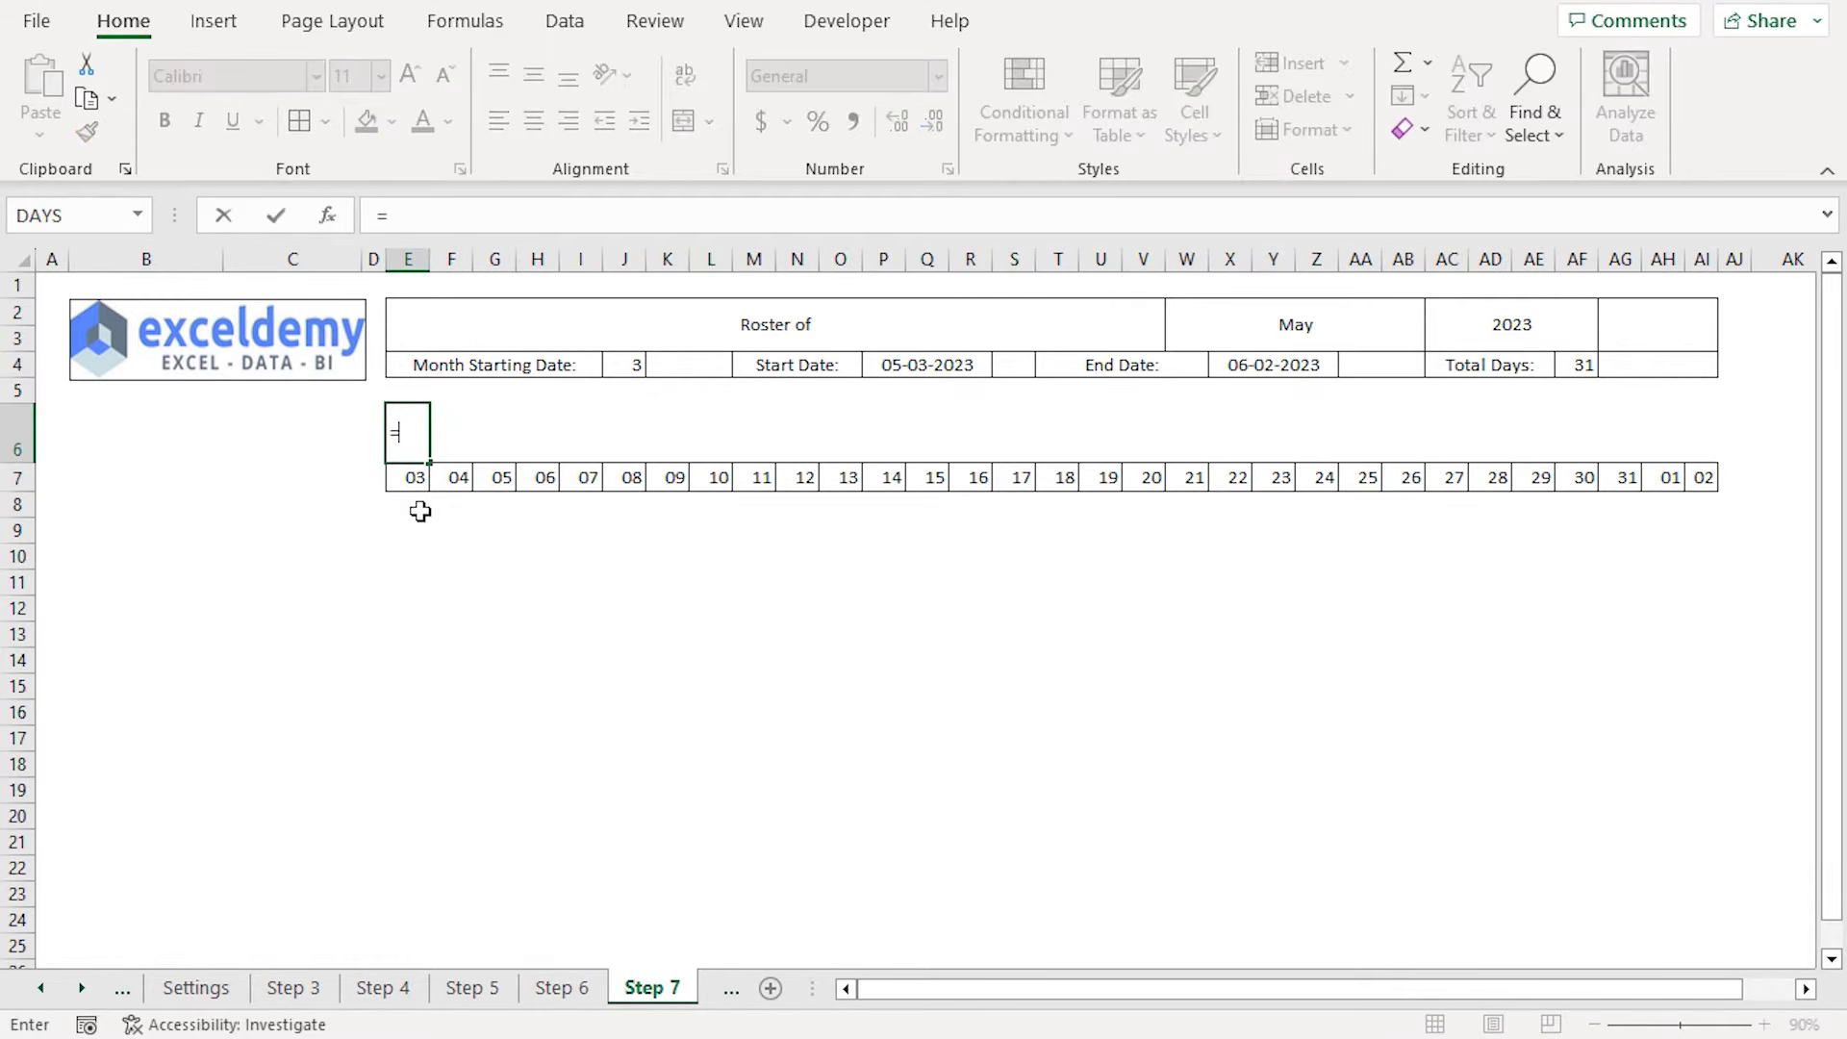
pyautogui.write('text')
pyautogui.press('Tab')
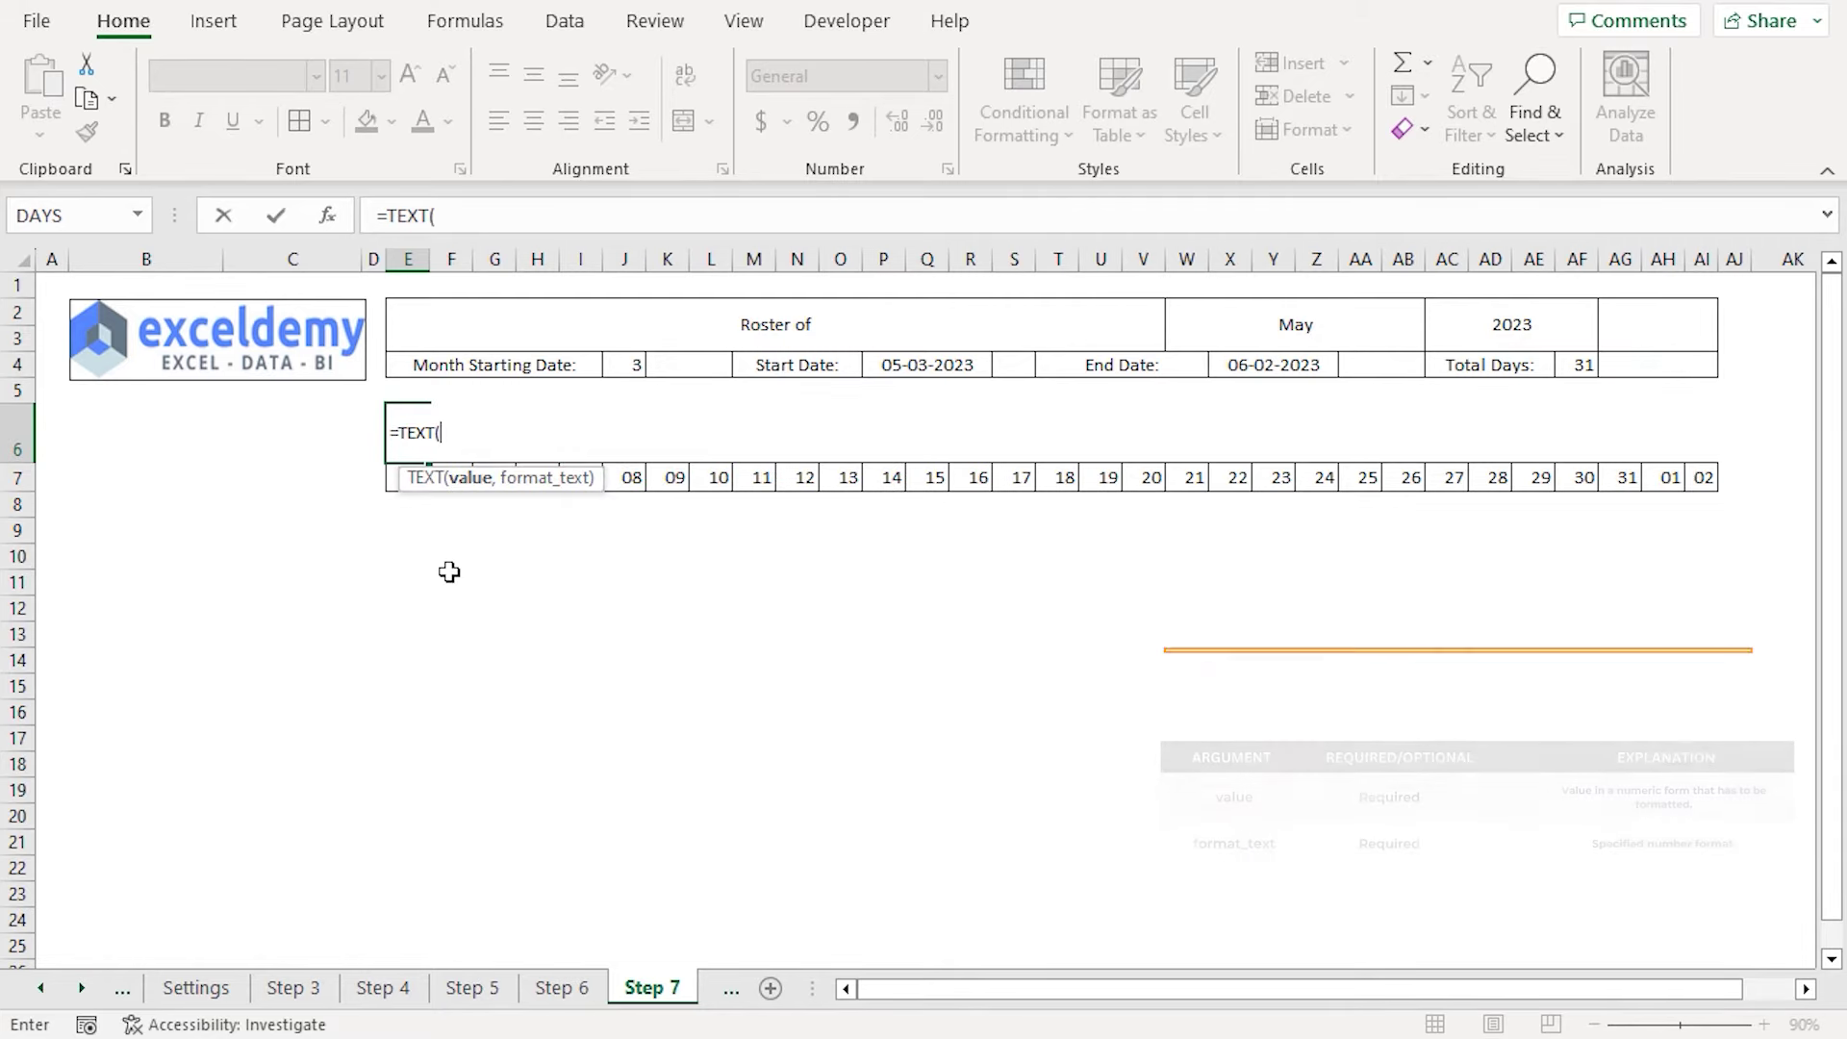
pyautogui.write('E7,"d')
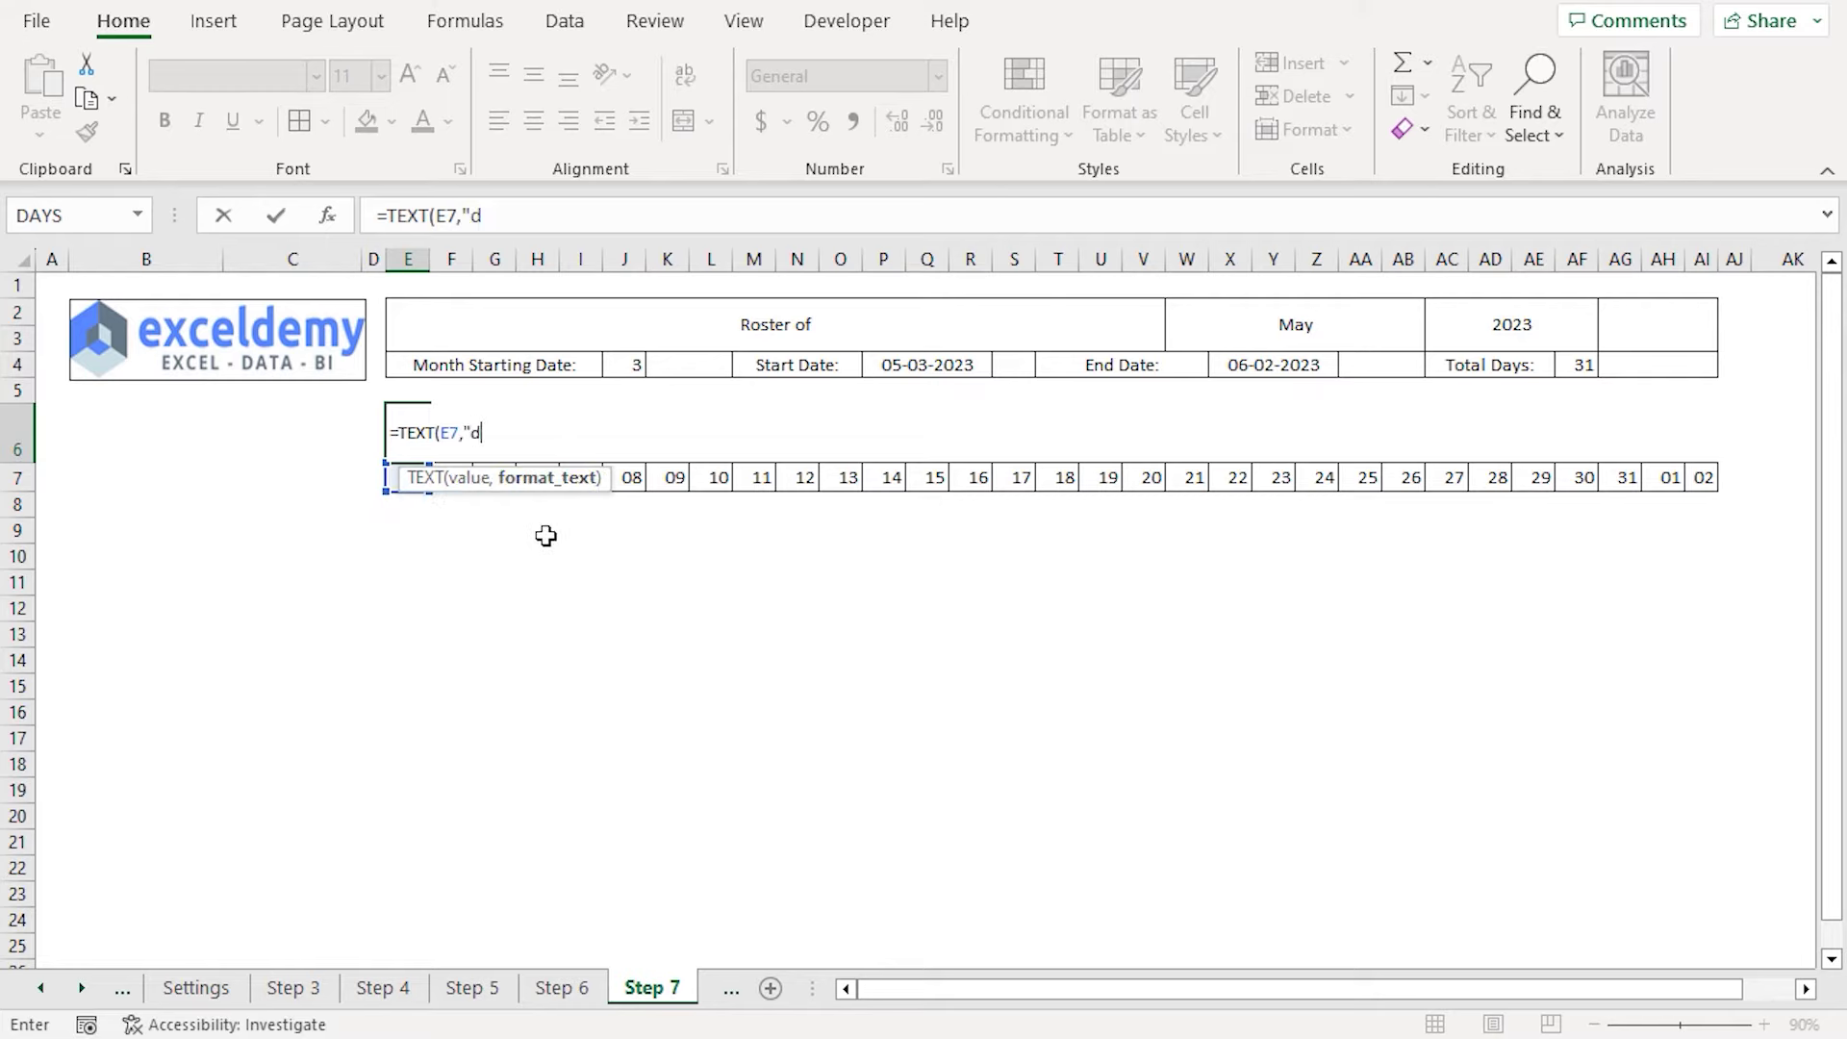
pyautogui.write('dd")')
pyautogui.press('Return')
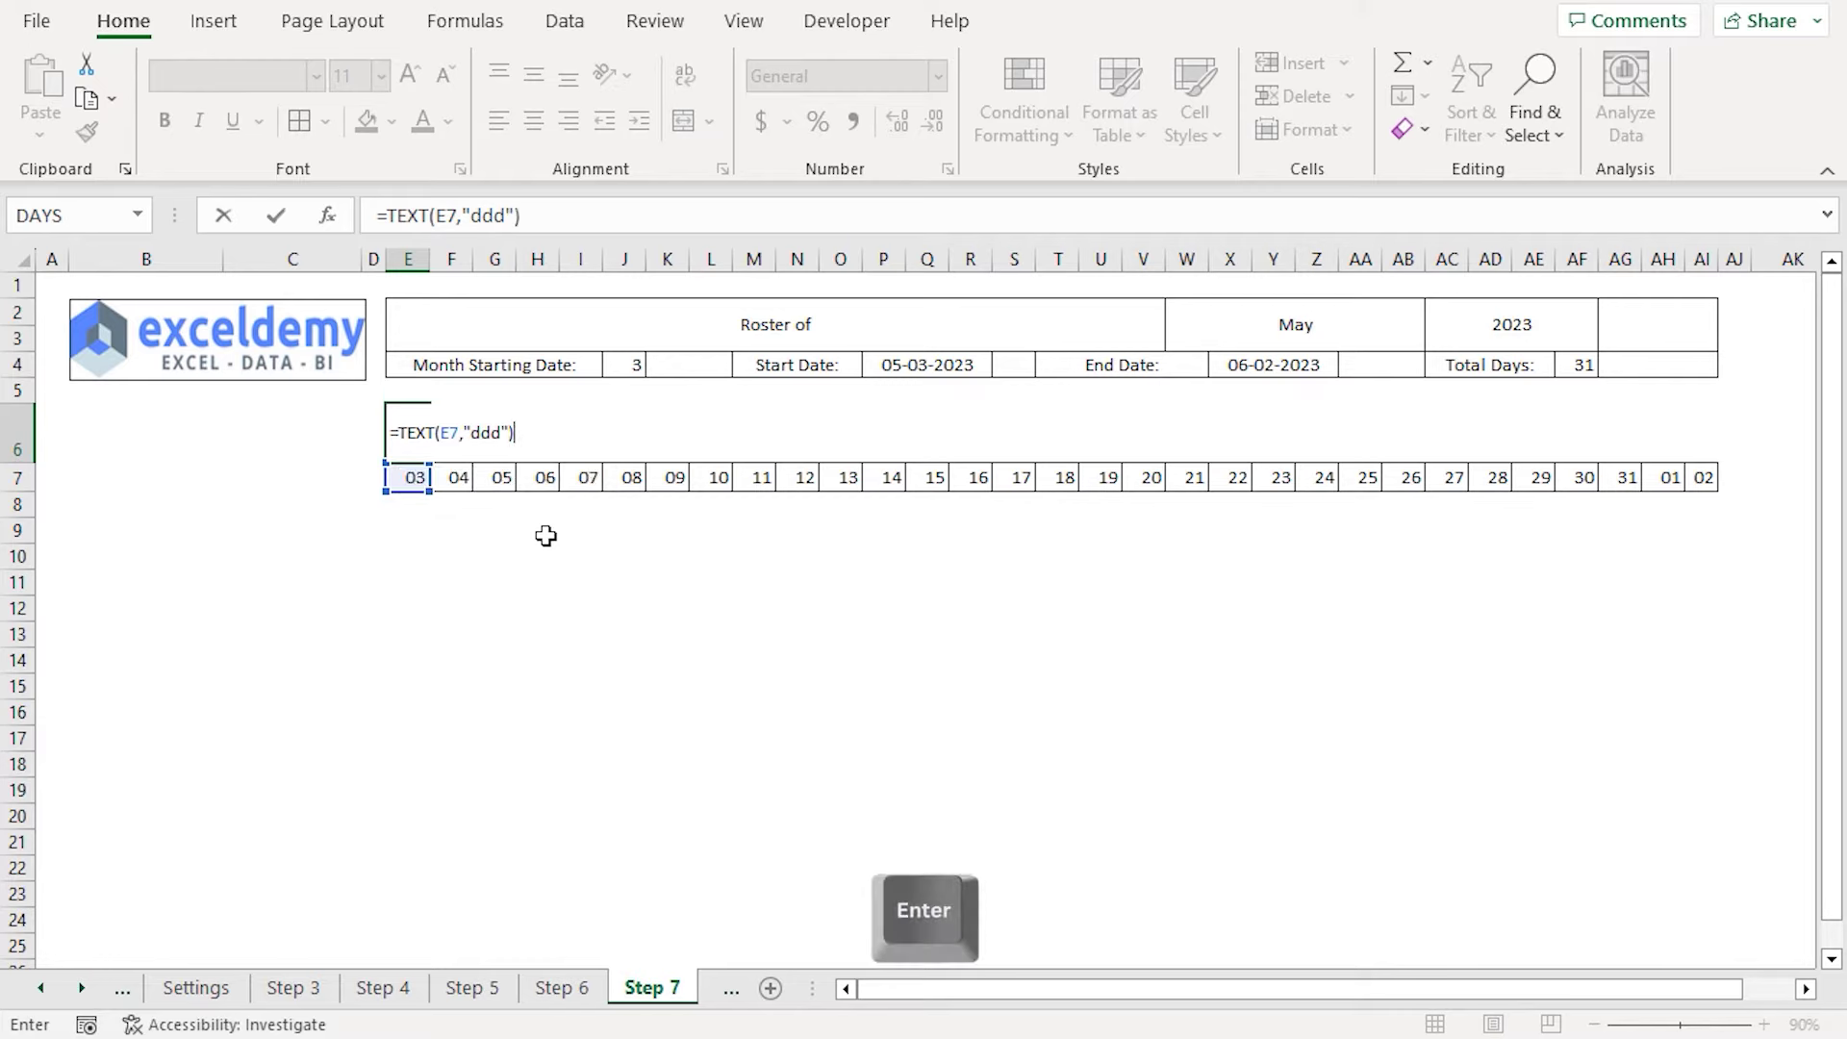
pyautogui.click(404, 443)
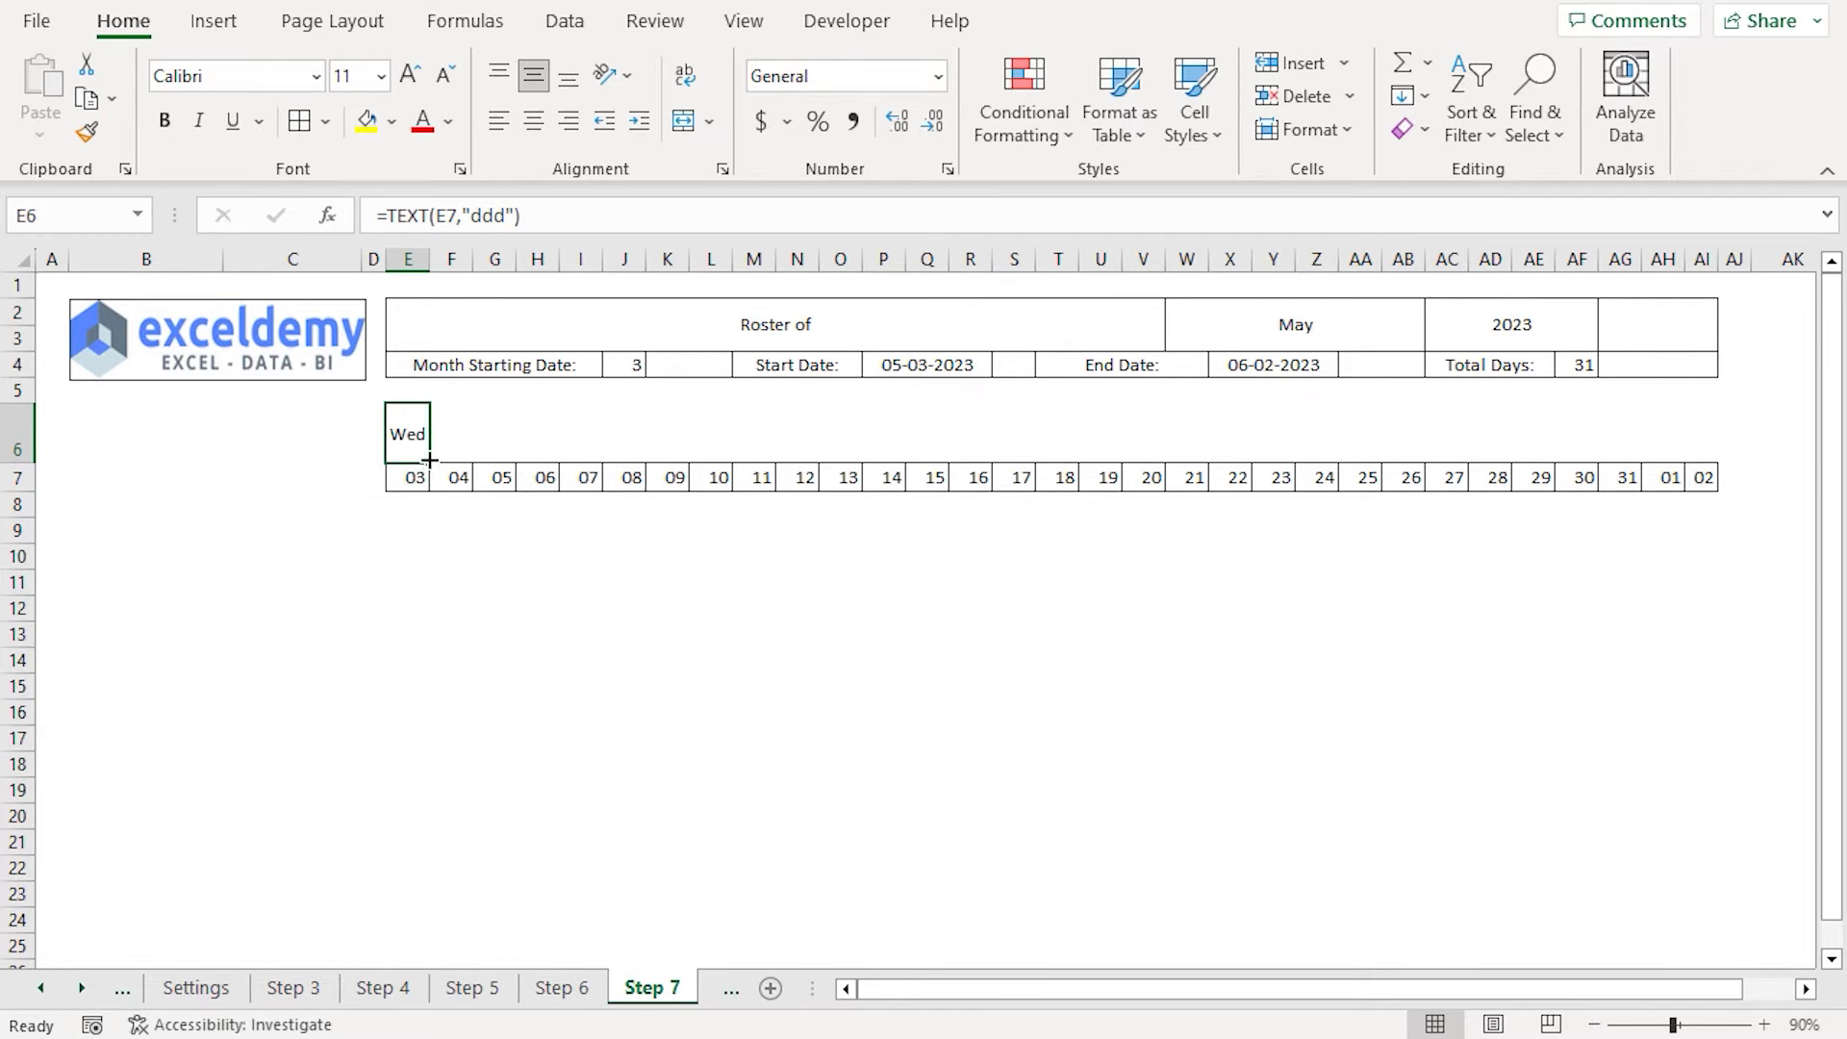
pyautogui.moveTo(429, 461); pyautogui.dragTo(1717, 463)
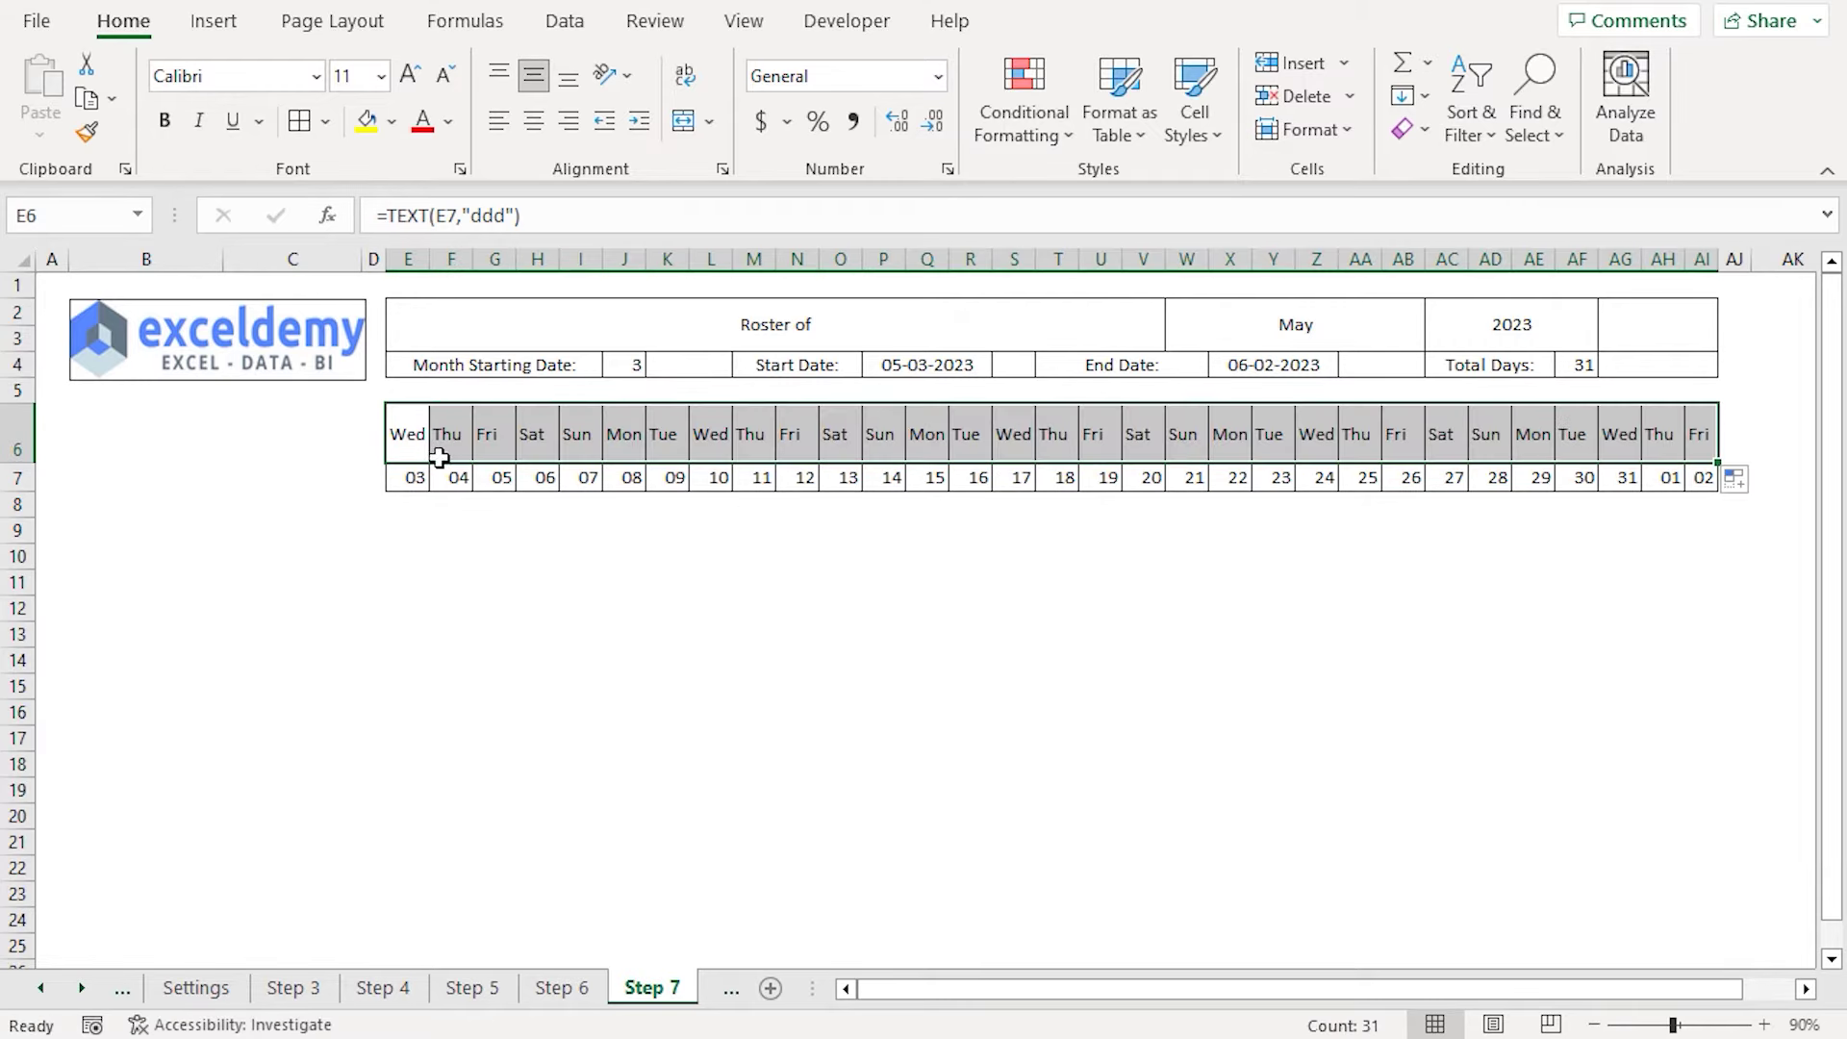
# Rotate the weekday names in E6:AI6 to a text orientation of 90 degrees
pyautogui.hotkey('ctrl', '1')
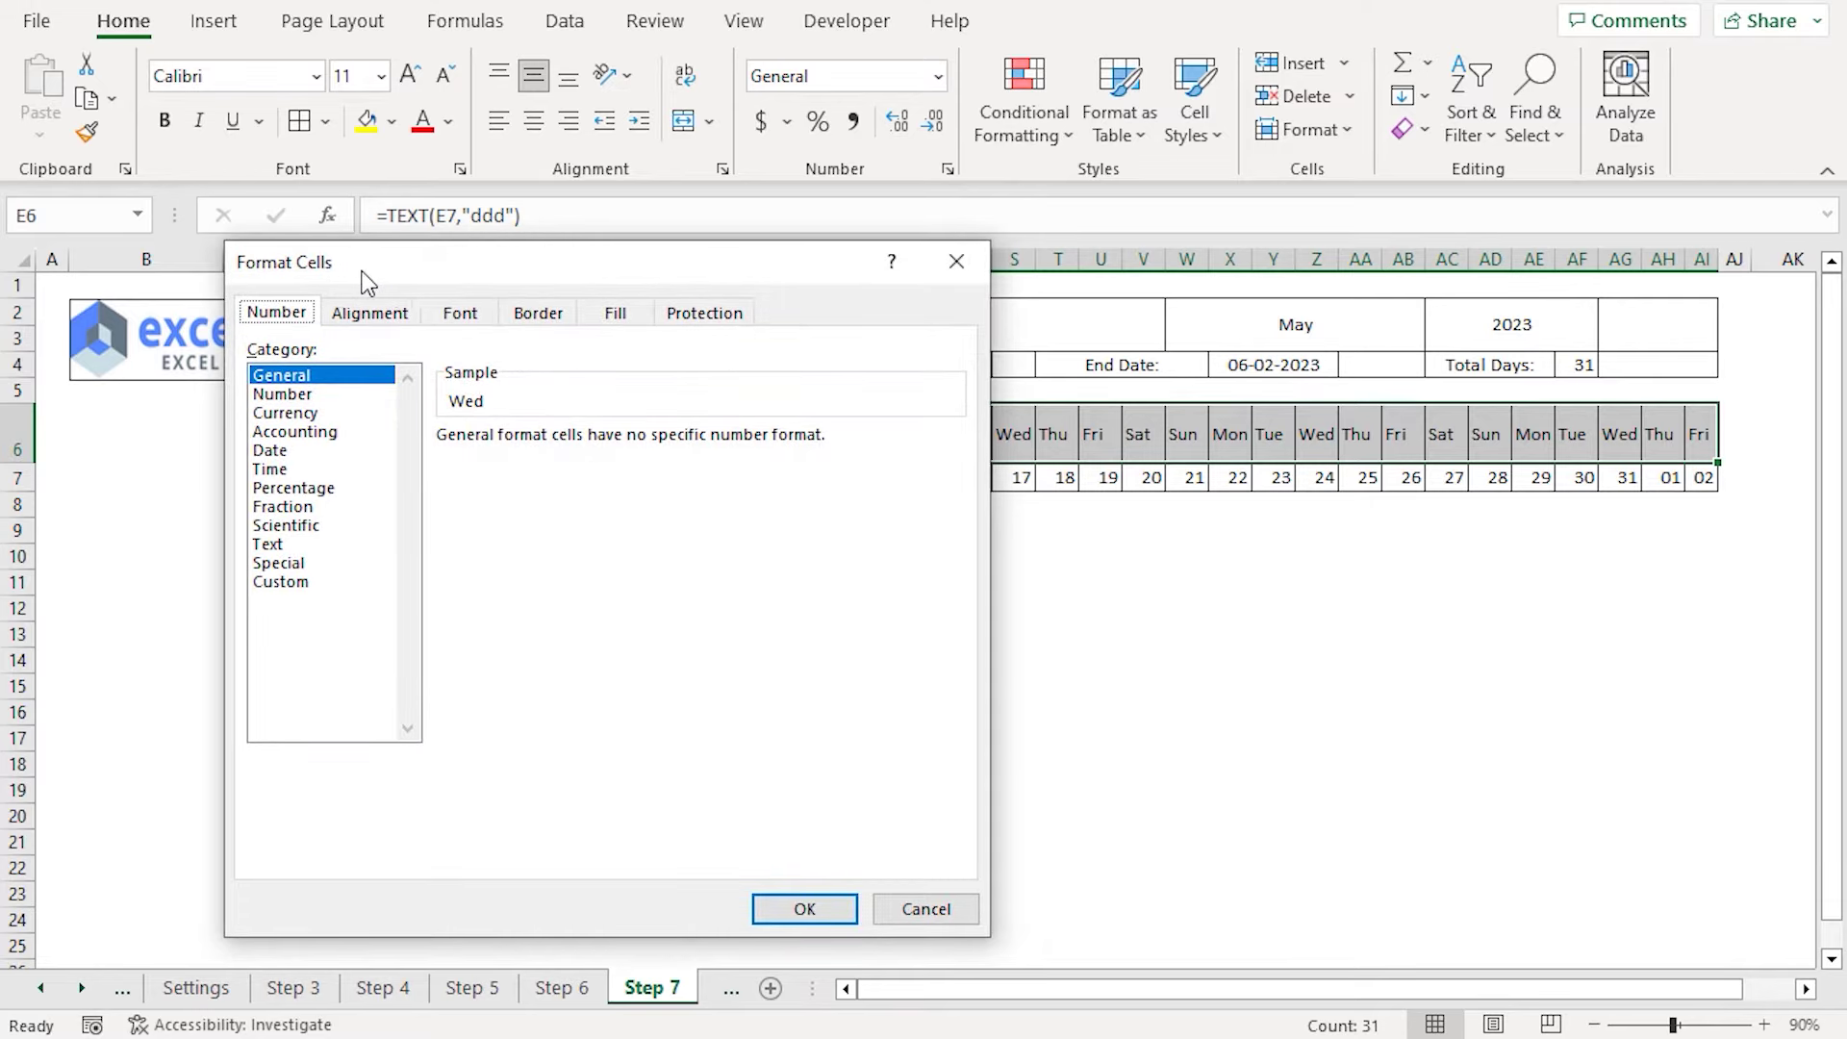
pyautogui.click(389, 318)
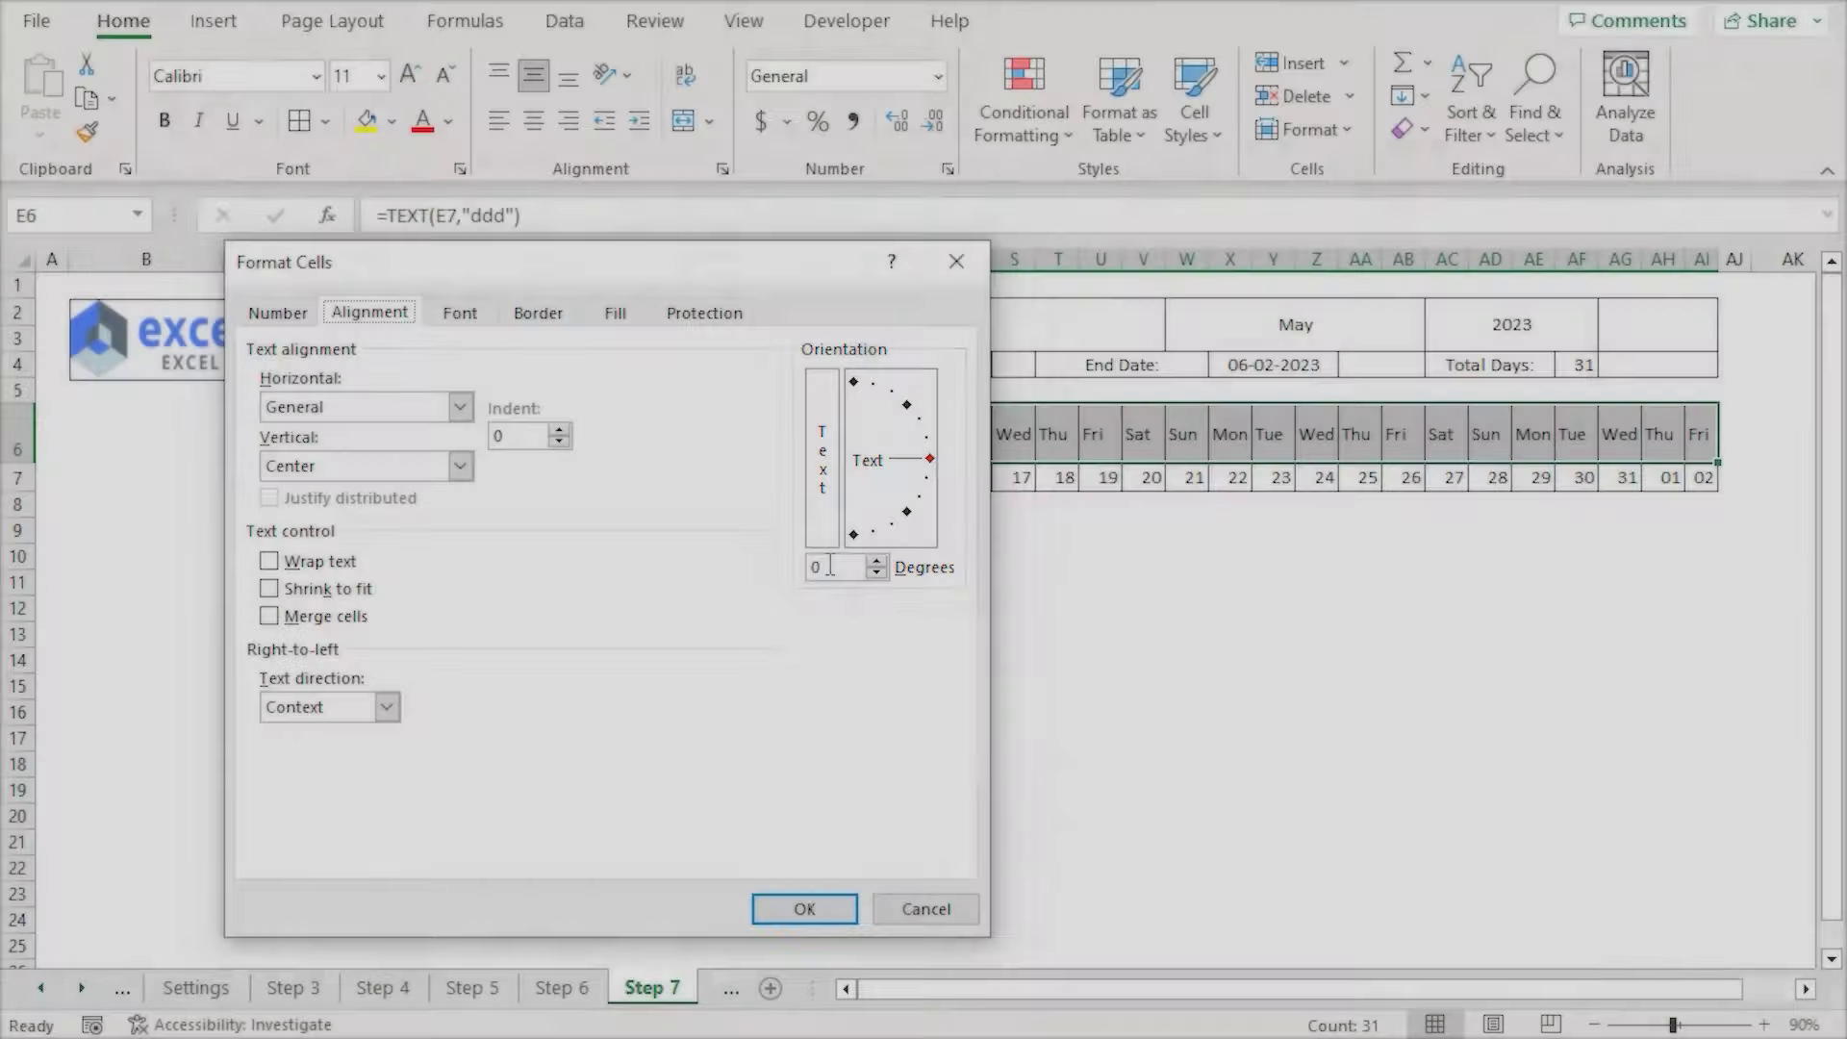
pyautogui.click(816, 566)
pyautogui.write('90')
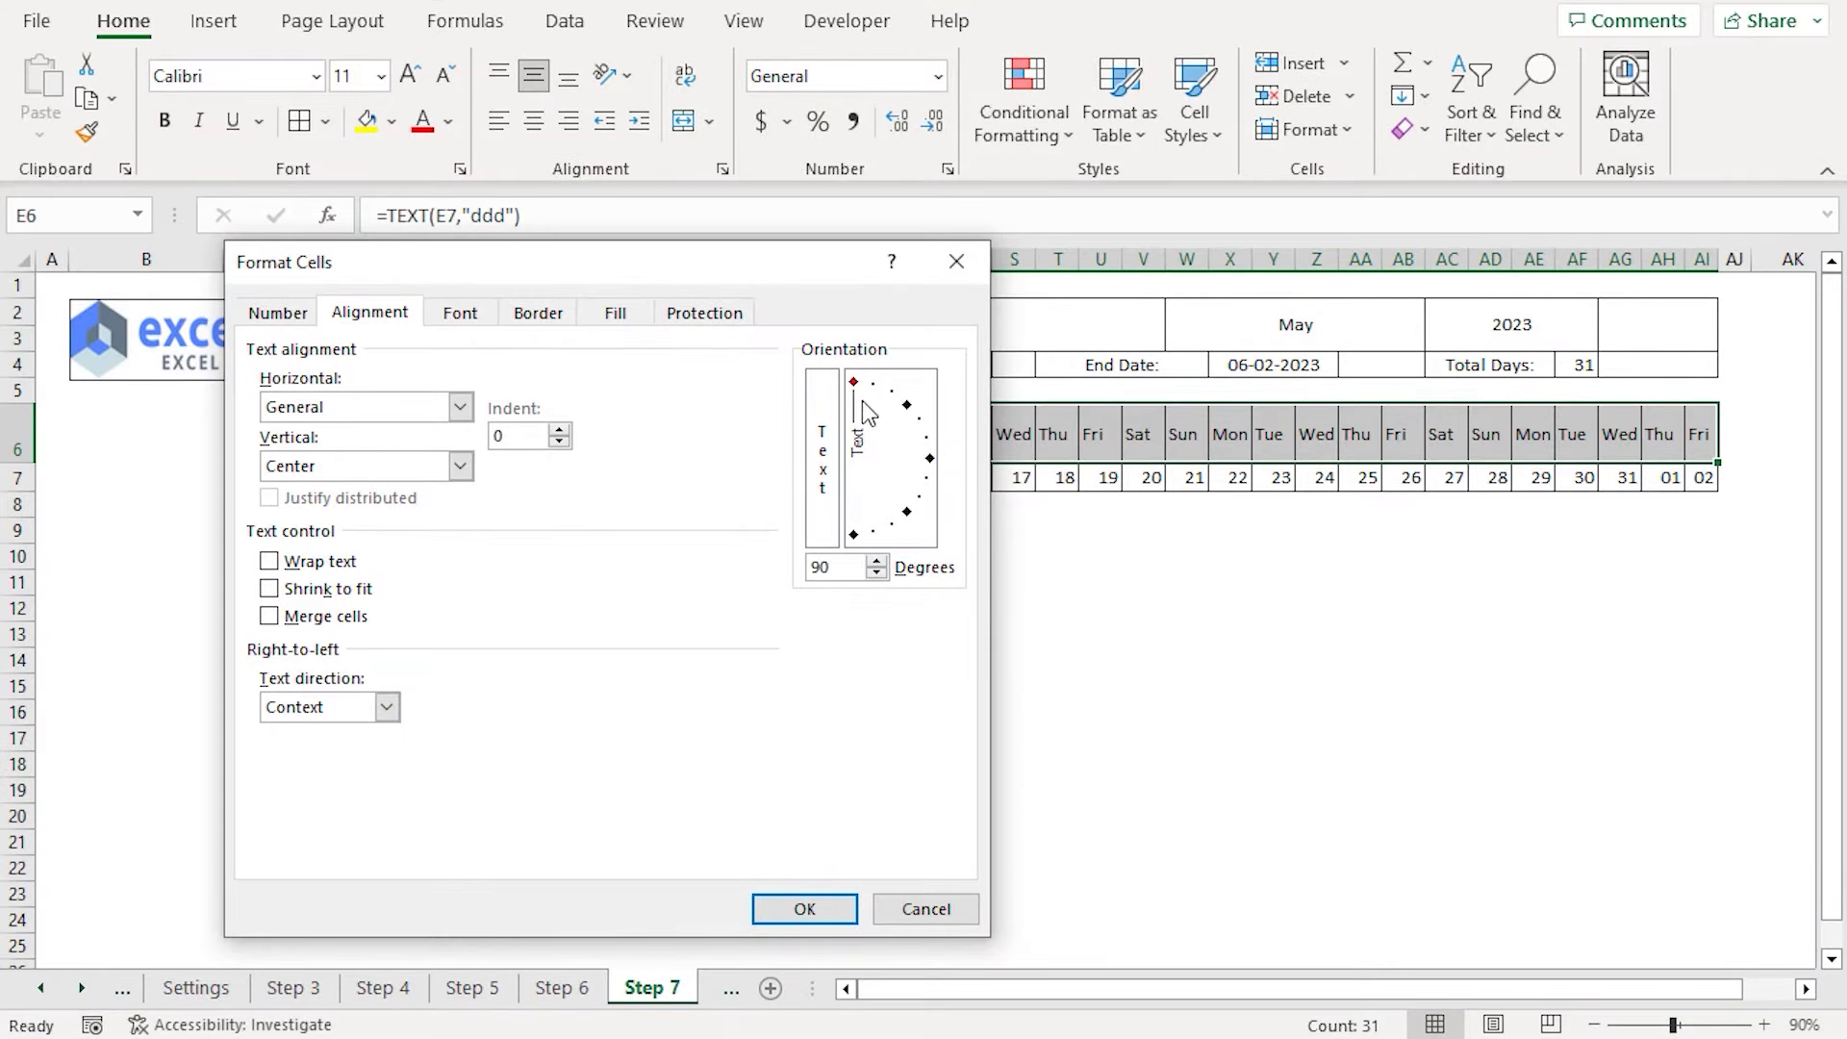
pyautogui.click(806, 905)
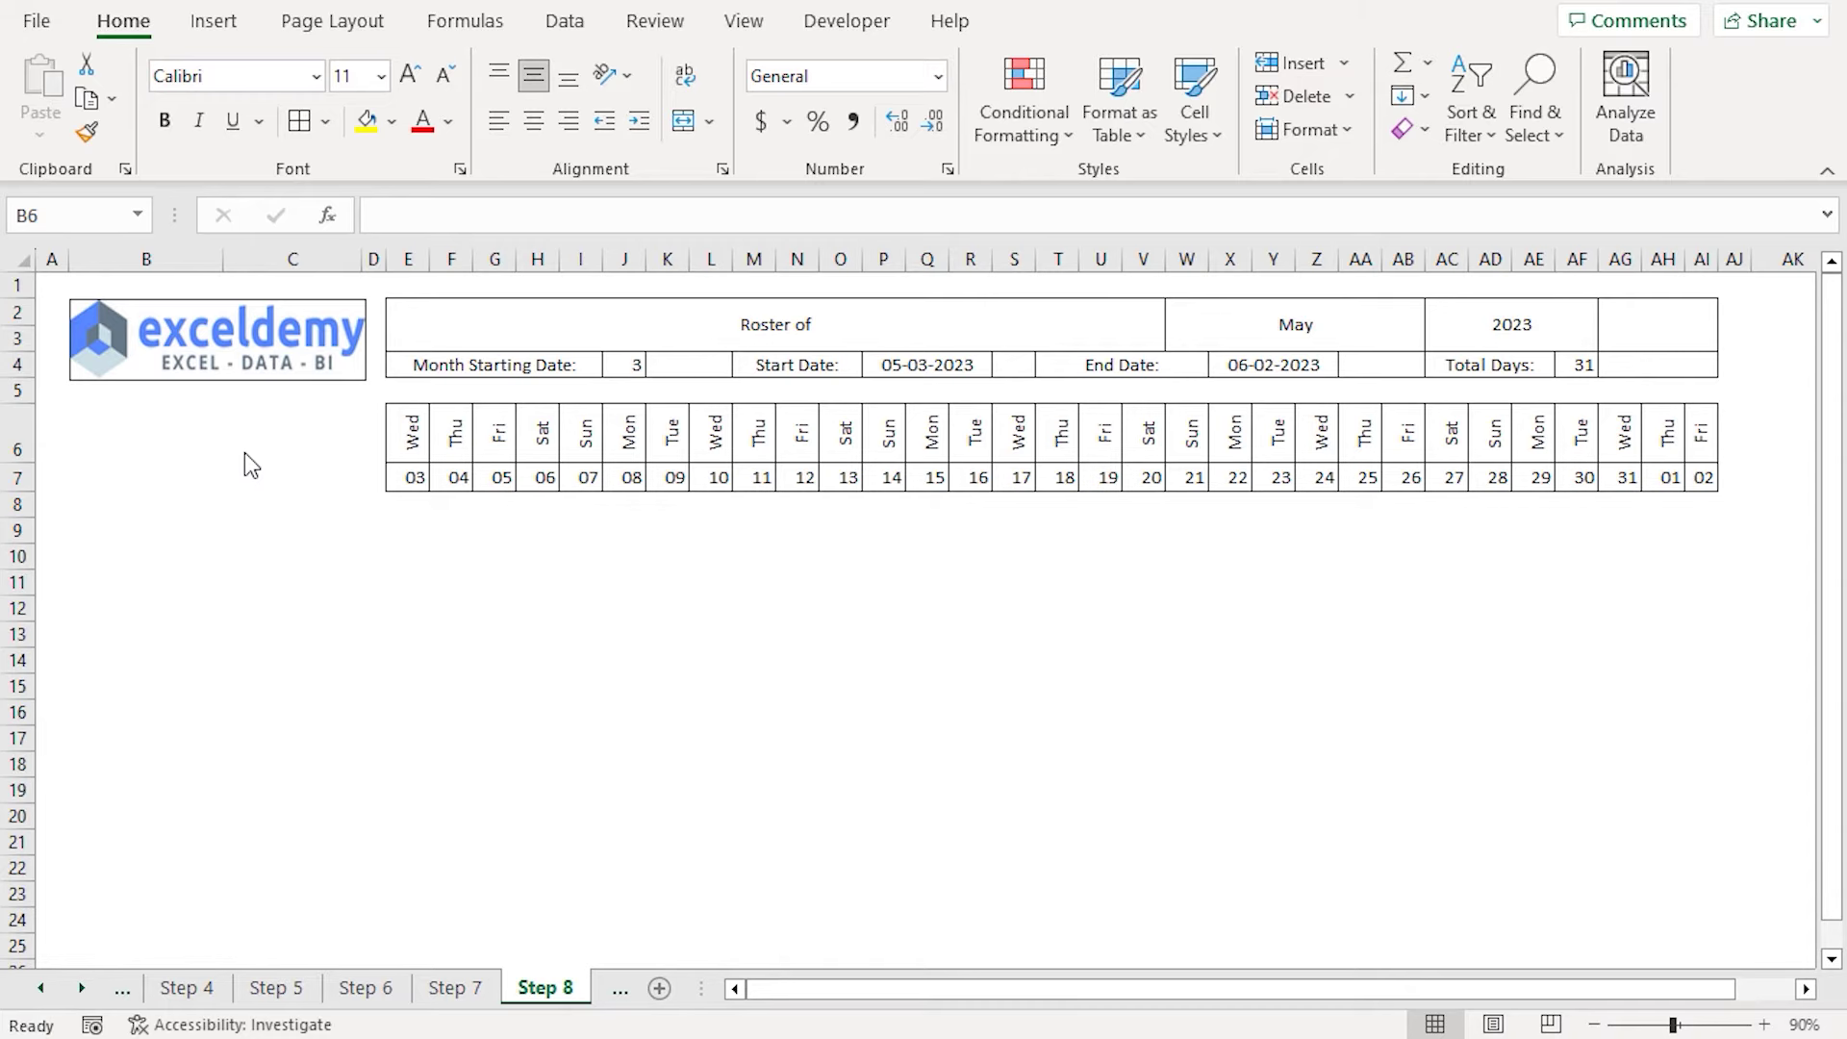
# Merge and center cells B6:B7 on the Step 8 sheet
pyautogui.click(144, 439)
pyautogui.moveTo(144, 442); pyautogui.dragTo(144, 481)
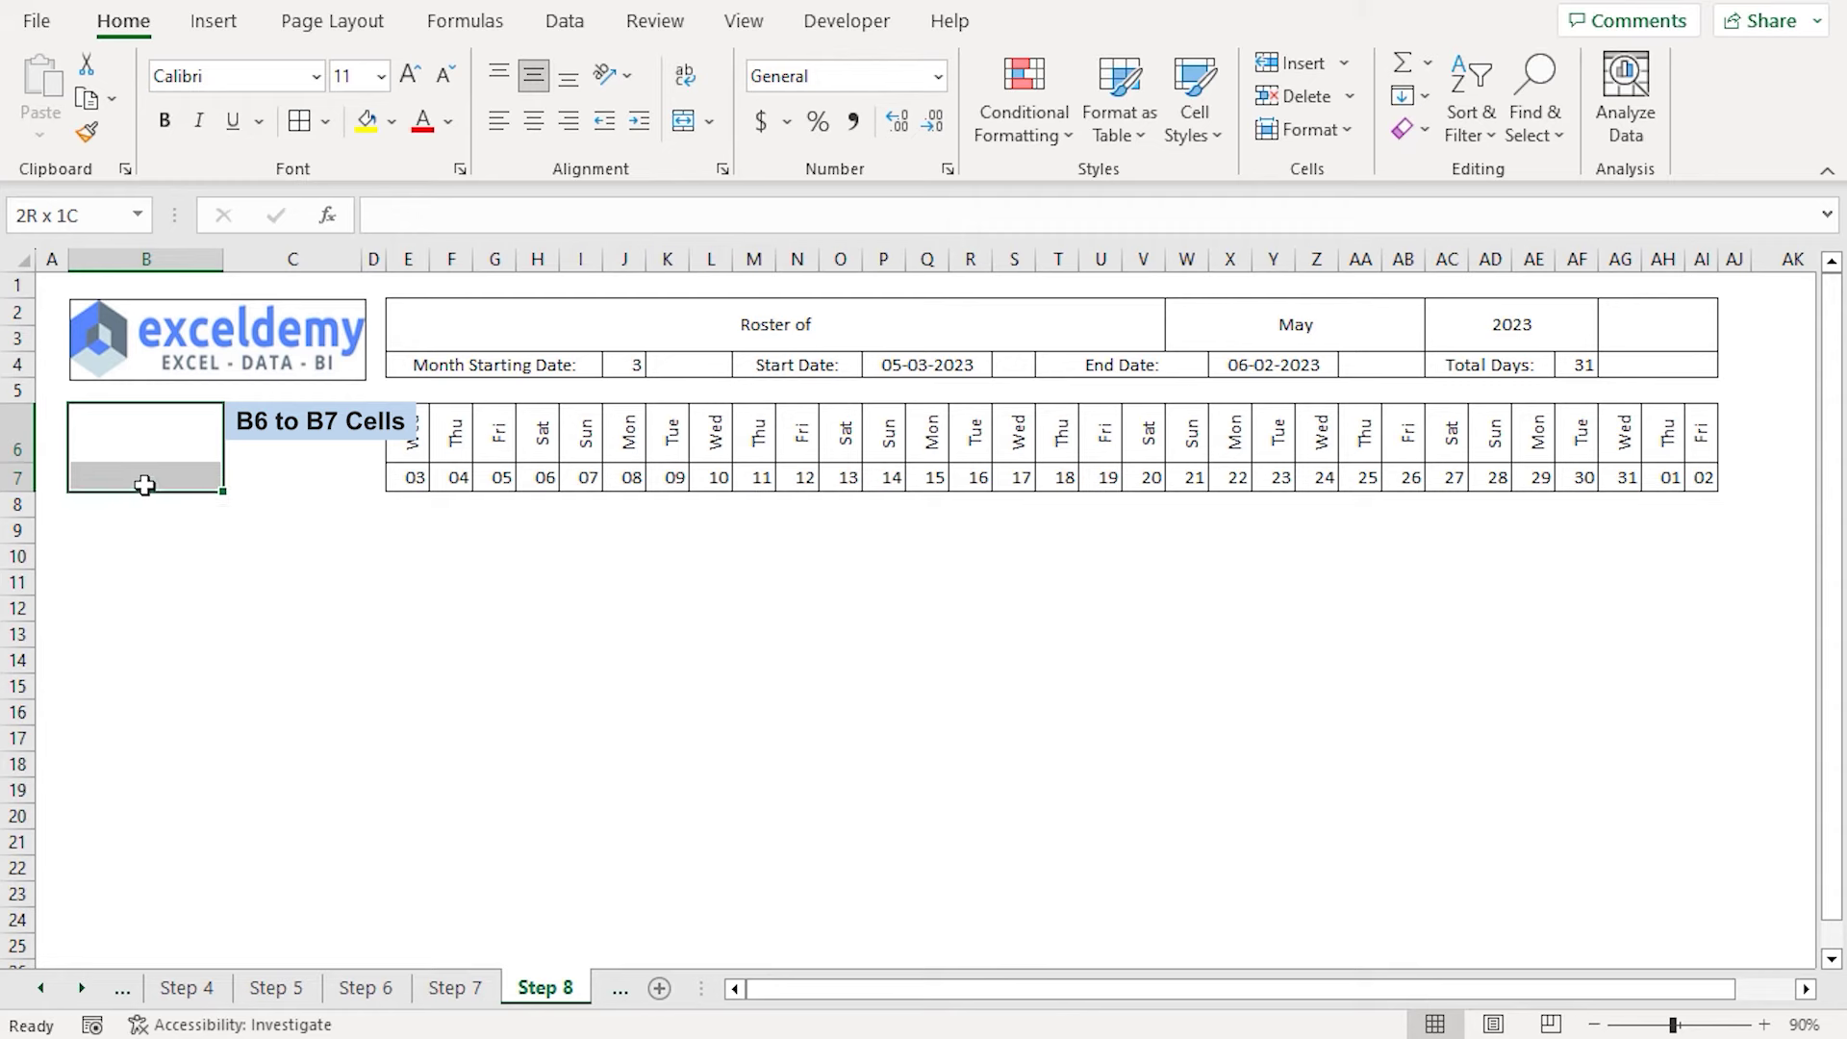
pyautogui.click(683, 134)
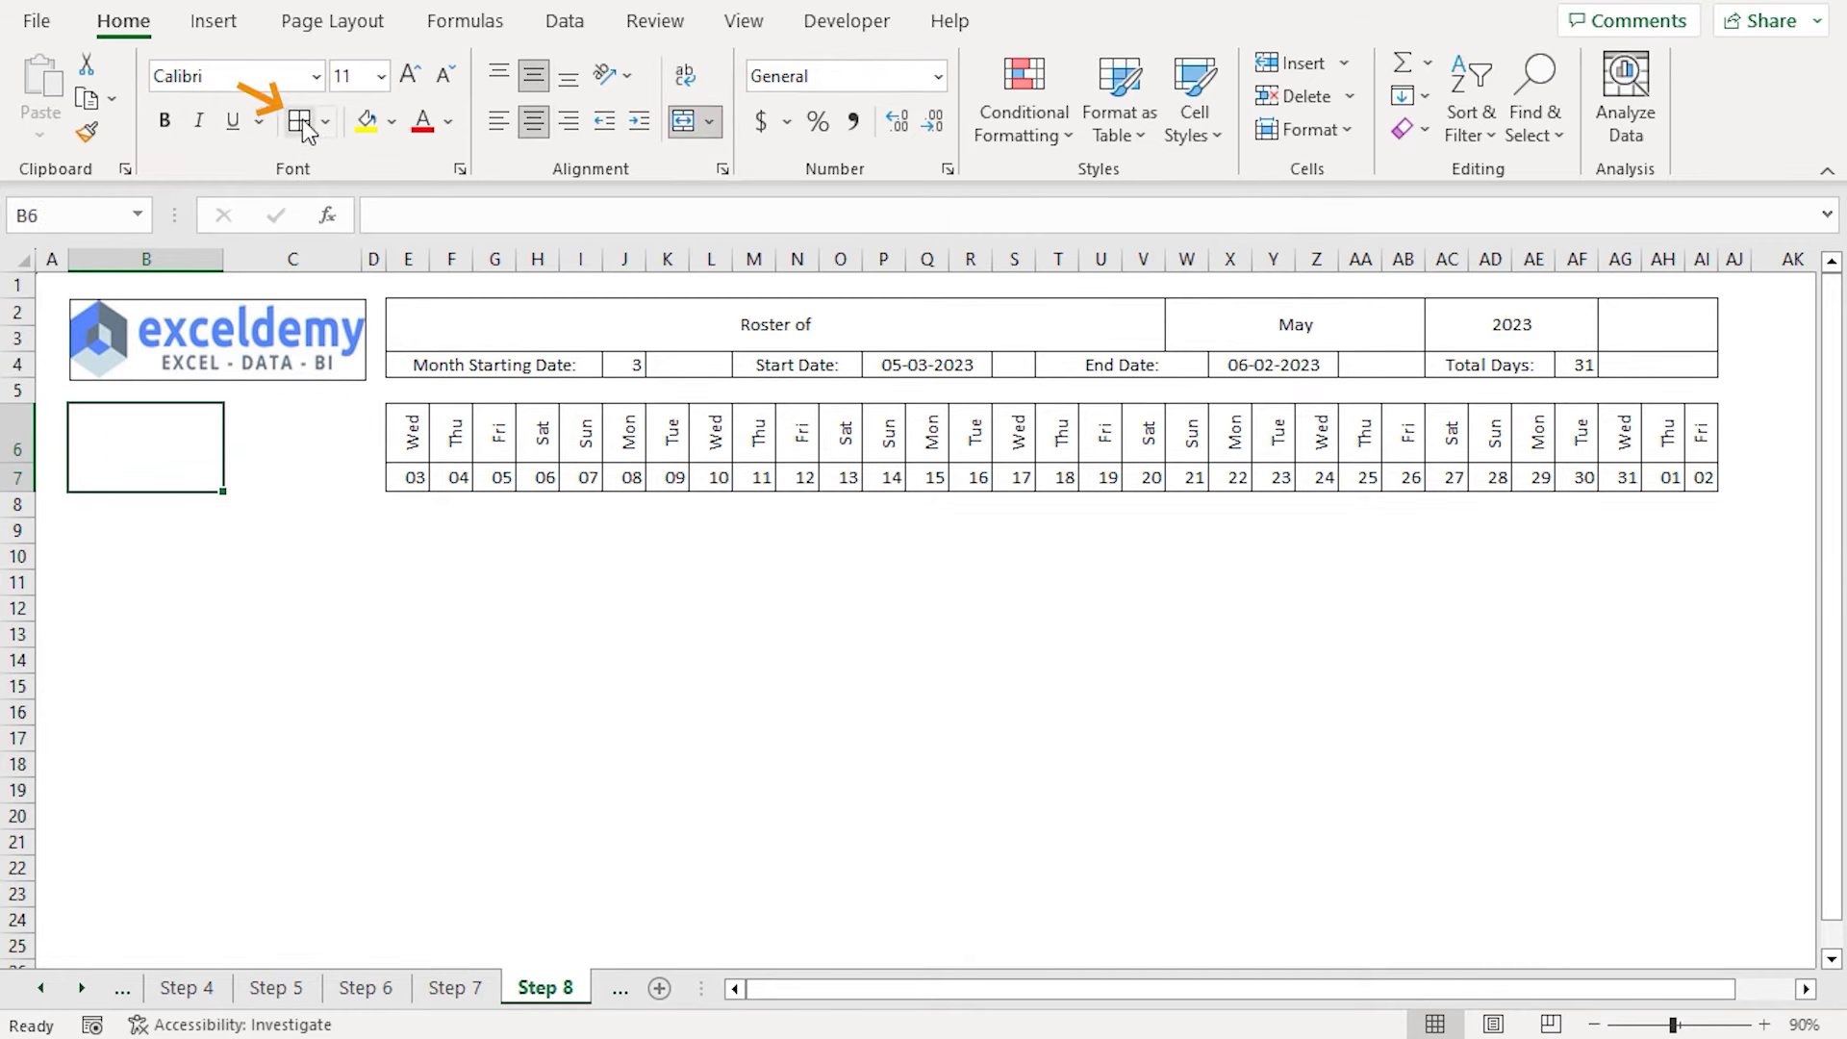
# Enter the heading Employee in the merged cell B6
pyautogui.click(380, 216)
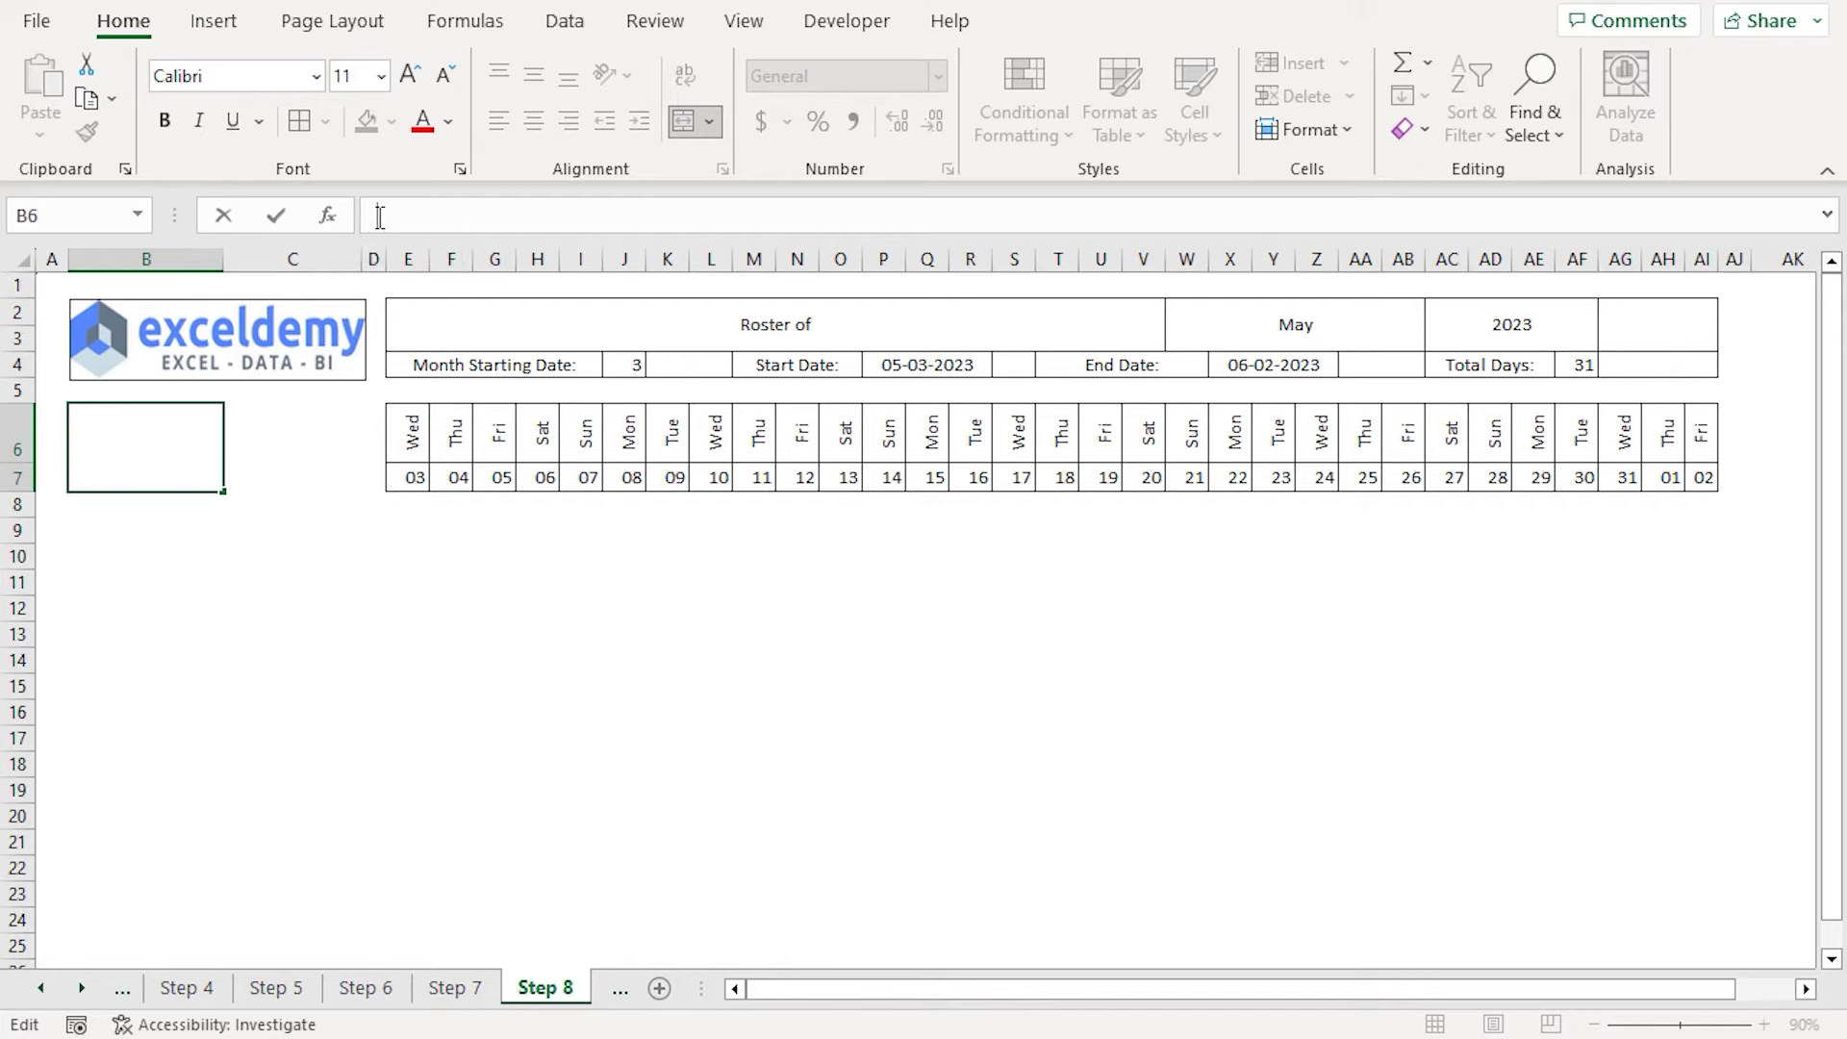
pyautogui.write('Employee')
pyautogui.press('Return')
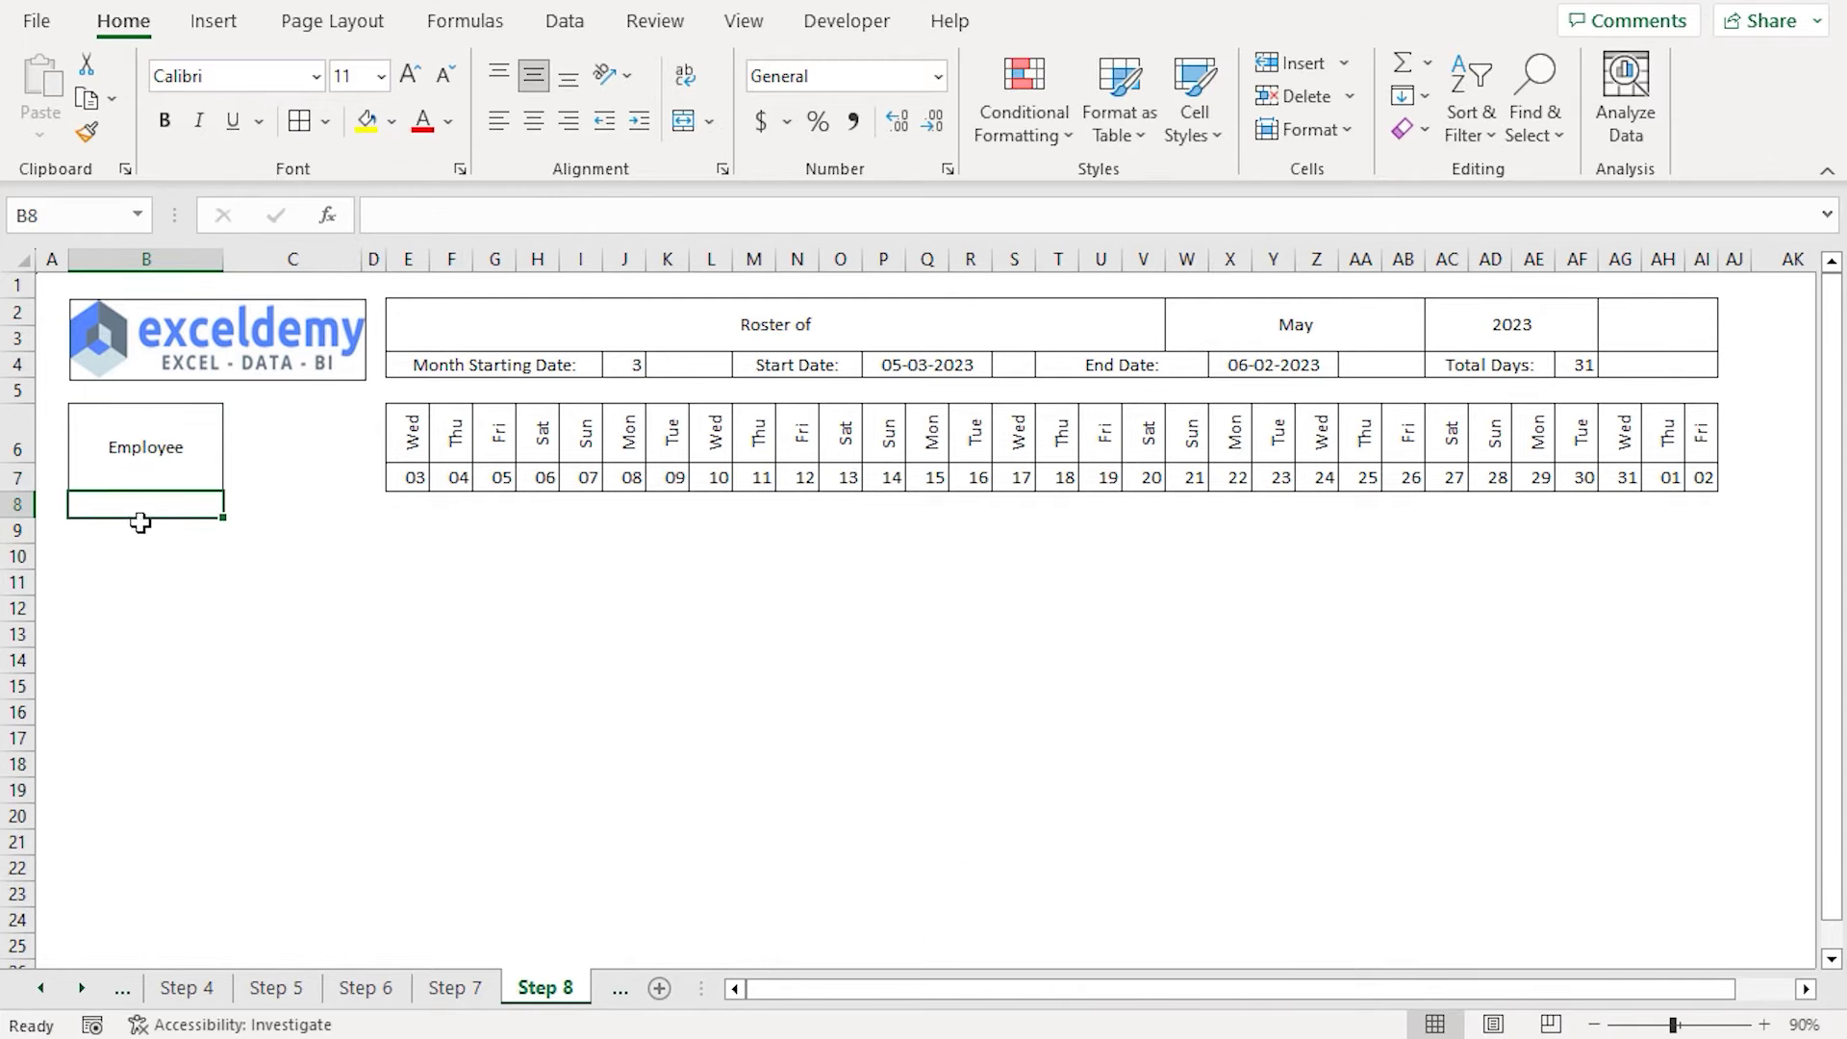
# Apply list data validation to cells B8:B17, using the named range Employee_List as the source
pyautogui.keyDown('shift'); pyautogui.click(128, 742); pyautogui.keyUp('shift')
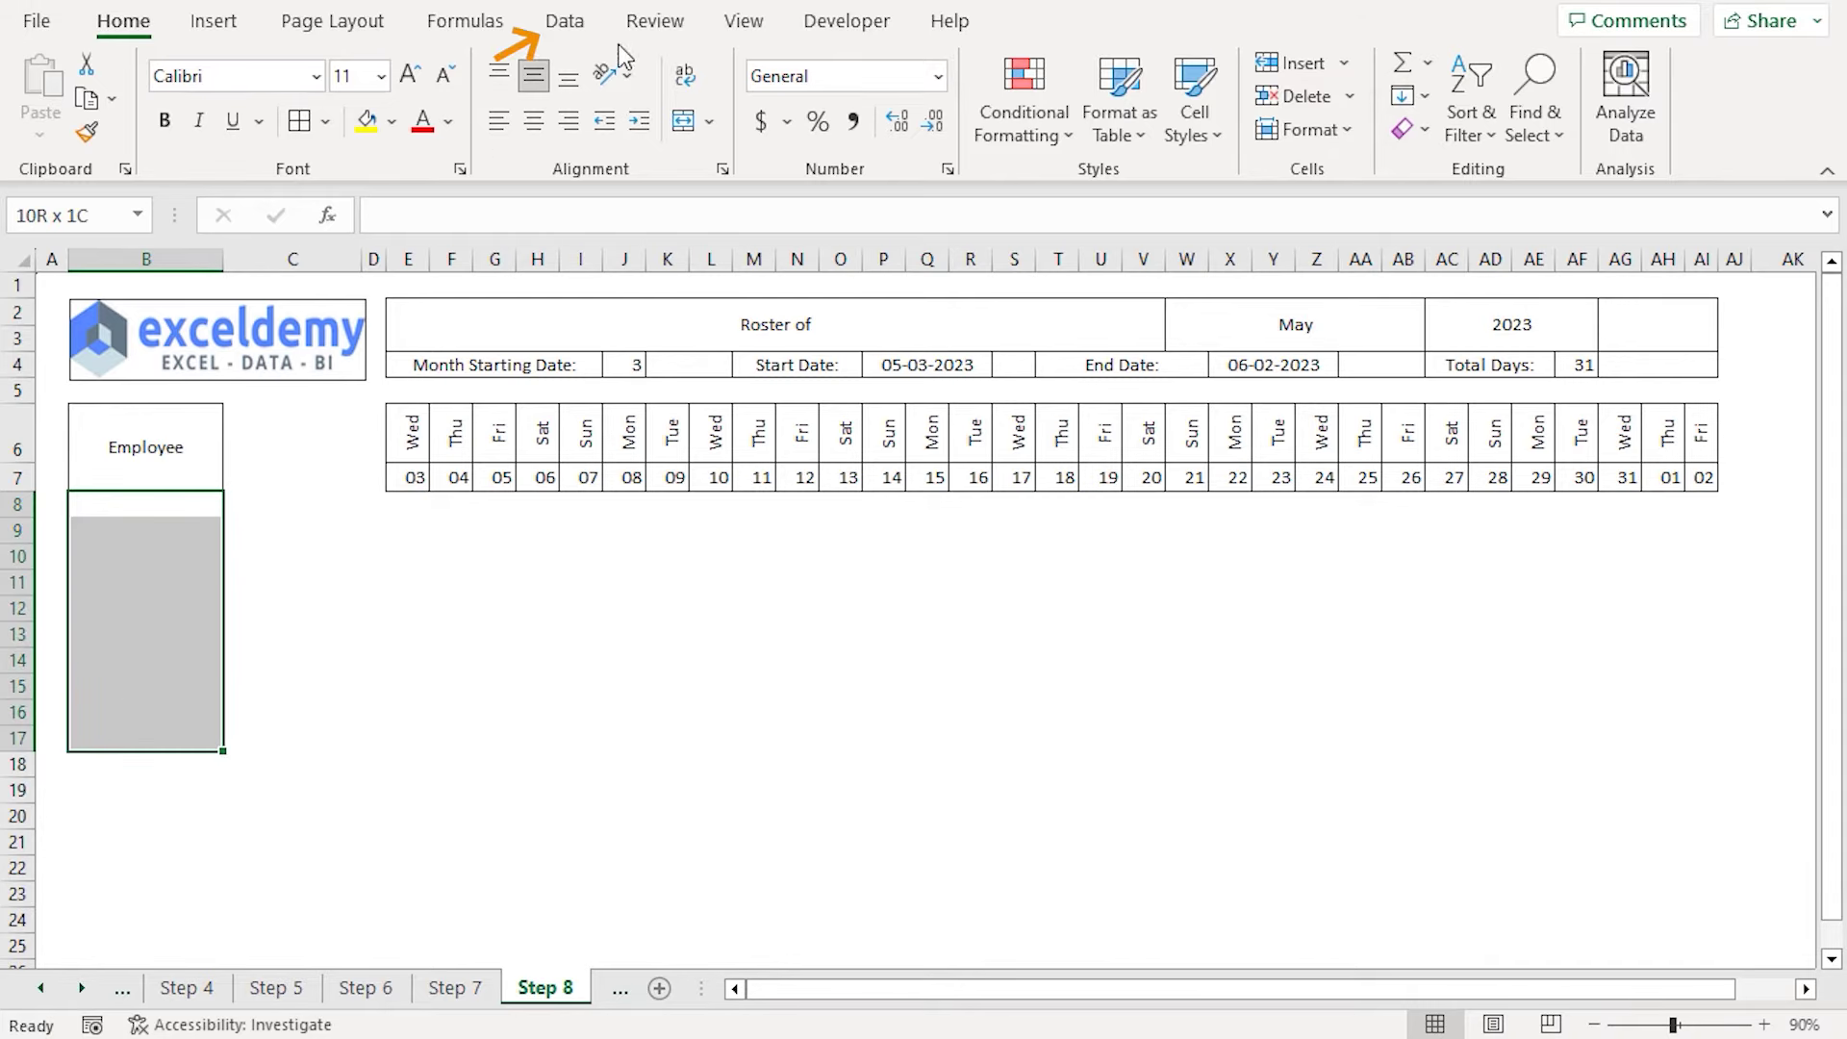
pyautogui.click(565, 29)
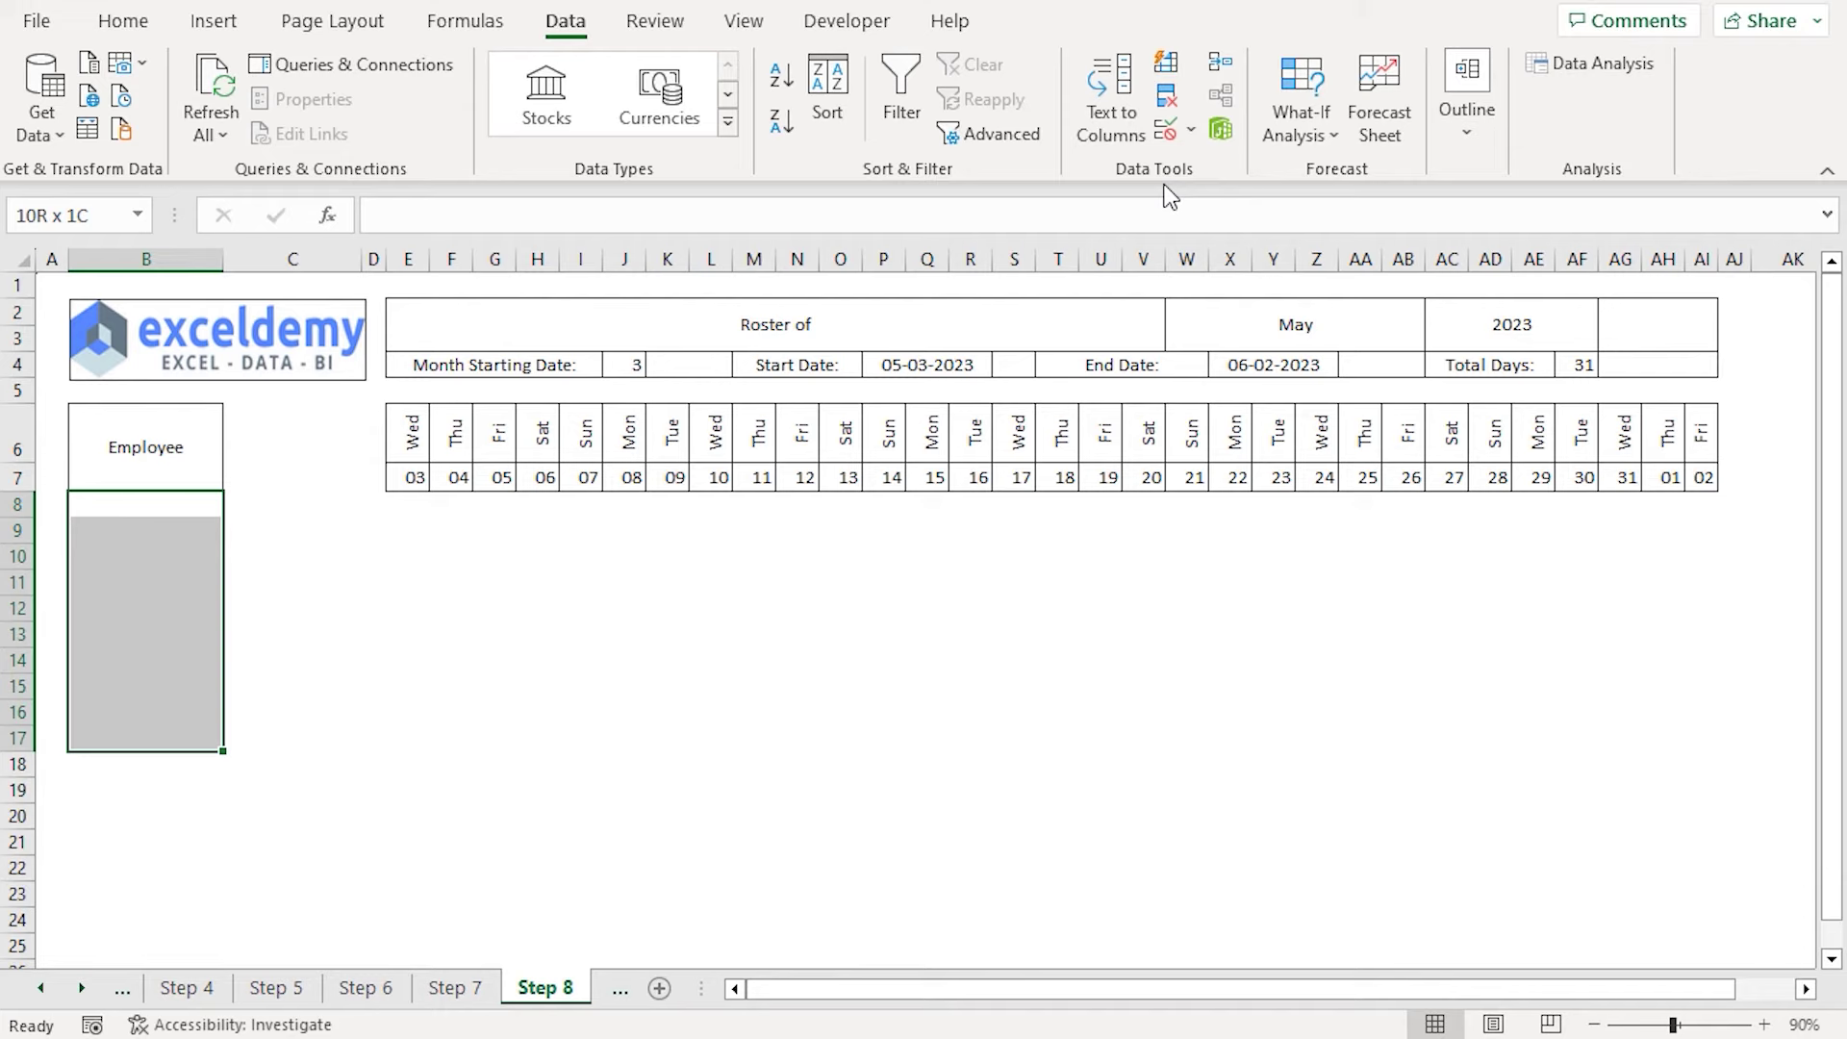
pyautogui.click(1191, 131)
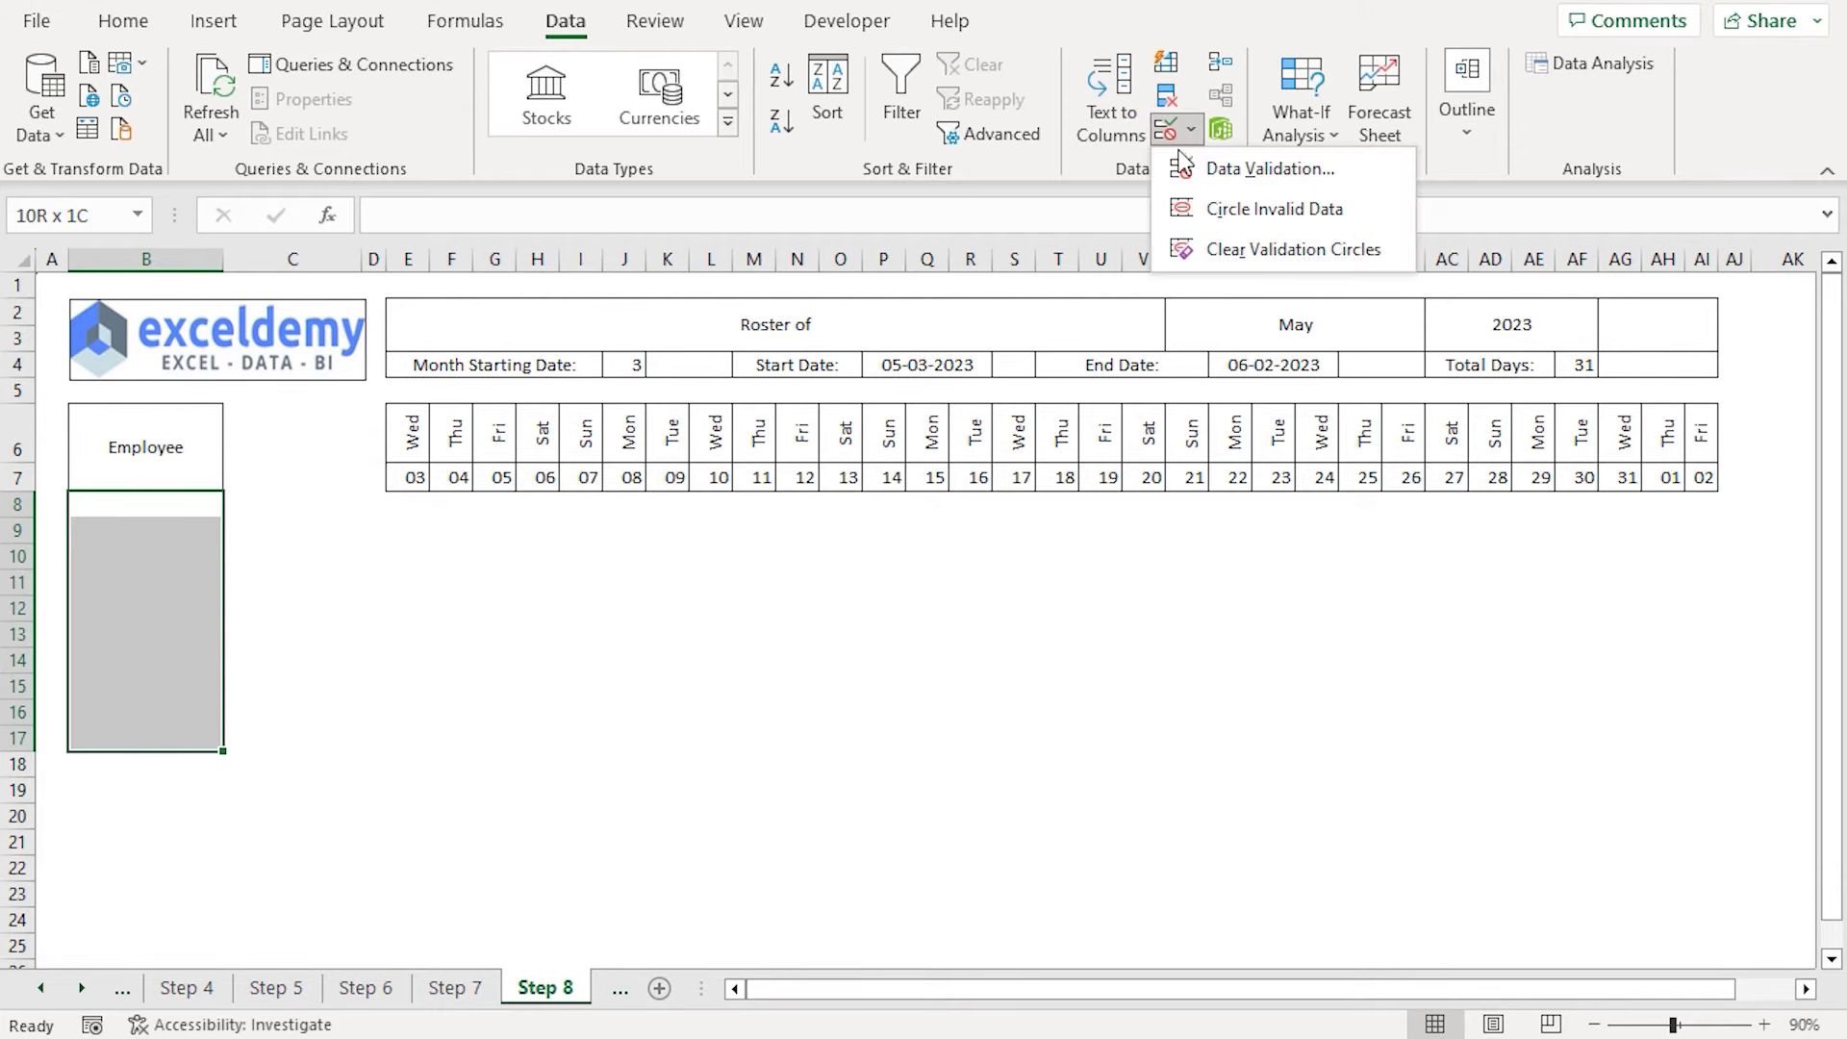
pyautogui.click(1260, 171)
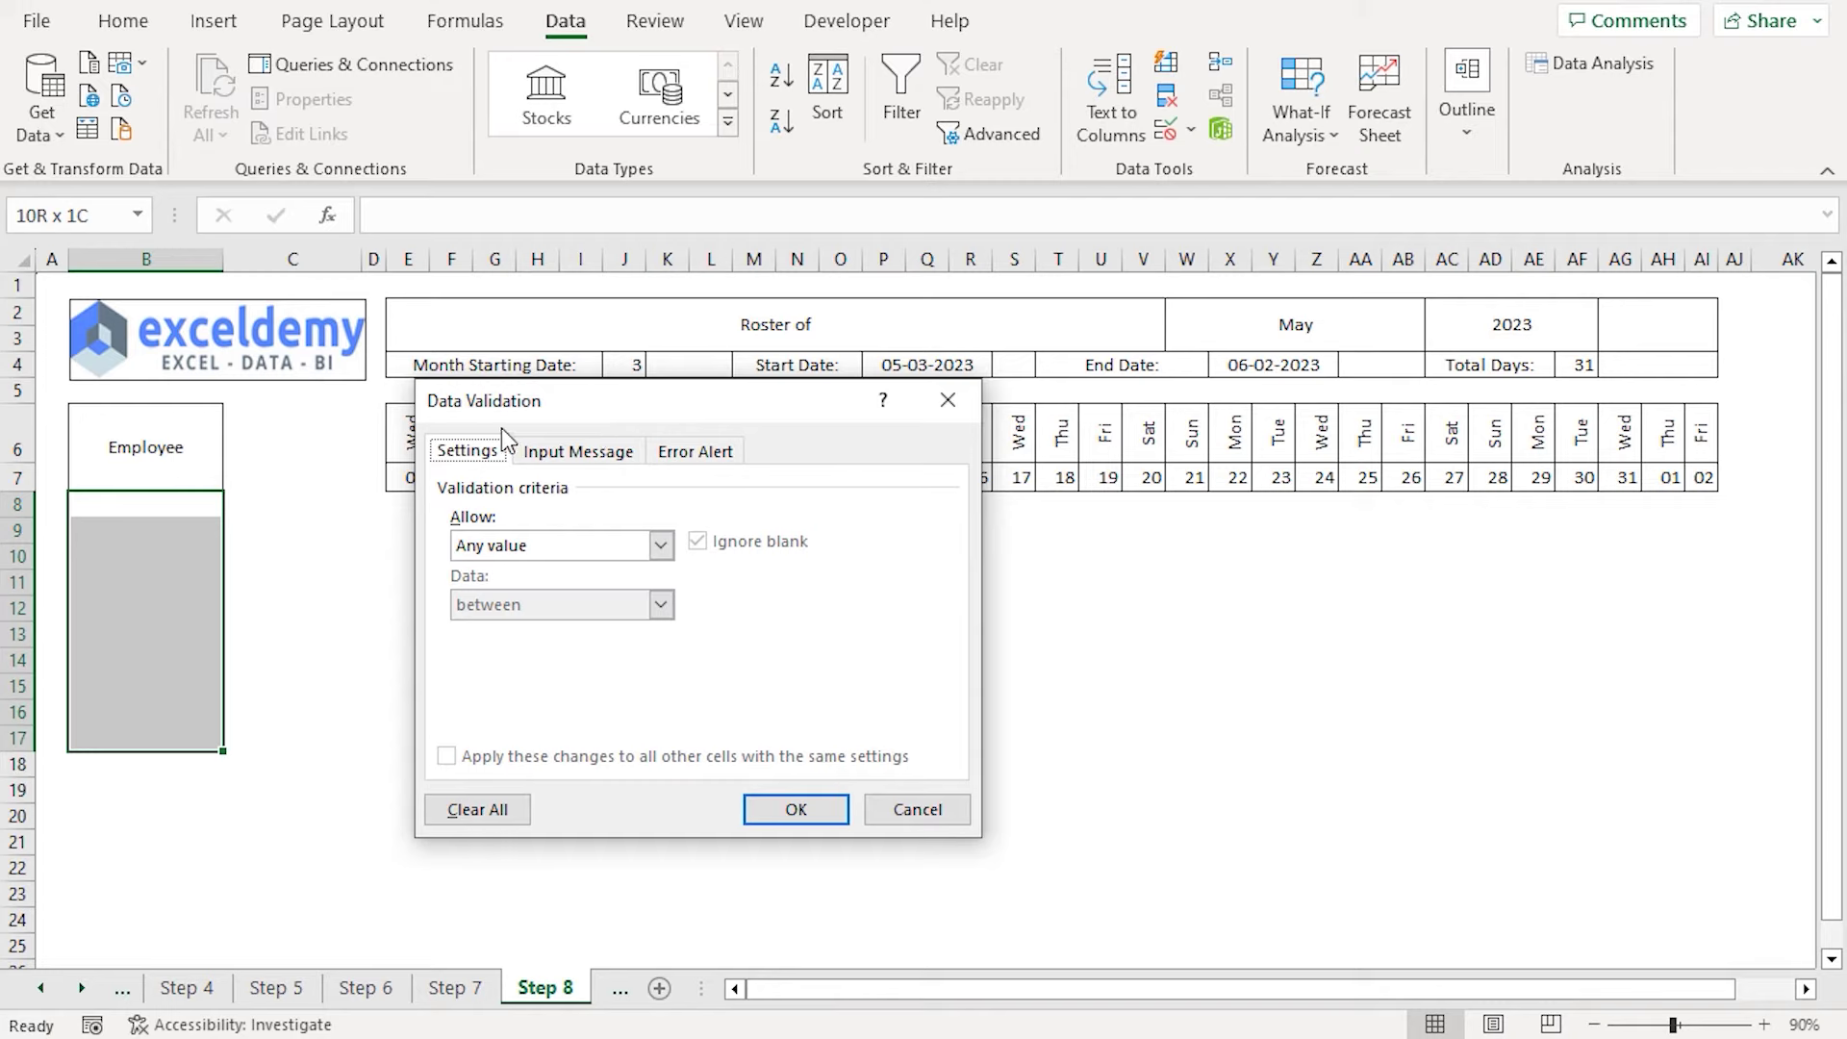
pyautogui.click(662, 546)
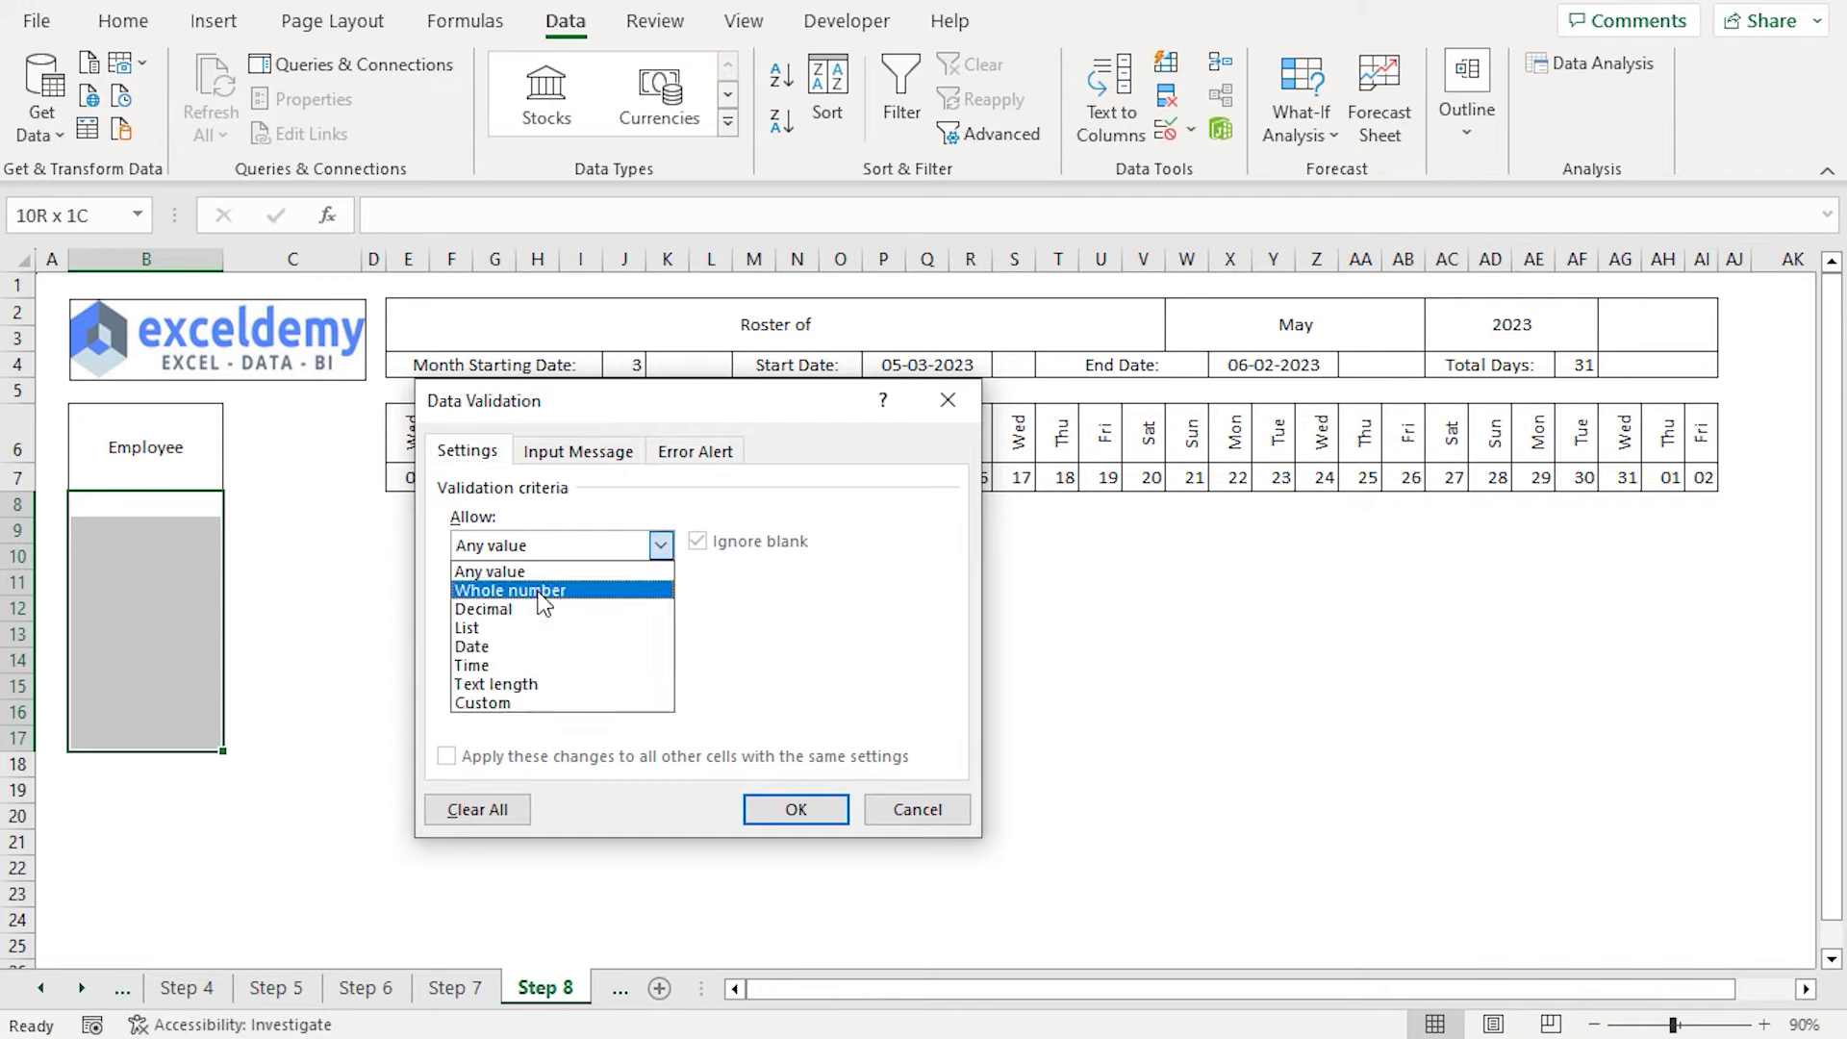
pyautogui.click(504, 629)
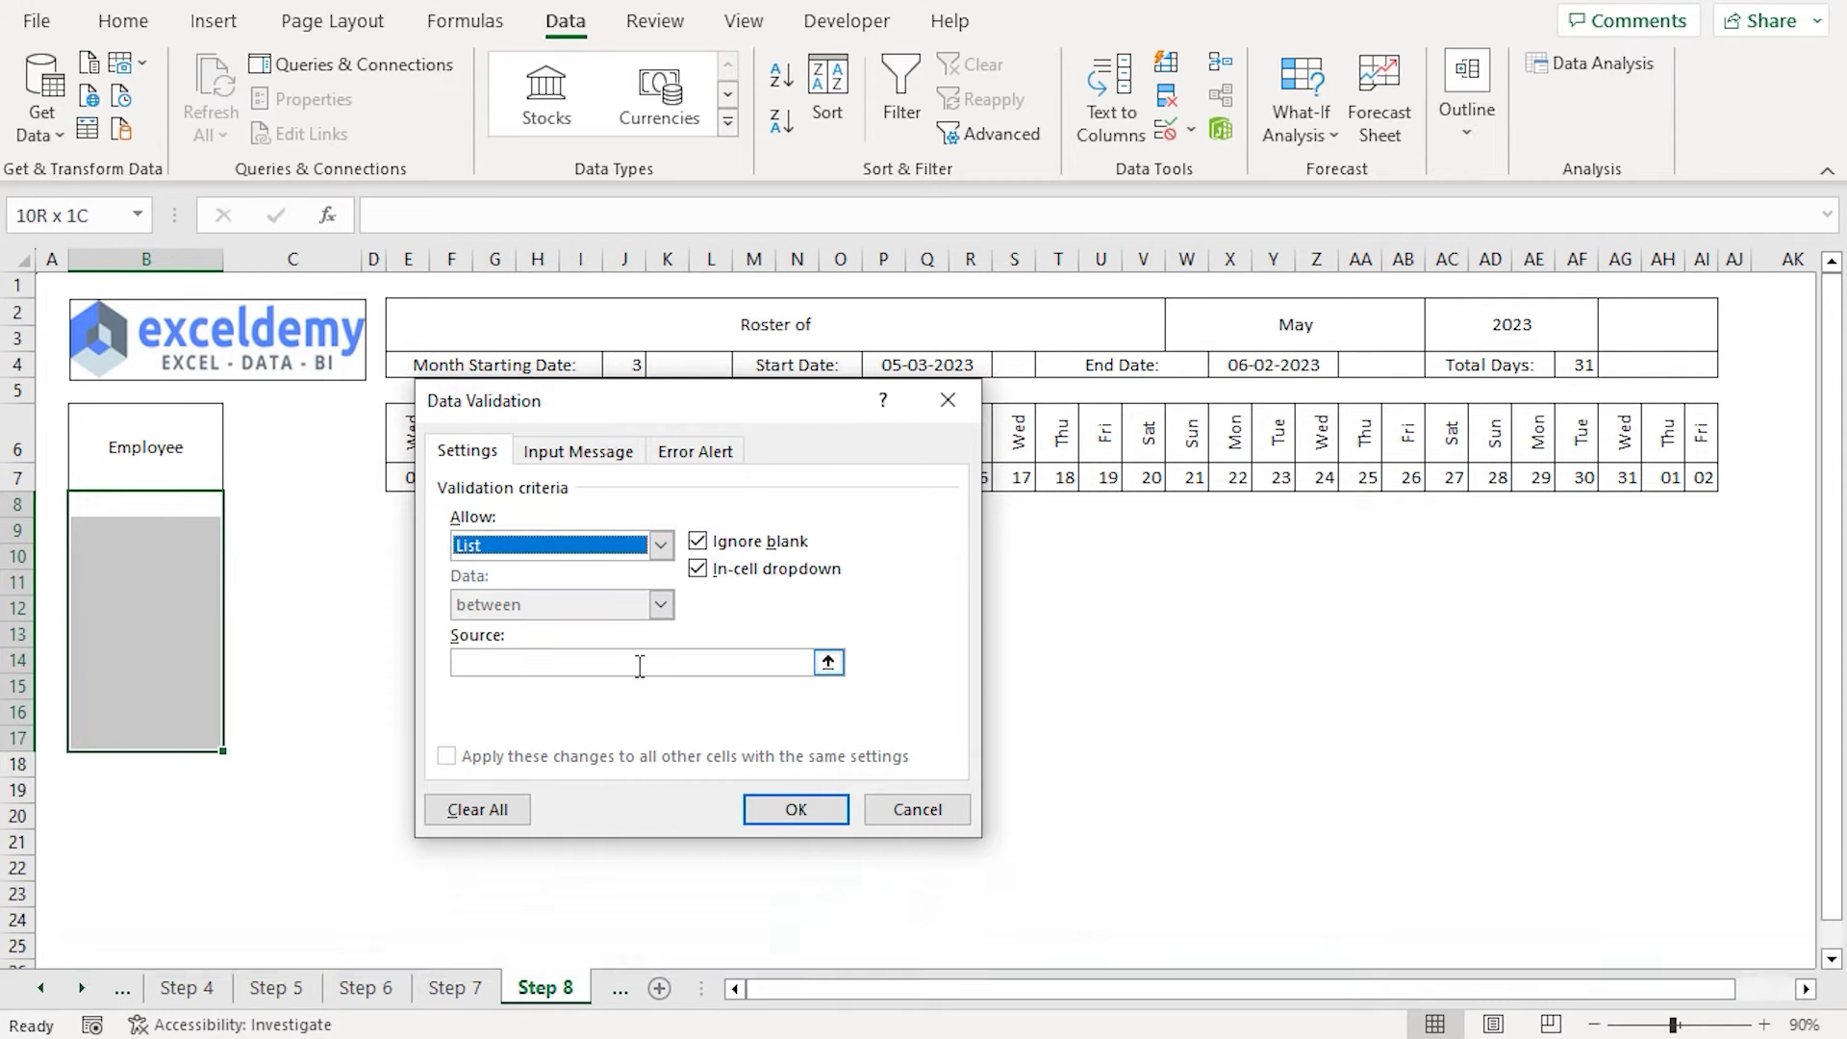
pyautogui.click(640, 666)
pyautogui.press('F3')
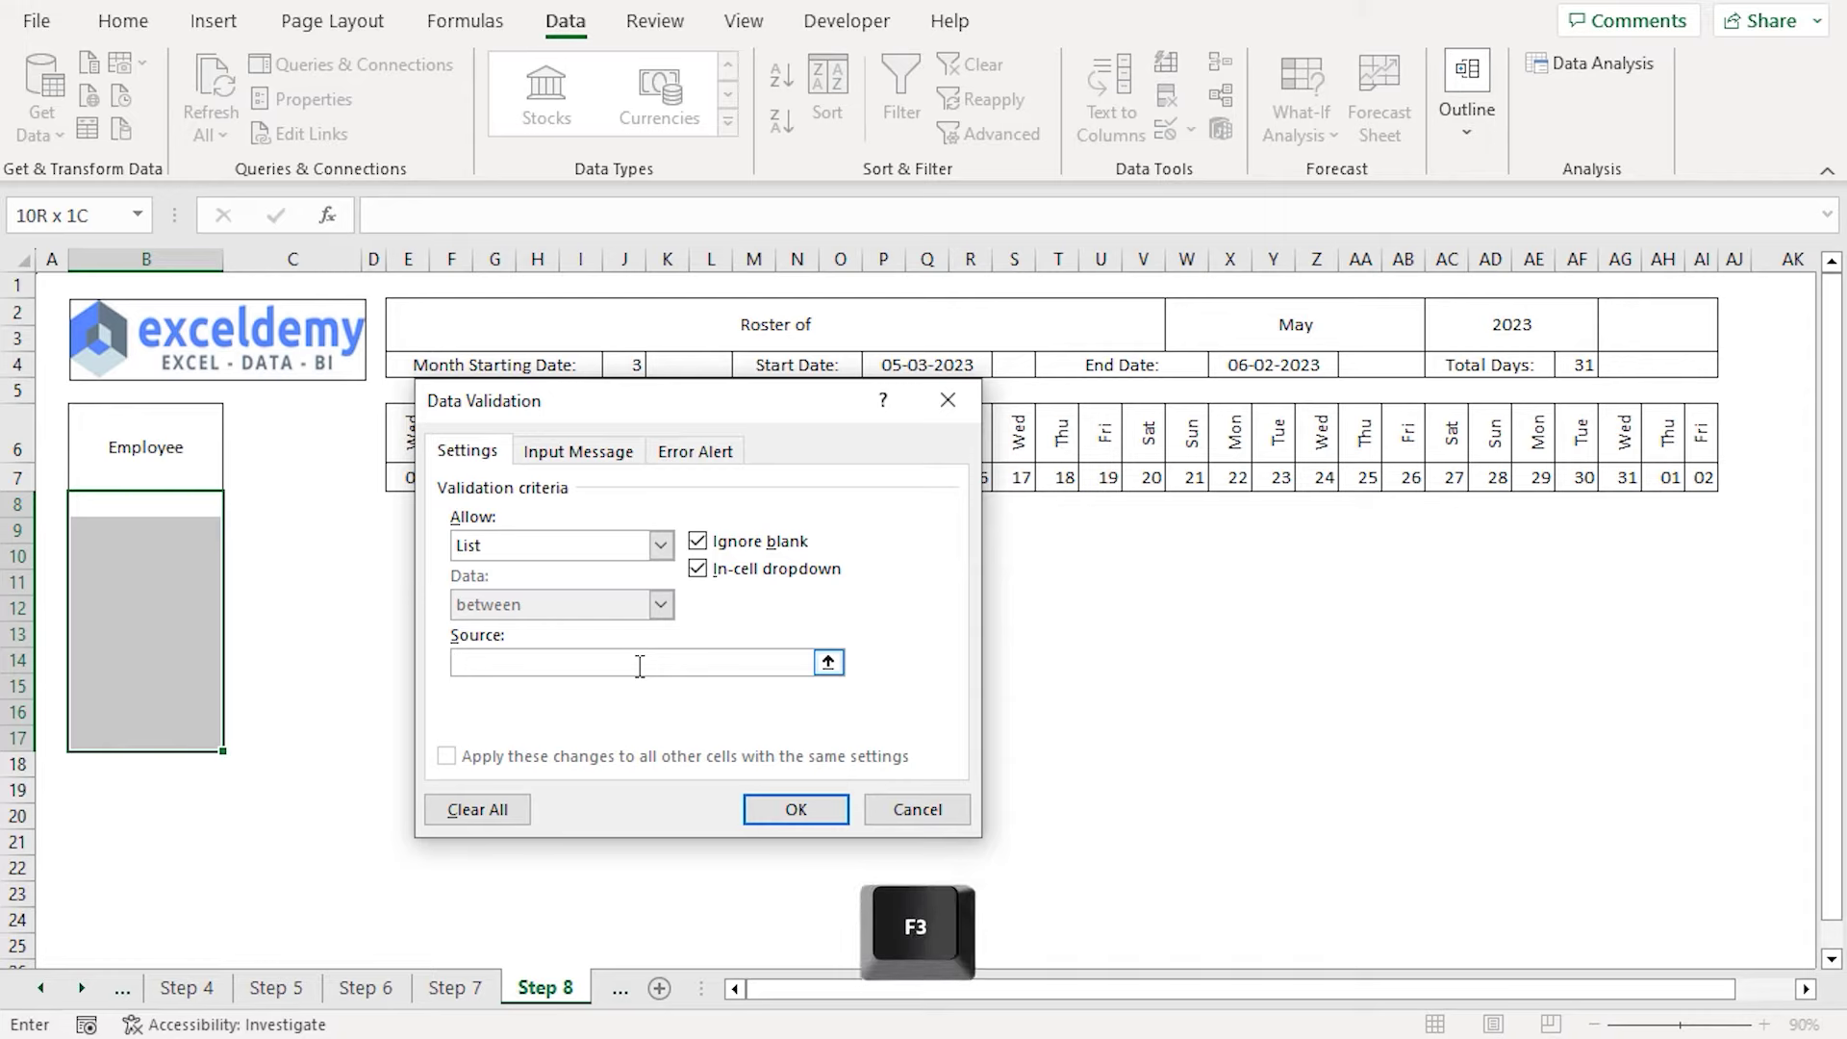
pyautogui.moveTo(1003, 544); pyautogui.dragTo(1219, 534)
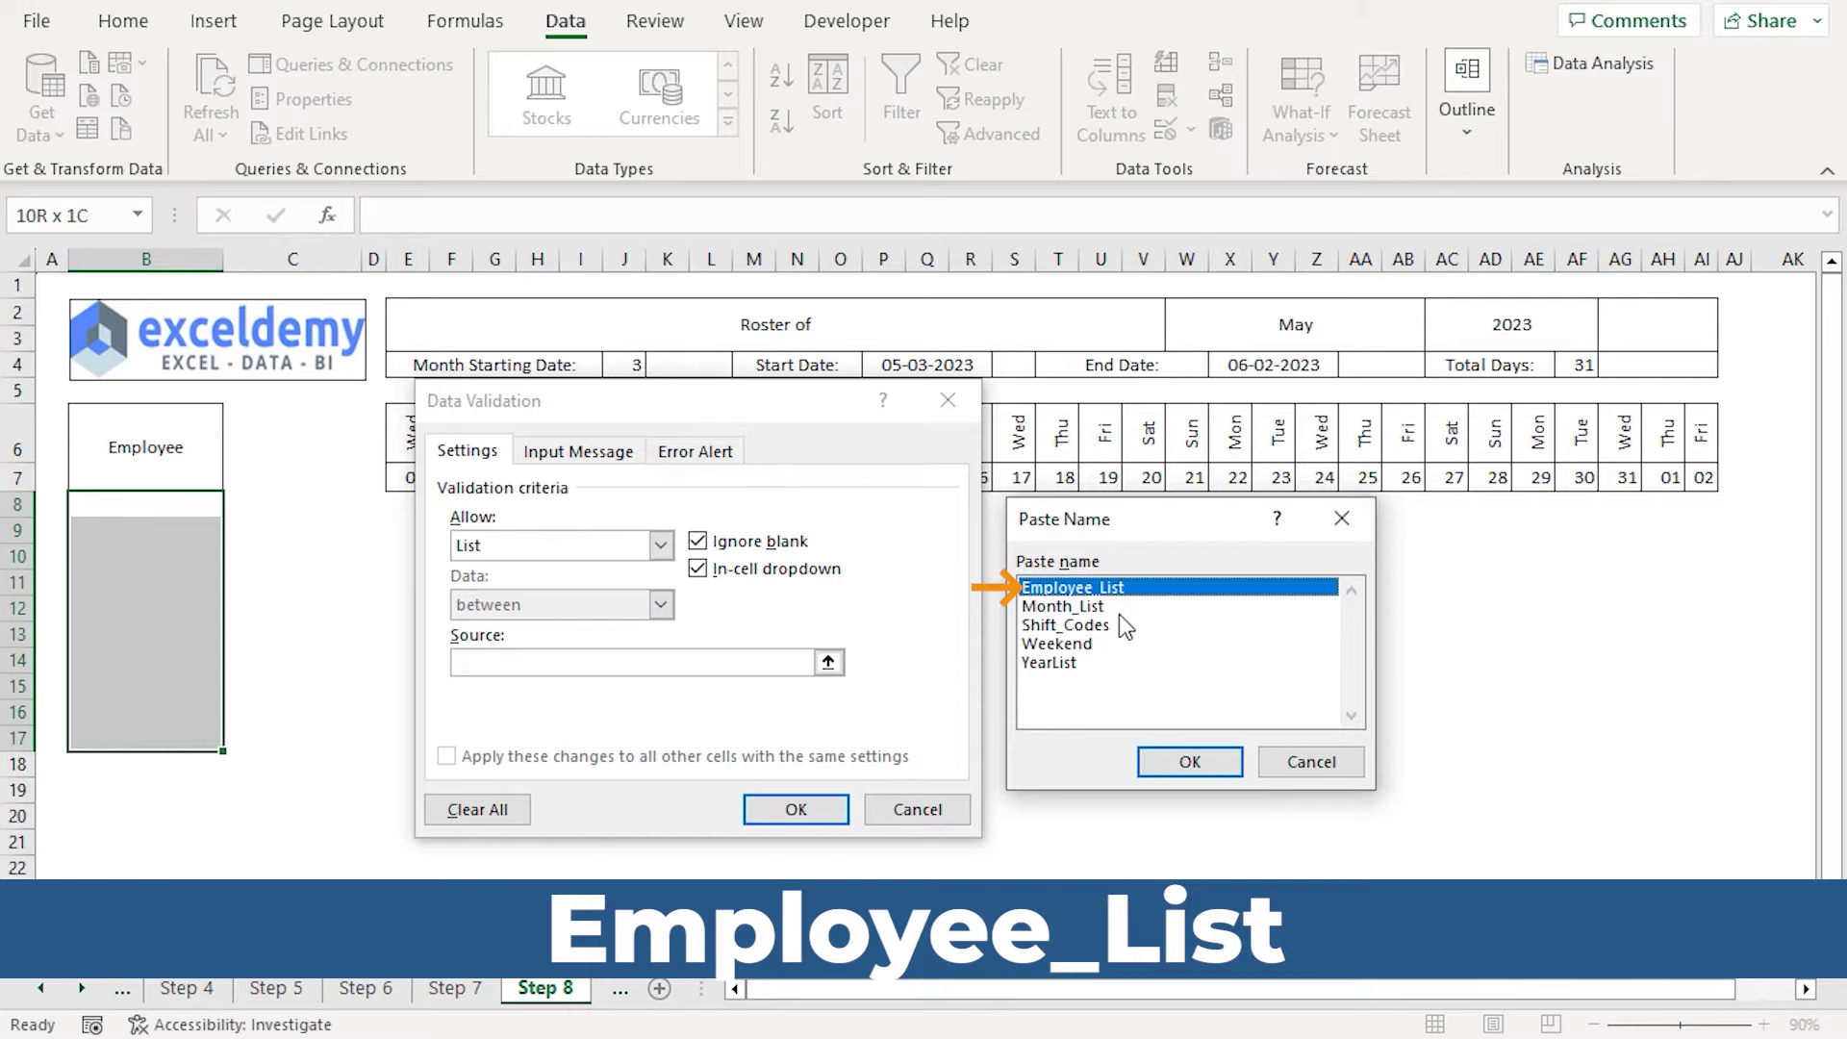
pyautogui.click(1175, 765)
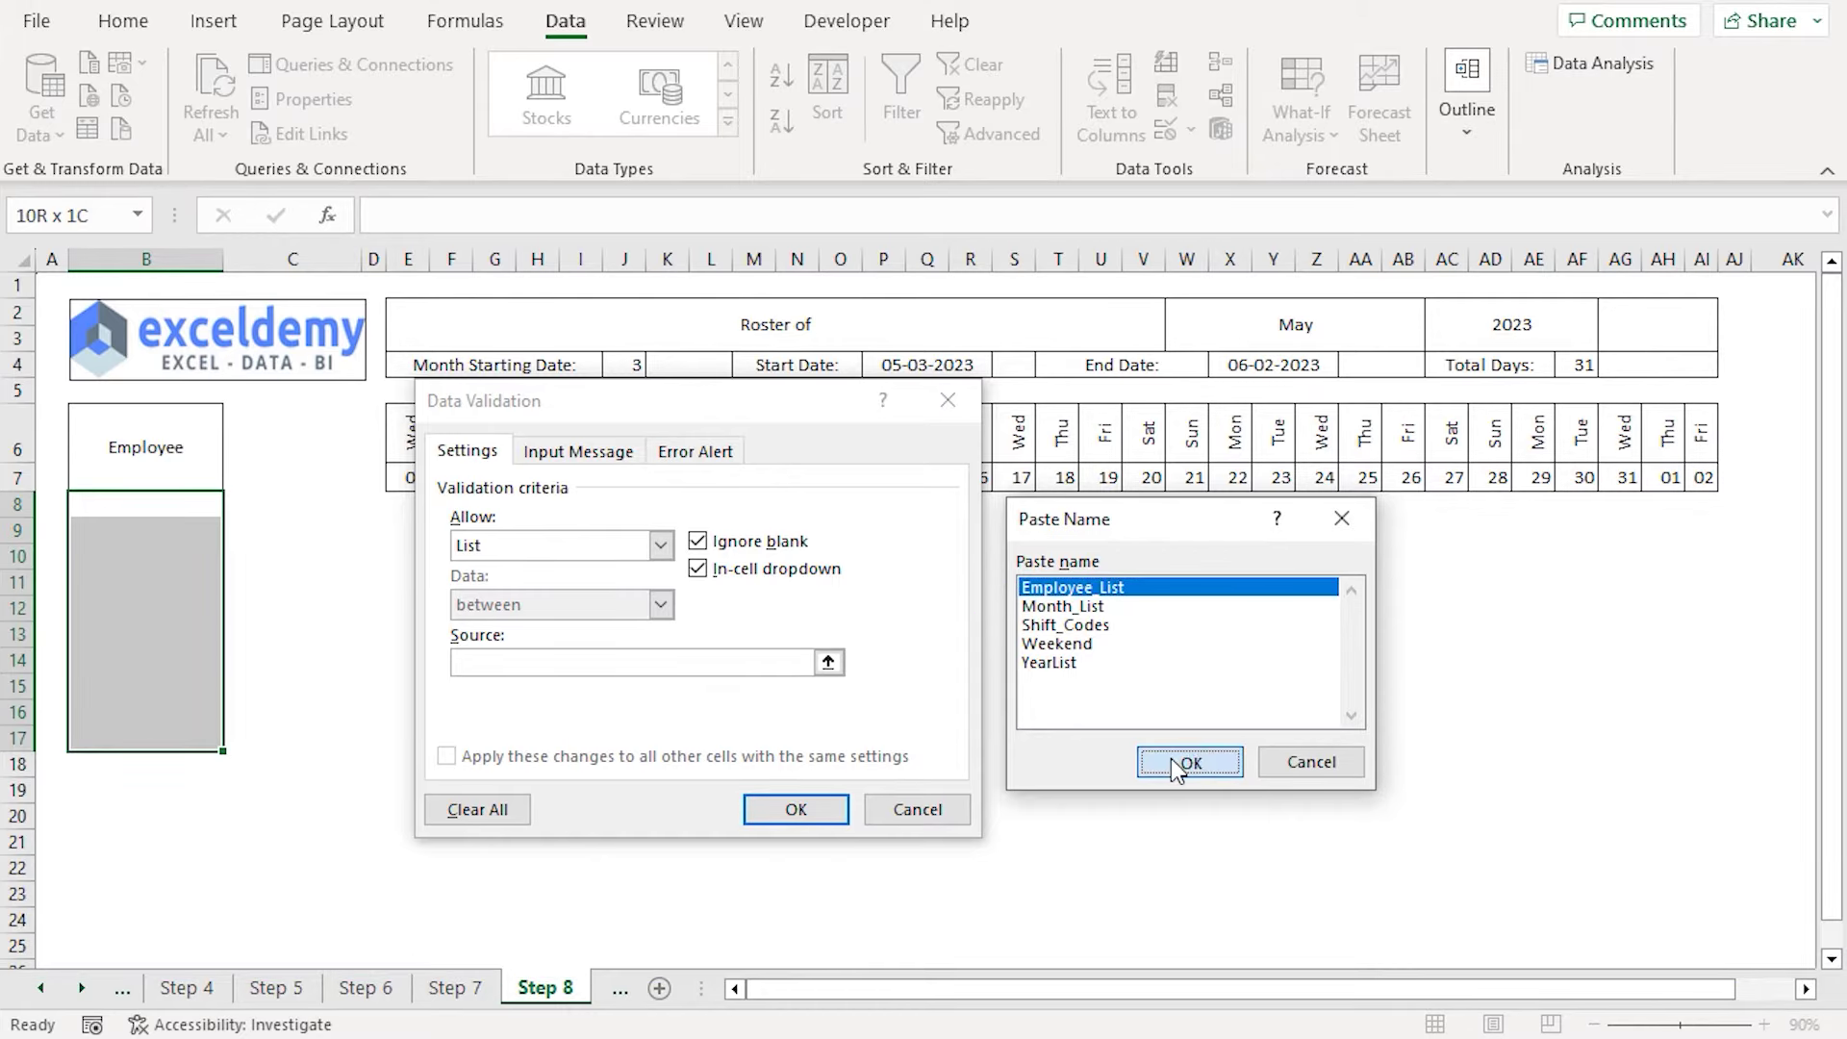
pyautogui.click(797, 811)
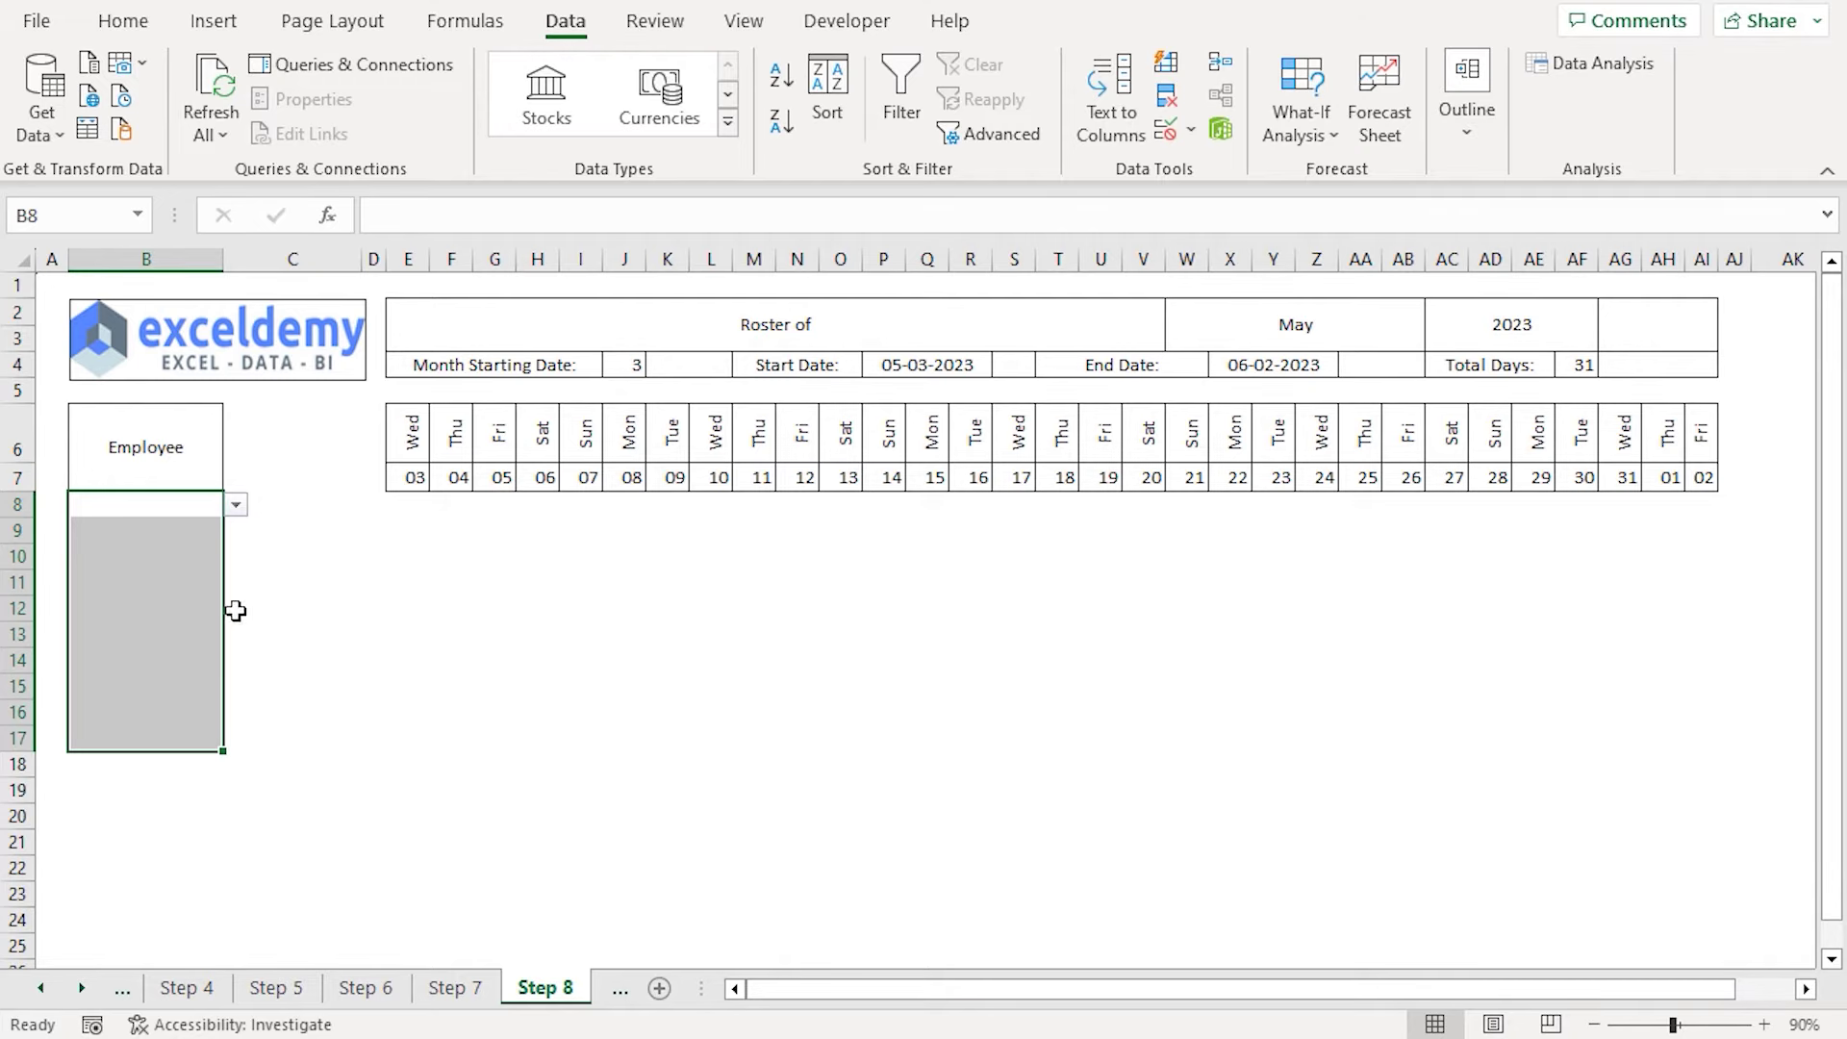
# Add borders to cells B8:B17 and choose the first employee from the drop-down list in B8
pyautogui.click(133, 26)
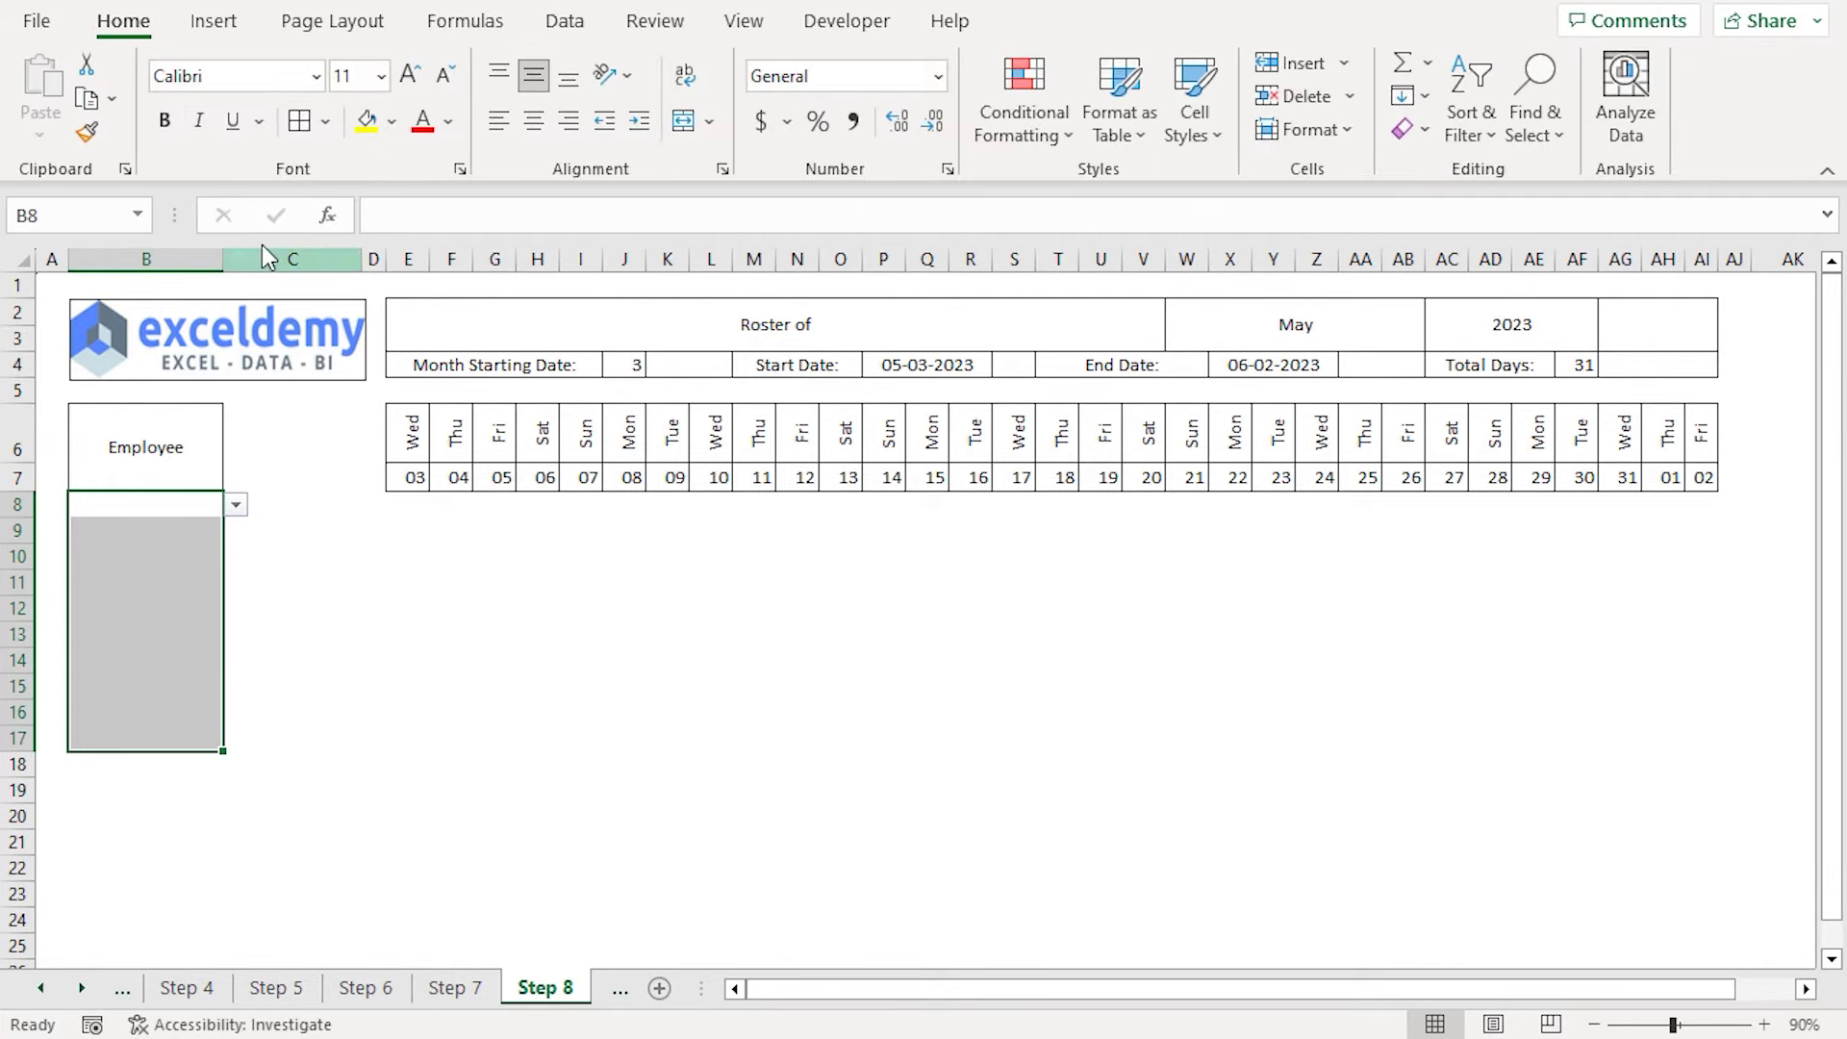
pyautogui.click(300, 122)
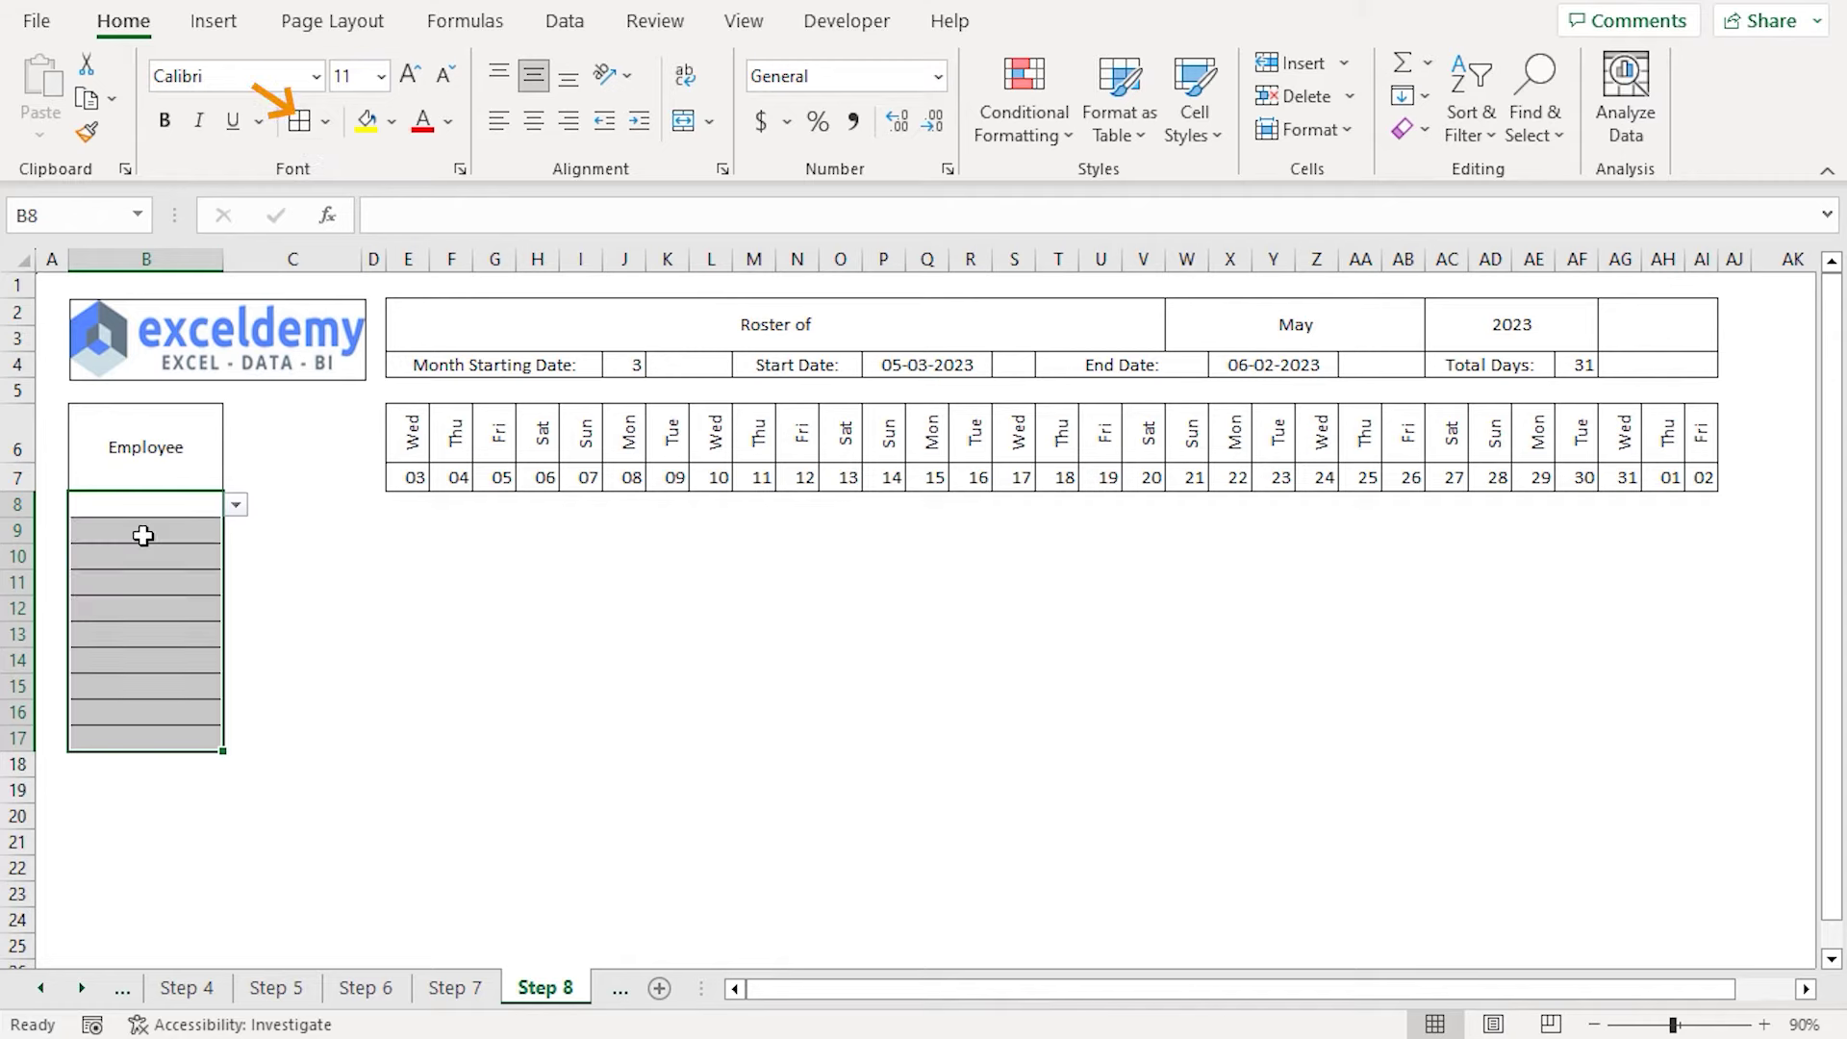
pyautogui.click(236, 505)
pyautogui.moveTo(229, 568)
pyautogui.mouseDown()
pyautogui.moveTo(235, 631)
pyautogui.moveTo(239, 560)
pyautogui.mouseUp()
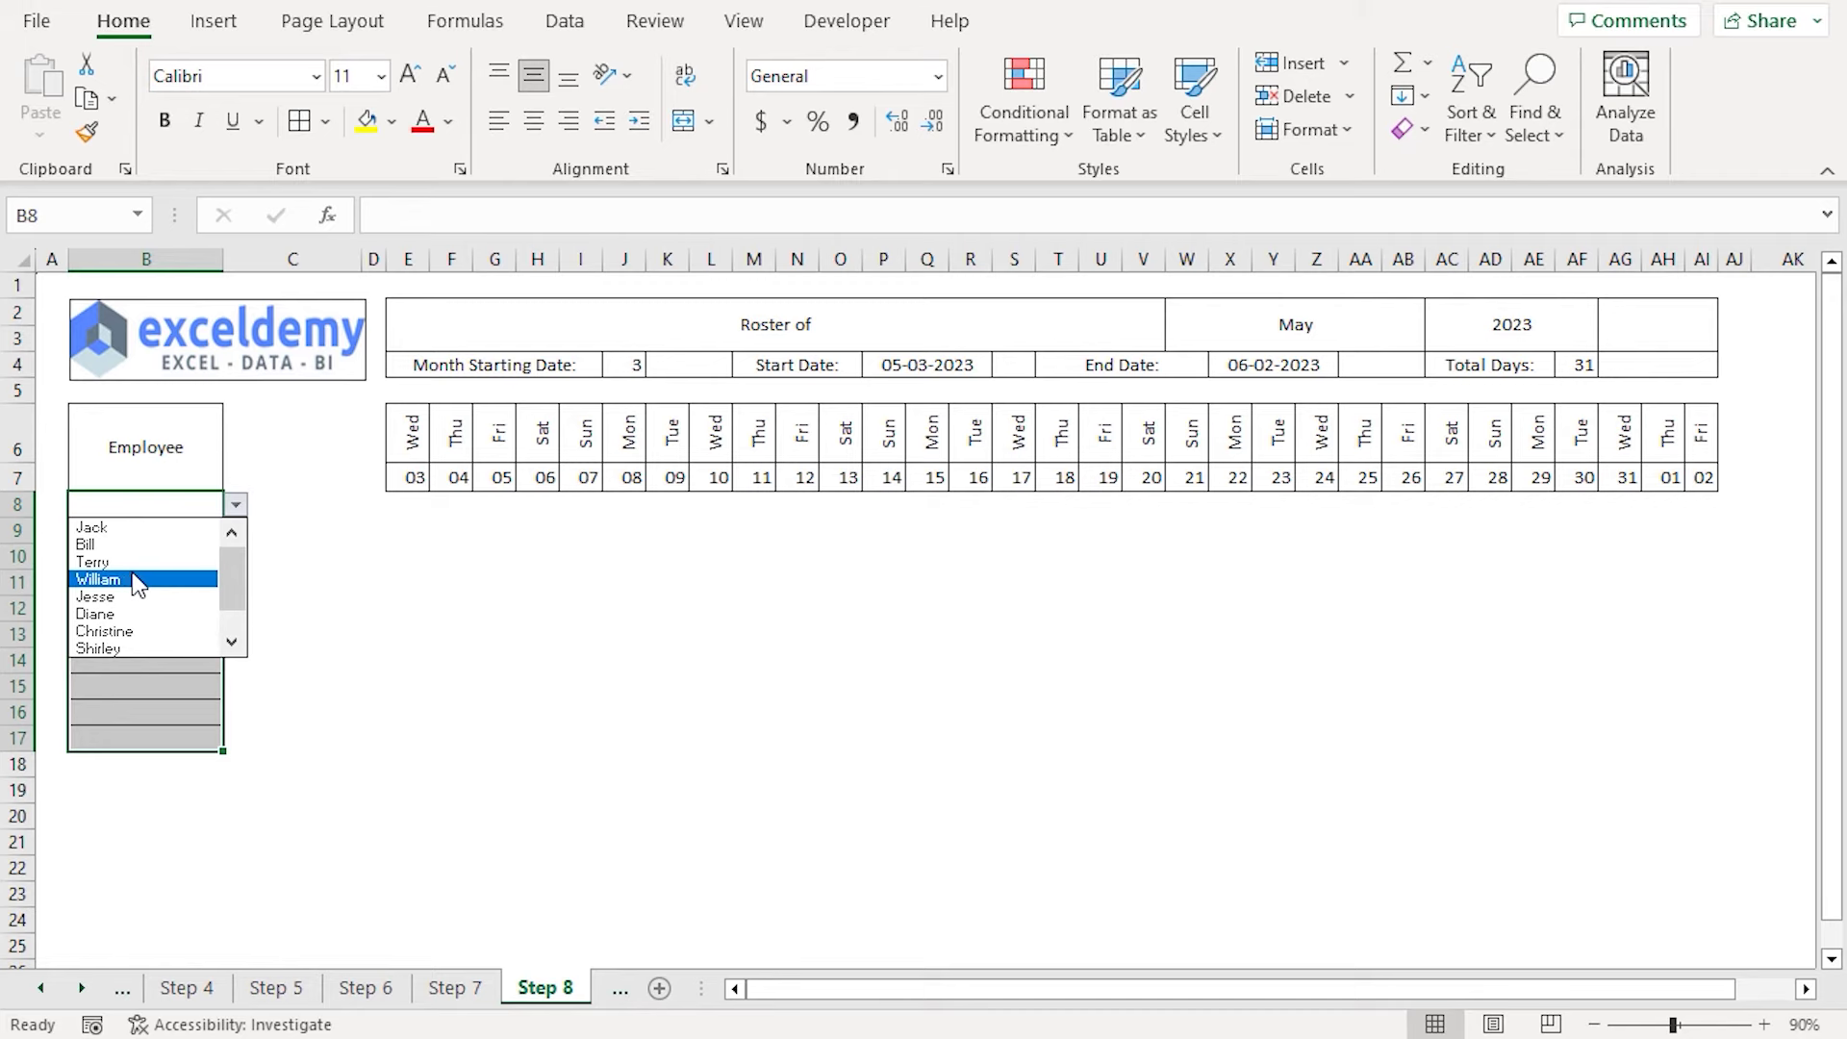
pyautogui.click(145, 528)
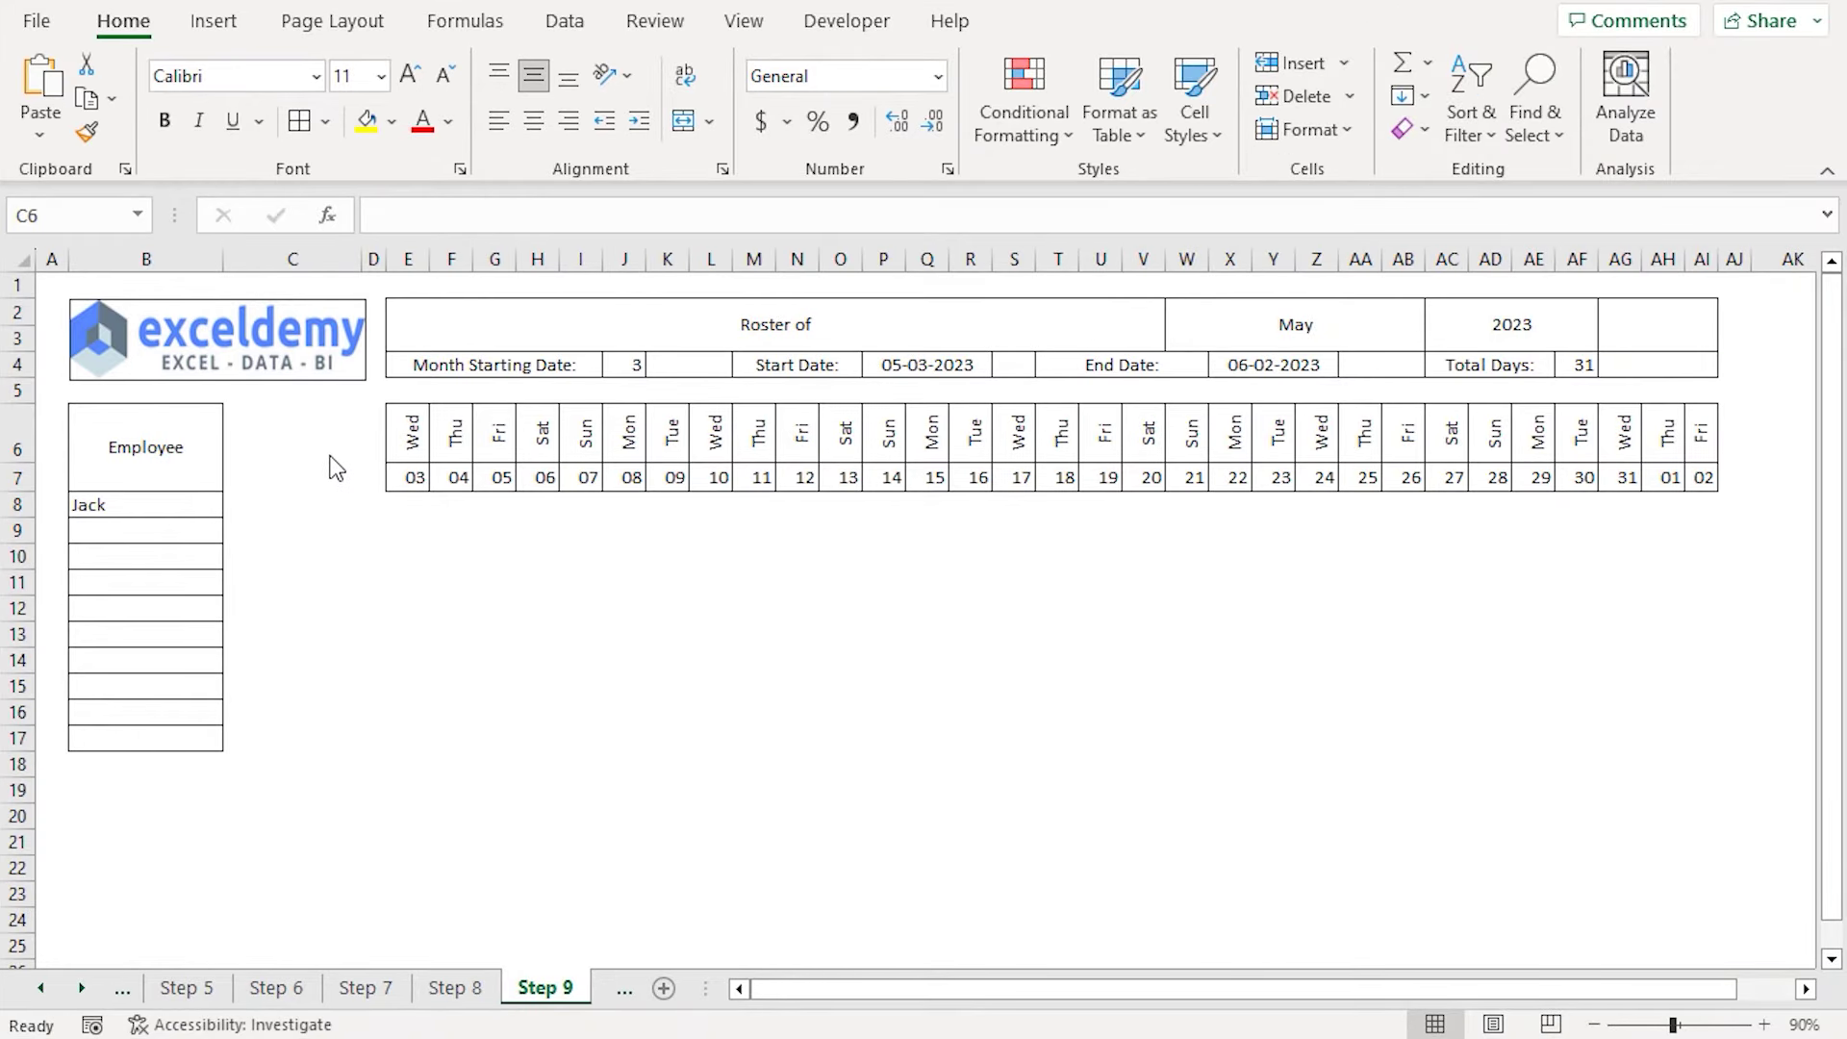
# On the Step 9 sheet, merge and center C6:C7, and add borders to it and to cells C8:C17
pyautogui.click(262, 435)
pyautogui.click(152, 449)
pyautogui.moveTo(270, 453); pyautogui.dragTo(271, 473)
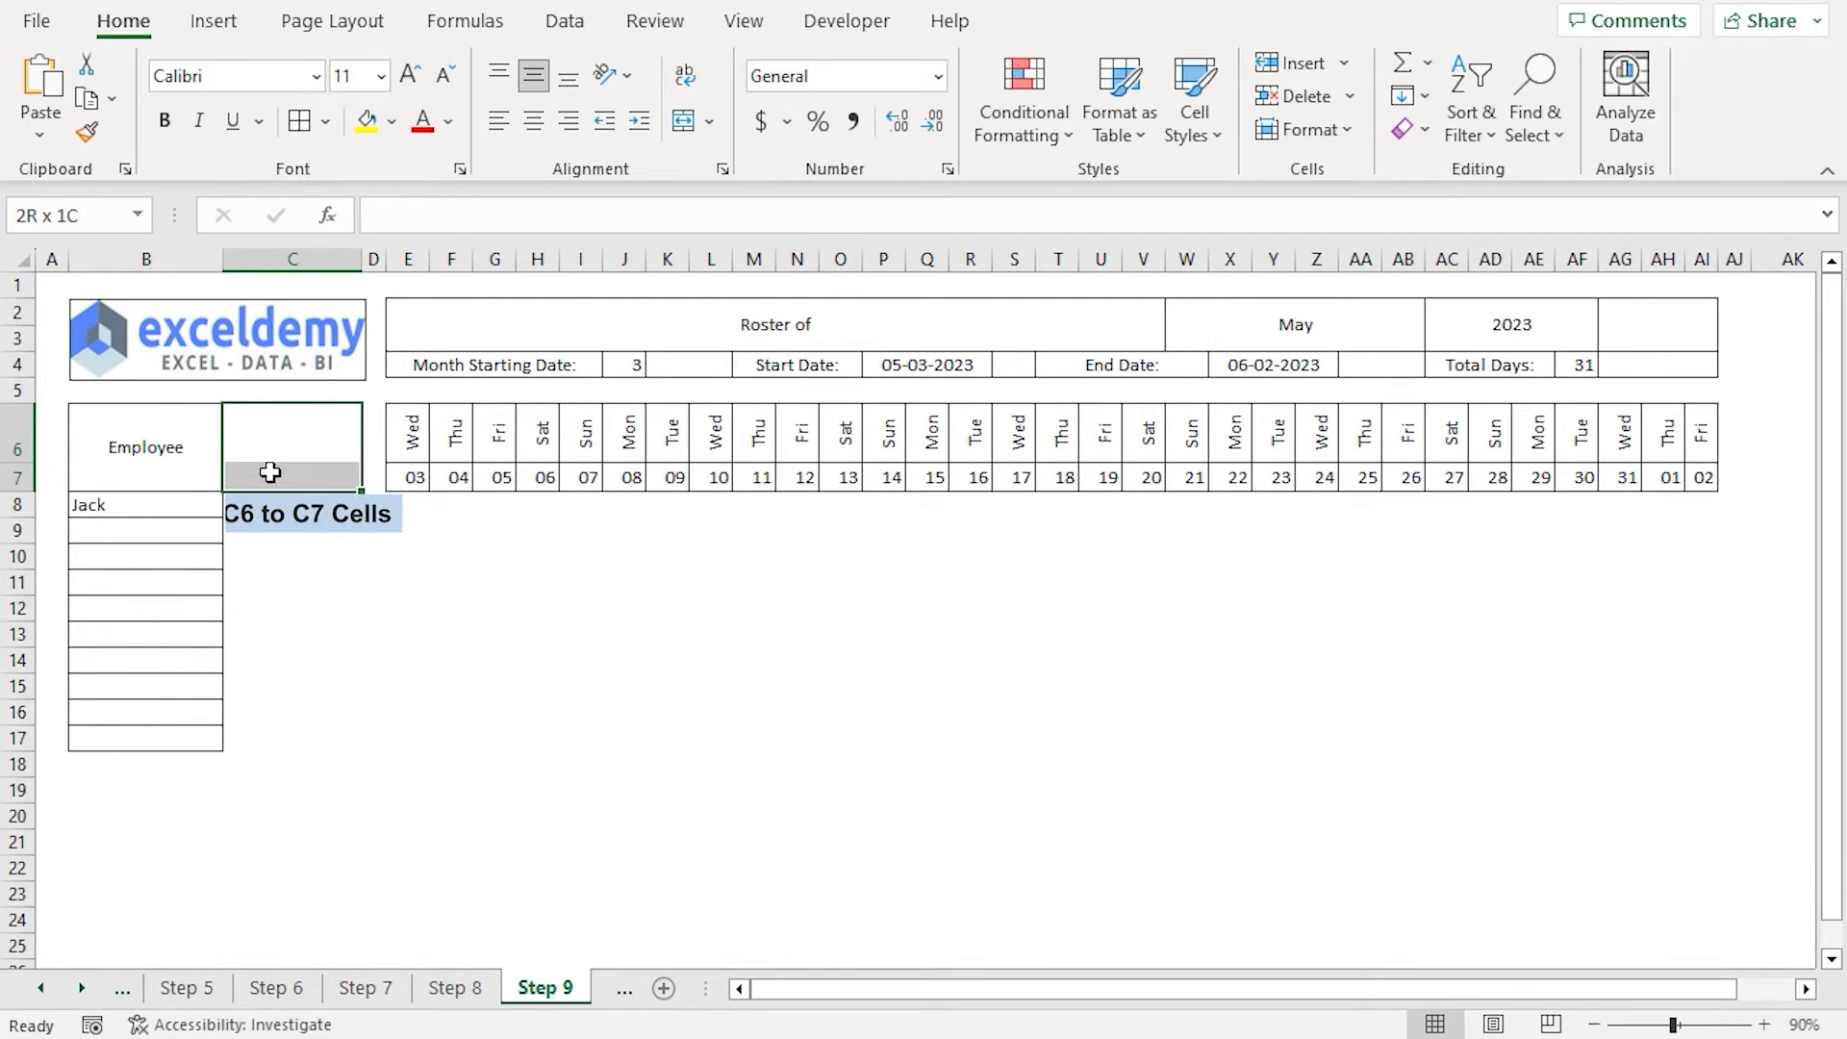
pyautogui.click(683, 121)
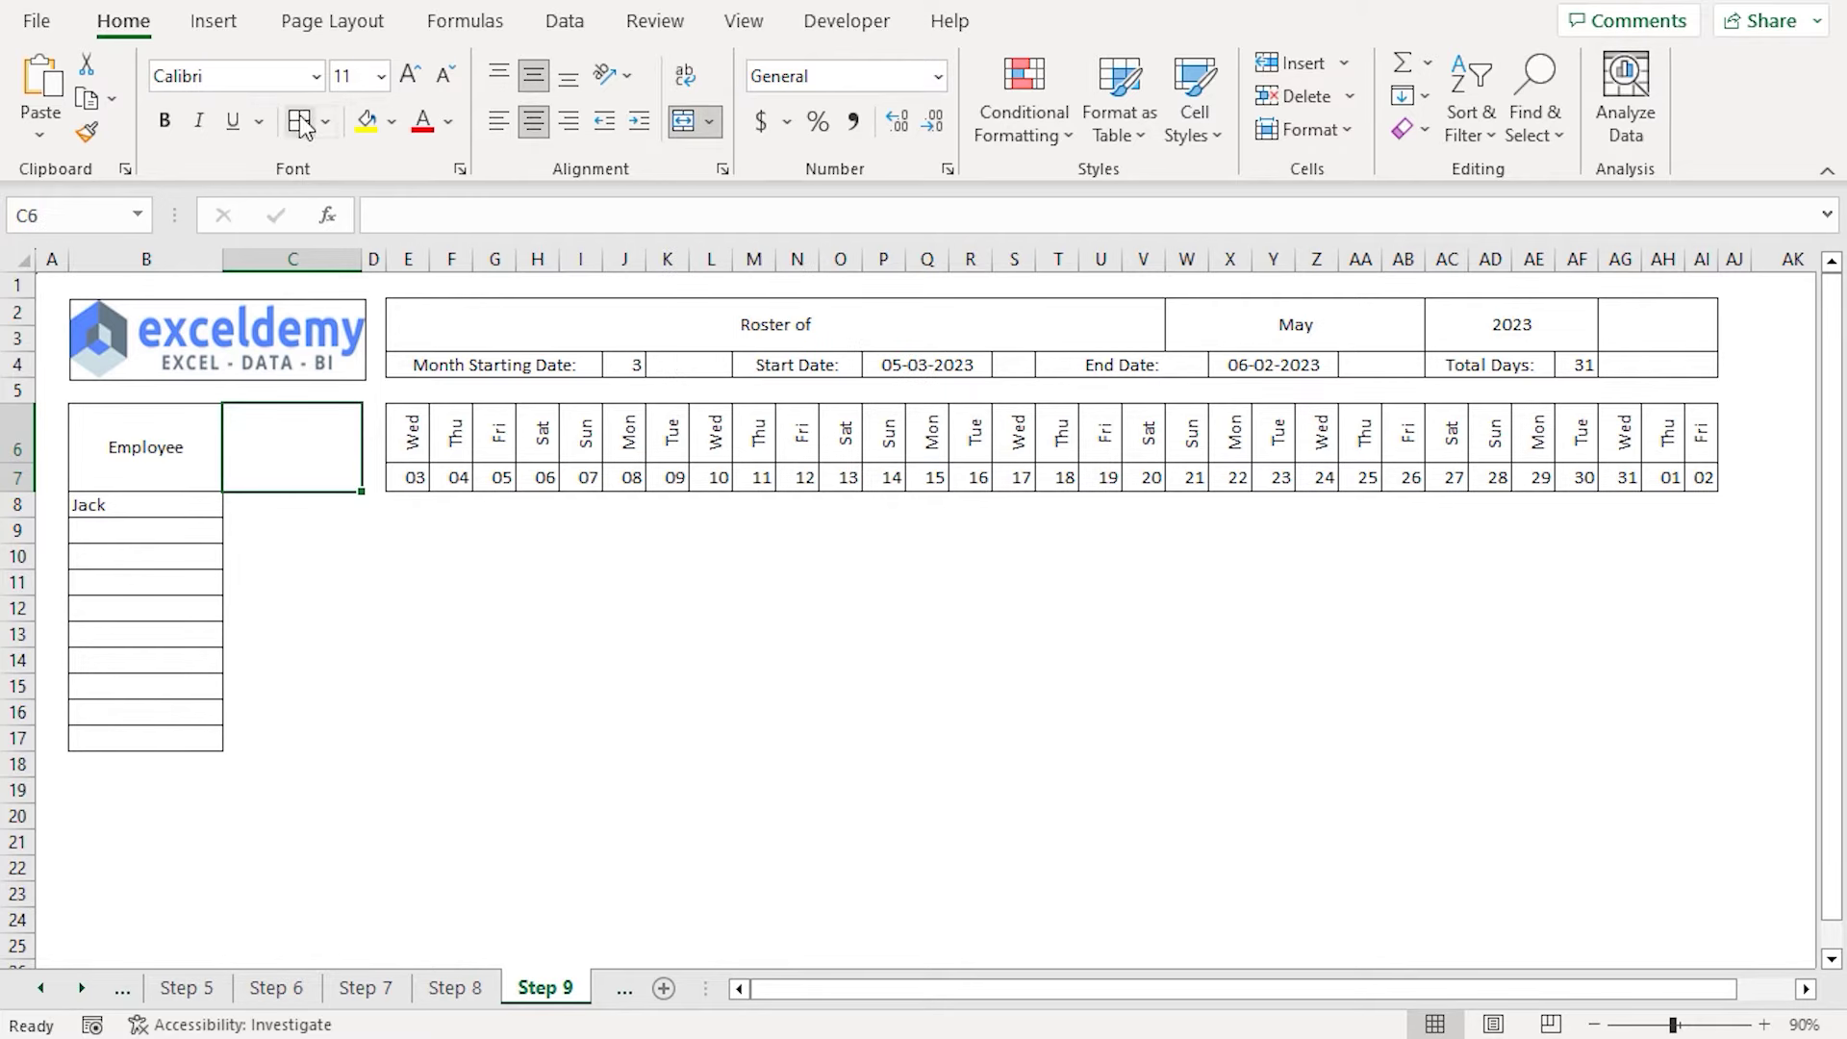
pyautogui.moveTo(251, 504); pyautogui.dragTo(256, 731)
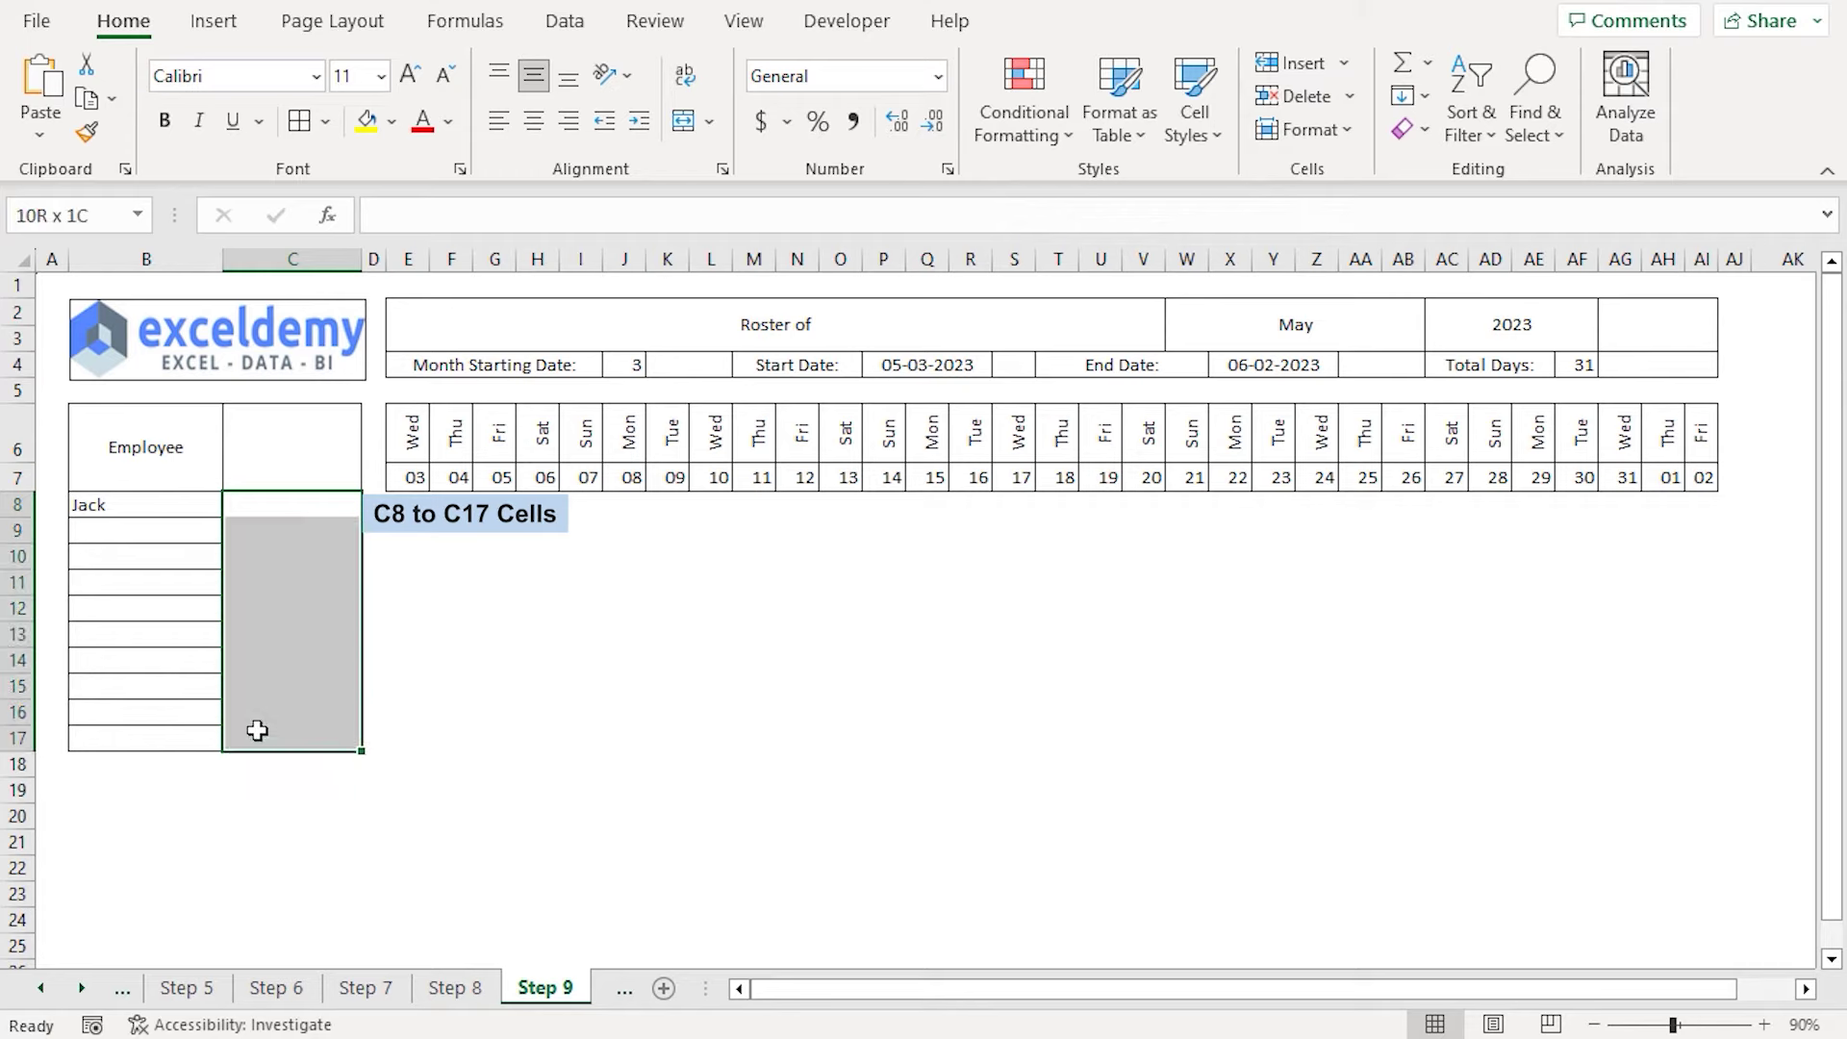
pyautogui.click(299, 123)
# Apply list data validation to cells C8:C17, using the named range Shift_Codes as the source
pyautogui.click(564, 21)
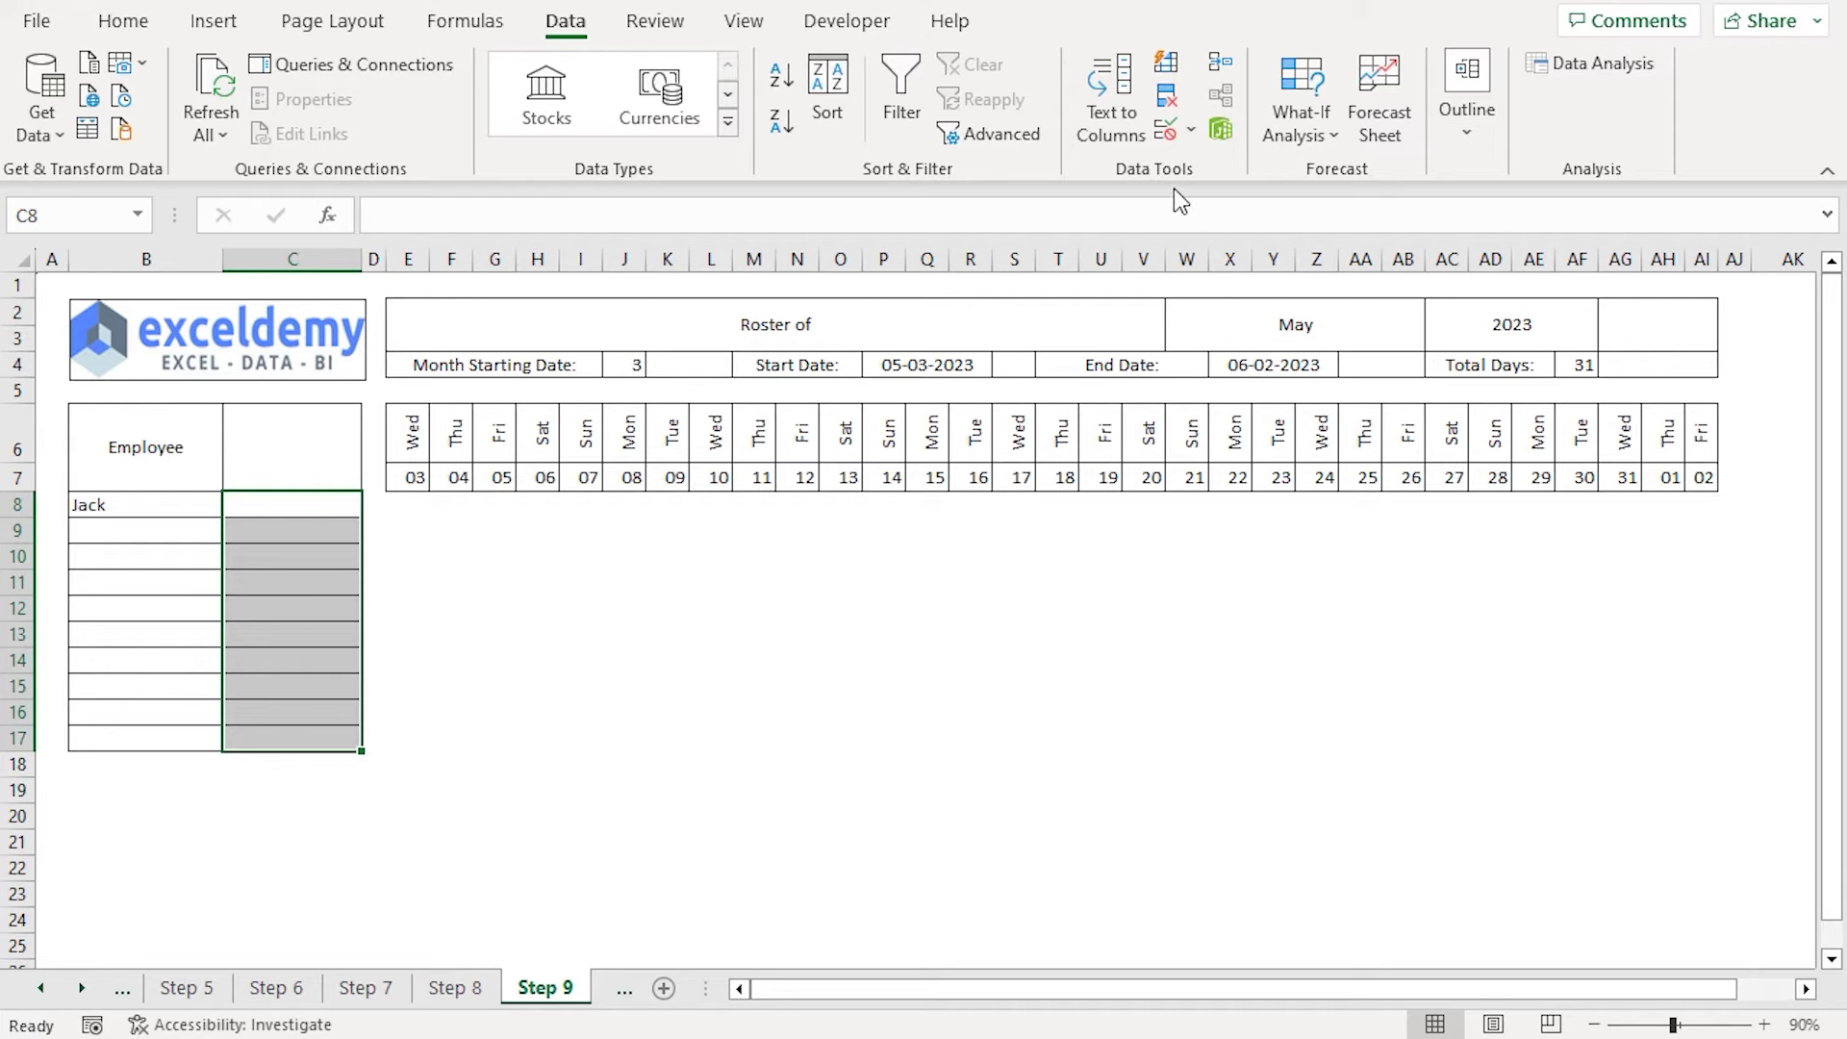
pyautogui.click(1190, 129)
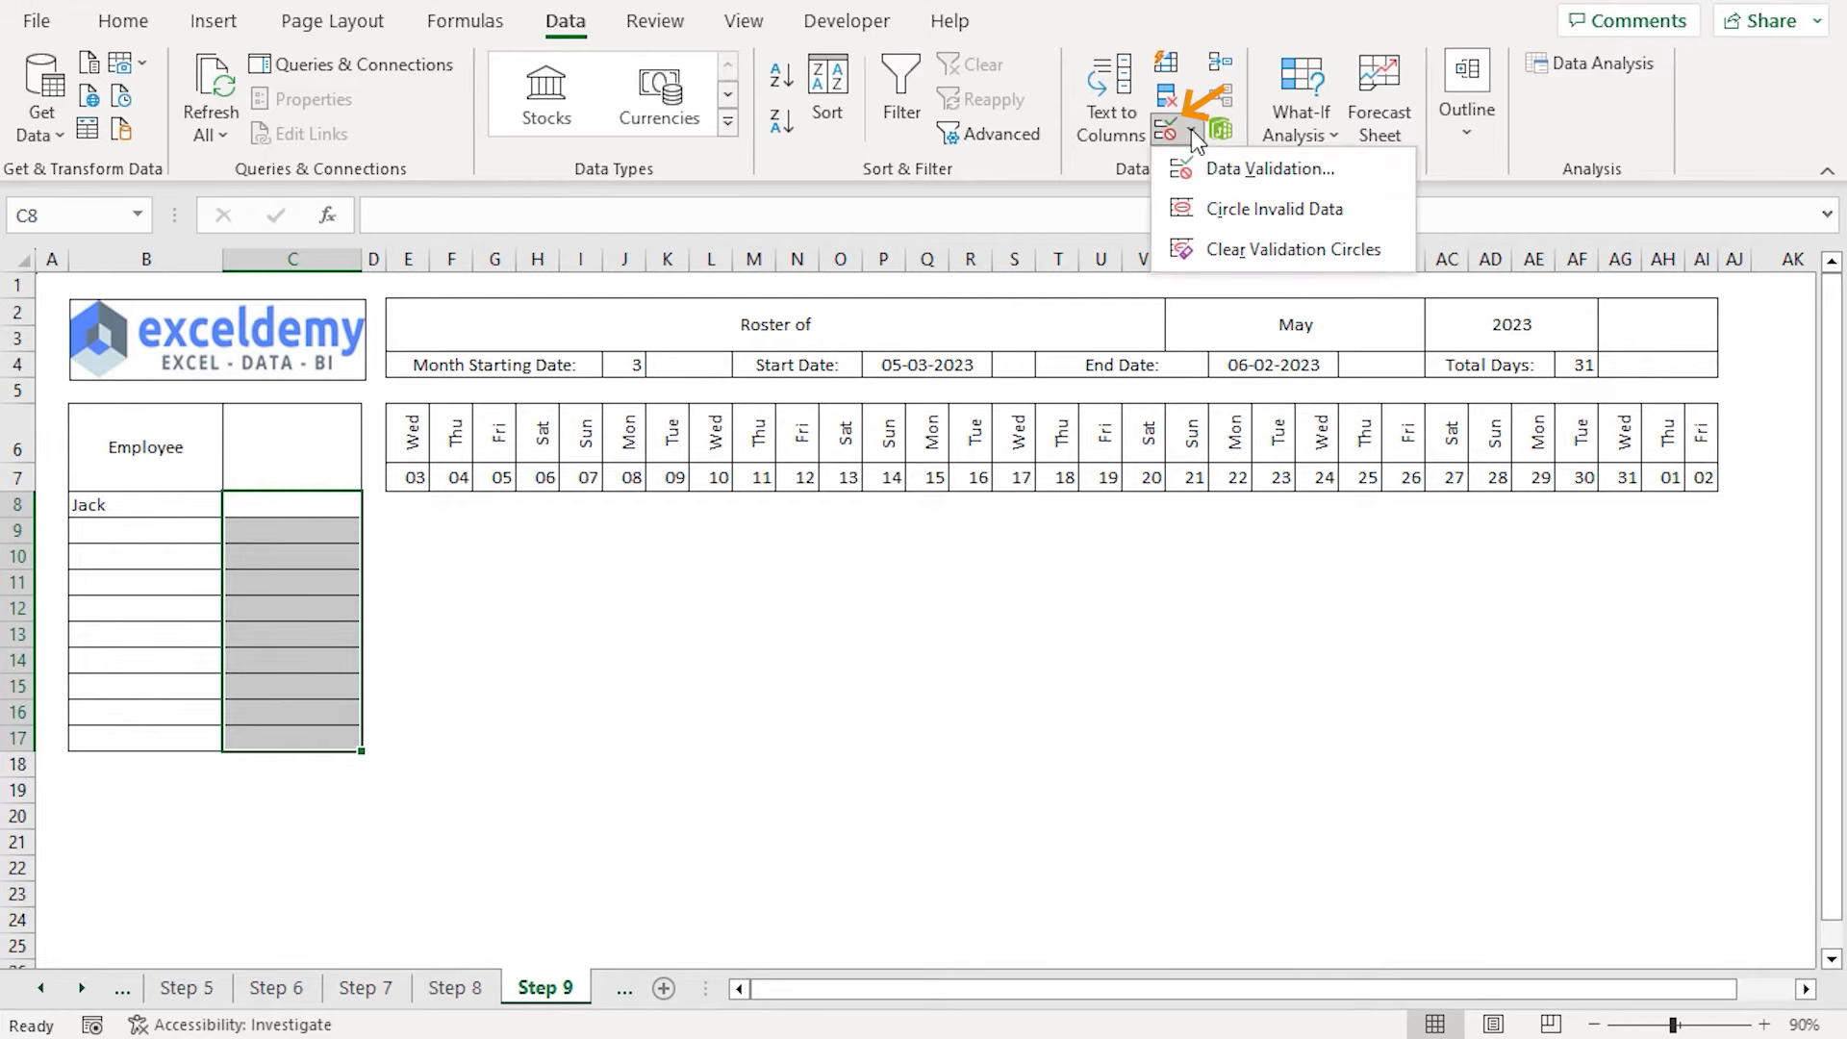
pyautogui.click(1245, 171)
pyautogui.moveTo(639, 406)
pyautogui.mouseDown()
pyautogui.moveTo(737, 414)
pyautogui.moveTo(673, 408)
pyautogui.mouseUp()
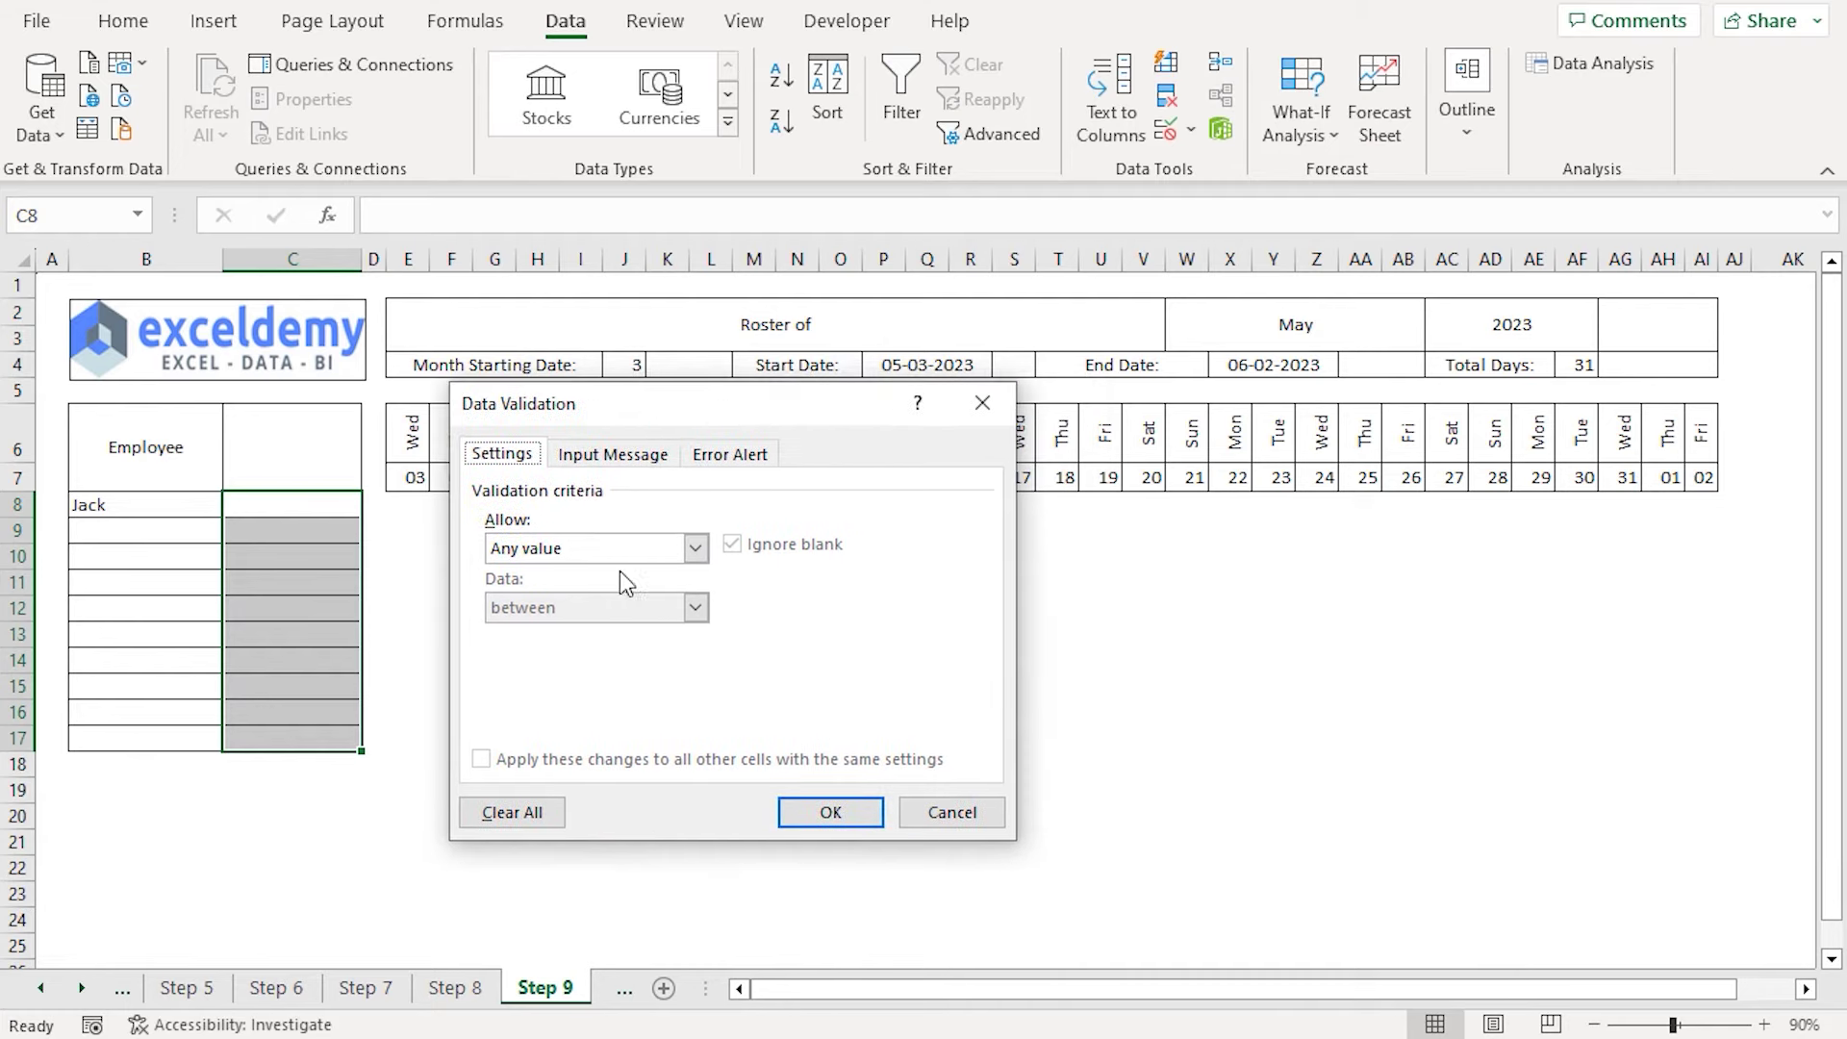
pyautogui.click(694, 549)
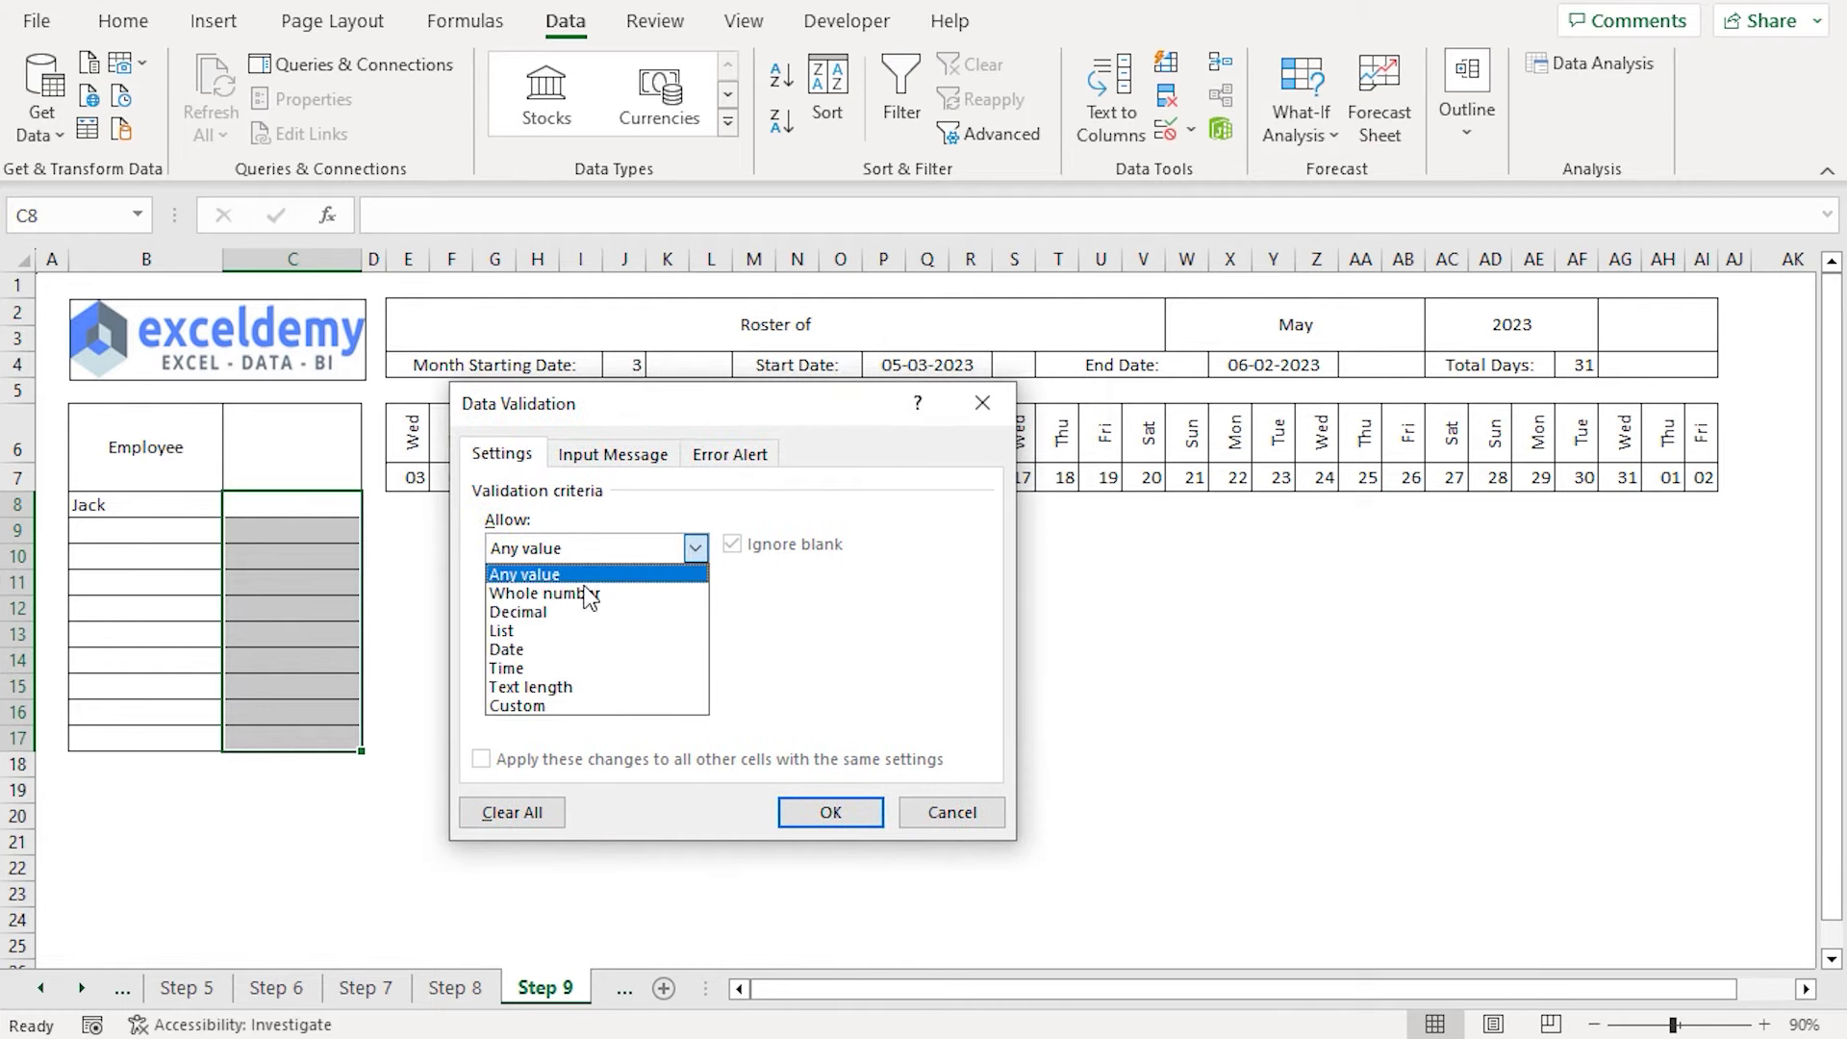
pyautogui.click(553, 635)
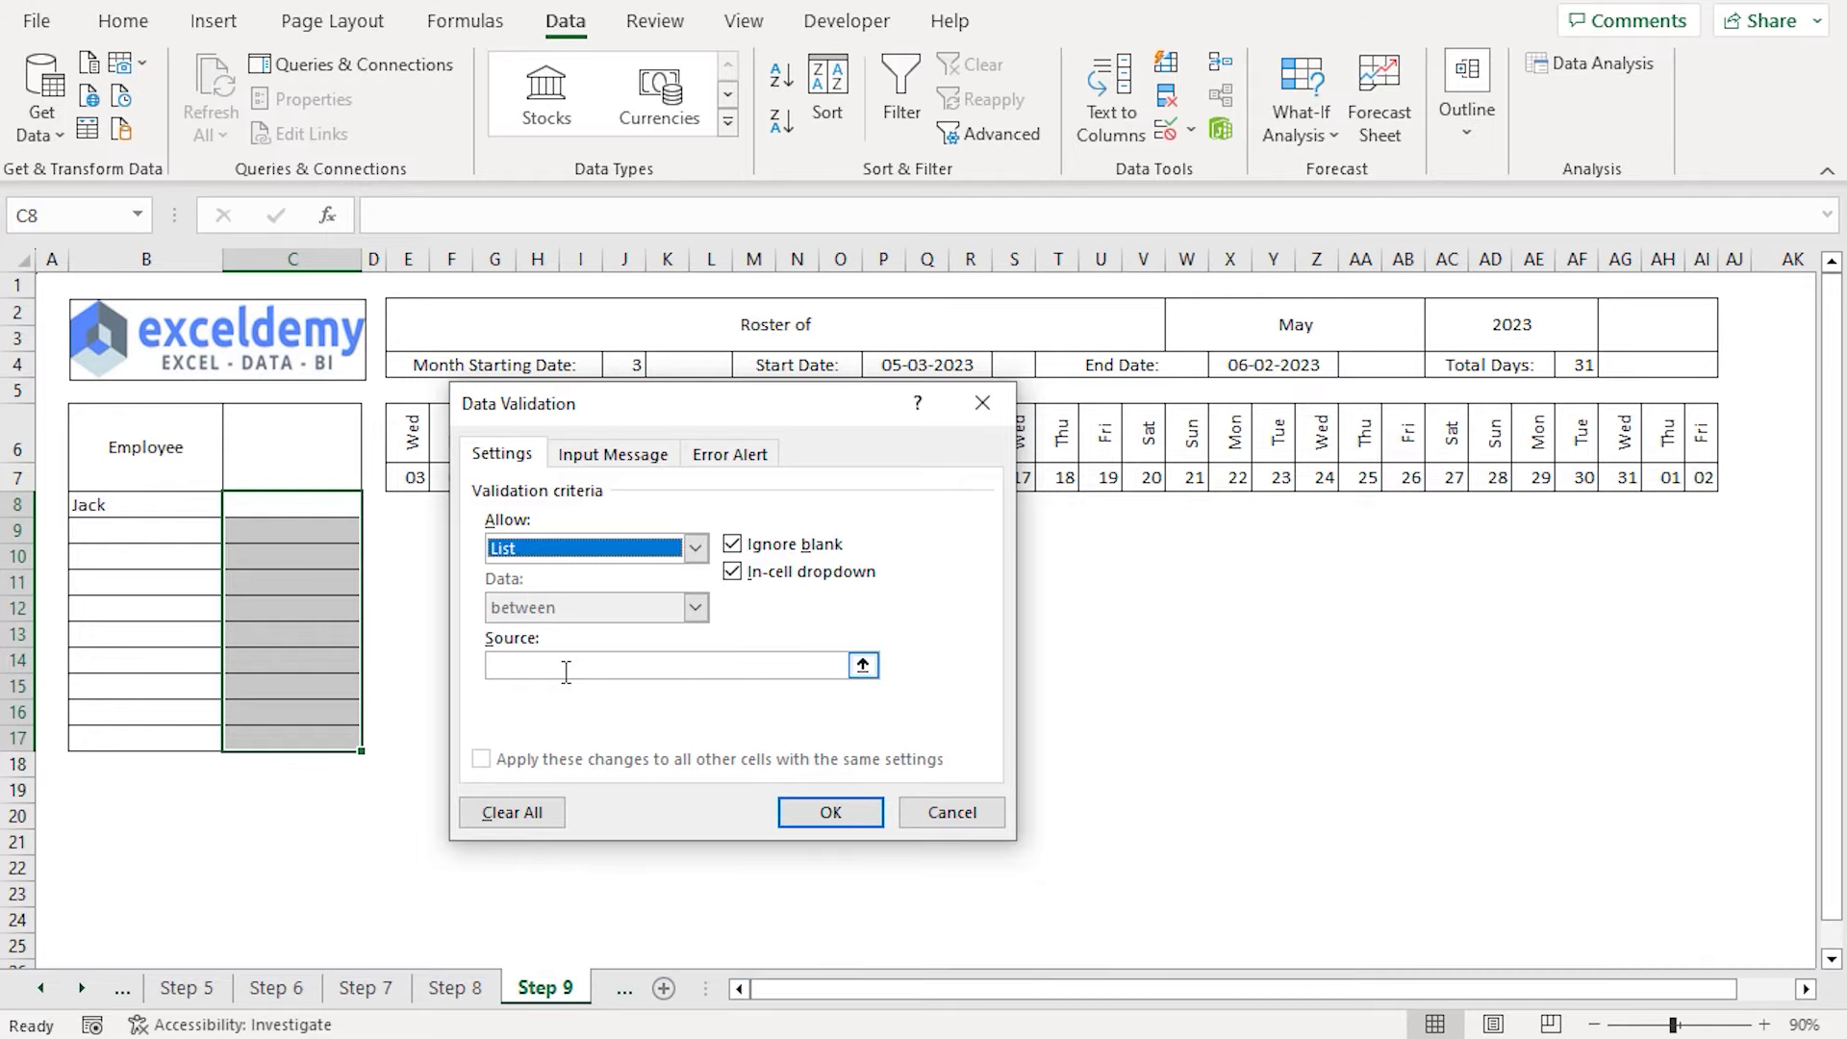
pyautogui.click(566, 668)
pyautogui.press('F3')
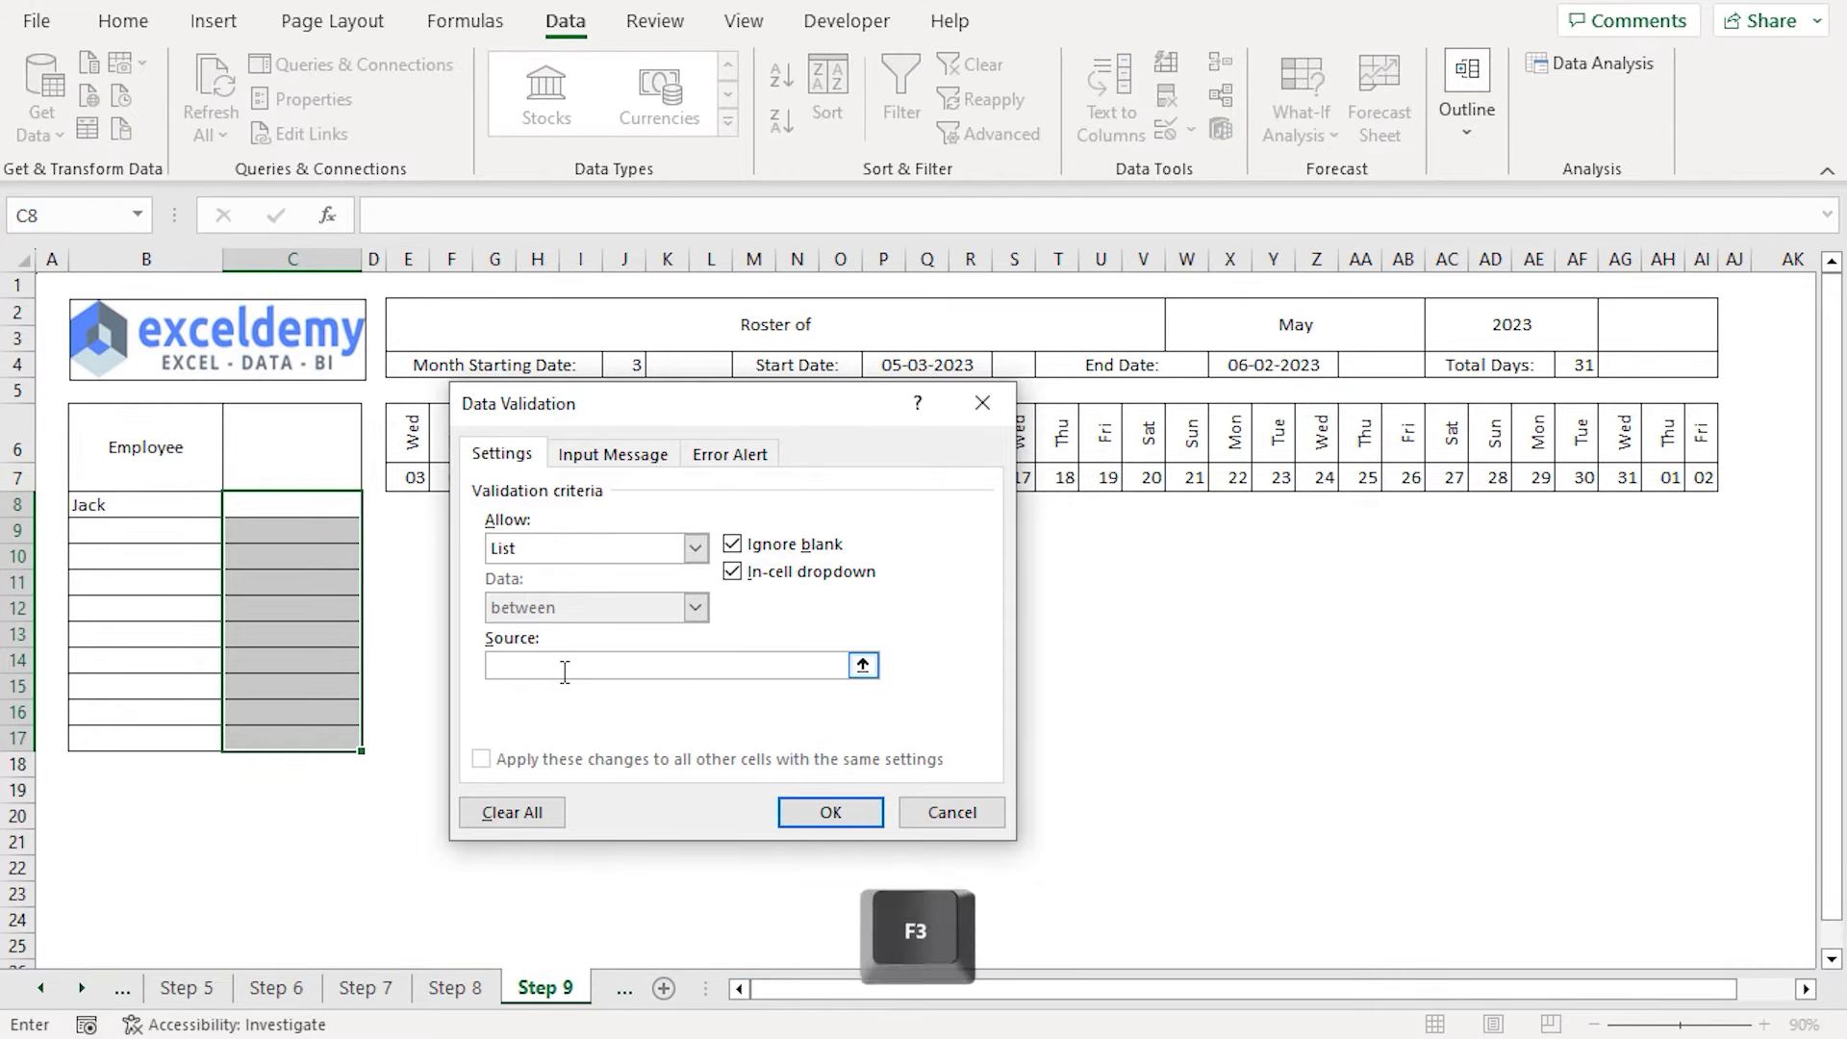
pyautogui.moveTo(767, 506); pyautogui.dragTo(1215, 534)
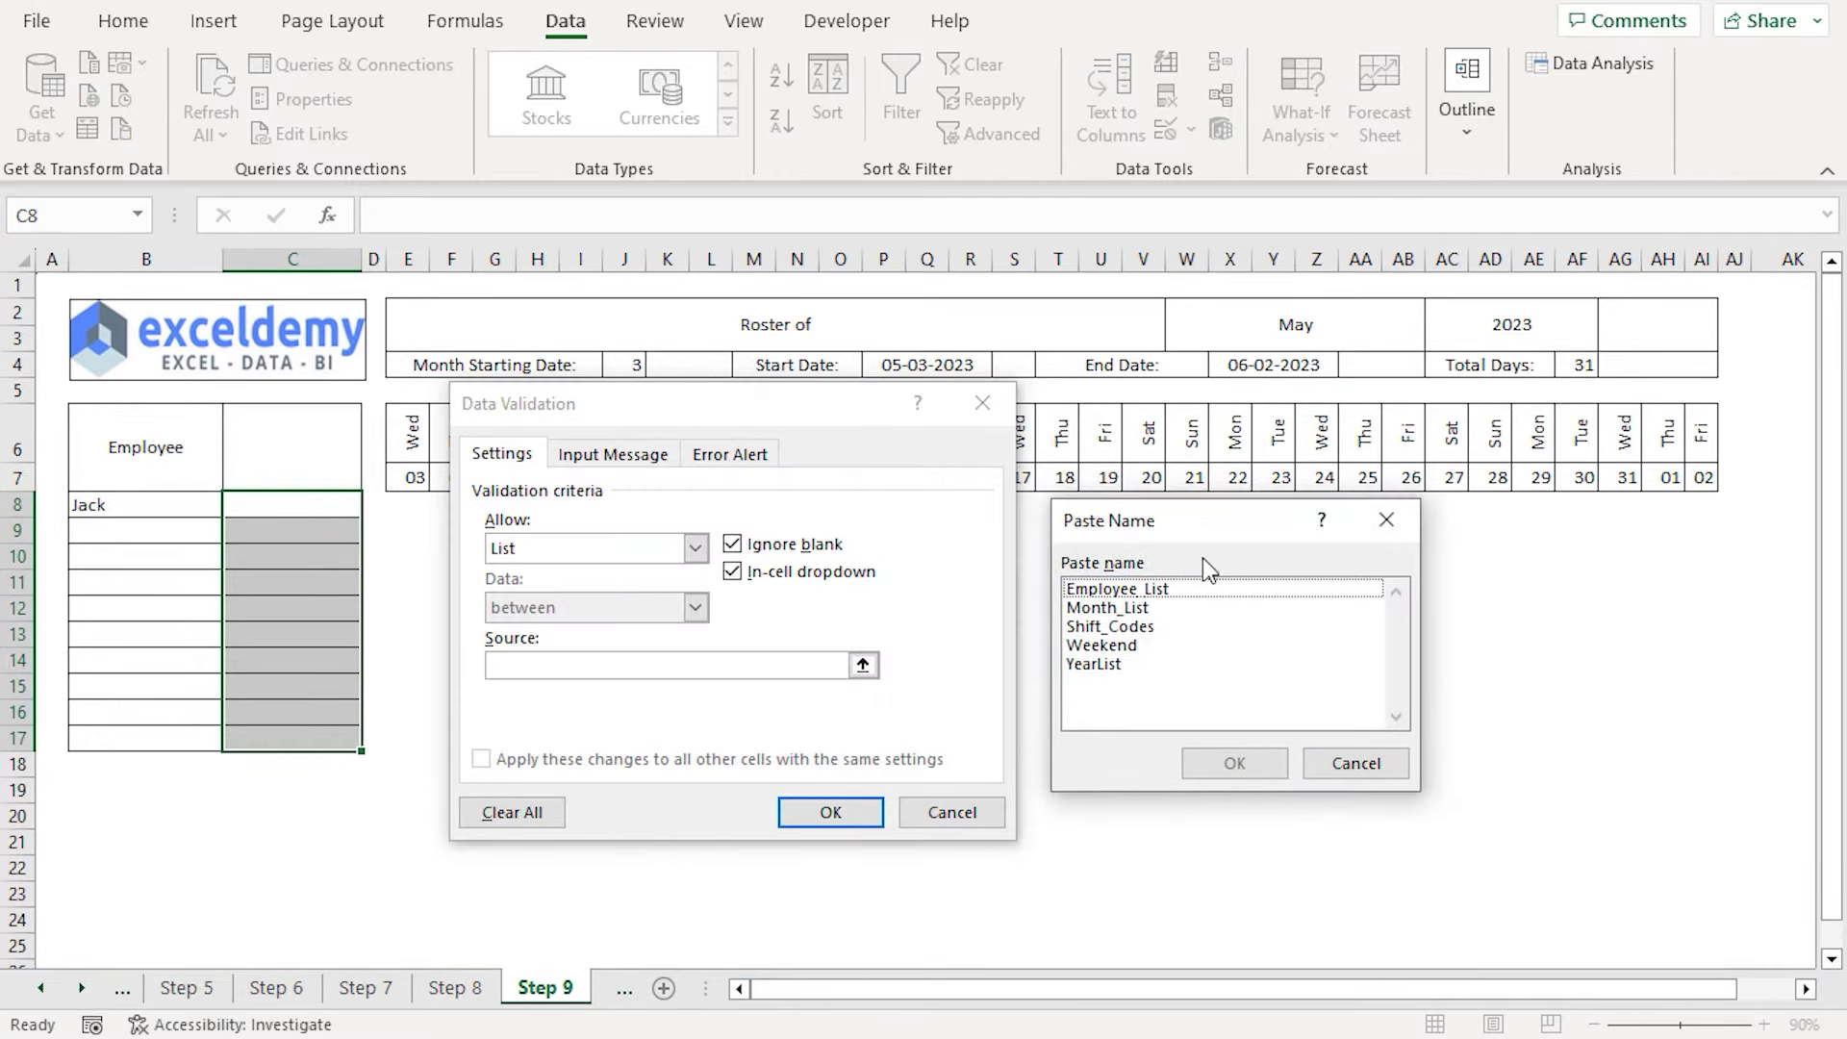
pyautogui.click(1125, 626)
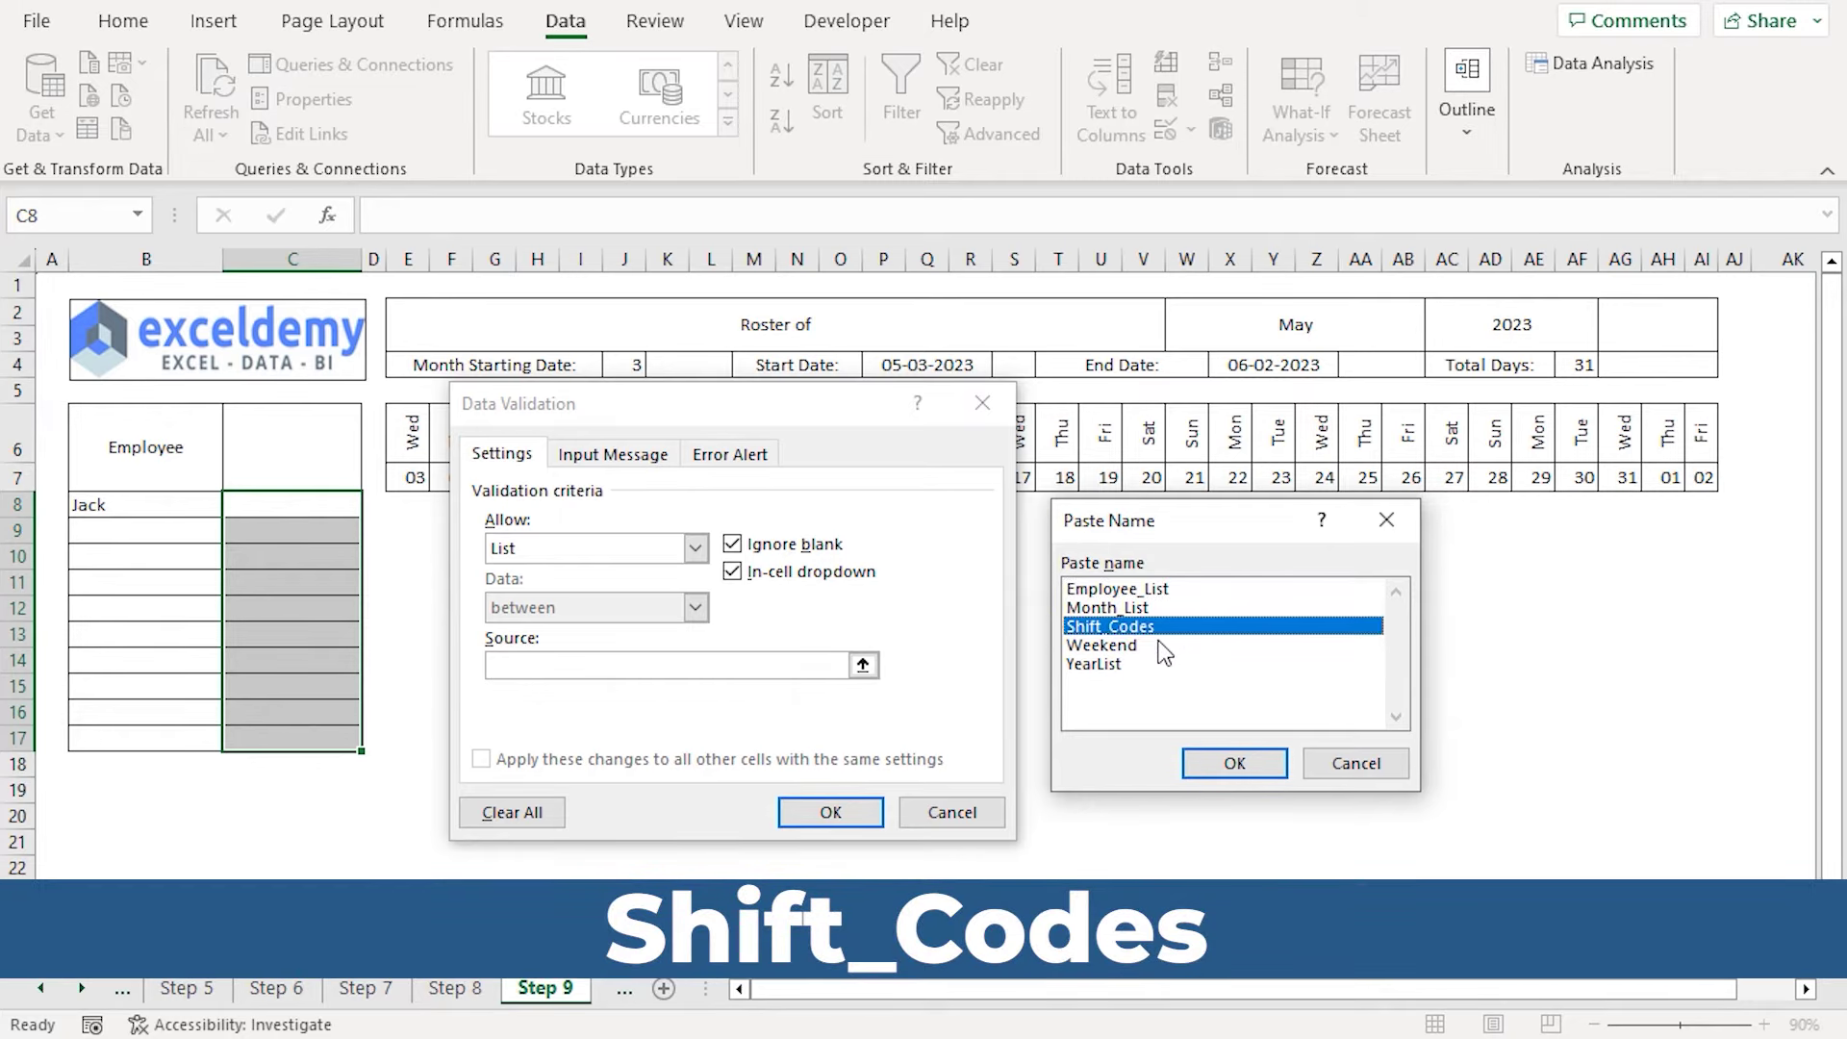
pyautogui.click(1224, 762)
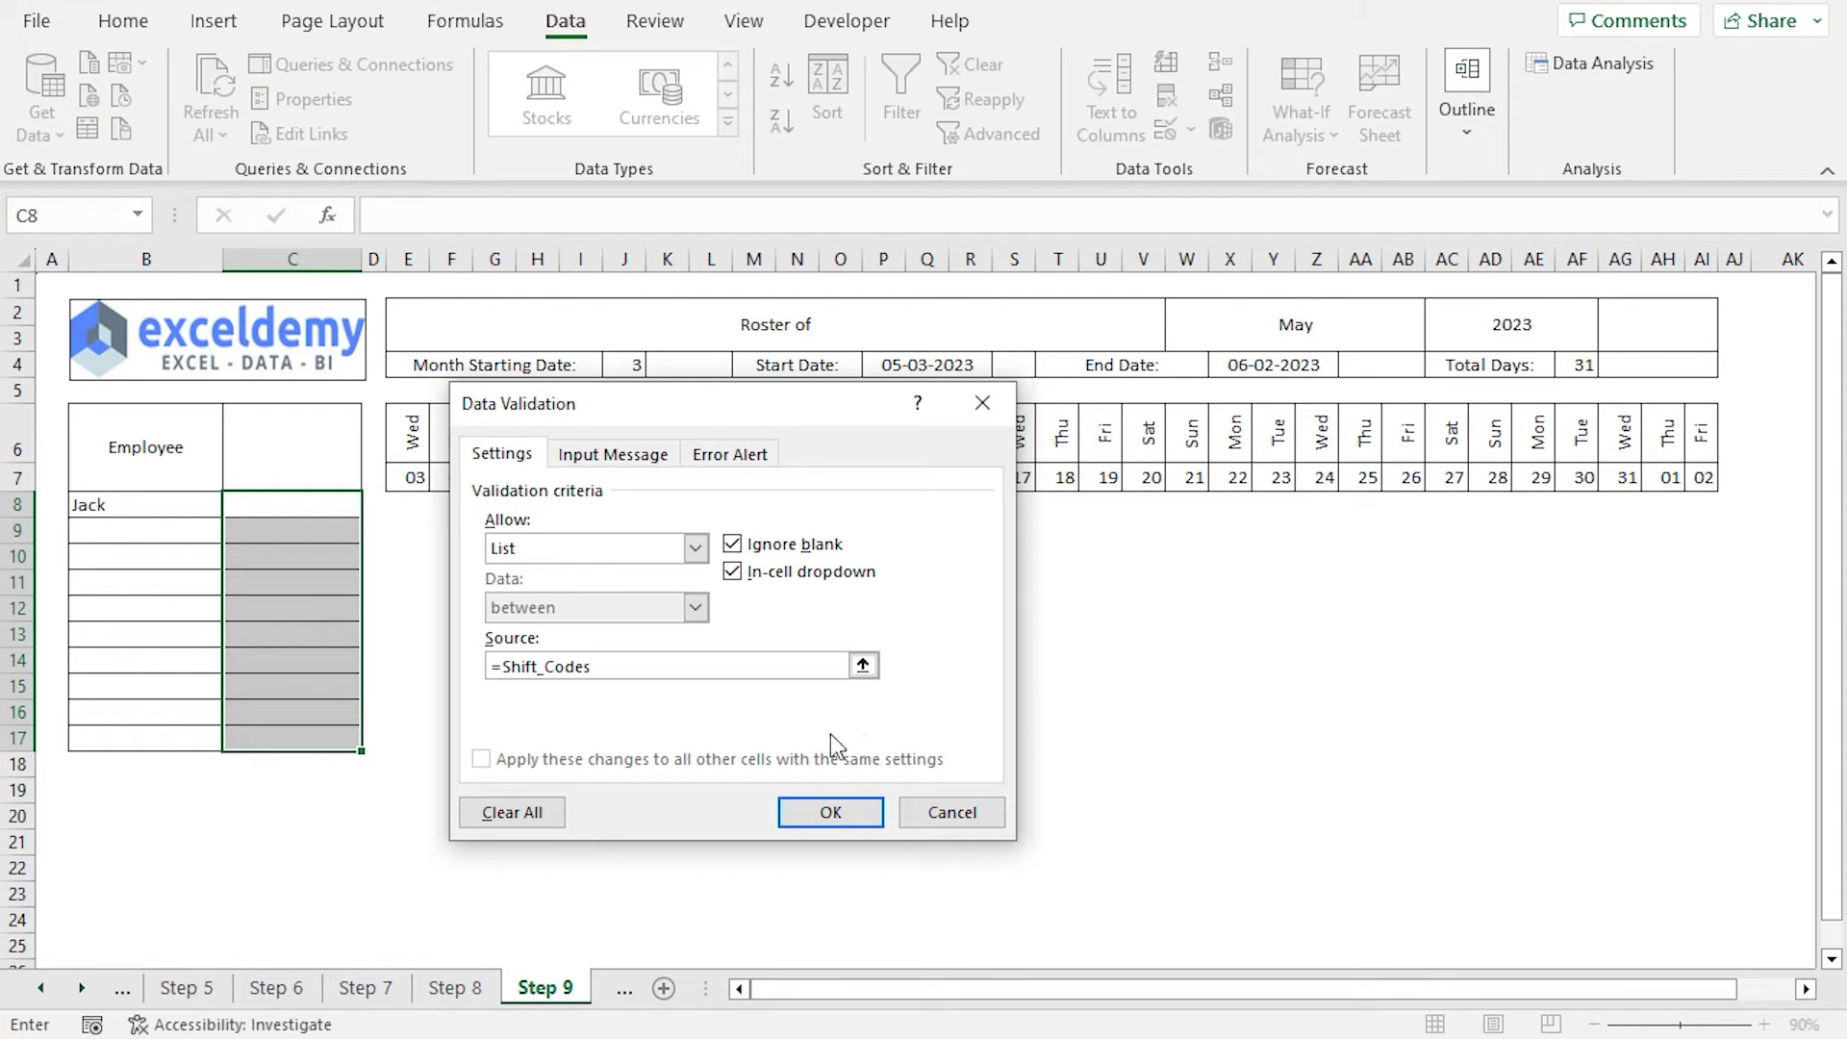
pyautogui.click(808, 814)
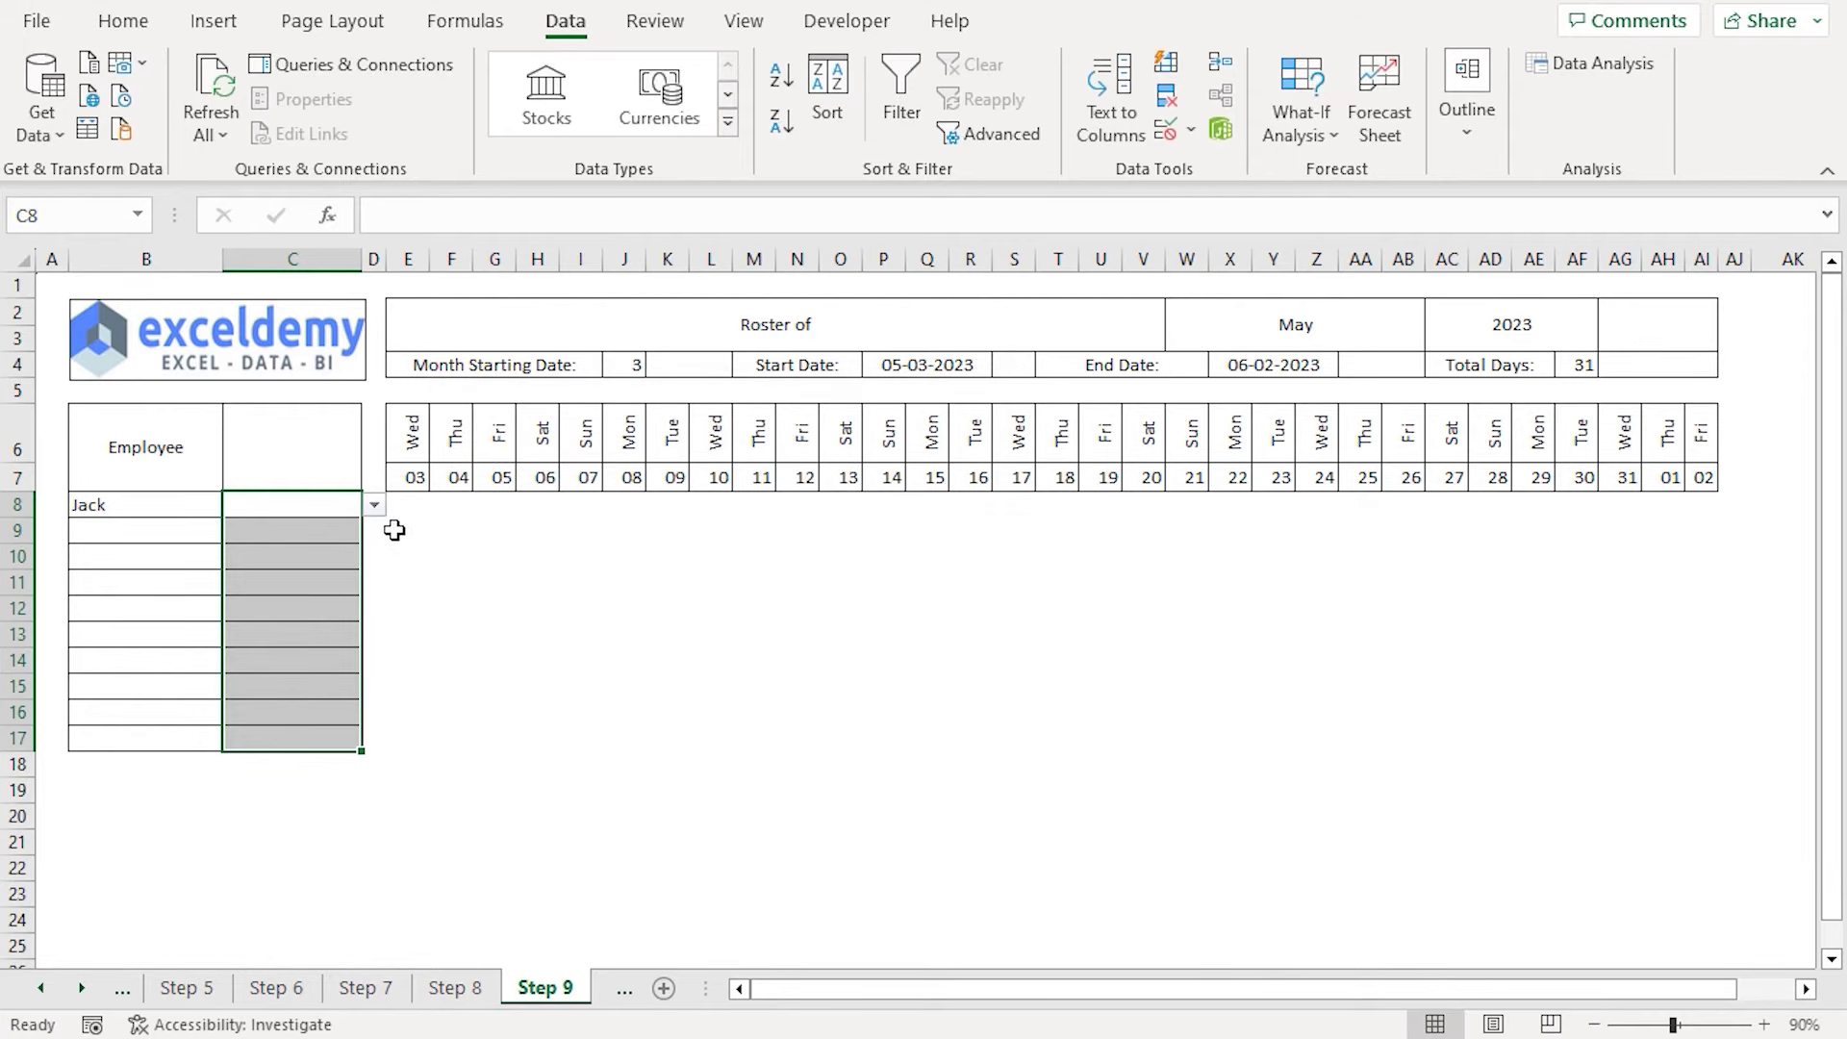
# Choose shift code D3 from the drop-down list in C8 and enter the heading Starting Shift in C6
pyautogui.click(373, 505)
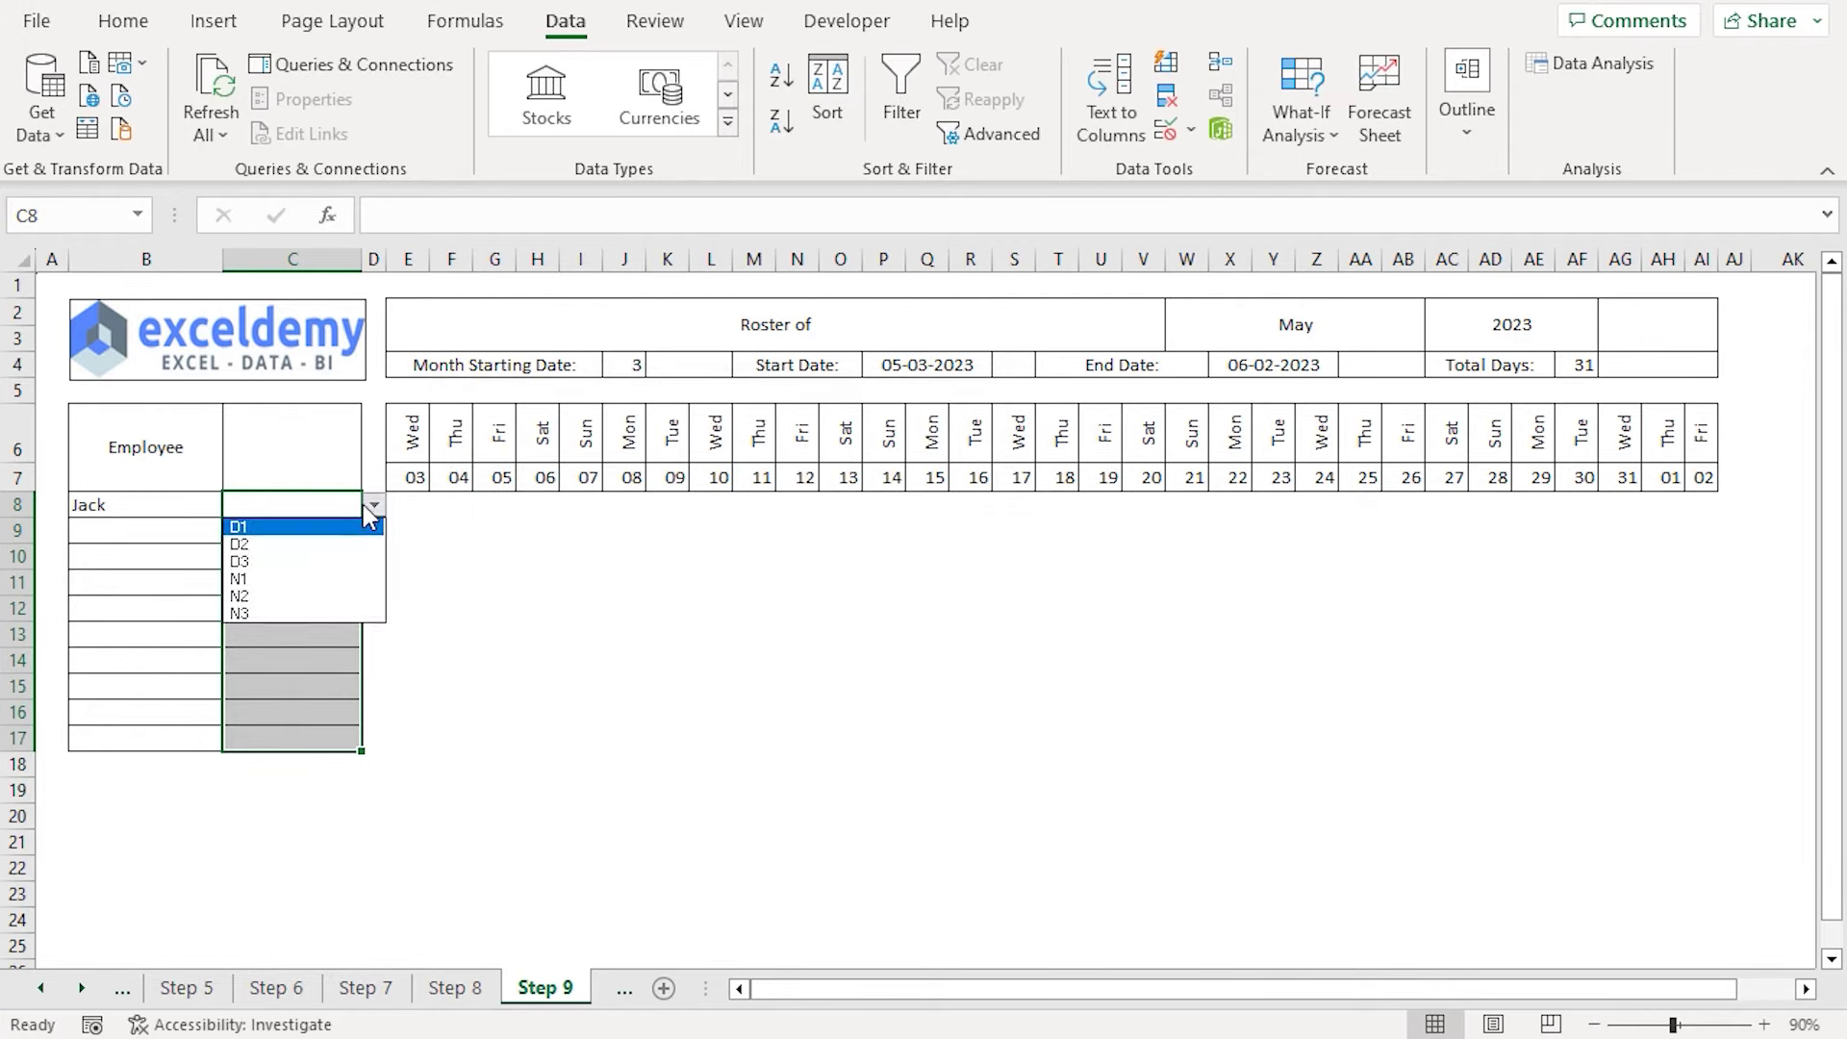
pyautogui.click(308, 562)
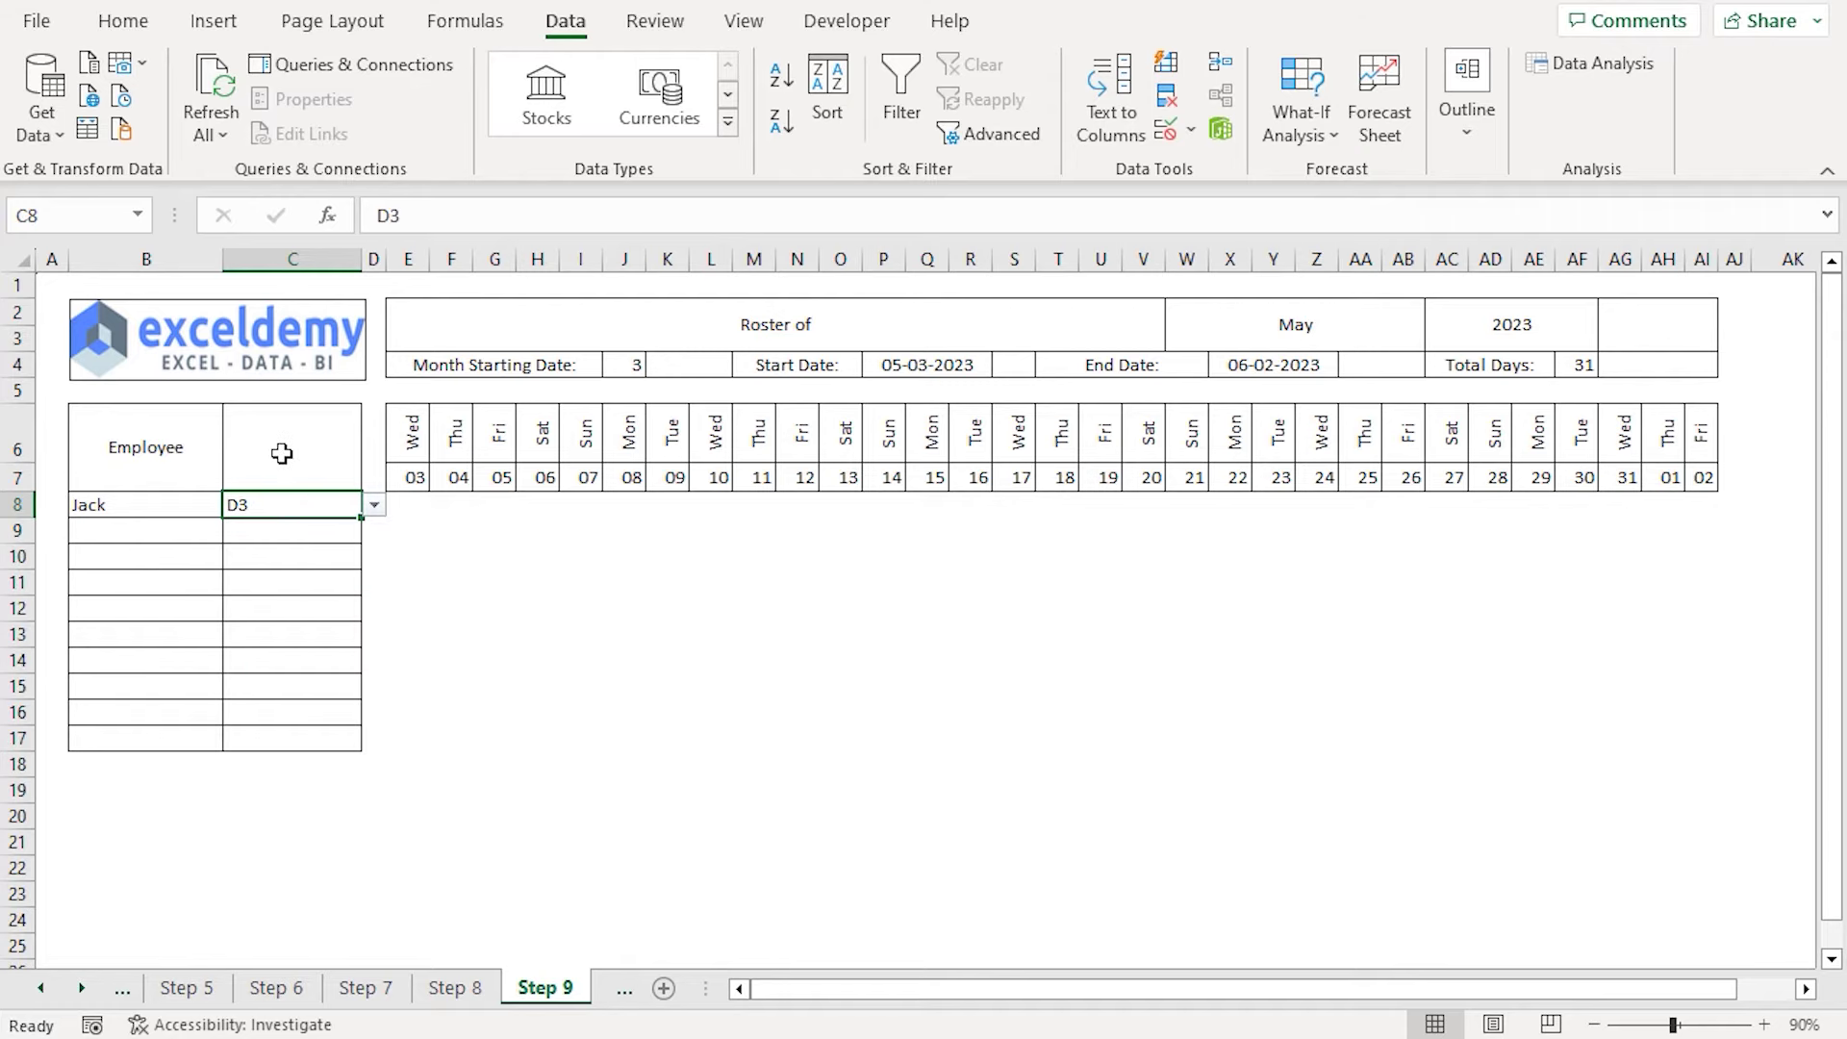
pyautogui.press('Up')
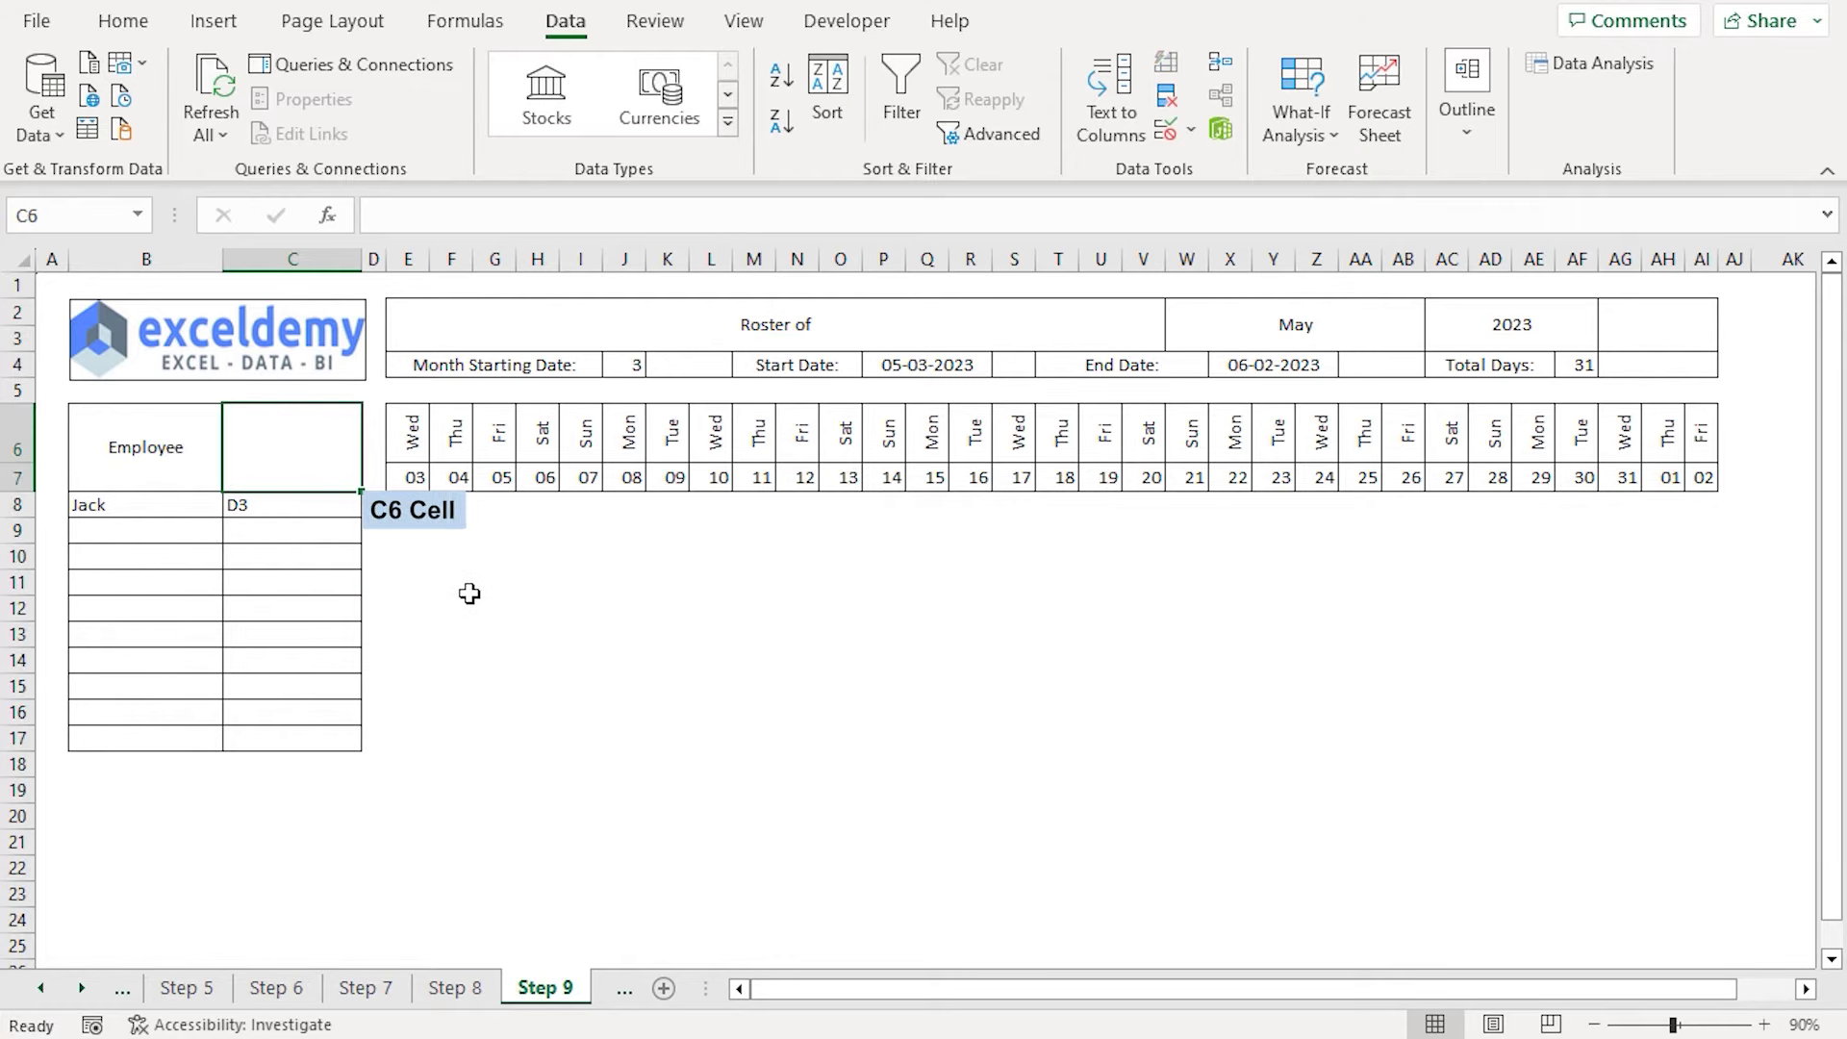
pyautogui.write('Starting Shift')
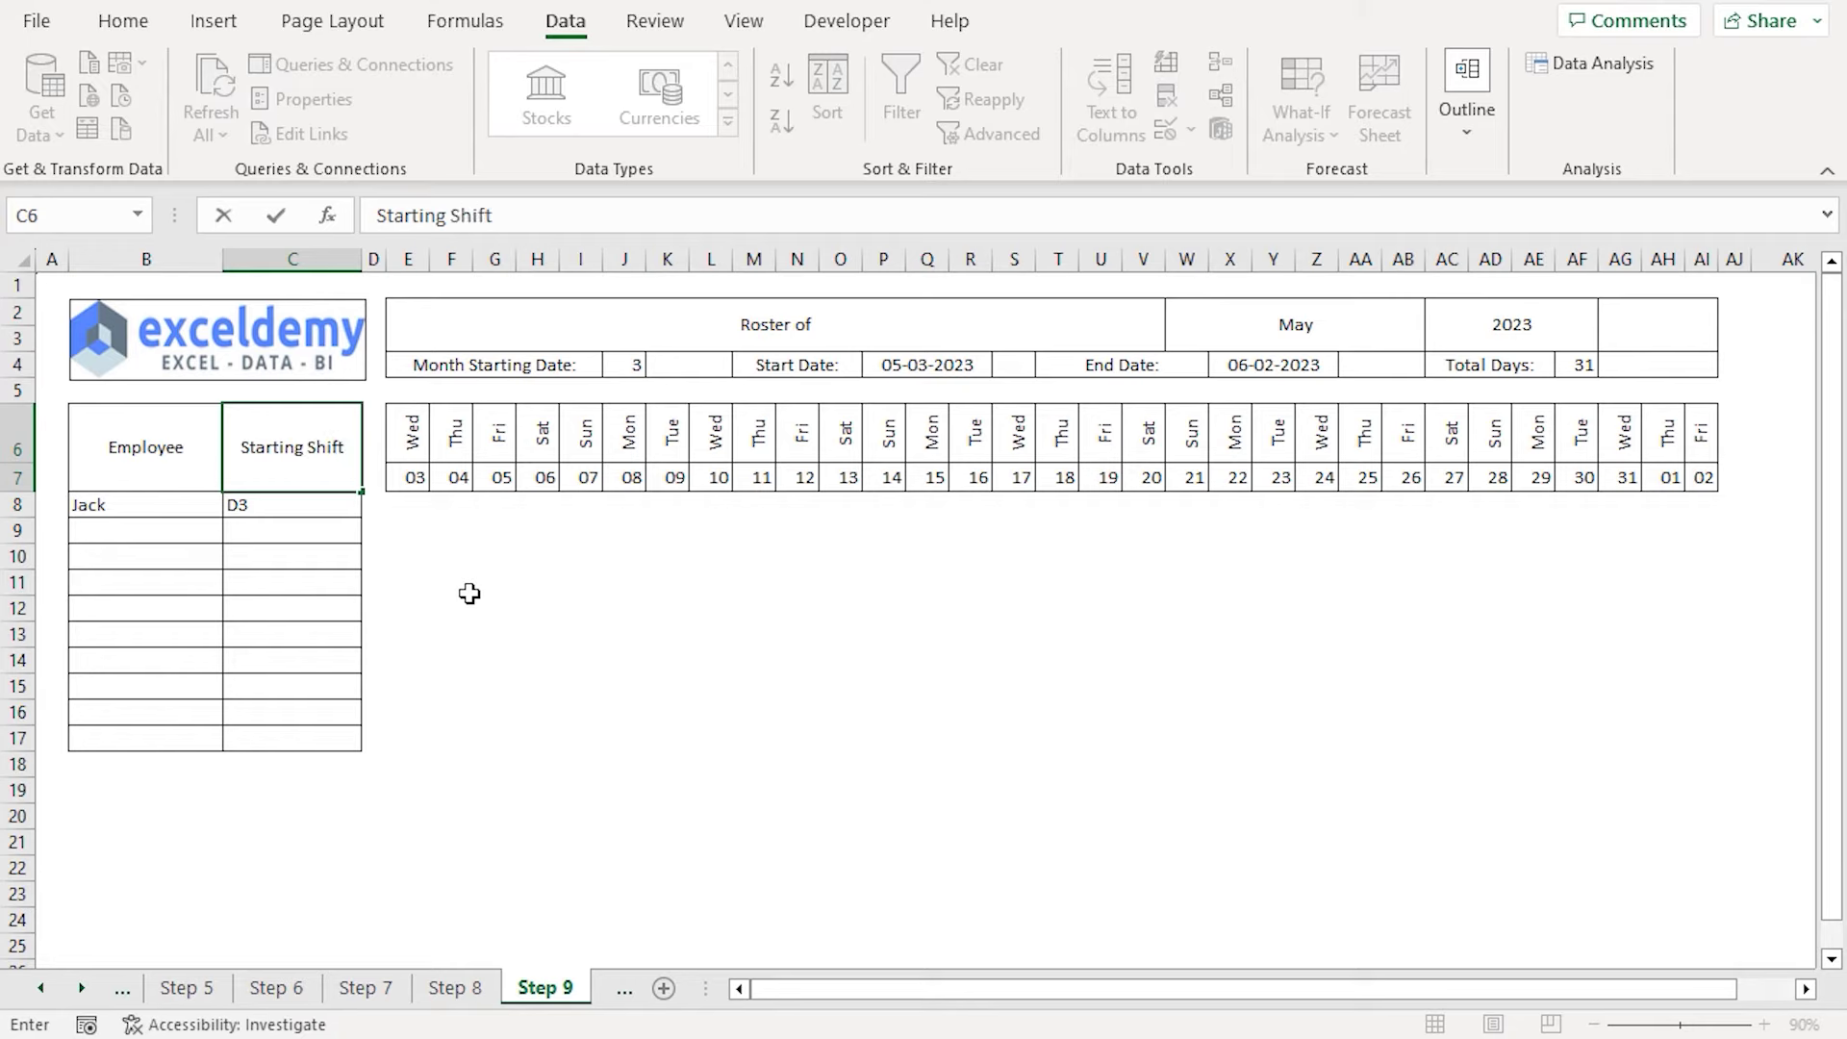
pyautogui.press('Return')
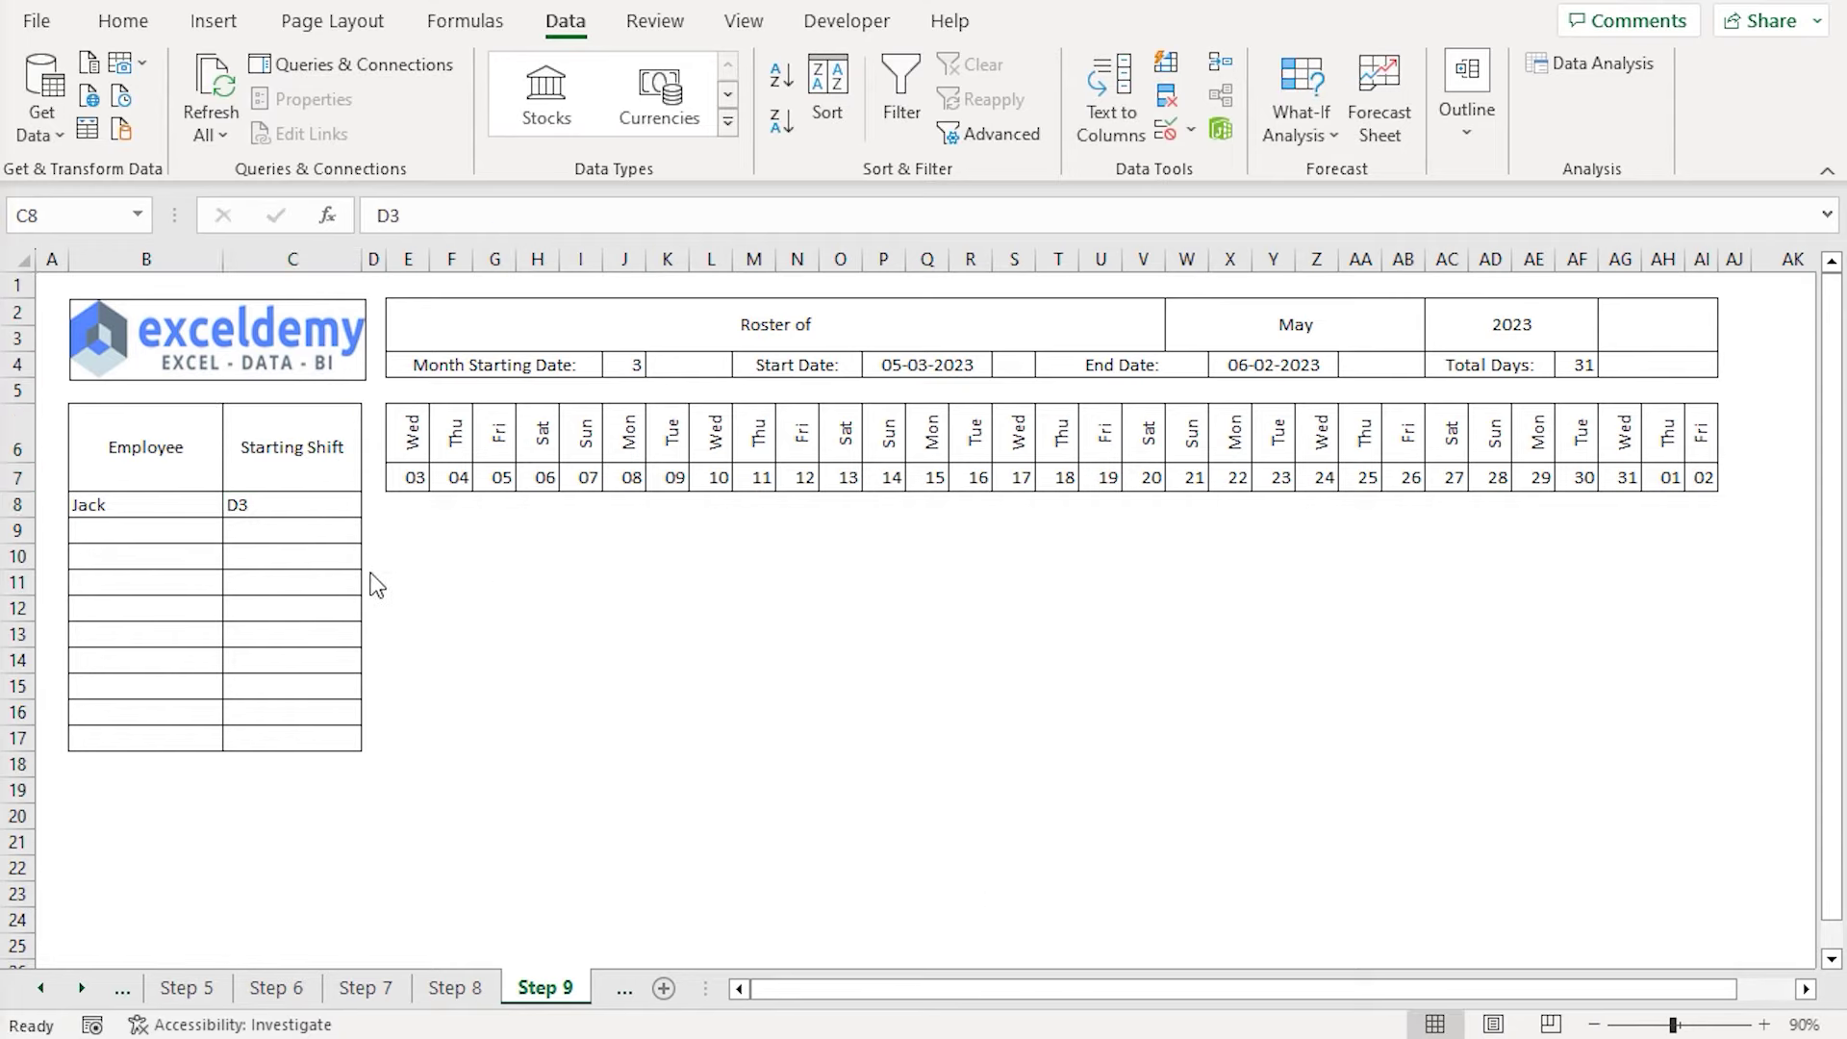
pyautogui.click(169, 458)
pyautogui.click(278, 461)
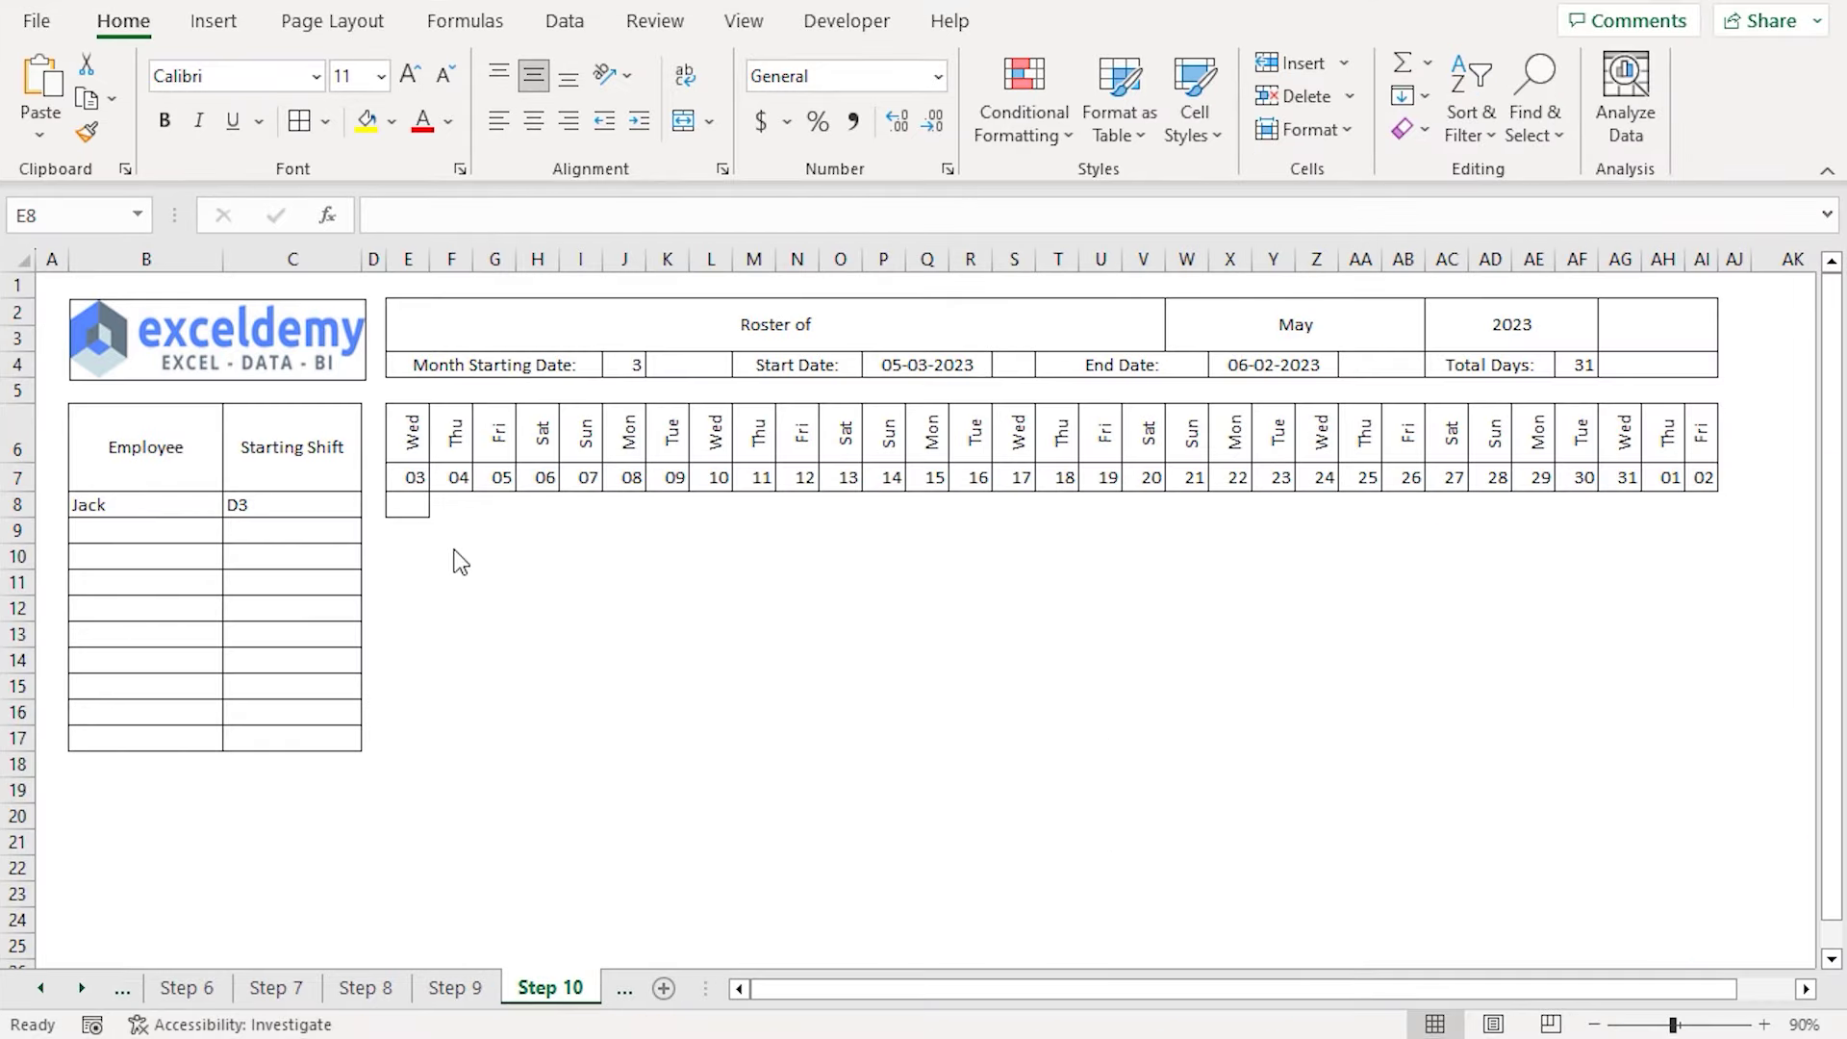
# On the Step 10 sheet, enter the shift rotation formula =IF(OR($C8="",E$7=""),"",IF(D8="",C8,INDEX(Shift_Codes,IF(MATCH(D8,Shift_Codes,0)+1>COUNTA(Shift_Codes),1,MATCH(D8,Shift_Codes,0)+1)))) in E8
pyautogui.click(425, 512)
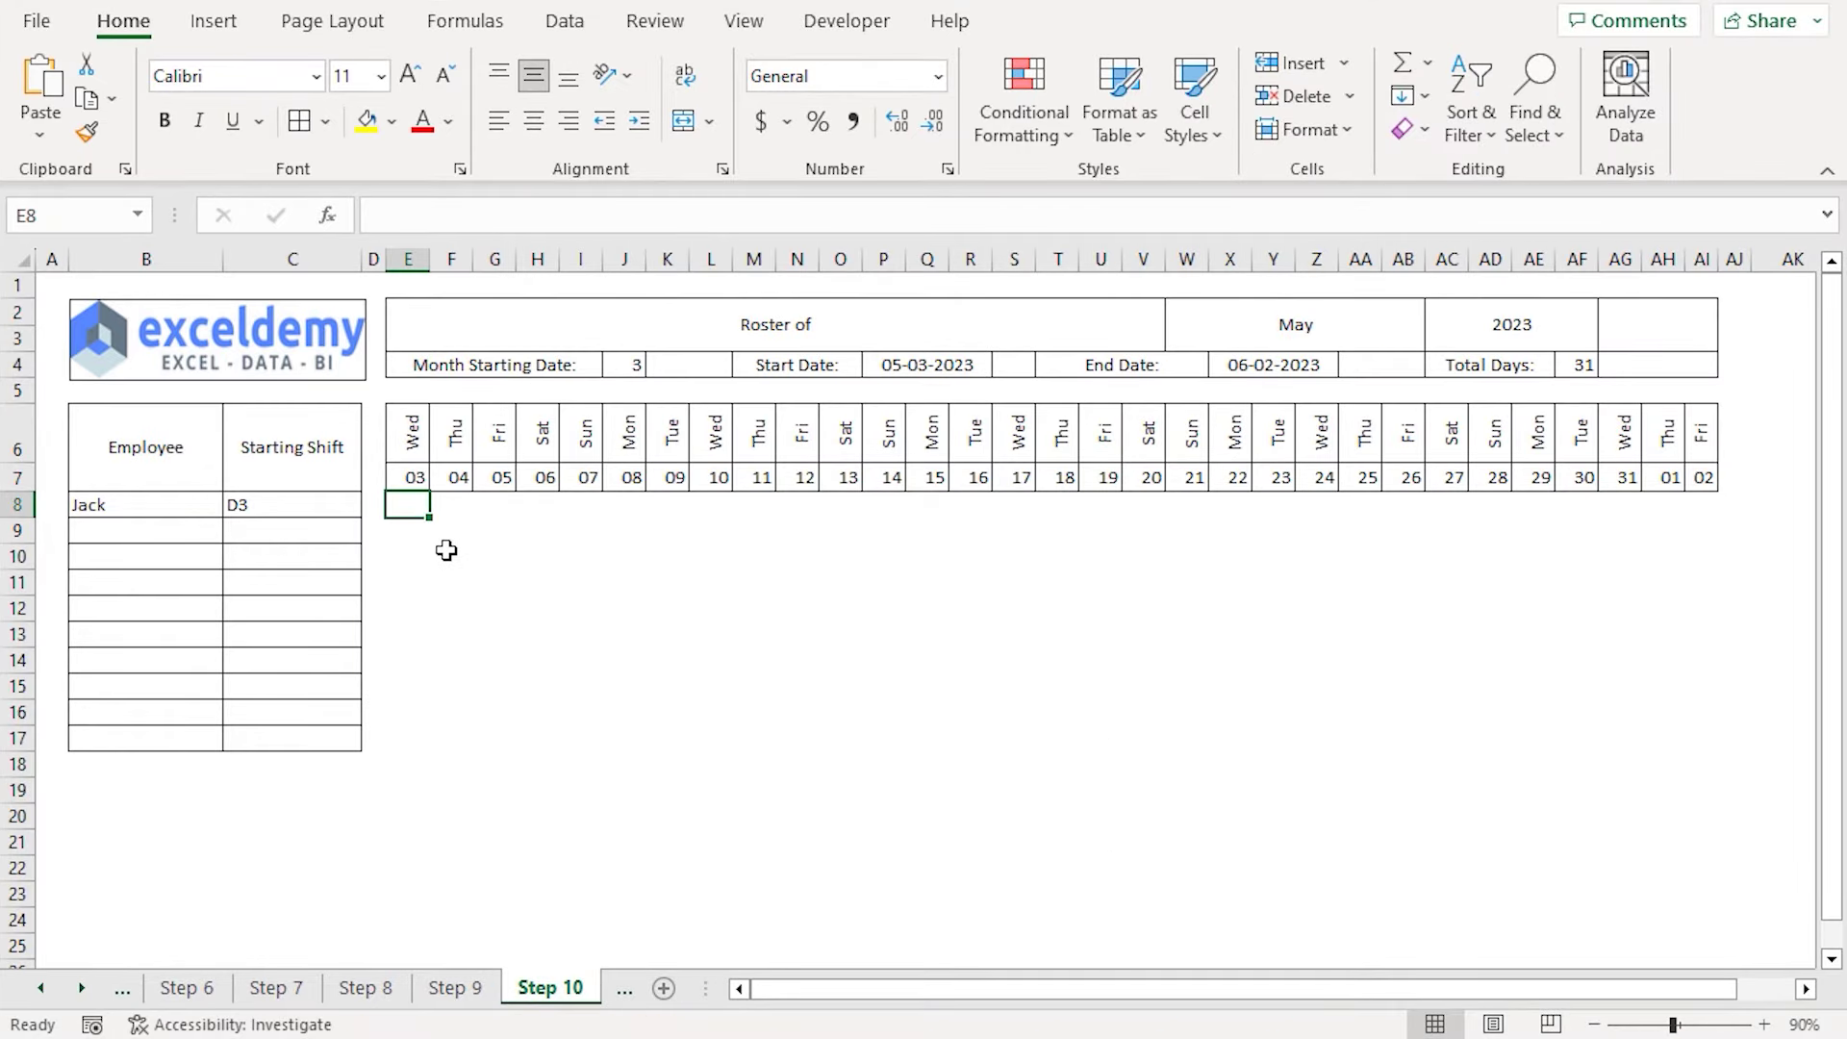
pyautogui.click(291, 472)
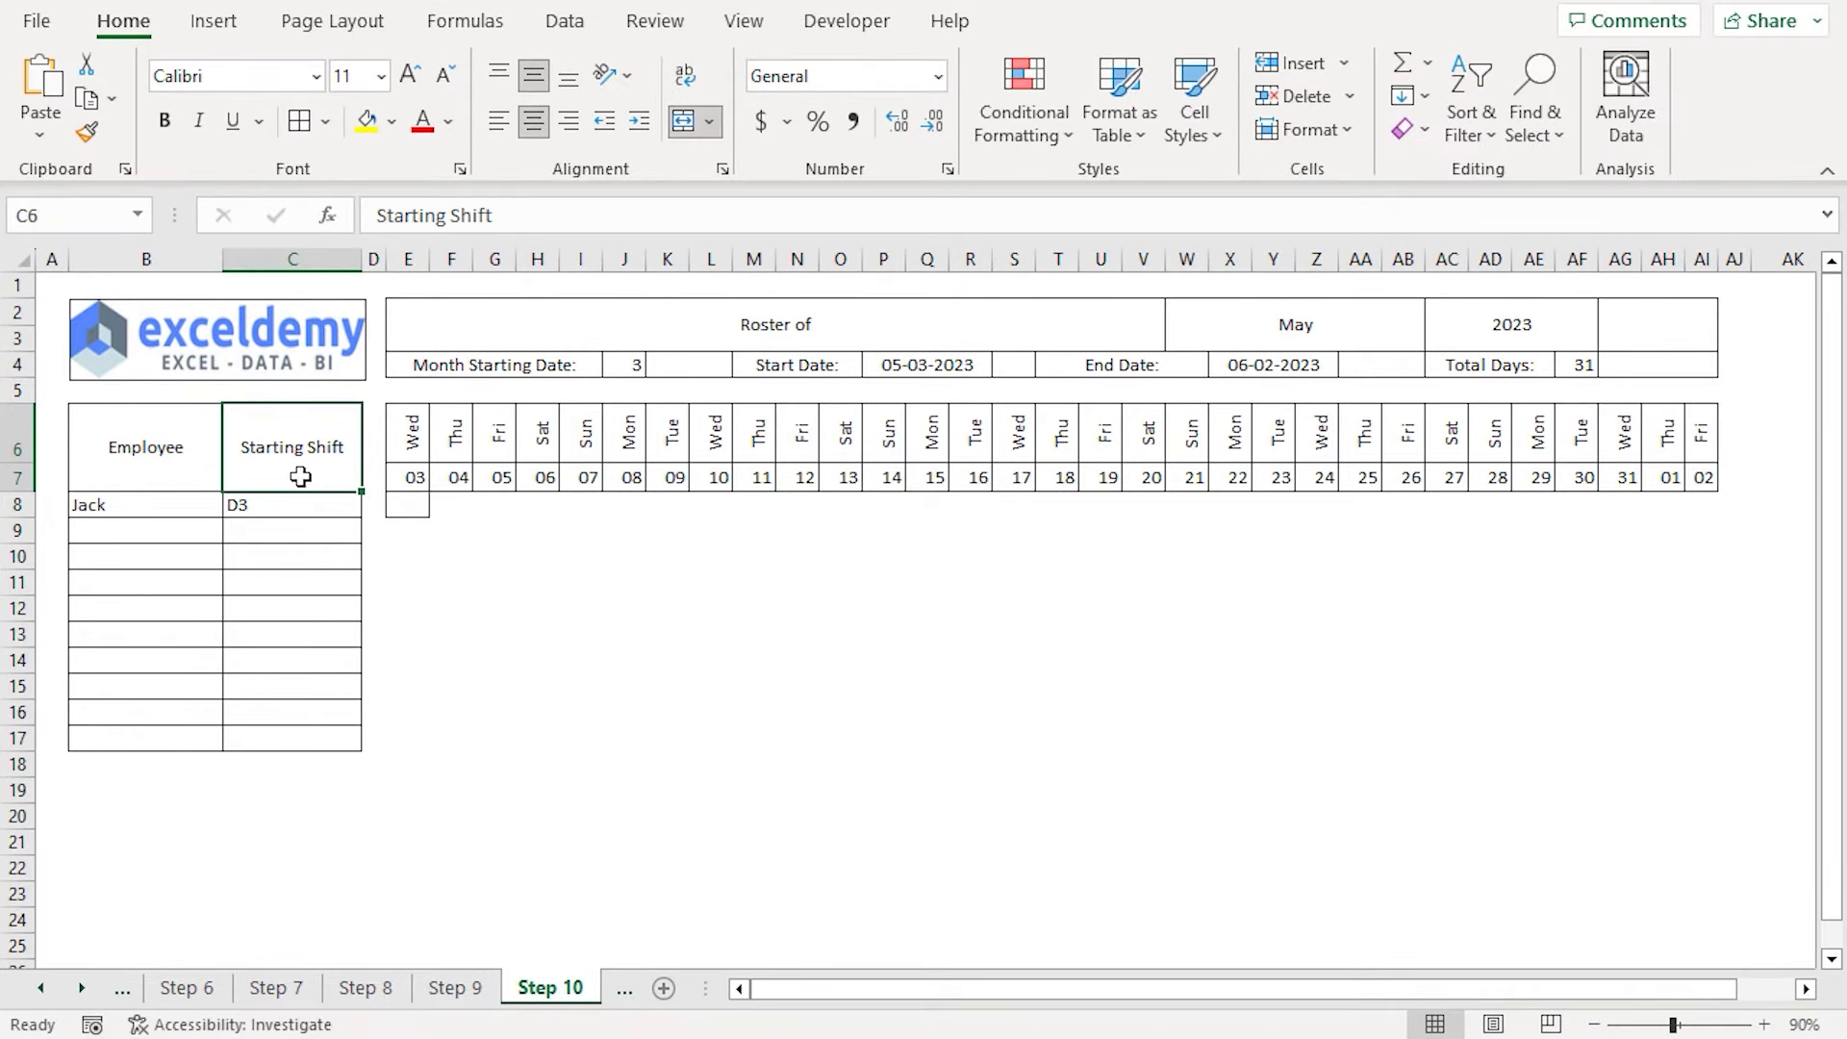
pyautogui.click(406, 506)
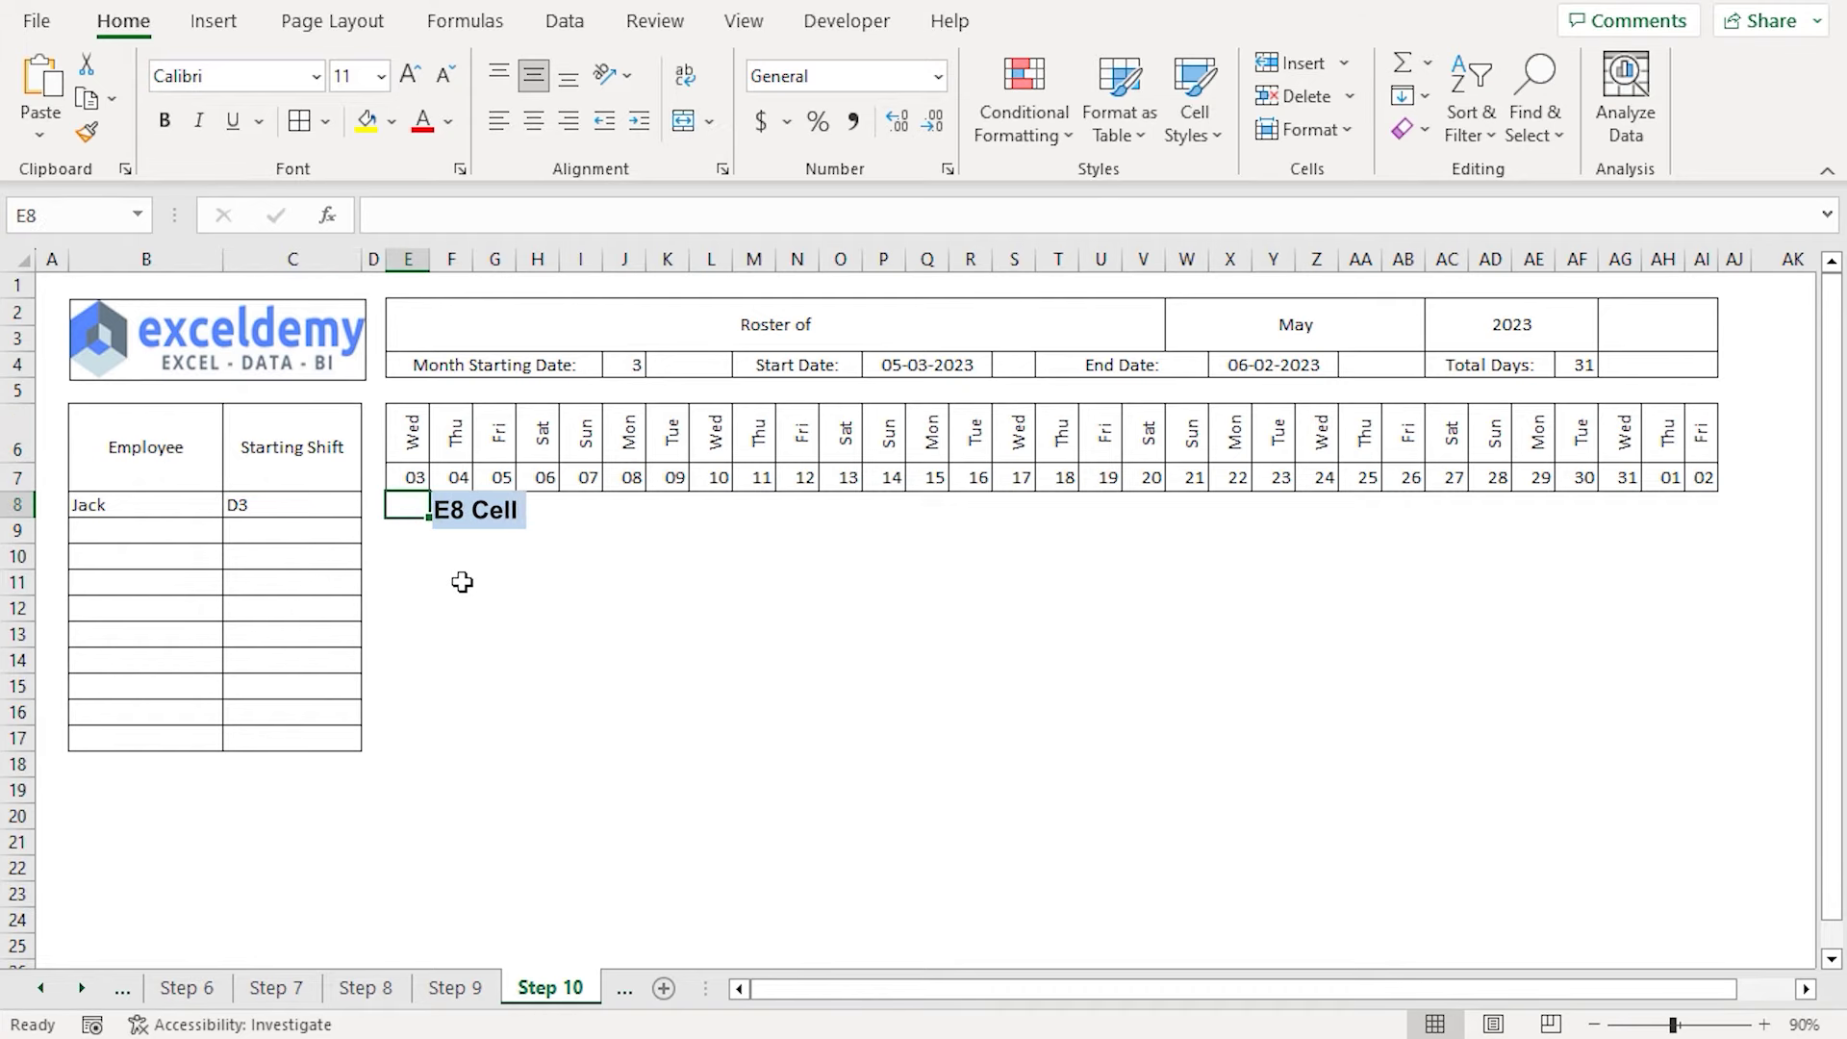
pyautogui.click(387, 215)
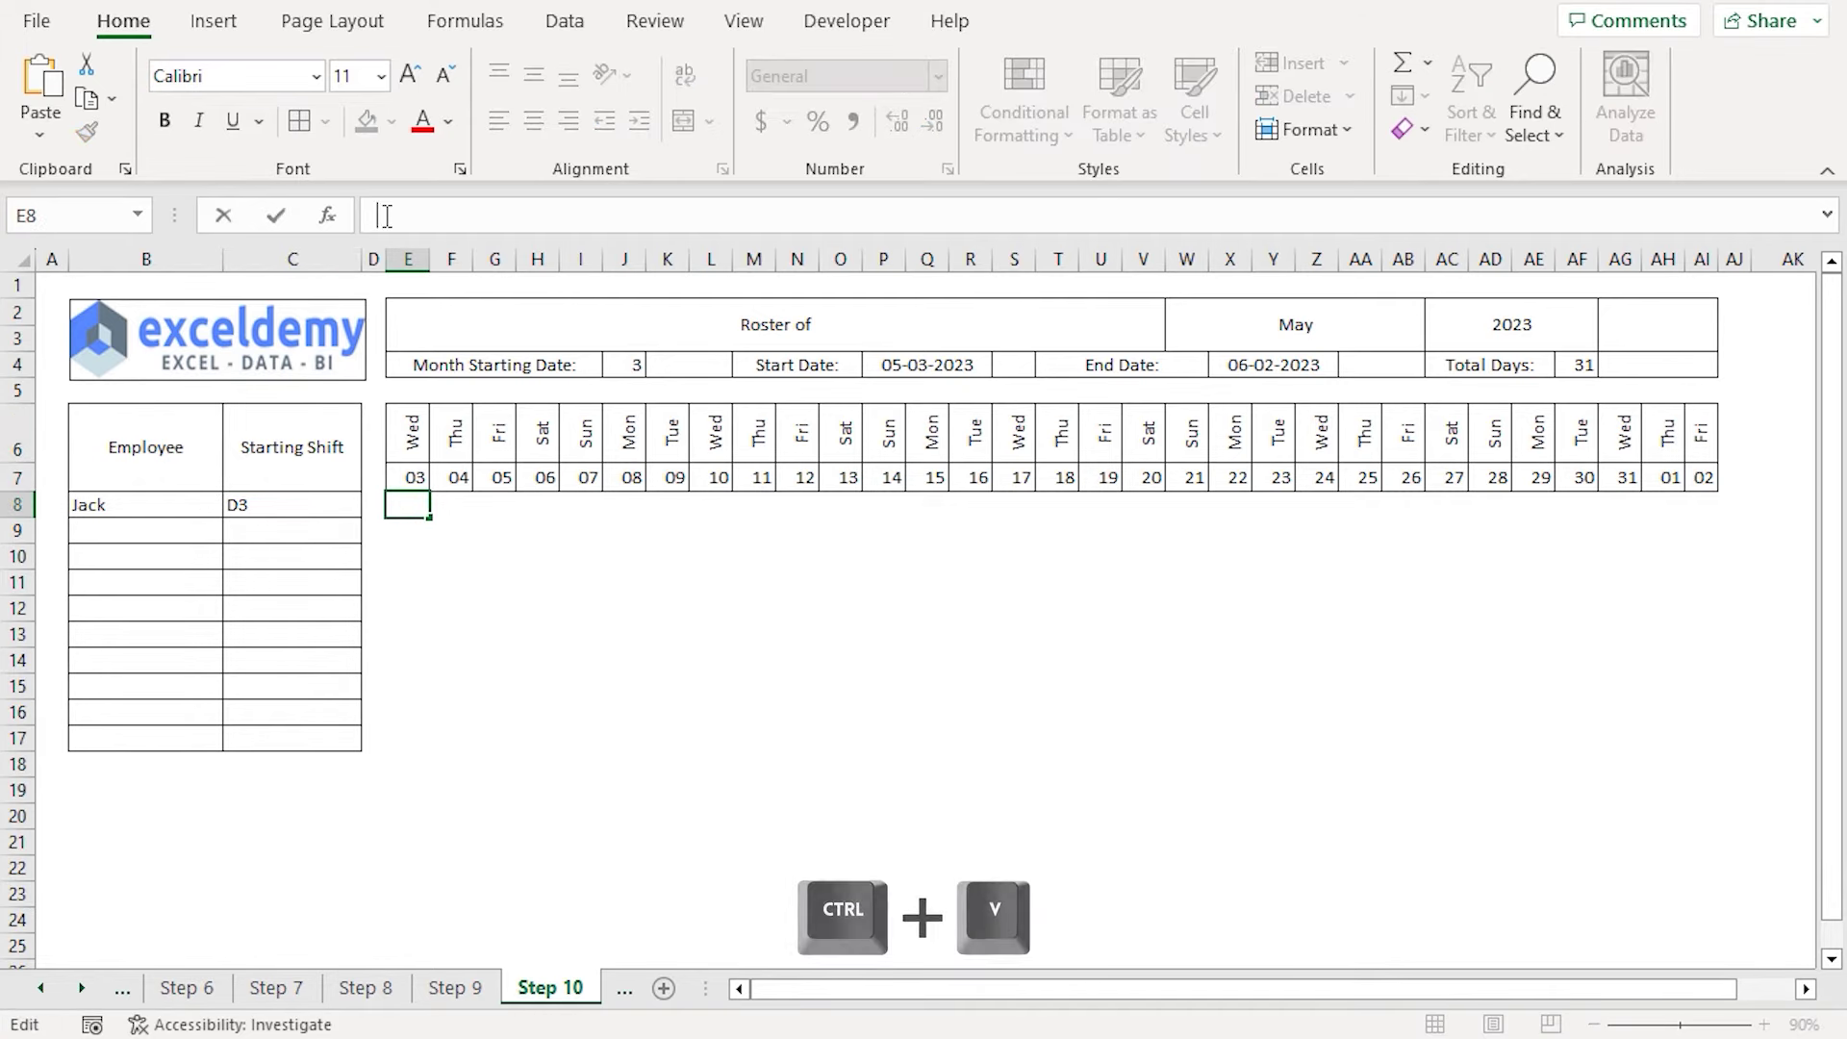
pyautogui.write('=IF(OR($C8="",E$7=""),"",IF(D8="",C8,INDEX(Shift_Codes,IF(MATCH(D8,Shift_Codes,0)+1>COUNTA(Shift_Codes),1,MATCH(D8,Shift_Codes,0)+1))))')
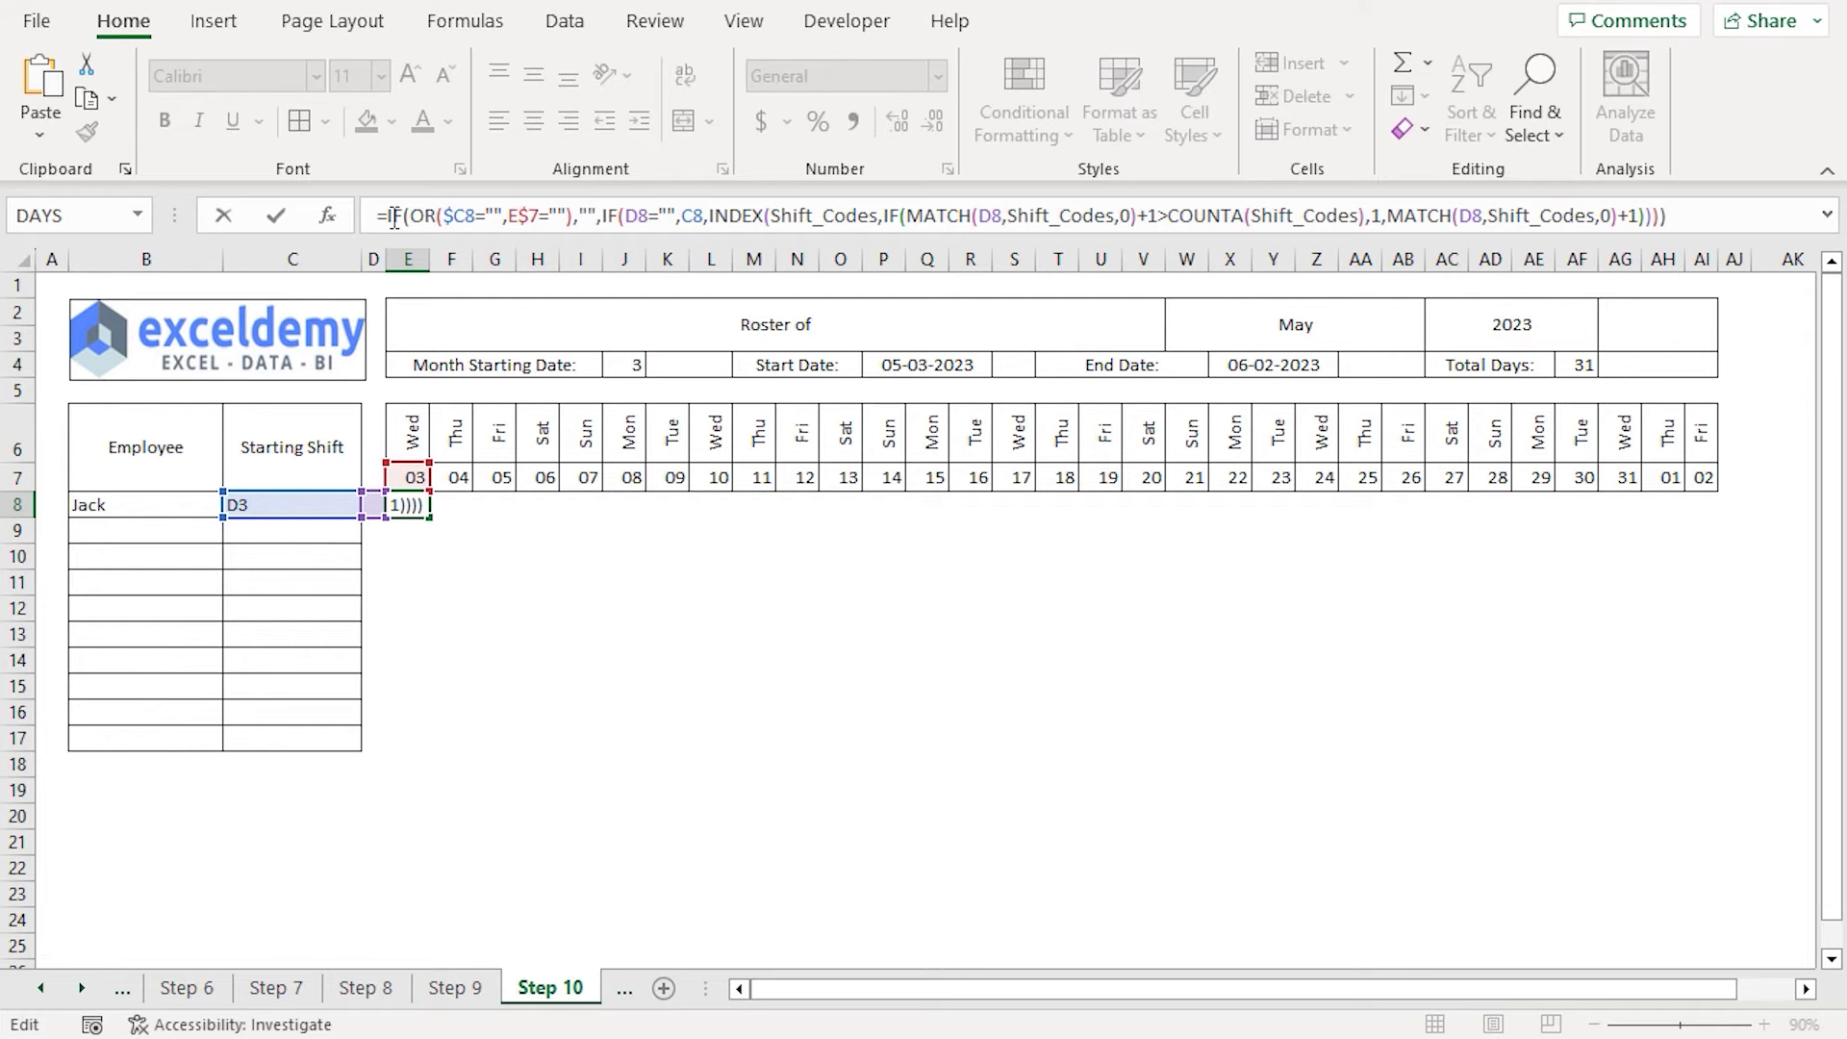
pyautogui.moveTo(386, 215); pyautogui.dragTo(574, 216)
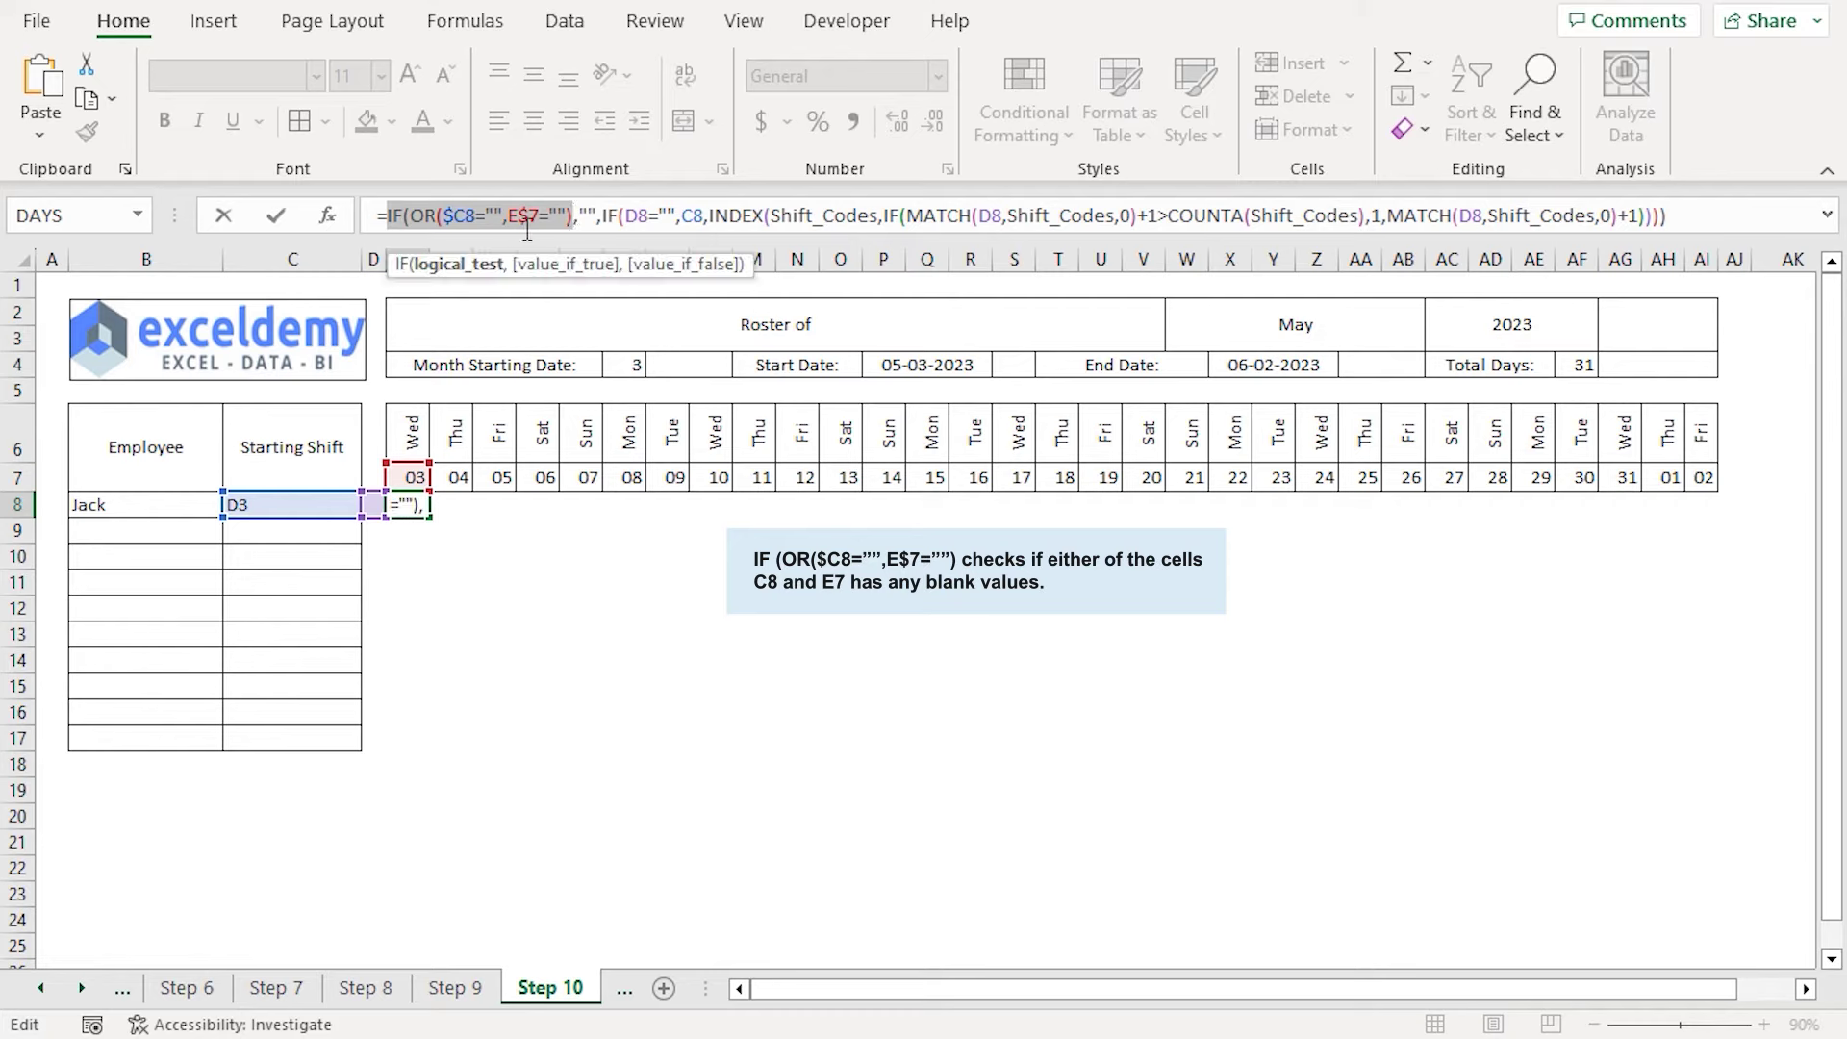
pyautogui.click(591, 216)
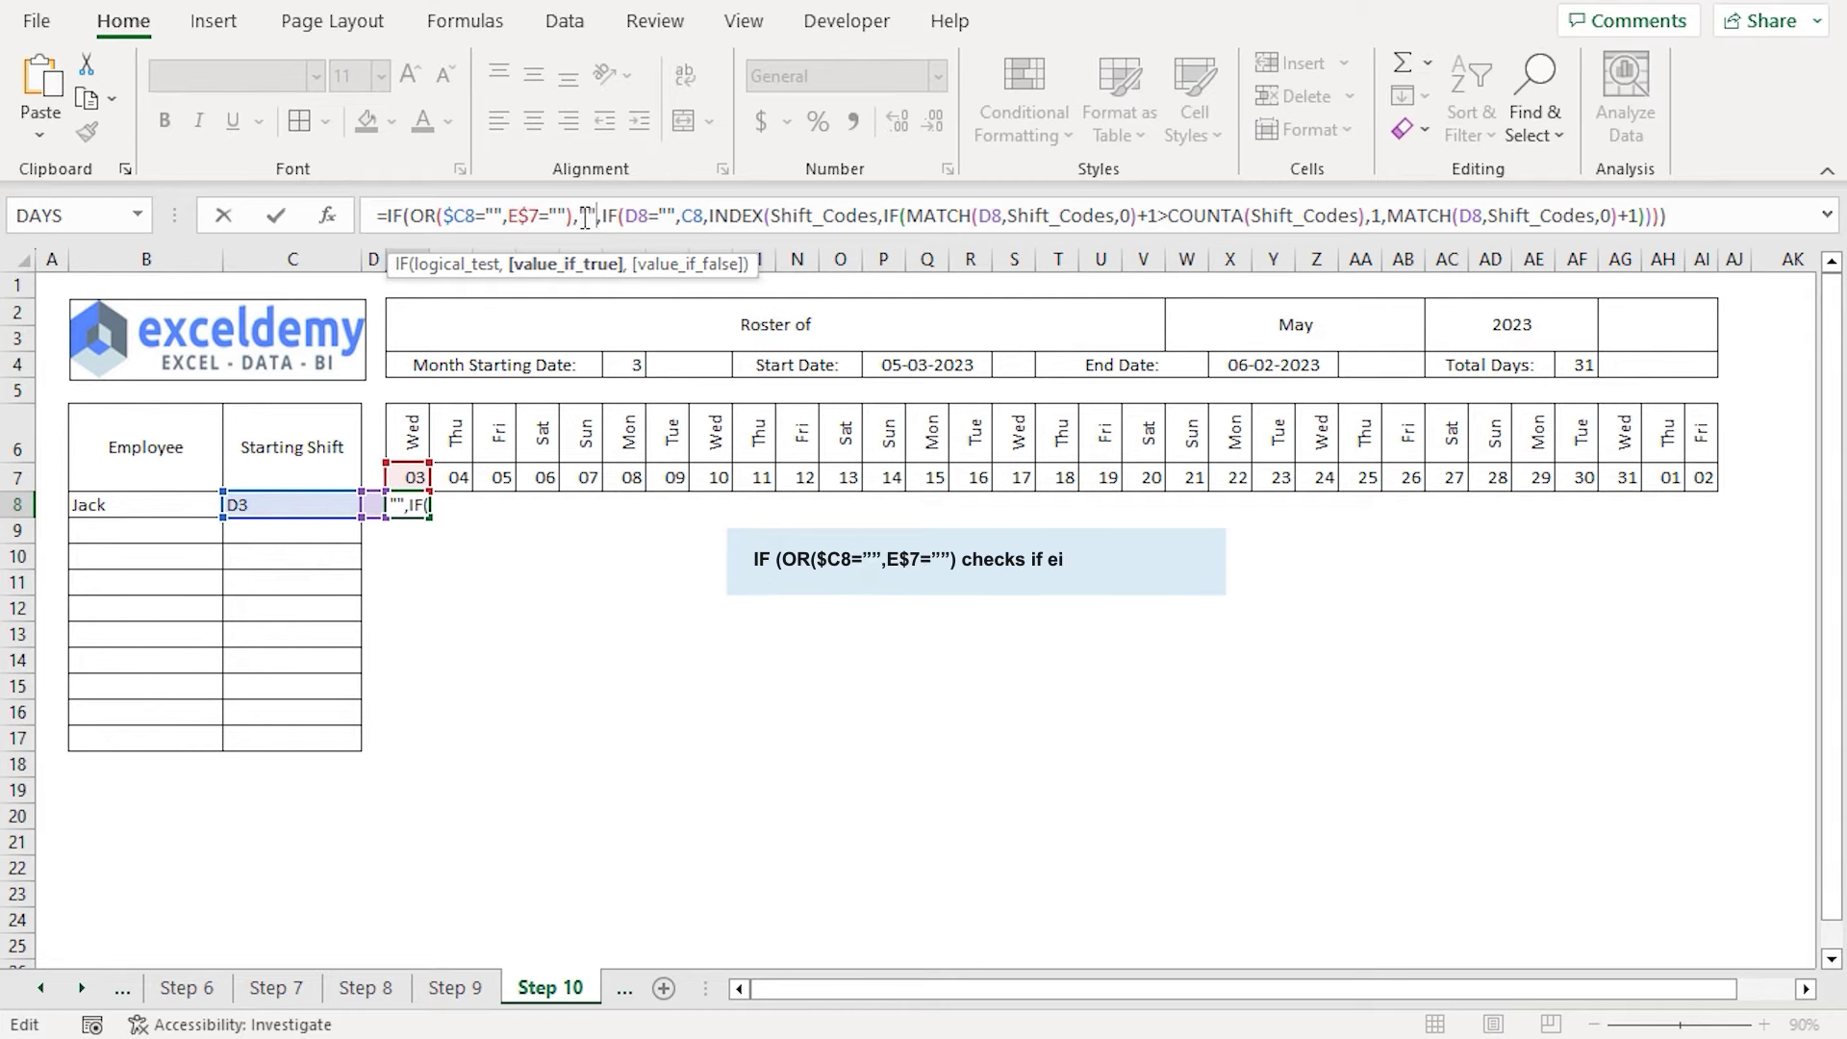
pyautogui.doubleClick(587, 221)
pyautogui.click(599, 218)
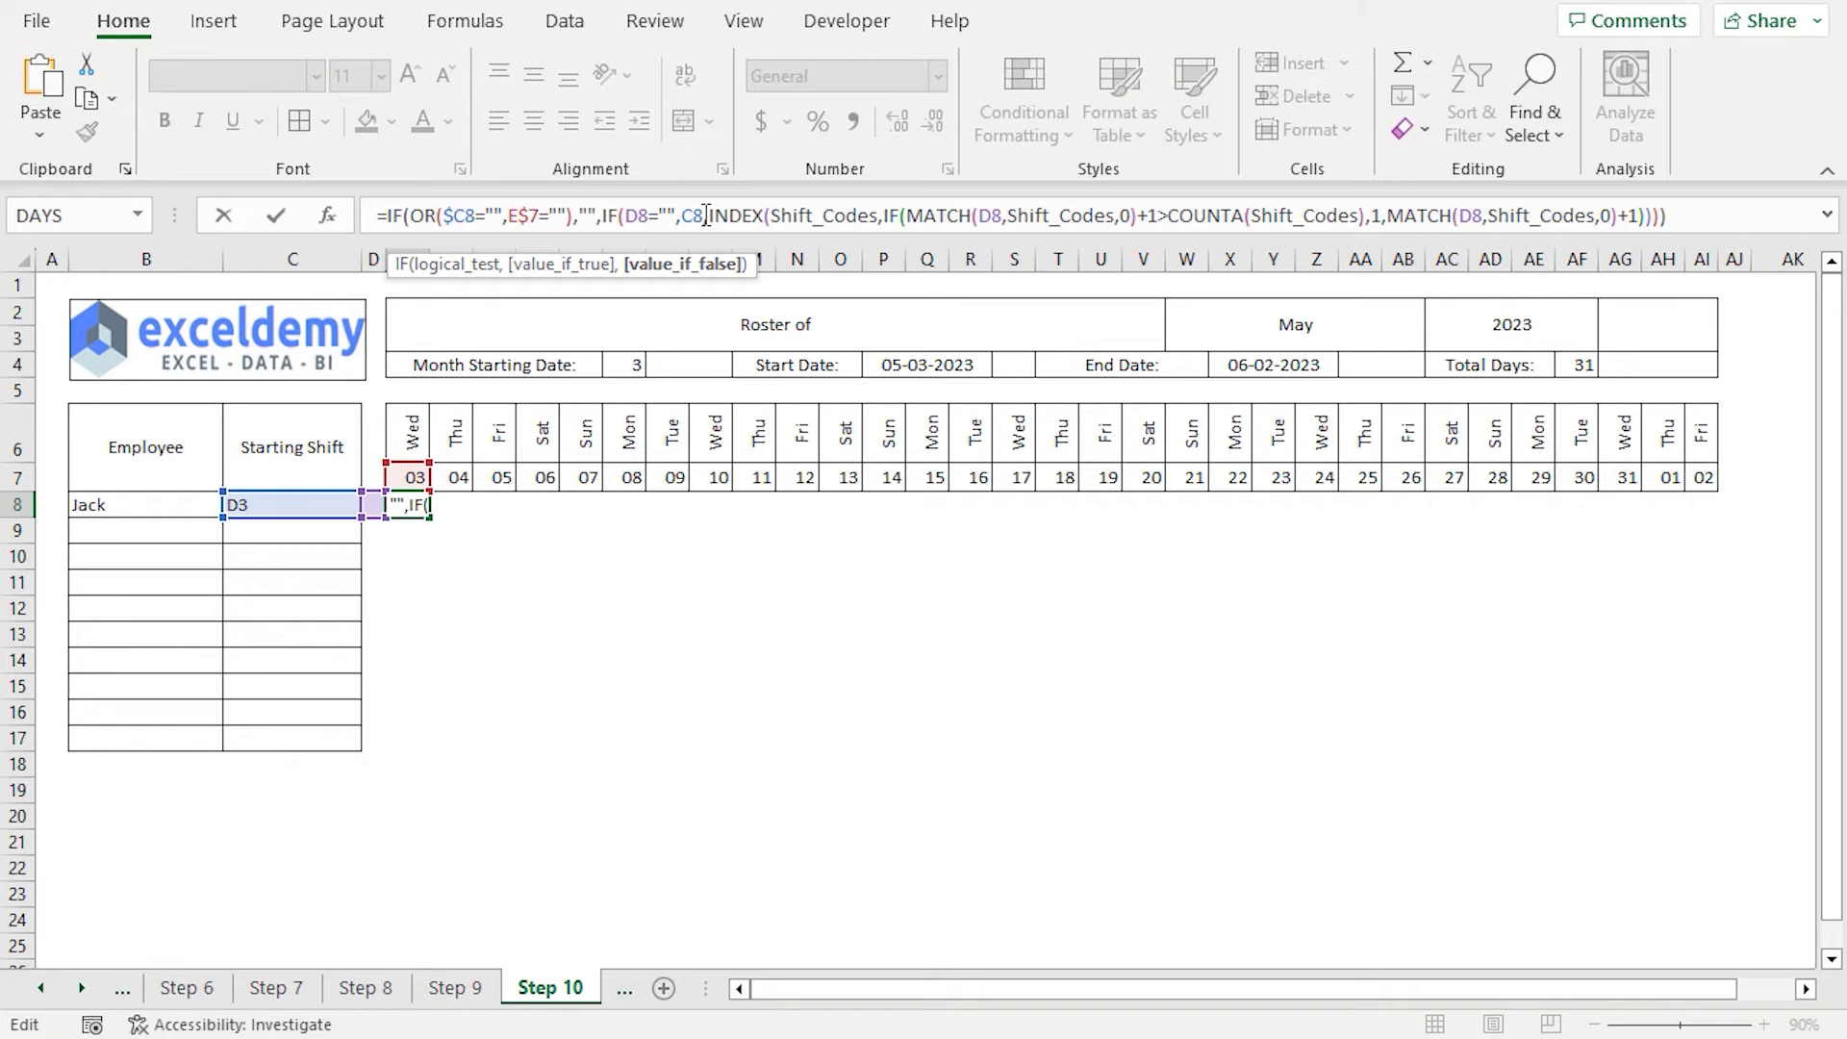
pyautogui.moveTo(705, 216); pyautogui.dragTo(602, 217)
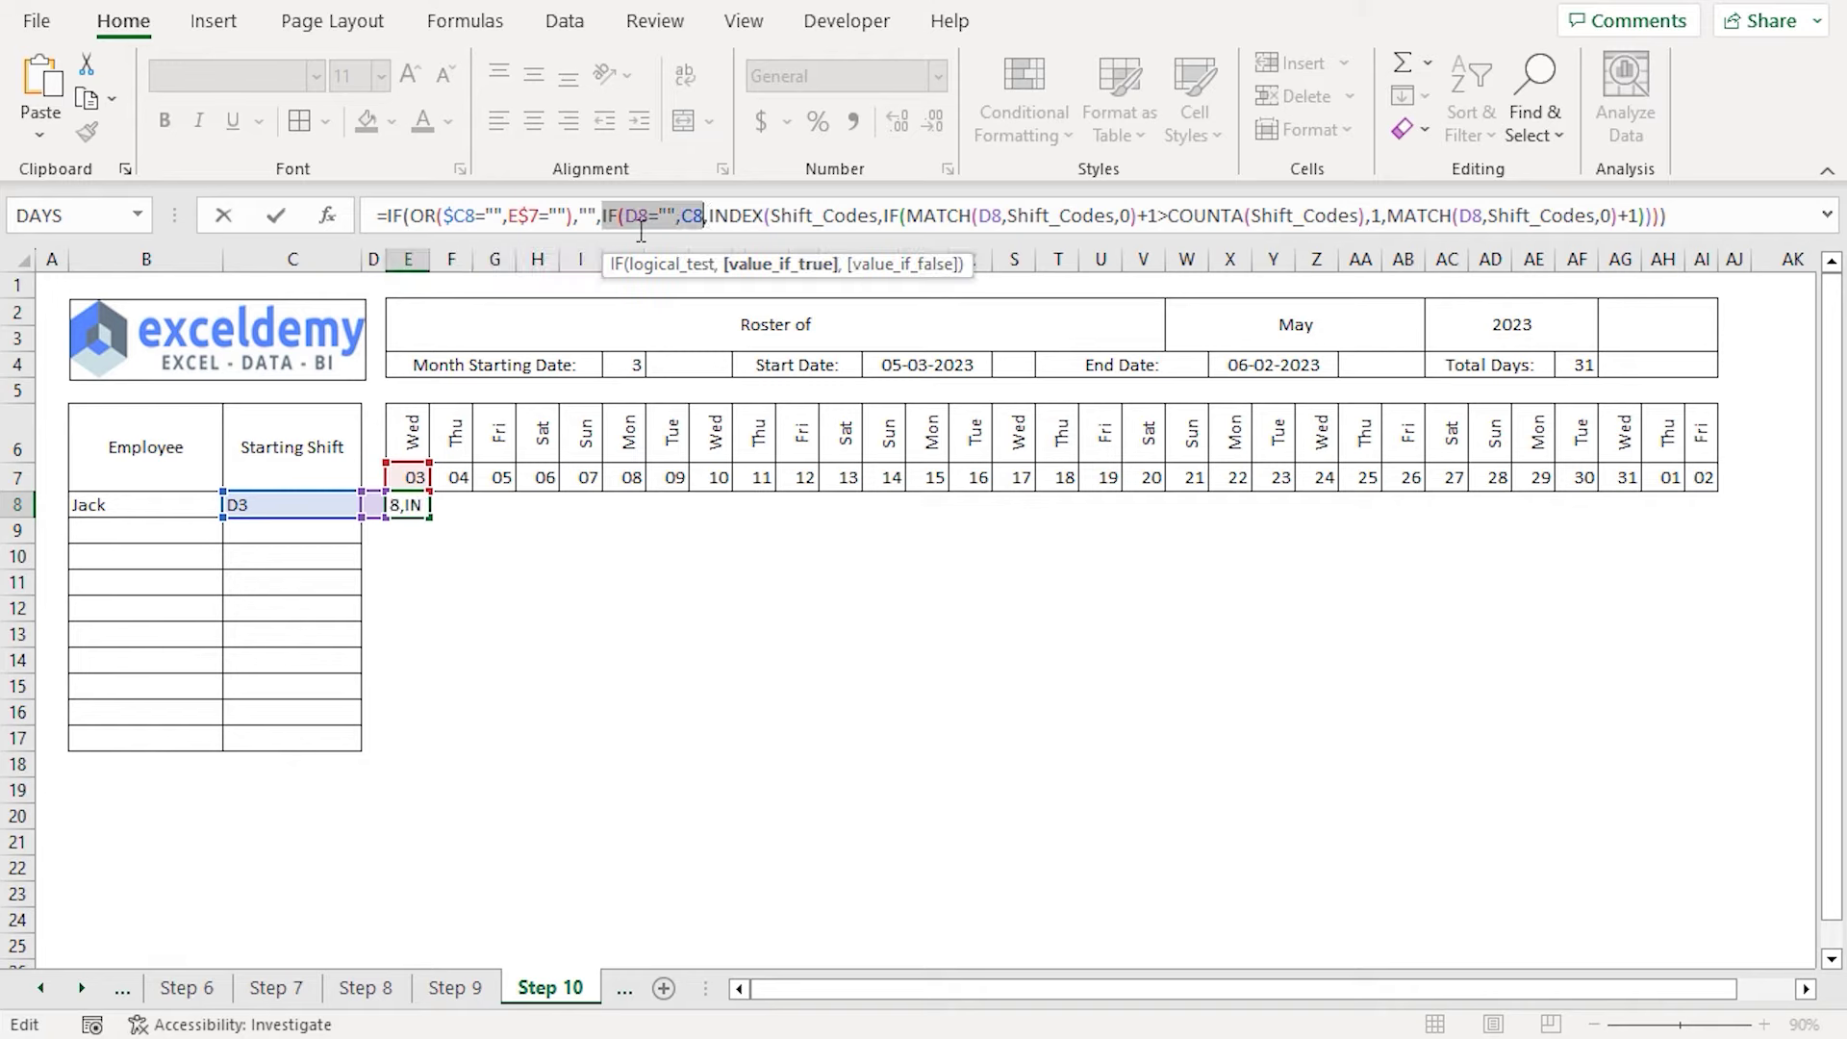
pyautogui.click(711, 217)
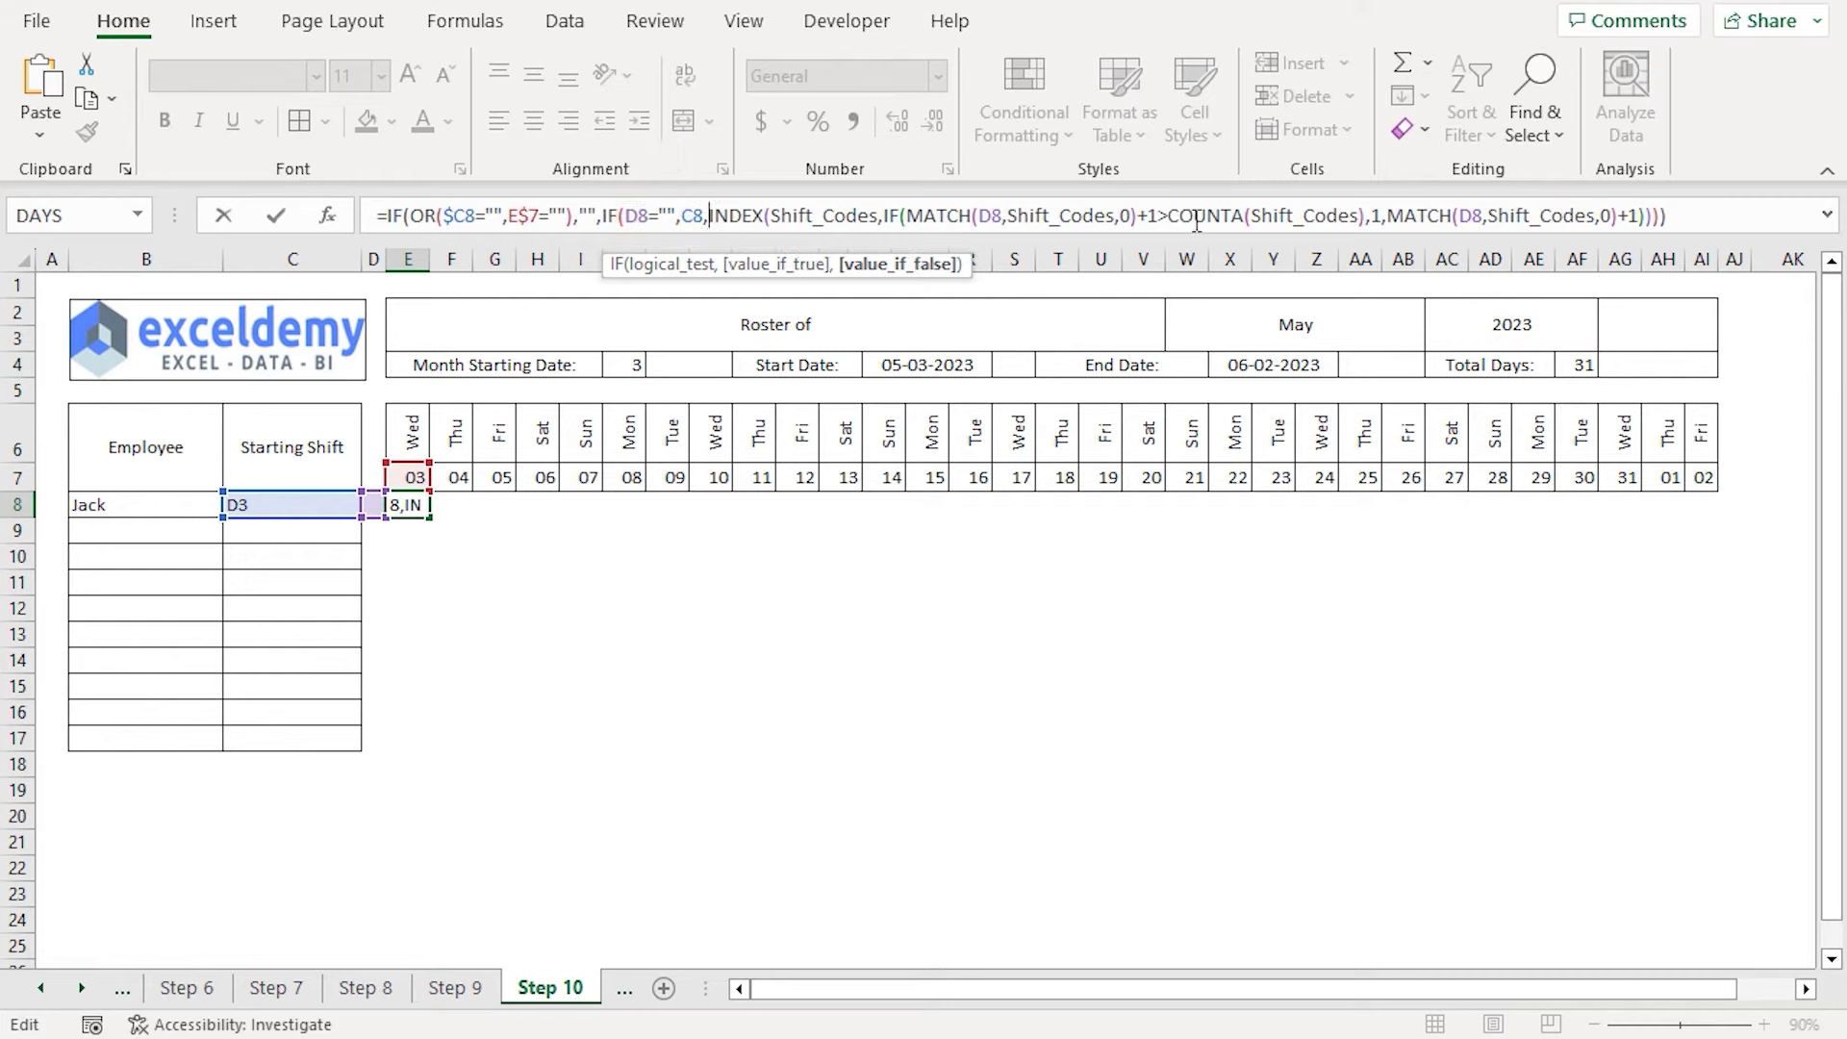
pyautogui.keyDown('shift'); pyautogui.click(1659, 218); pyautogui.keyUp('shift')
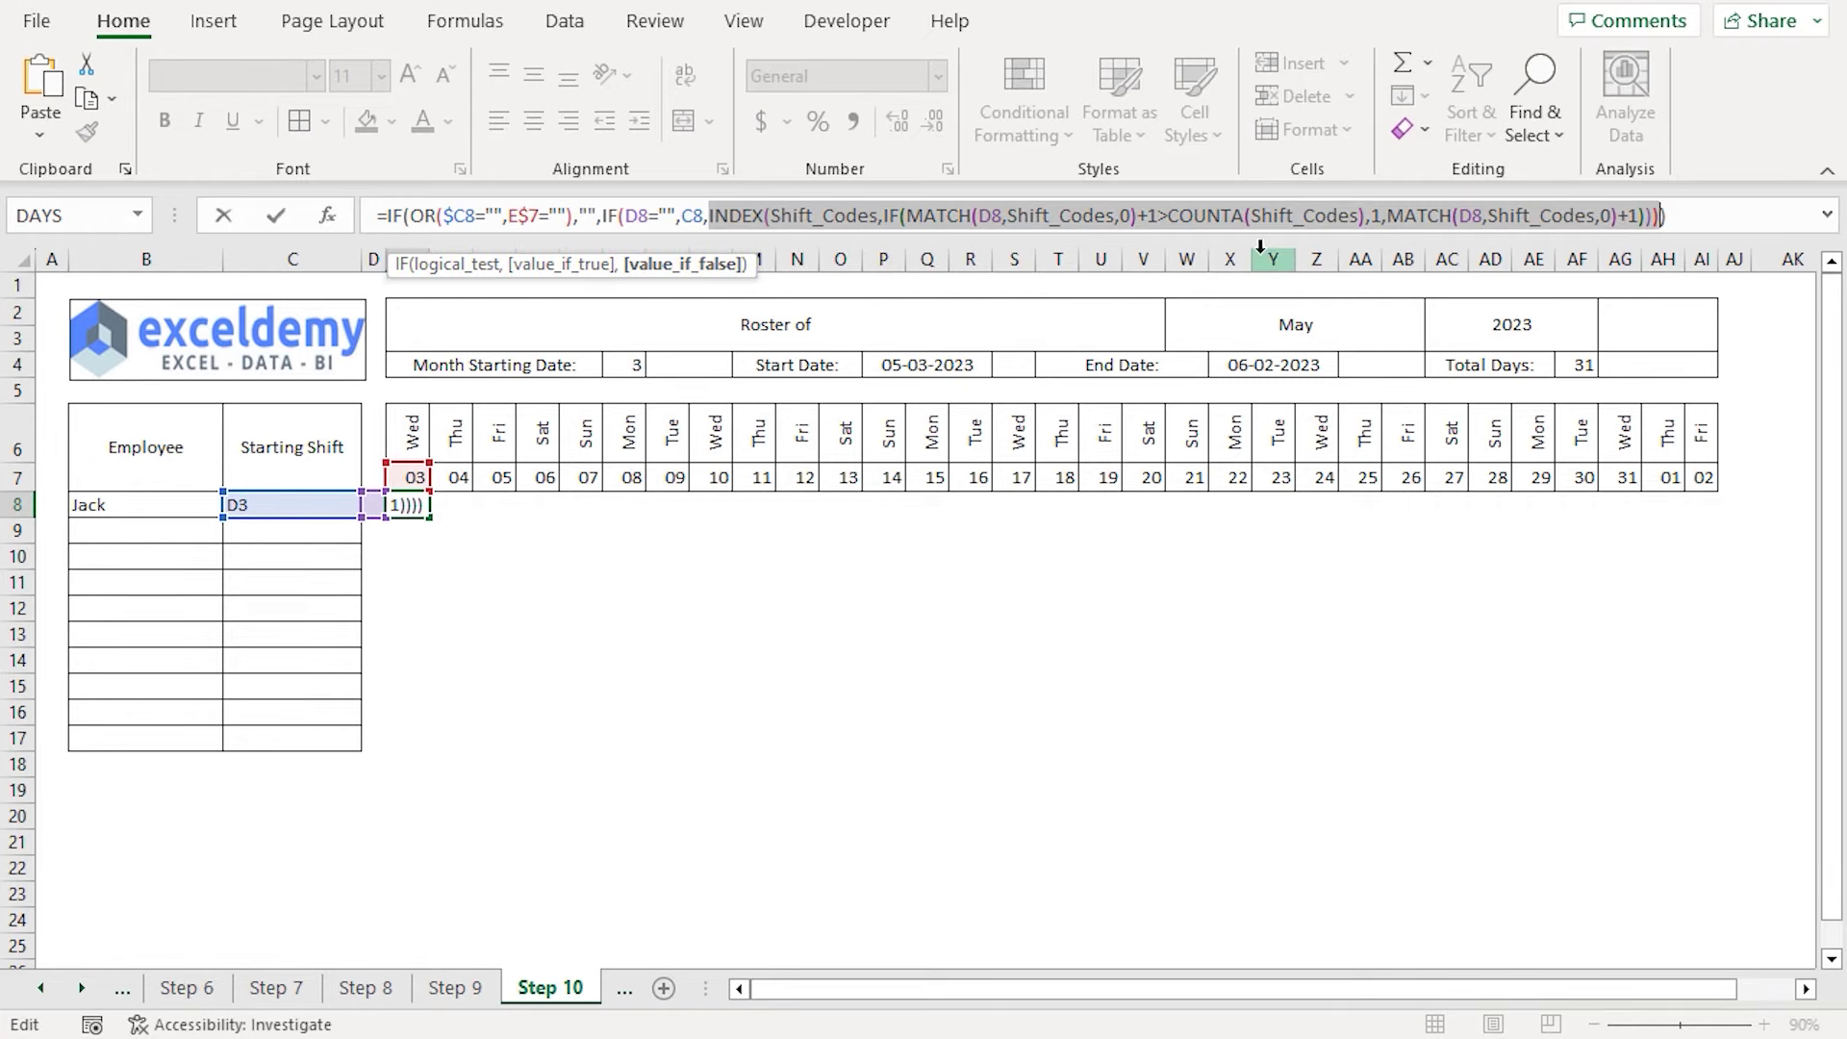
pyautogui.press('Return')
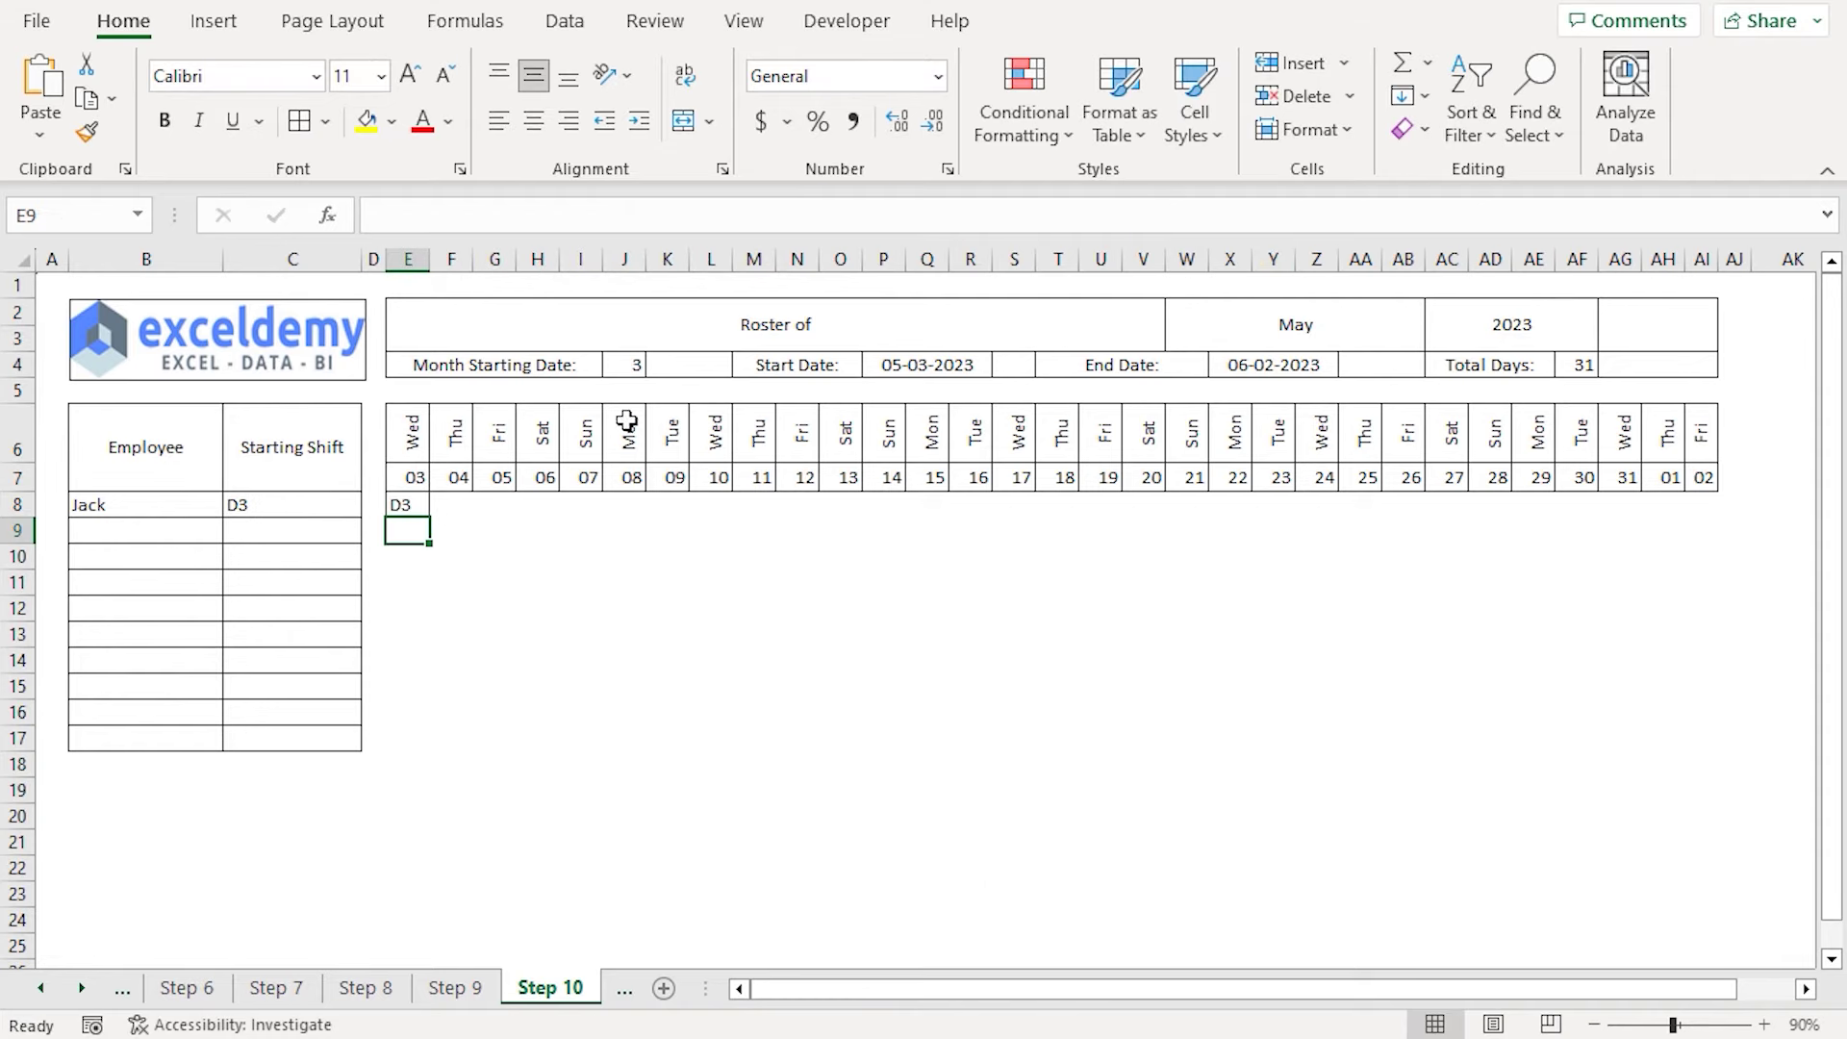
# Fill the shift rotation formula from E8 across to column AI and down to row 17
pyautogui.click(422, 504)
pyautogui.moveTo(429, 516); pyautogui.dragTo(1703, 514)
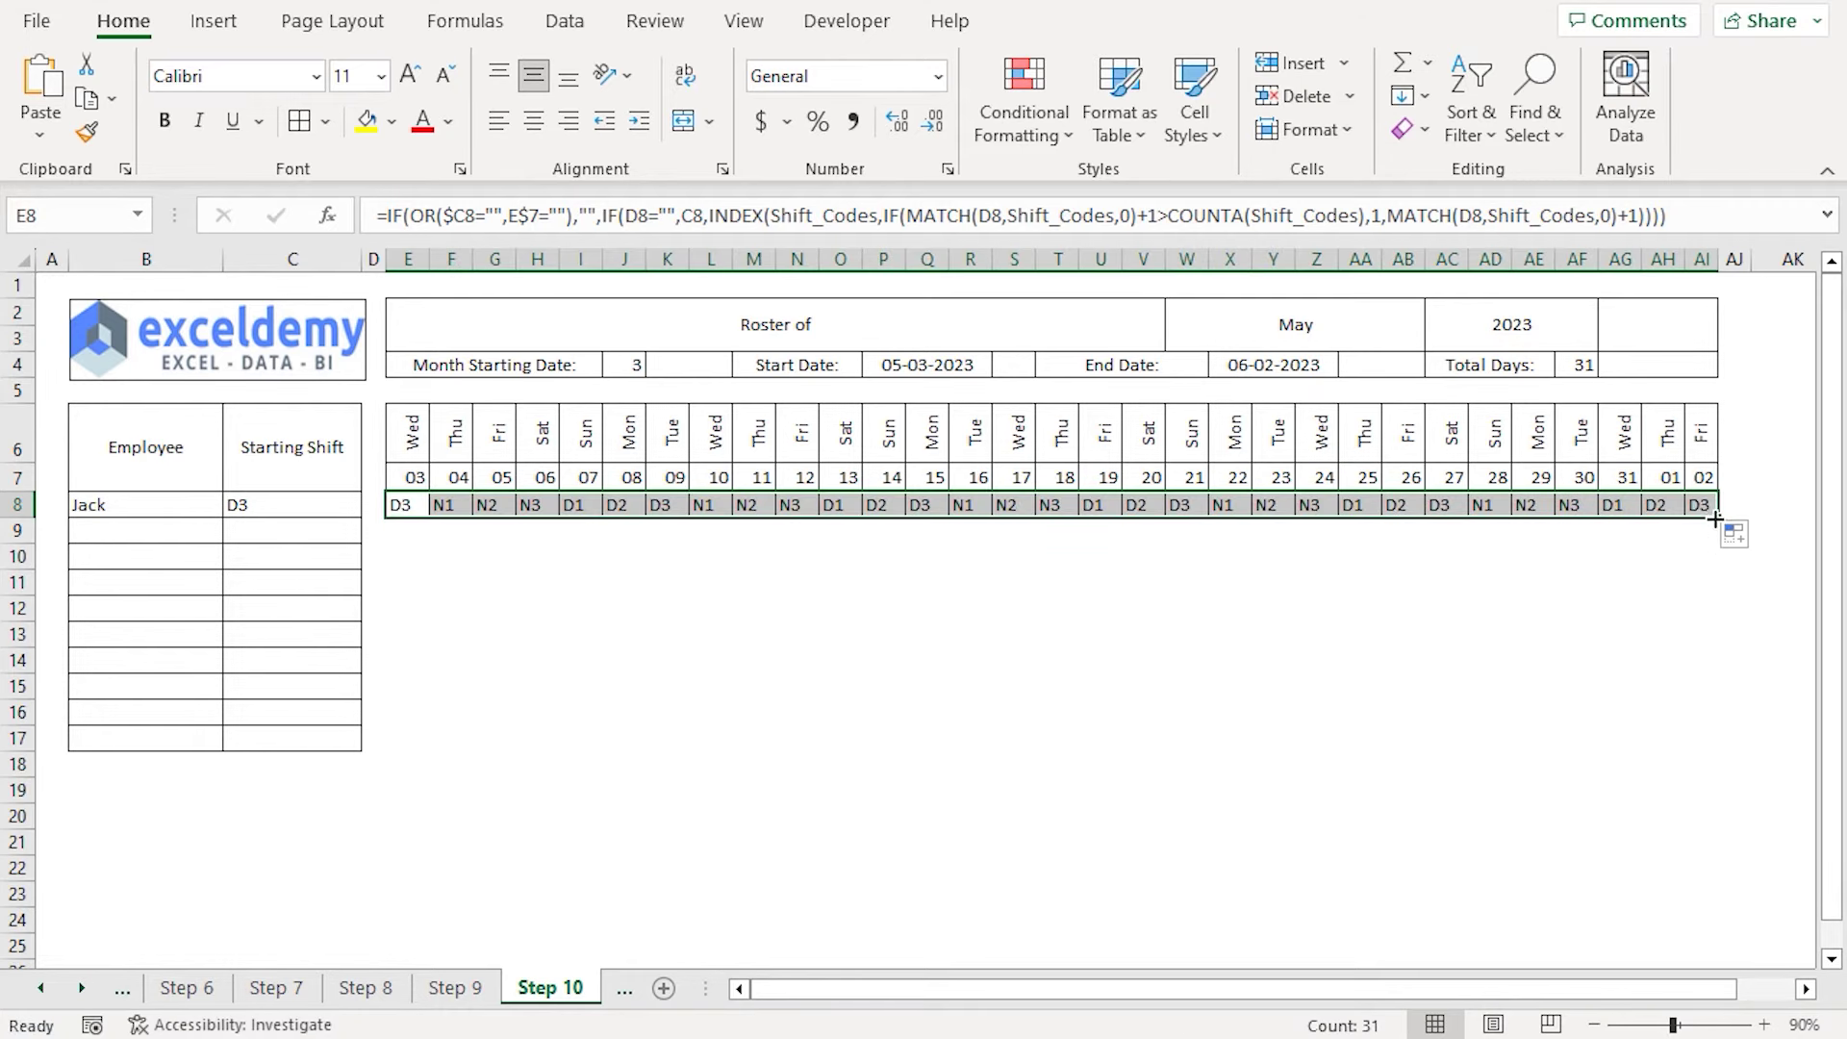
pyautogui.moveTo(1716, 520); pyautogui.dragTo(1727, 745)
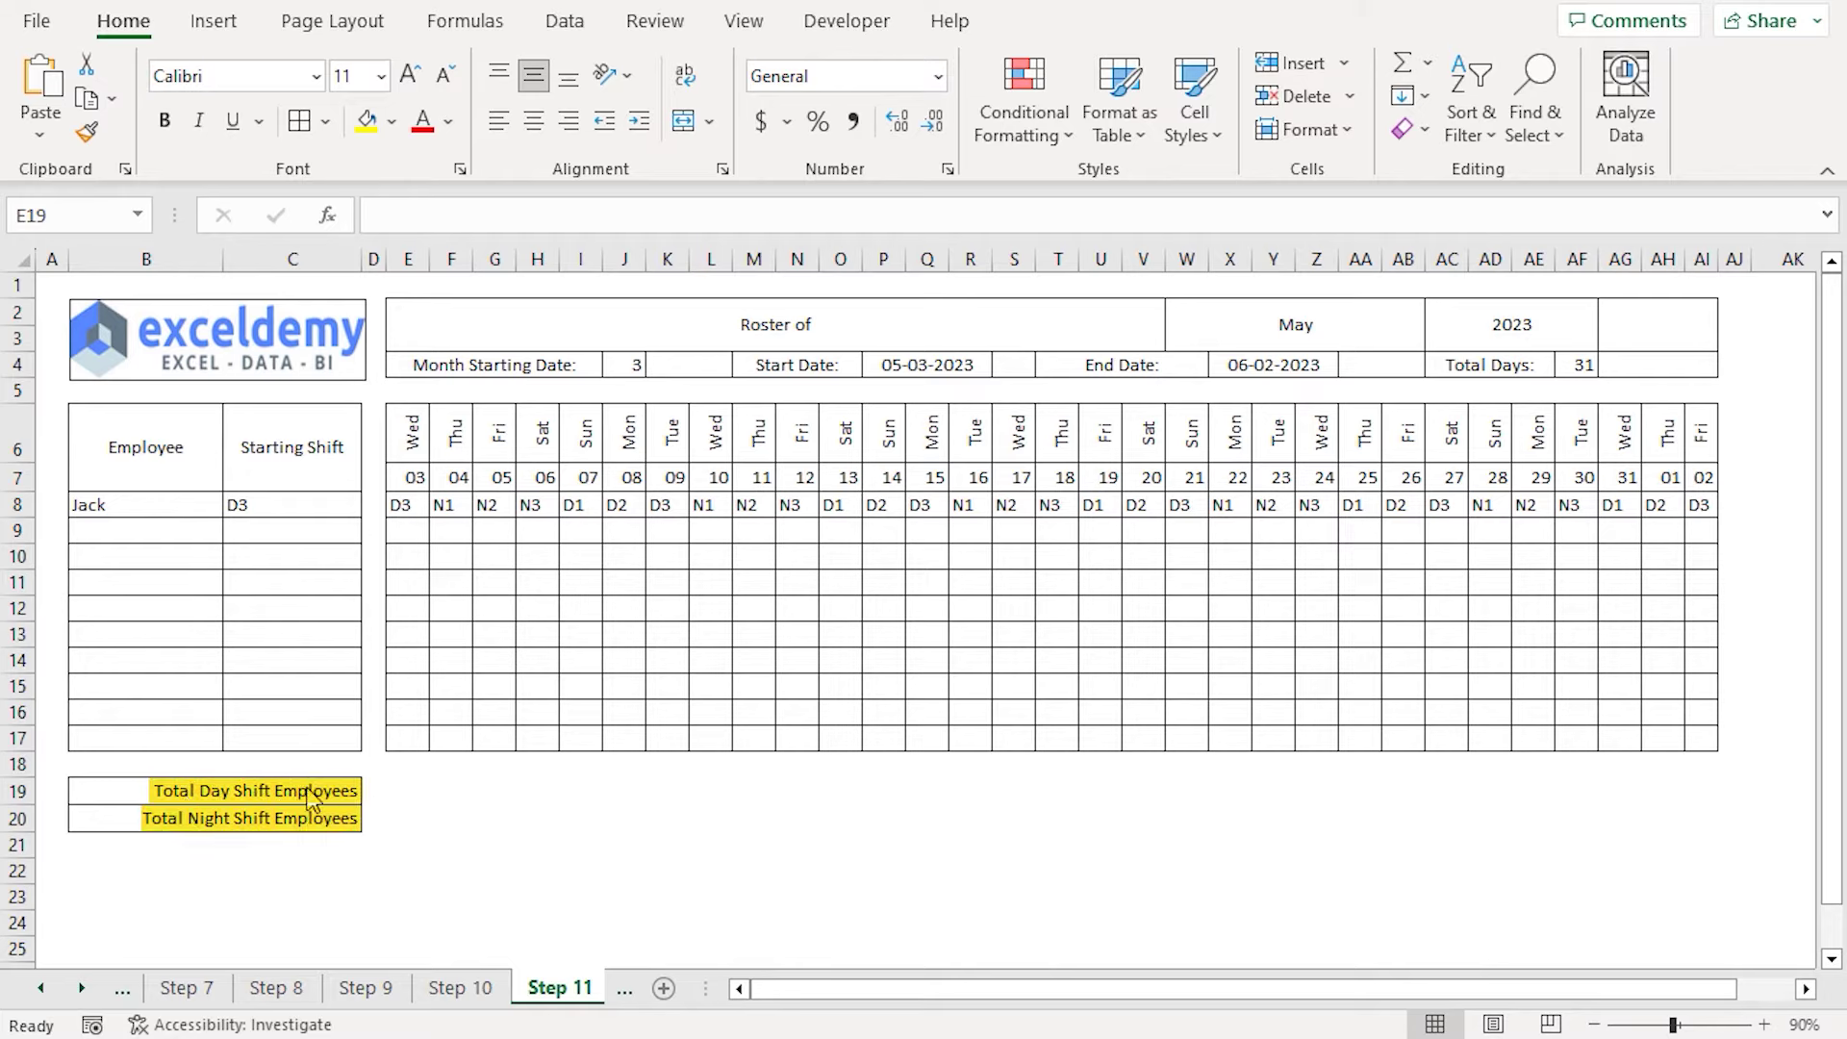
# On the Step 11 sheet, enter =COUNTIF(E$8:E$17,"D*") in E19 to count day-shift employees, and fill it across to AI19
pyautogui.click(404, 797)
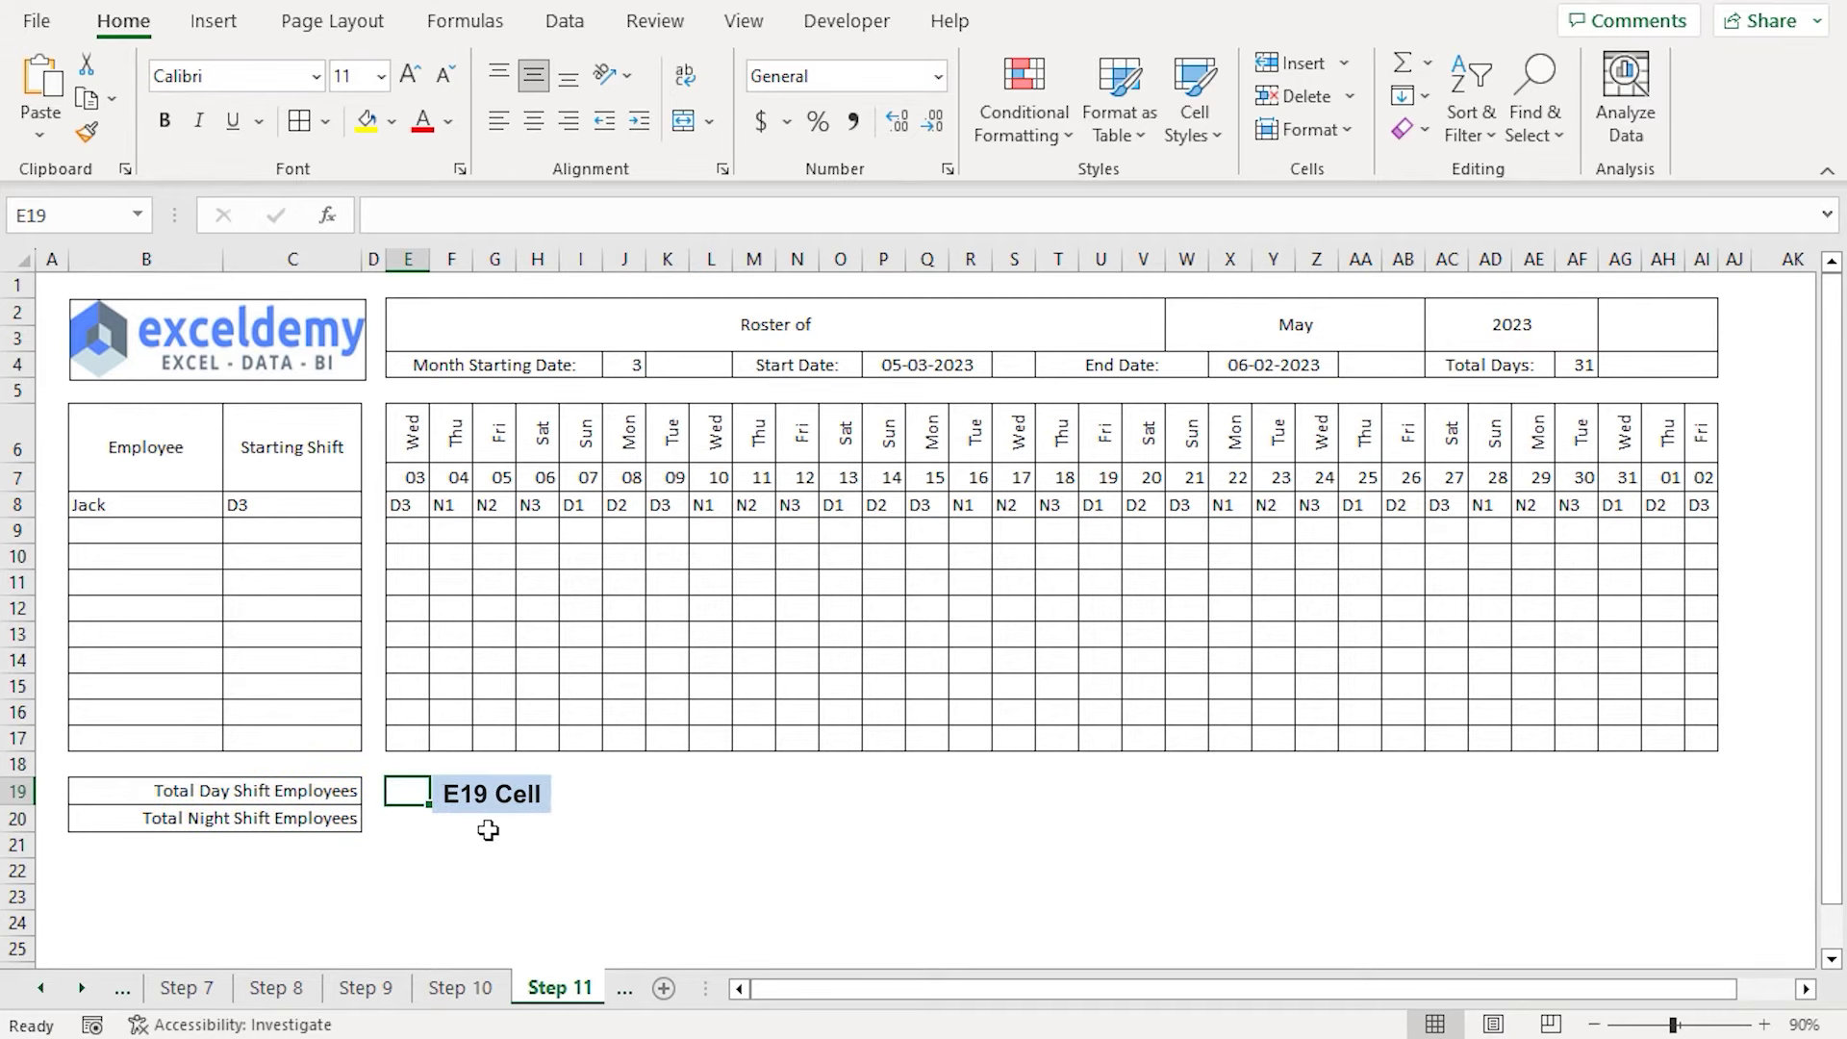
pyautogui.write('=coun')
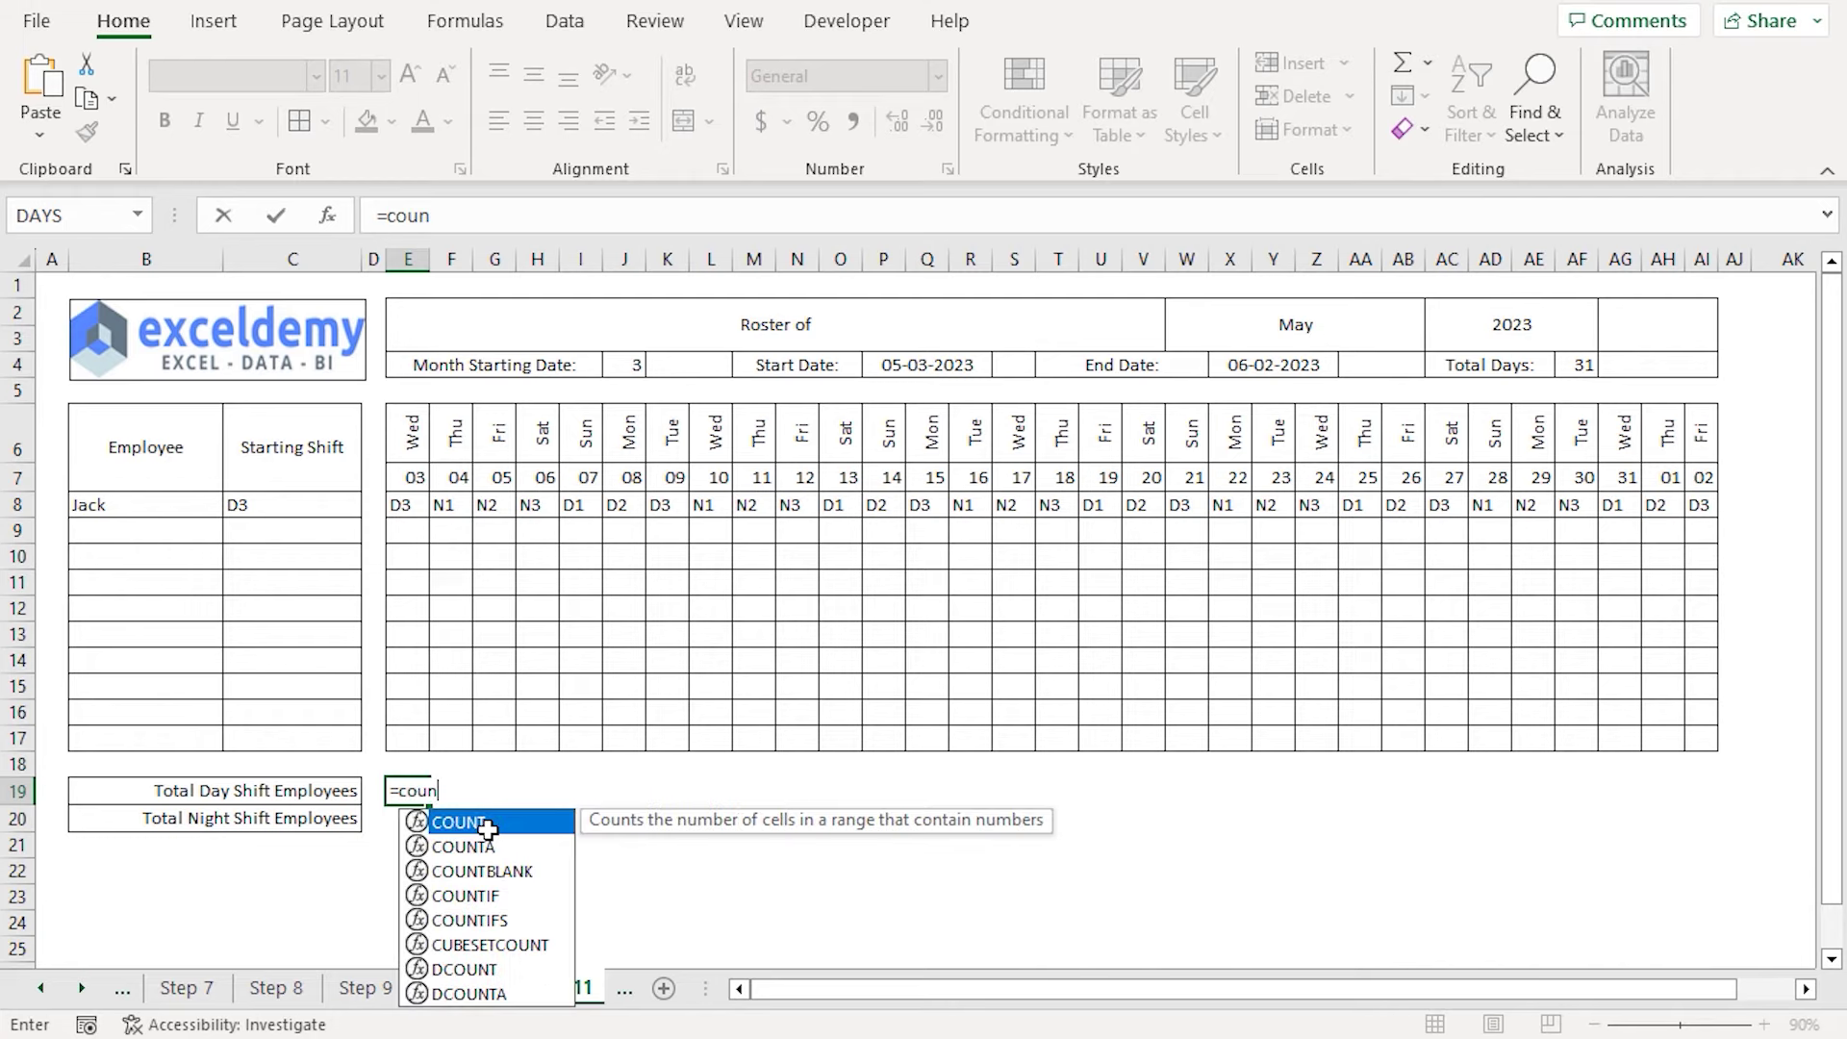
pyautogui.write('tif')
pyautogui.doubleClick(488, 825)
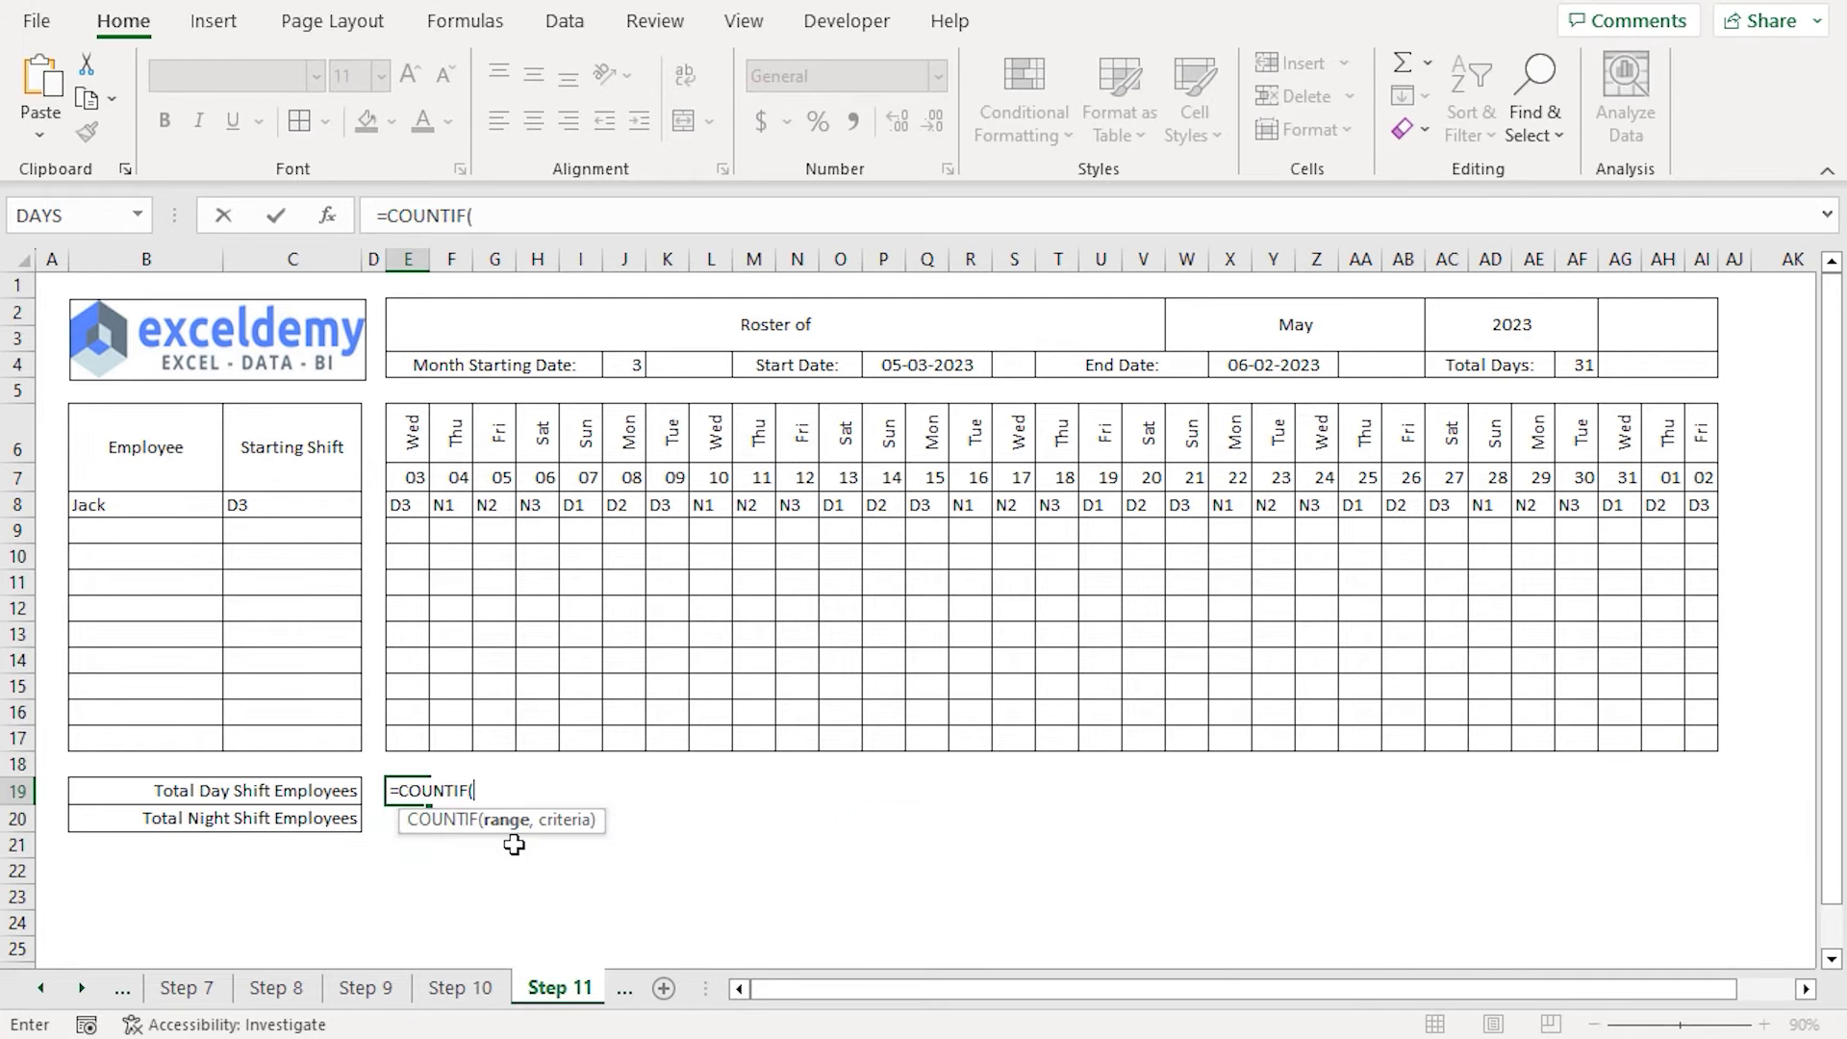
pyautogui.moveTo(402, 508); pyautogui.dragTo(405, 737)
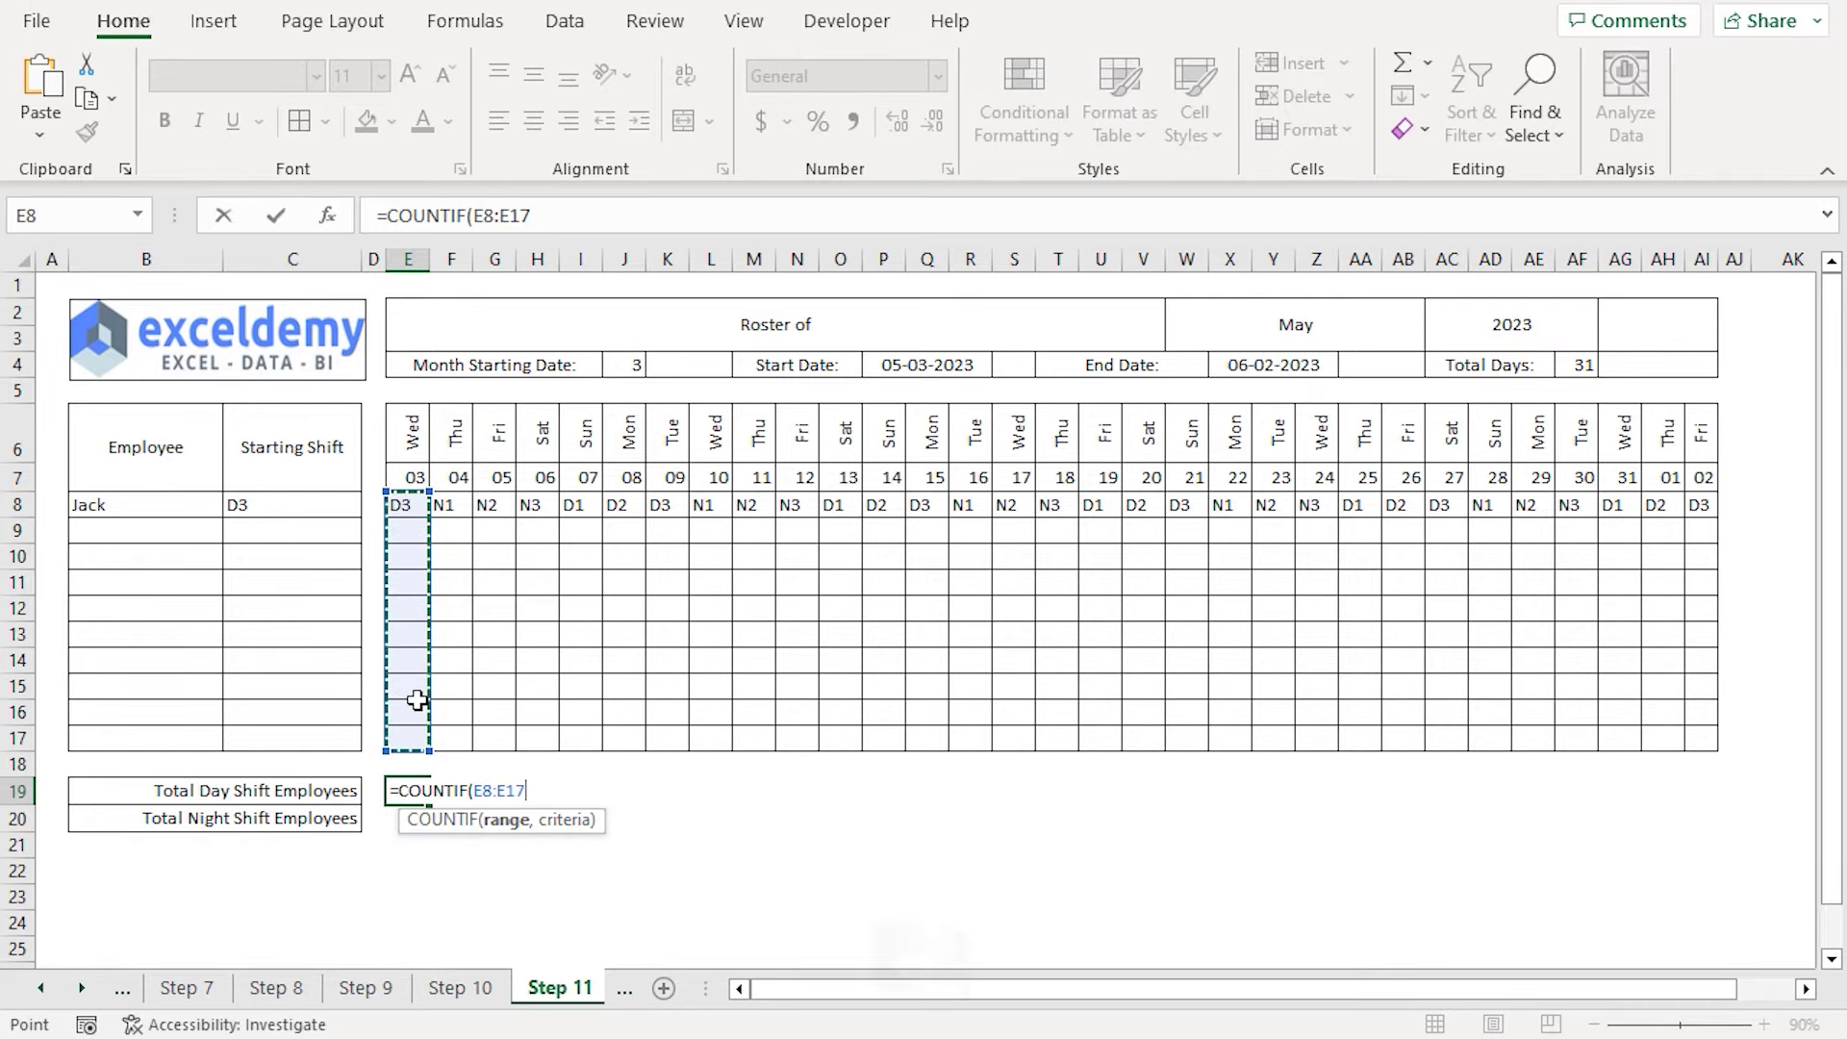
pyautogui.press('F4')
pyautogui.press('F4')
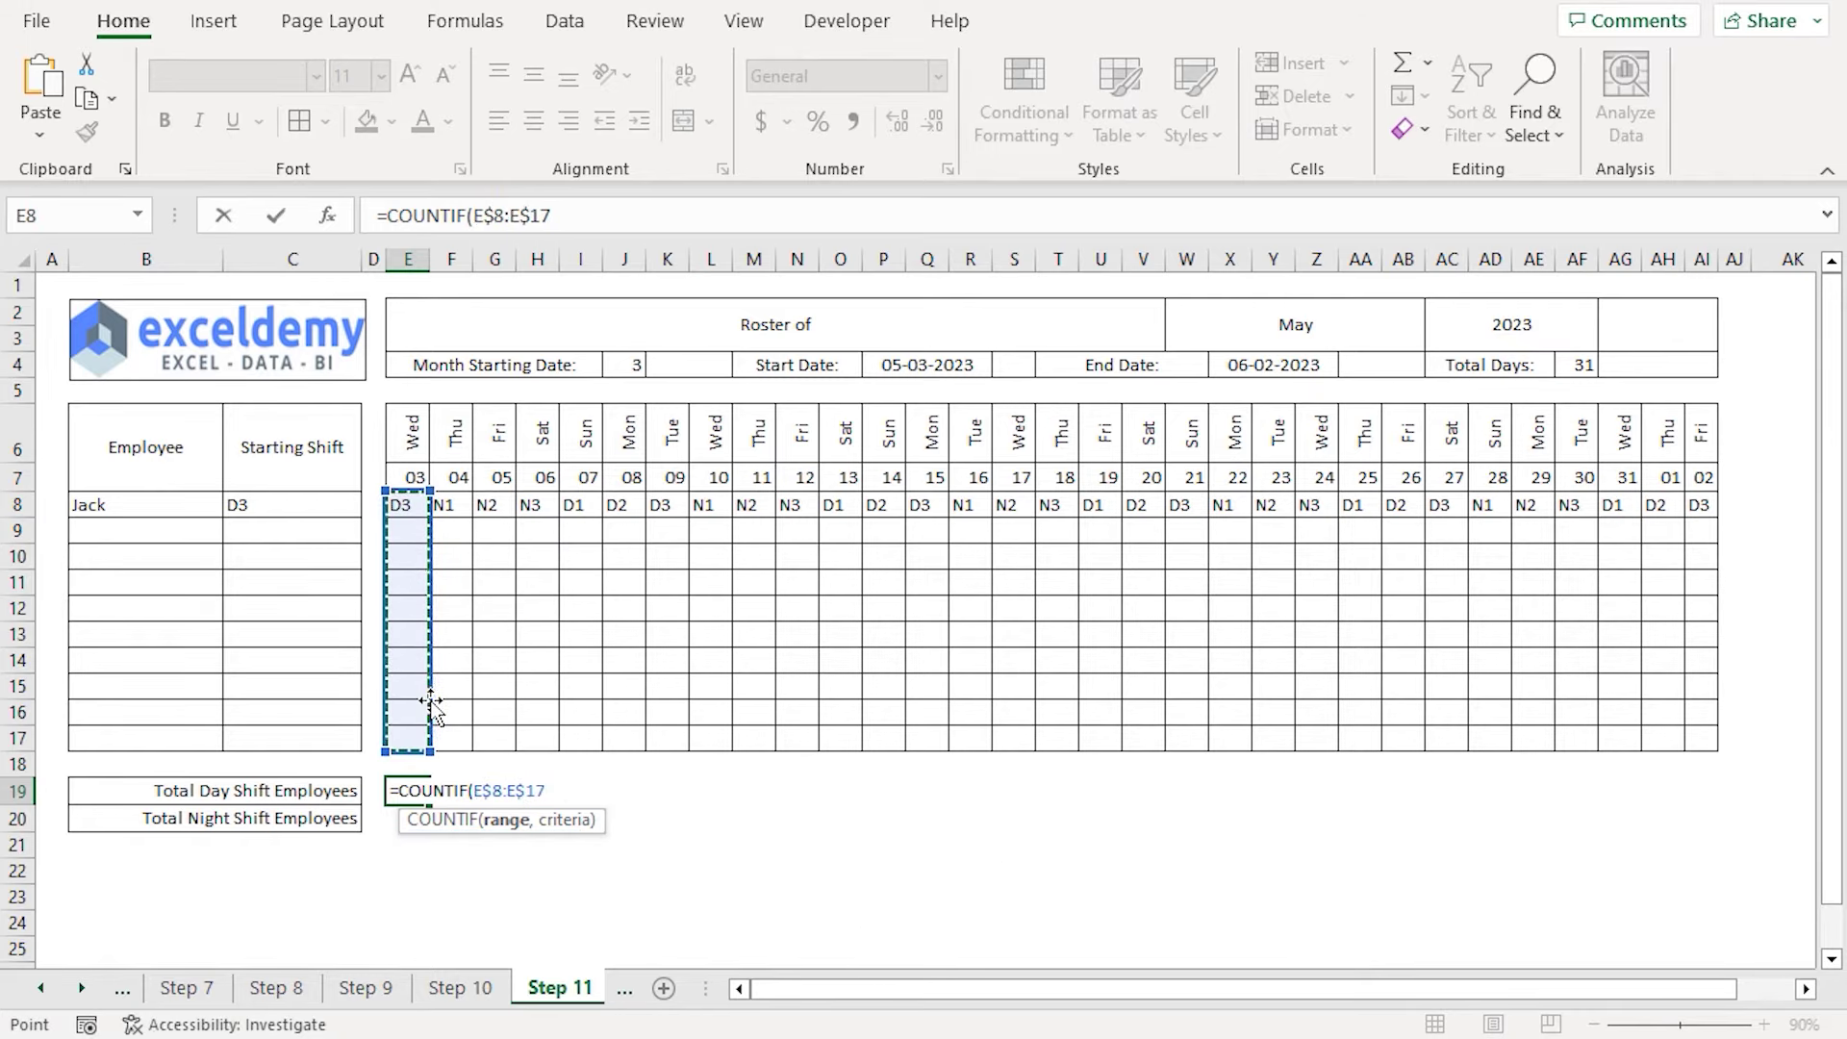
pyautogui.write(',"D*')
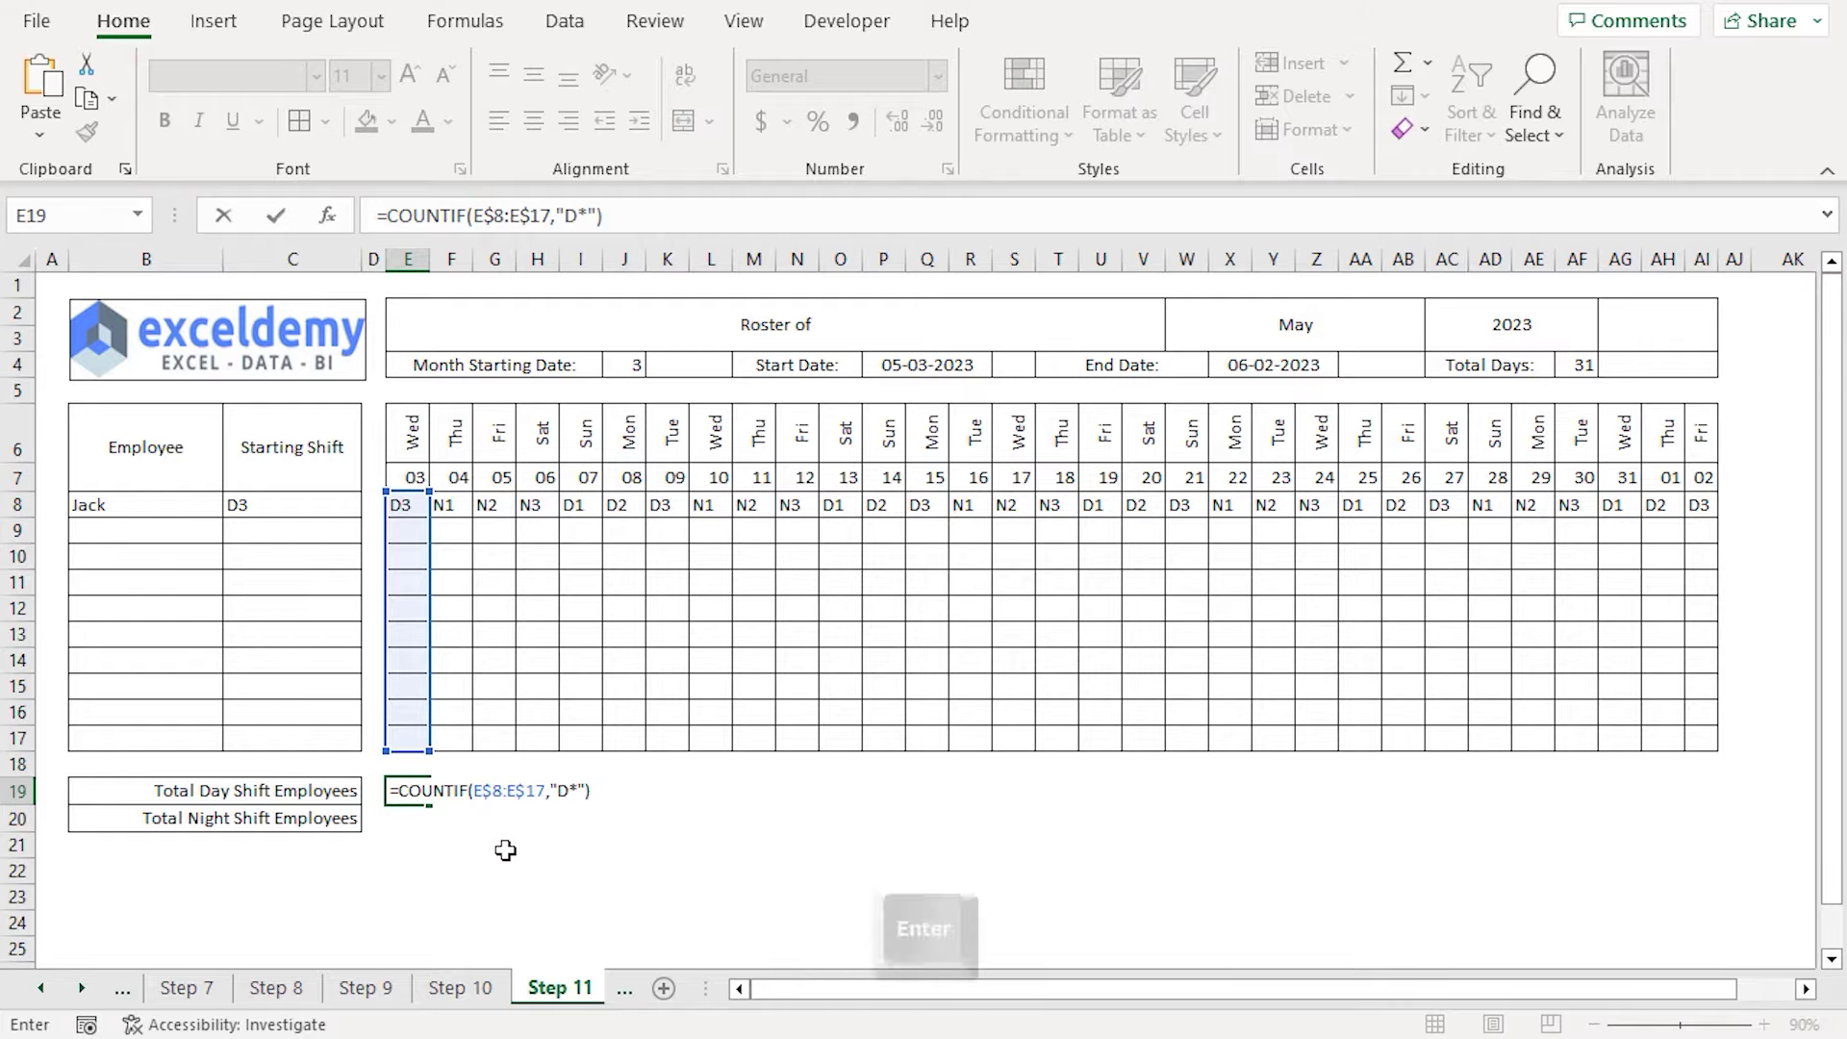
pyautogui.press('Return')
pyautogui.click(406, 791)
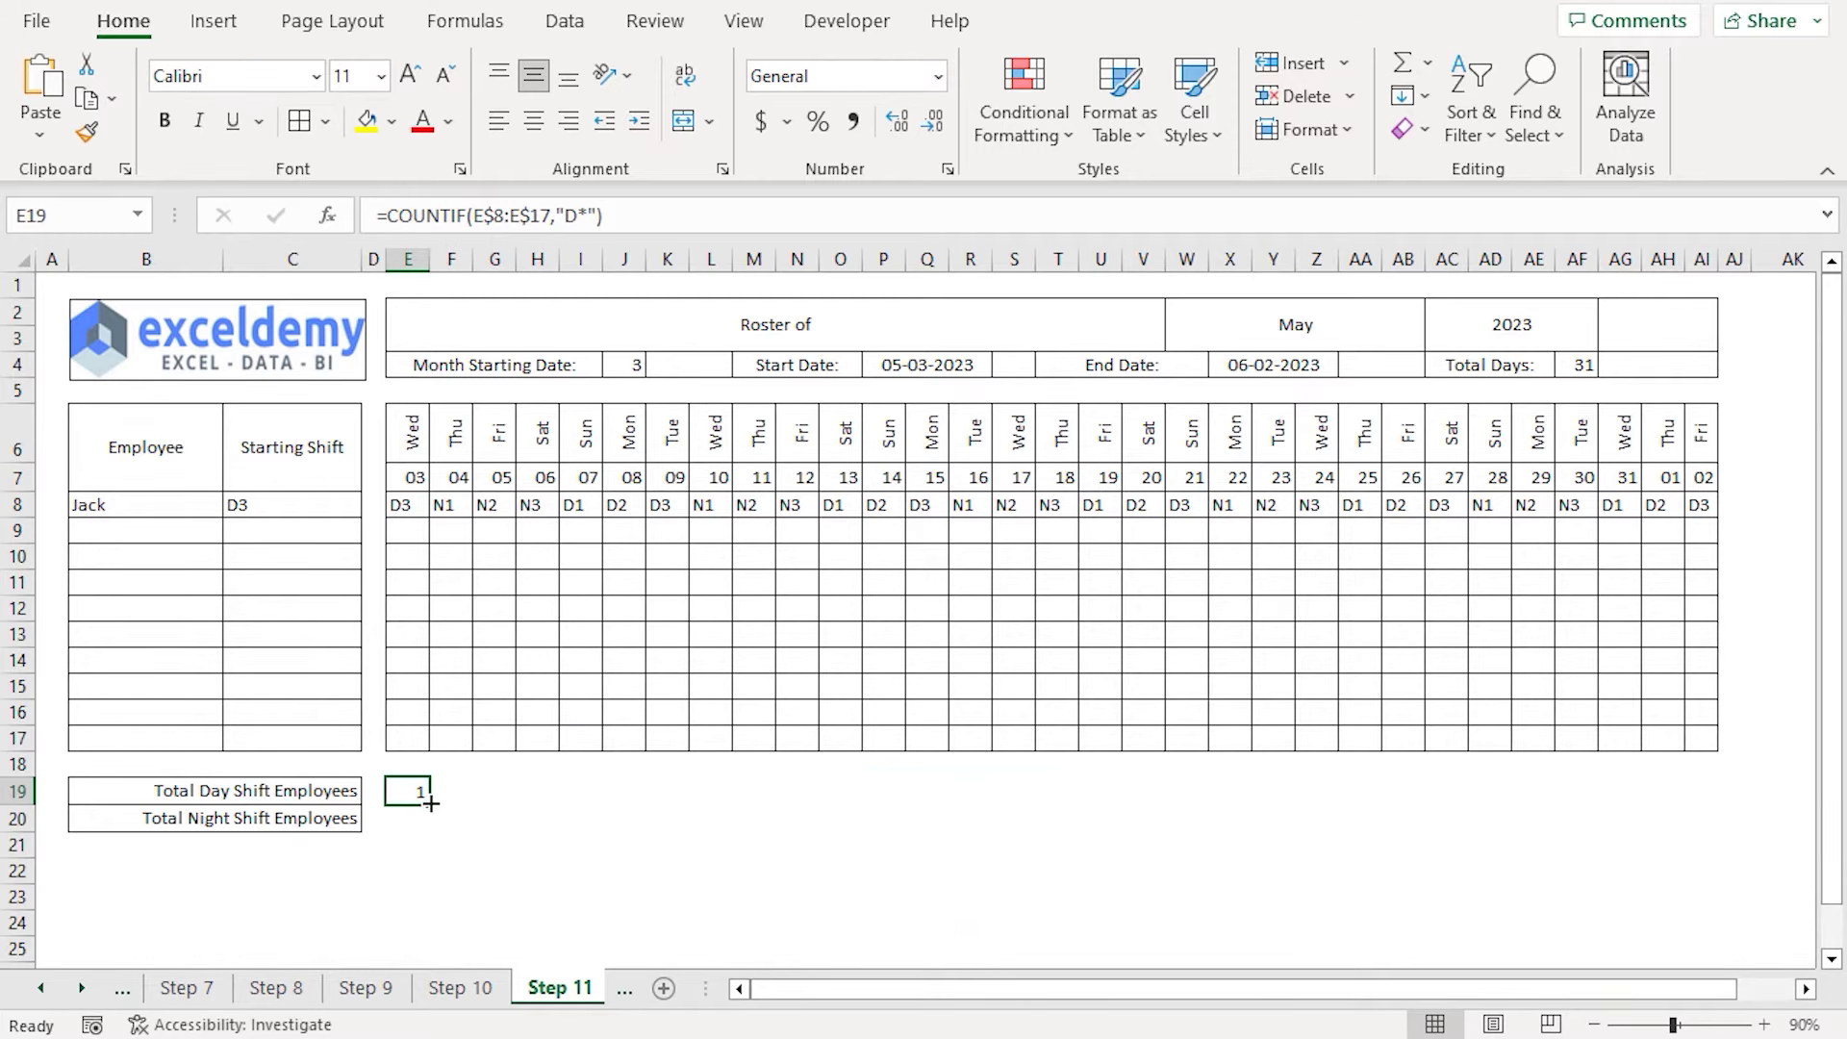
pyautogui.moveTo(430, 804); pyautogui.dragTo(1705, 788)
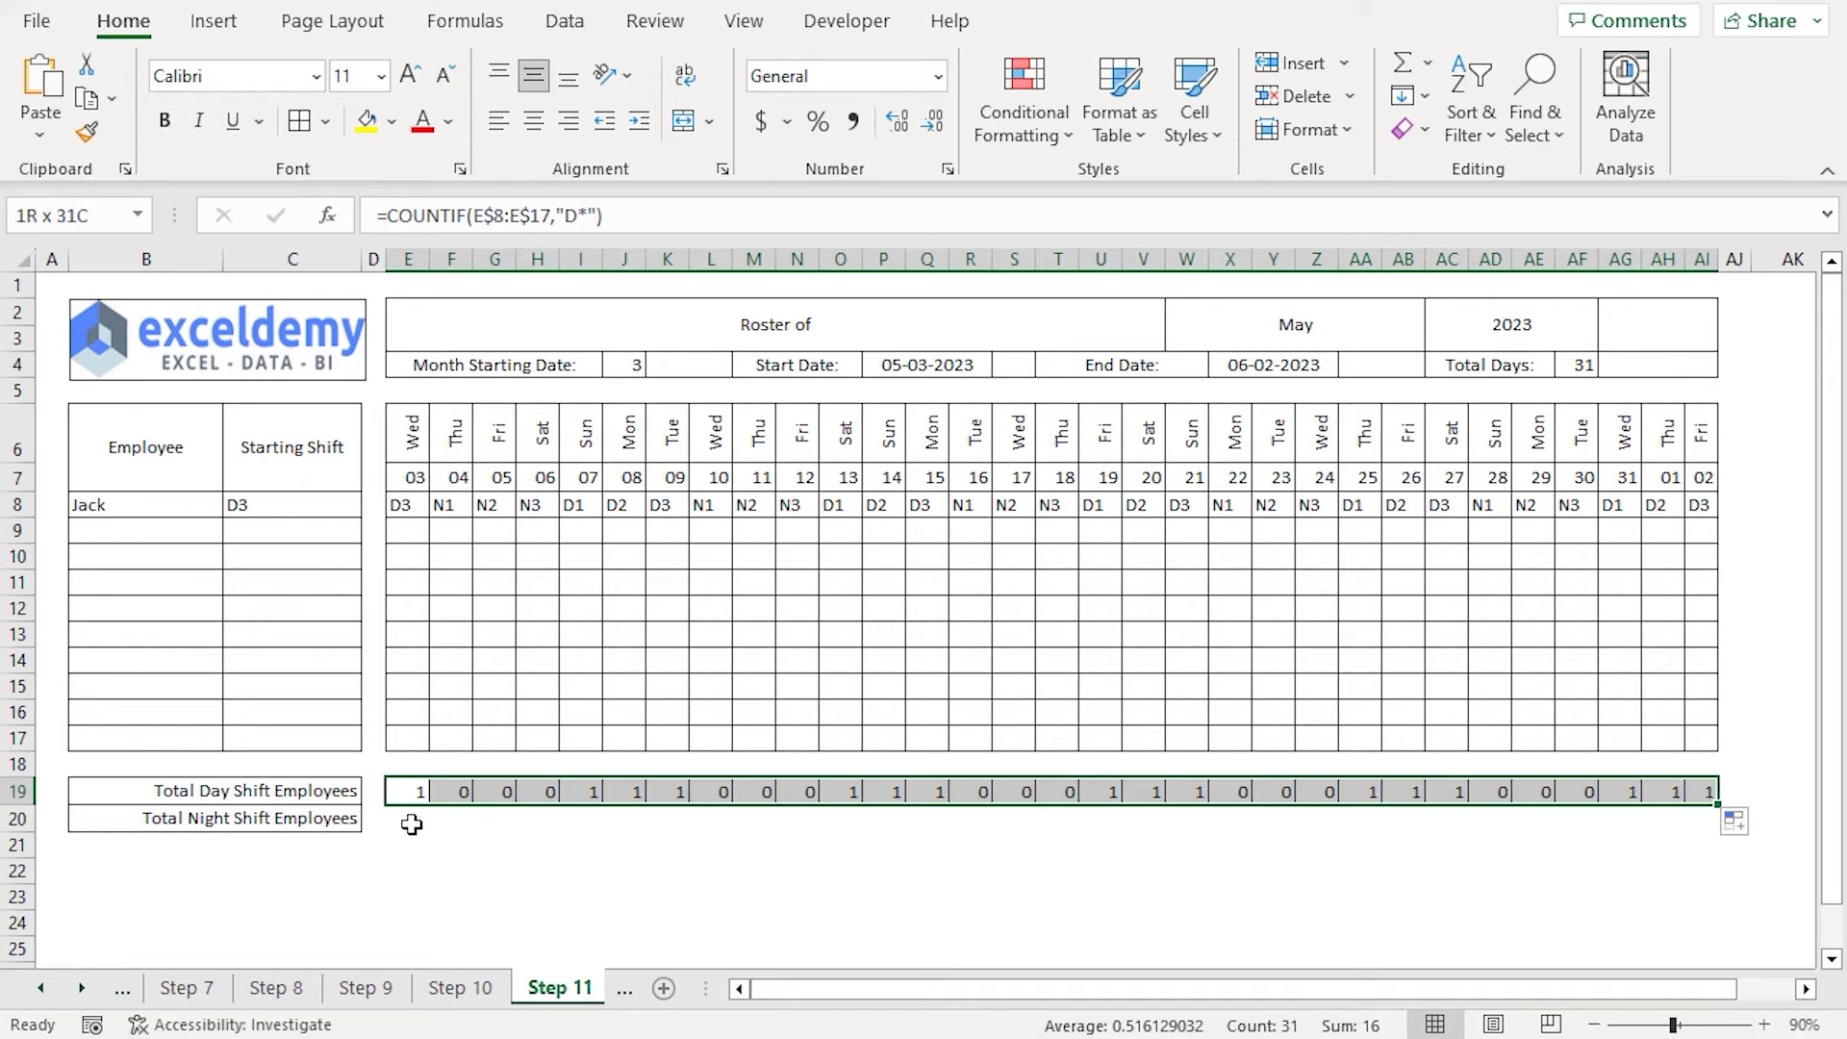
# Enter =COUNTIF(E$8:E$17,"N*") in E20 to count night-shift employees, and fill it across to AI20
pyautogui.click(407, 823)
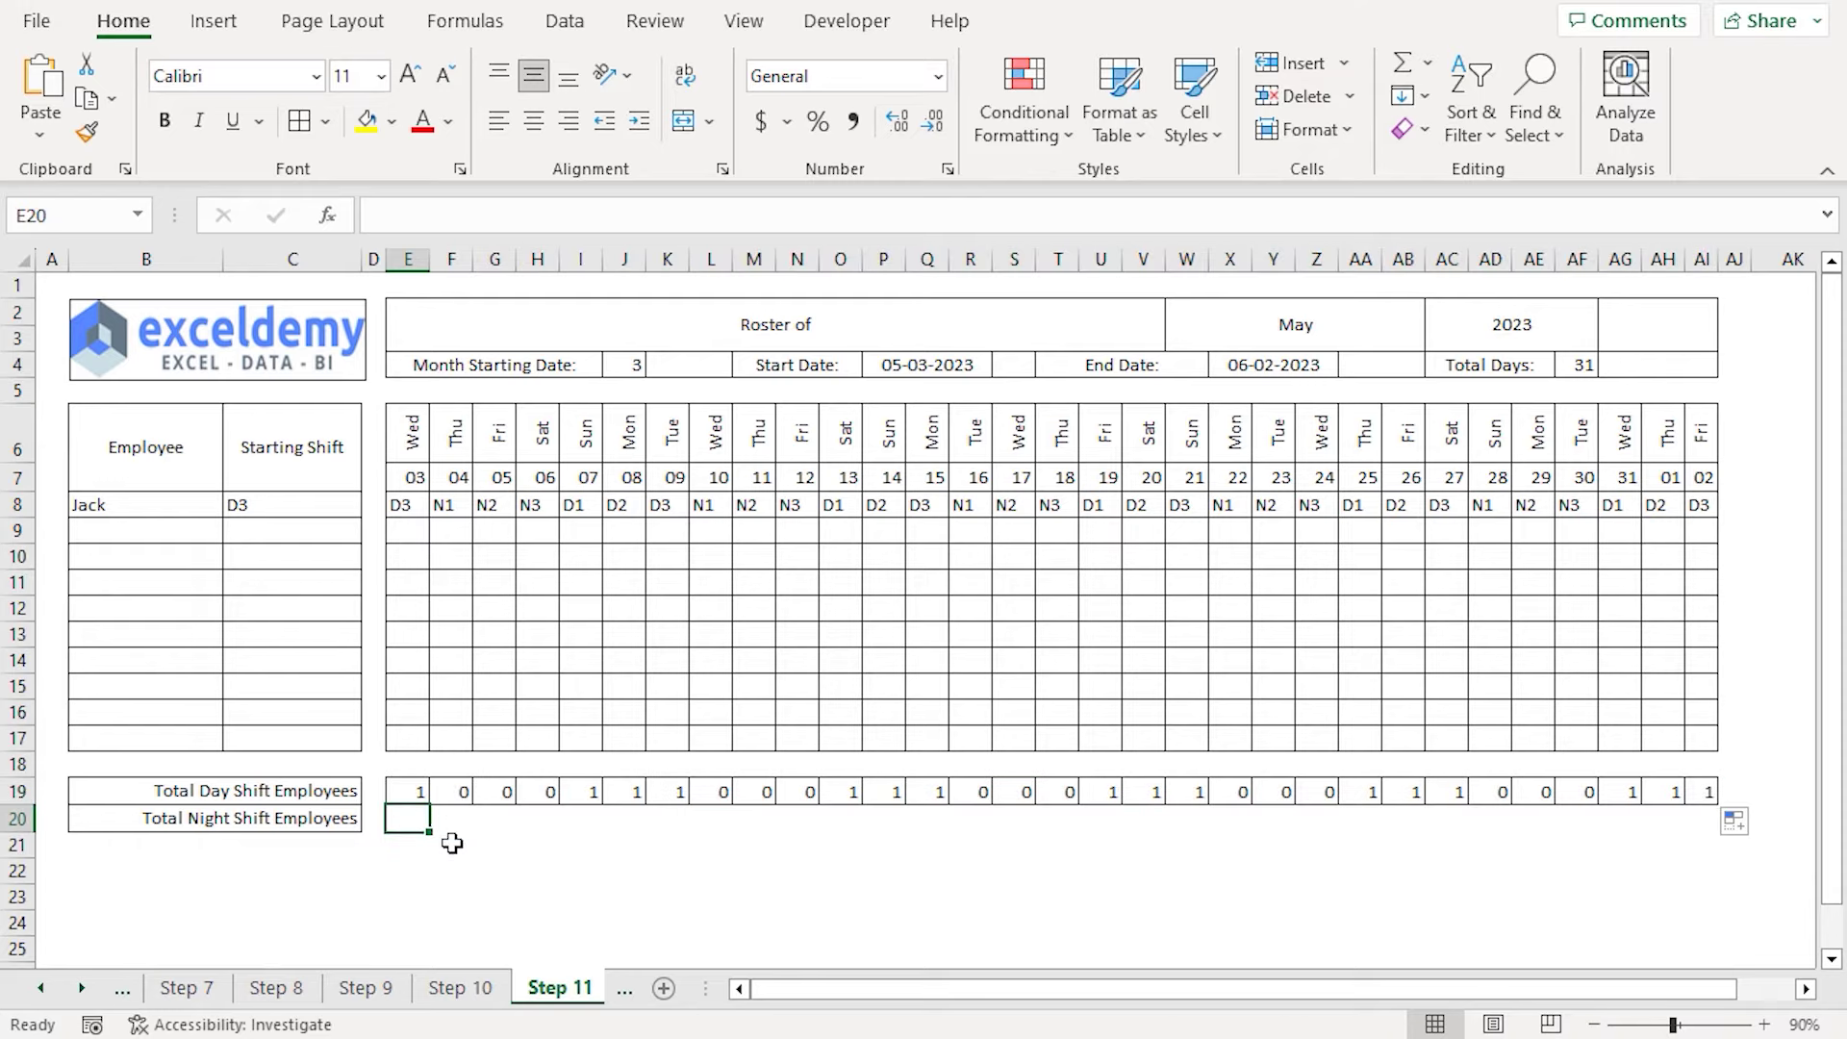
pyautogui.click(585, 215)
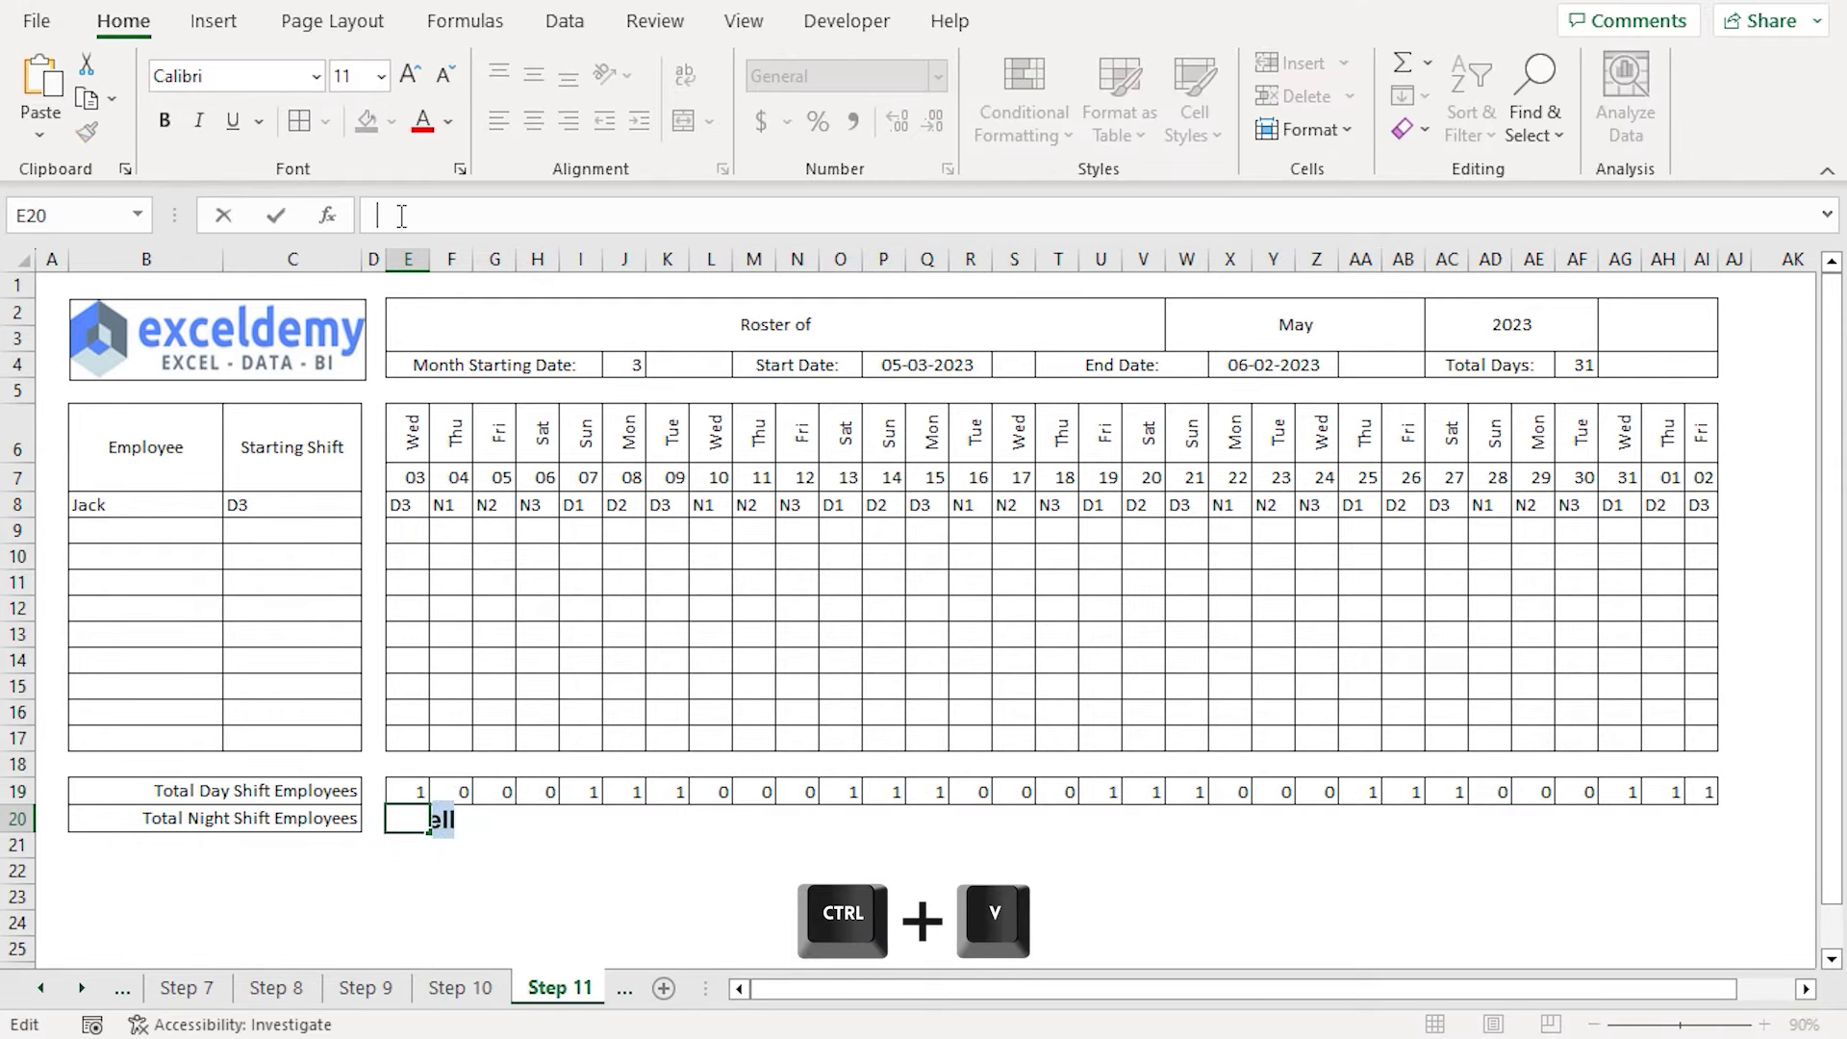
pyautogui.write('=COUNTIF(E$8:E$17,"D1")')
pyautogui.click(583, 216)
pyautogui.press('BackSpace')
pyautogui.write('*')
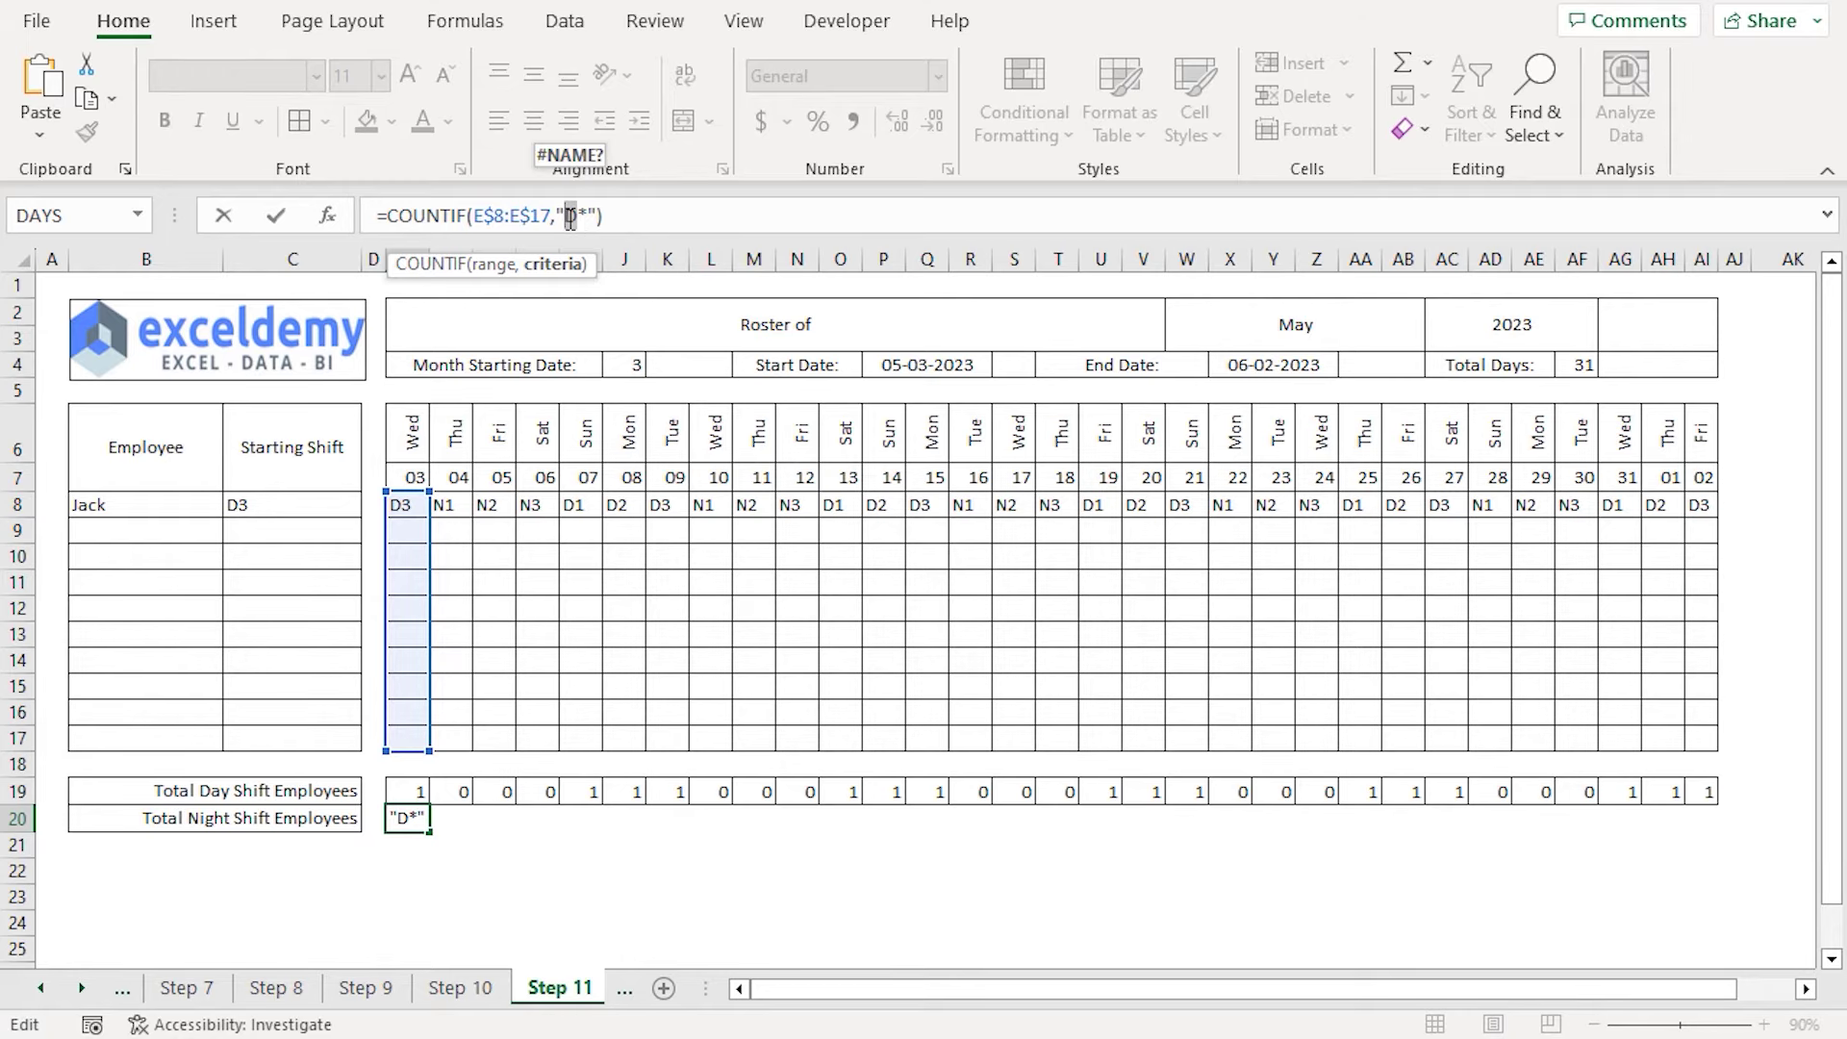
pyautogui.write('N')
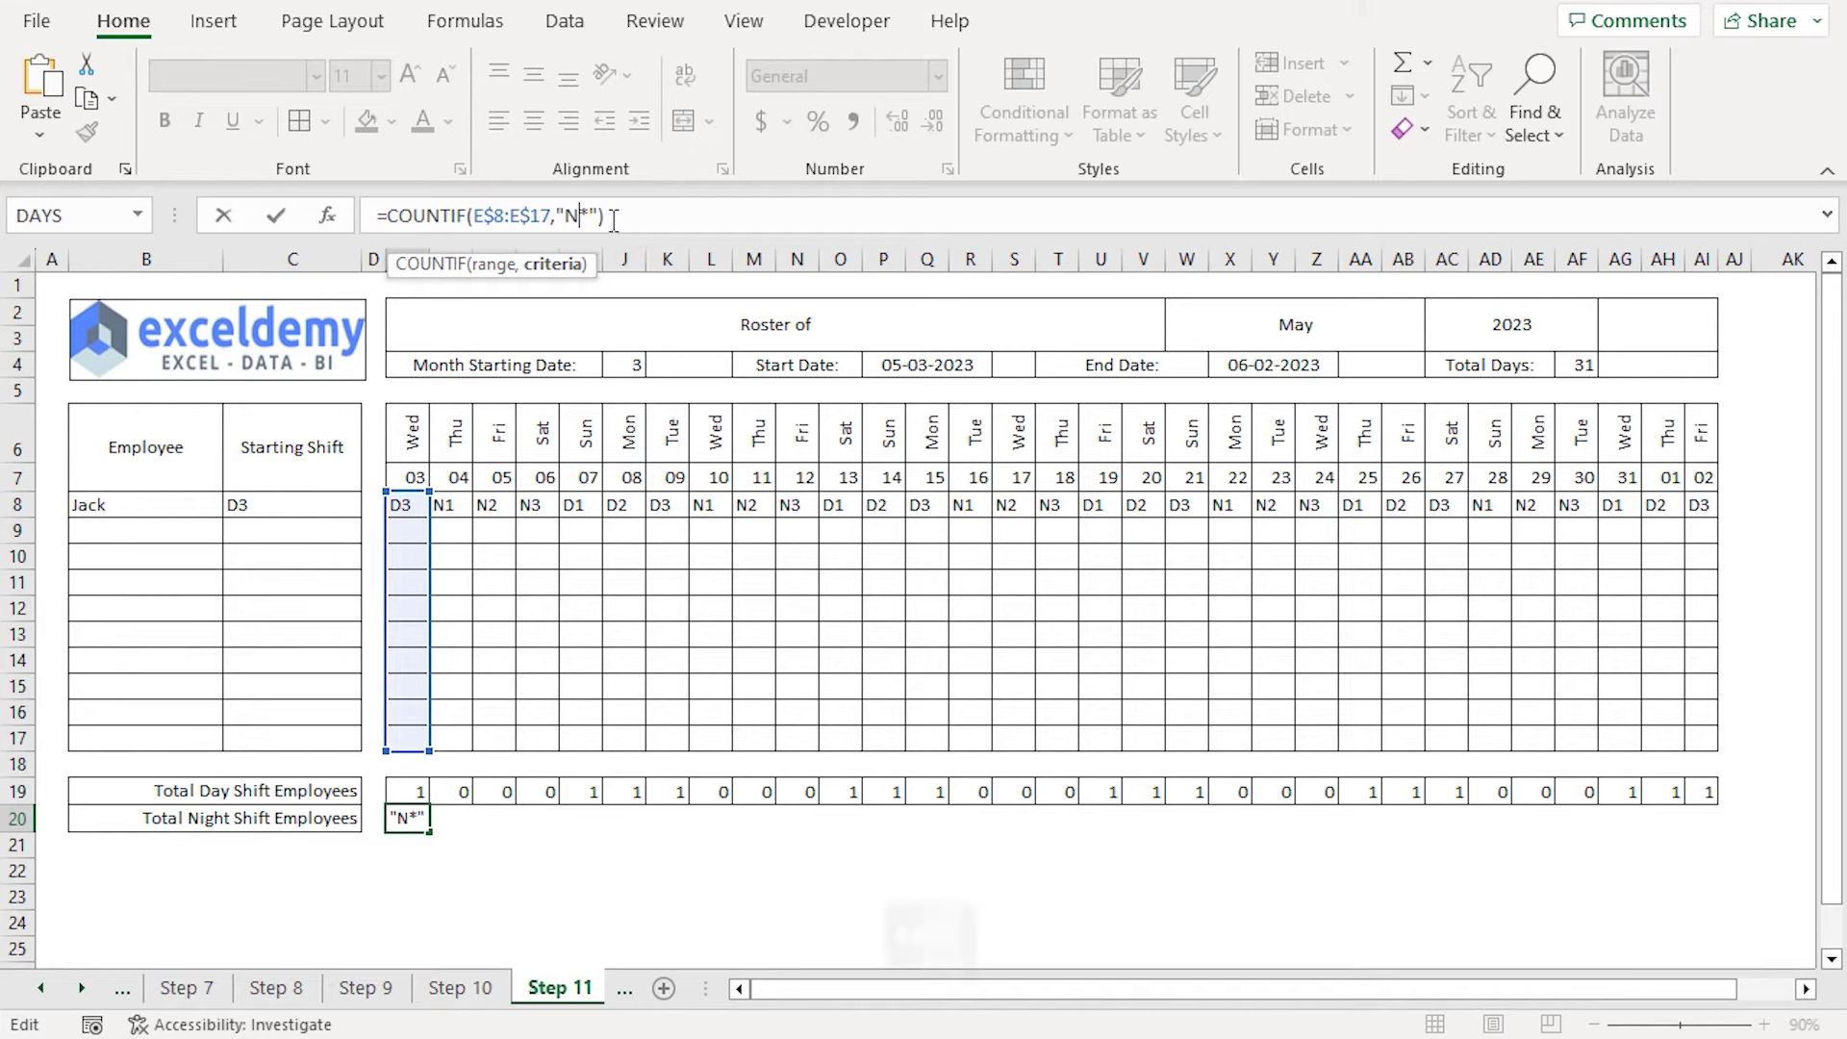
pyautogui.press('Return')
pyautogui.press('Up')
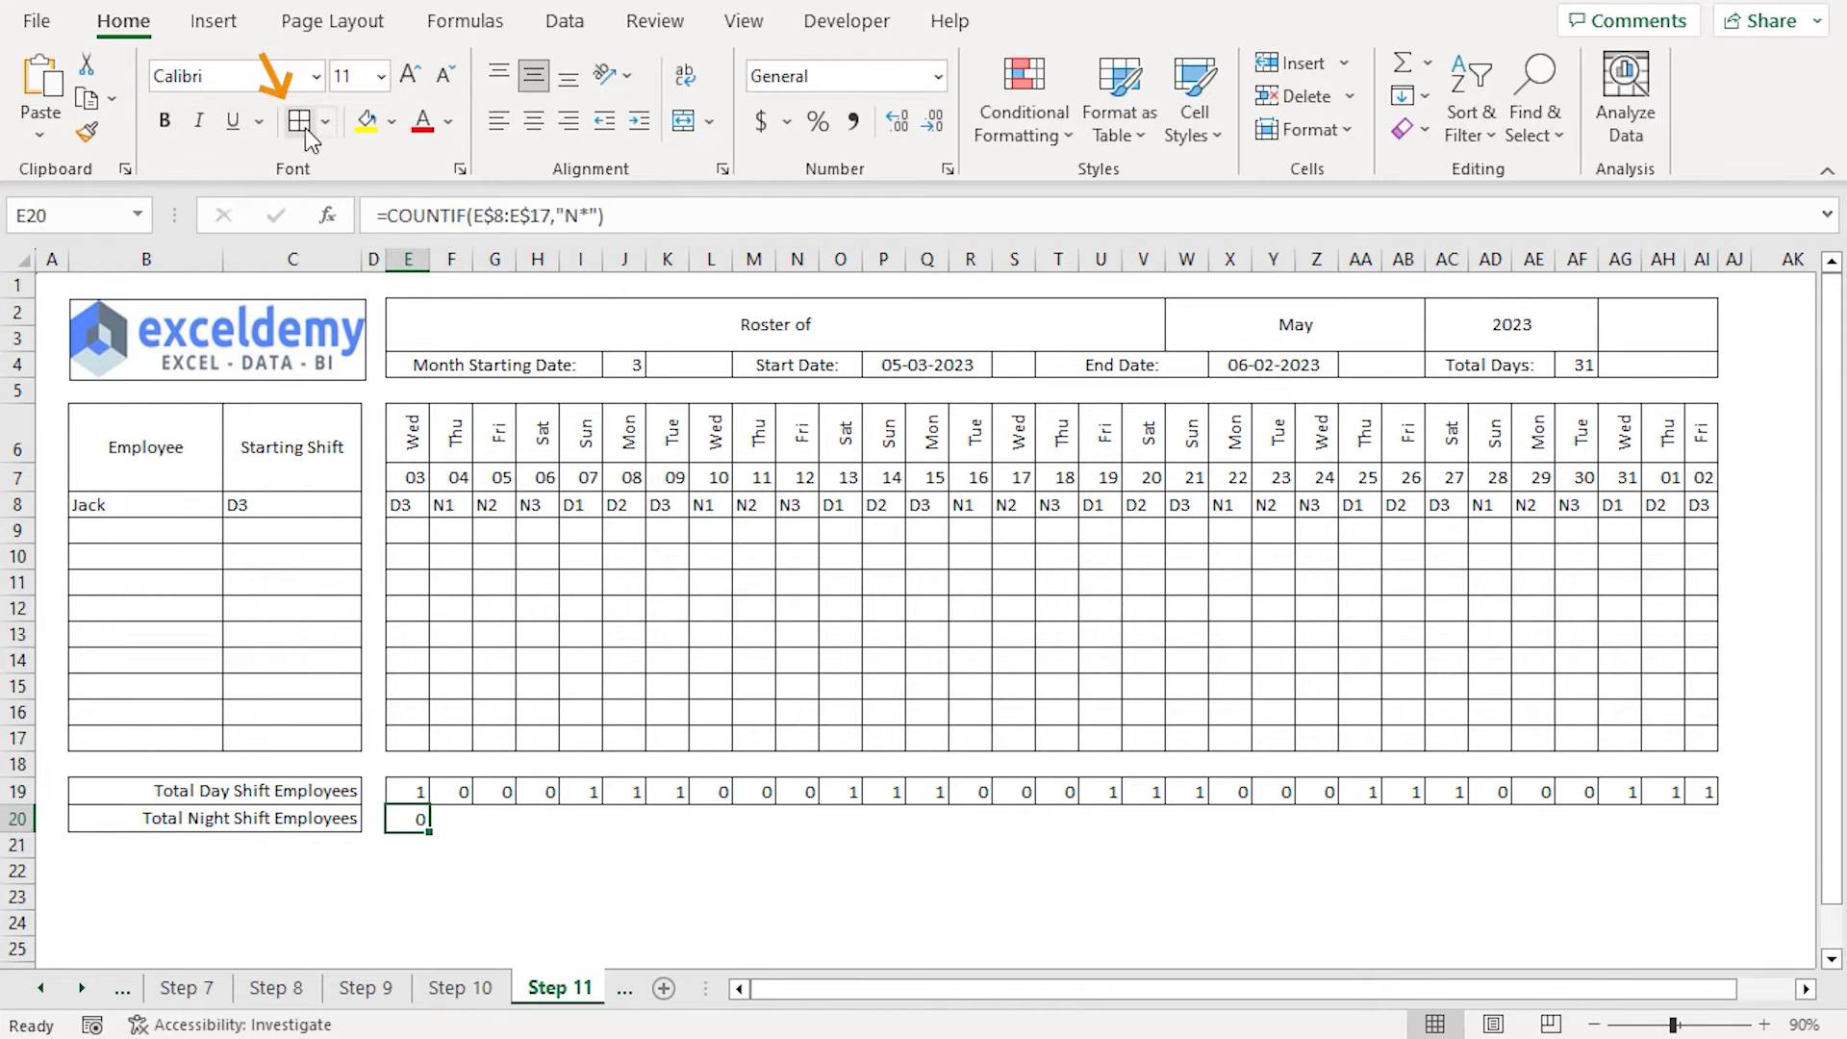
pyautogui.moveTo(427, 832); pyautogui.dragTo(1705, 833)
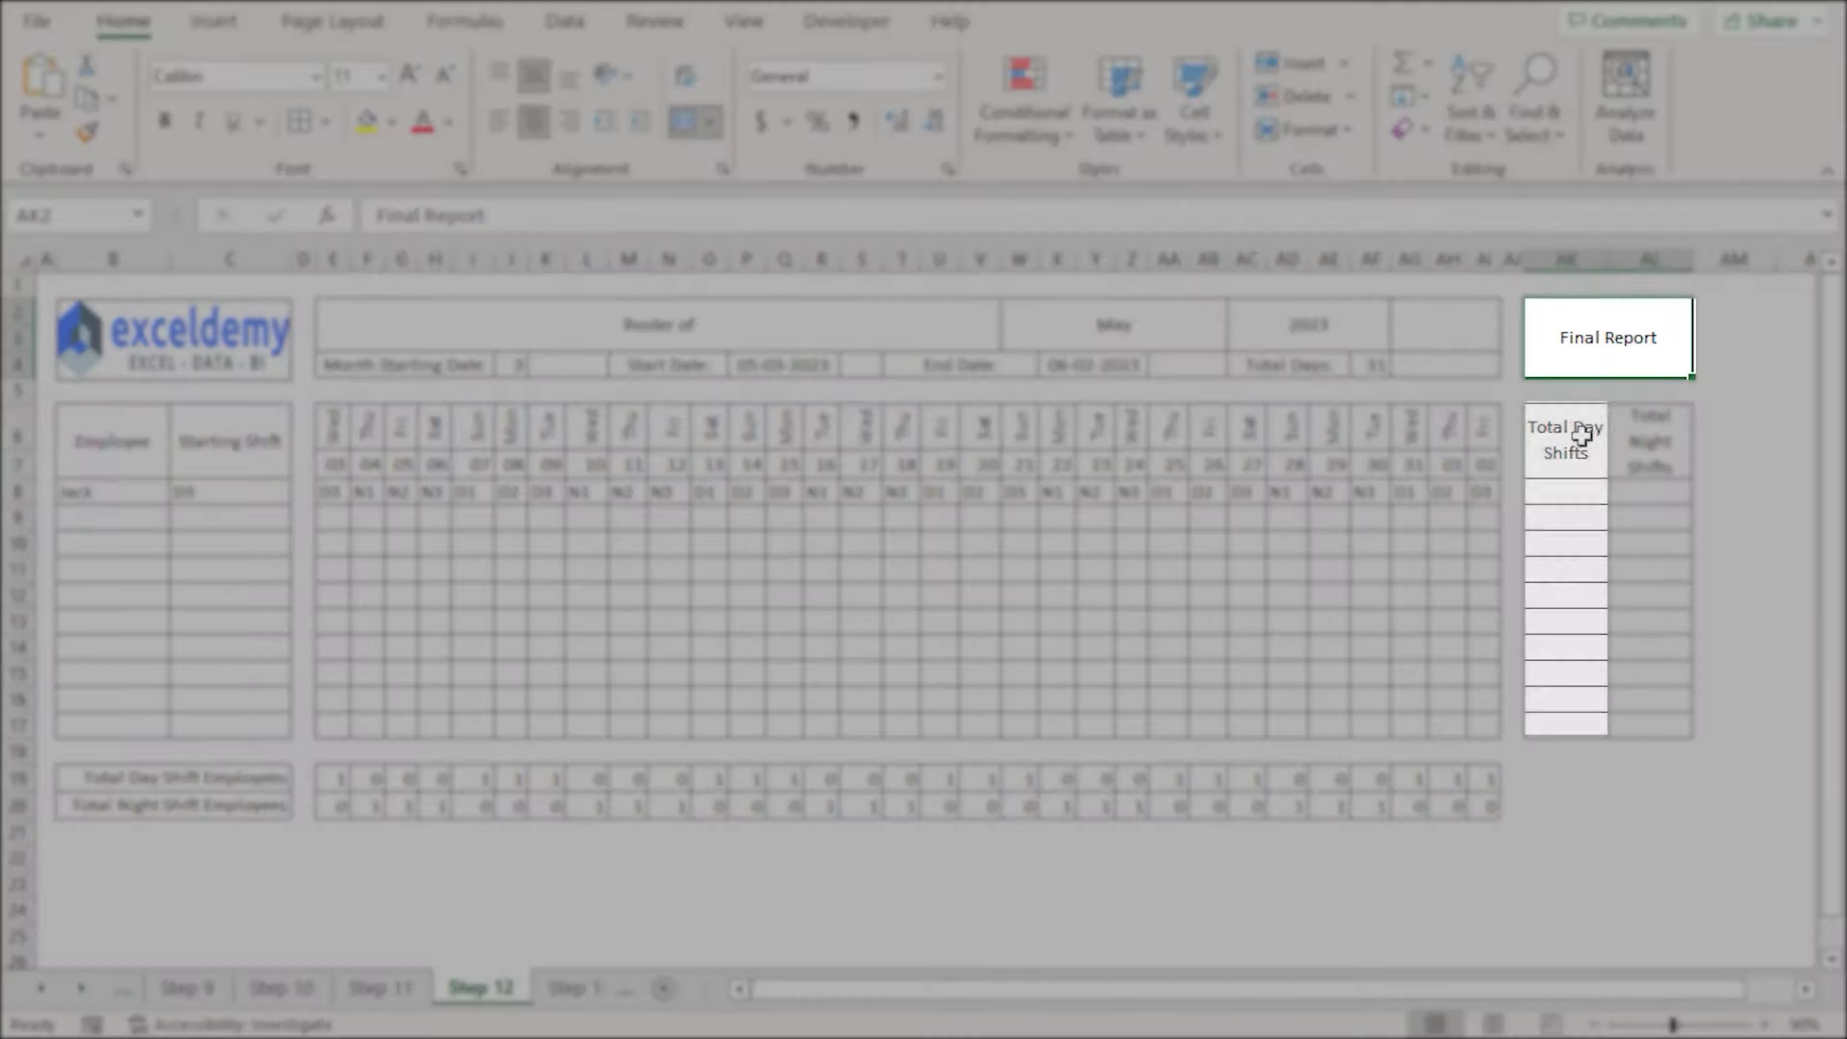
# On the Step 12 sheet, enter =COUNTIF($E8:$AI8,"D*") in AK8 to total each employee's day shifts, and fill it down to AK17
pyautogui.click(1598, 444)
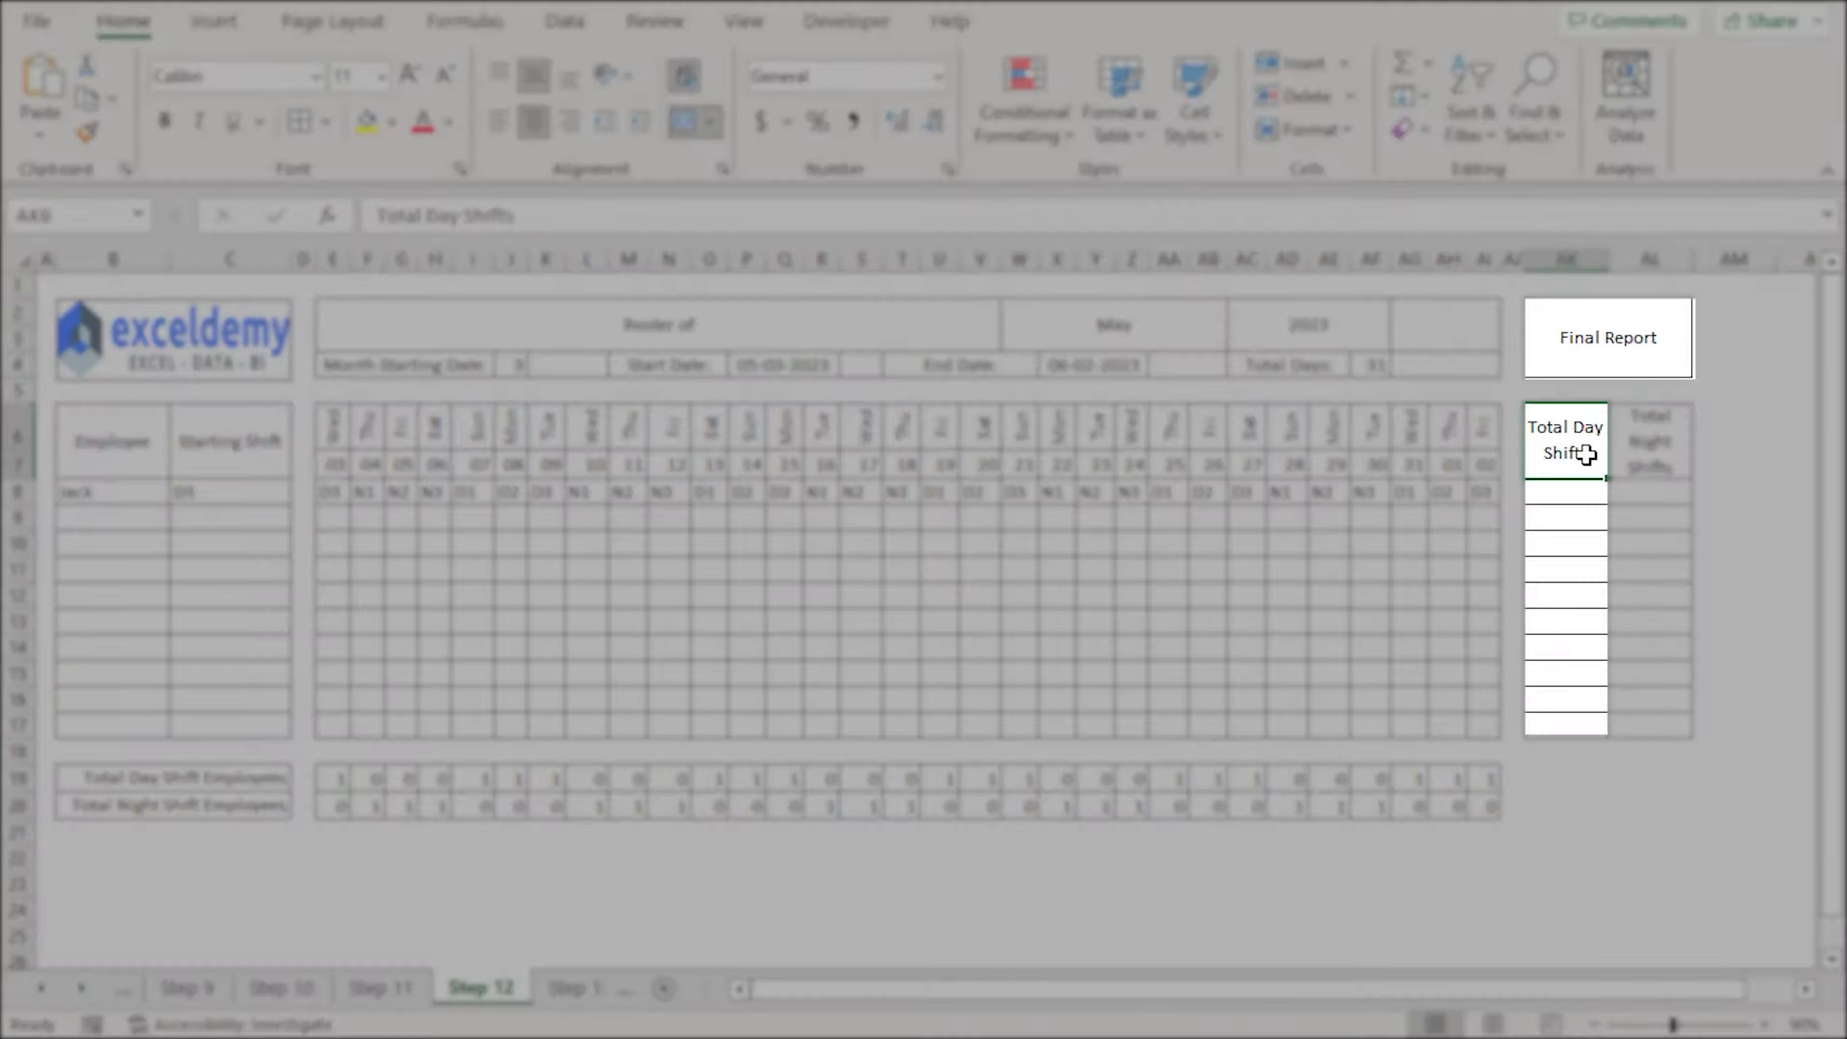
pyautogui.click(1643, 451)
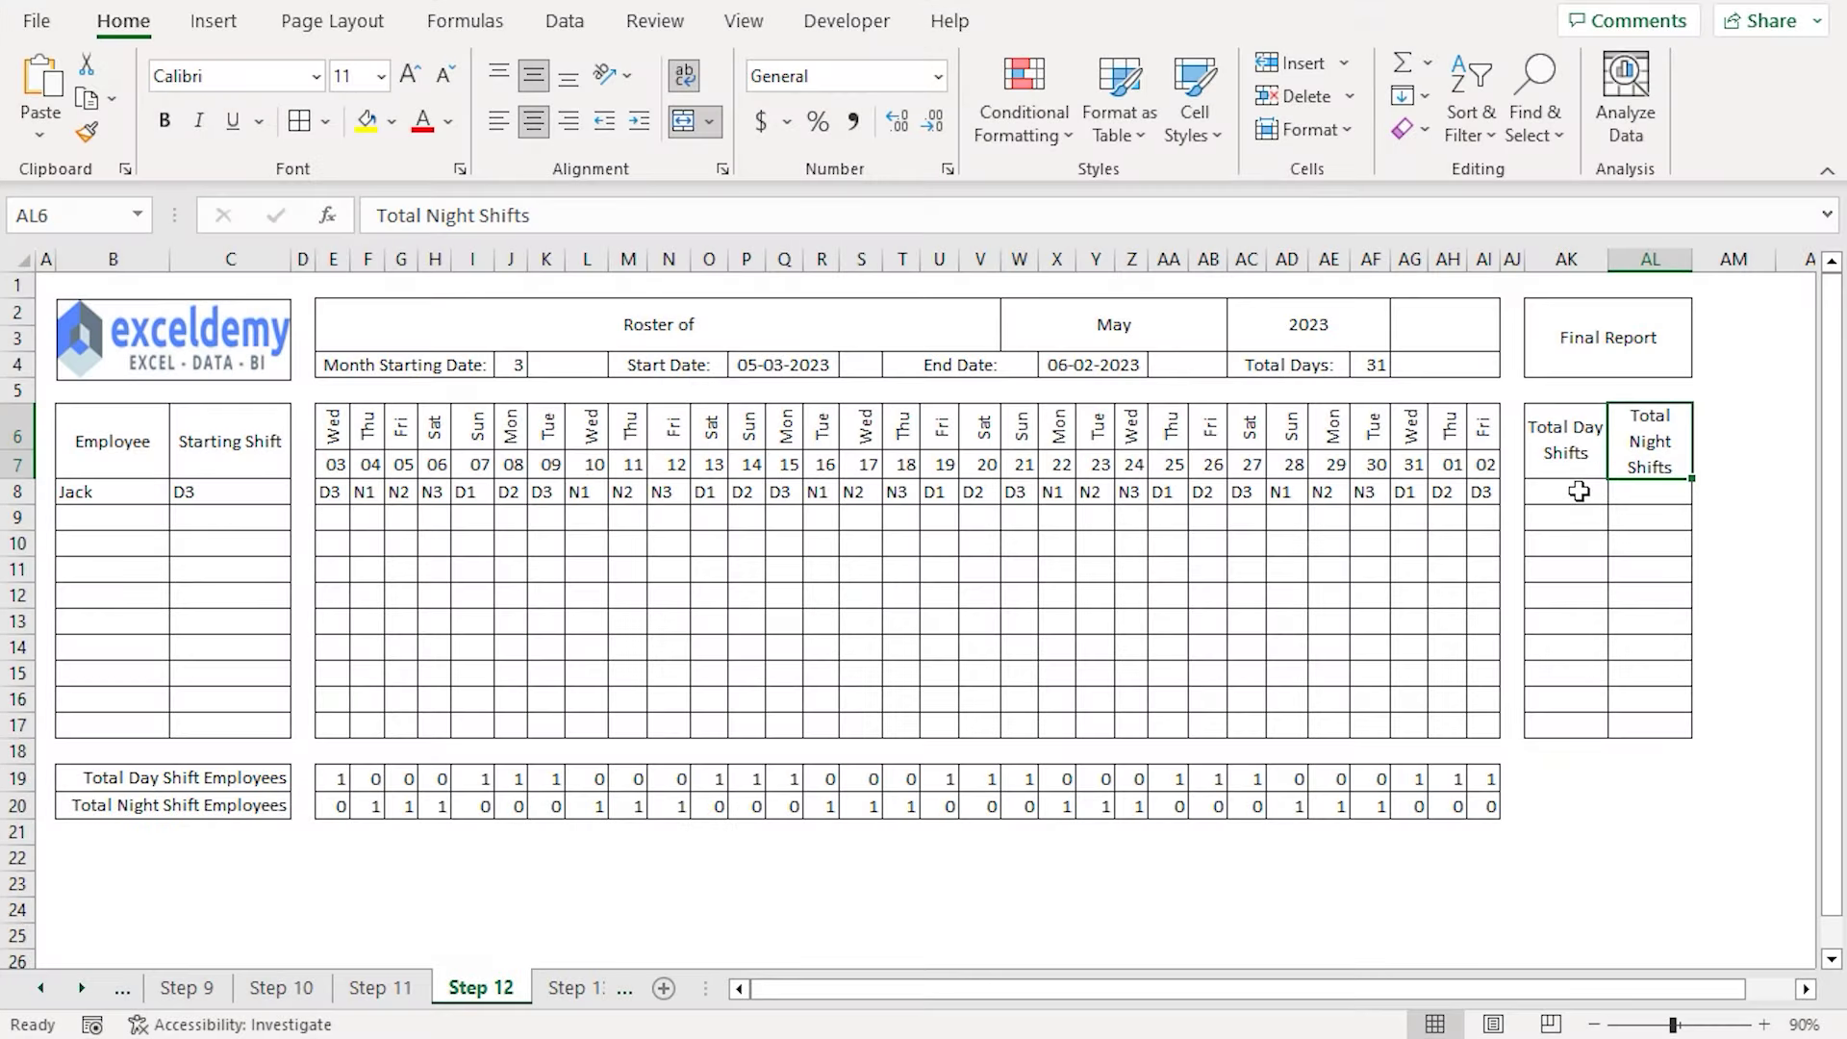
pyautogui.click(1574, 491)
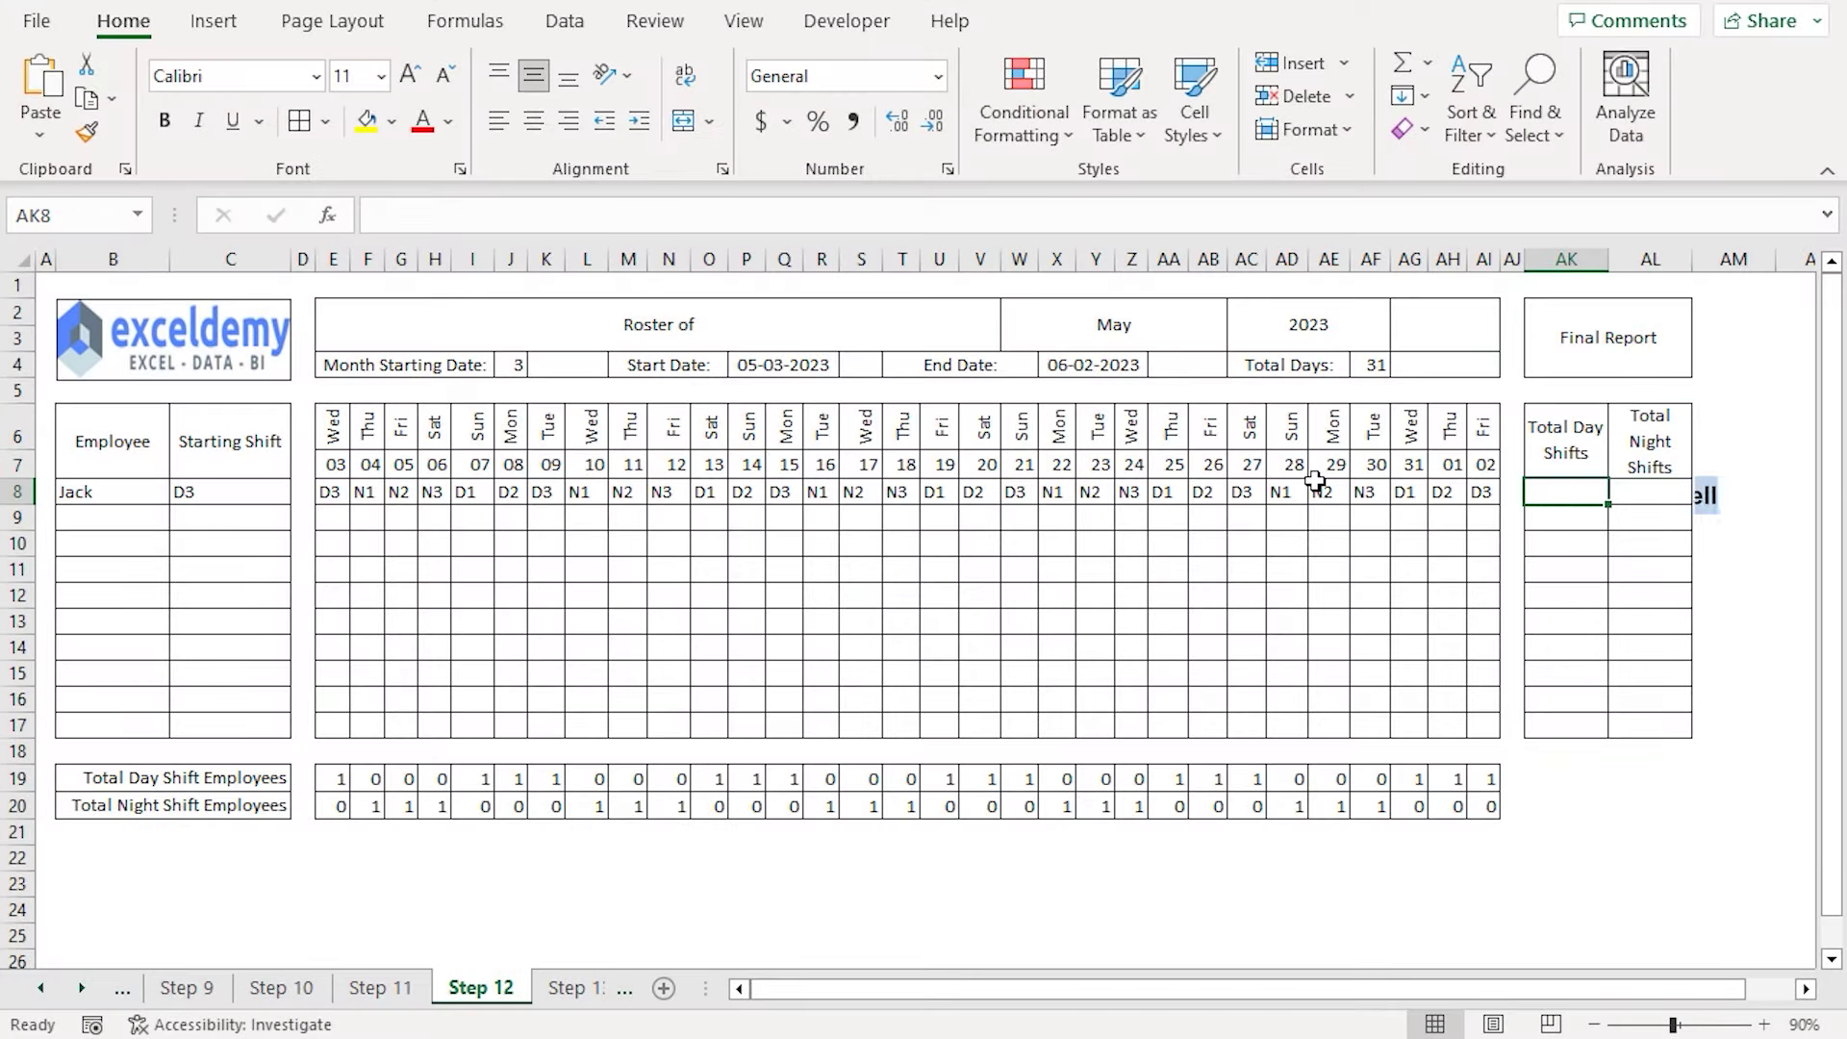
pyautogui.write('=c')
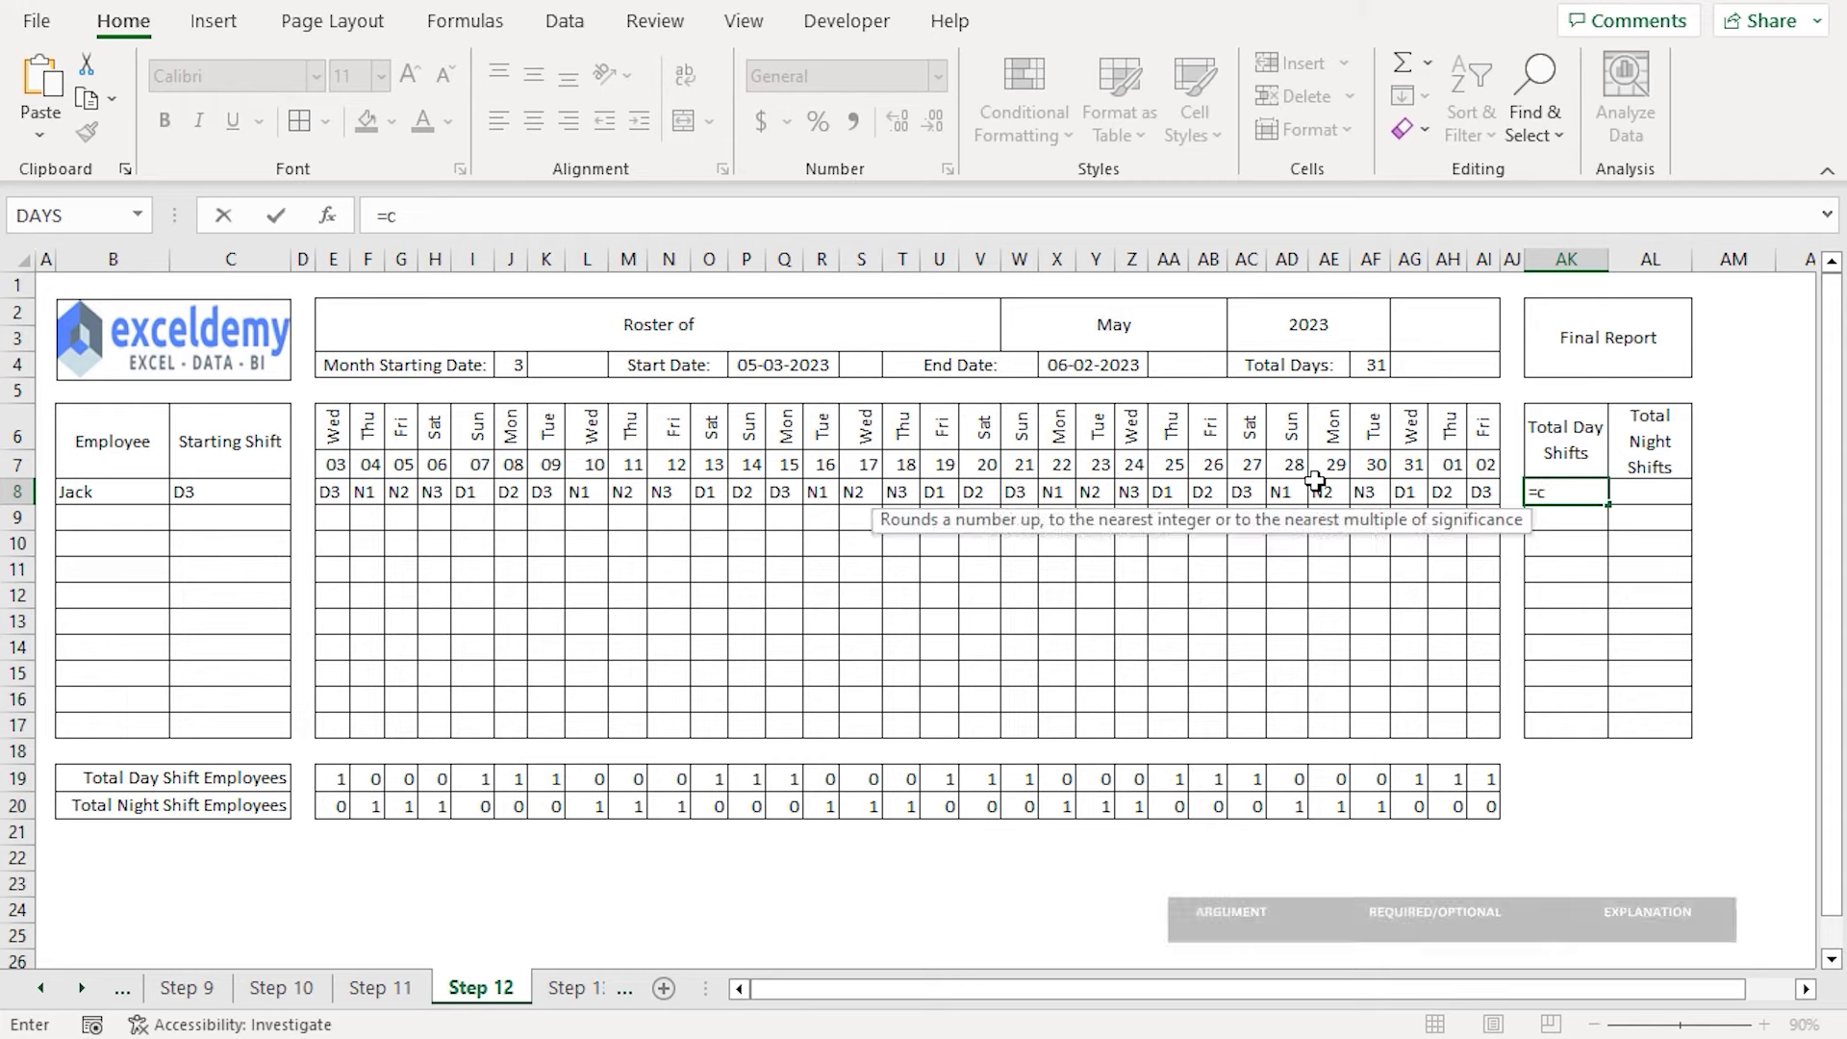
pyautogui.write('ountif')
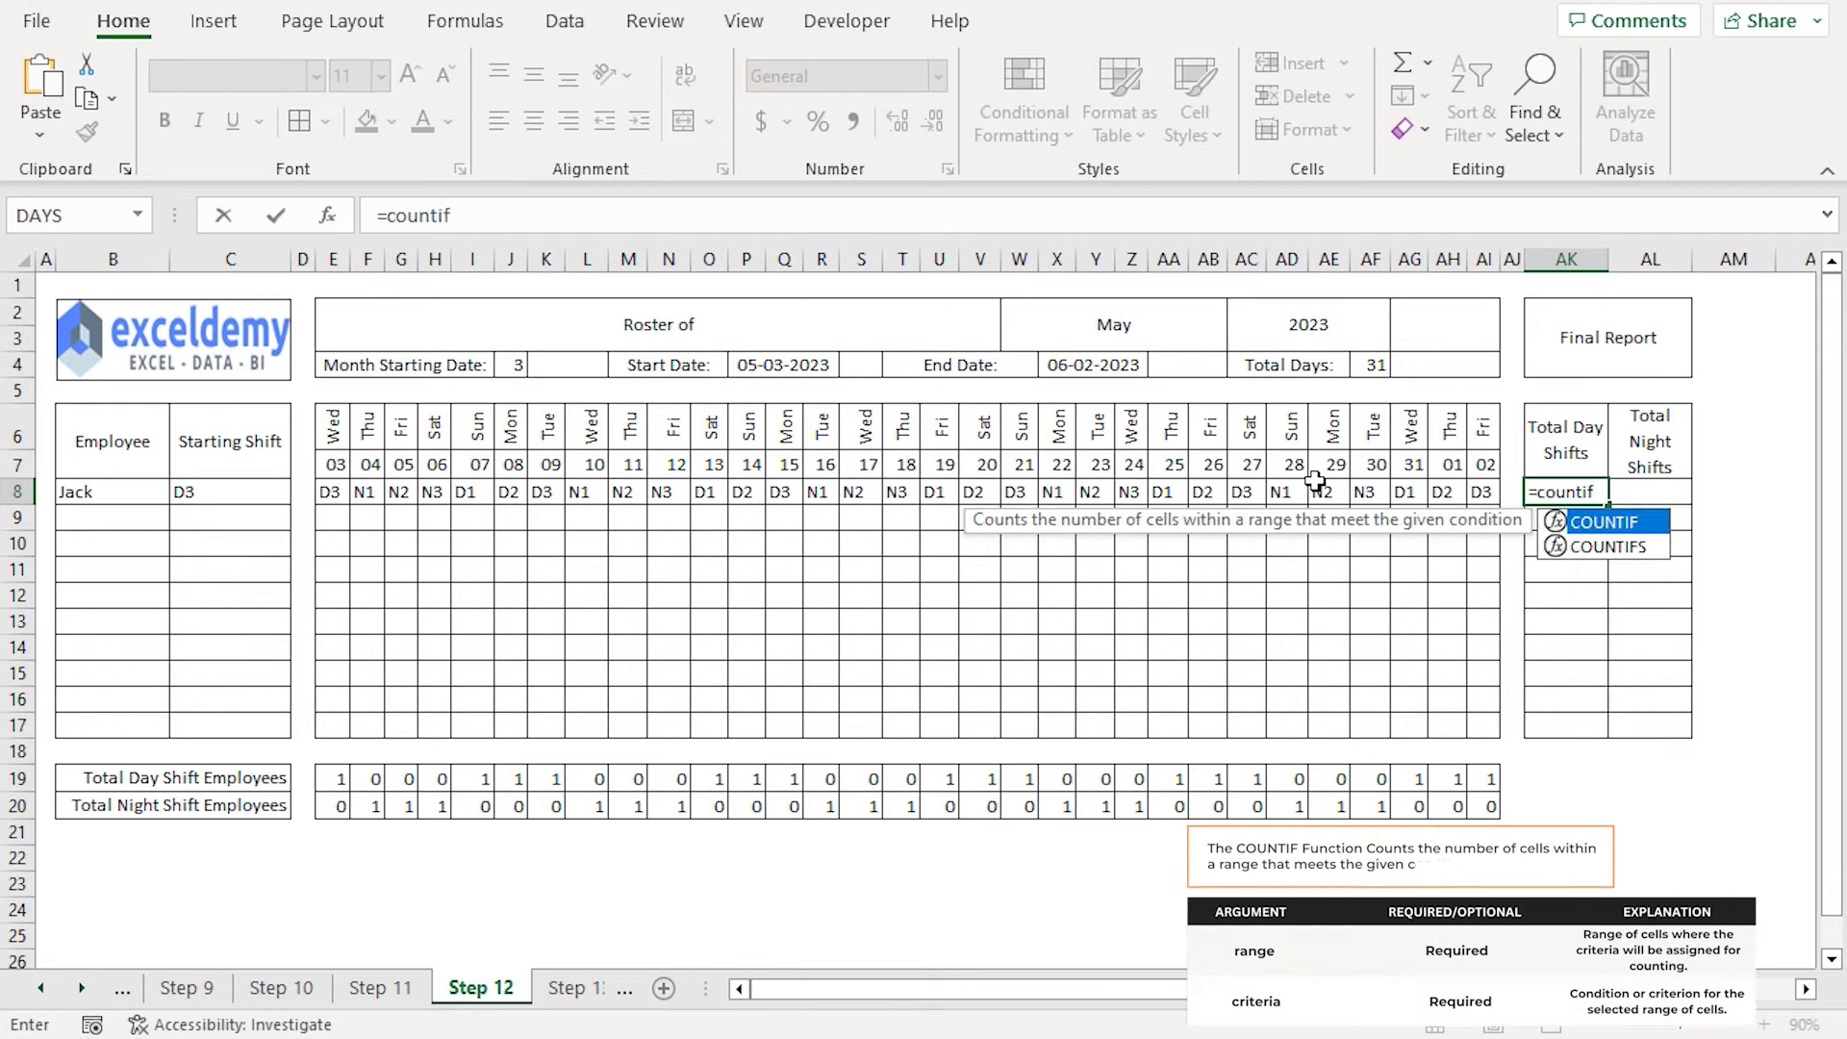
pyautogui.press('Tab')
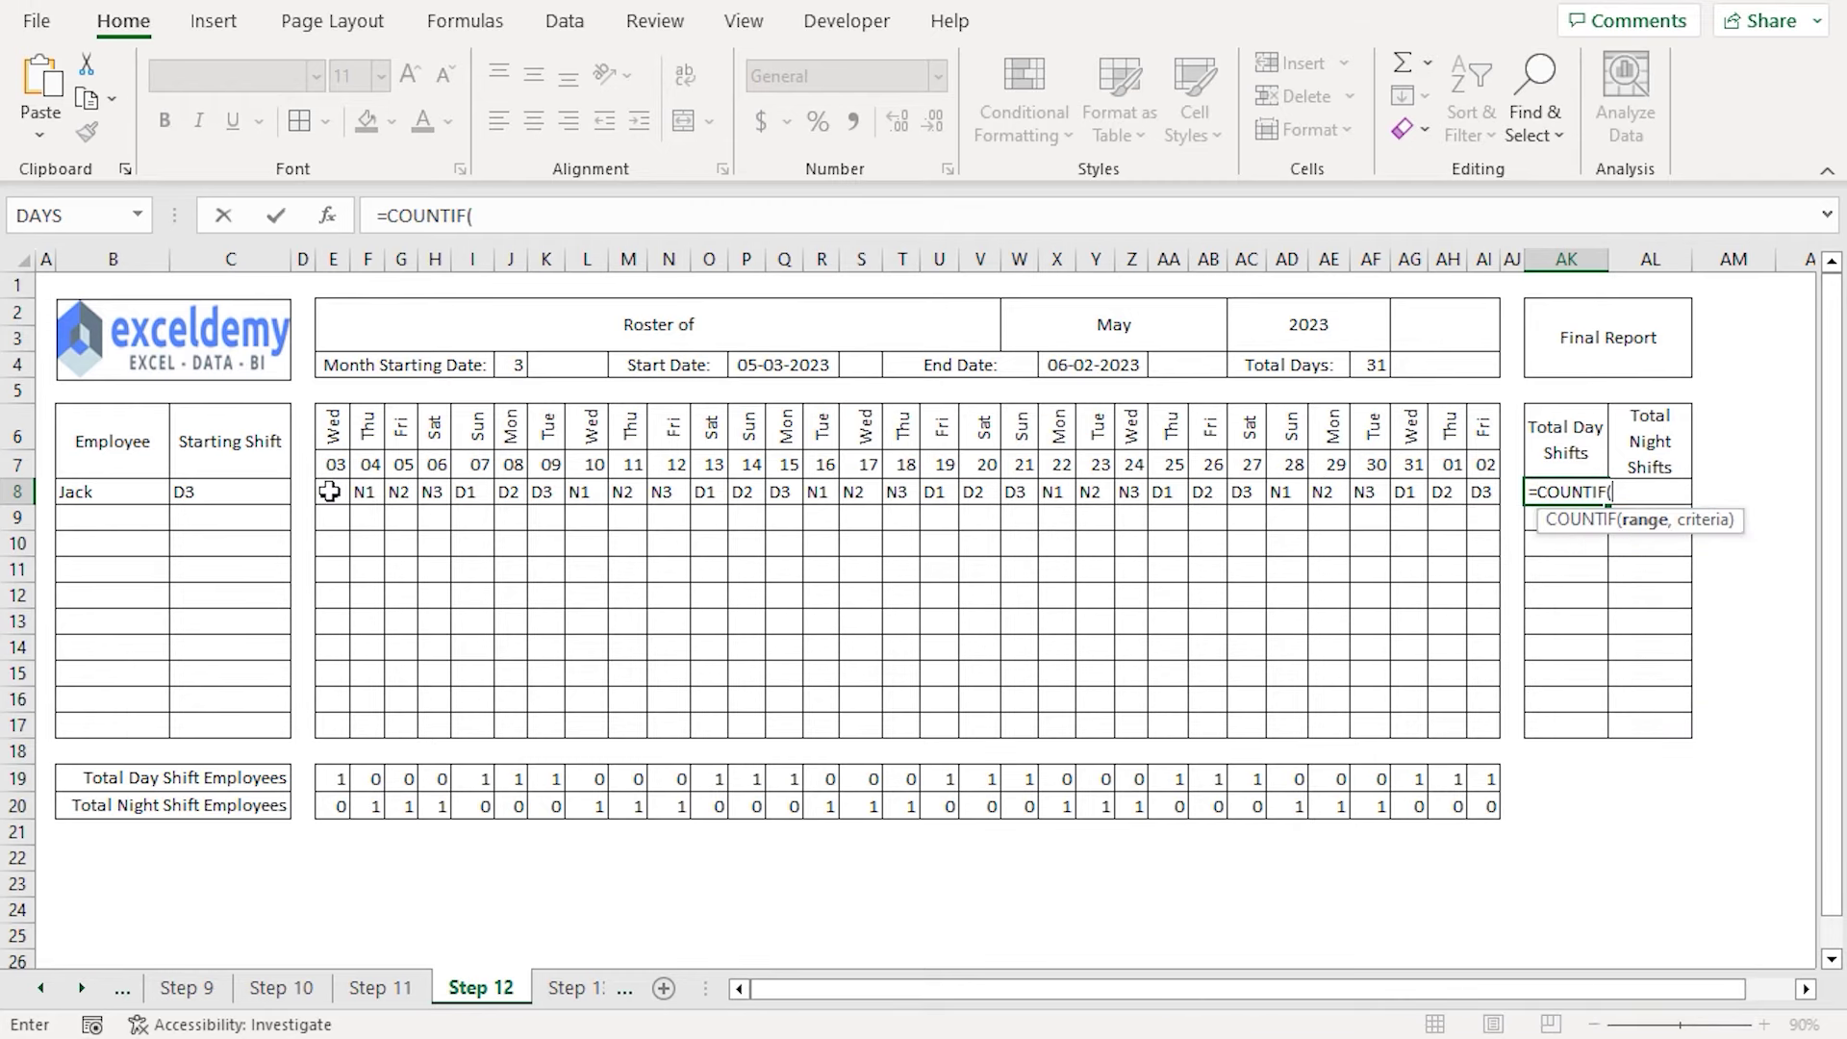
pyautogui.moveTo(329, 492); pyautogui.dragTo(1484, 492)
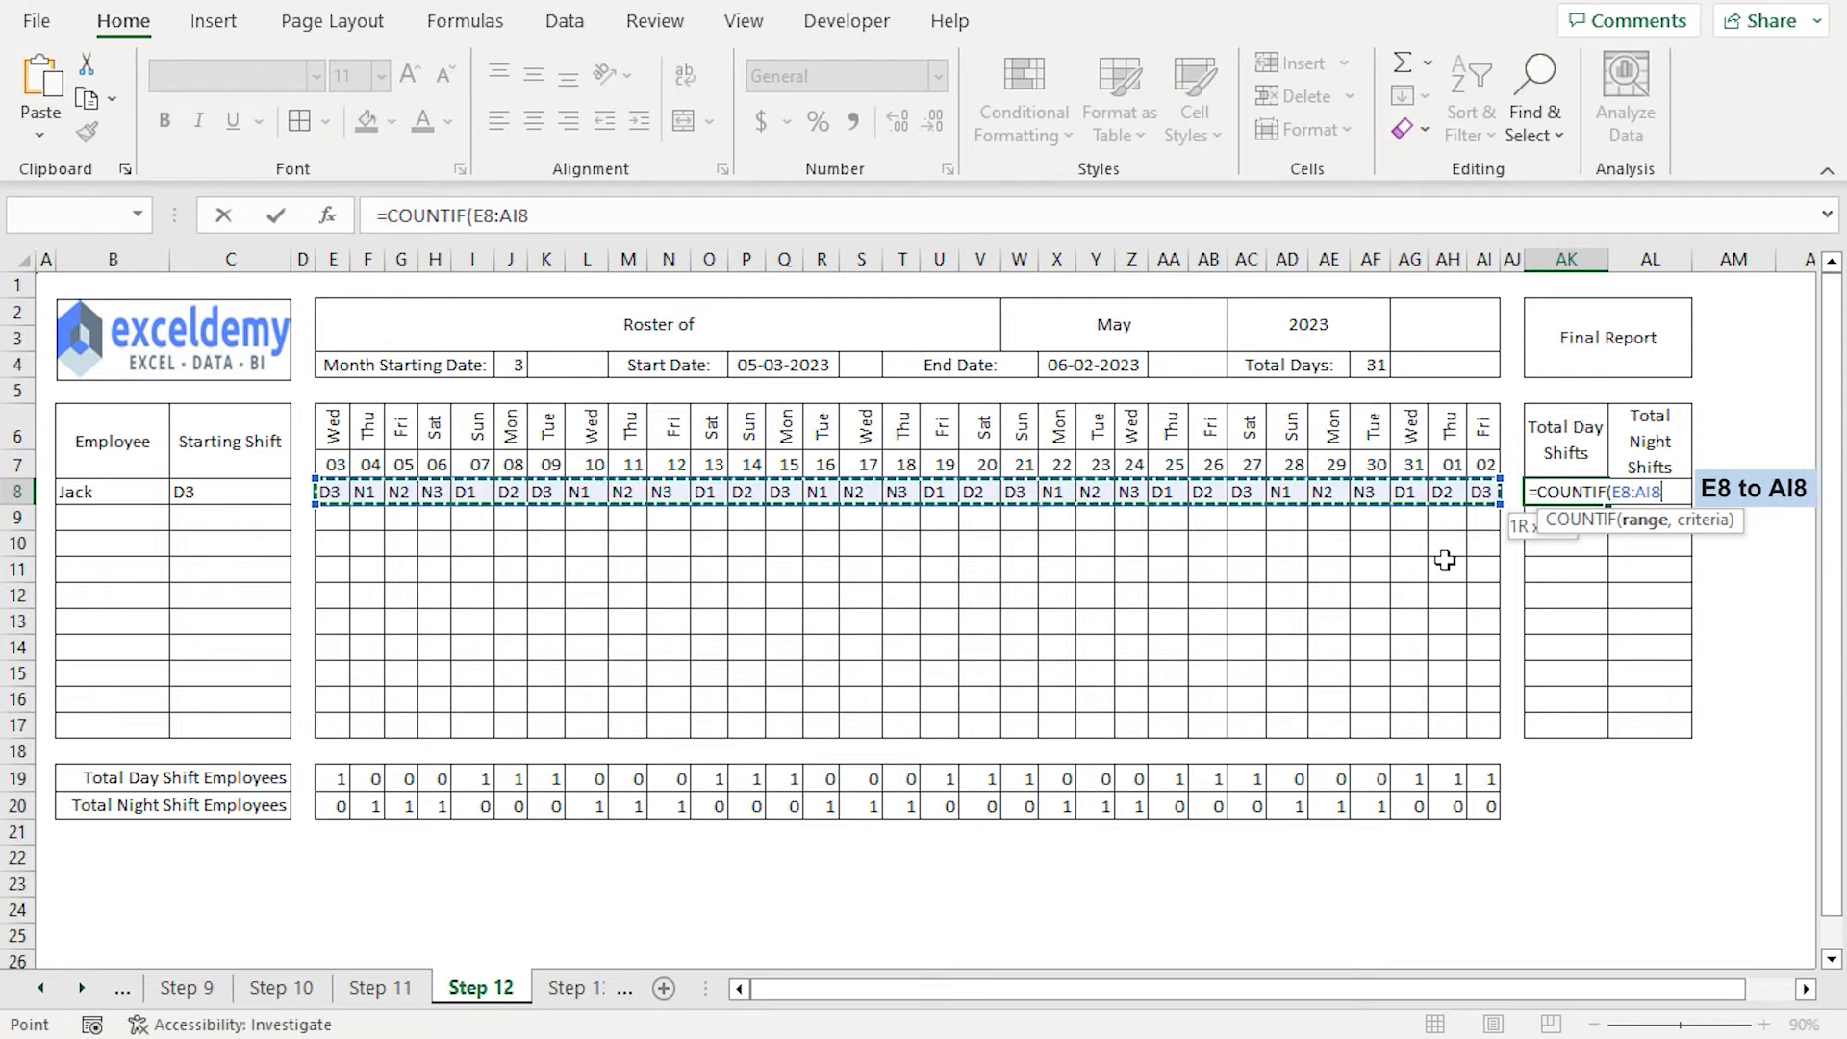
pyautogui.press('F4')
pyautogui.press('F4')
pyautogui.press('F4')
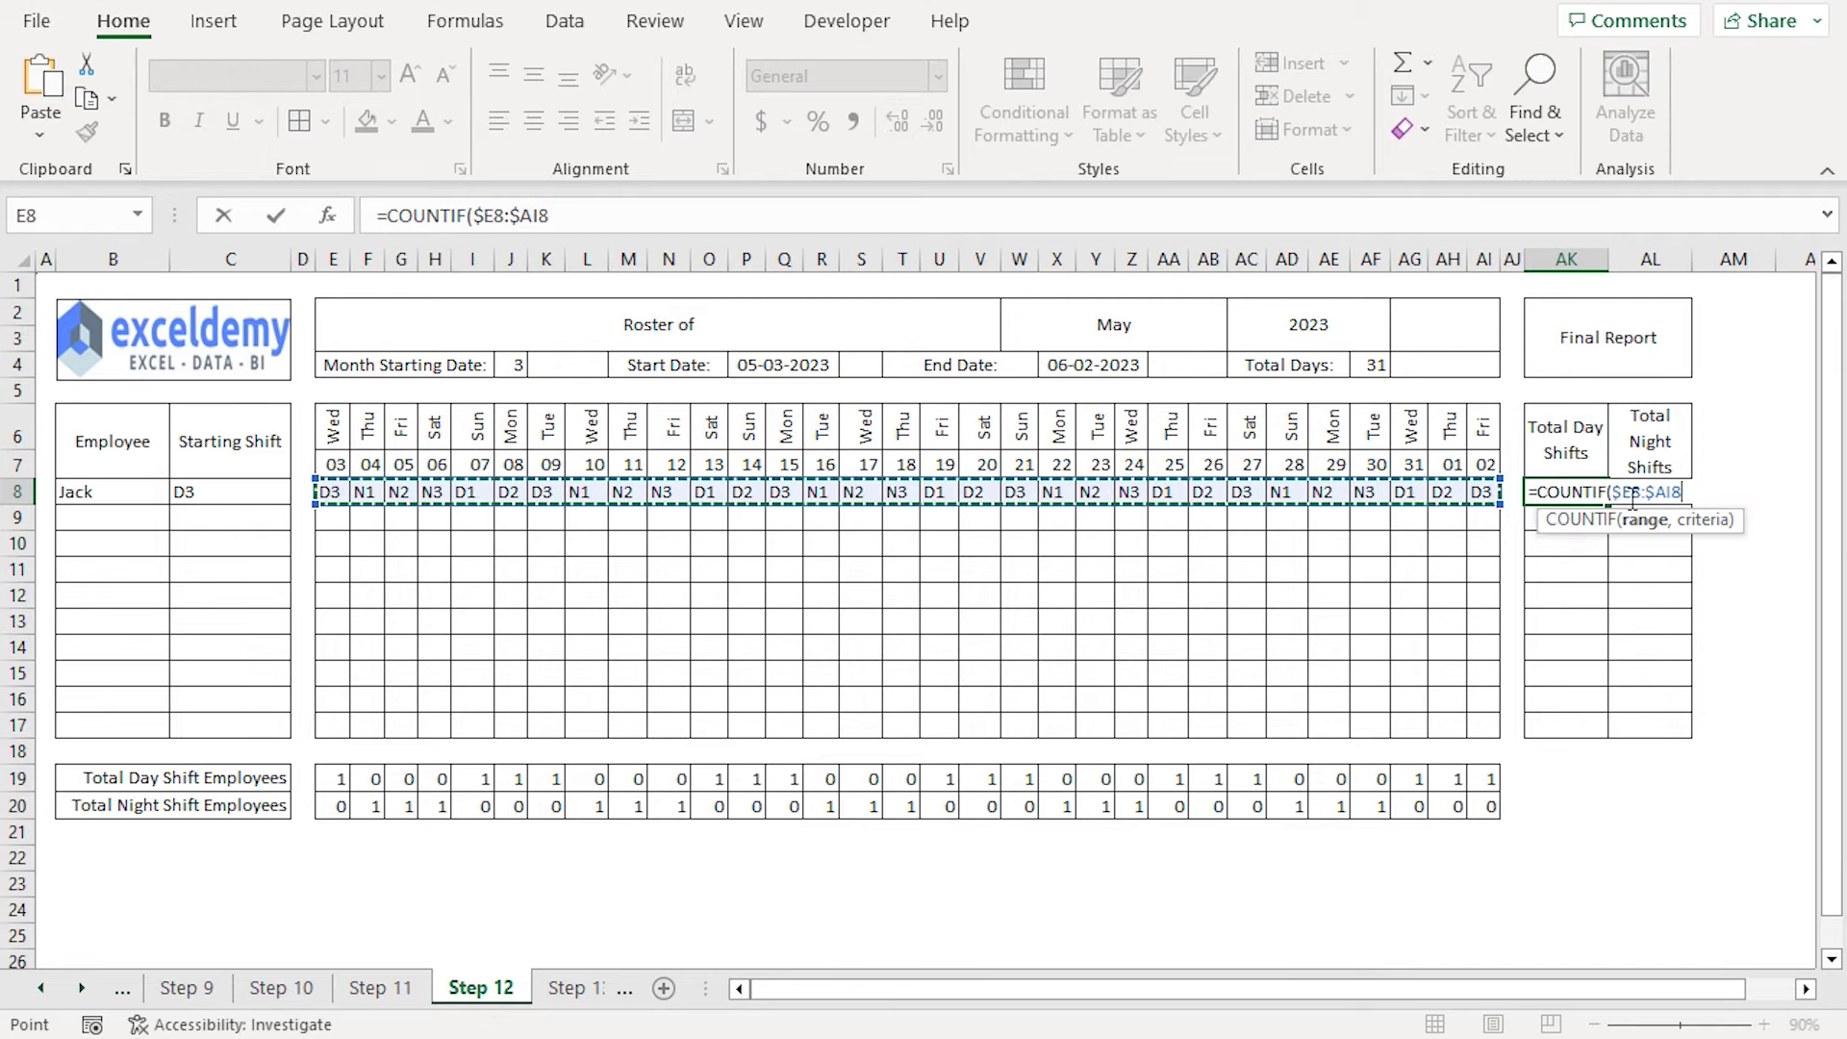
pyautogui.write(',"D*')
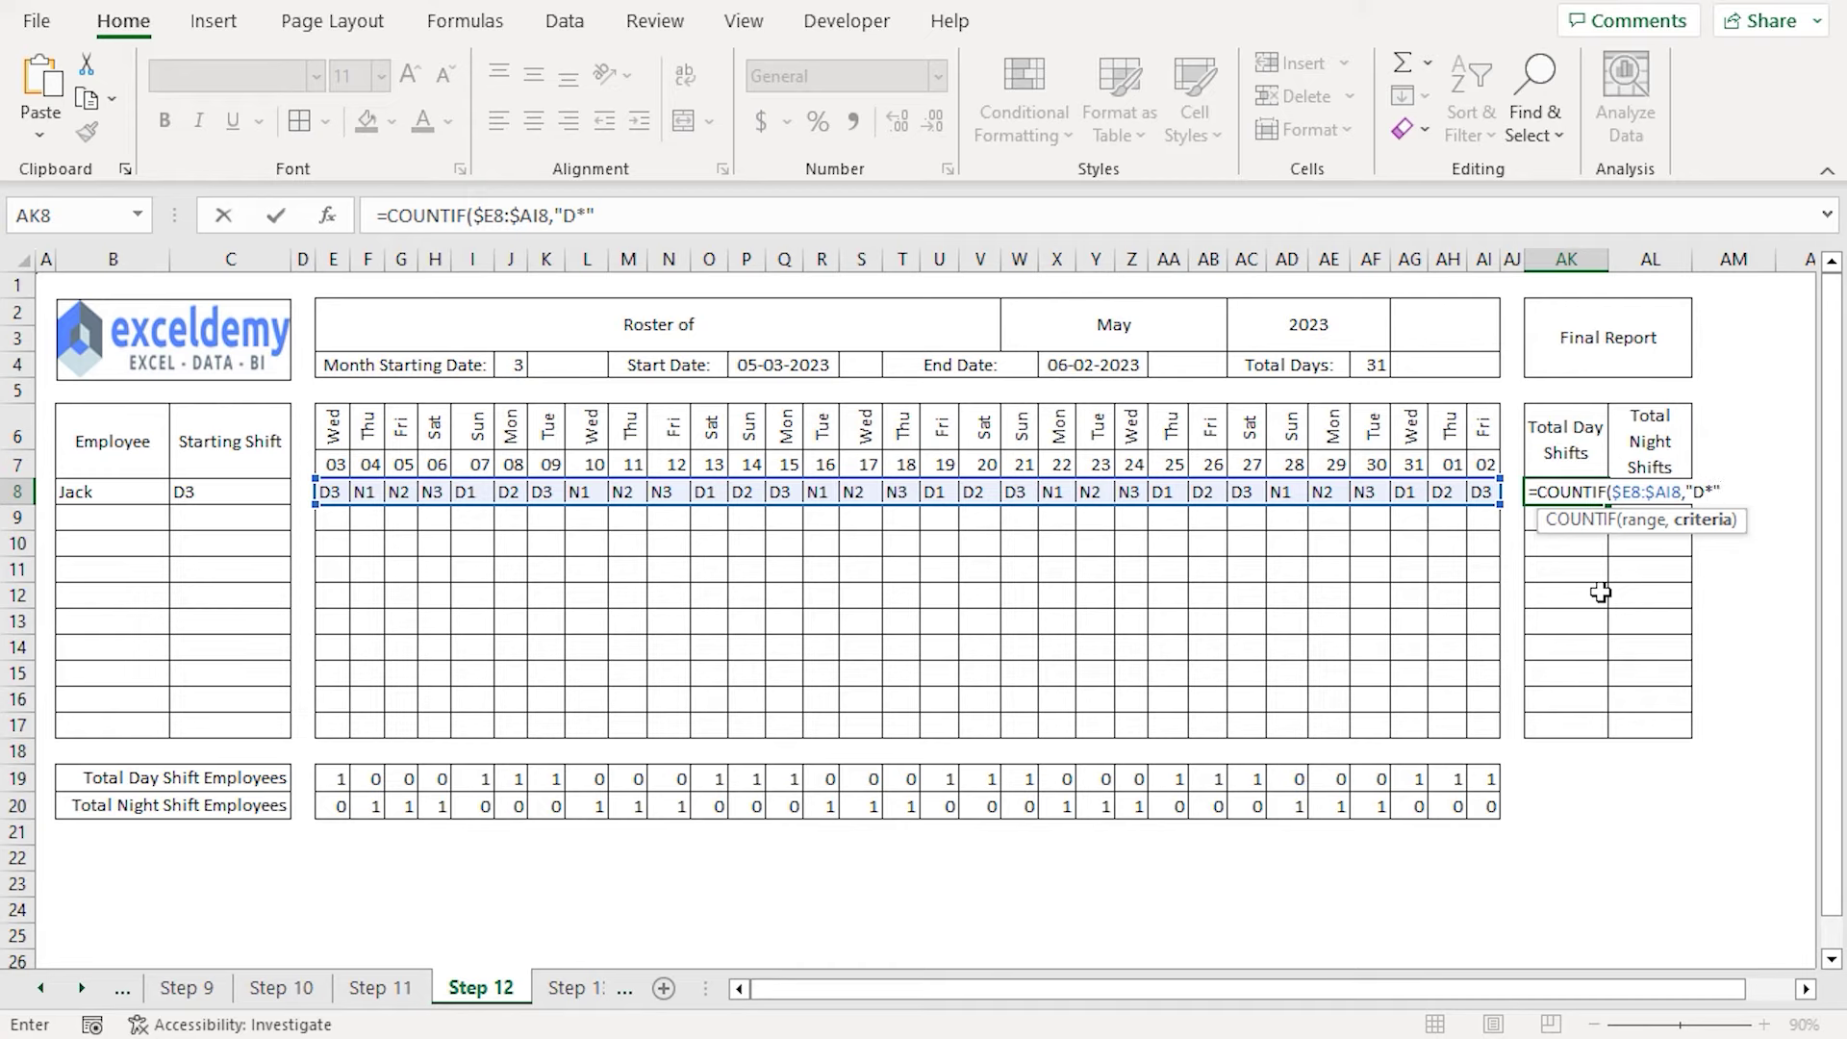
pyautogui.write(')')
pyautogui.press('Return')
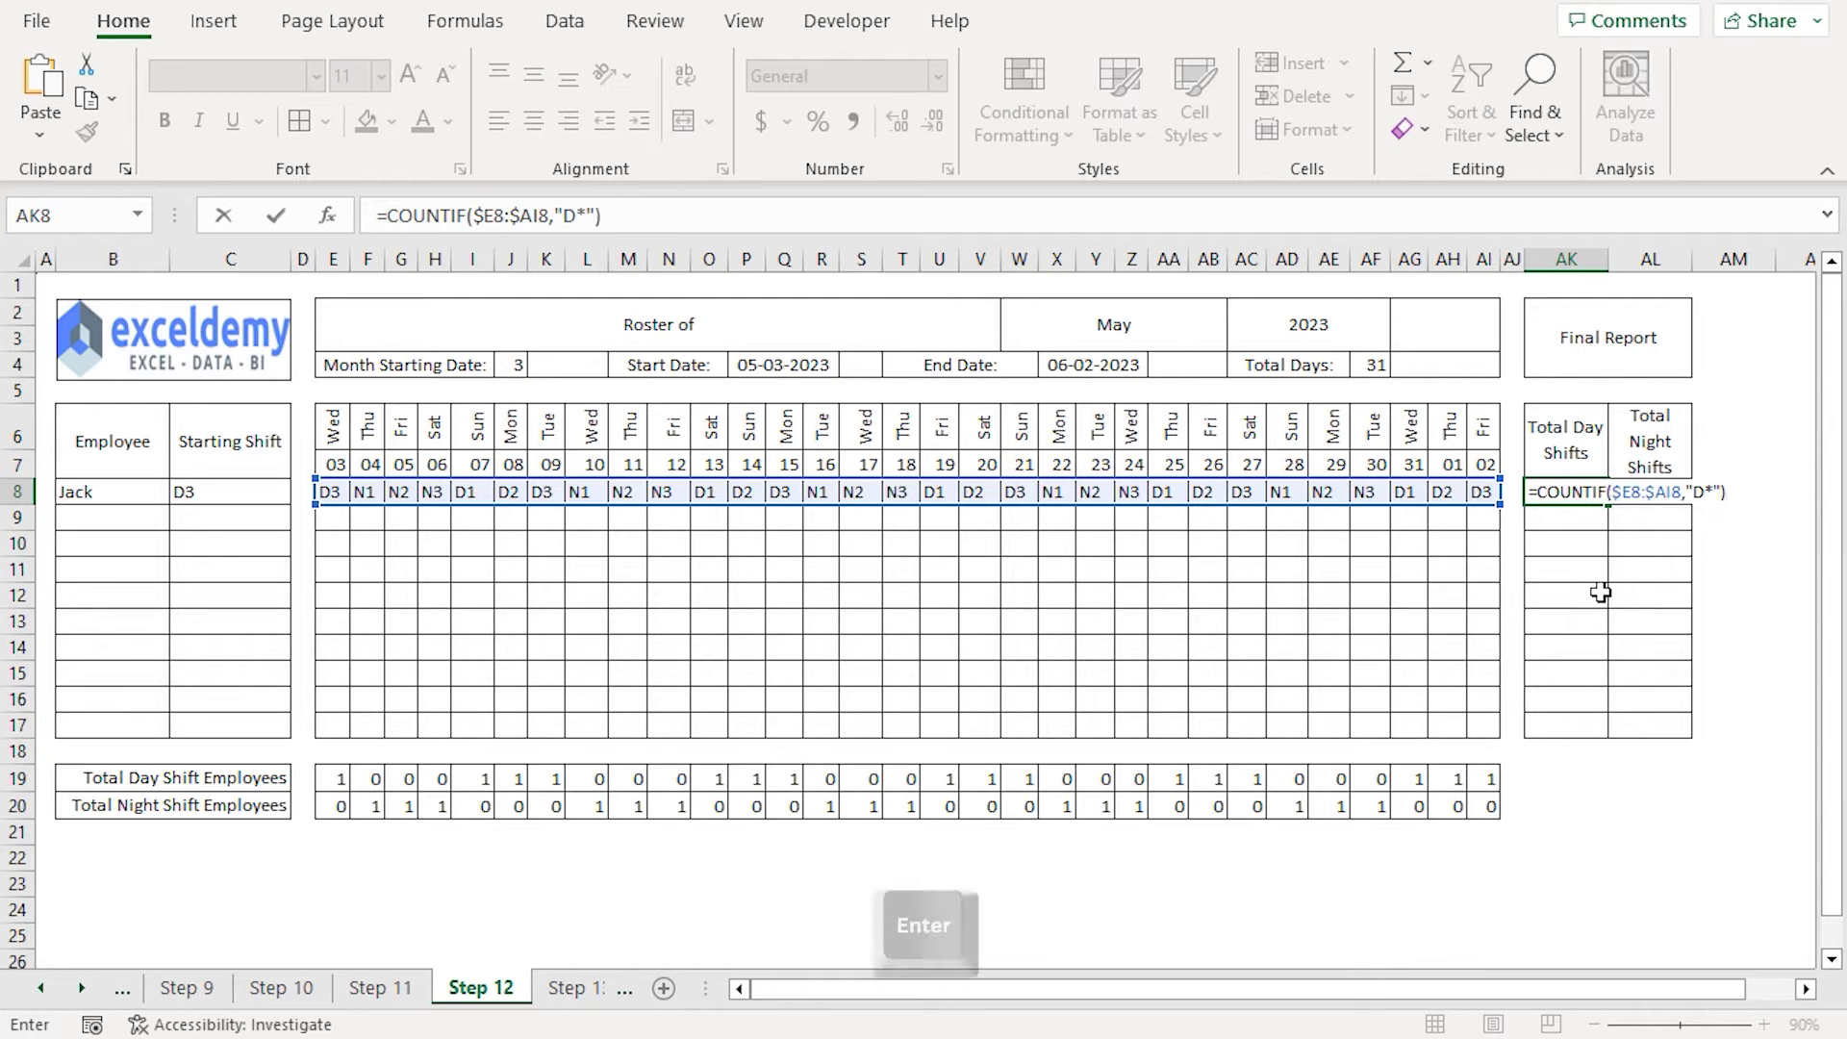
pyautogui.click(1579, 497)
pyautogui.moveTo(1609, 530); pyautogui.dragTo(1611, 733)
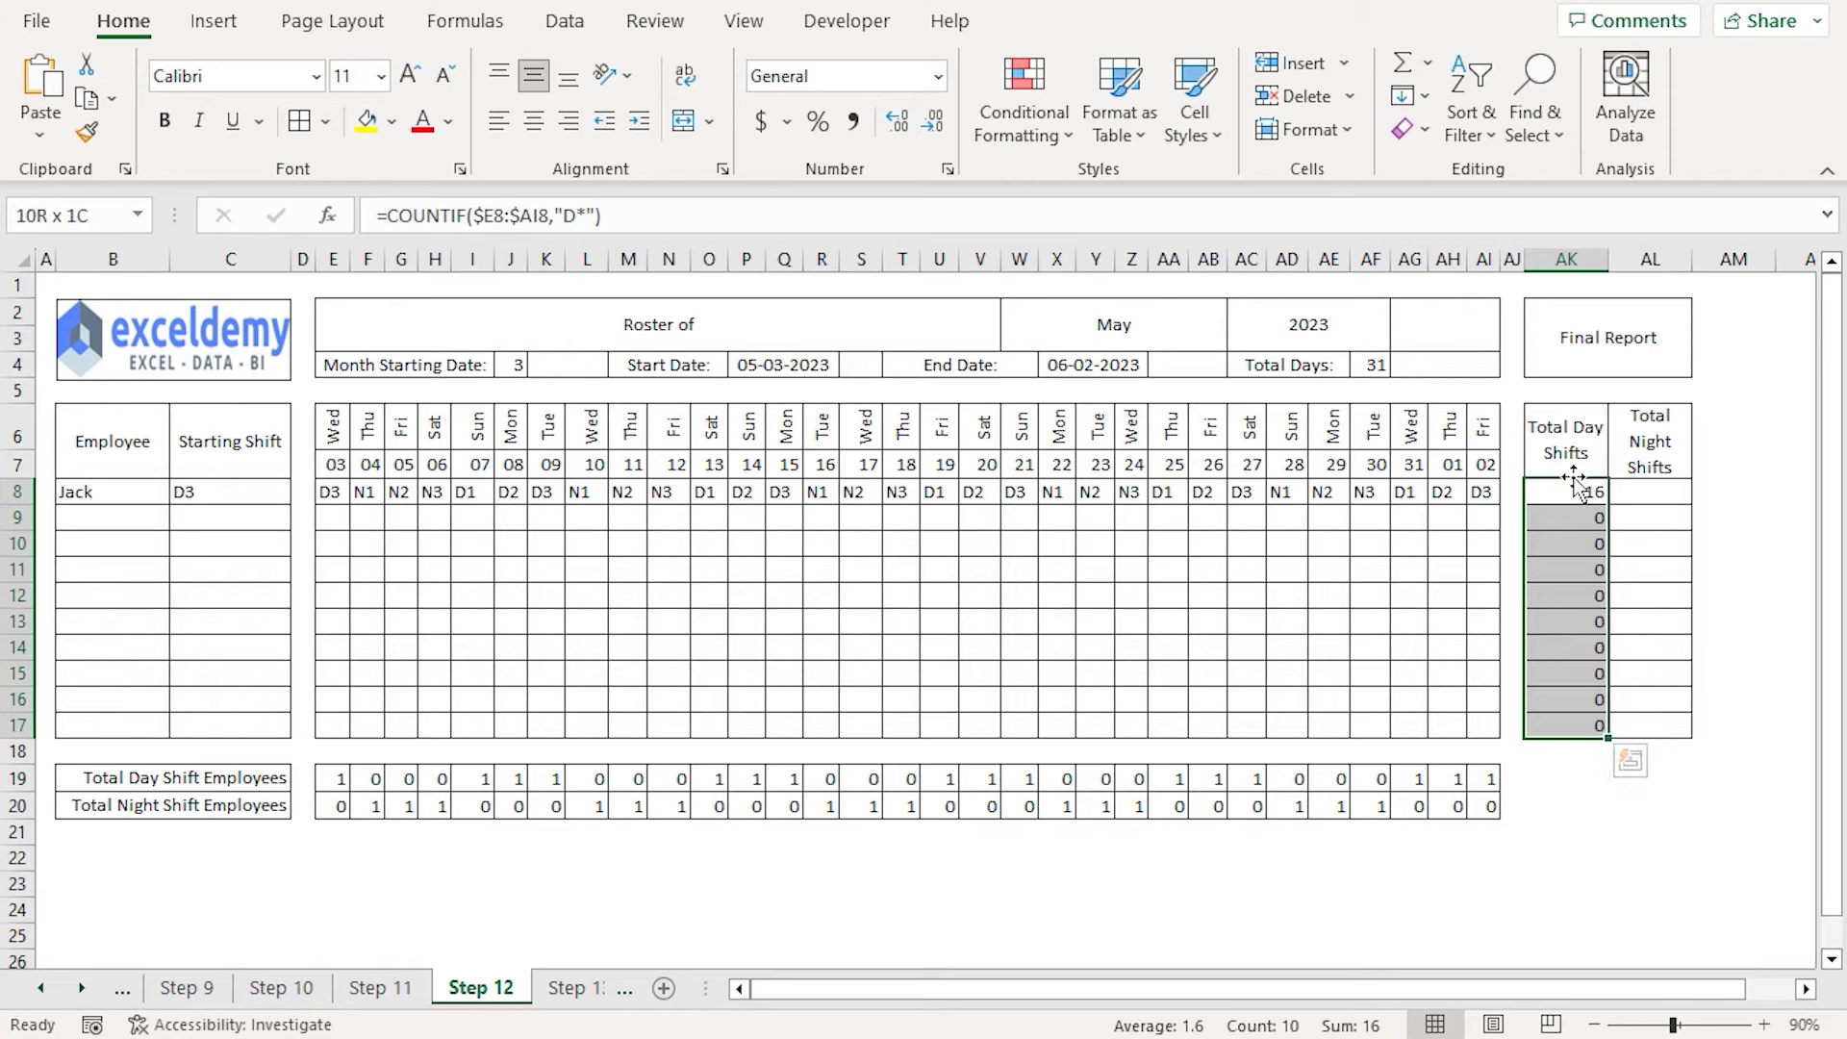
# Enter =COUNTIF($E8:$AI8,"N*") in AL8 to total each employee's night shifts, and fill it down to AL17
pyautogui.click(1643, 495)
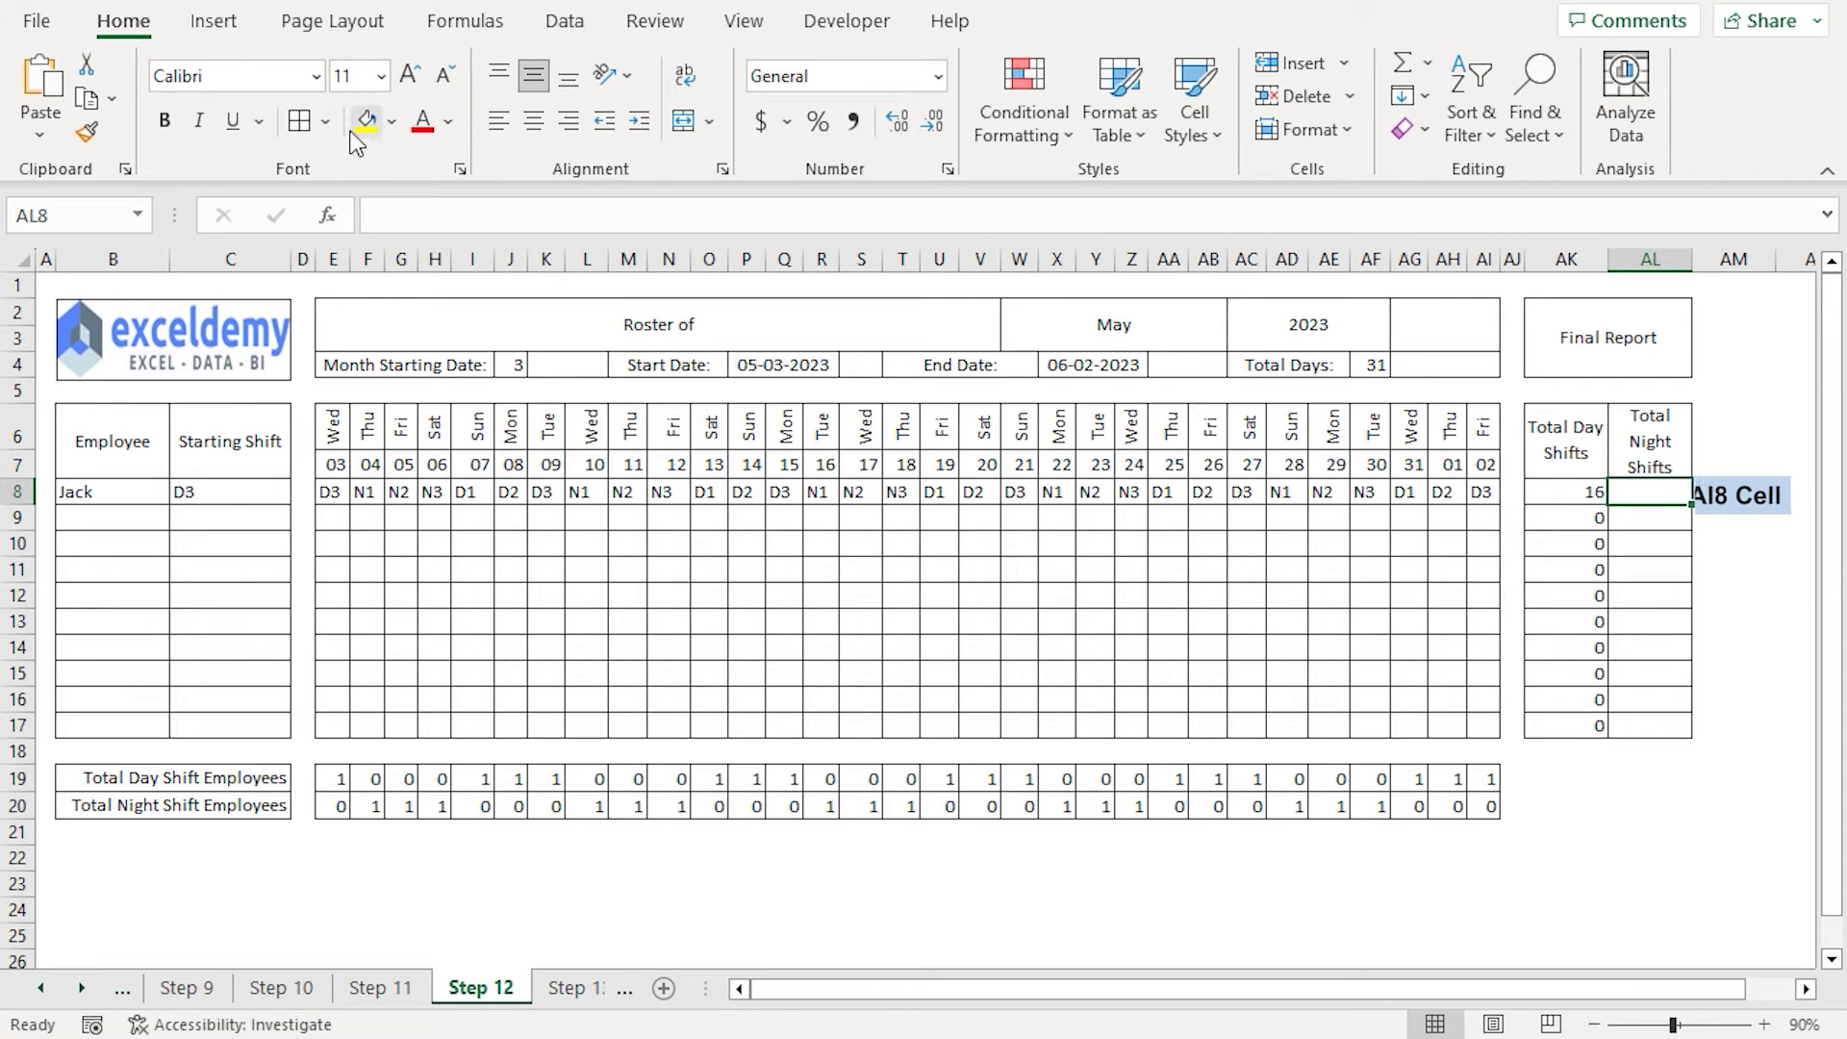
pyautogui.click(412, 214)
pyautogui.write('=COUNTIF($E8:$AI8,"D*")')
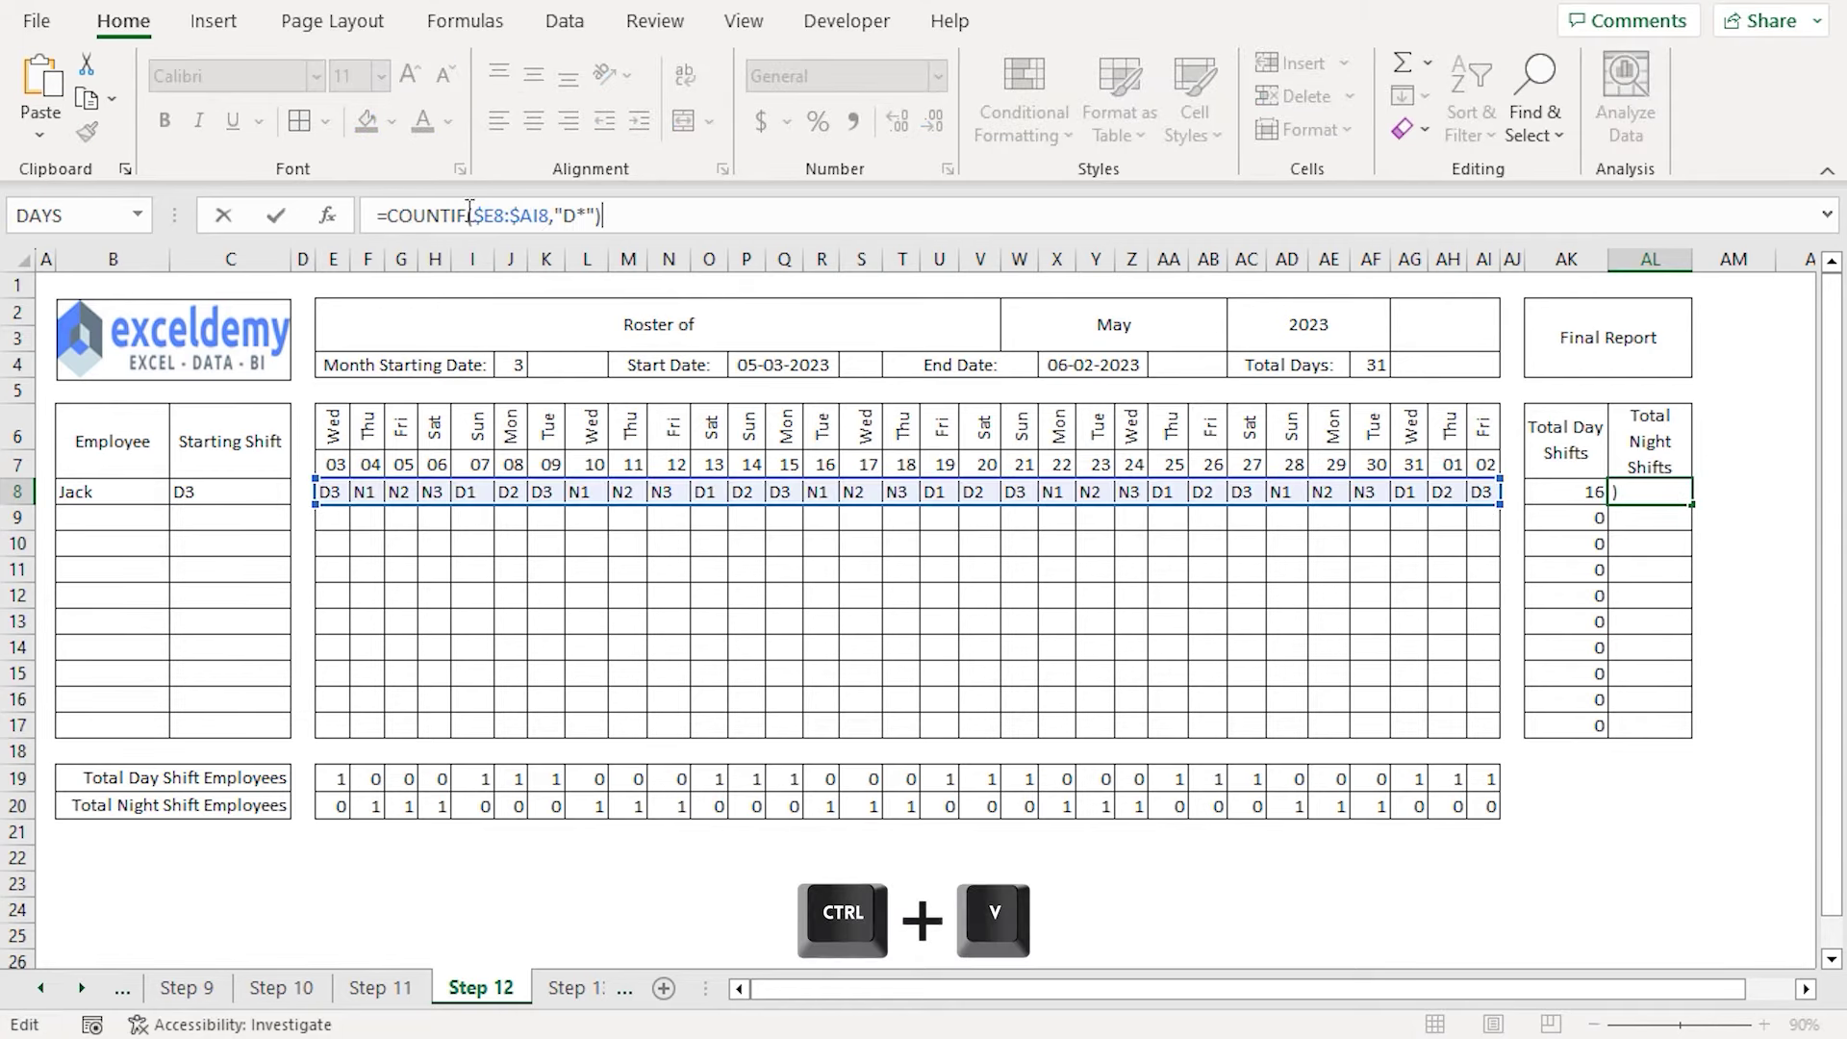
pyautogui.click(578, 214)
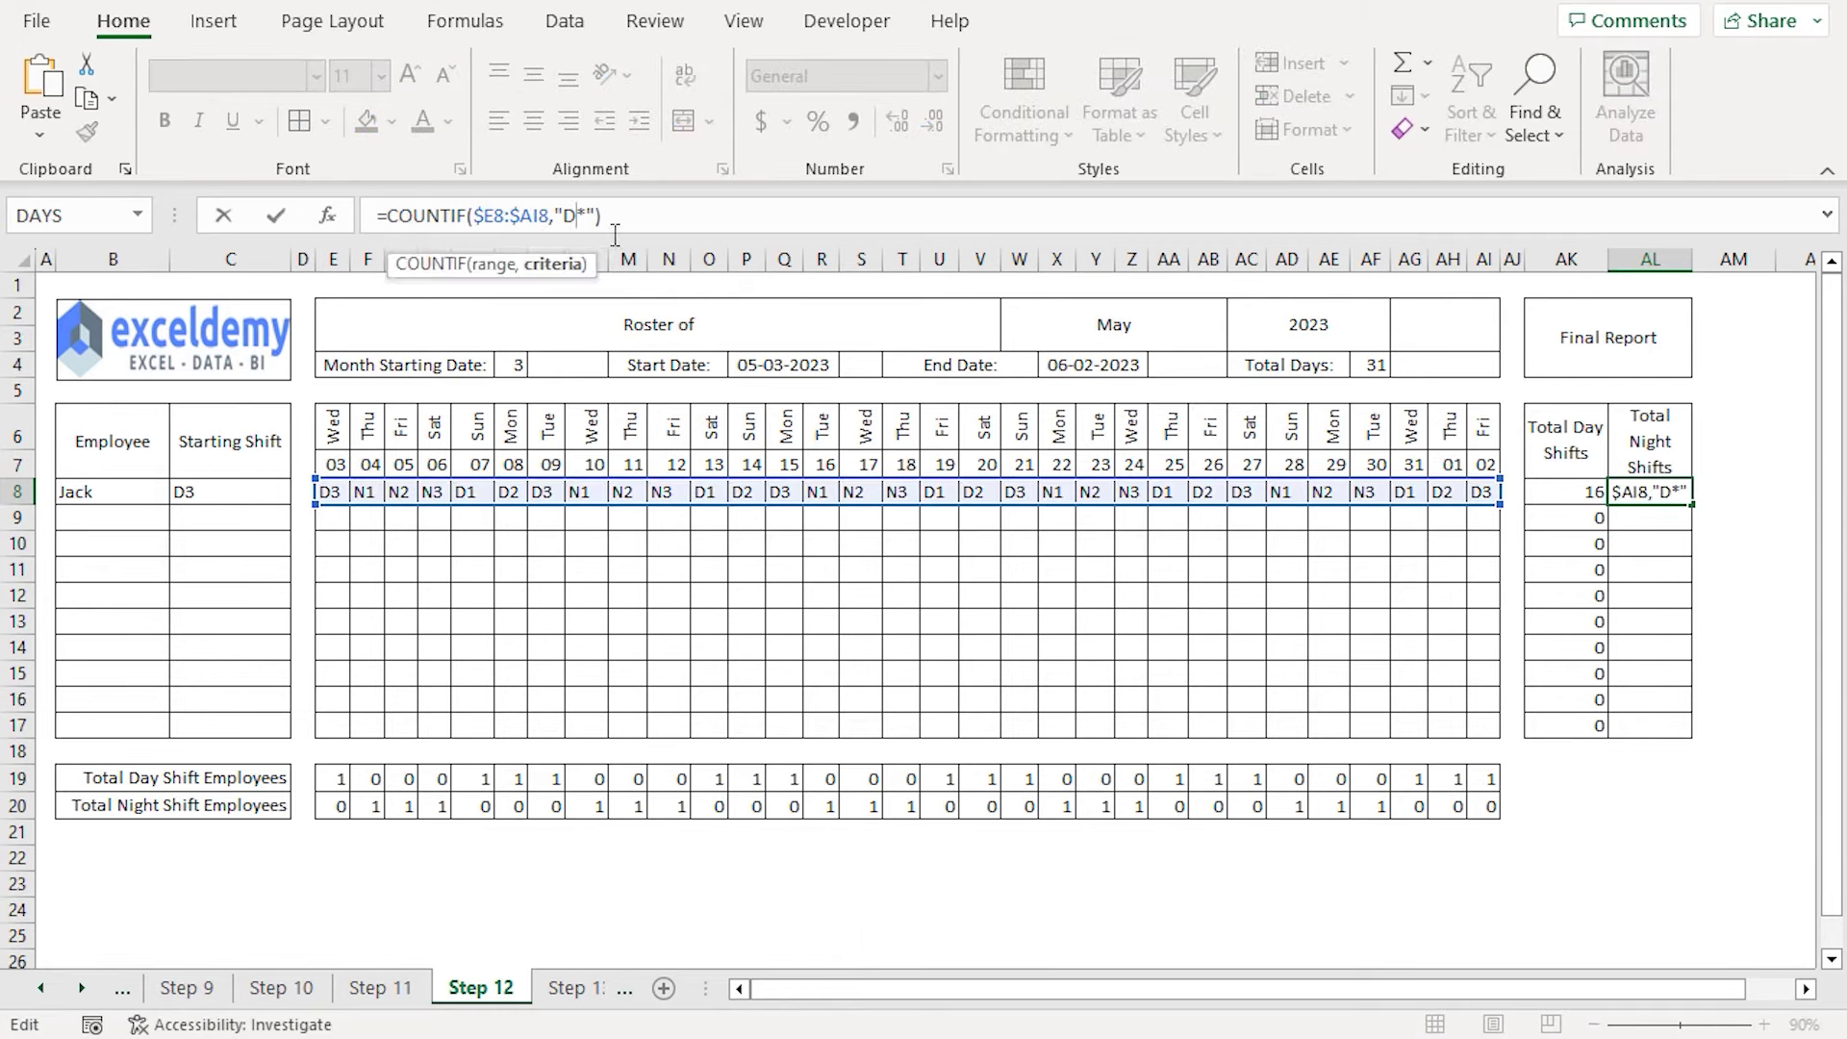
pyautogui.press('BackSpace')
pyautogui.write('N')
pyautogui.press('Return')
pyautogui.click(1655, 493)
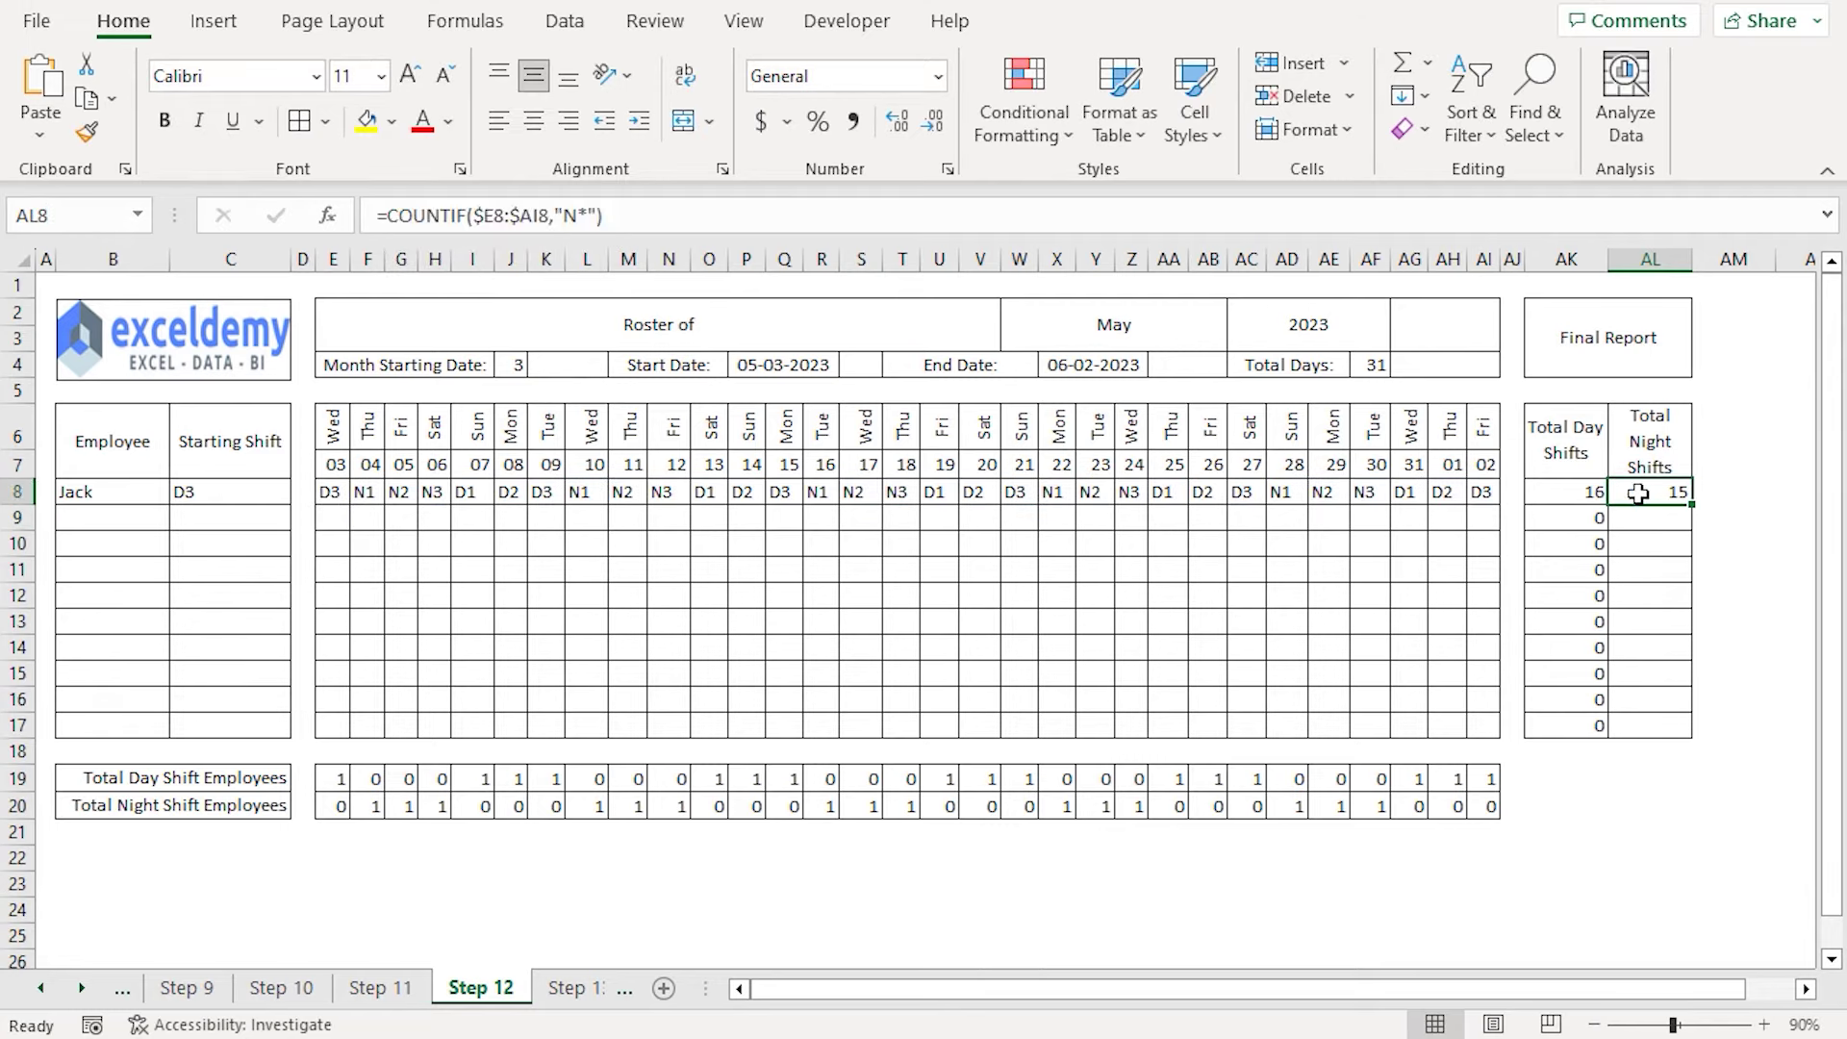
pyautogui.moveTo(1691, 504); pyautogui.dragTo(1683, 733)
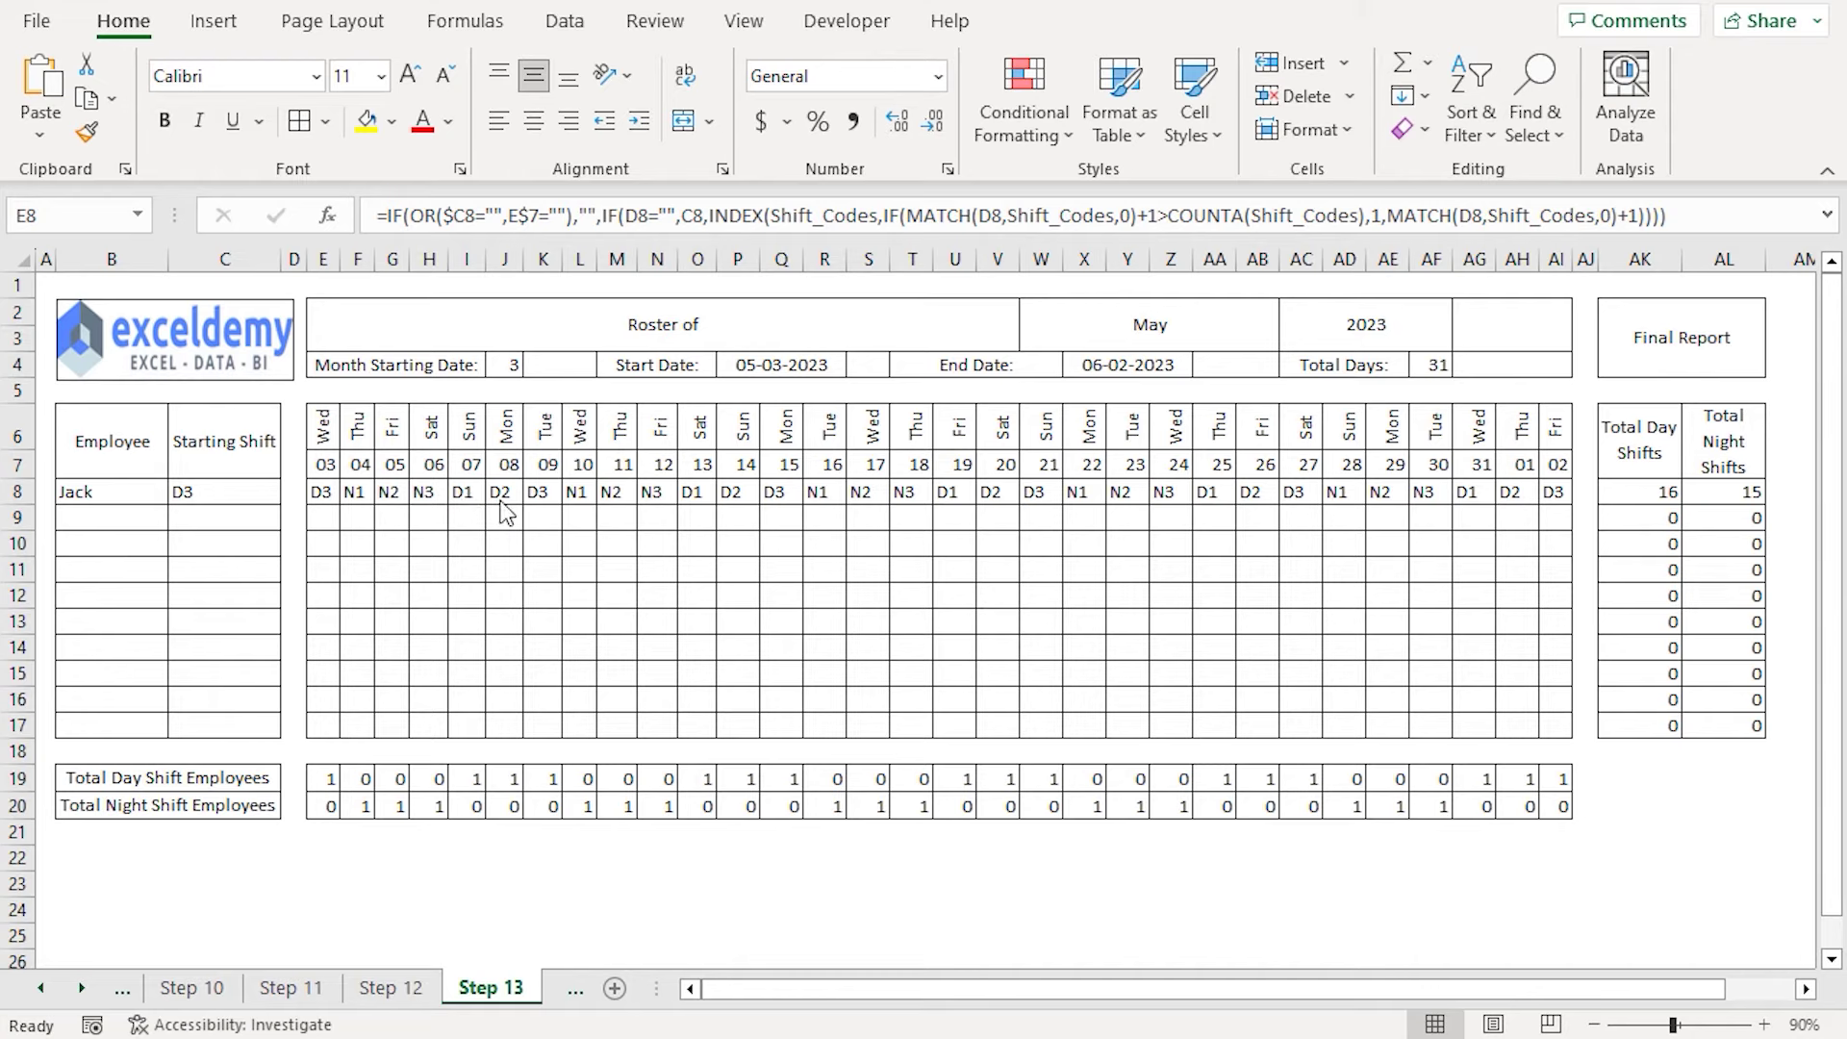
# On the Step 13 sheet, create a formula-based conditional formatting rule for E8:AI8 with the formula =LEFT(E8)="N"
pyautogui.click(327, 488)
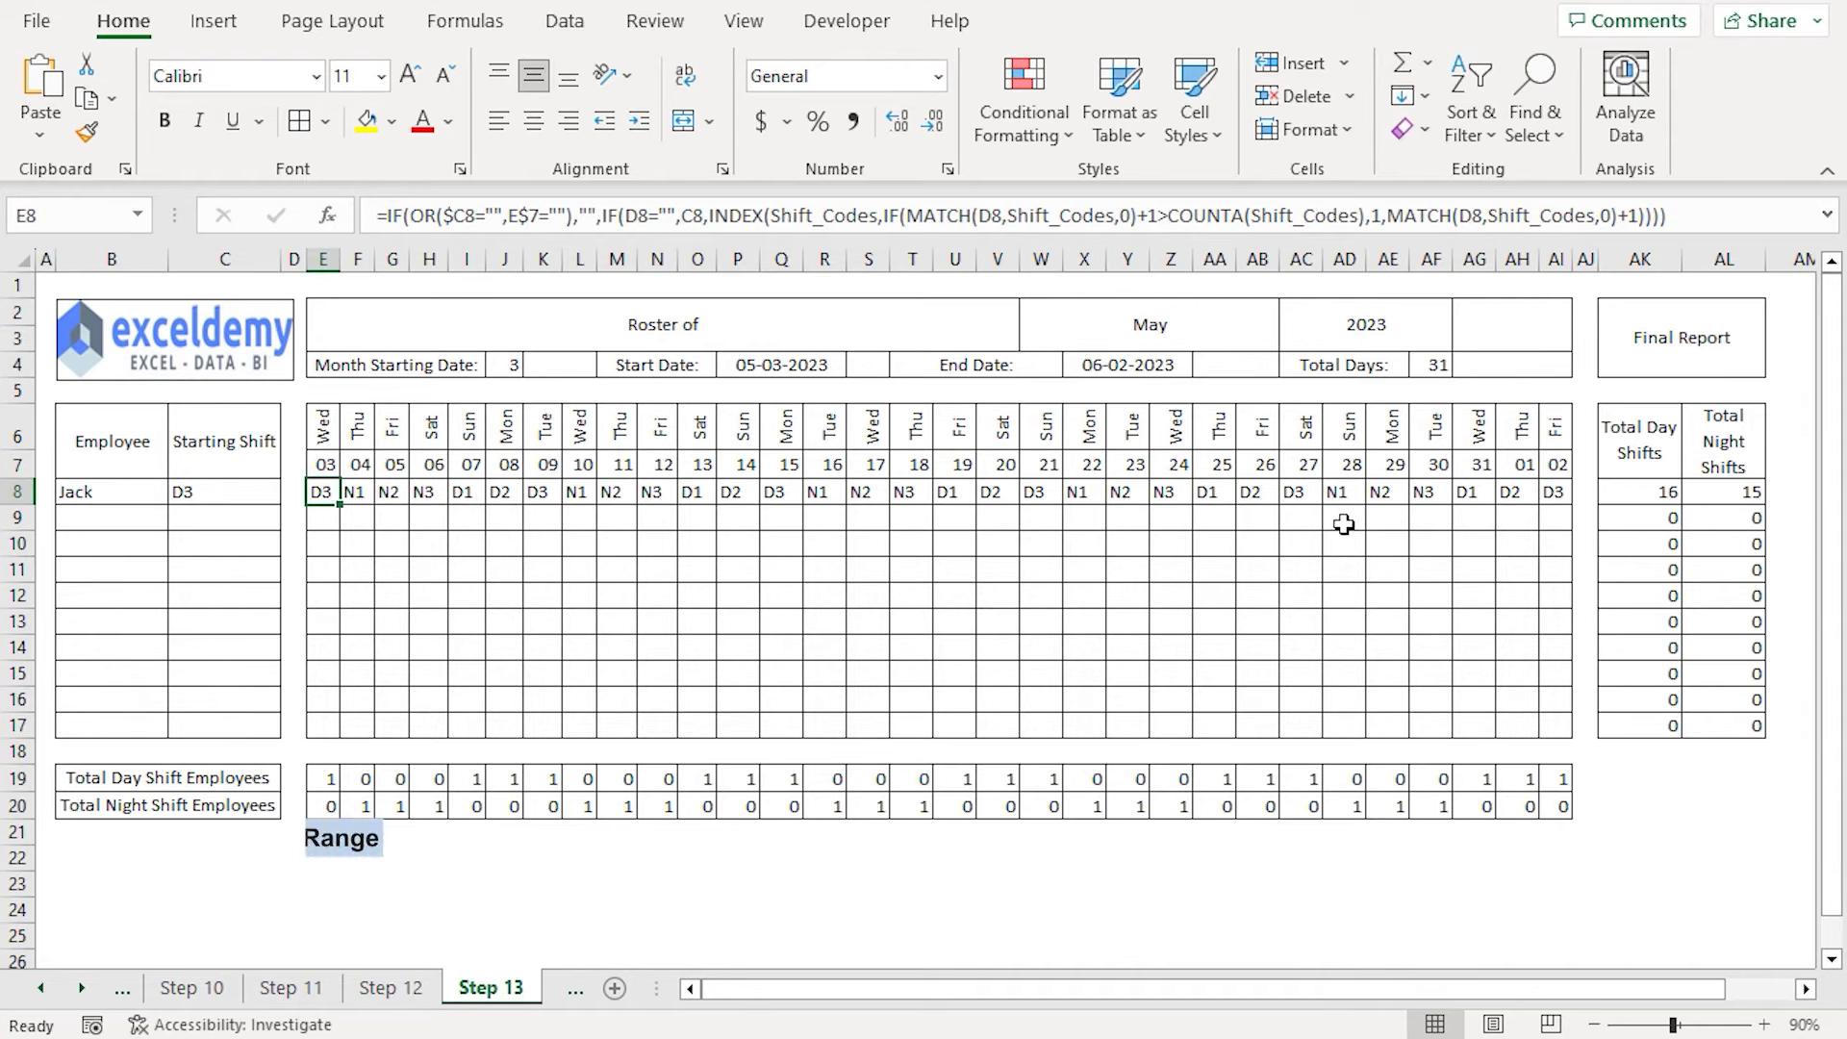
pyautogui.keyDown('shift'); pyautogui.click(1554, 493); pyautogui.keyUp('shift')
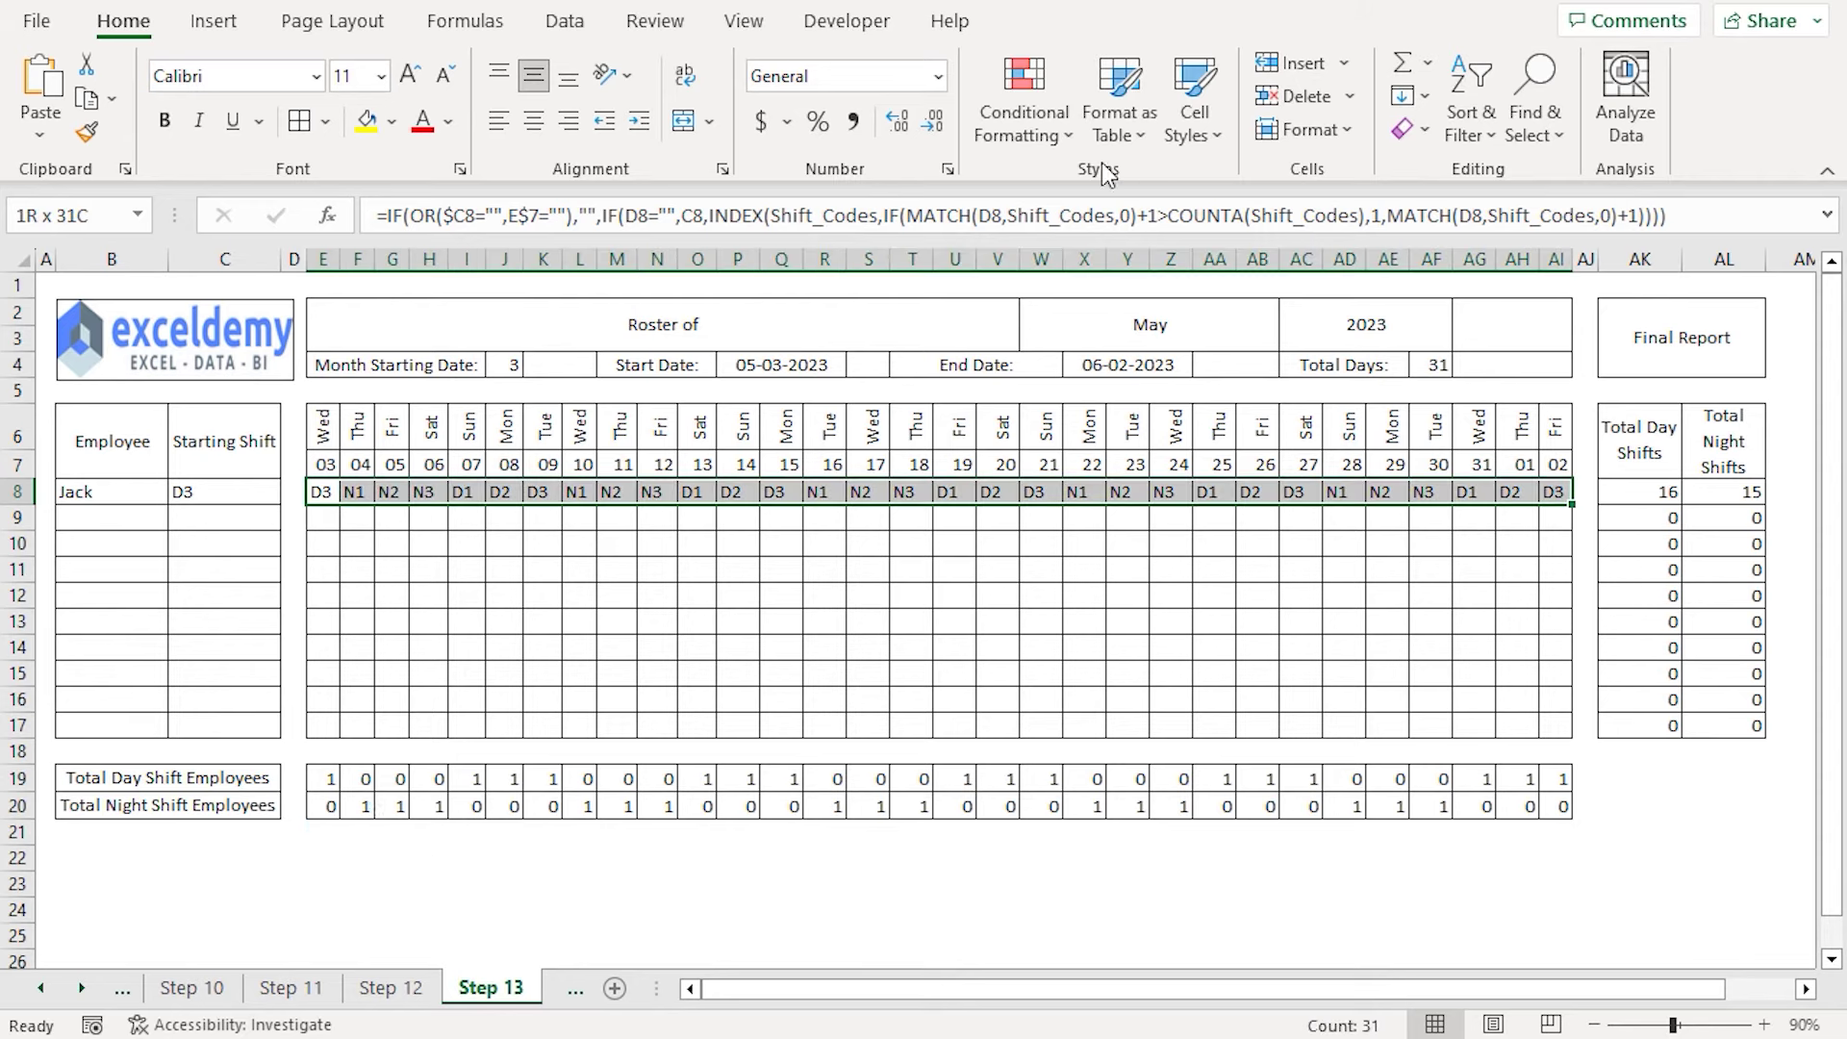
pyautogui.click(1068, 145)
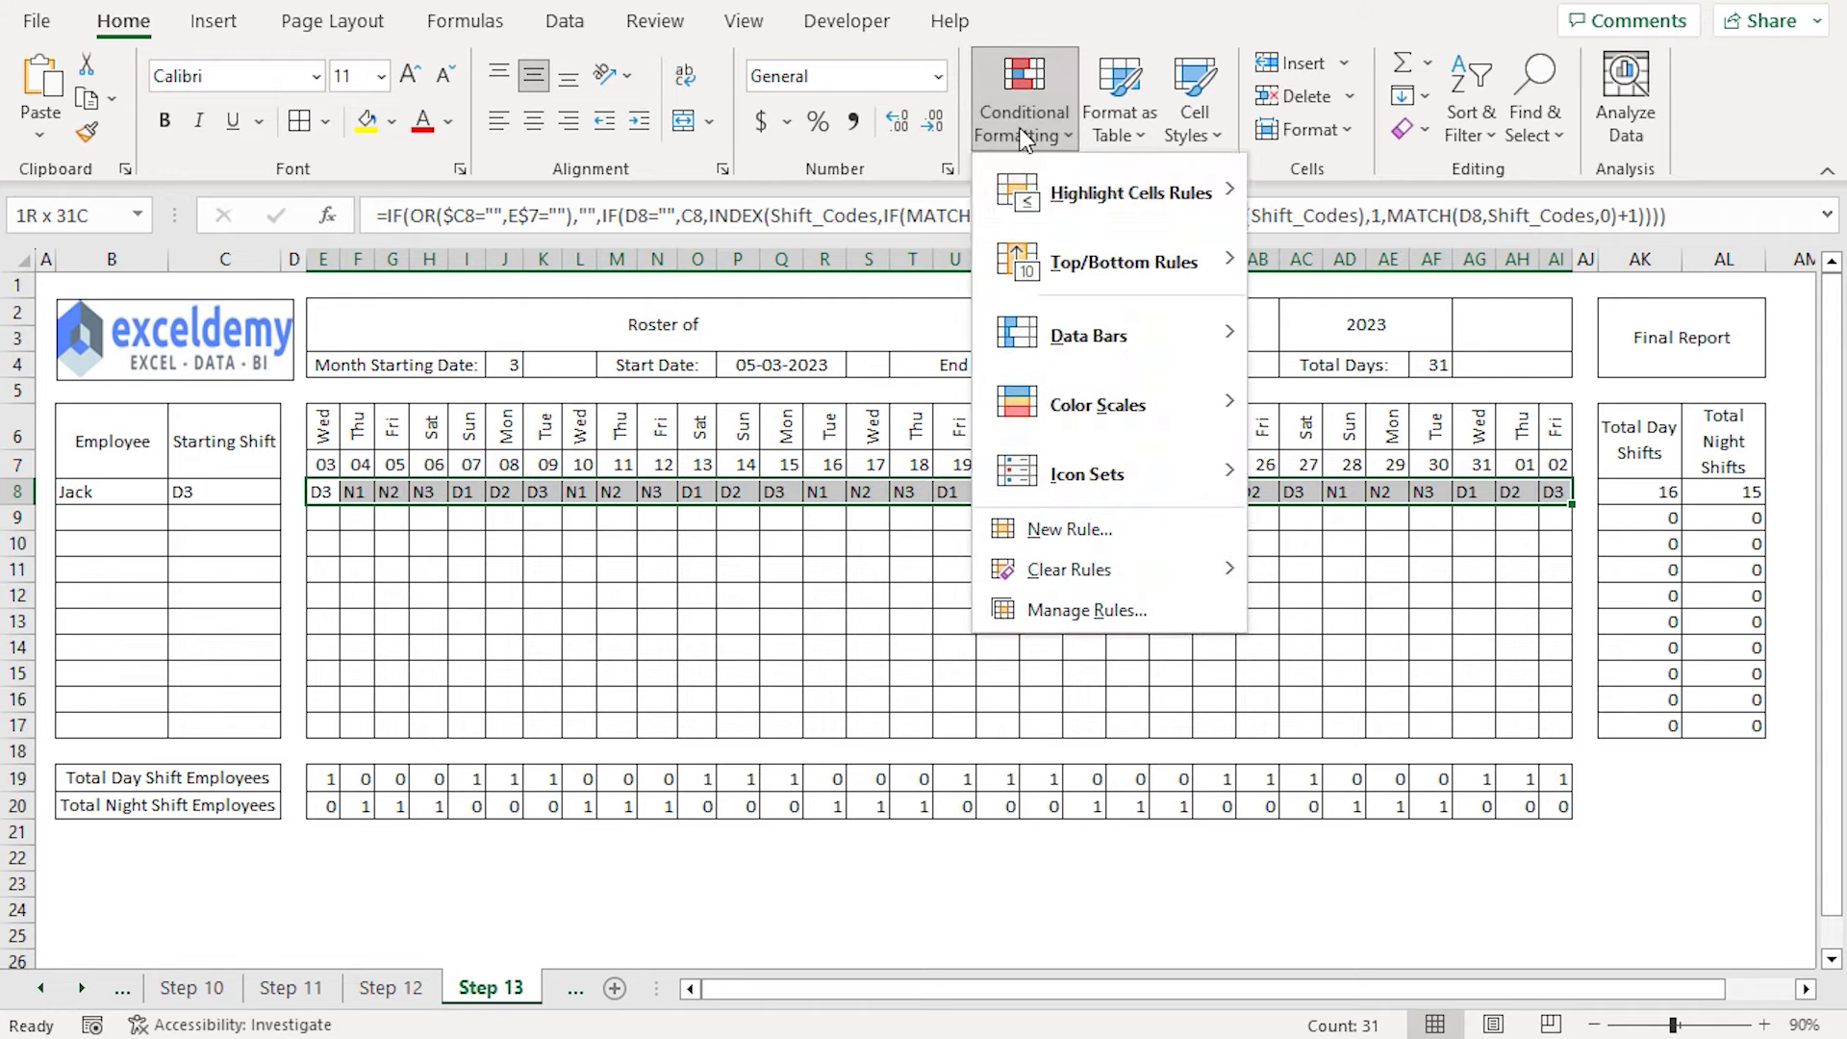
pyautogui.click(1091, 535)
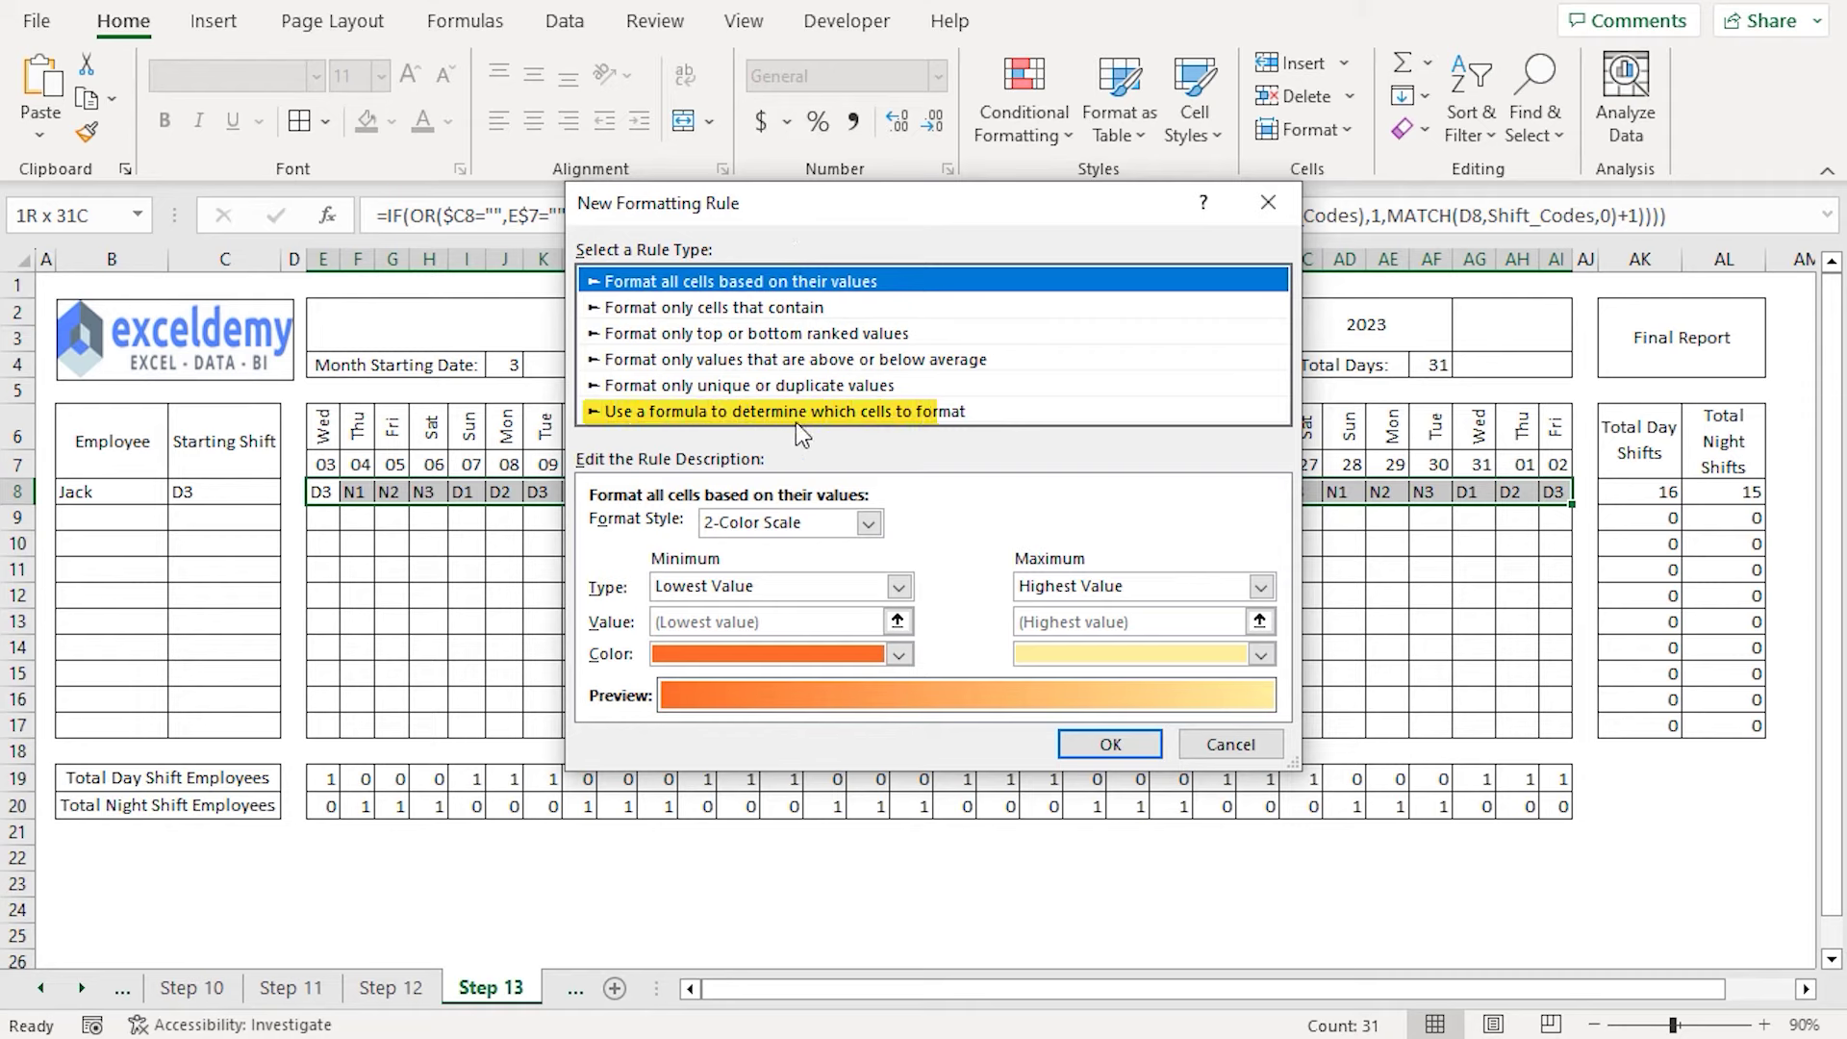
pyautogui.click(899, 418)
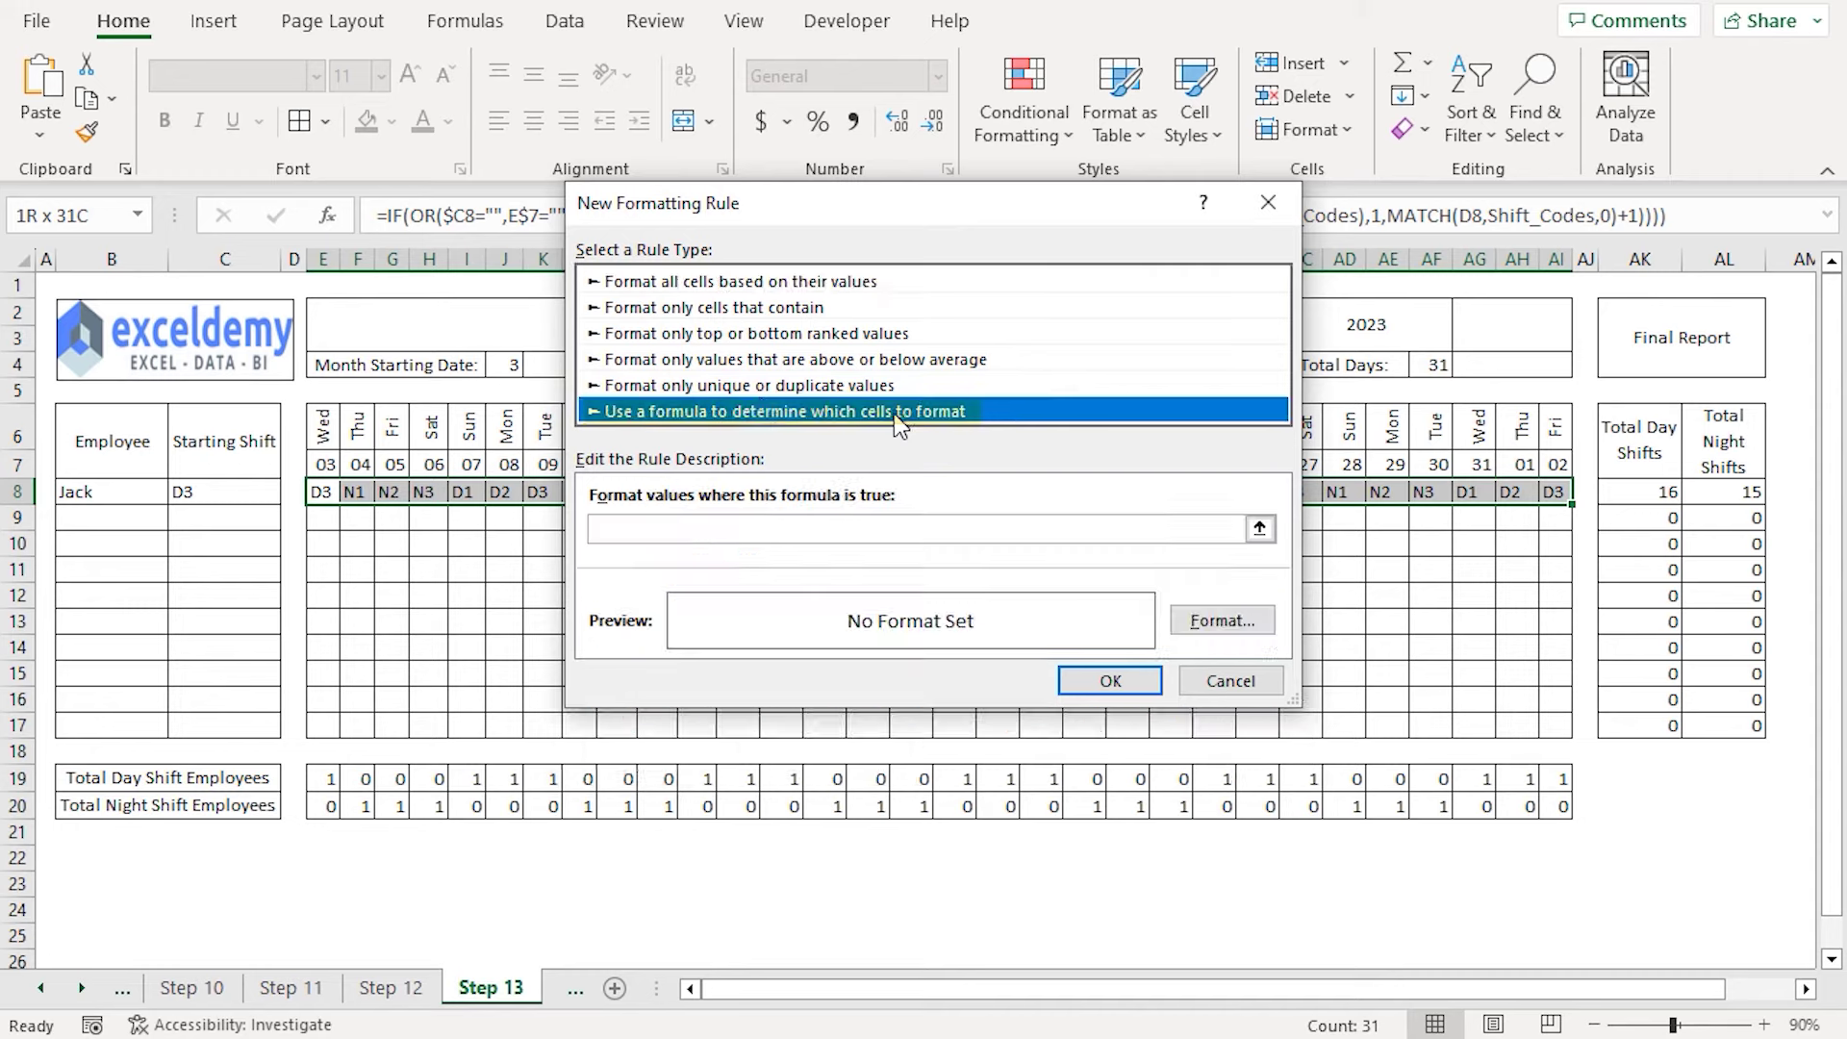
pyautogui.click(653, 531)
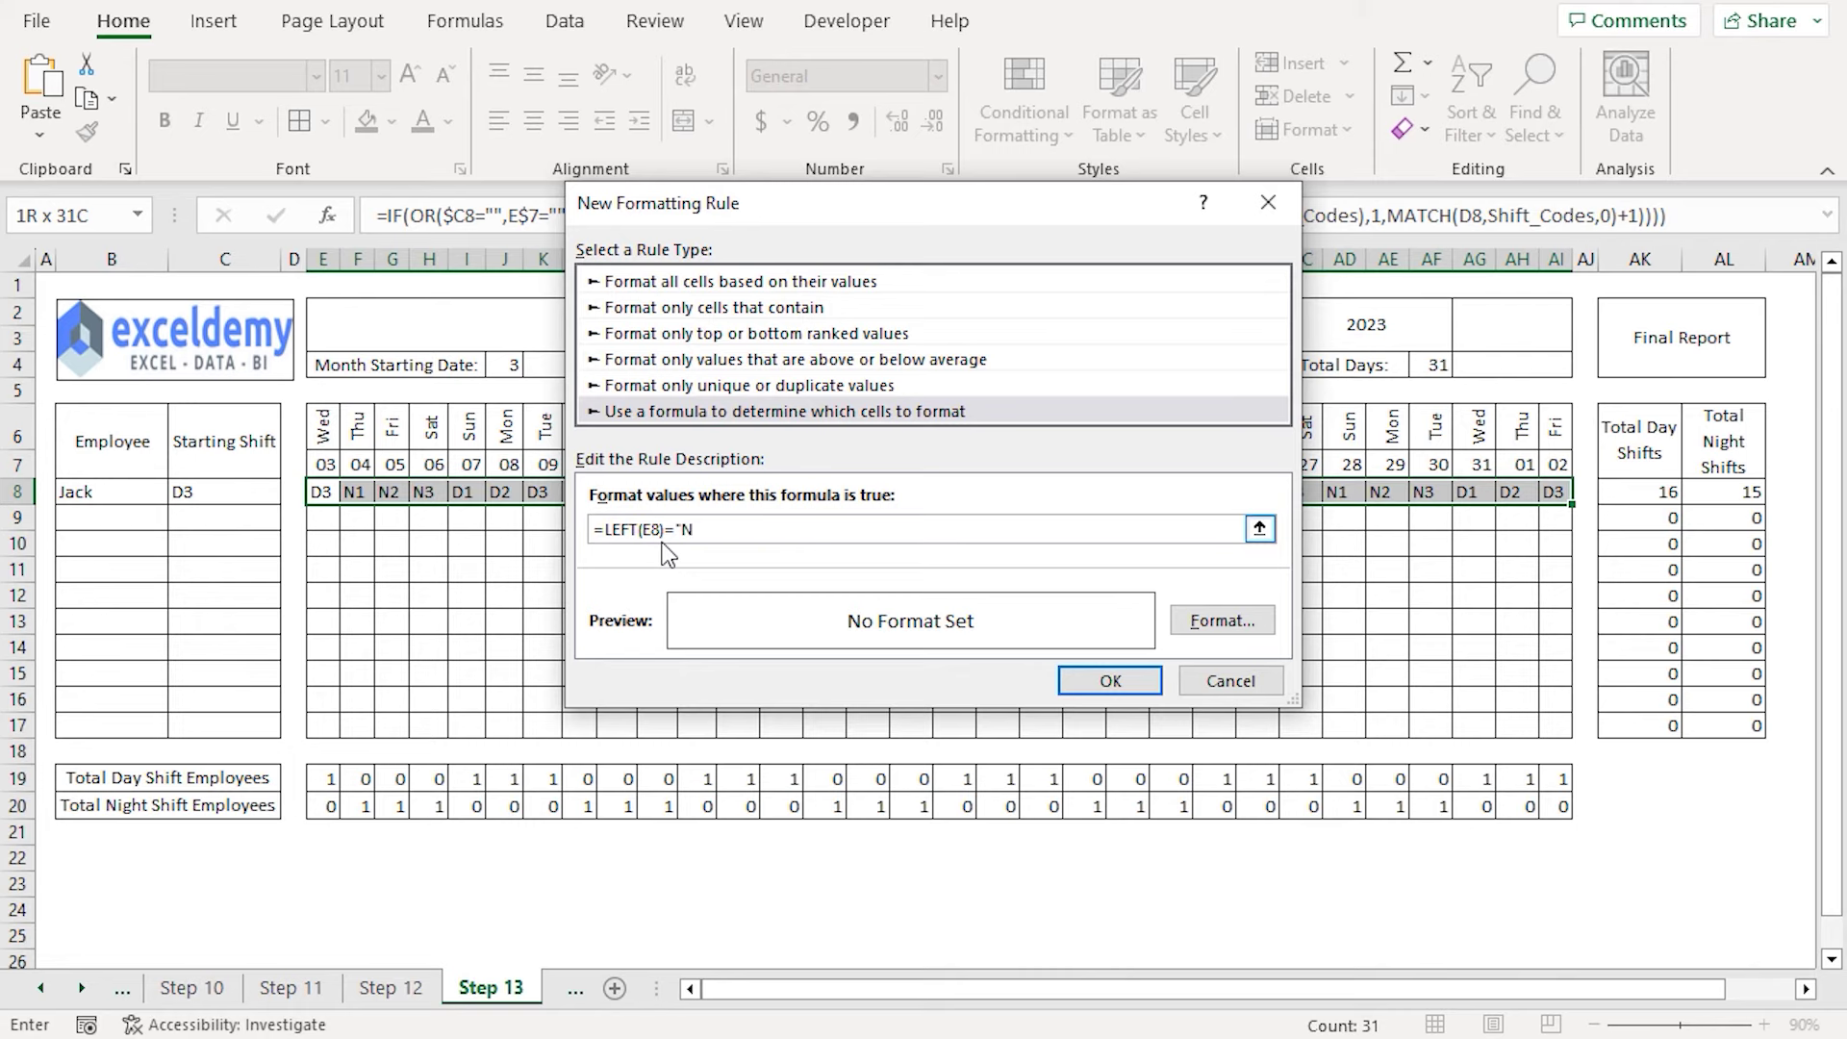
# Set a gray background fill for the night-shift rule and apply it to the first employee's shift row
pyautogui.click(1215, 620)
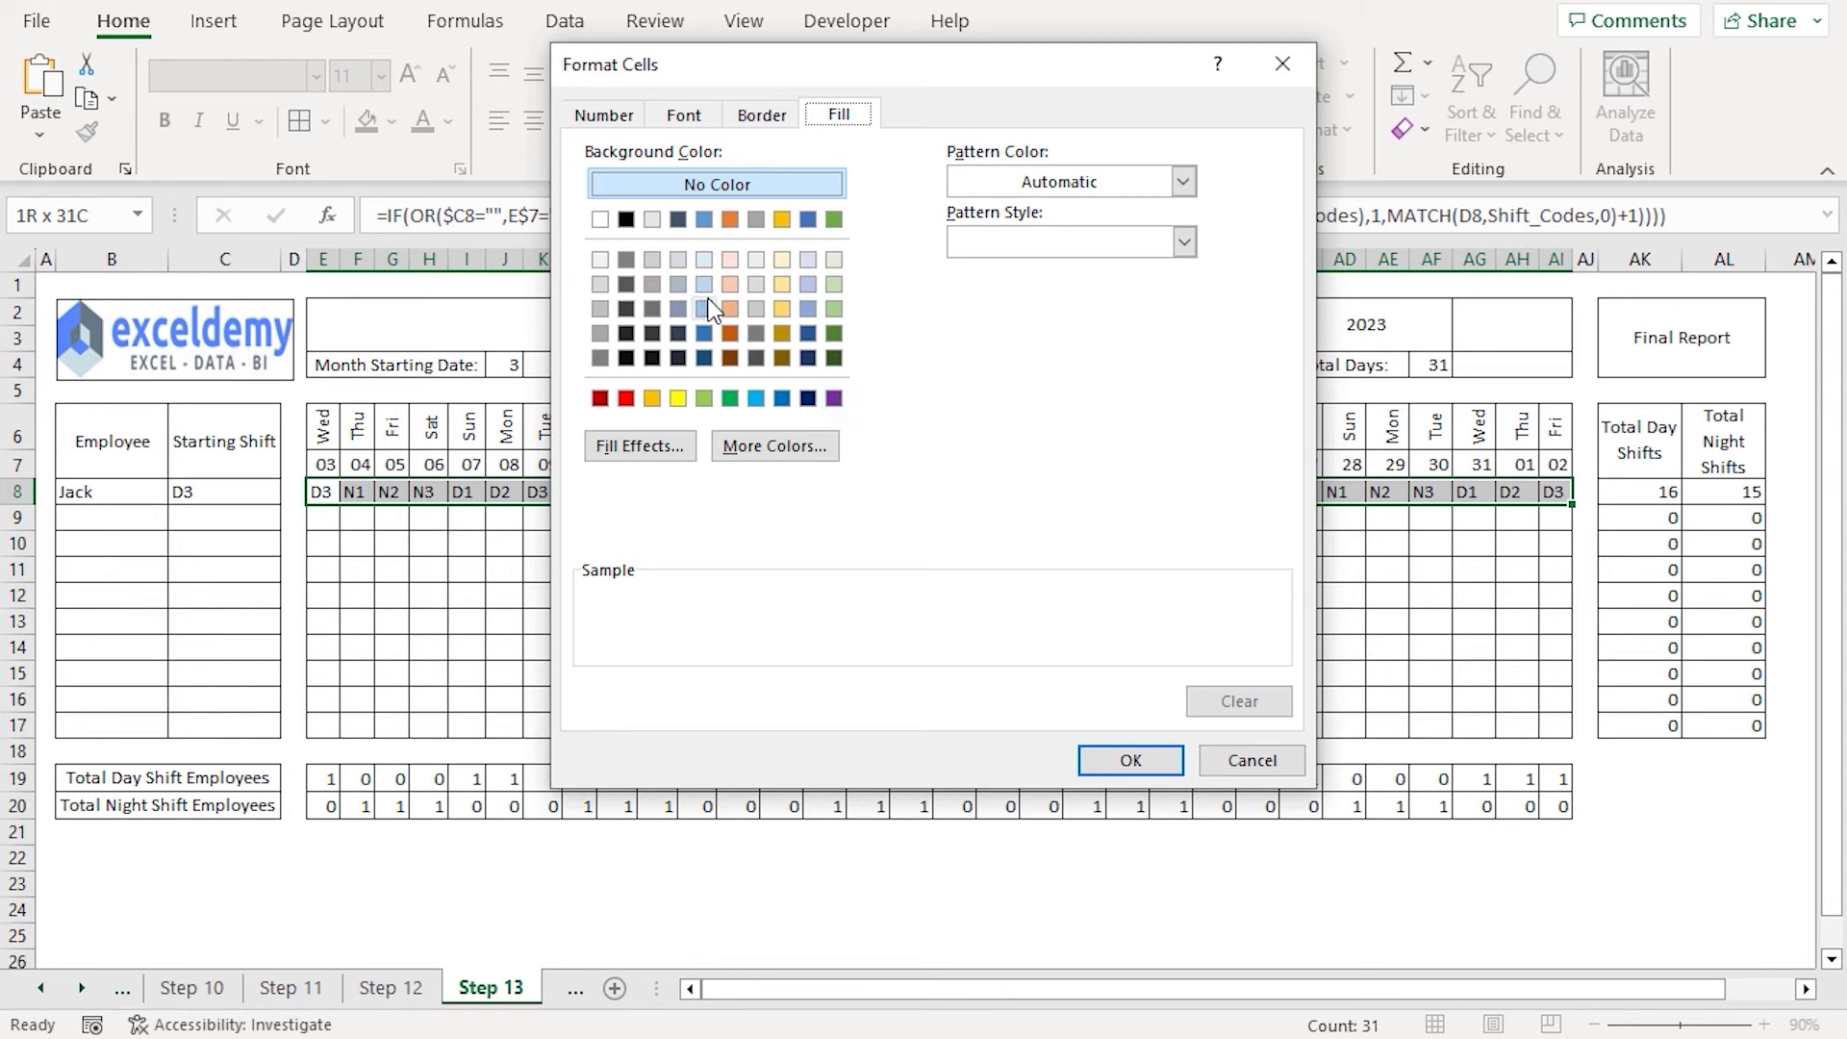
pyautogui.click(653, 285)
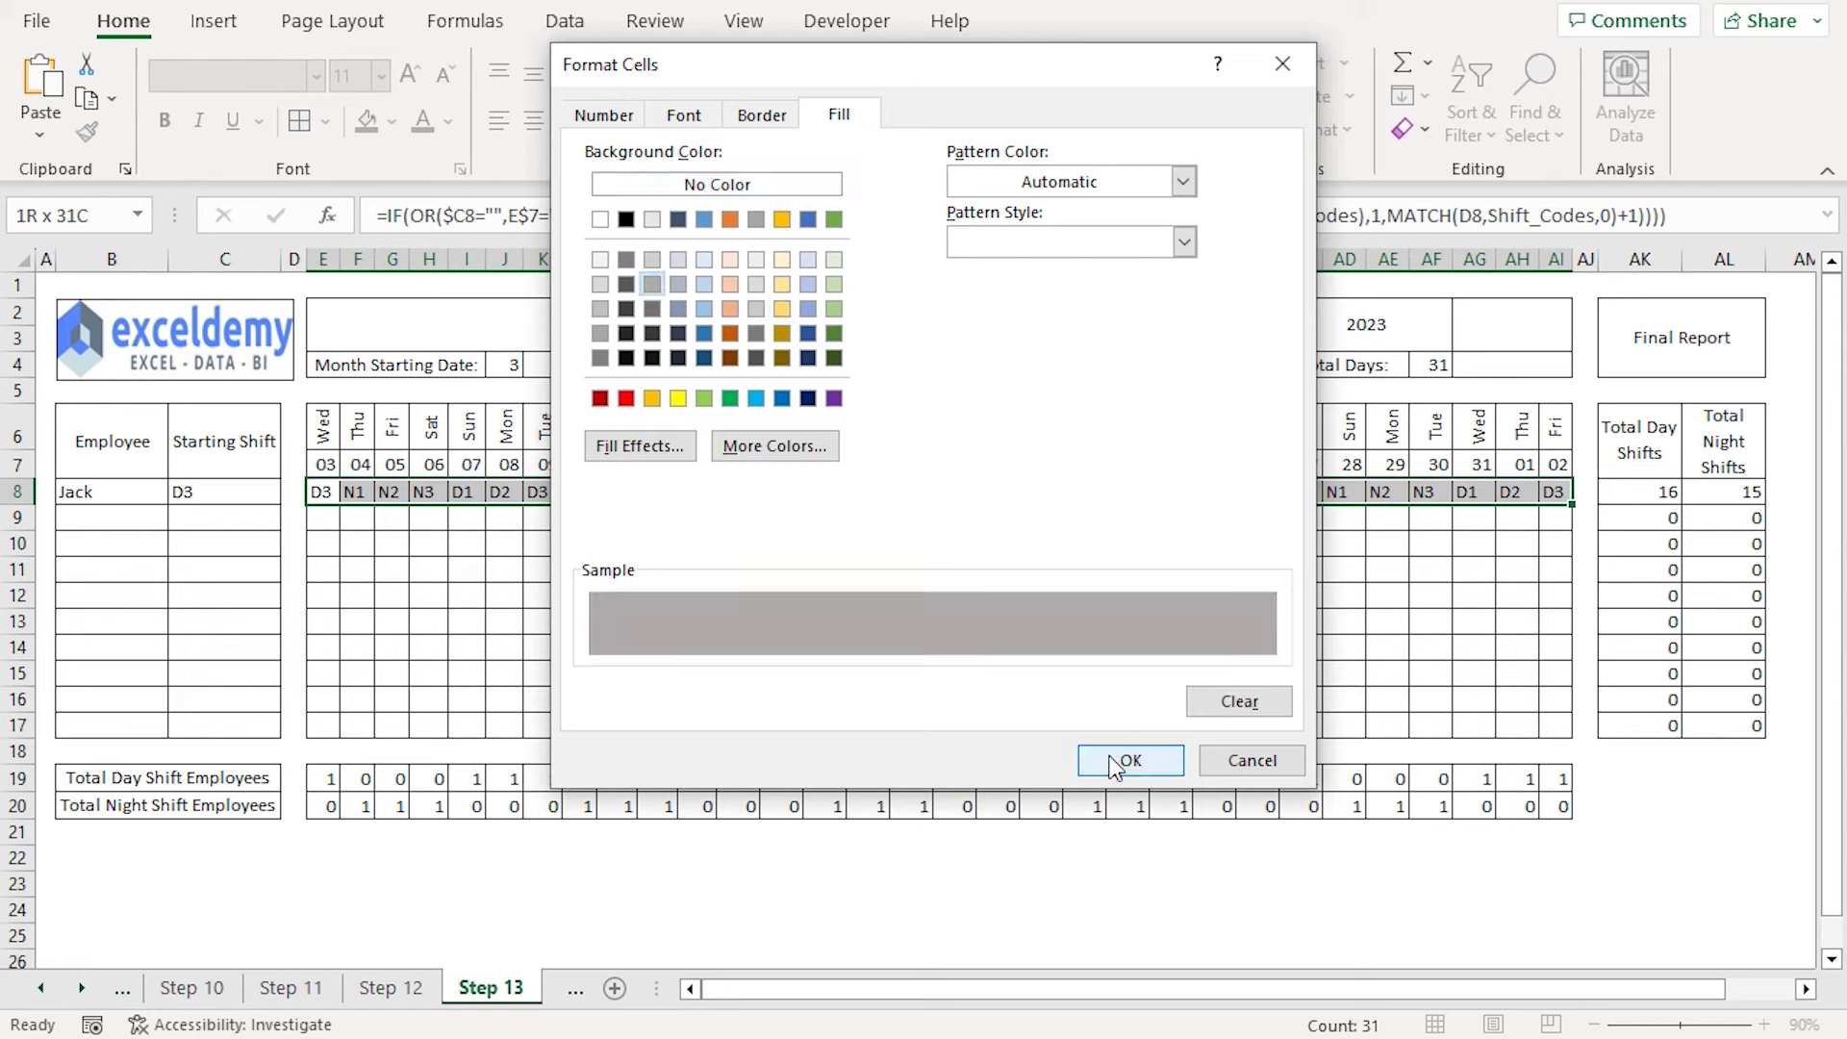
pyautogui.click(1128, 761)
pyautogui.click(1097, 683)
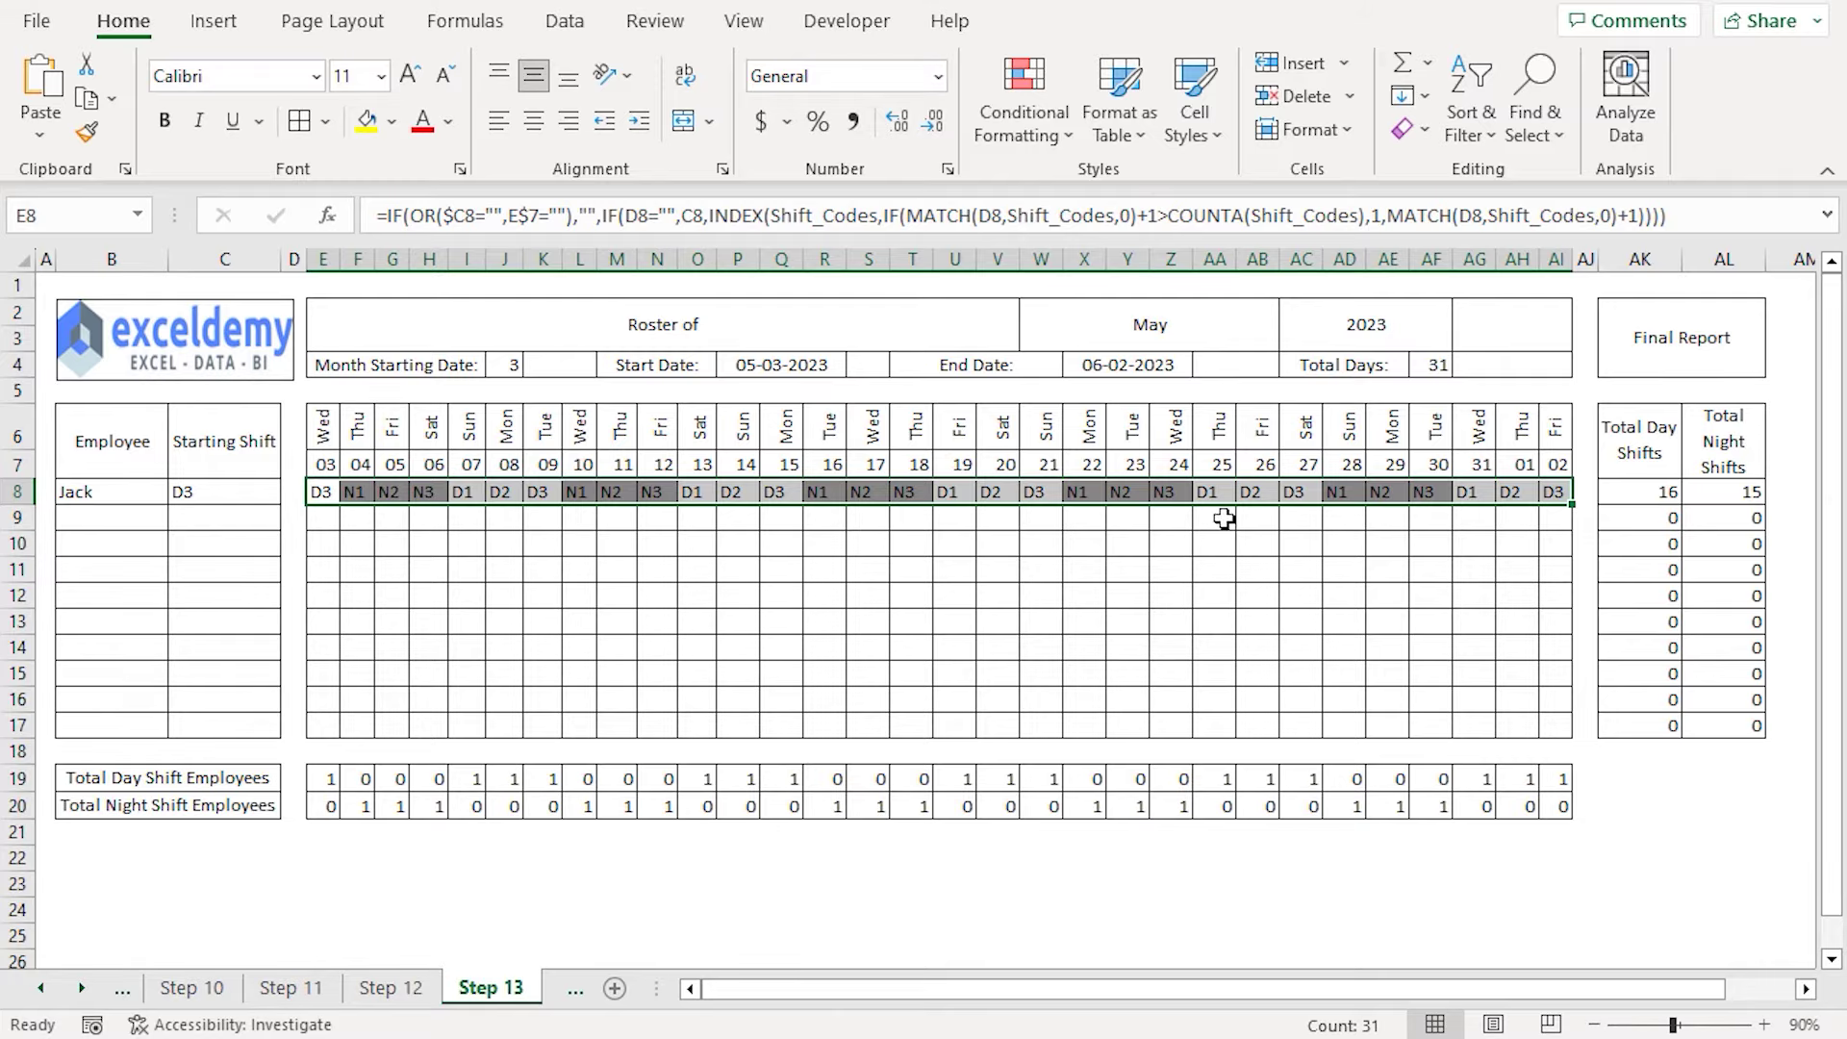
pyautogui.click(503, 569)
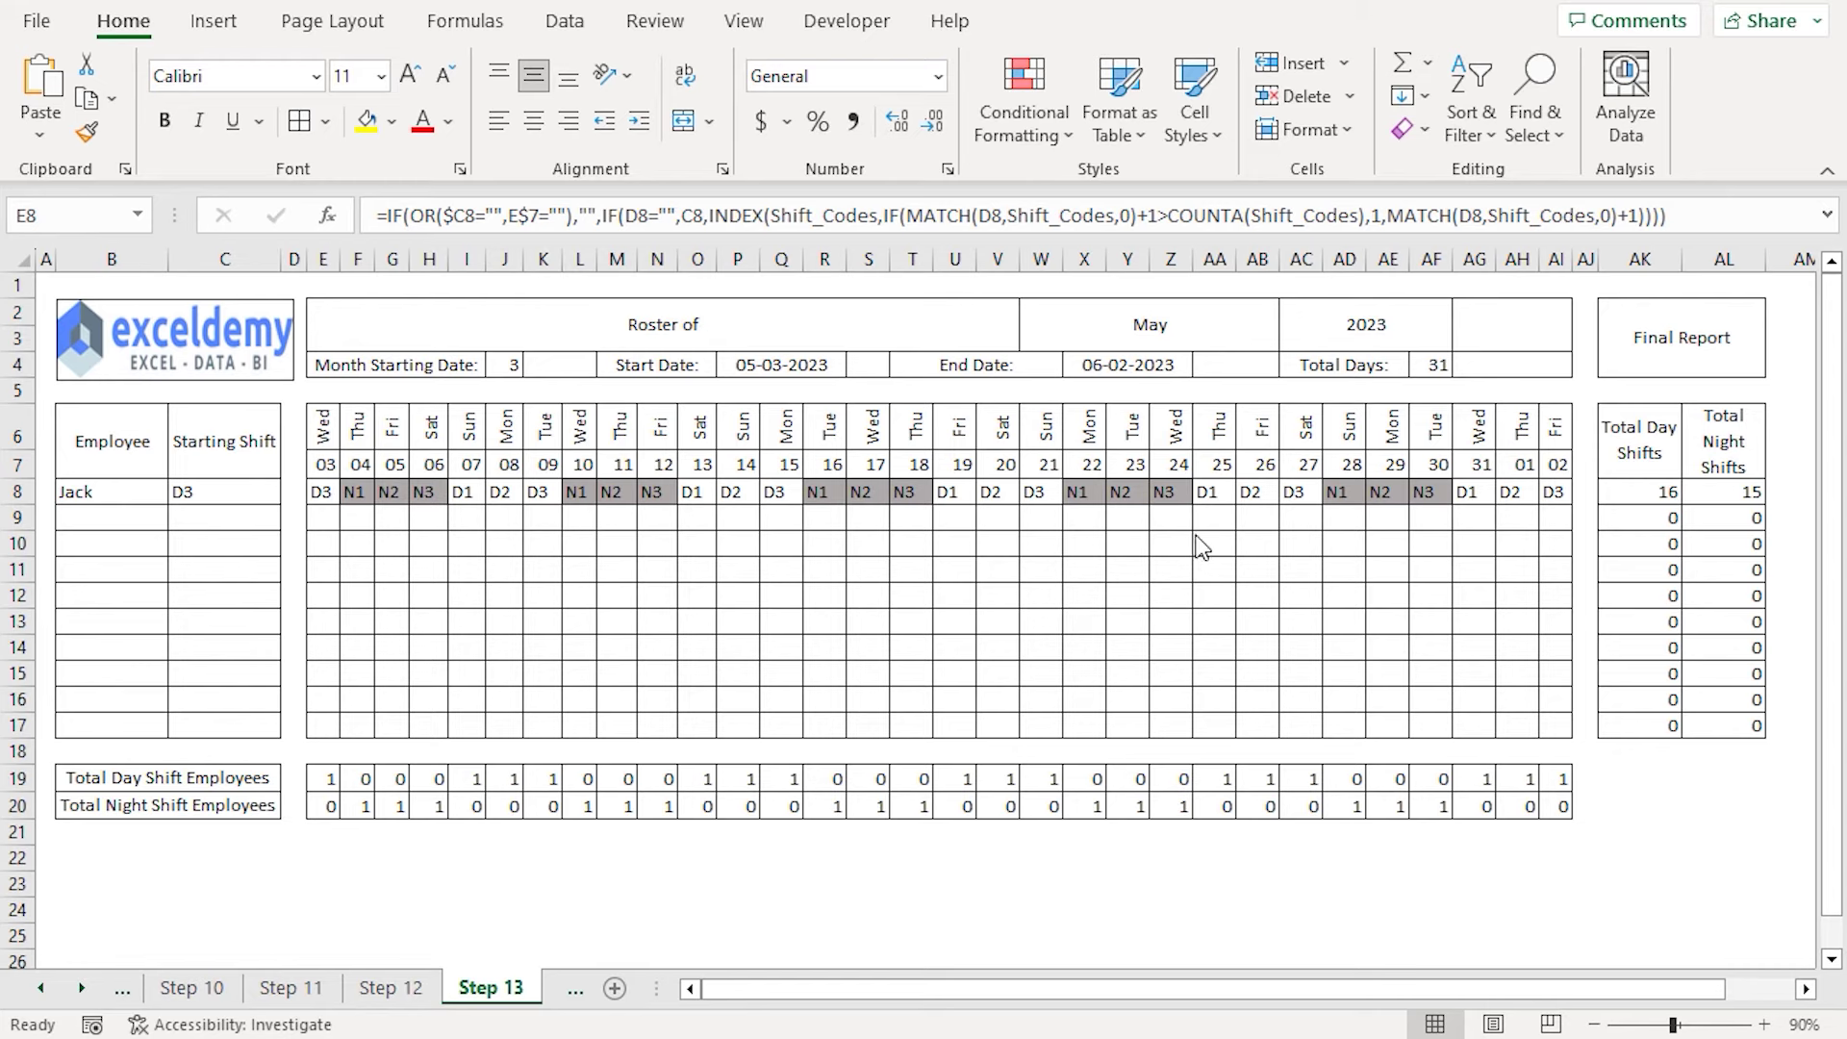
# Start a formula-based conditional formatting rule for the shift cells E8:AI8 with the formula =LEFT(E8)="D"
pyautogui.click(332, 489)
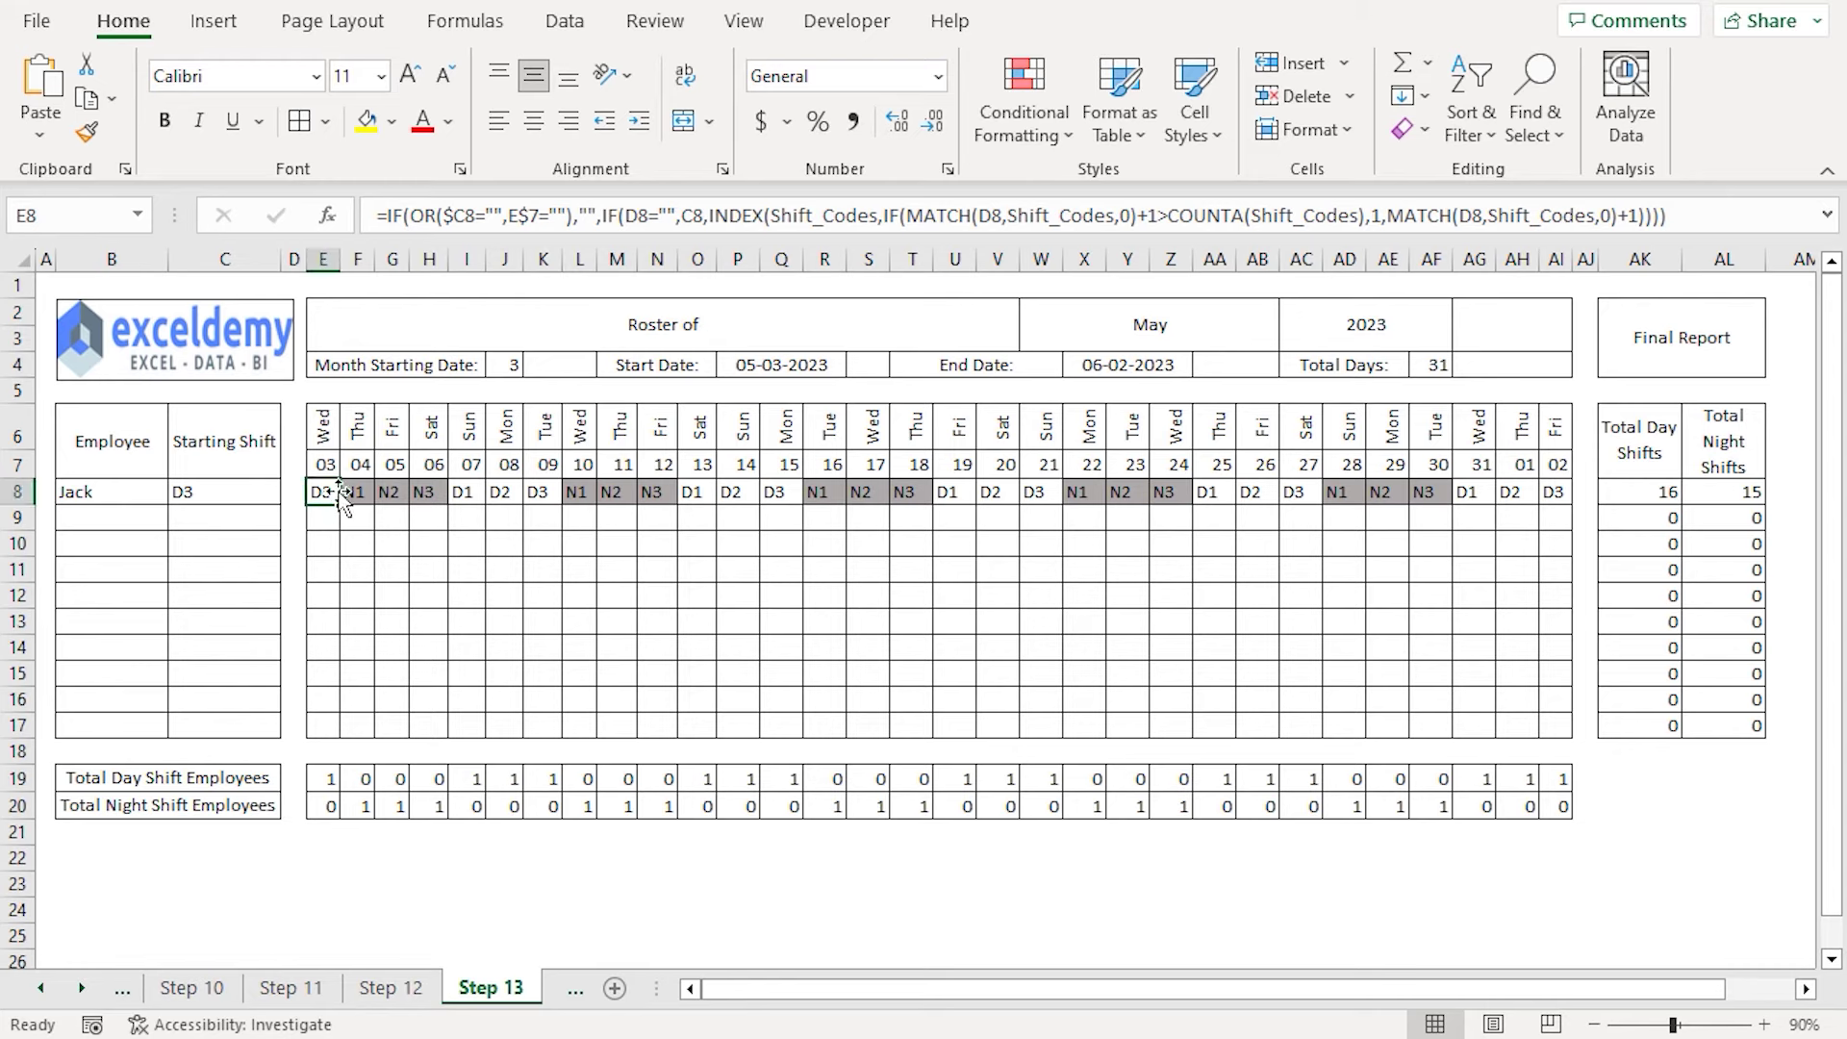
pyautogui.keyDown('shift'); pyautogui.click(1553, 491); pyautogui.keyUp('shift')
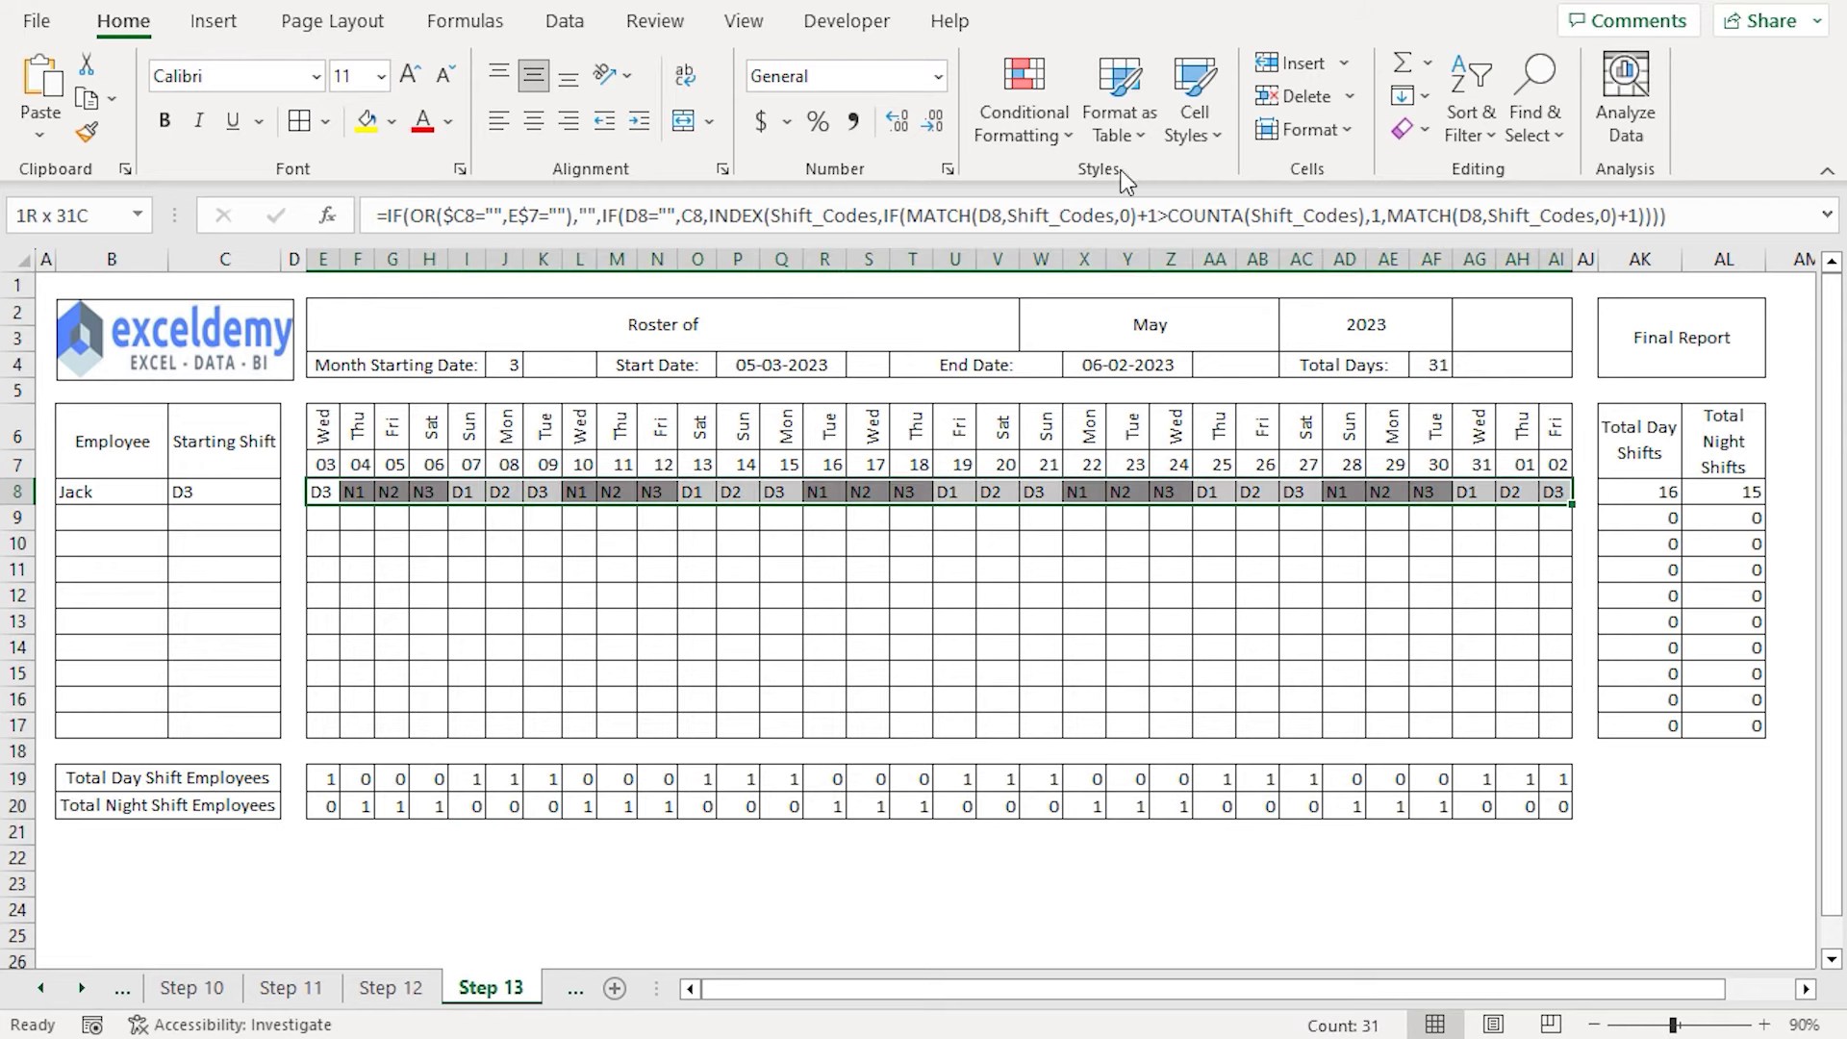
pyautogui.click(1058, 124)
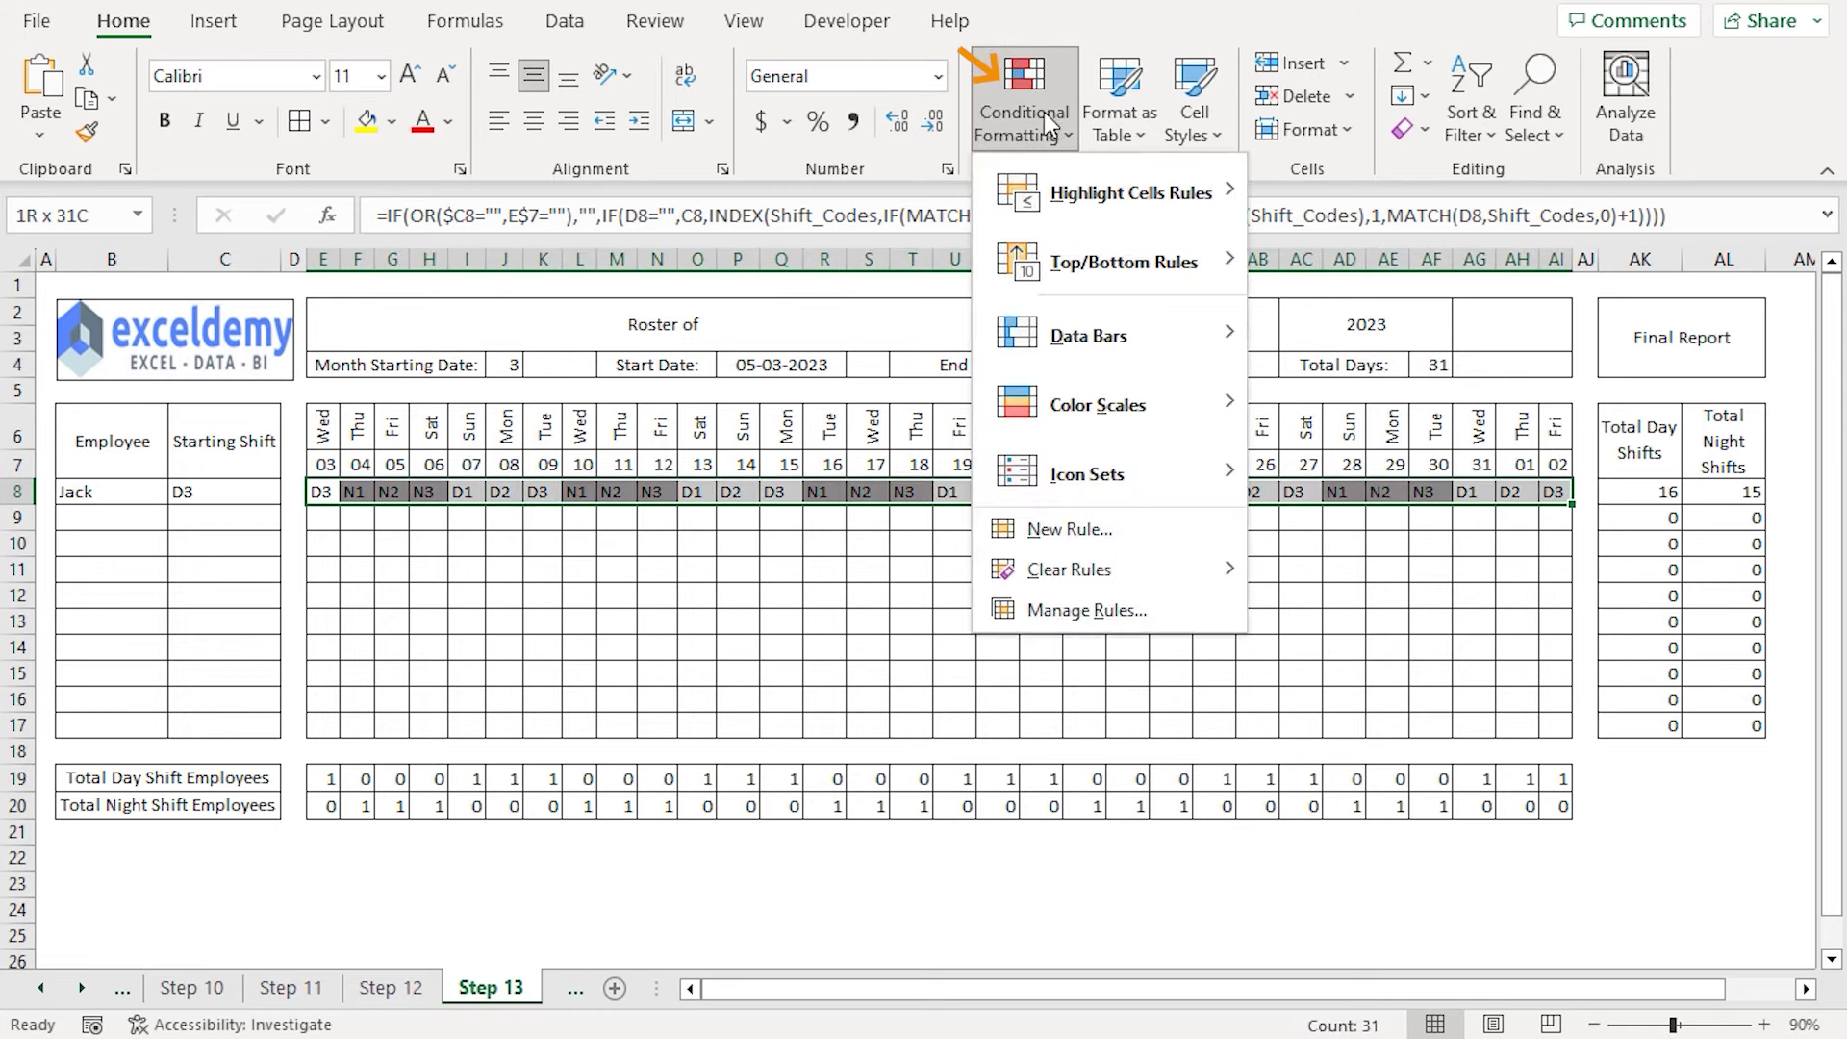
pyautogui.click(1070, 528)
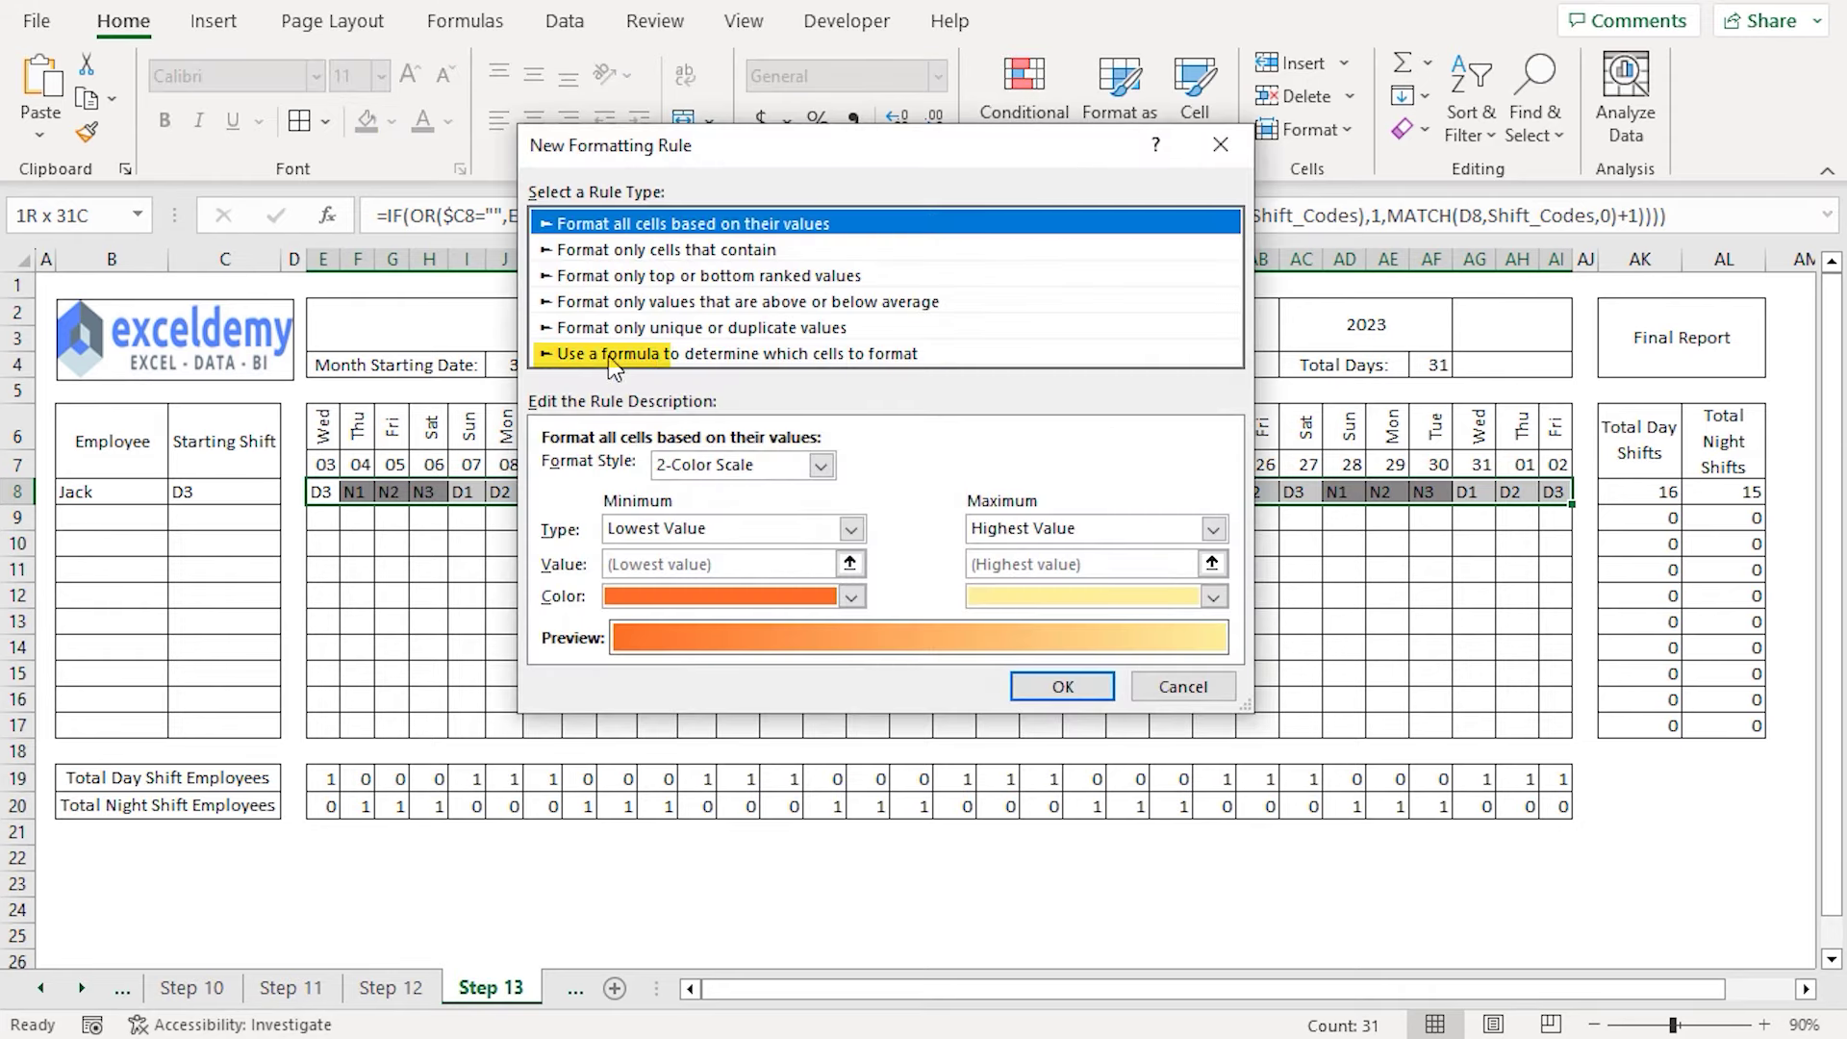
pyautogui.moveTo(791, 166); pyautogui.dragTo(745, 237)
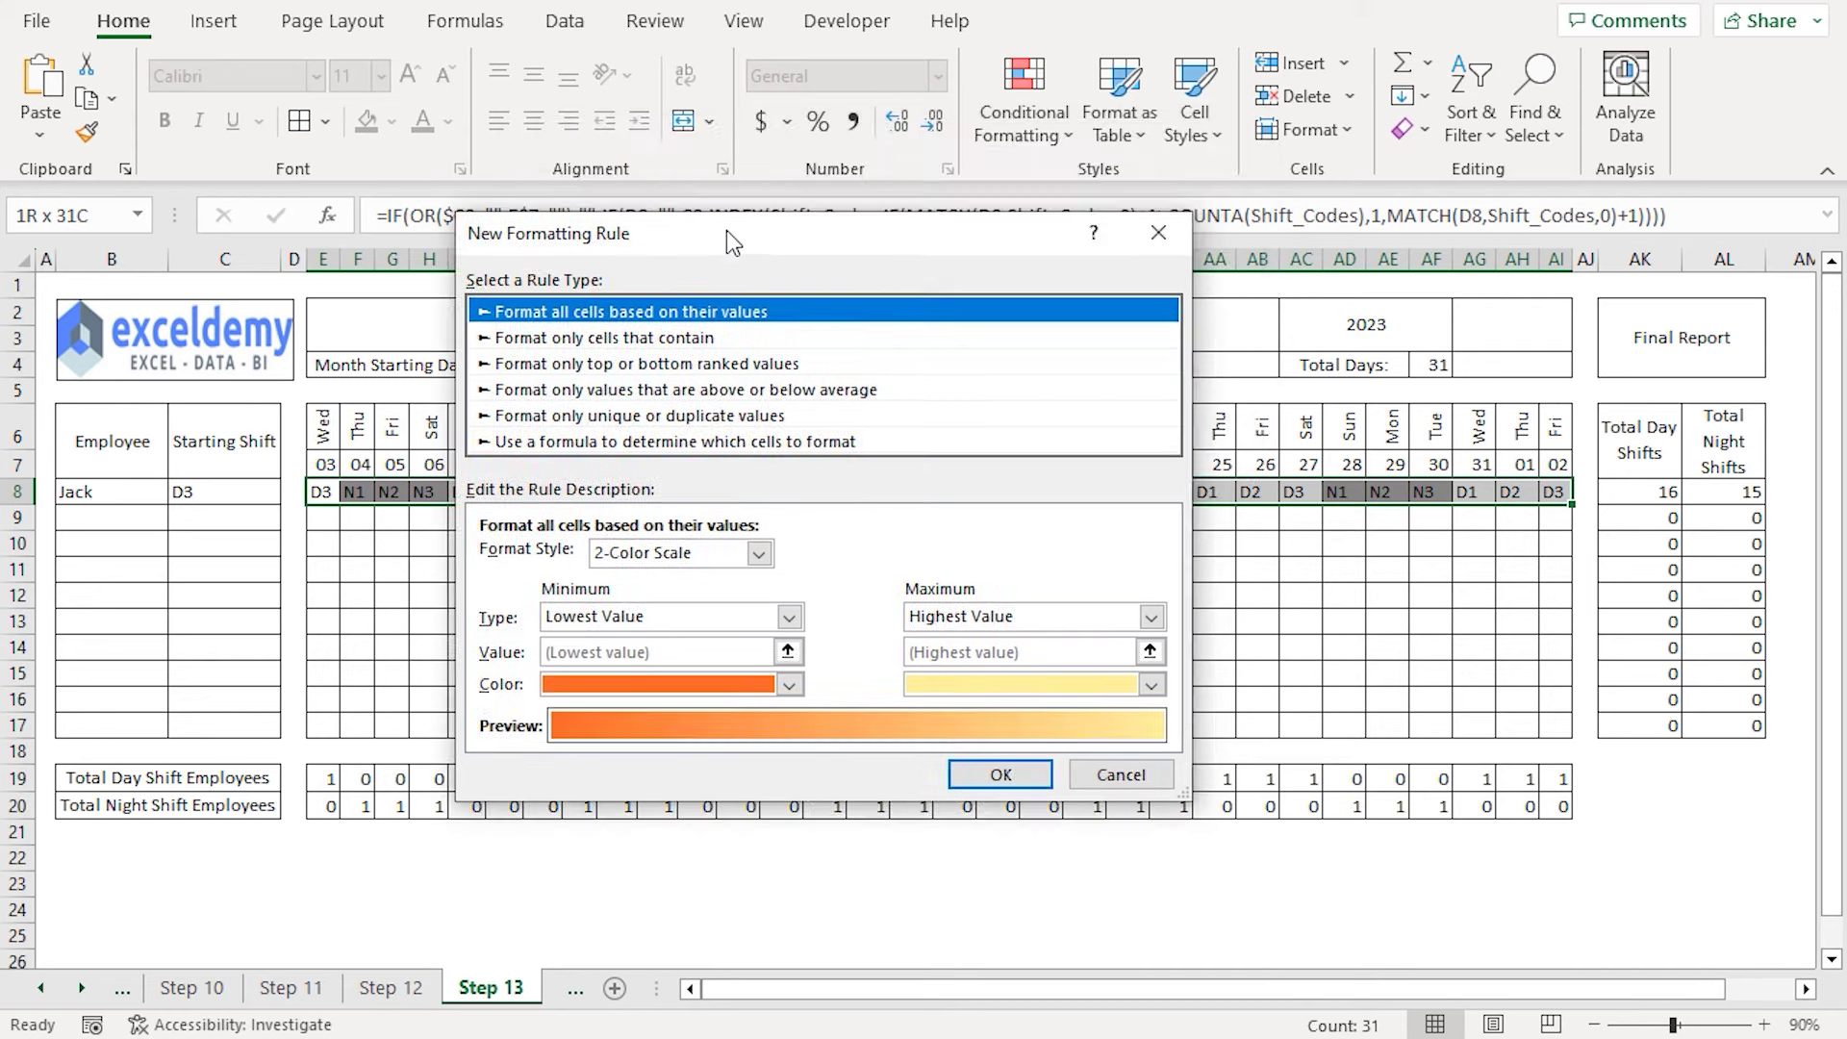
pyautogui.click(655, 430)
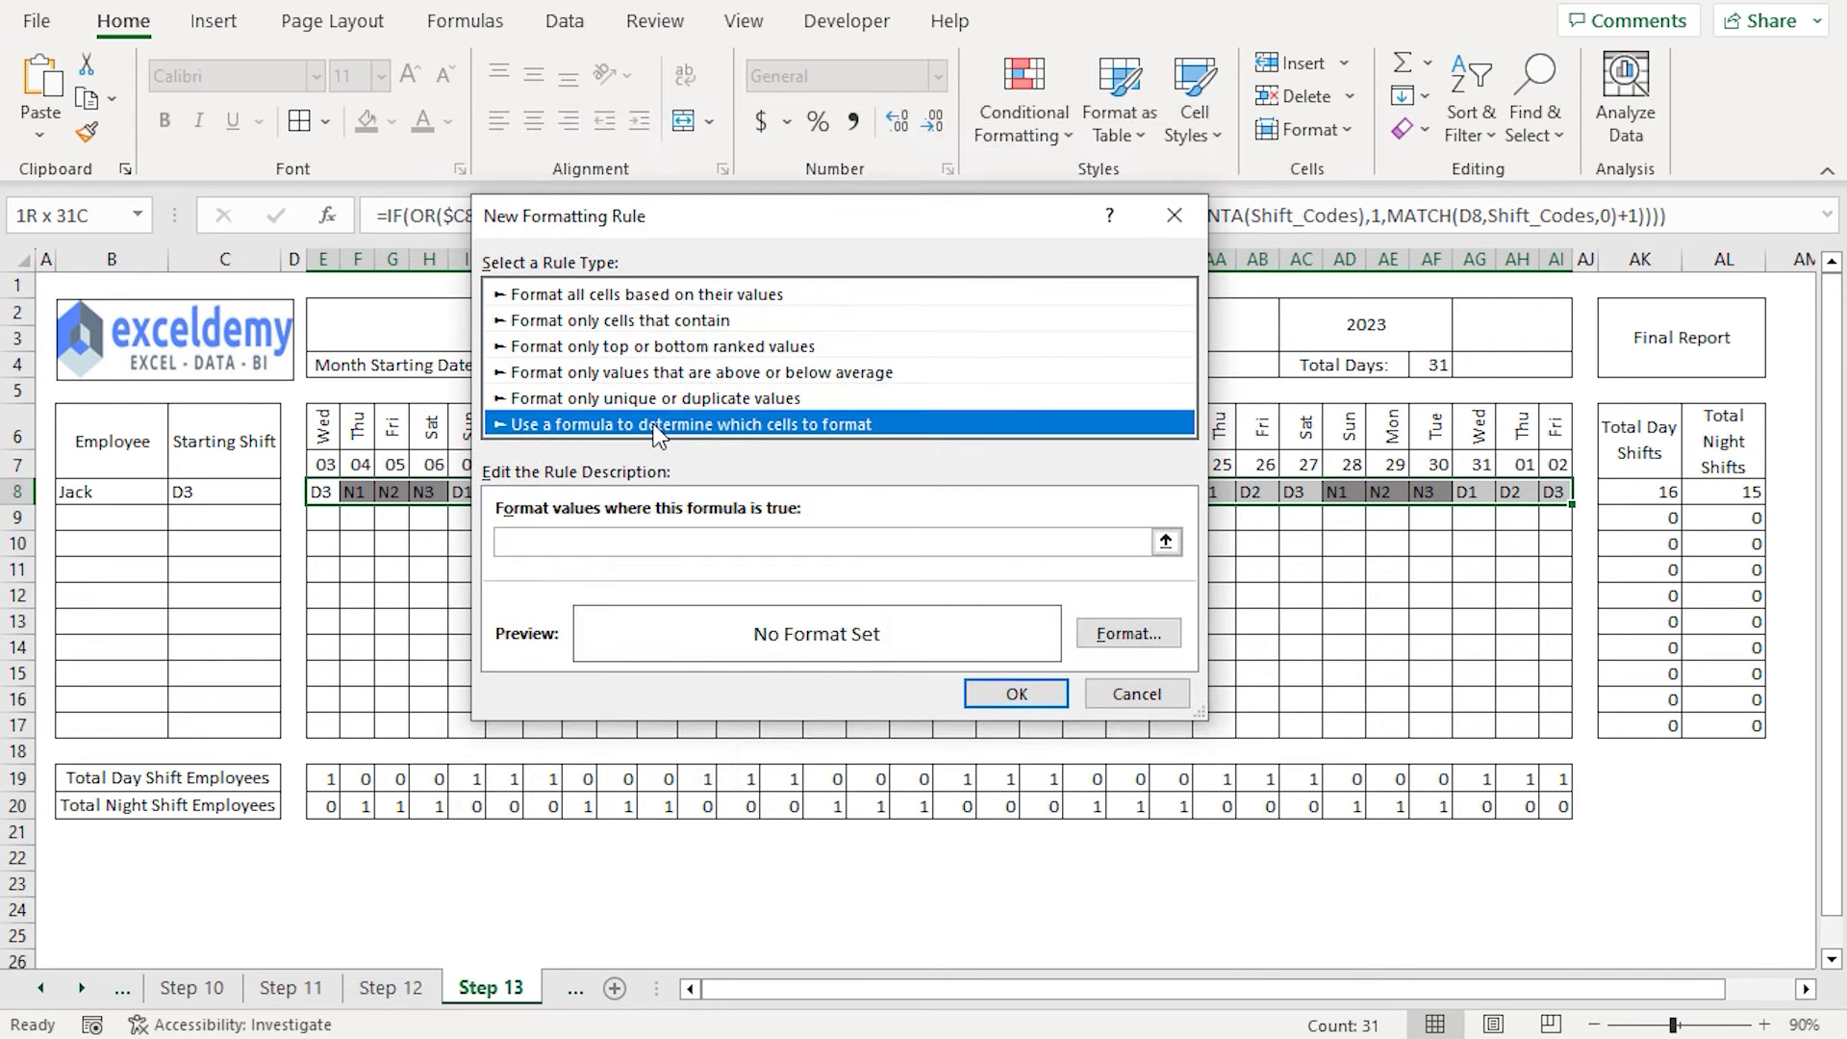
pyautogui.click(600, 543)
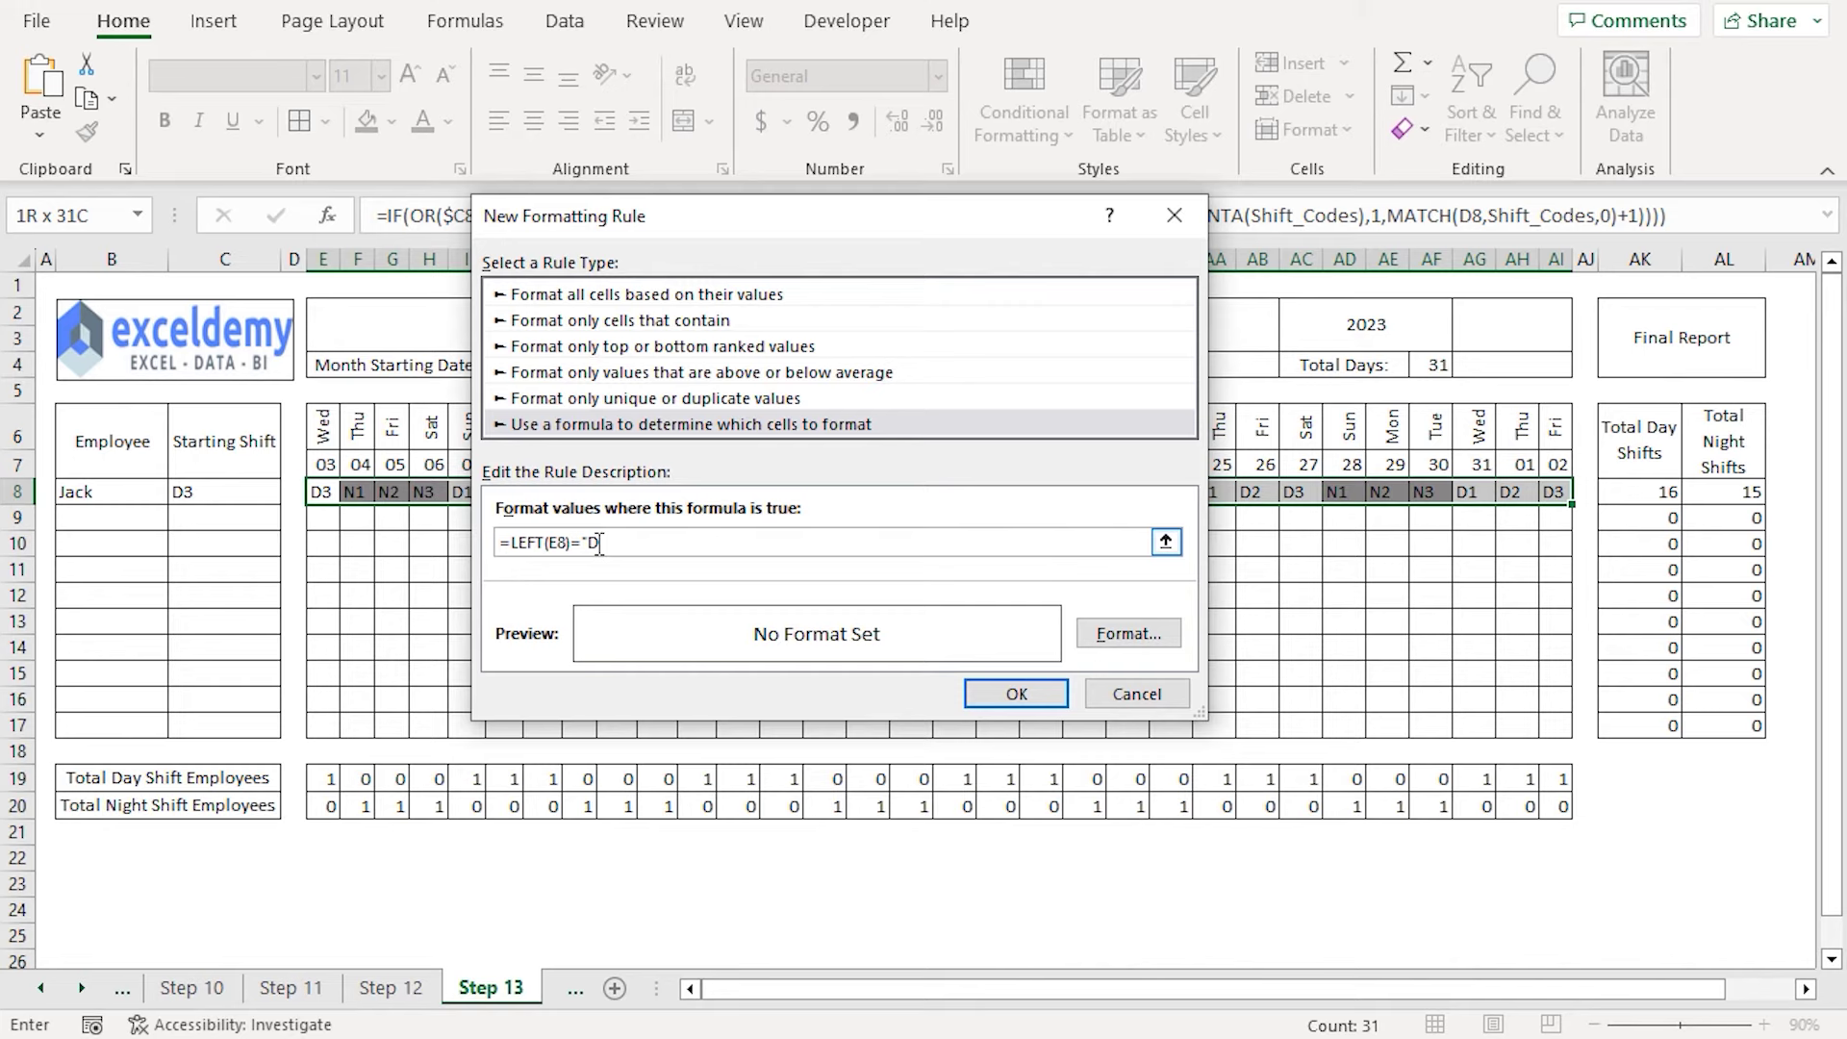
pyautogui.write('"')
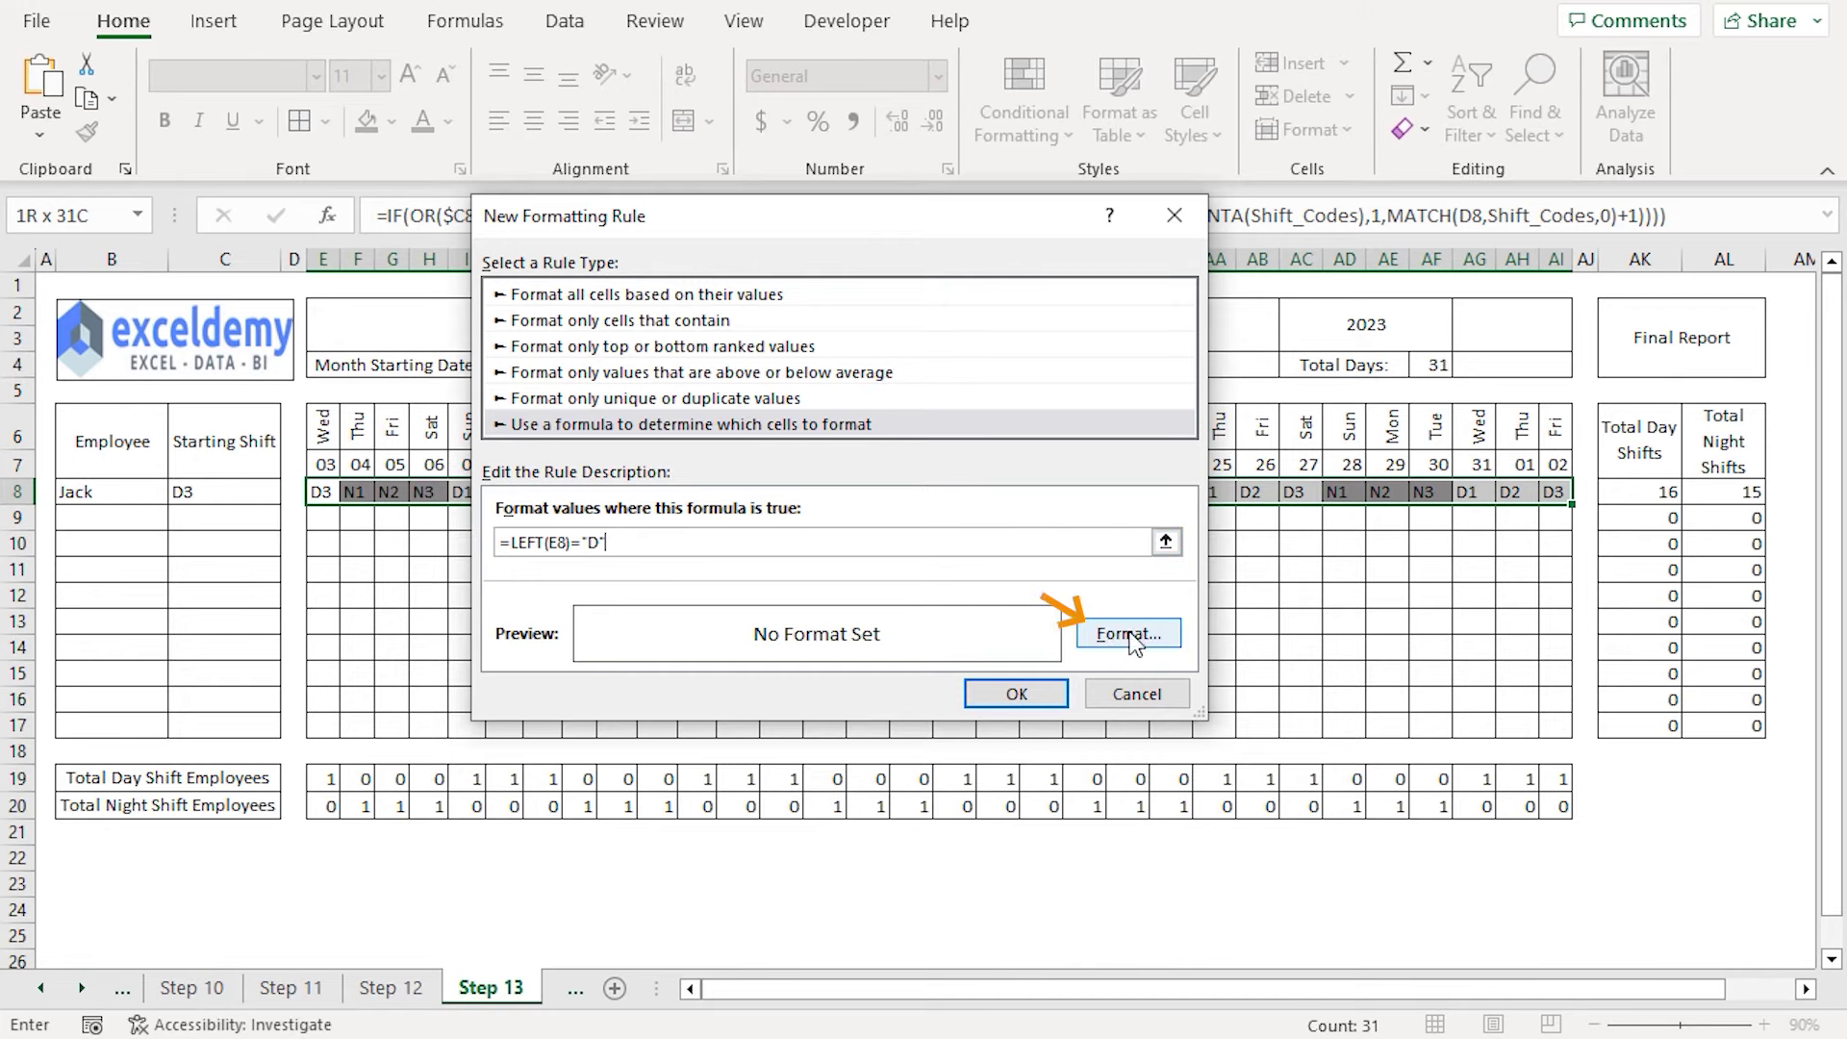
# Give the day-shift rule a custom green background fill with hex #42EA86 and apply it to the row
pyautogui.click(1130, 635)
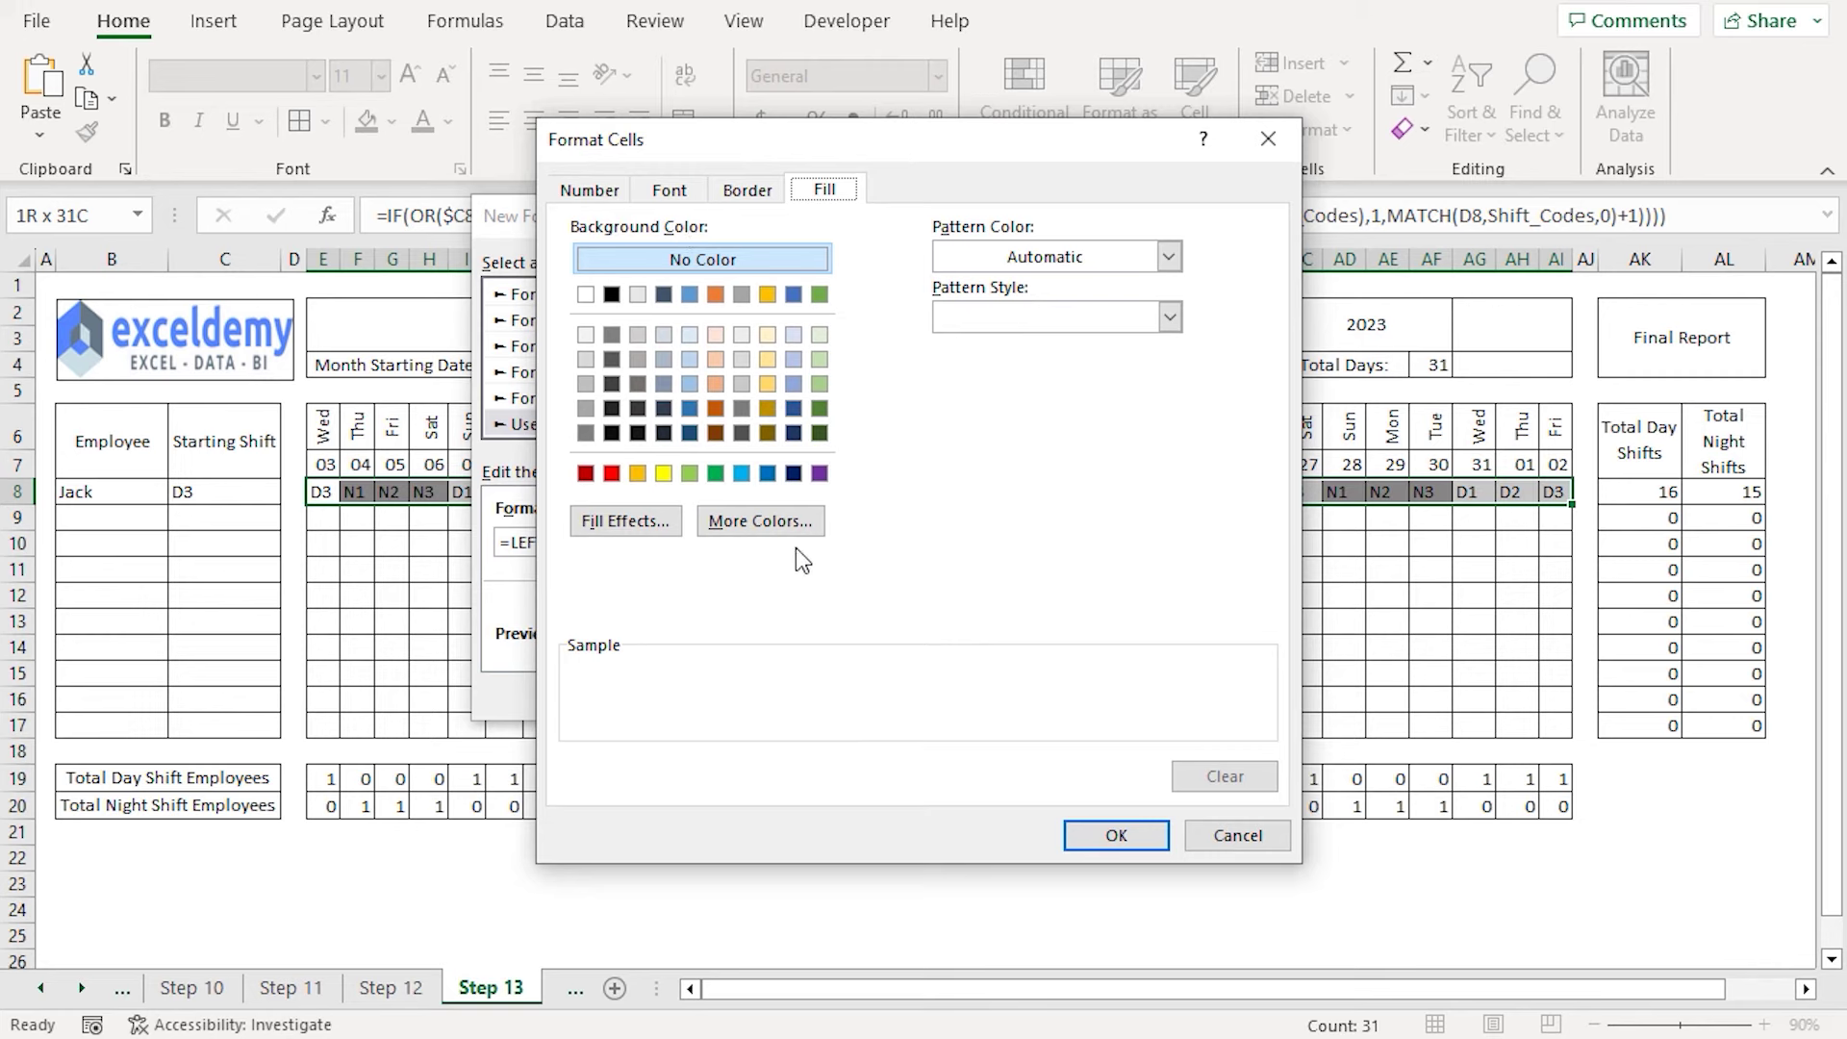
pyautogui.click(760, 521)
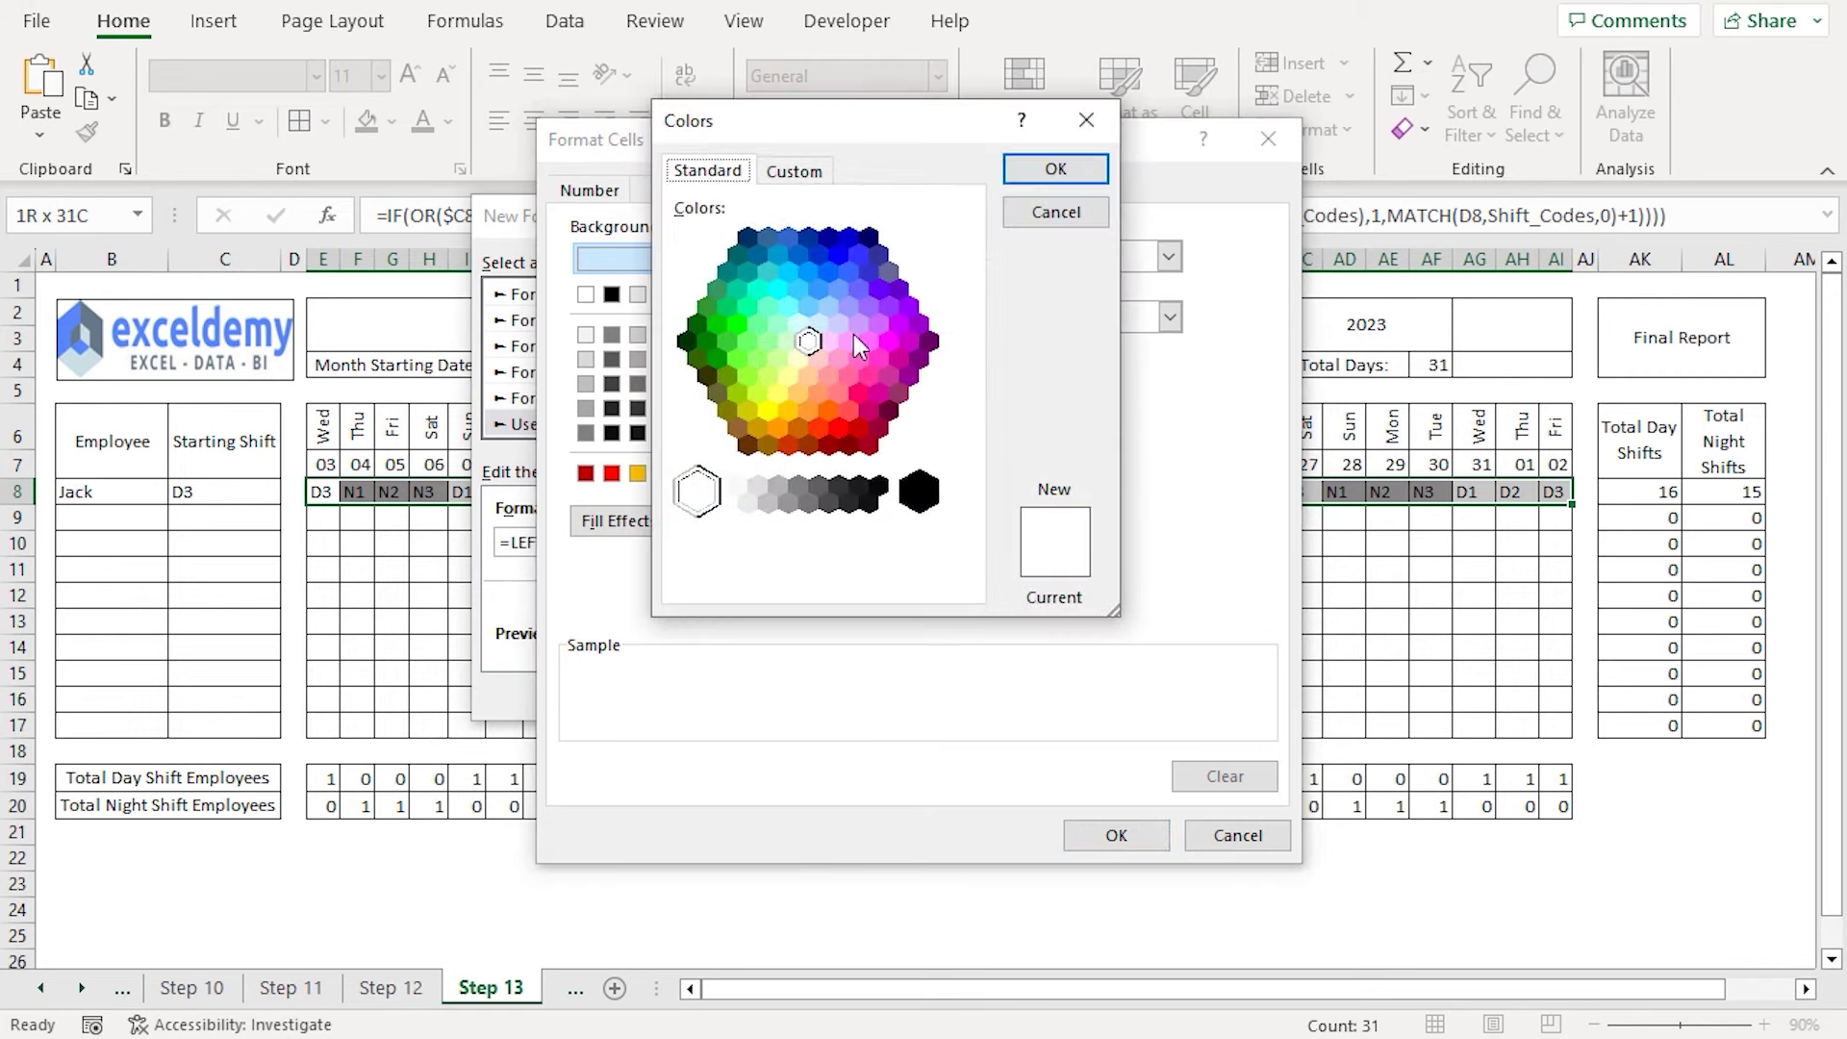
pyautogui.moveTo(805, 123); pyautogui.dragTo(841, 223)
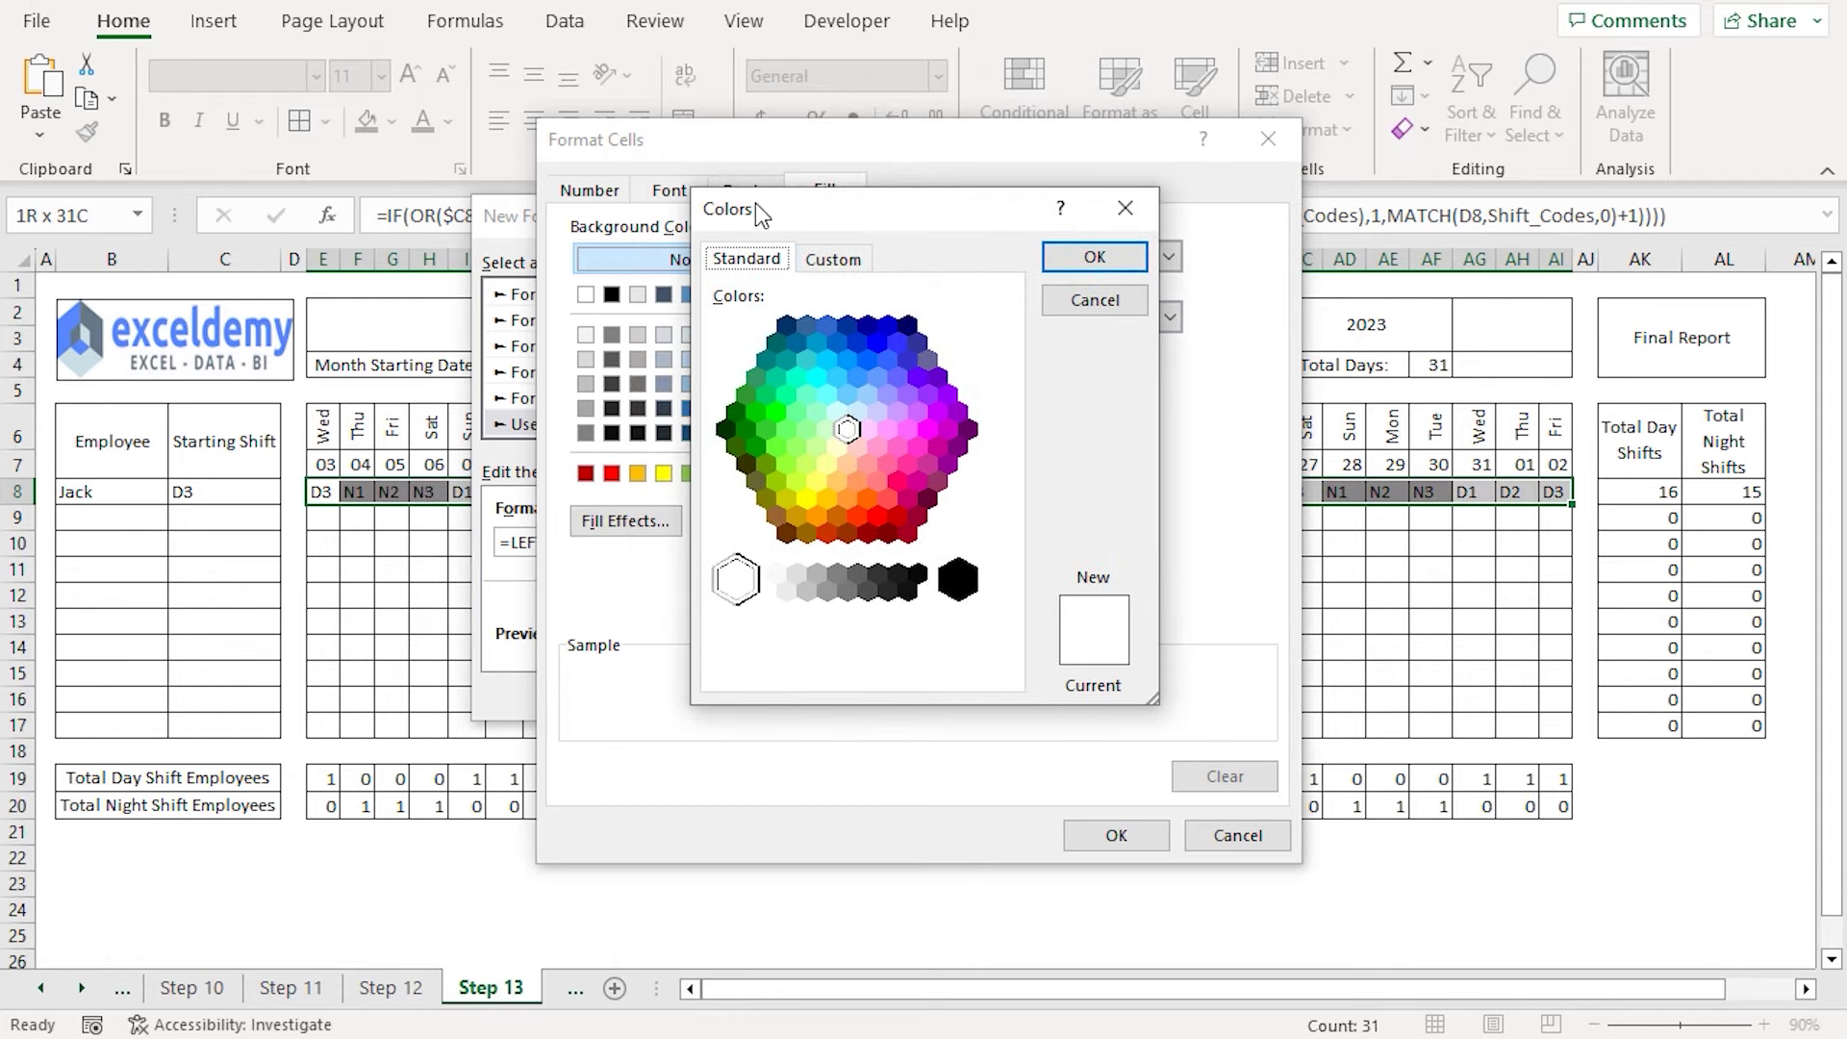
pyautogui.click(840, 266)
pyautogui.moveTo(894, 672); pyautogui.dragTo(849, 673)
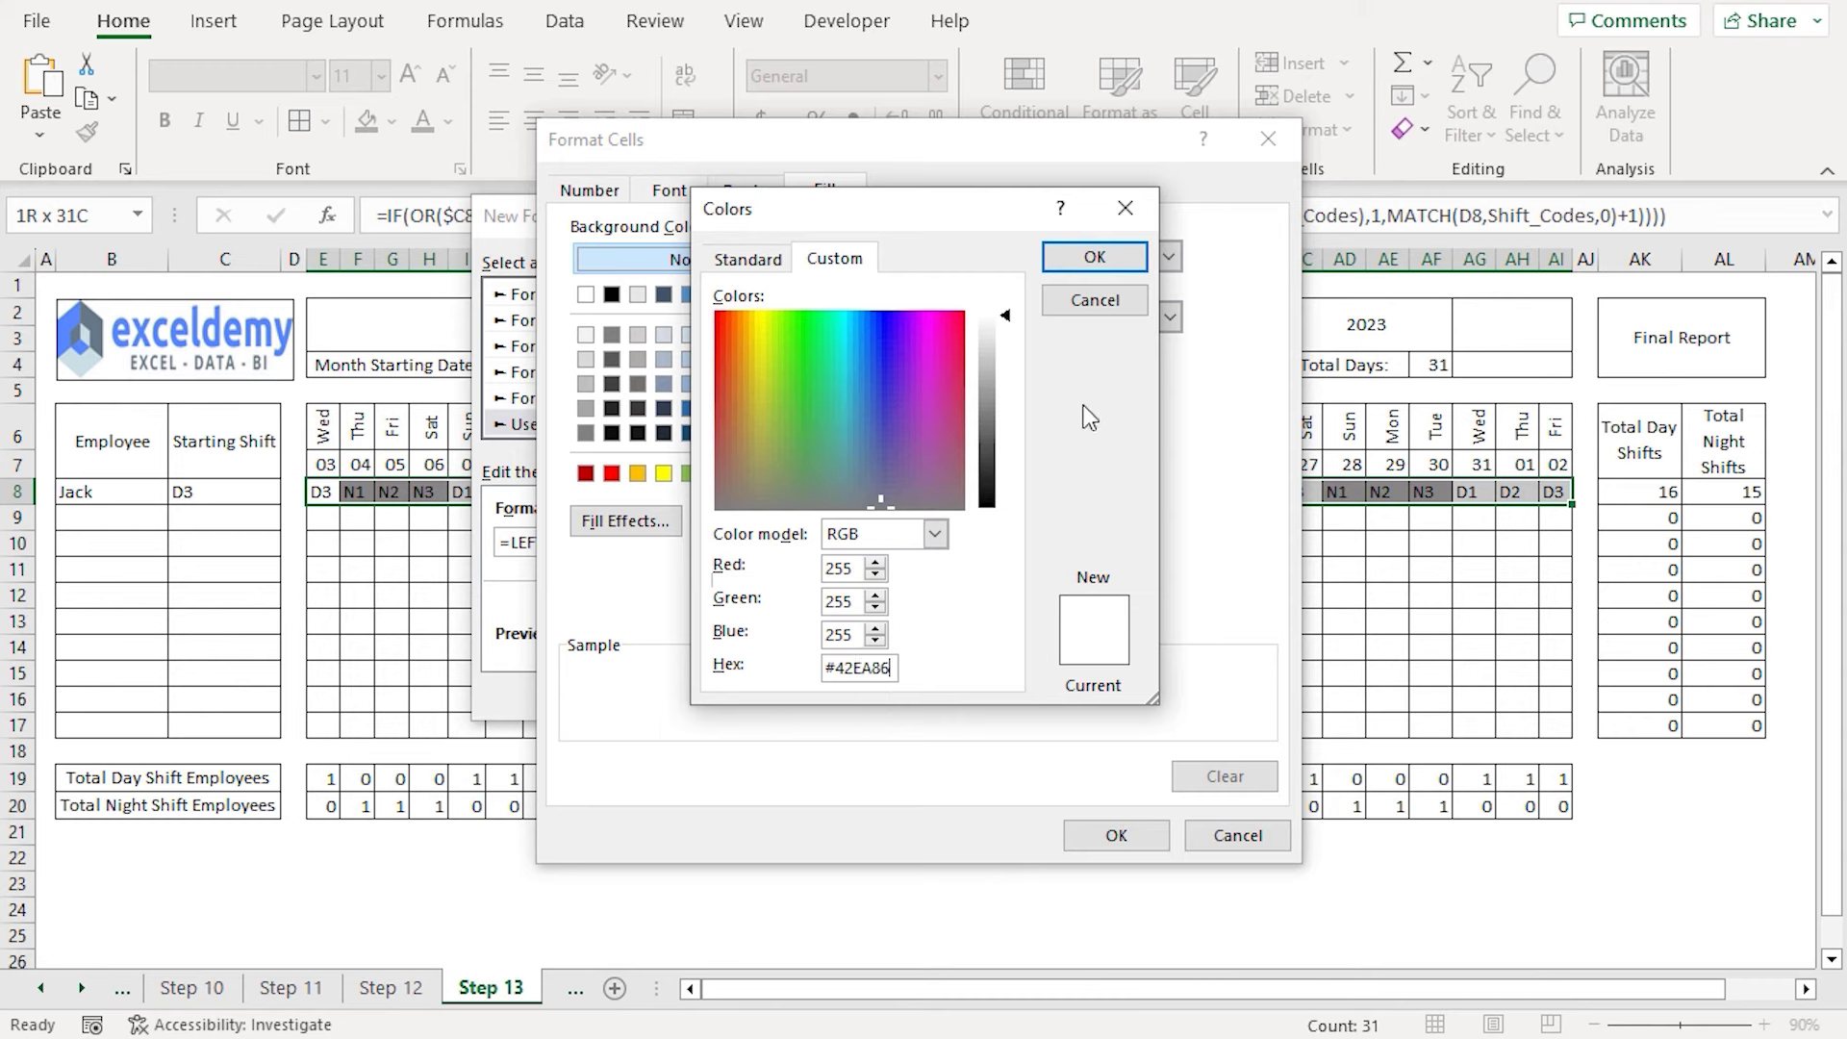
pyautogui.click(1095, 257)
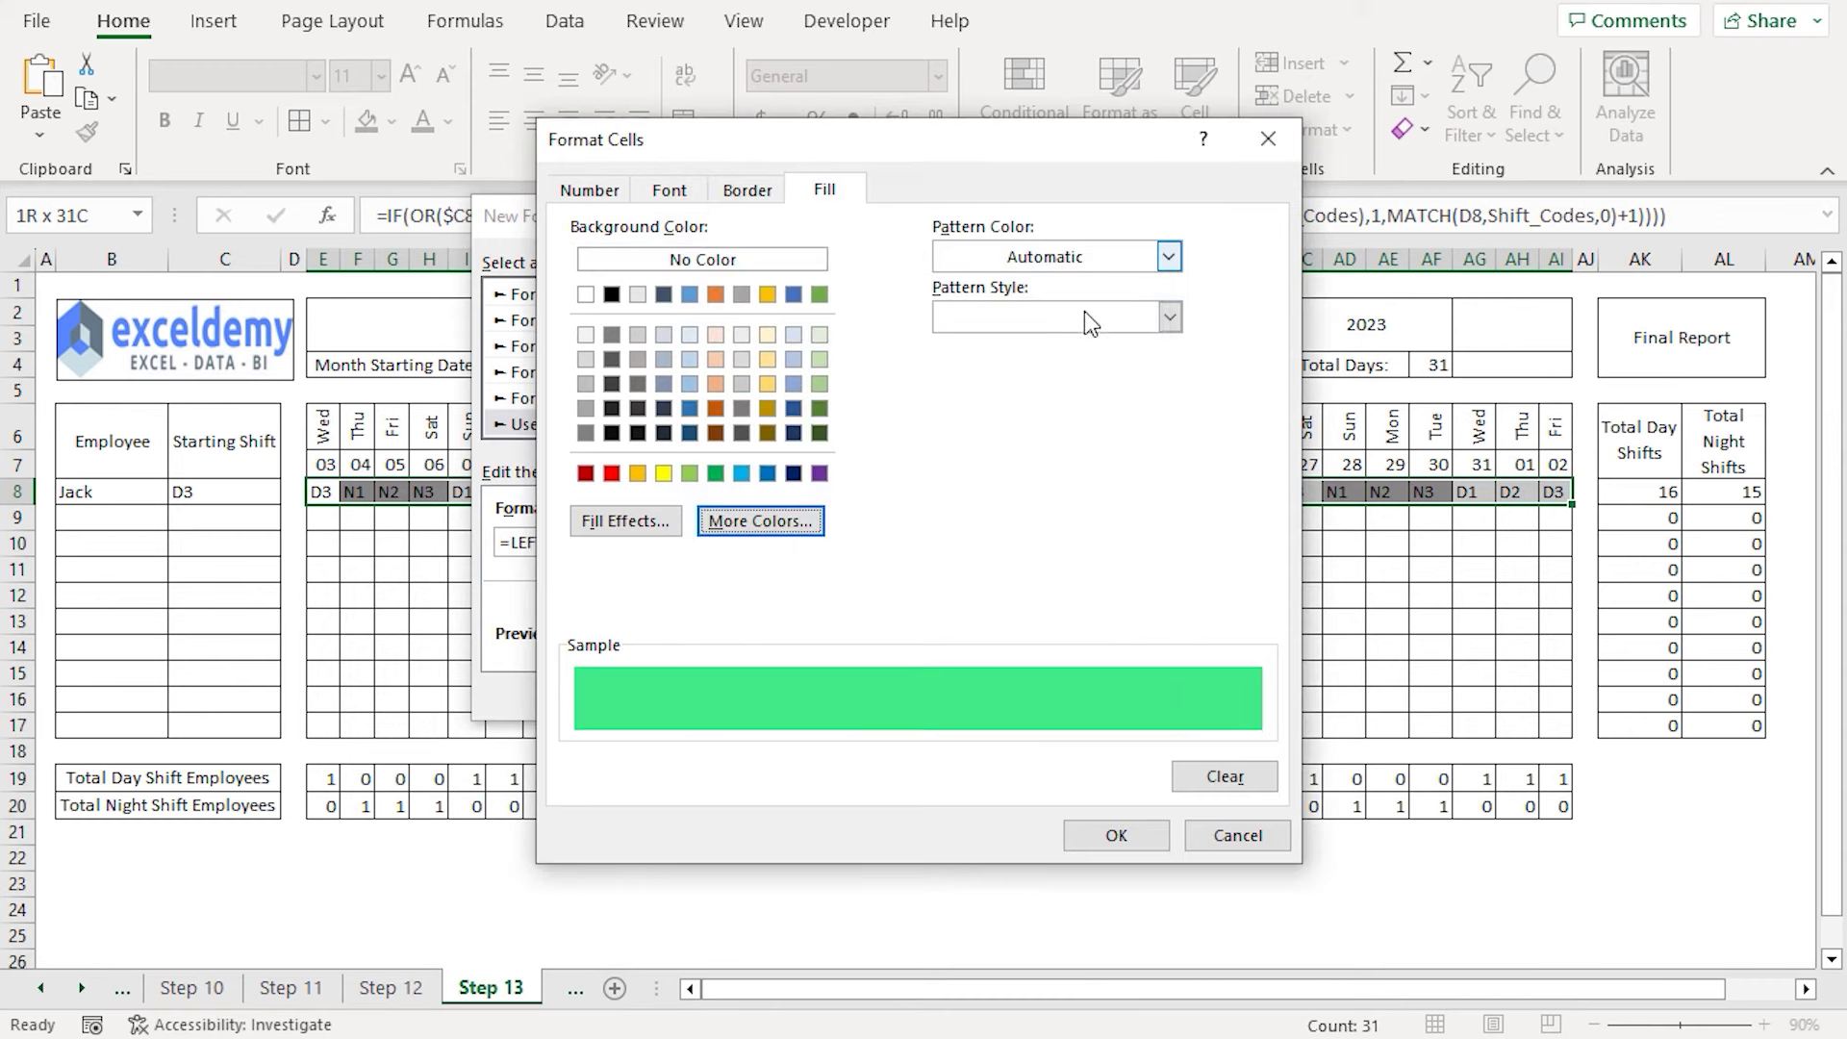
pyautogui.click(1118, 836)
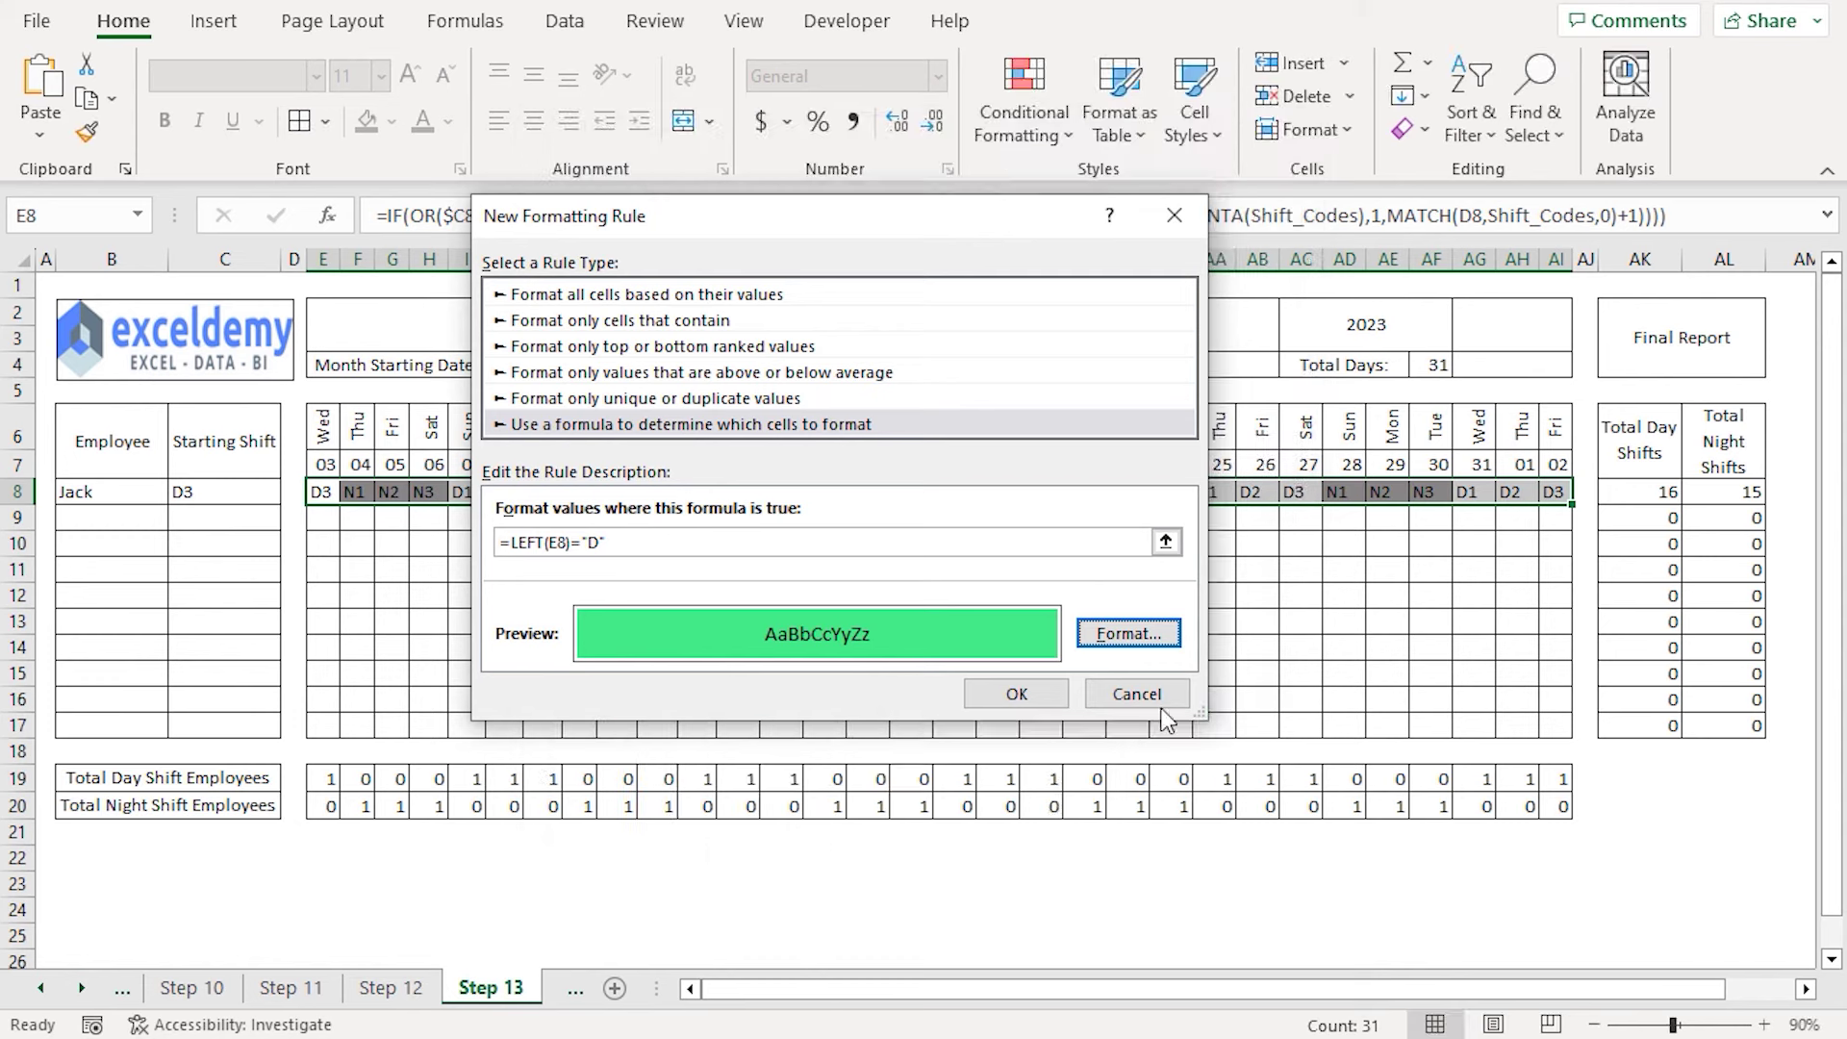
pyautogui.click(1017, 694)
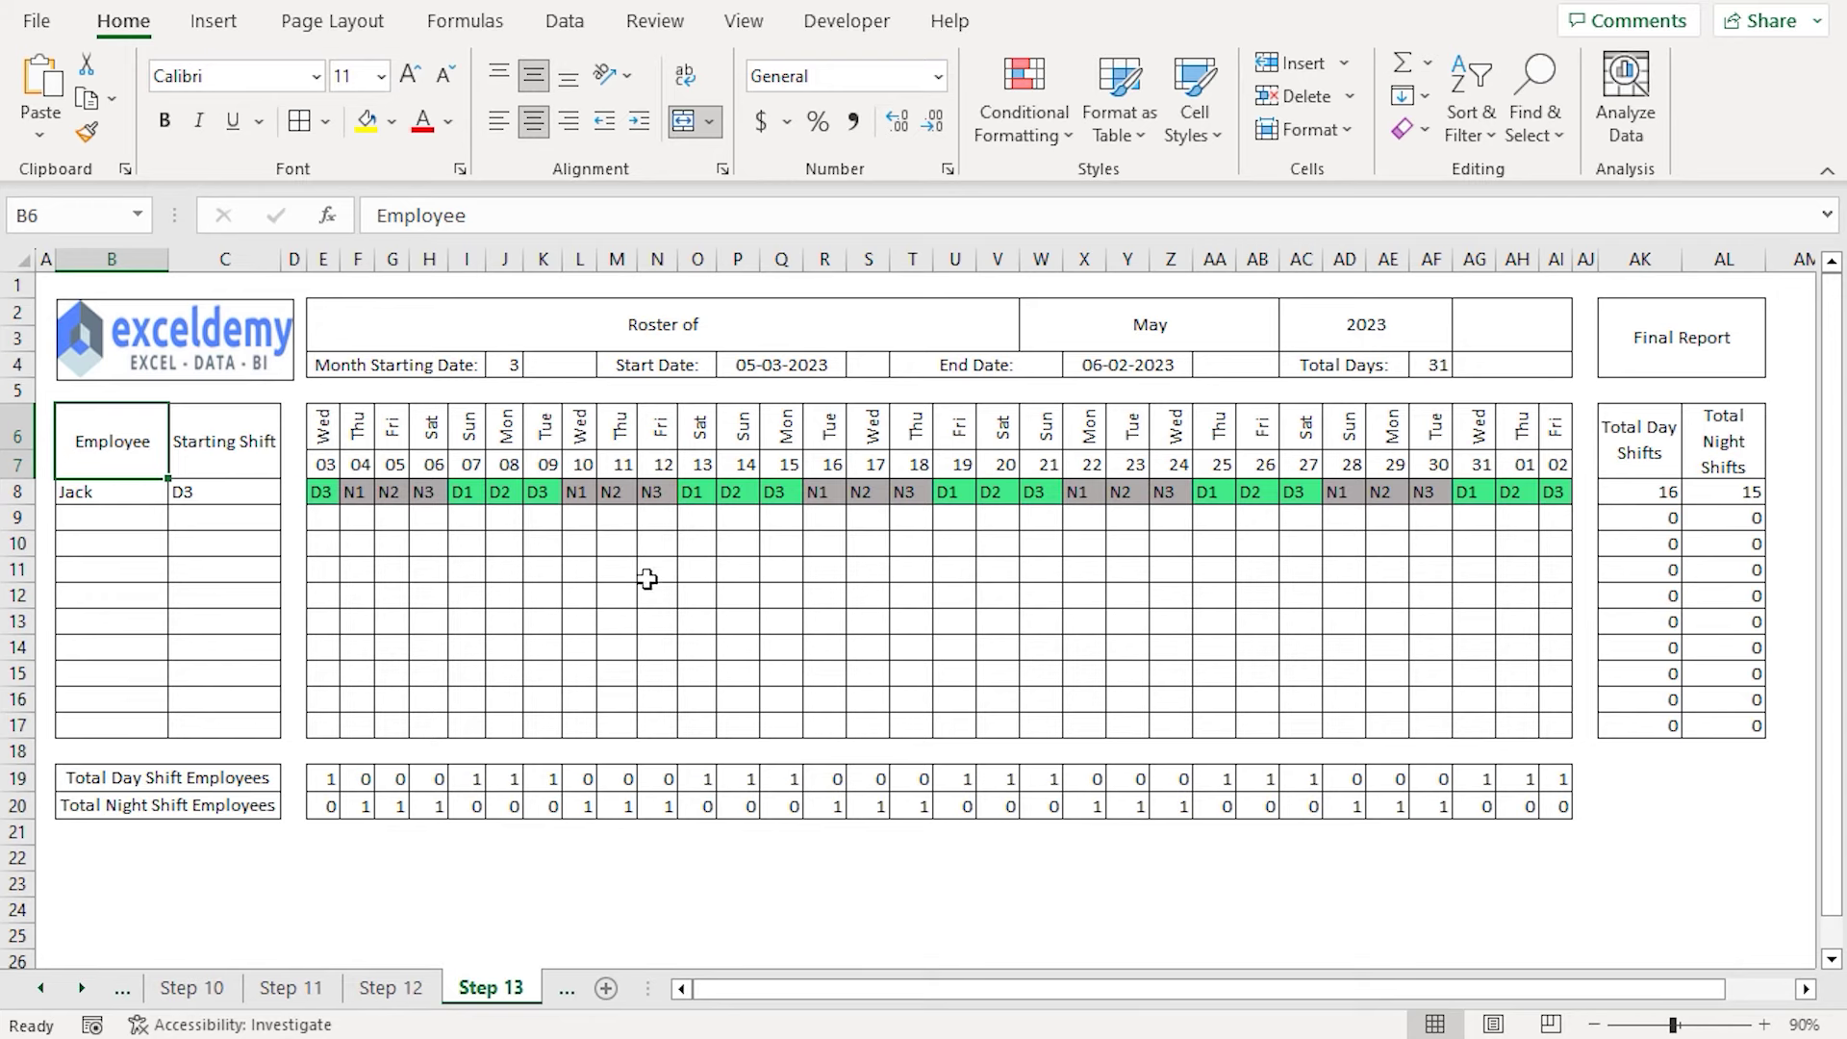
# Format the Employee and Starting Shift headers with a pale blue fill and bold 12-point text, and widen column C slightly
pyautogui.keyDown('shift'); pyautogui.click(215, 445); pyautogui.keyUp('shift')
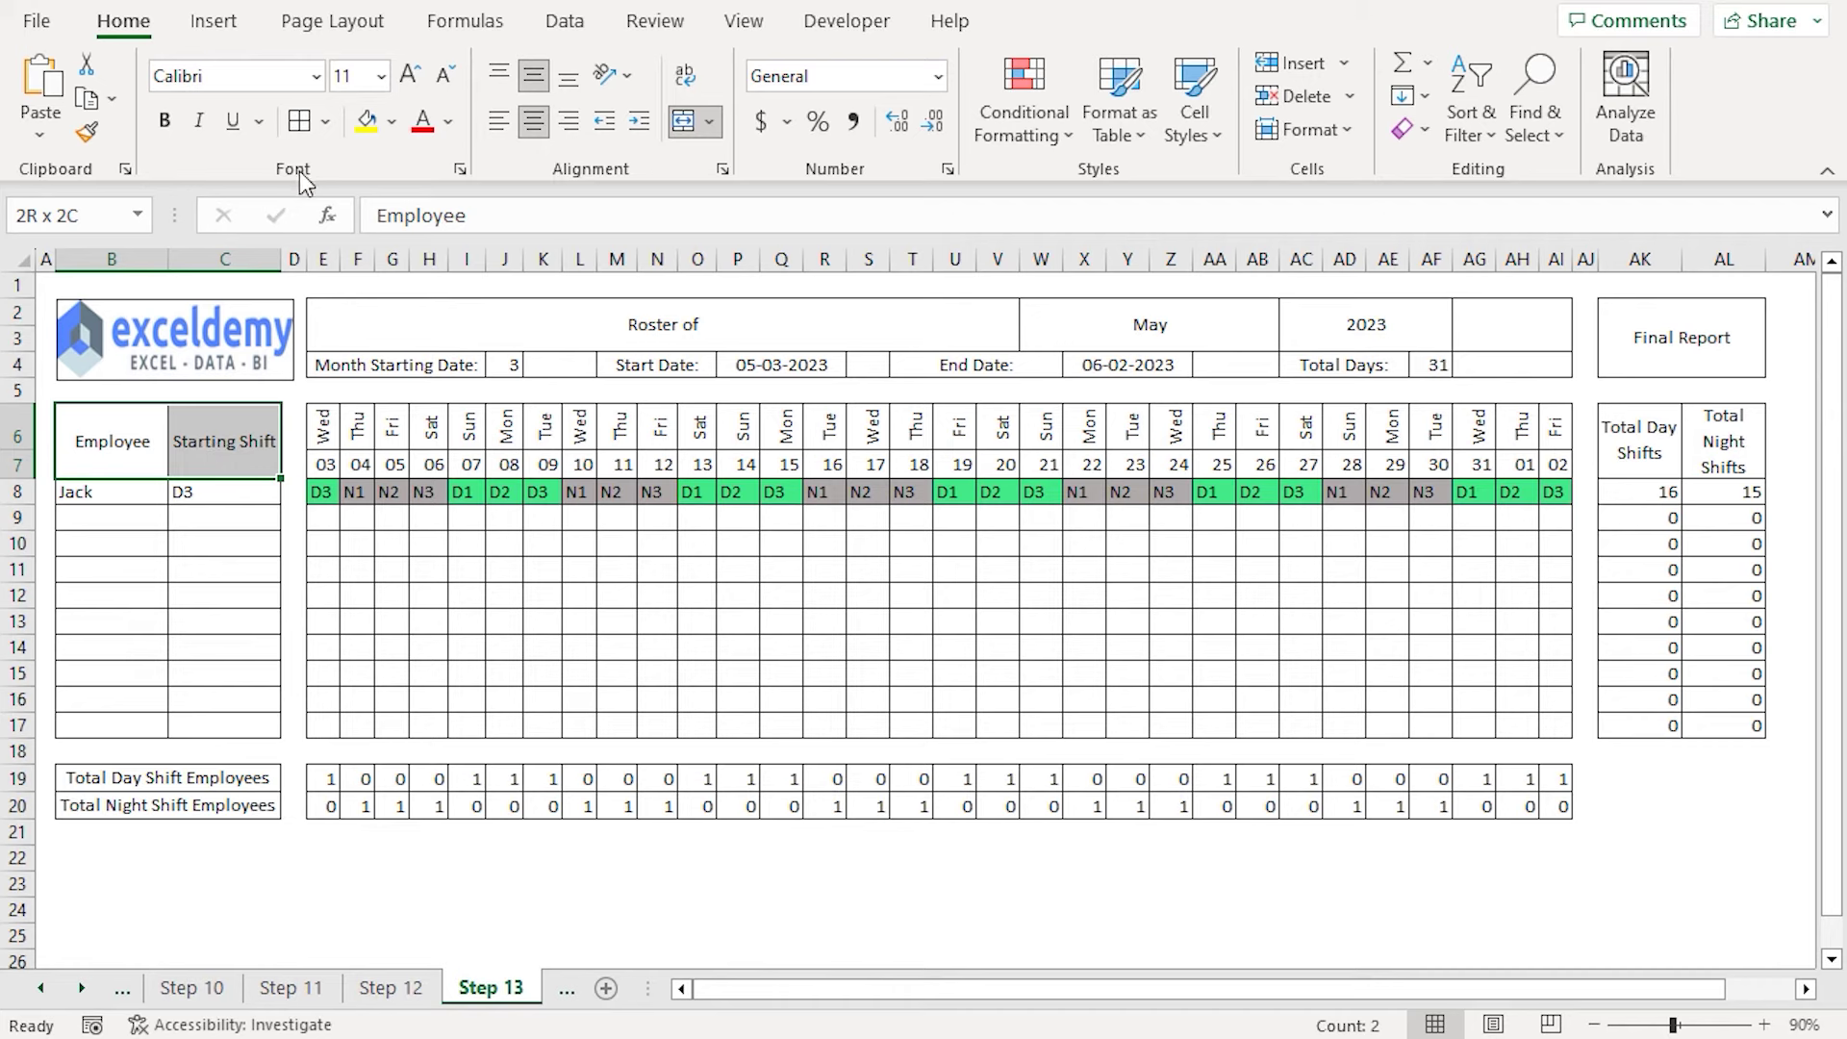
pyautogui.click(392, 123)
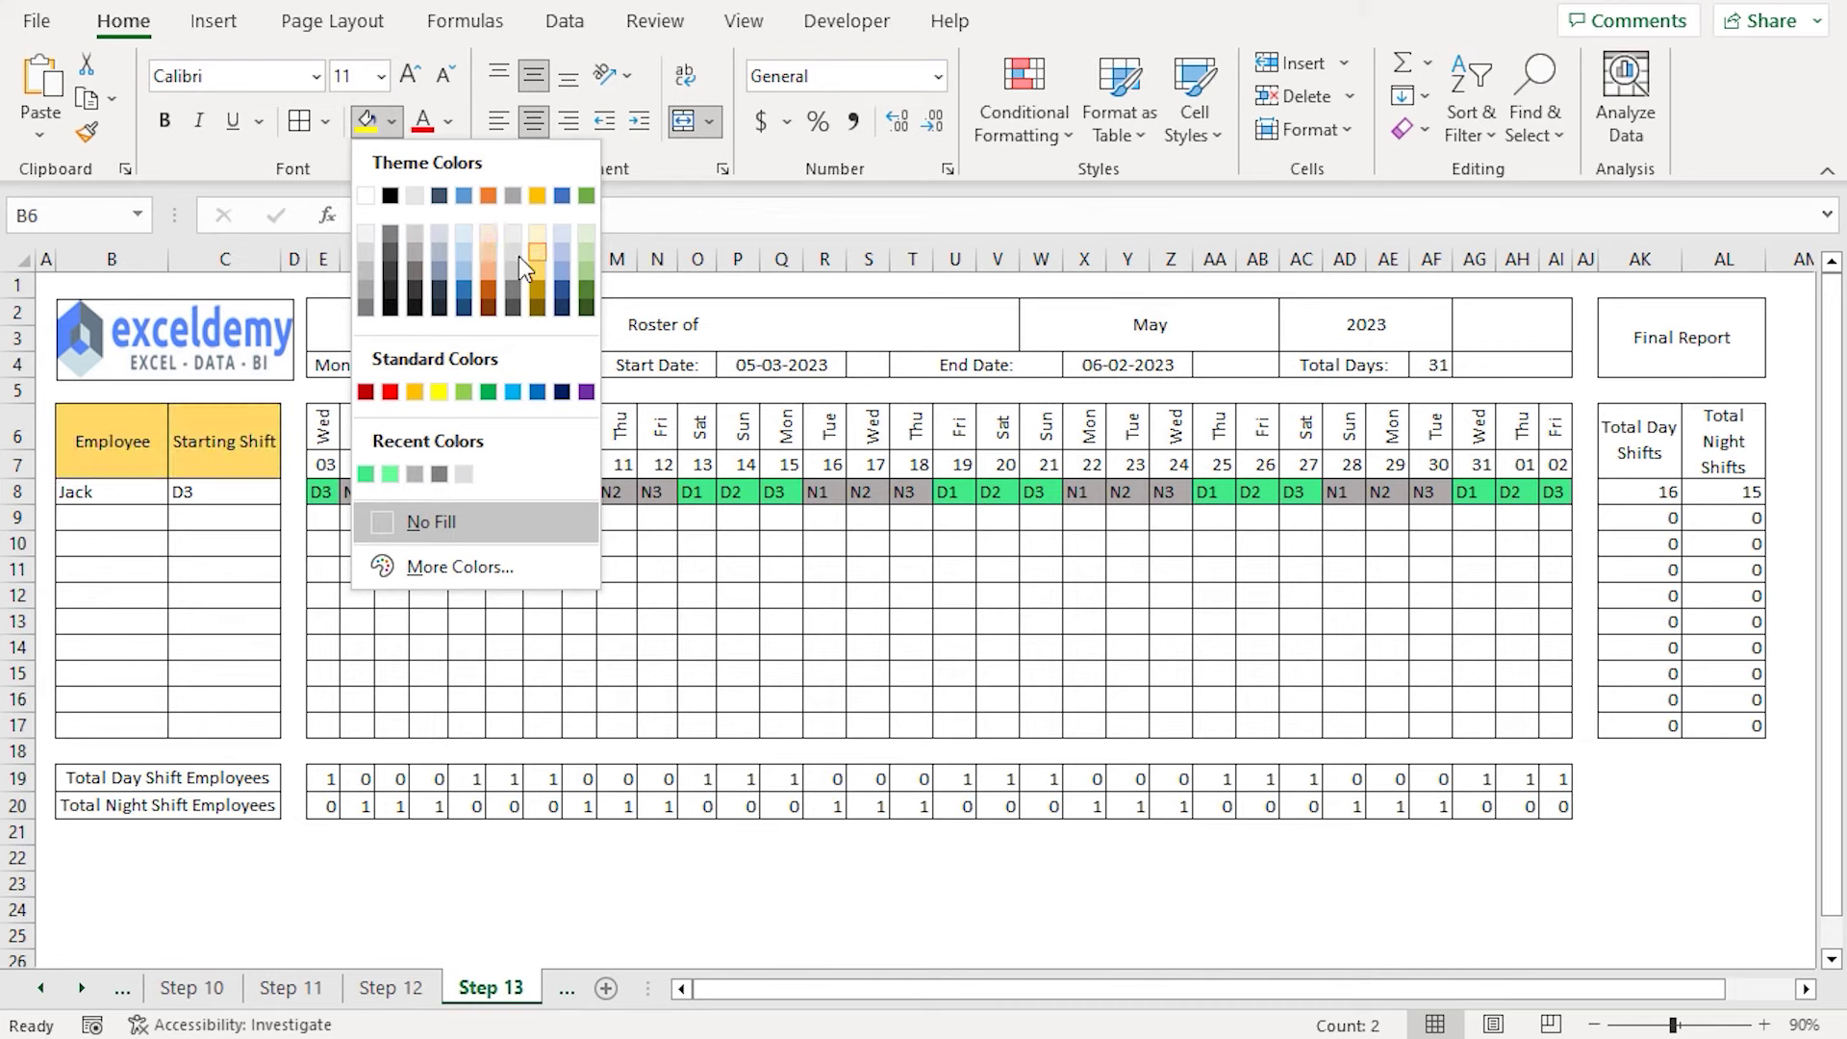
pyautogui.click(466, 233)
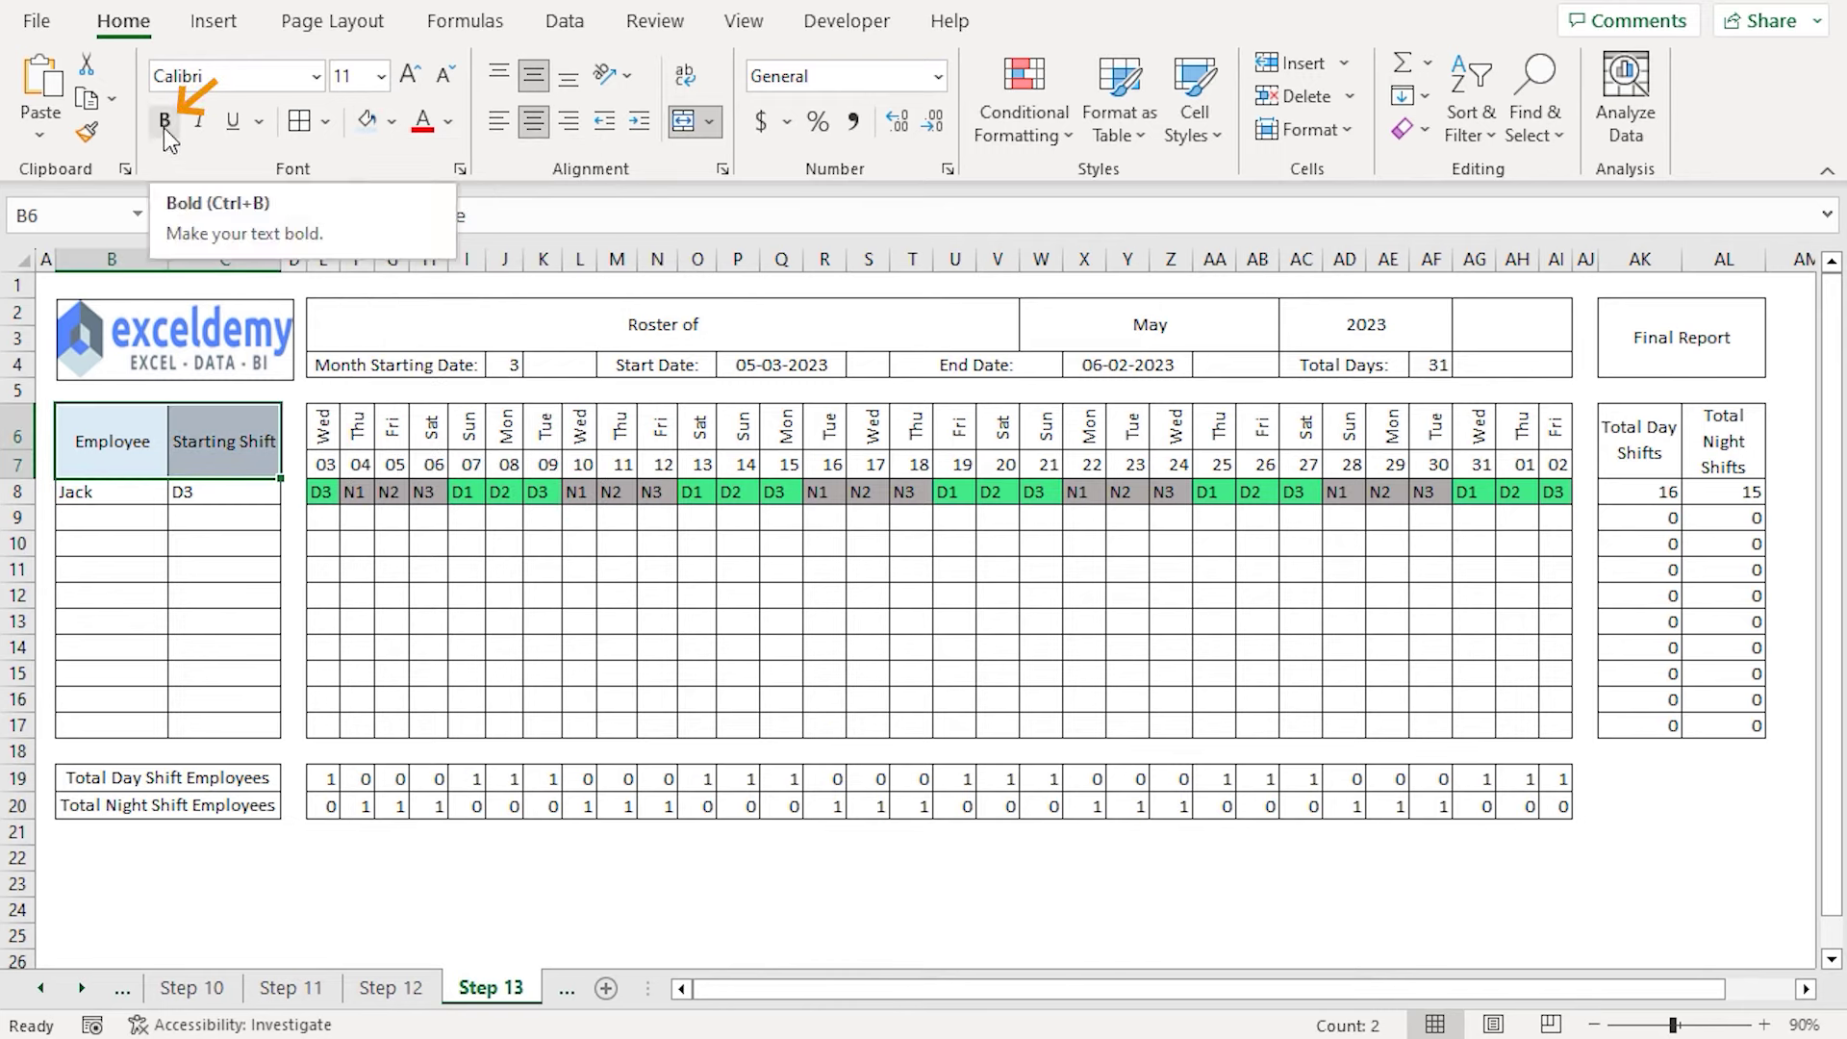
pyautogui.hotkey('ctrl', 'b')
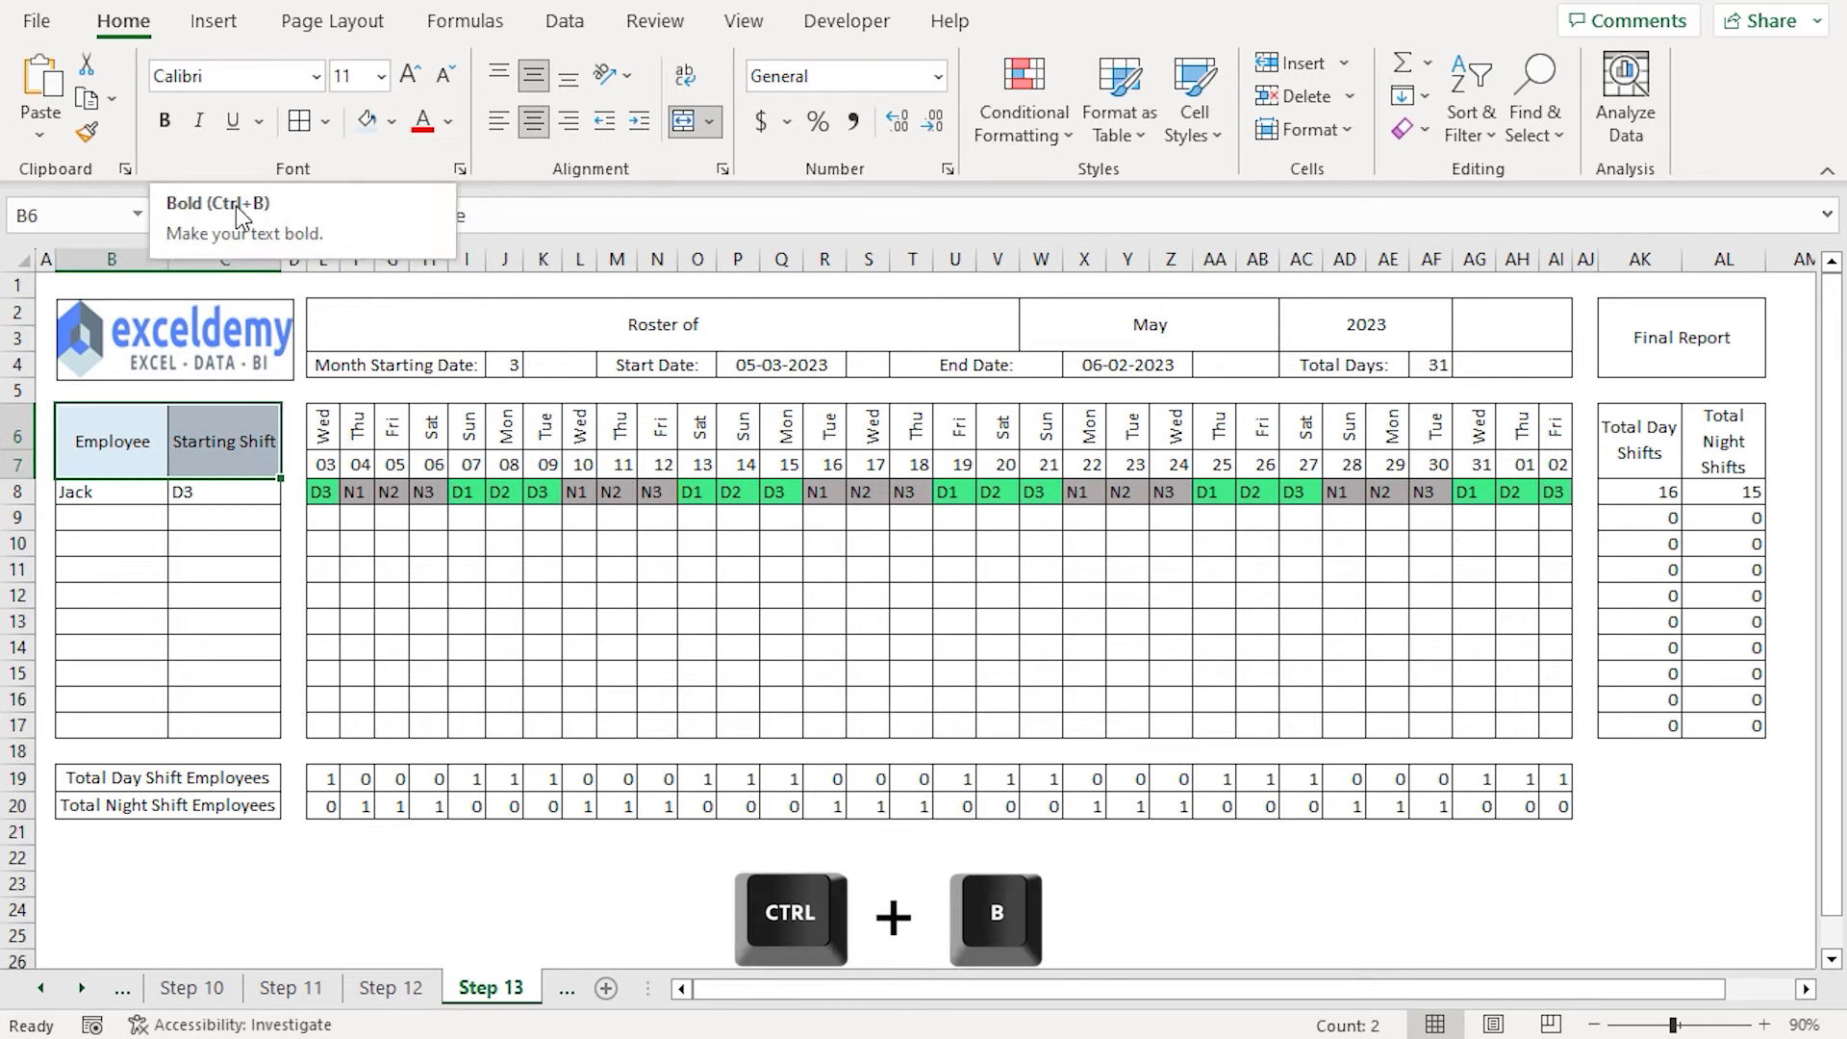
pyautogui.click(408, 74)
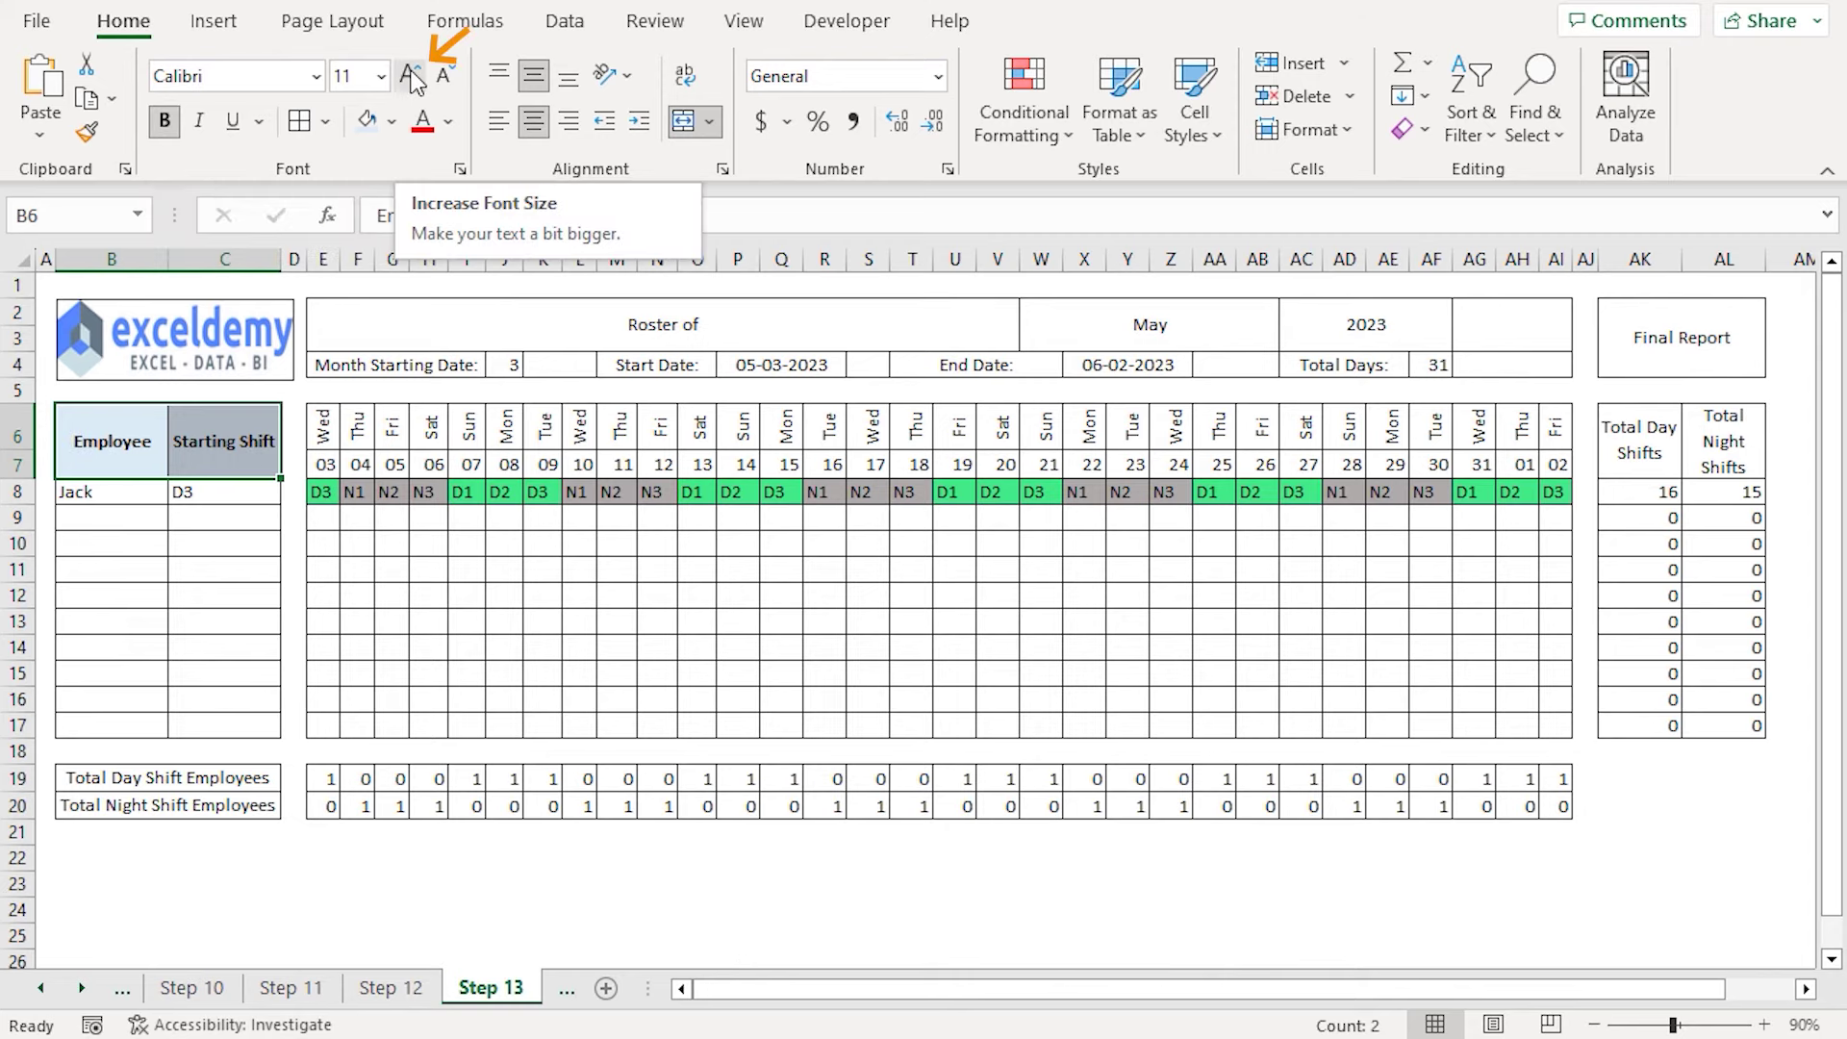
pyautogui.moveTo(276, 272); pyautogui.dragTo(287, 273)
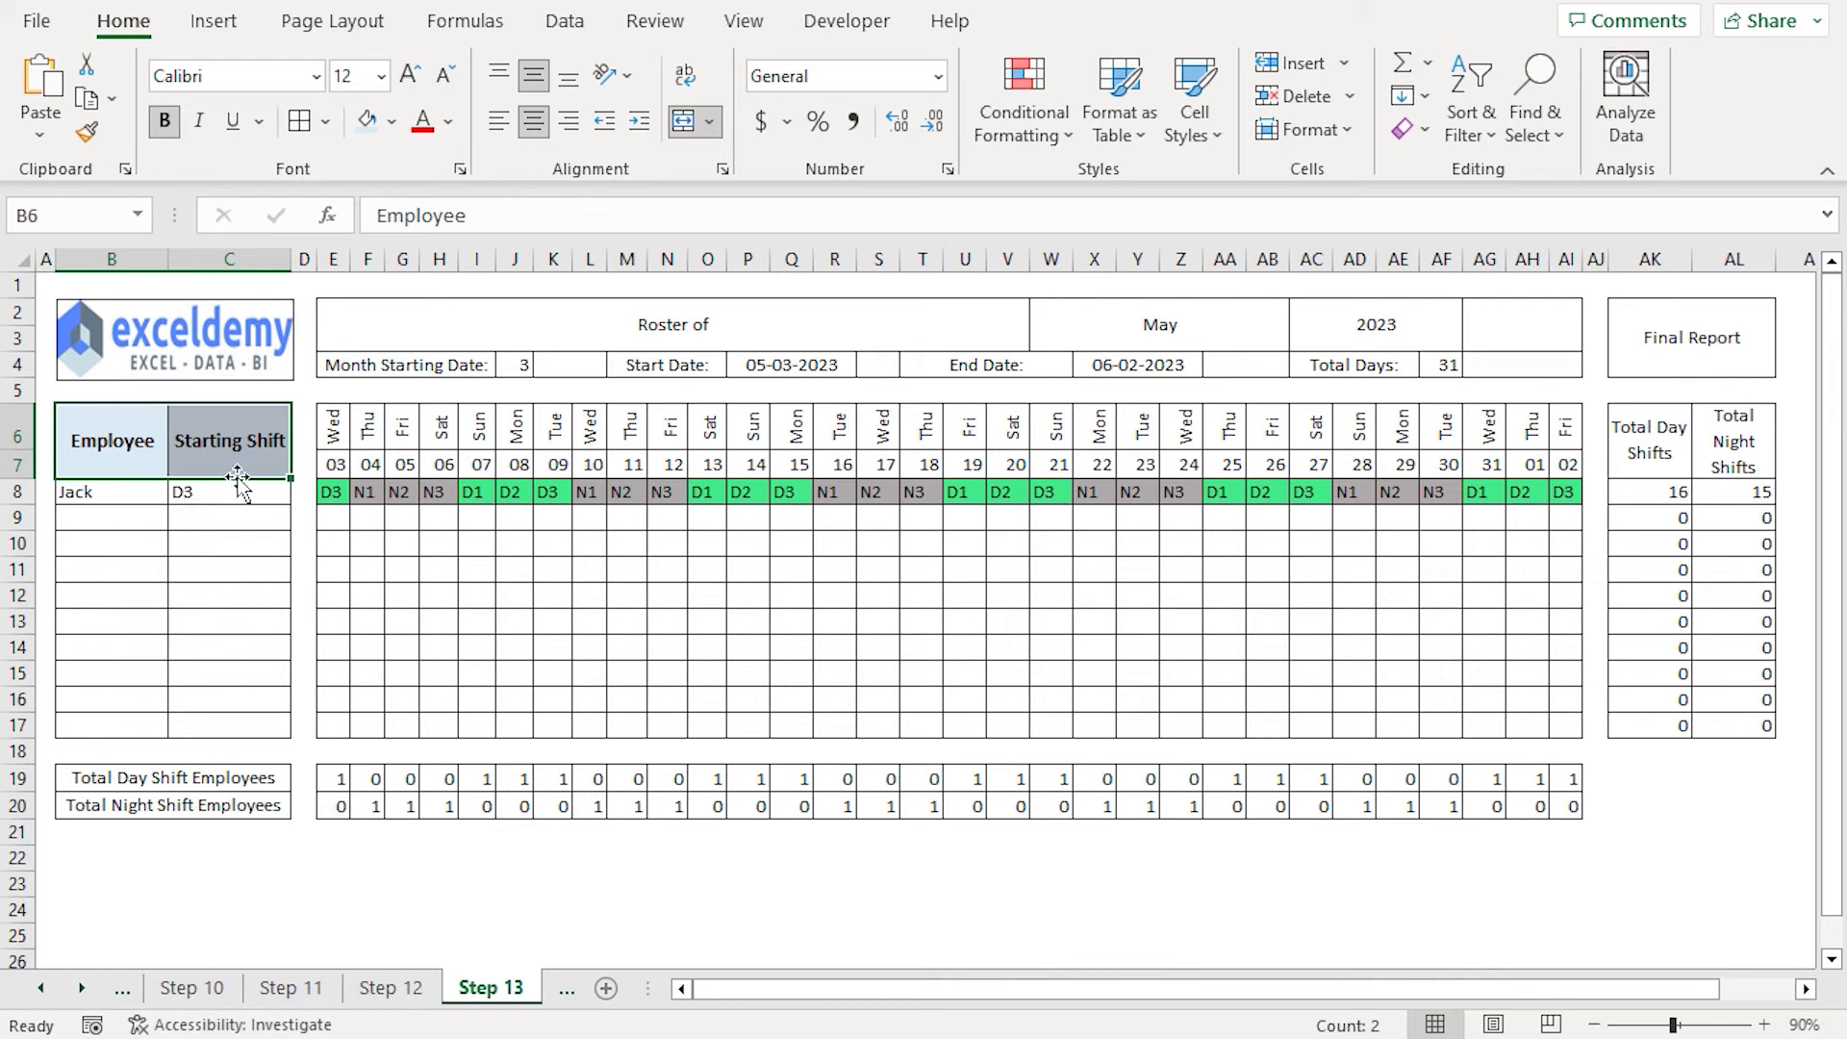
# Apply the same pale blue fill and bold text to the roster title block E2:AI4, and slightly widen the Month Starting Date column
pyautogui.moveTo(379, 334); pyautogui.dragTo(1490, 366)
pyautogui.click(367, 121)
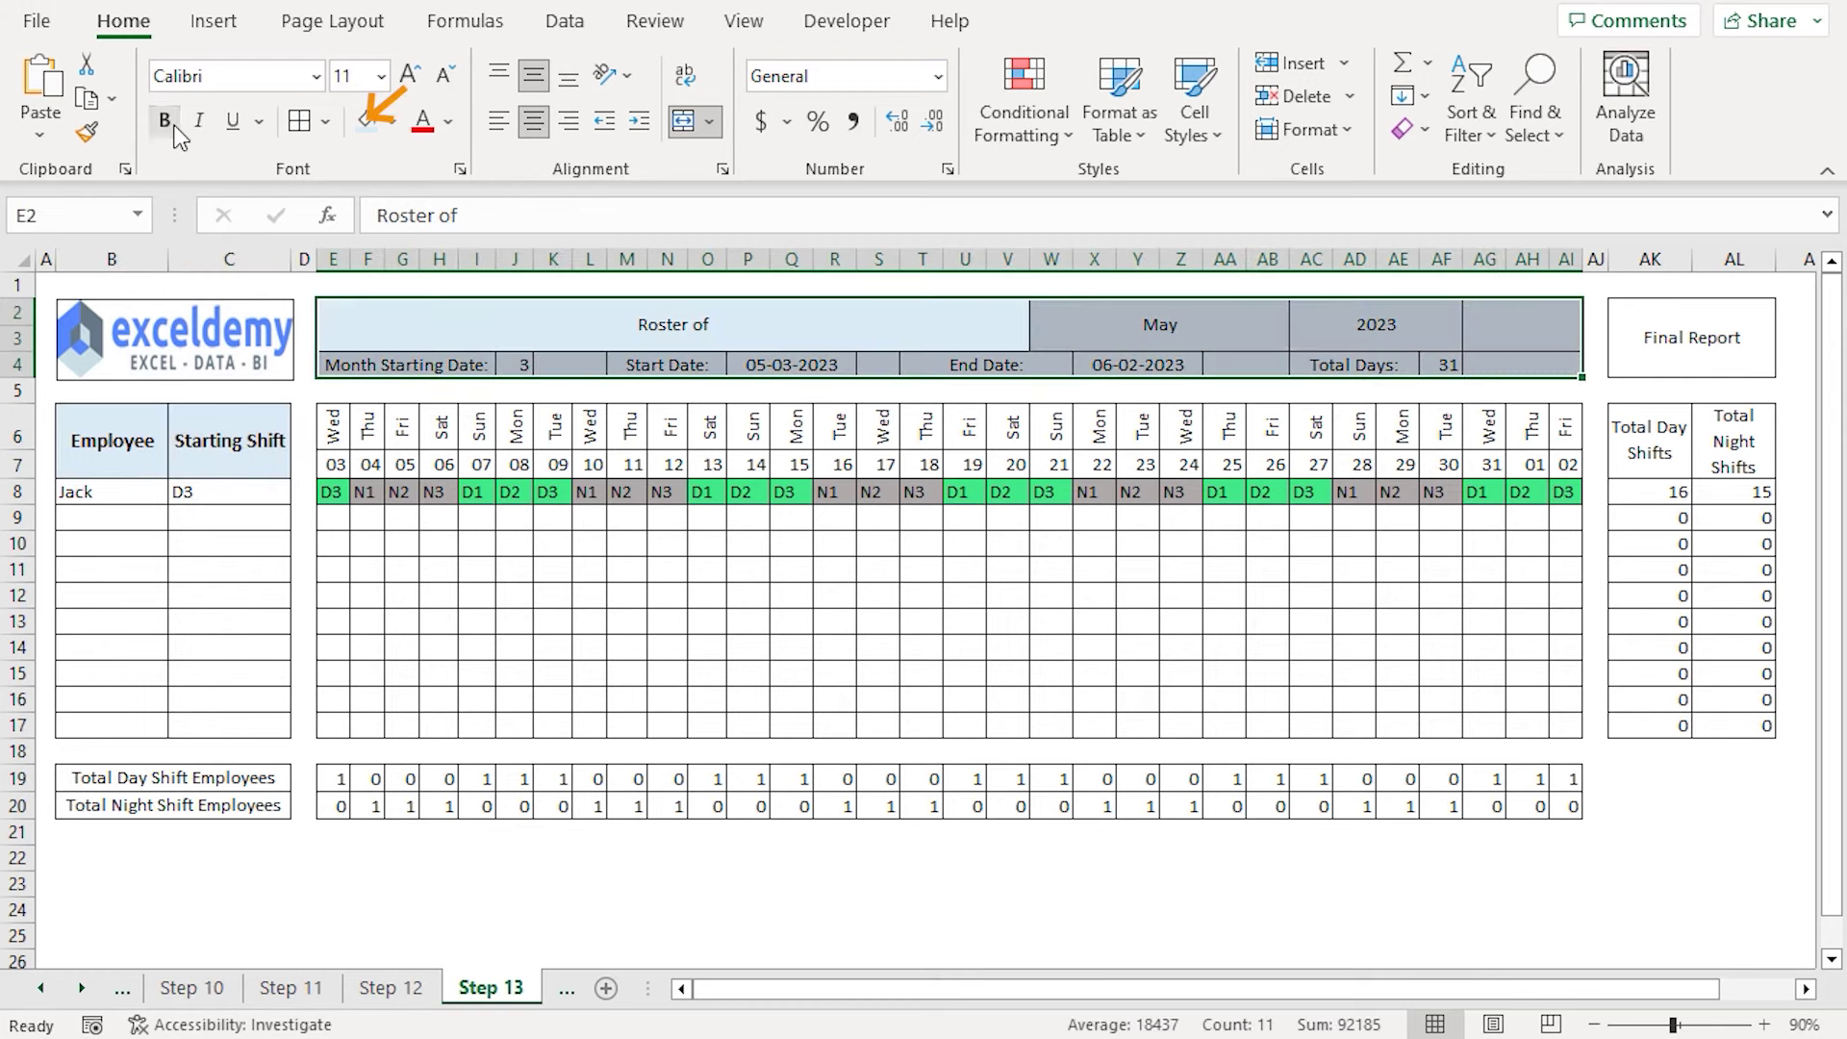
pyautogui.click(164, 122)
pyautogui.moveTo(497, 260); pyautogui.dragTo(504, 260)
# Apply the pale blue fill and bold text to the Final Report heading
pyautogui.click(1669, 352)
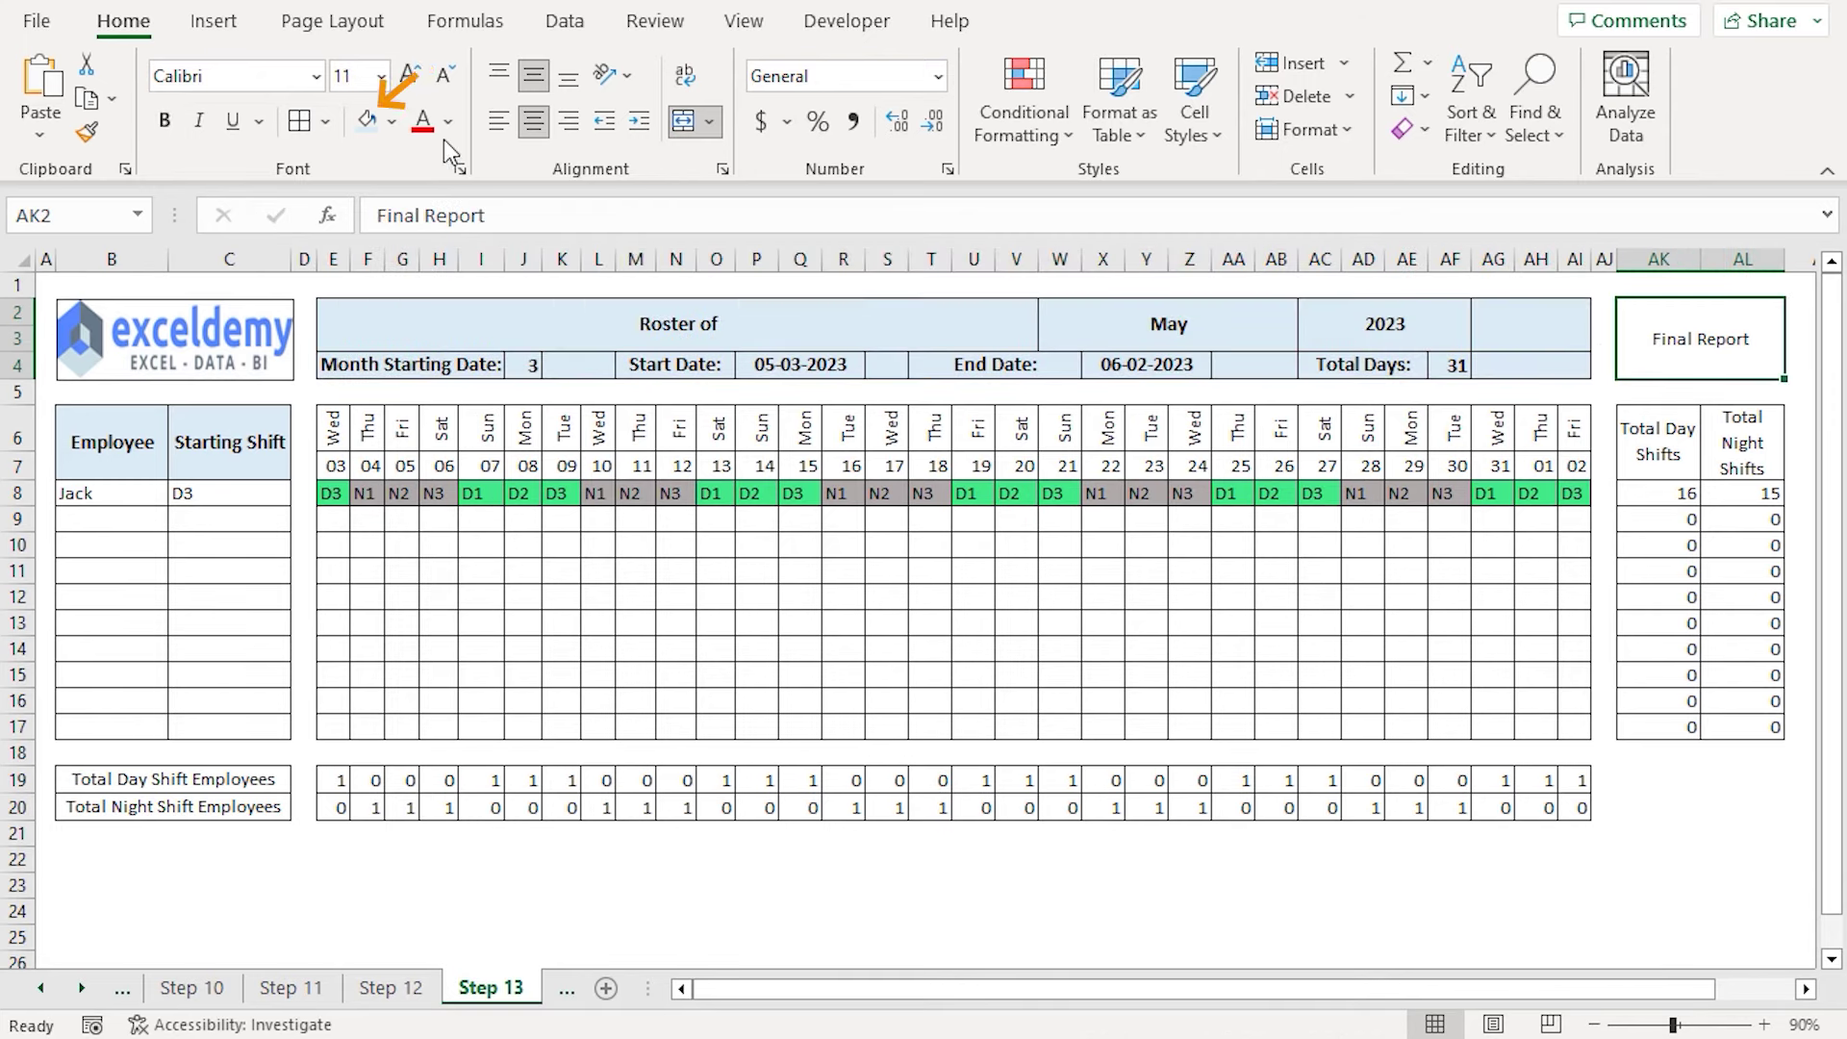
pyautogui.click(367, 121)
pyautogui.click(164, 123)
# Format the Total Day Shifts and Total Night Shifts headers with a pale gold fill and larger bold text, and make row 7 taller
pyautogui.moveTo(1654, 450); pyautogui.dragTo(1720, 457)
pyautogui.click(392, 121)
pyautogui.click(538, 239)
pyautogui.click(164, 121)
pyautogui.click(409, 75)
pyautogui.moveTo(23, 480); pyautogui.dragTo(23, 491)
# Apply the pale gold fill and larger bold text to the Total Day Shift Employees and Total Night Shift Employees labels
pyautogui.moveTo(128, 787); pyautogui.dragTo(173, 816)
pyautogui.click(368, 121)
pyautogui.click(409, 75)
pyautogui.click(165, 121)
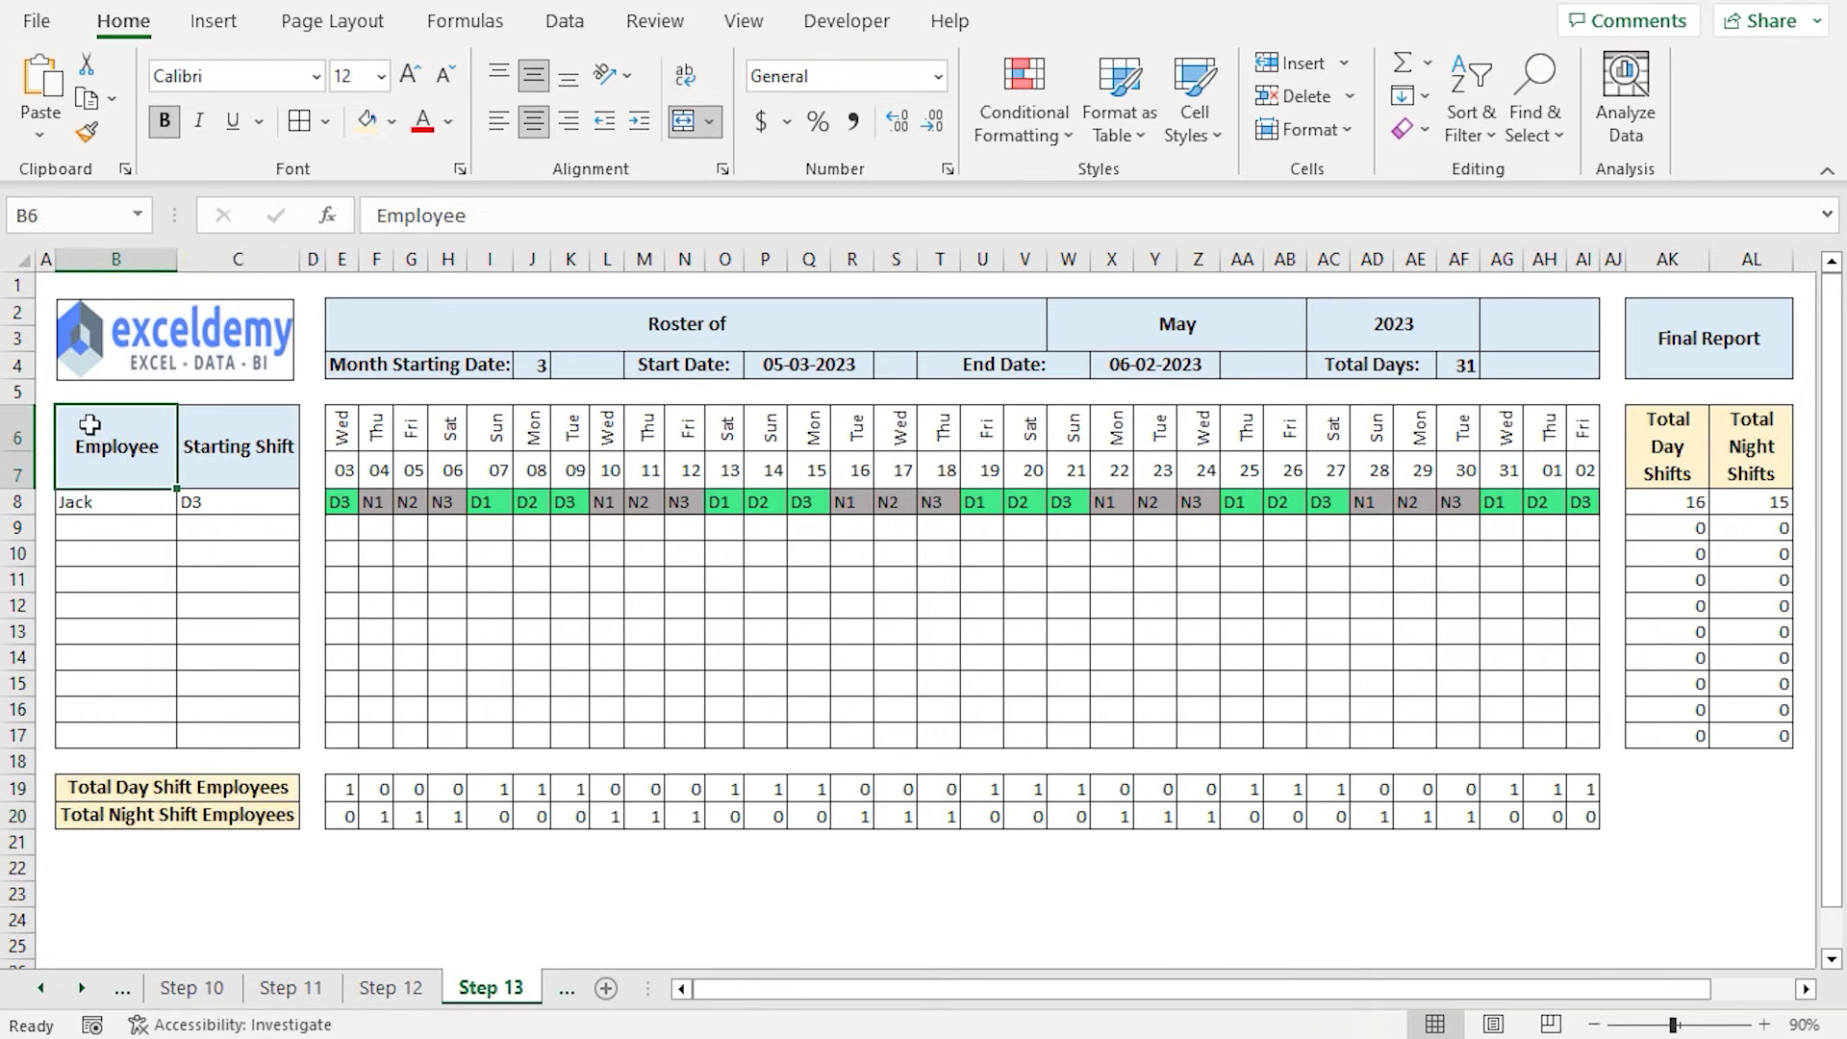
# Fill the empty spacer rows 5 and 18 from column B to AL with the standard Light Blue color
pyautogui.press('Up')
pyautogui.keyDown('shift'); pyautogui.click(1780, 394); pyautogui.keyUp('shift')
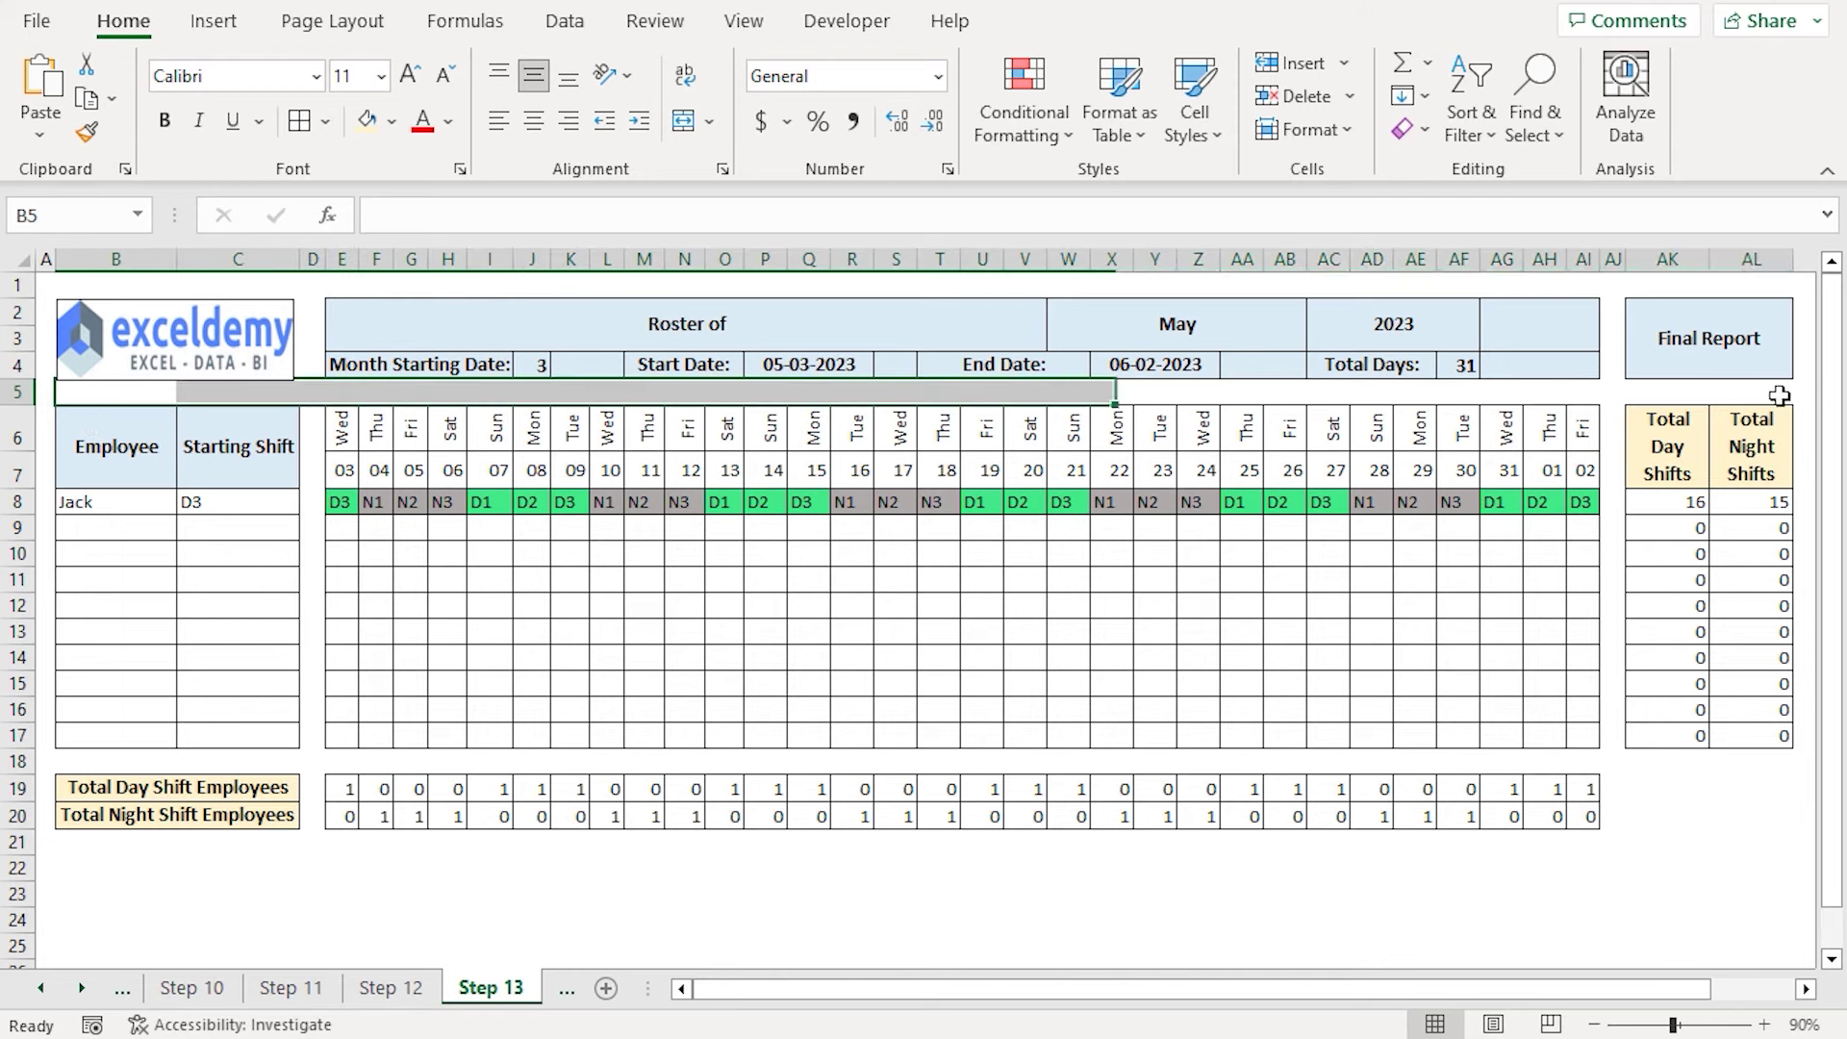
pyautogui.click(391, 121)
pyautogui.click(513, 392)
pyautogui.click(115, 762)
pyautogui.keyDown('shift'); pyautogui.click(1762, 762); pyautogui.keyUp('shift')
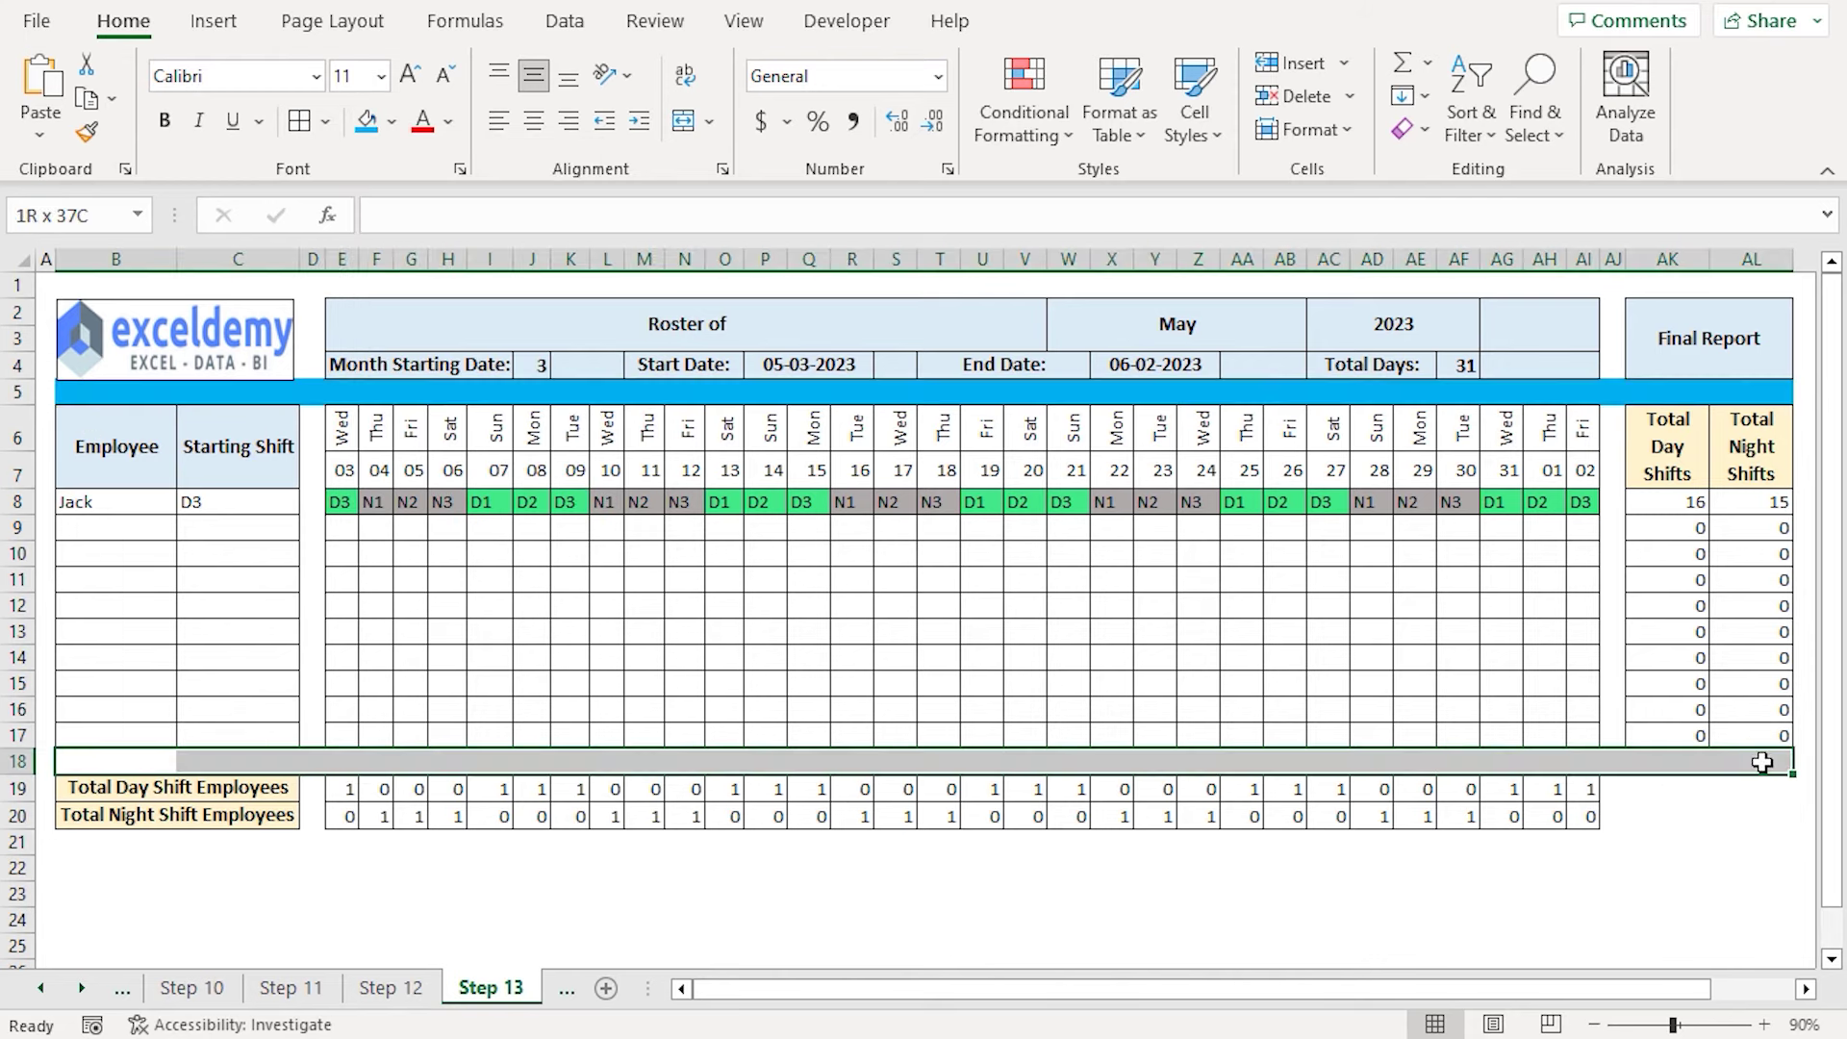
pyautogui.click(367, 121)
# Apply the same Light Blue fill to spacer columns D and AJ from row 2 to 20 and to the empty block AK19:AL20
pyautogui.click(310, 816)
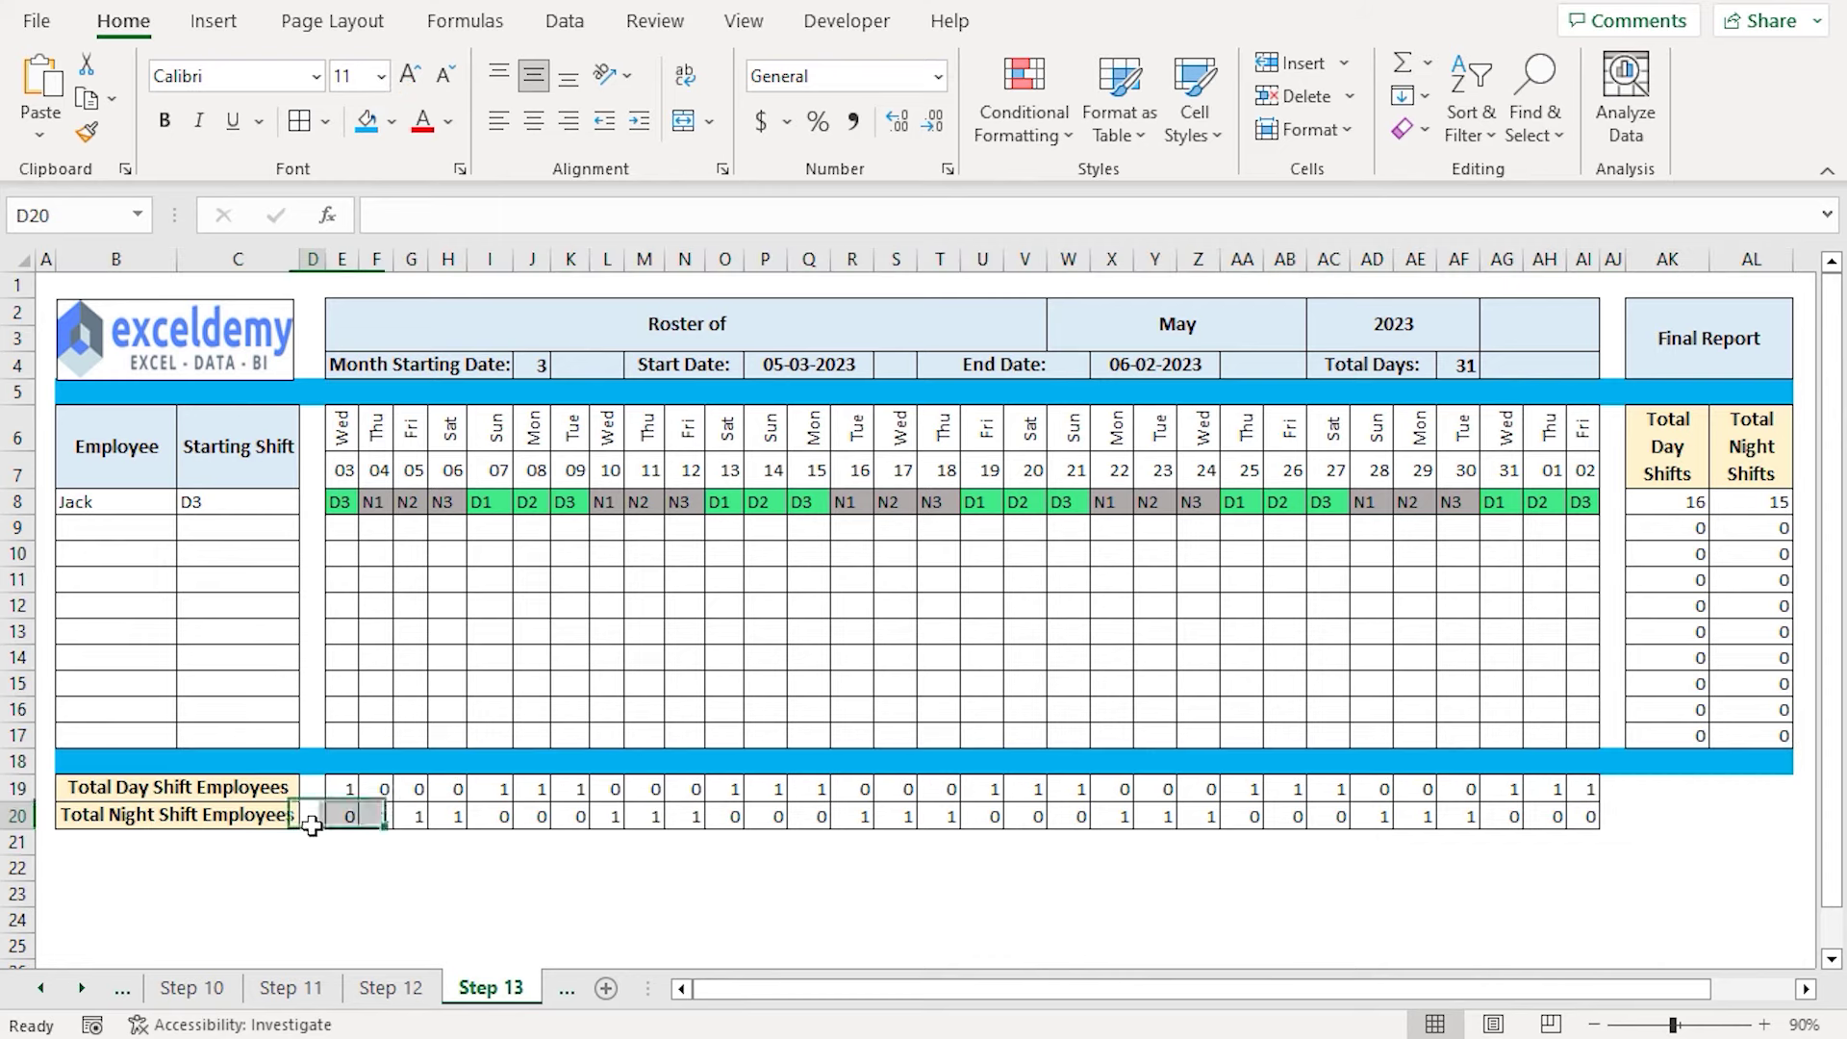
pyautogui.keyDown('shift'); pyautogui.click(317, 312); pyautogui.keyUp('shift')
pyautogui.click(367, 121)
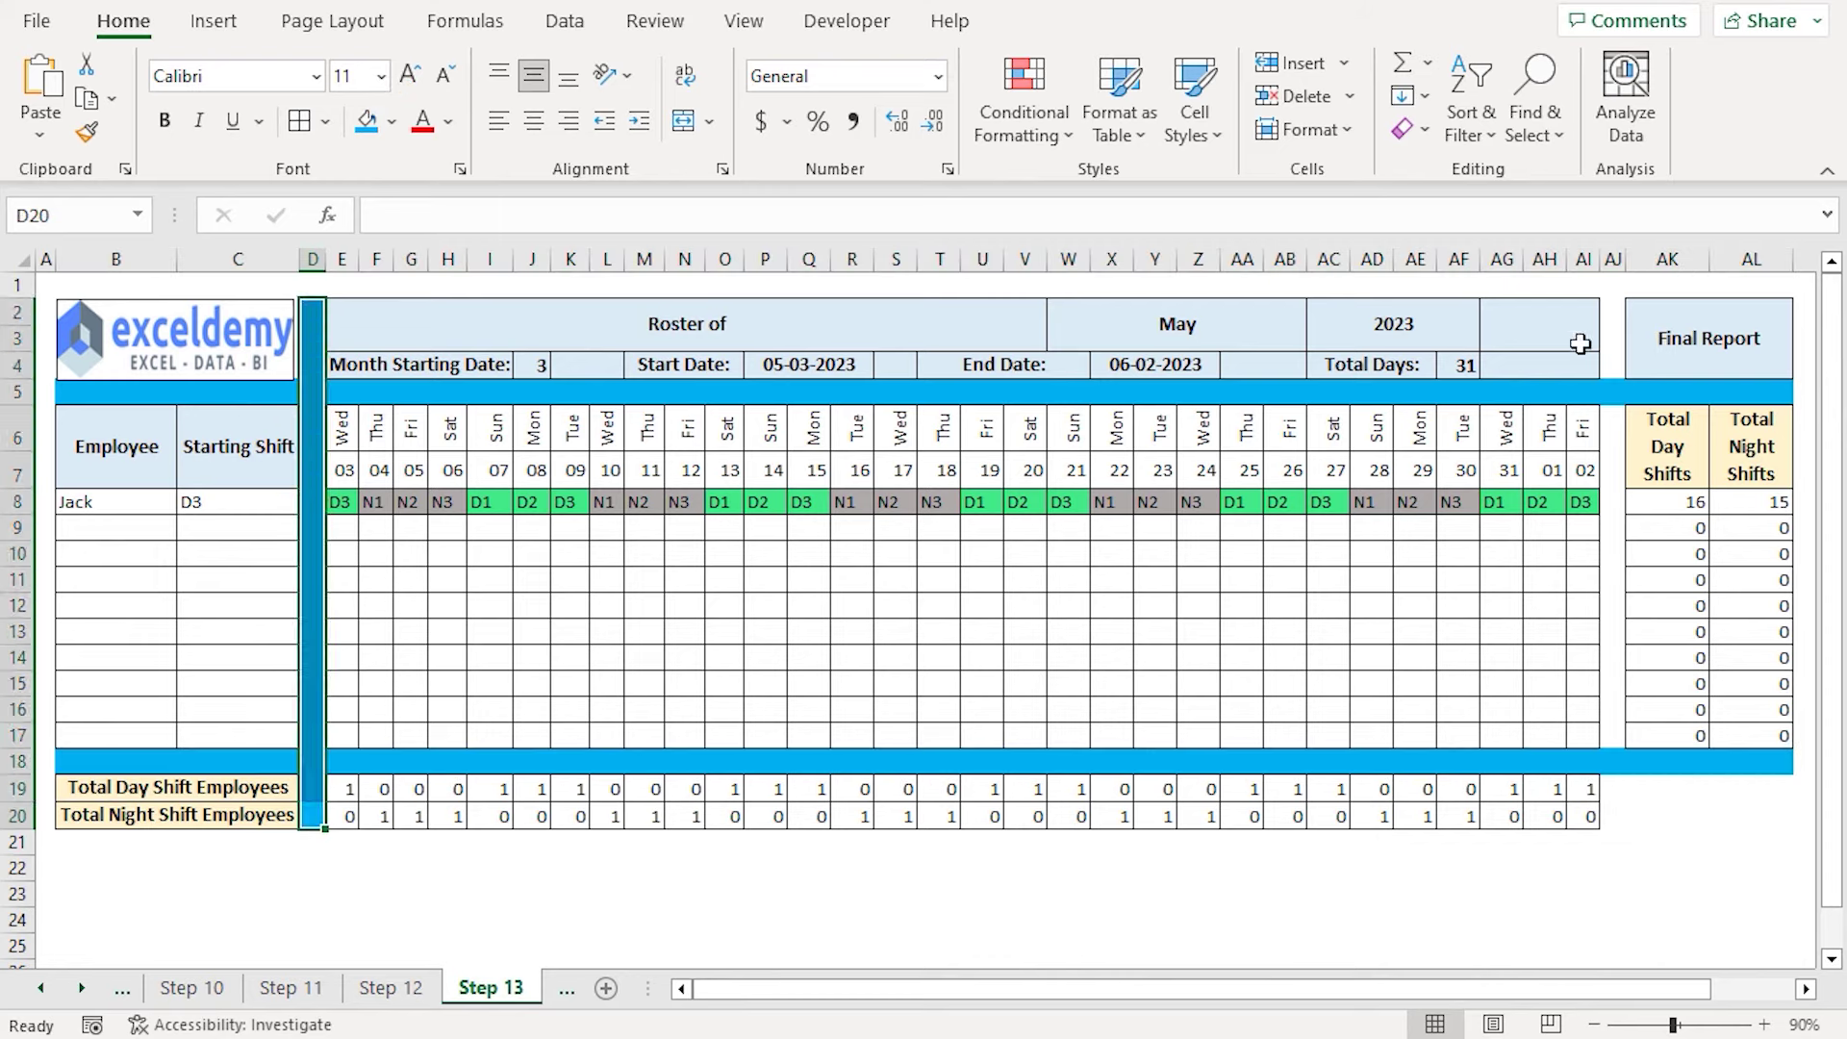
pyautogui.moveTo(1610, 314); pyautogui.dragTo(1761, 816)
pyautogui.click(367, 121)
pyautogui.click(367, 121)
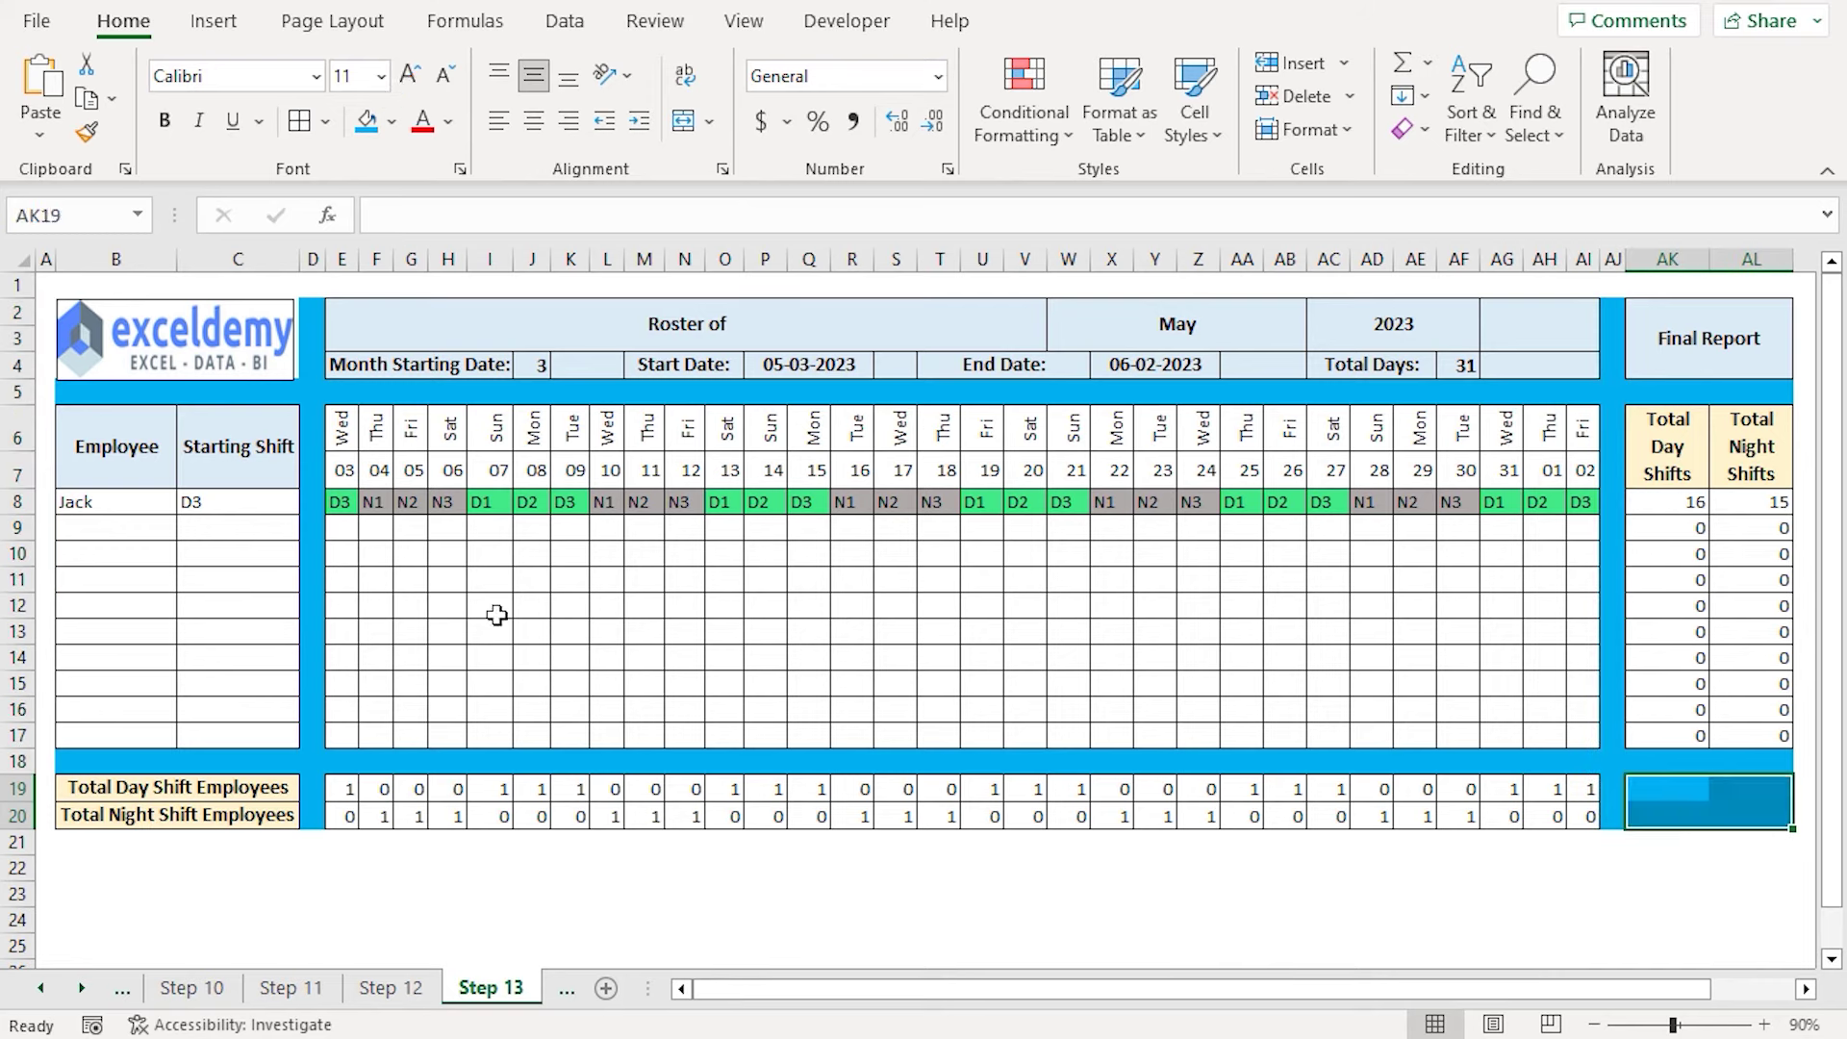
# With the Roster sheet open, enable the Developer tab in the ribbon customization options
pyautogui.click(116, 446)
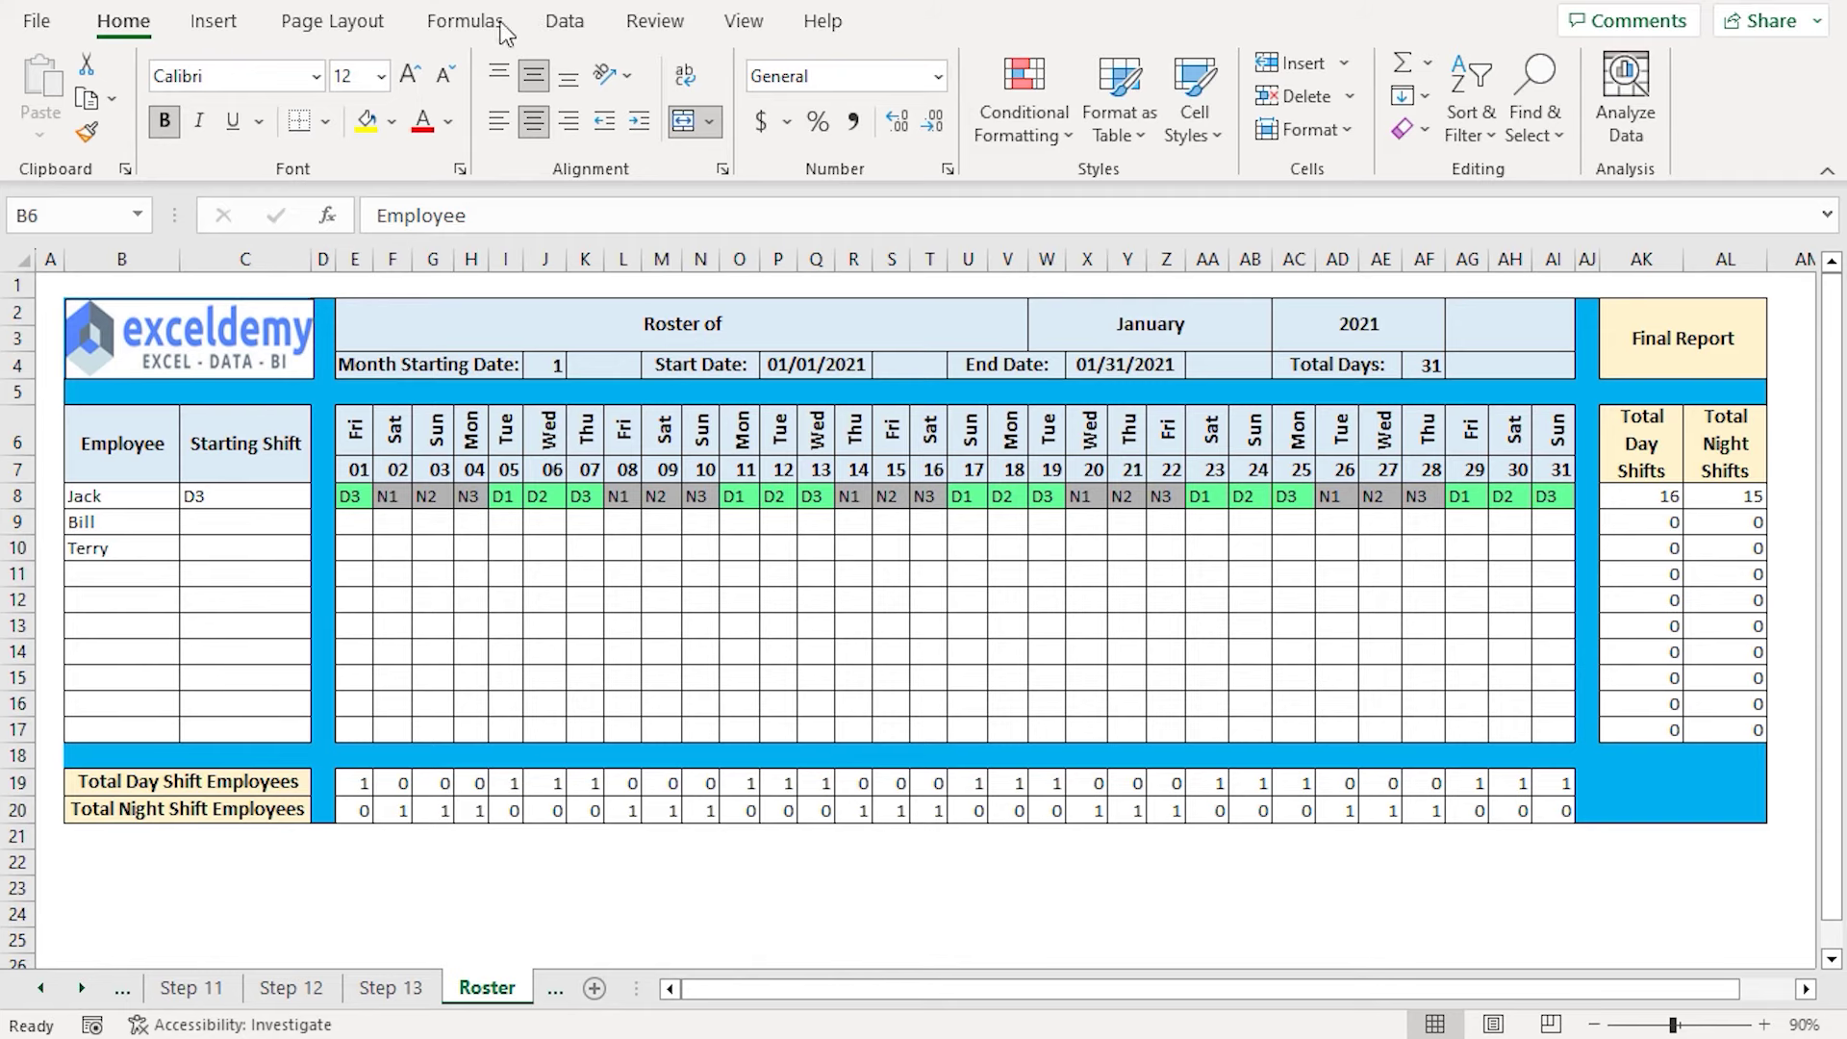
pyautogui.rightClick(637, 21)
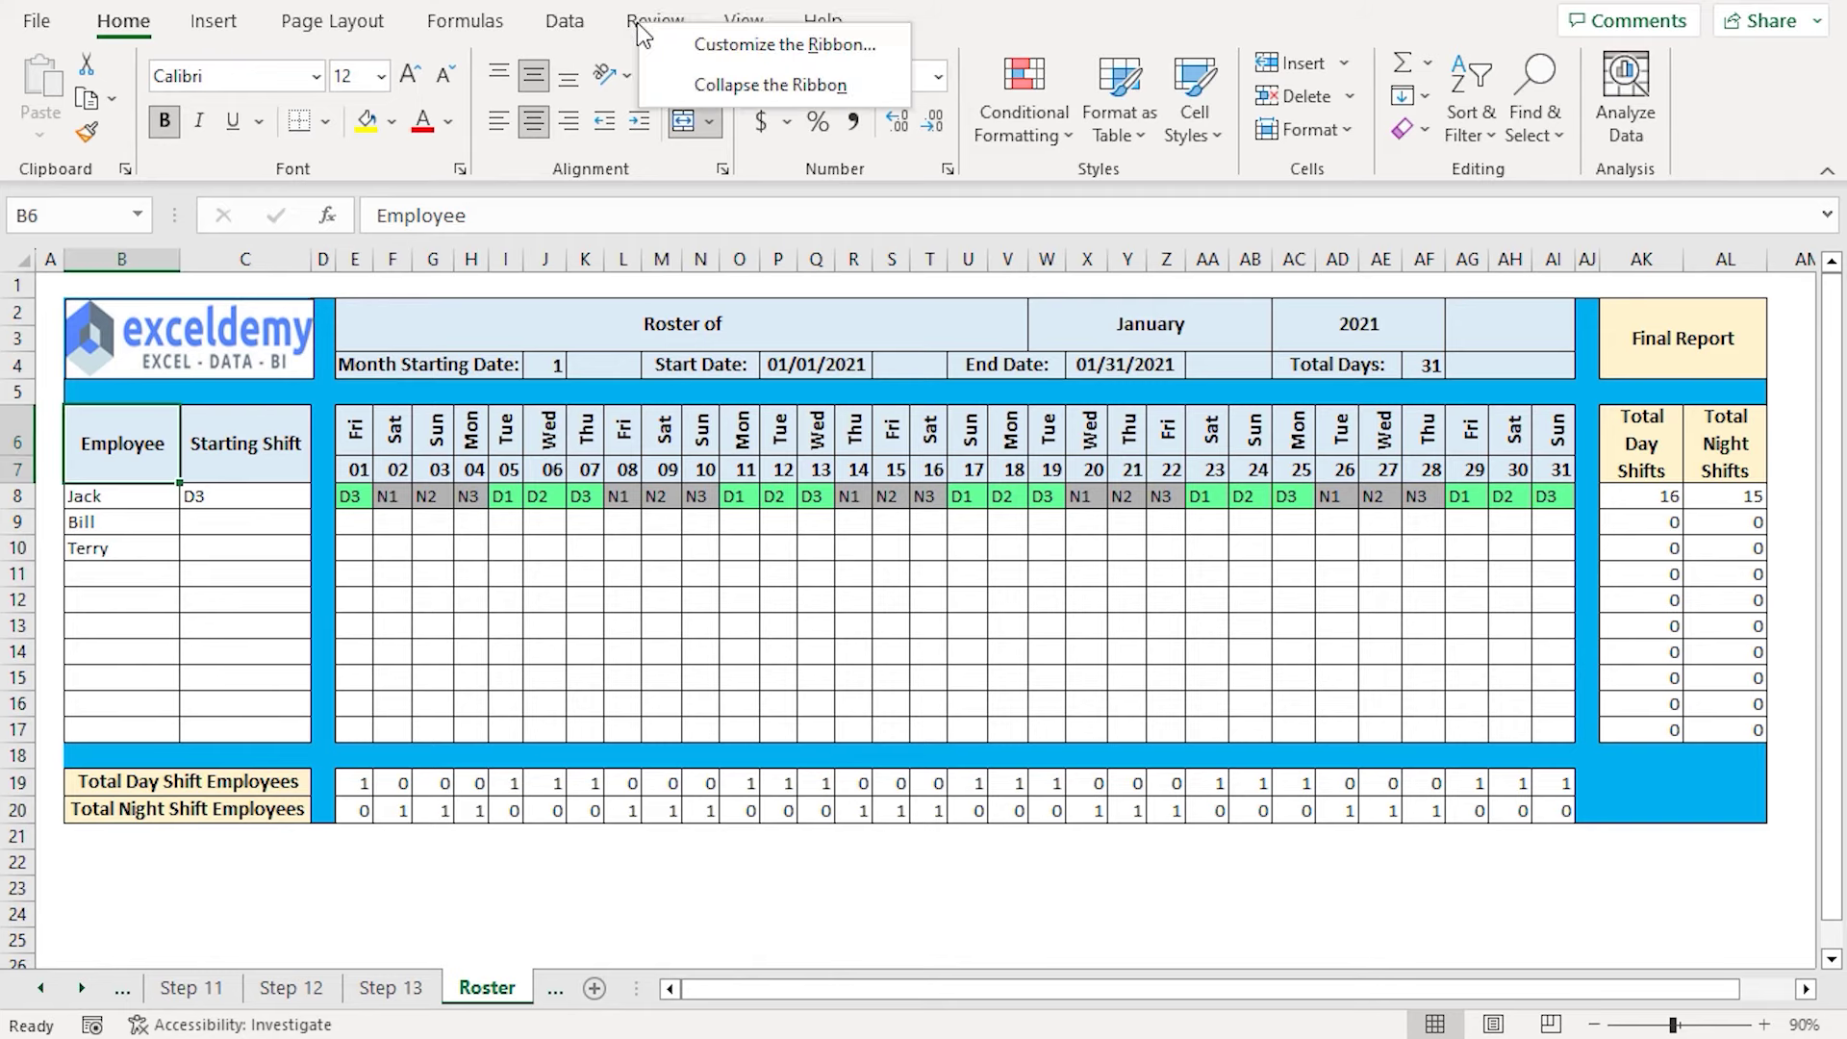
pyautogui.click(724, 44)
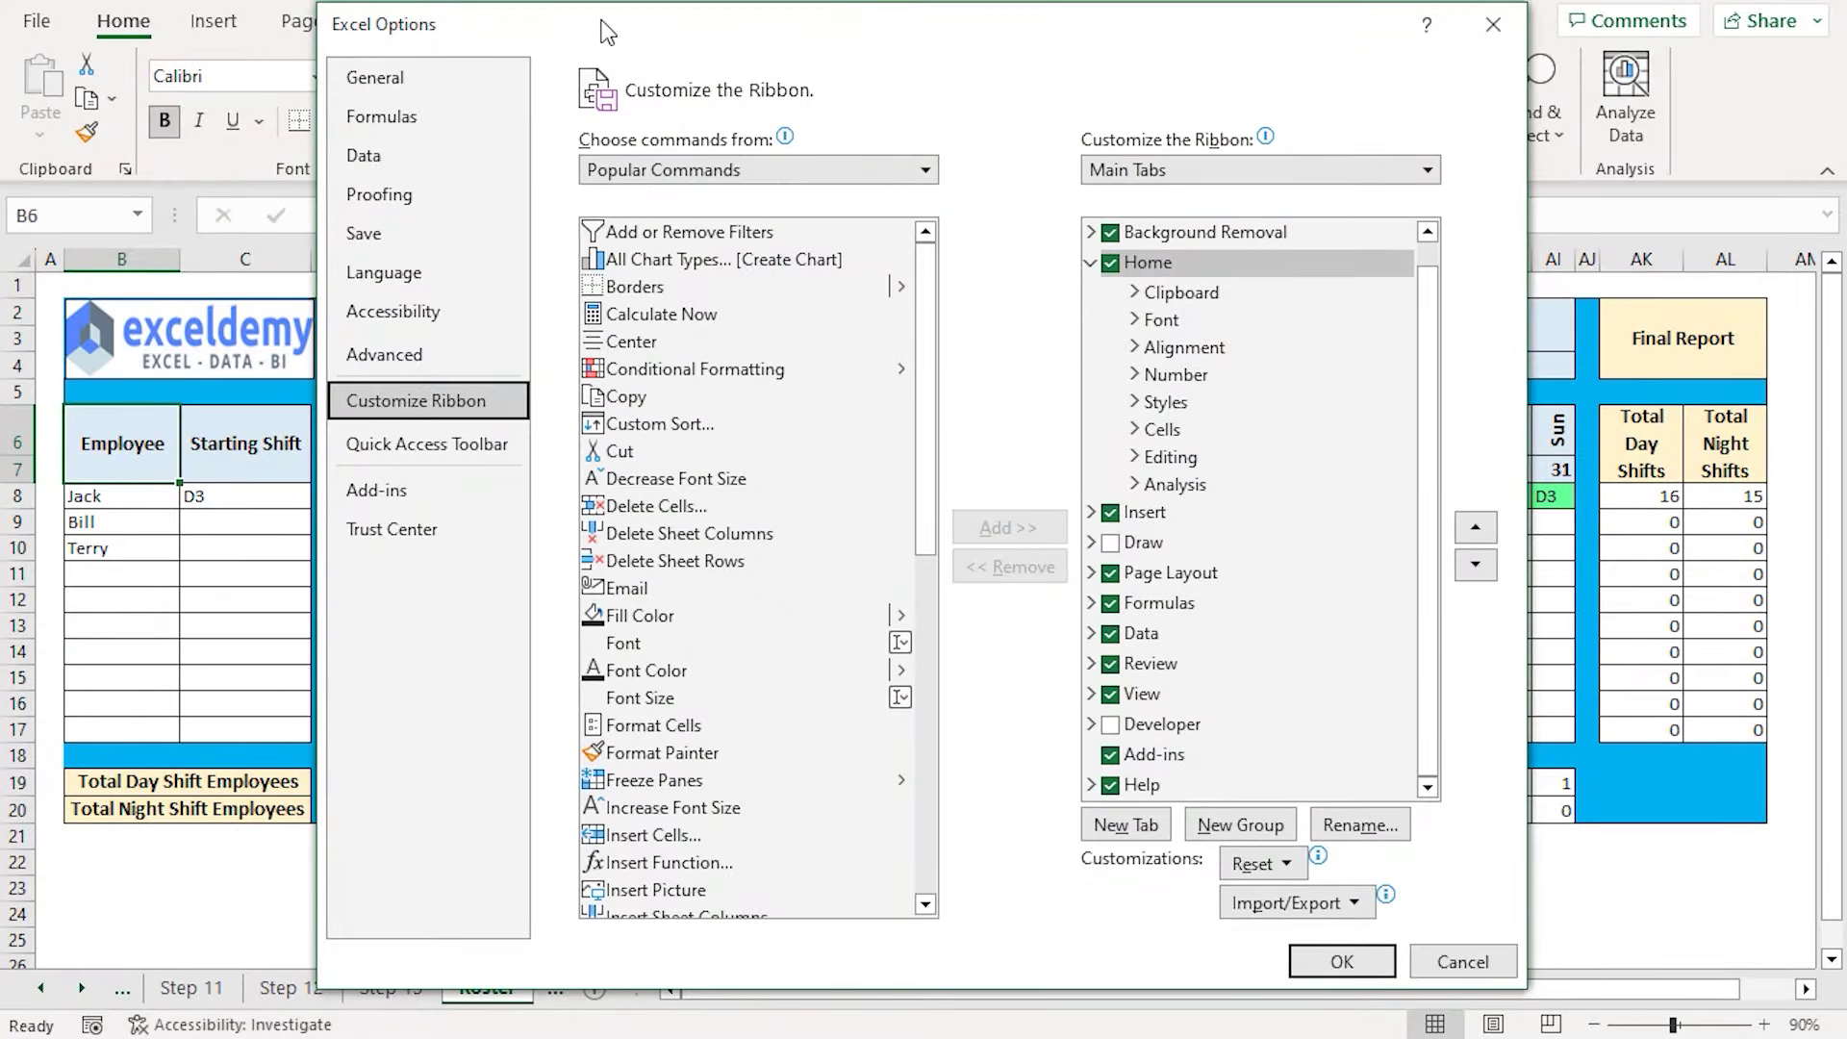
pyautogui.moveTo(606, 32); pyautogui.dragTo(606, 41)
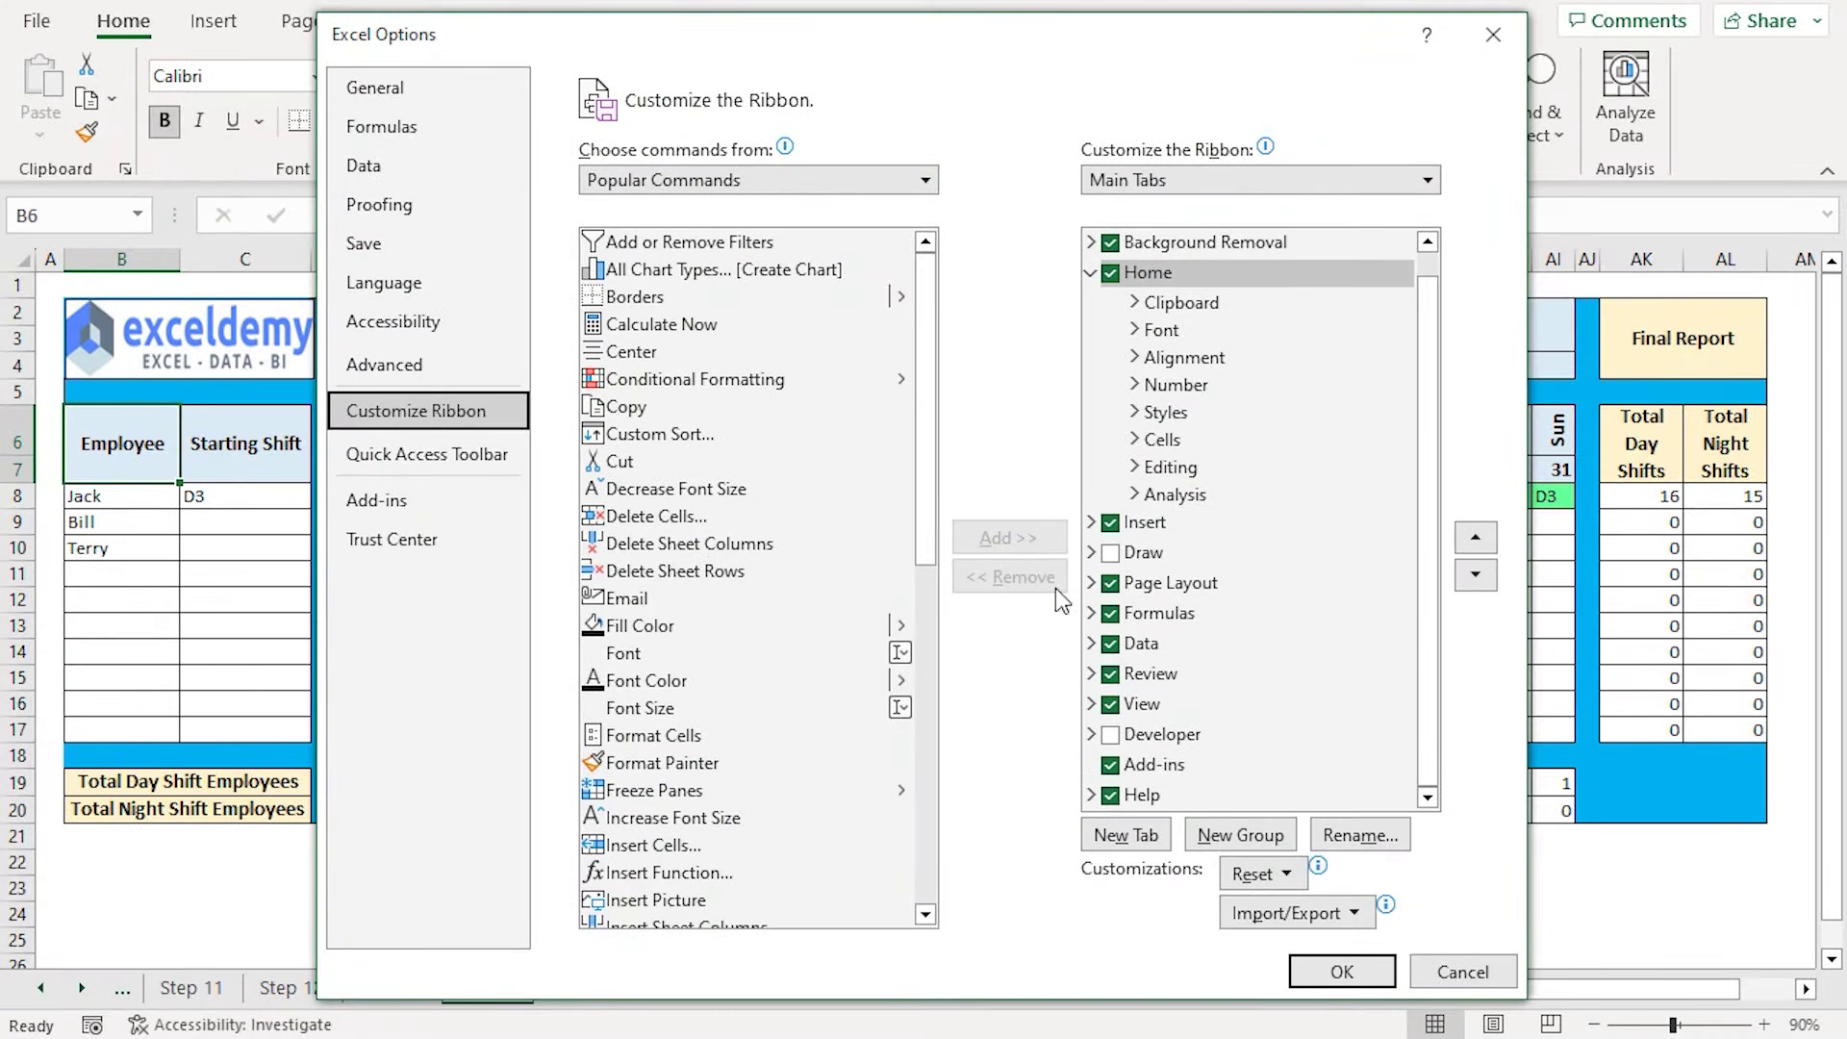
pyautogui.click(1110, 735)
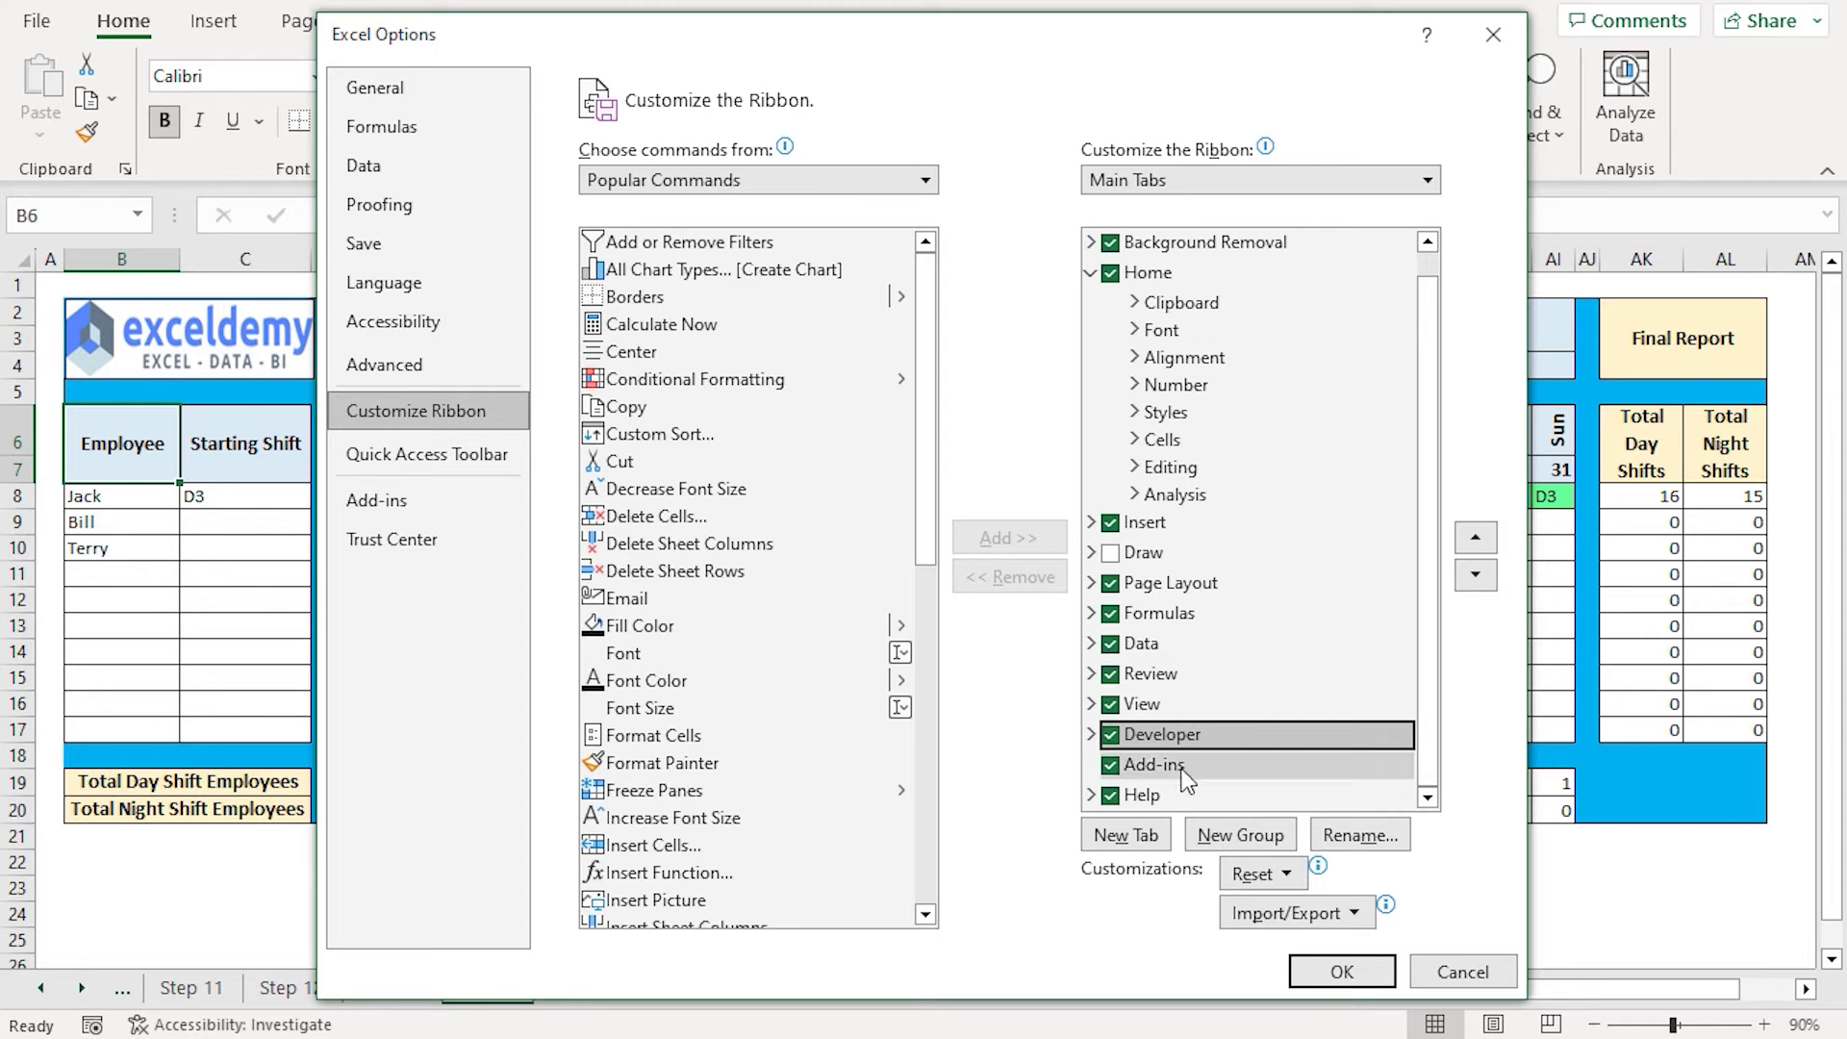
pyautogui.click(1340, 972)
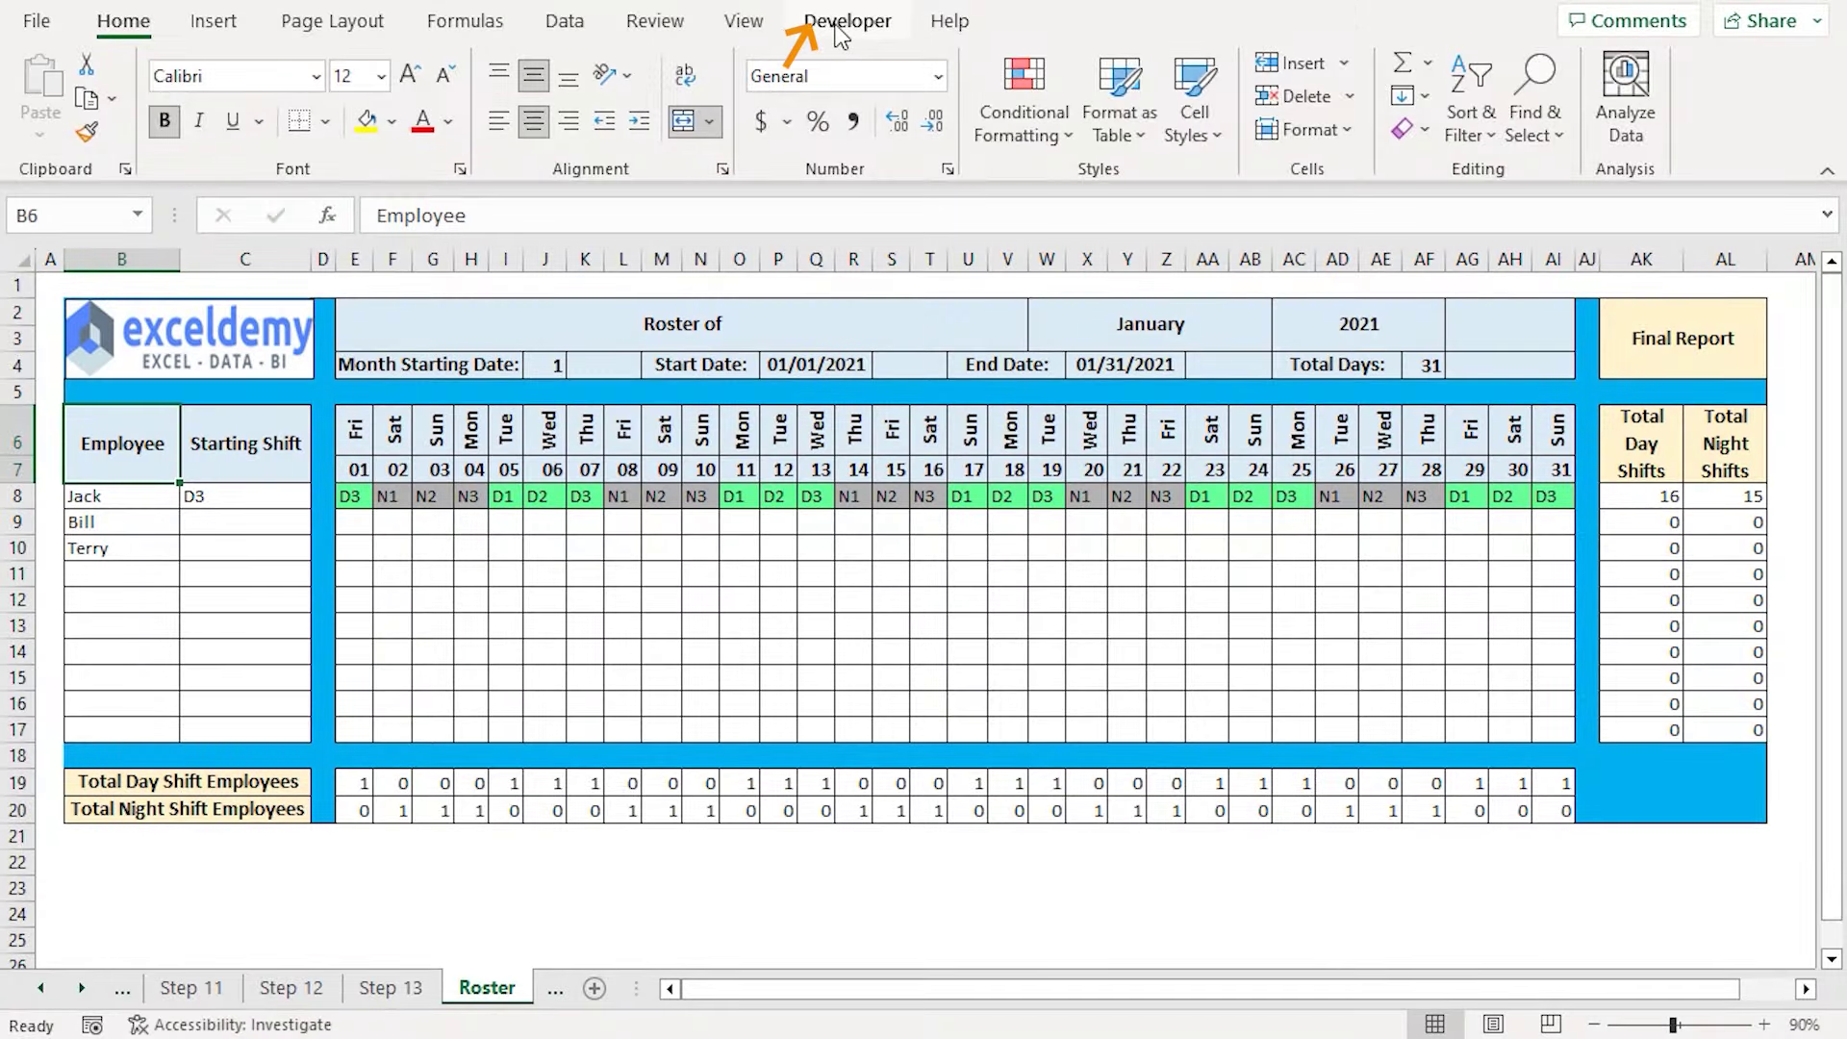
# Insert a new module in the Making a Roster.xlsm VBA project and paste in the JumpToSheet and CopyToSheet macros
pyautogui.click(839, 30)
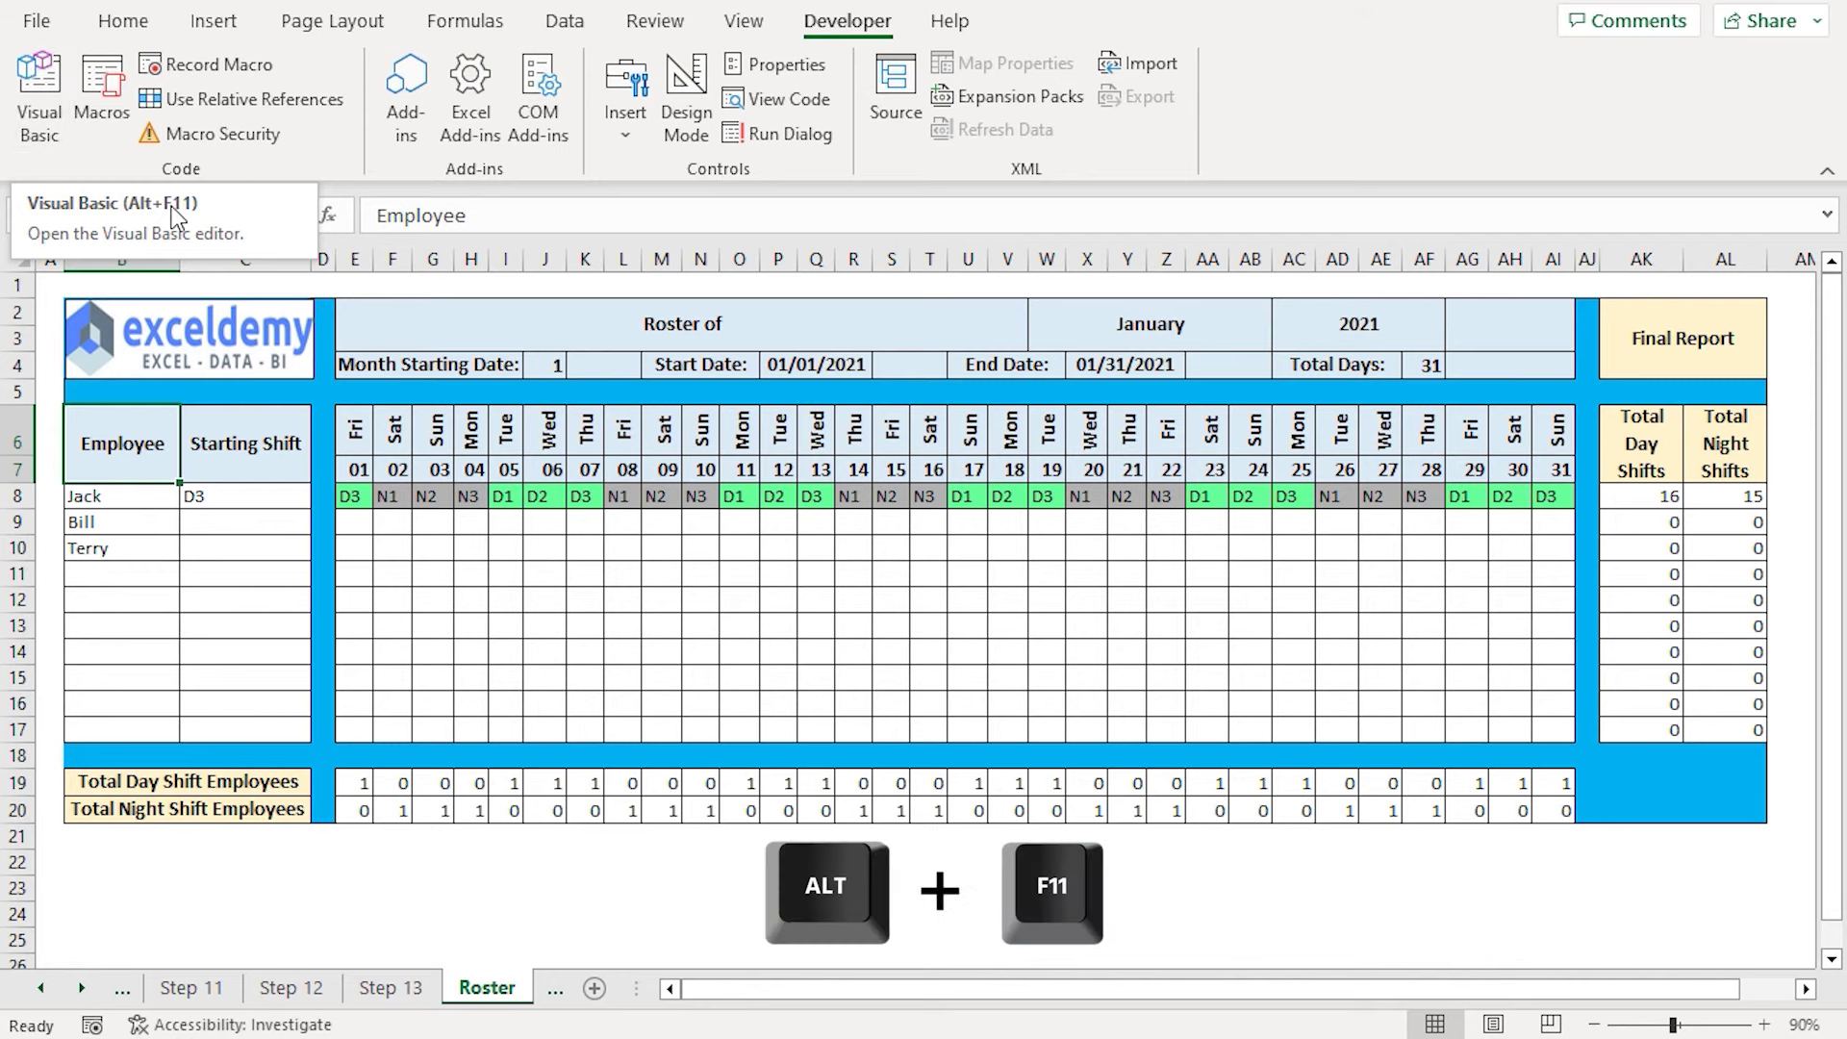
pyautogui.click(39, 86)
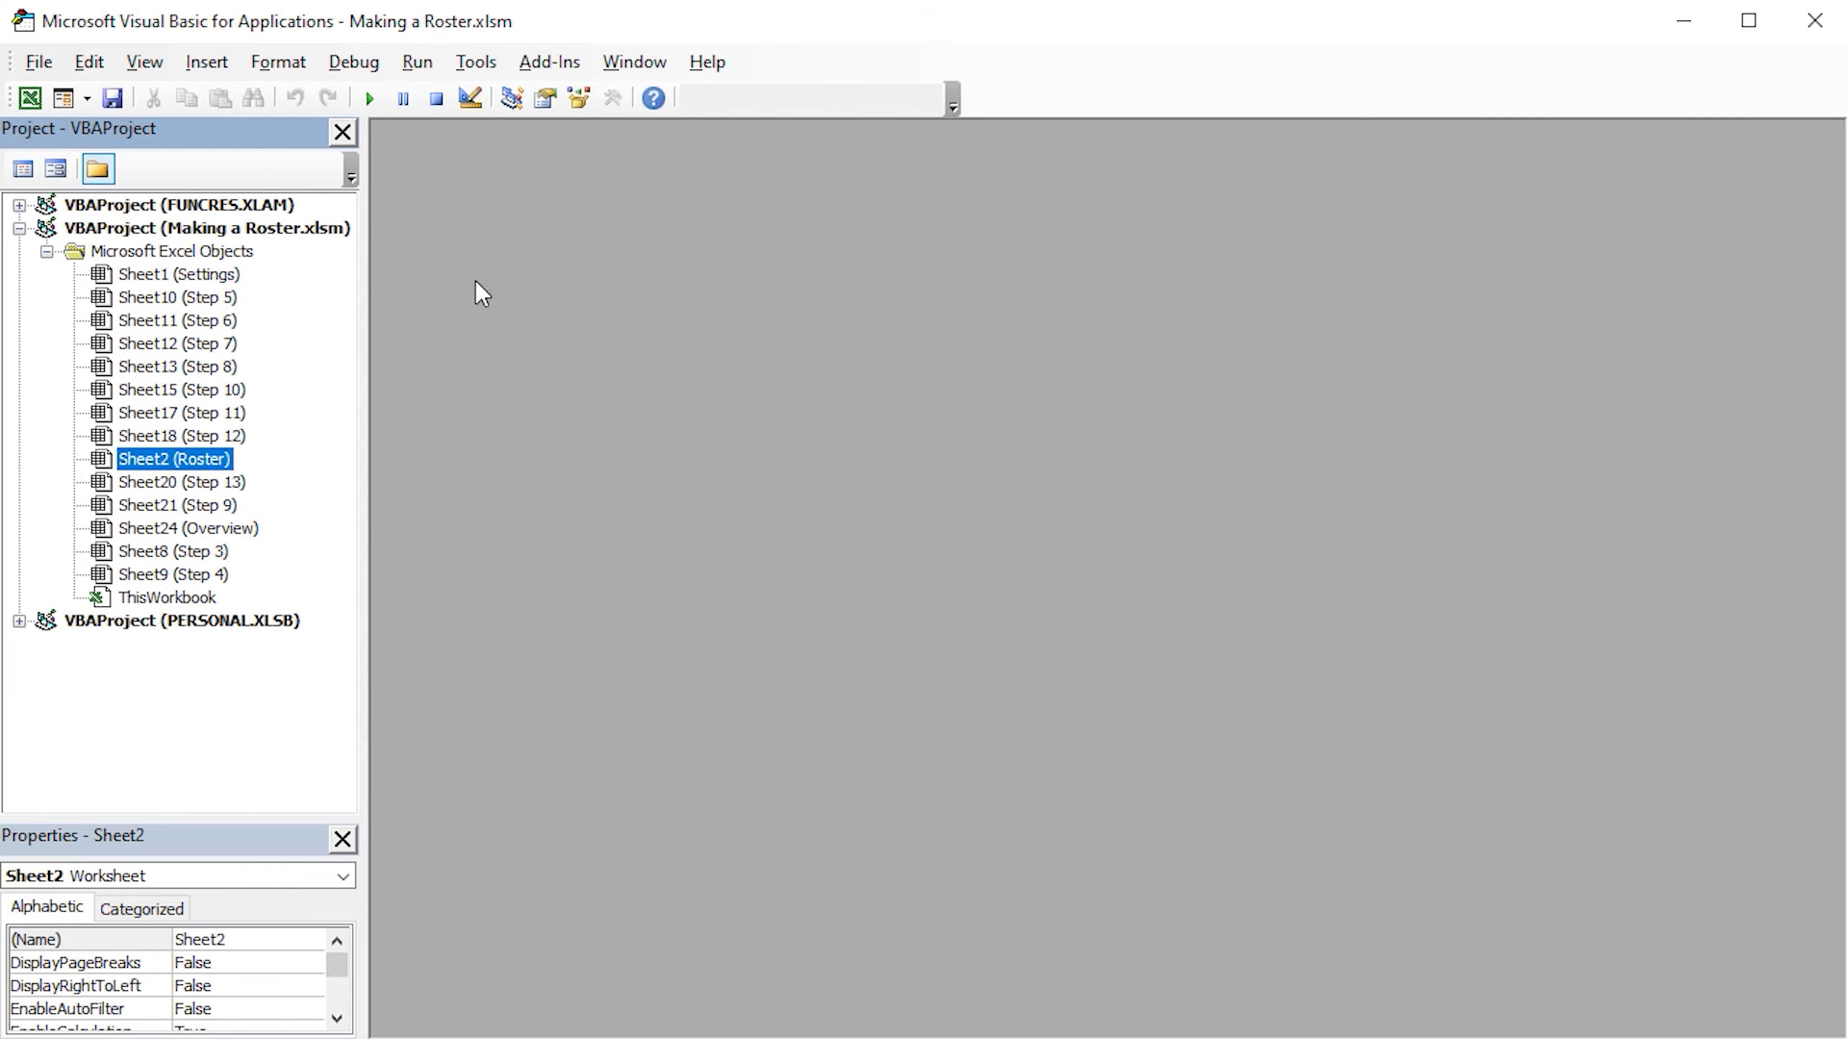
pyautogui.click(215, 63)
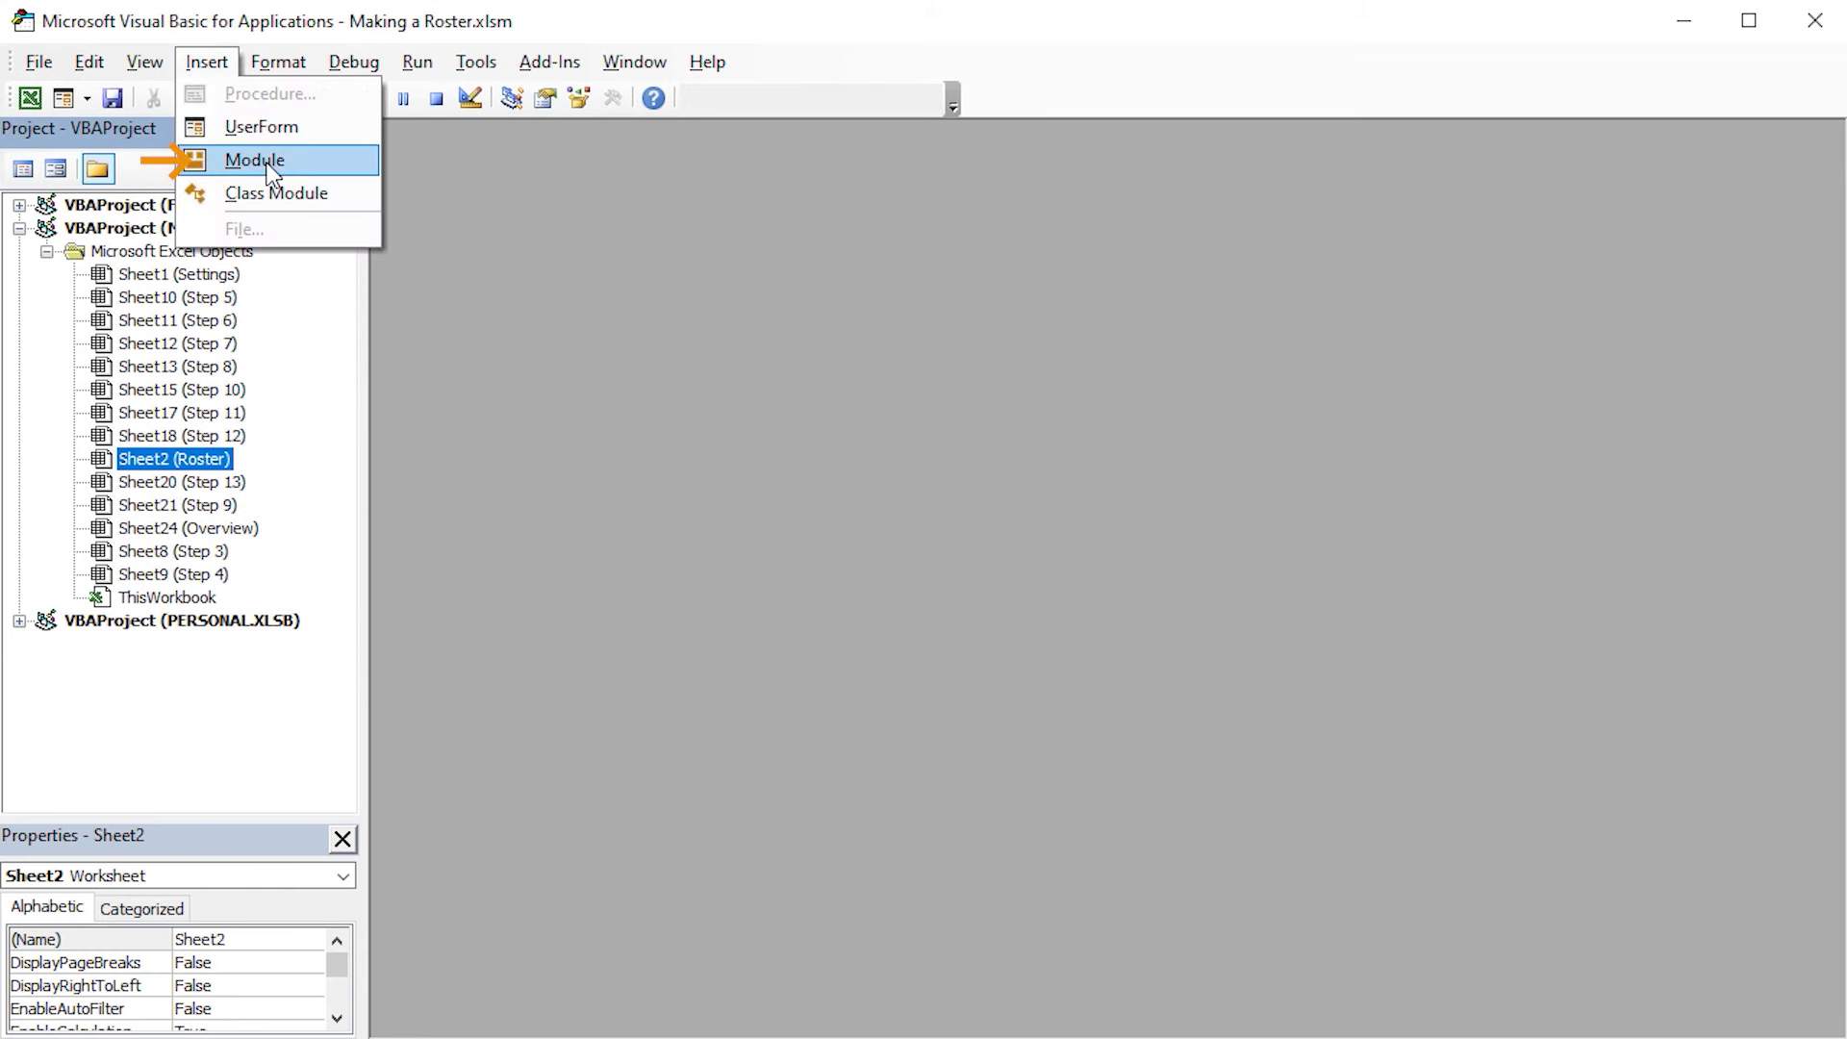
pyautogui.click(267, 167)
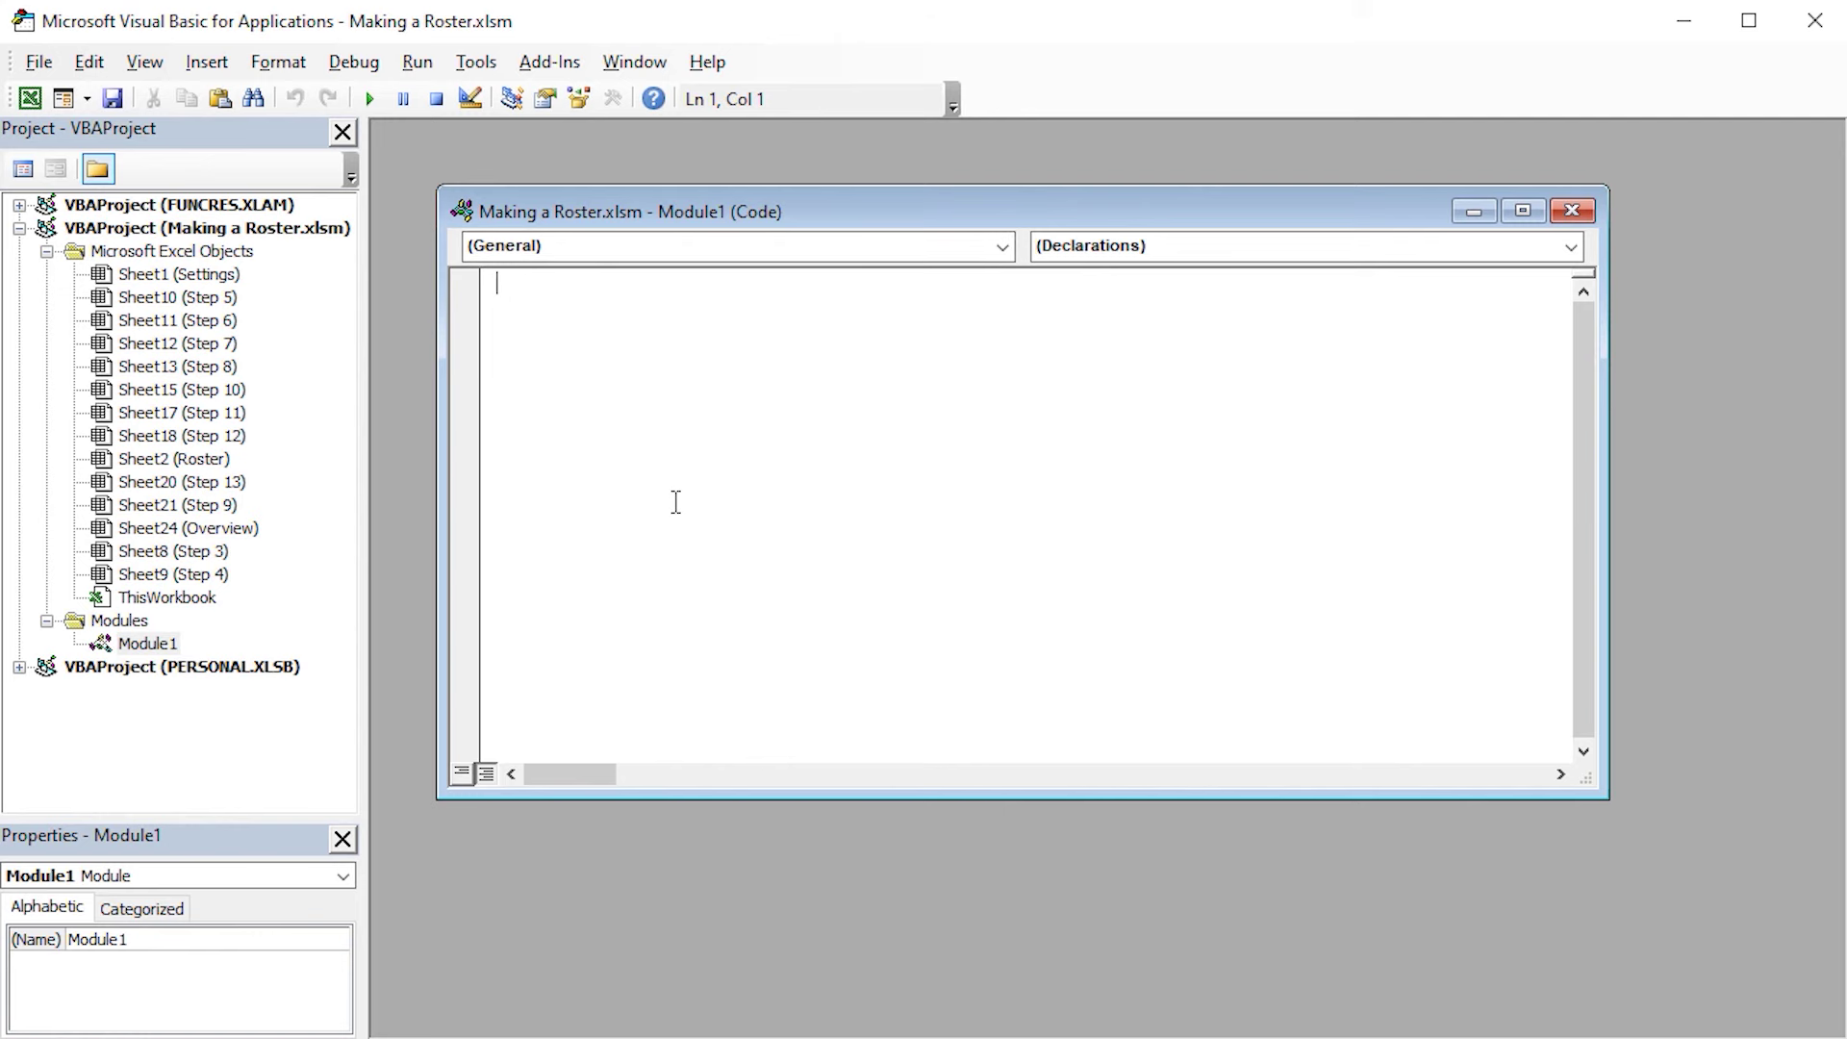
pyautogui.hotkey('ctrl', 'v')
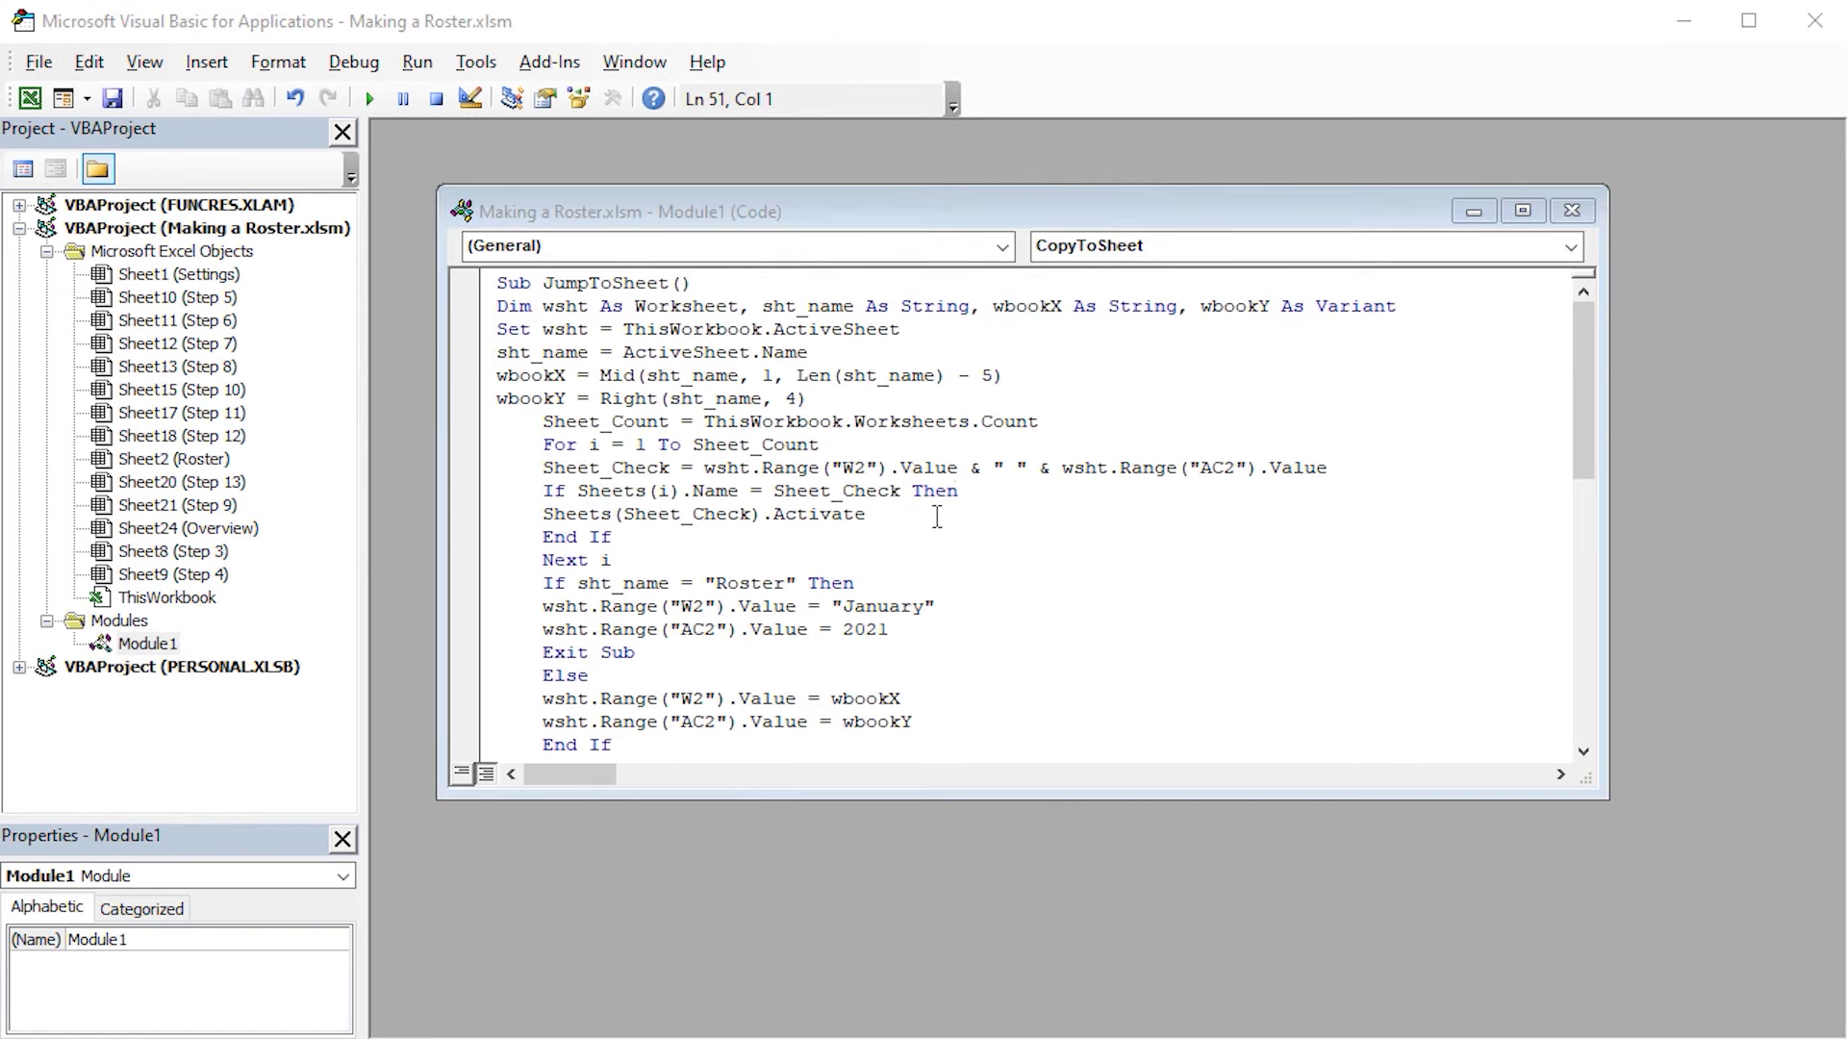
# Review the JumpToSheet and CopyToSheet code in Module1, from the sheet-name check to the column-hiding loop and the W2 and AC2 resets
pyautogui.press('F8')
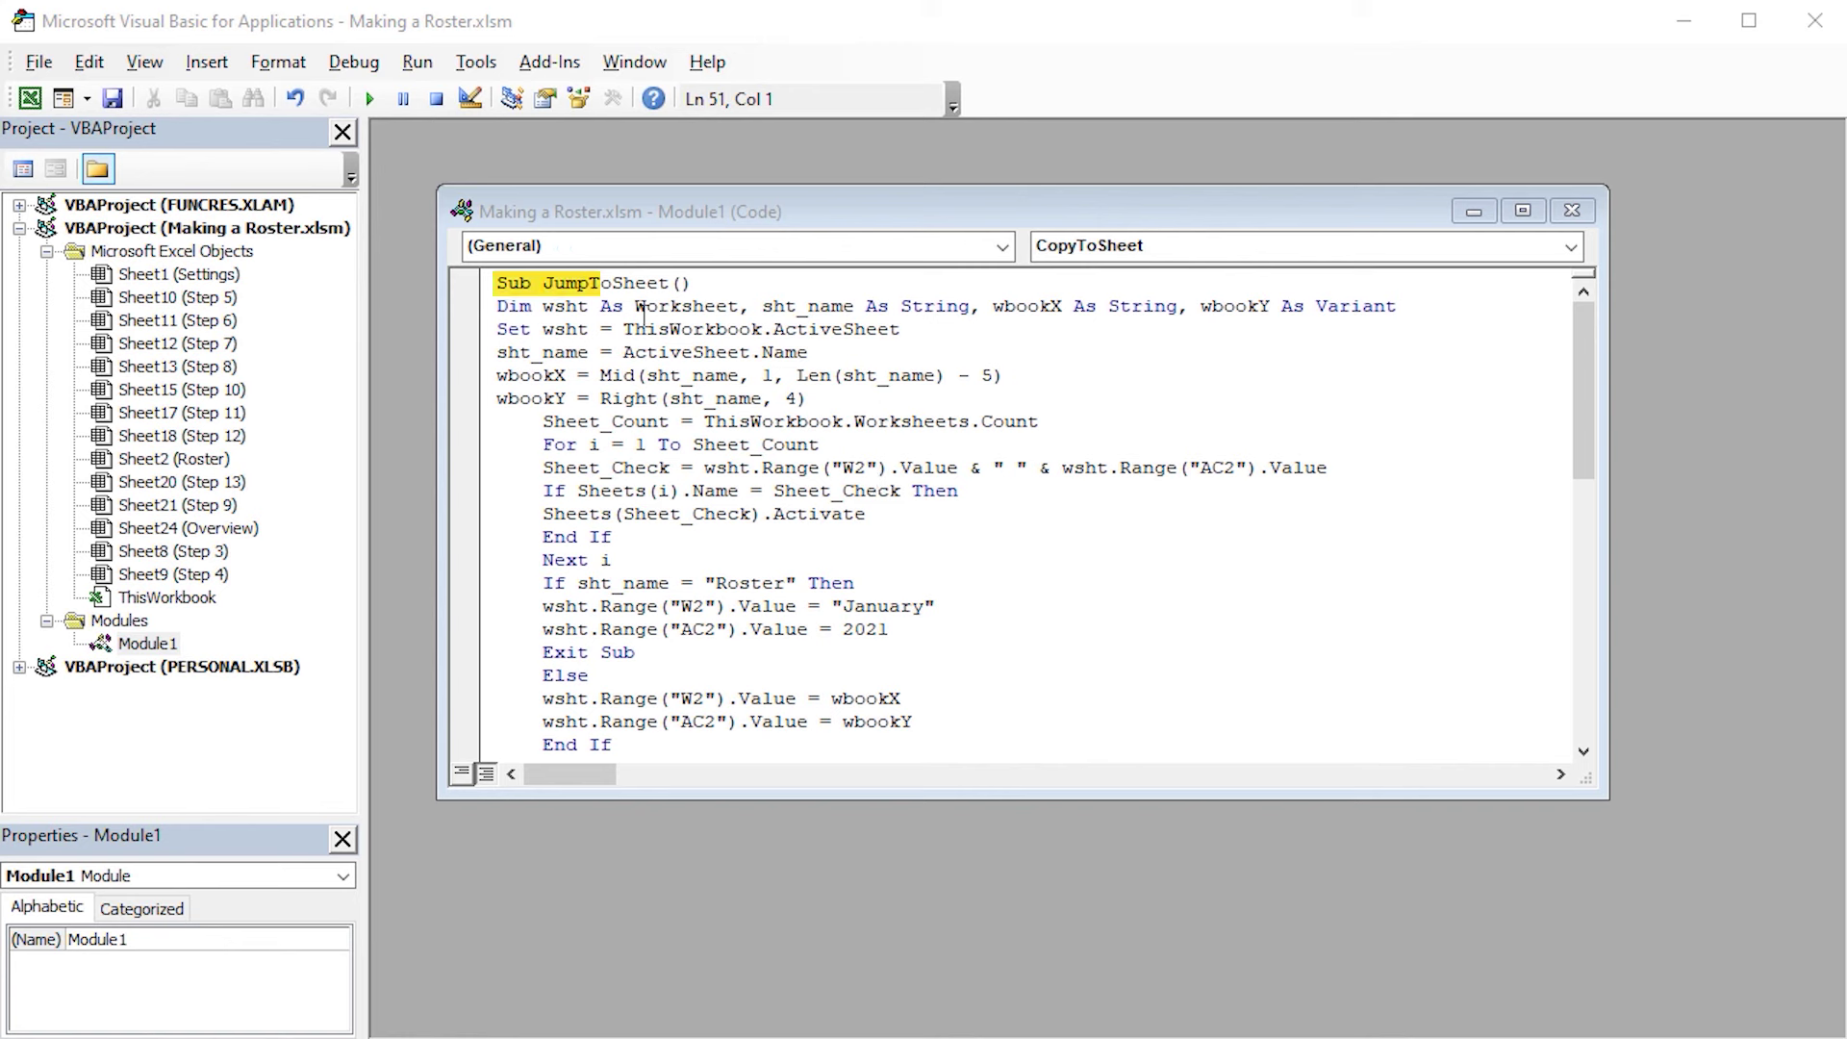
pyautogui.press('F5')
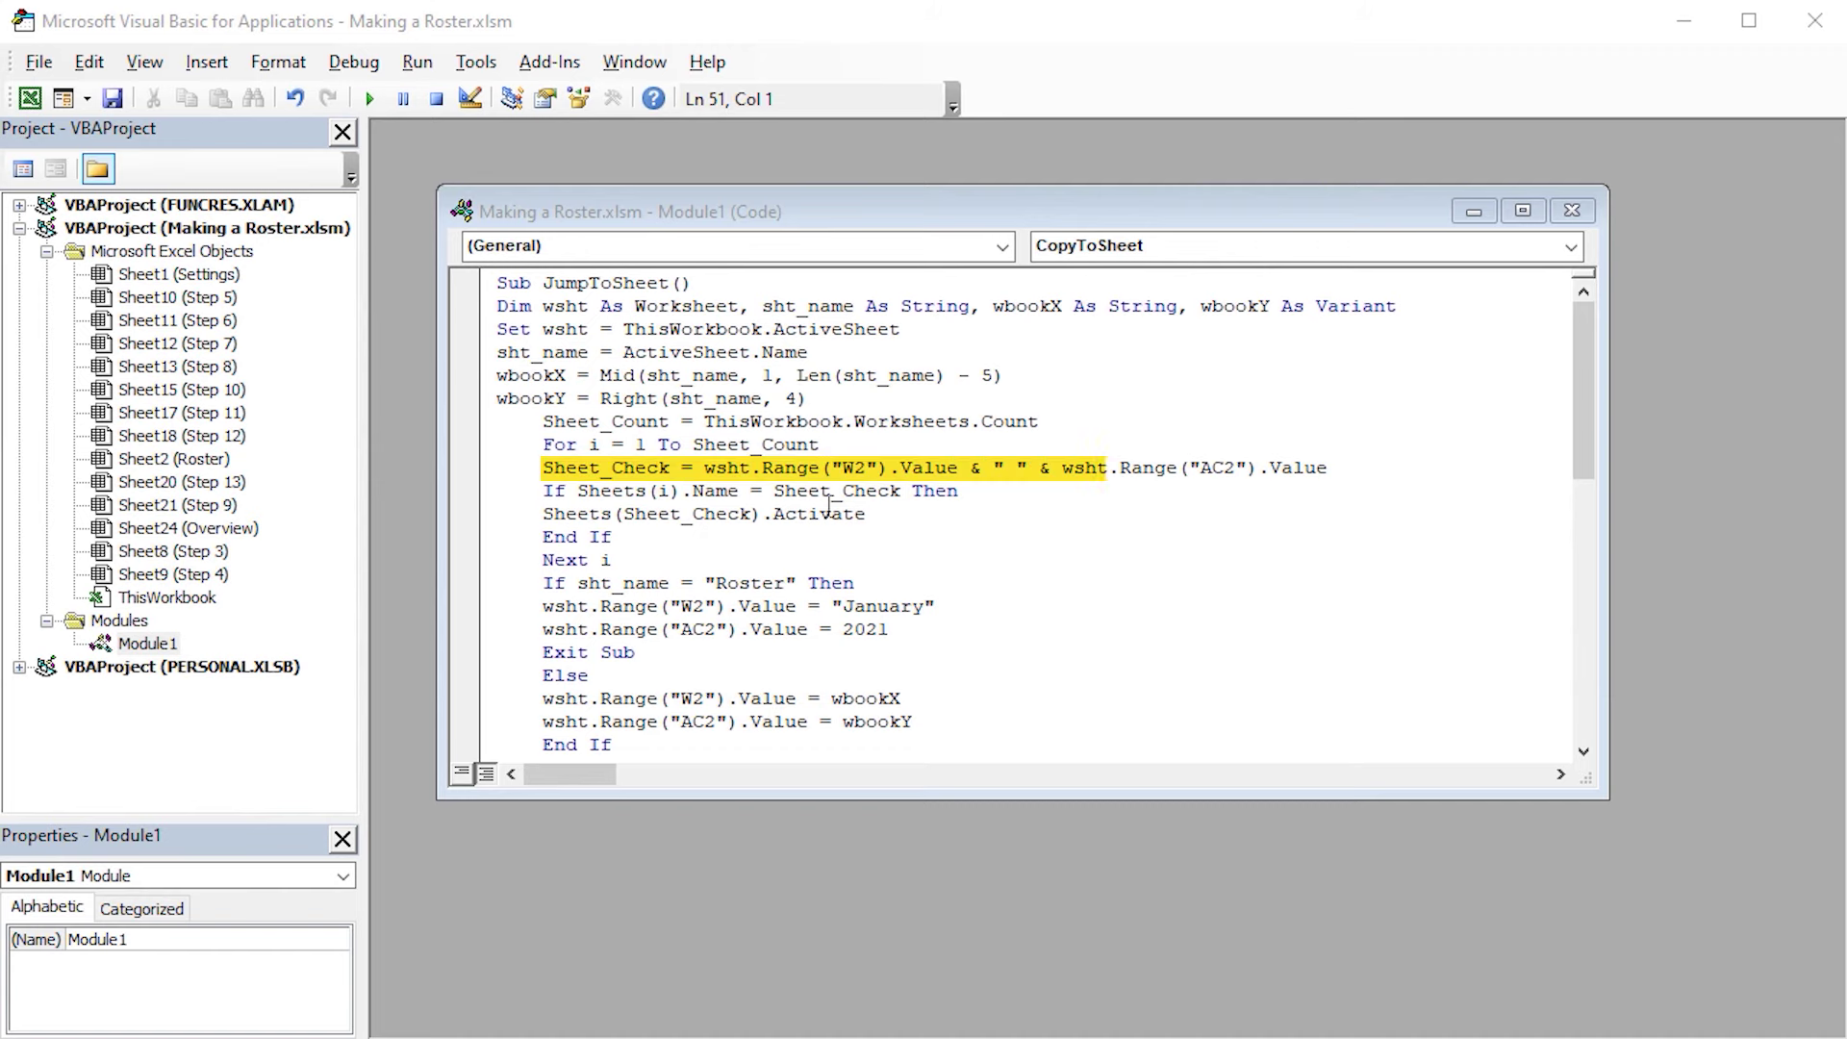
pyautogui.scroll(-5, 706, 435)
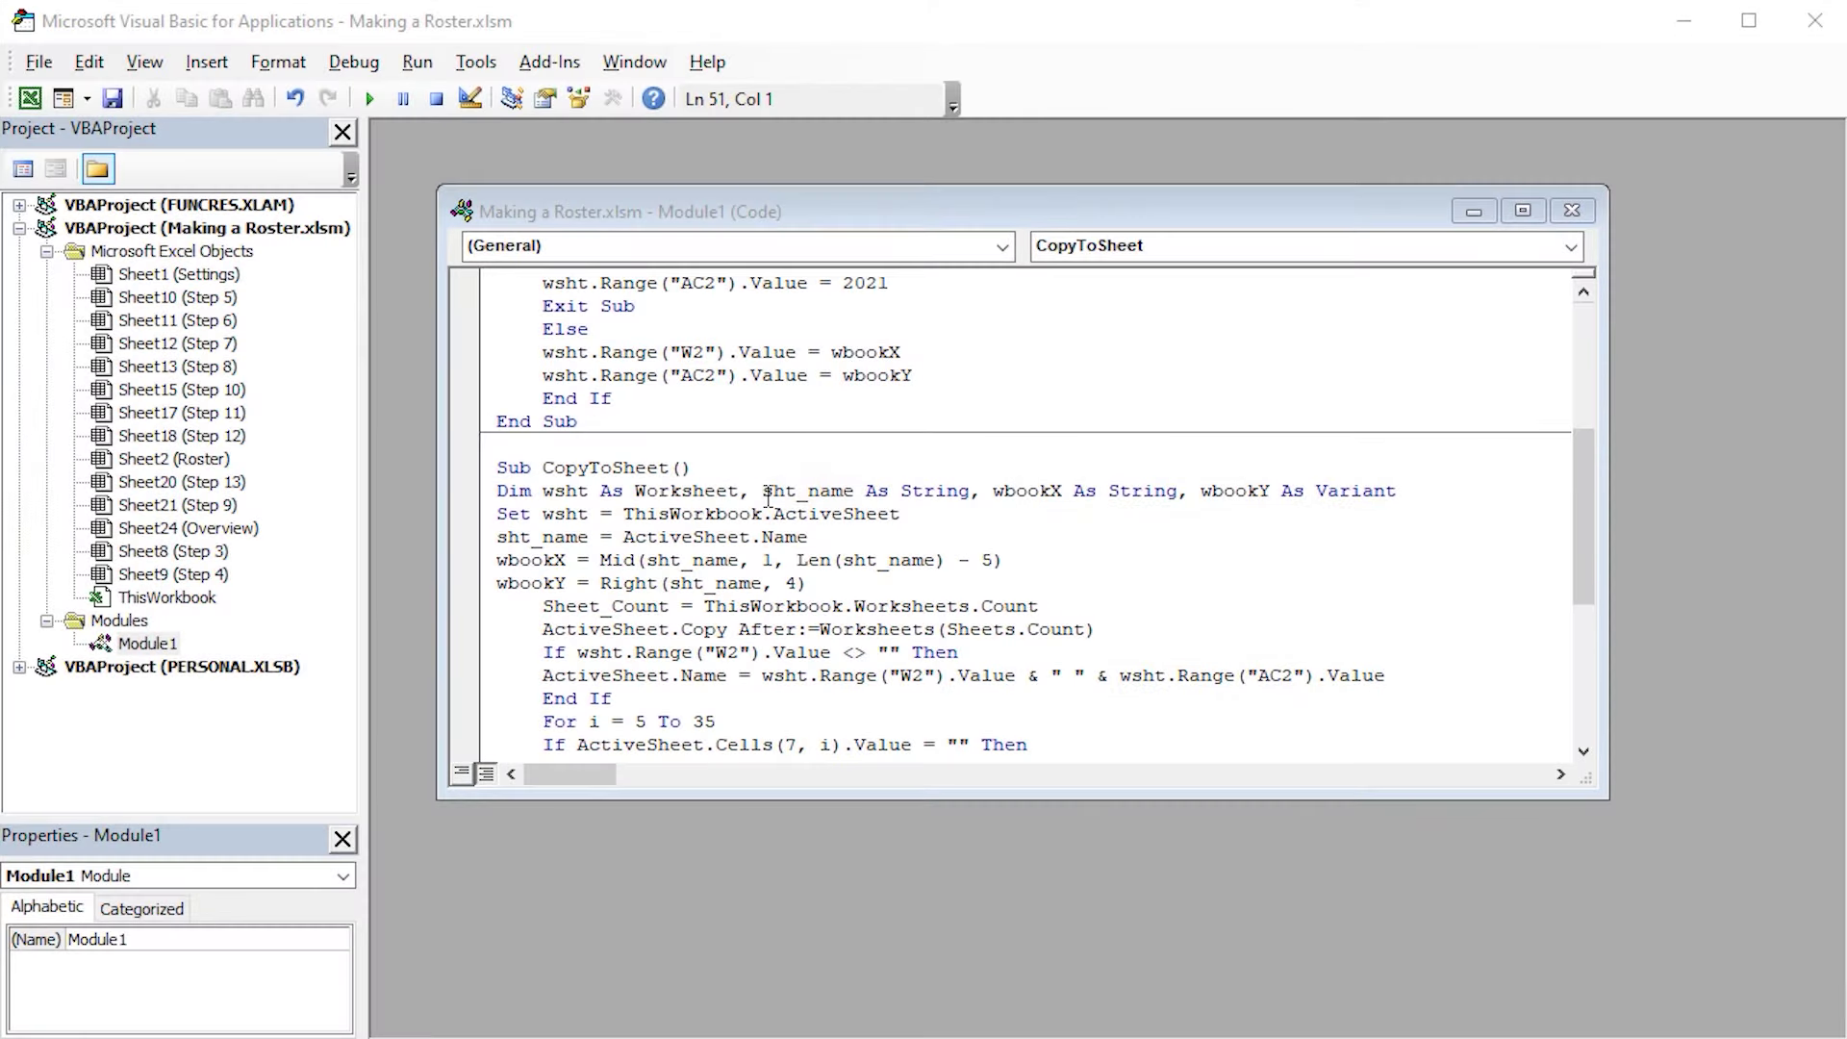
pyautogui.scroll(-2, 774, 518)
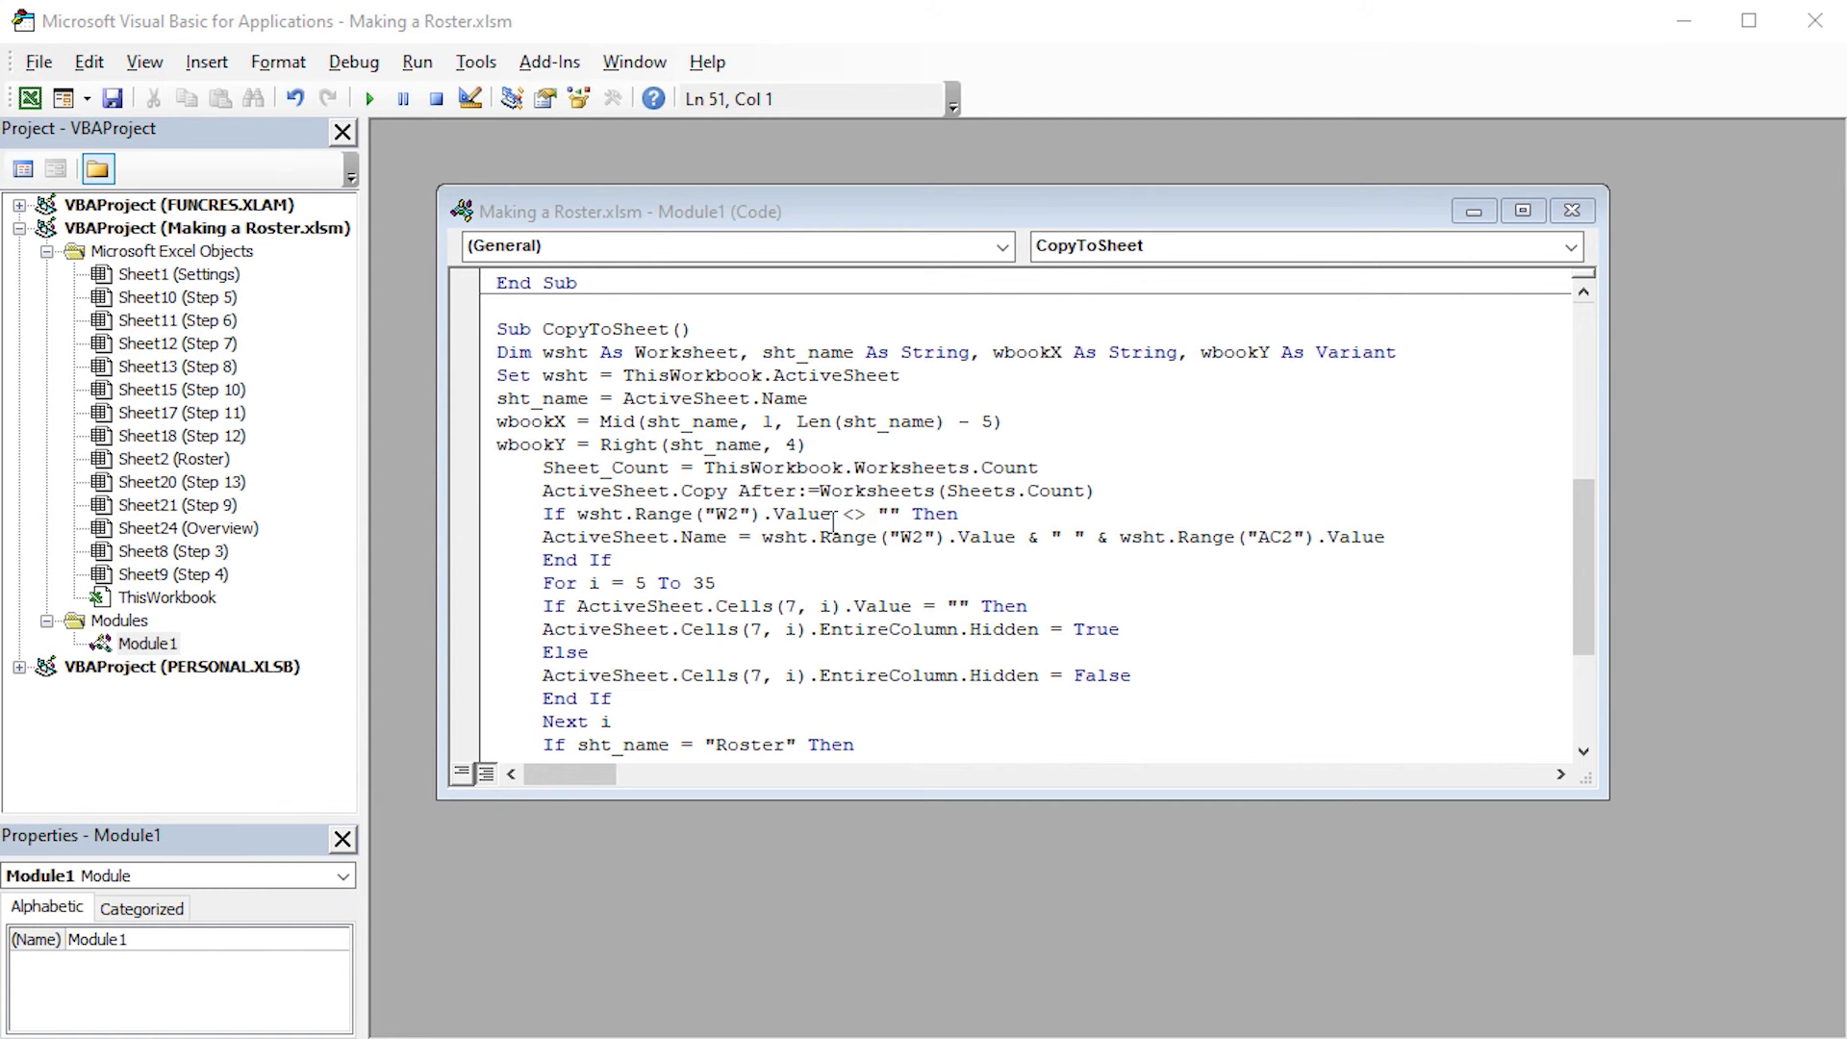
pyautogui.scroll(-3, 834, 524)
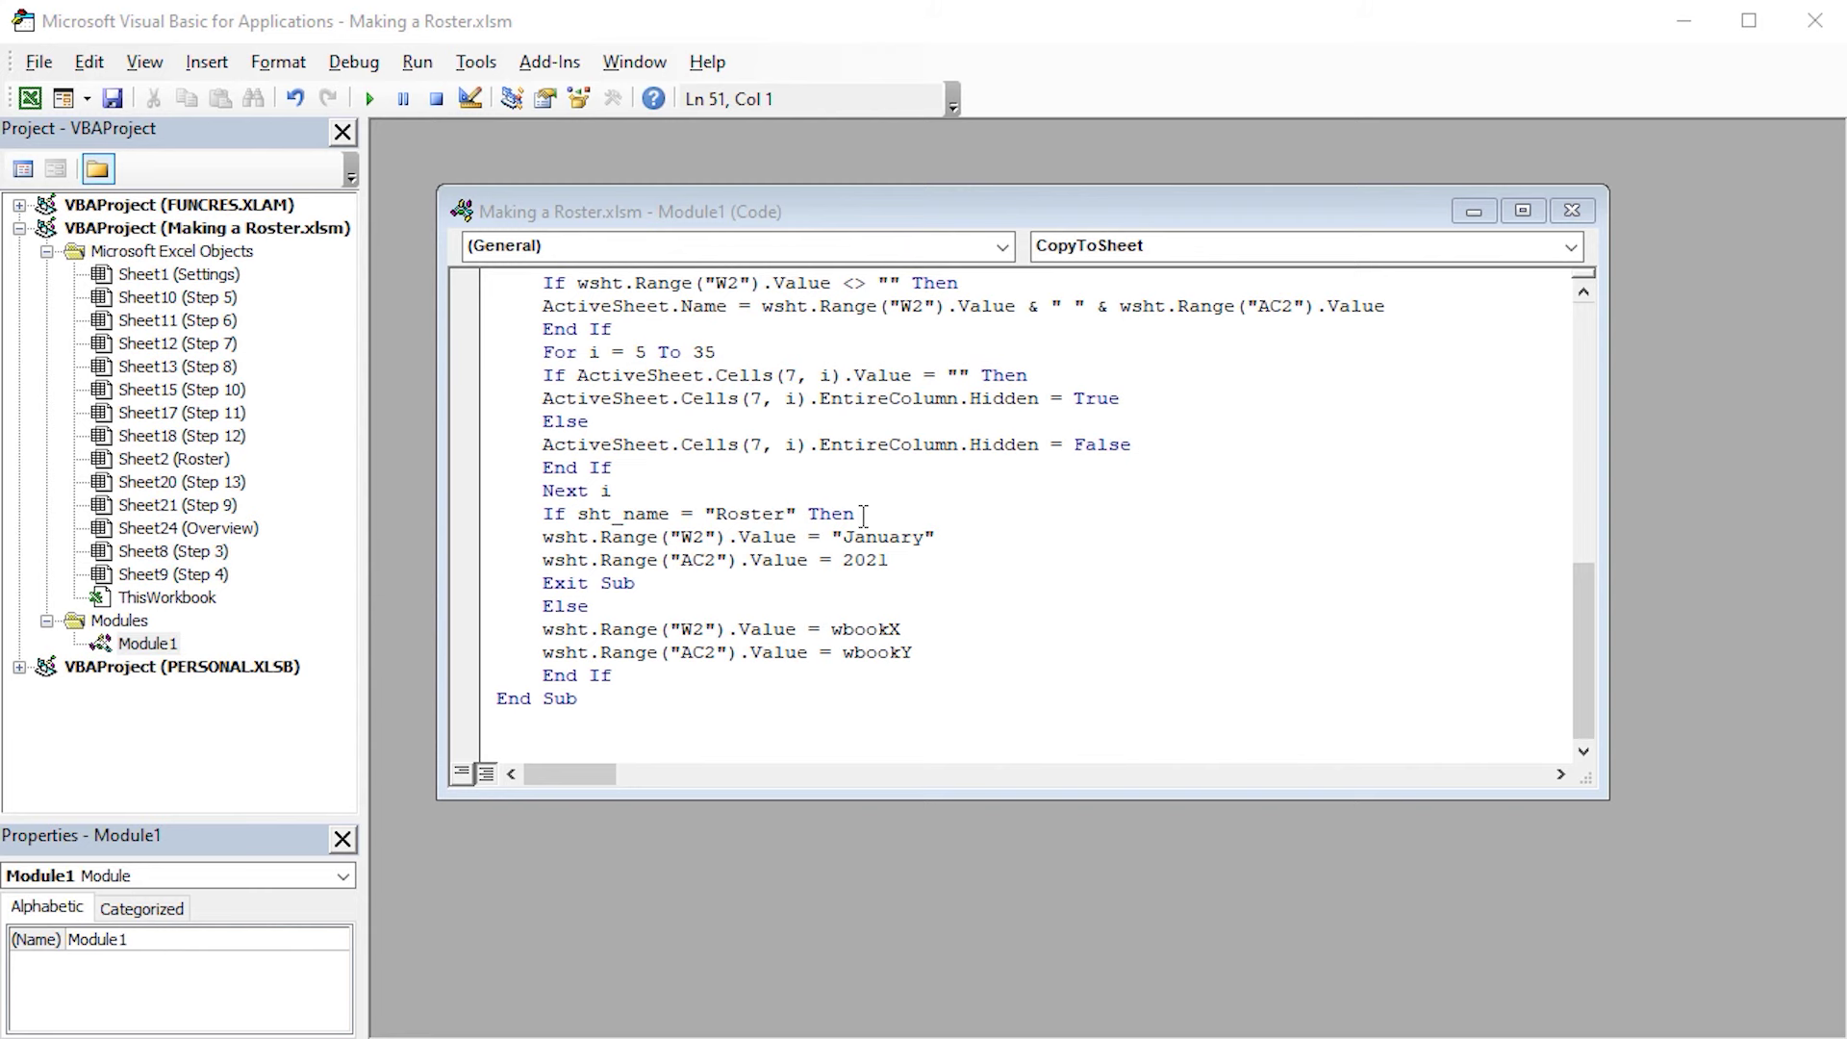
pyautogui.scroll(2, 798, 442)
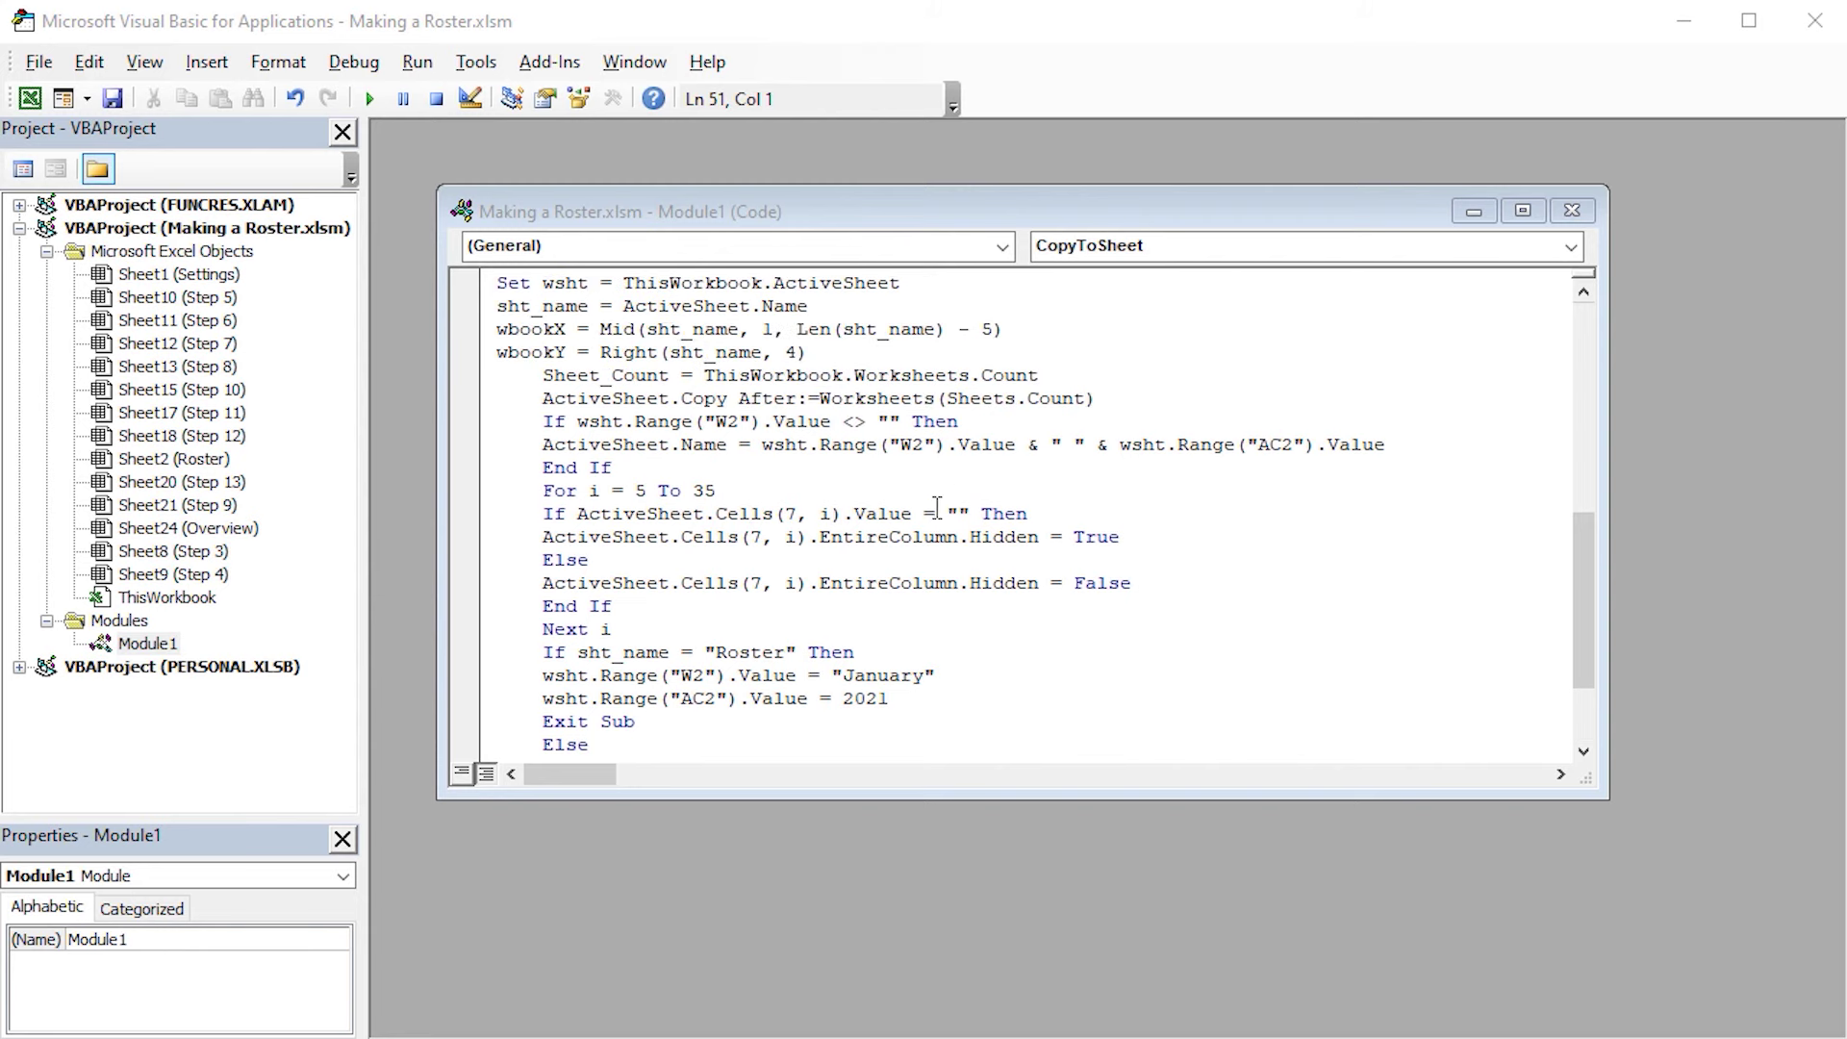
pyautogui.scroll(1, 972, 503)
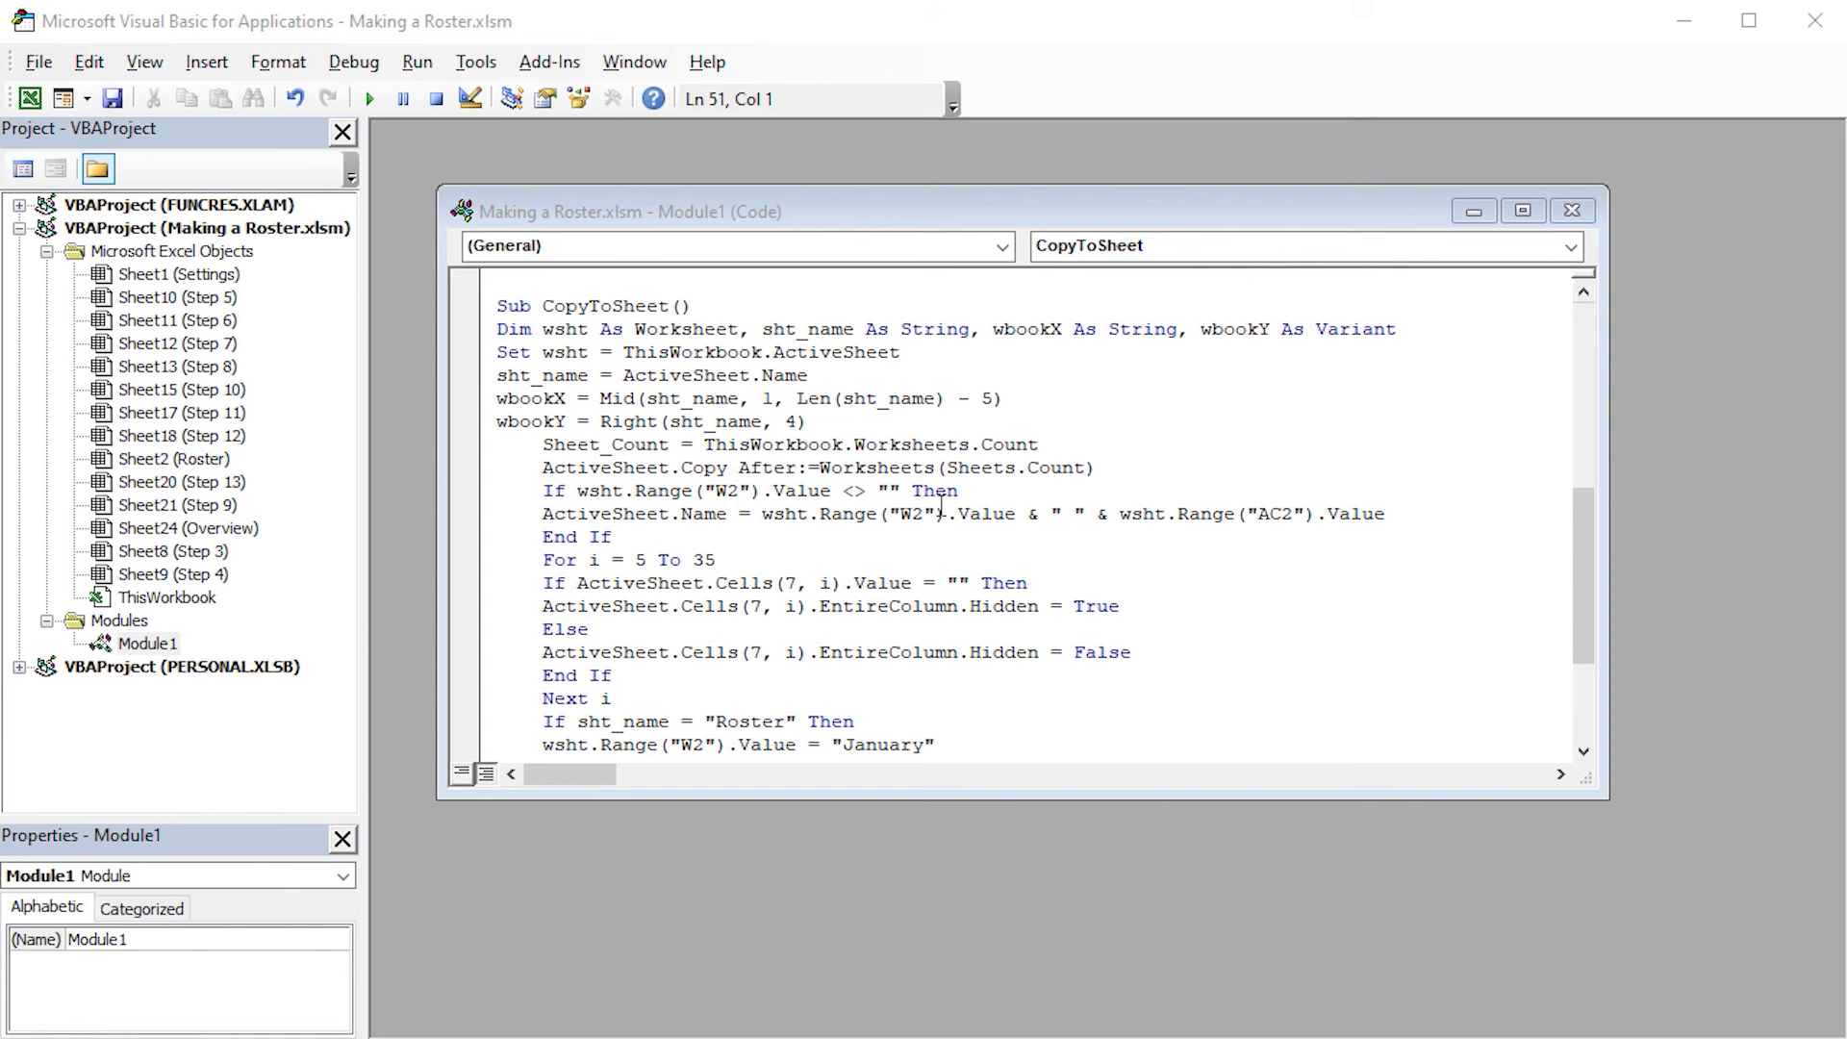
pyautogui.scroll(-3, 986, 510)
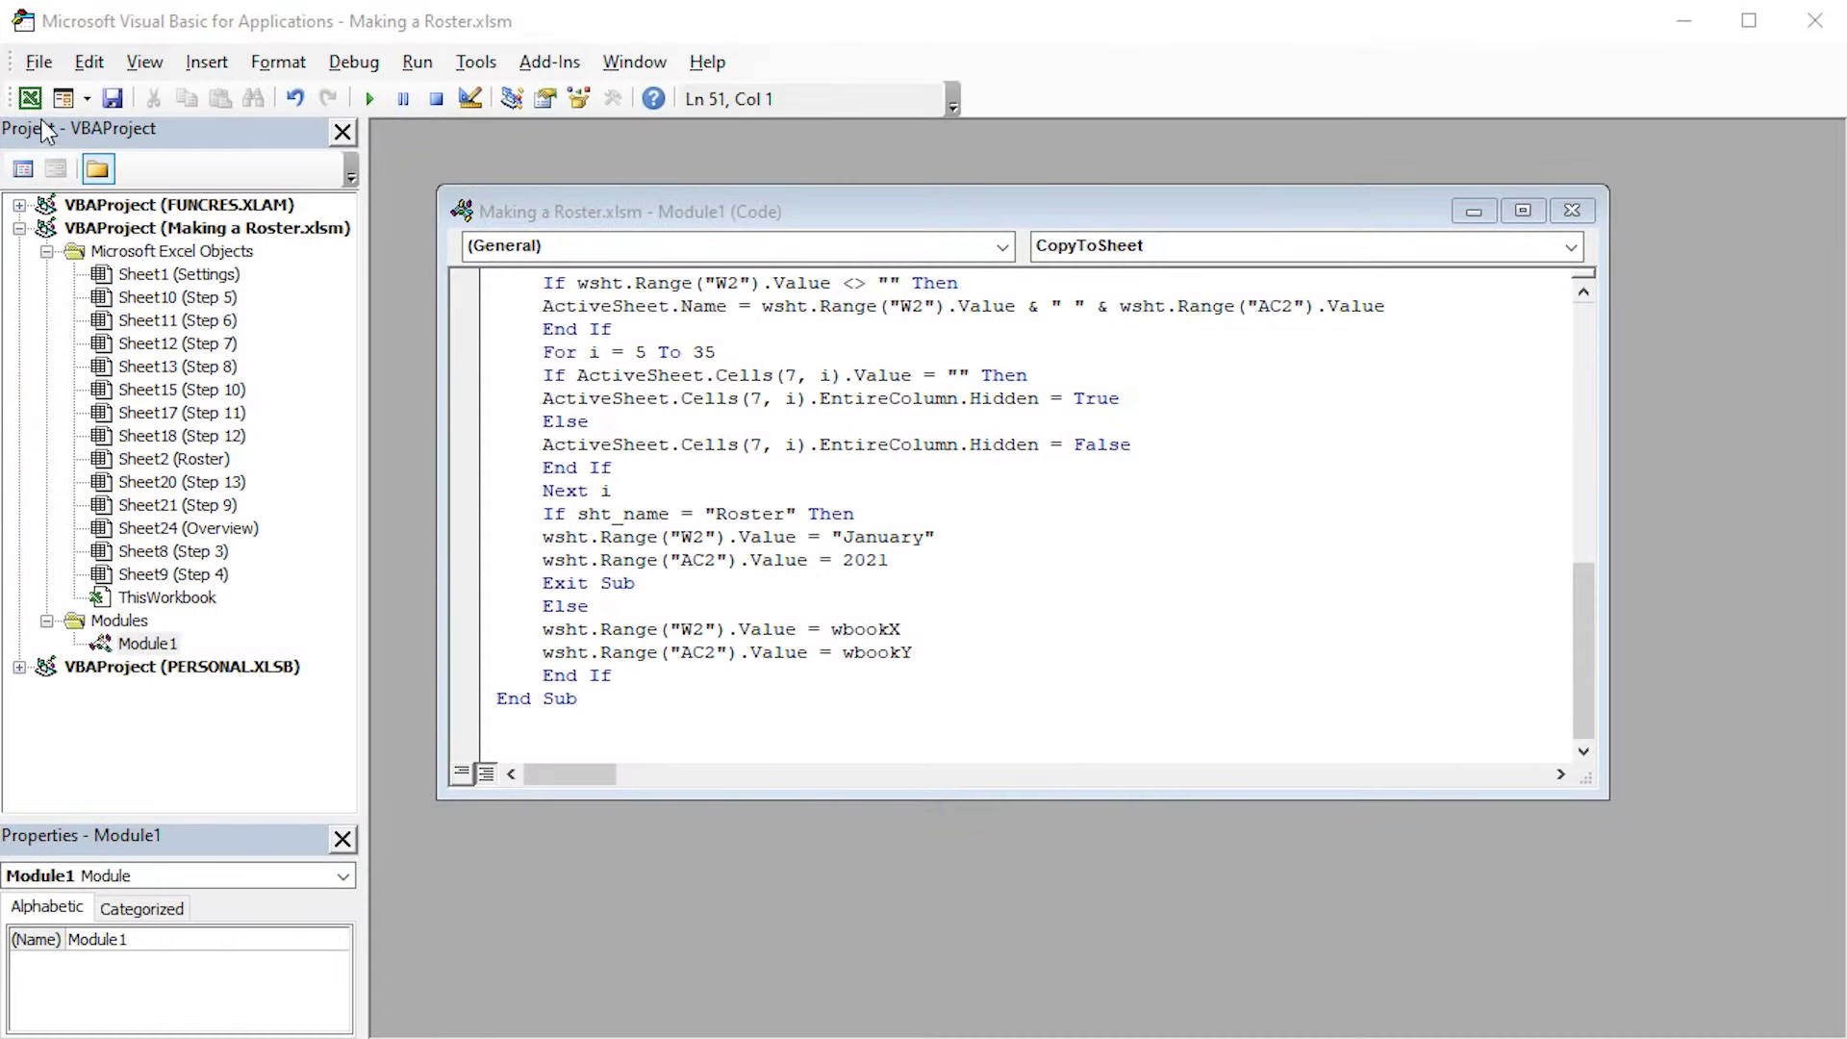
# Add a Worksheet_Change procedure to the Roster sheet's code that calls JumpToSheet or CopyToSheet when W2:AC2 changes, and close the code editor
pyautogui.click(29, 98)
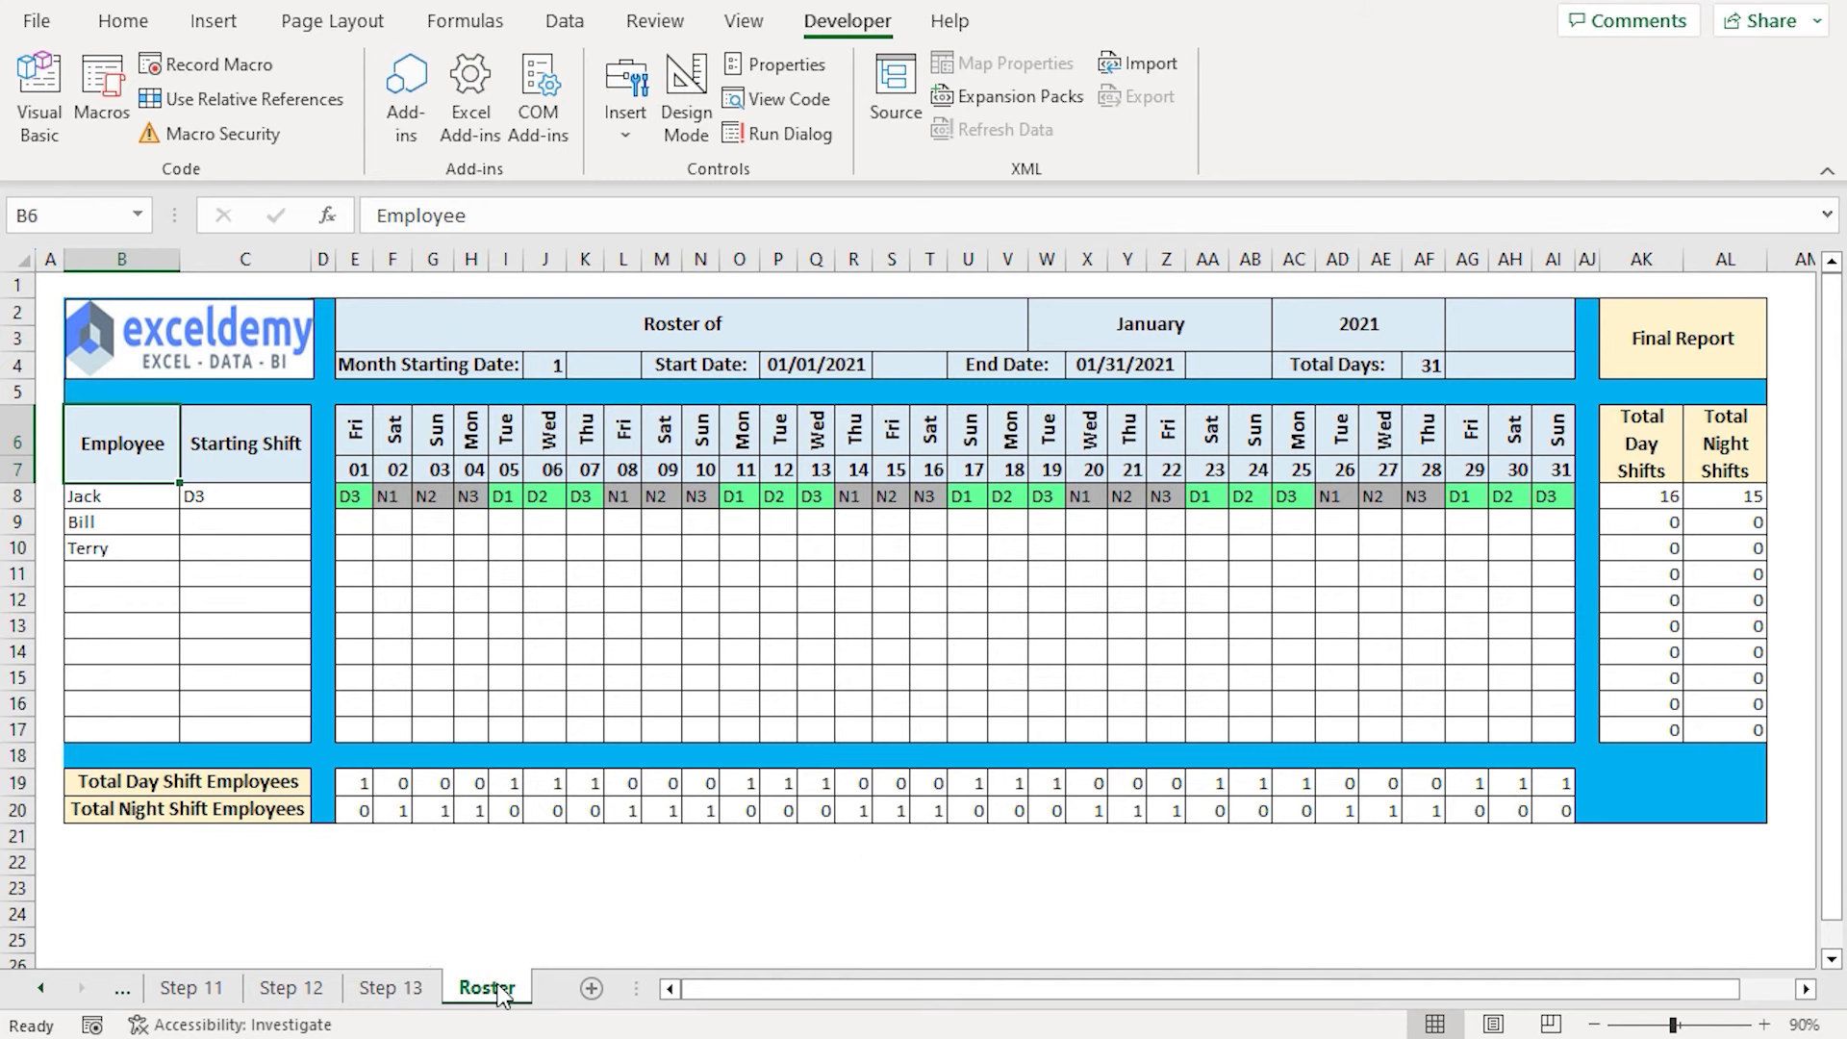
pyautogui.rightClick(501, 999)
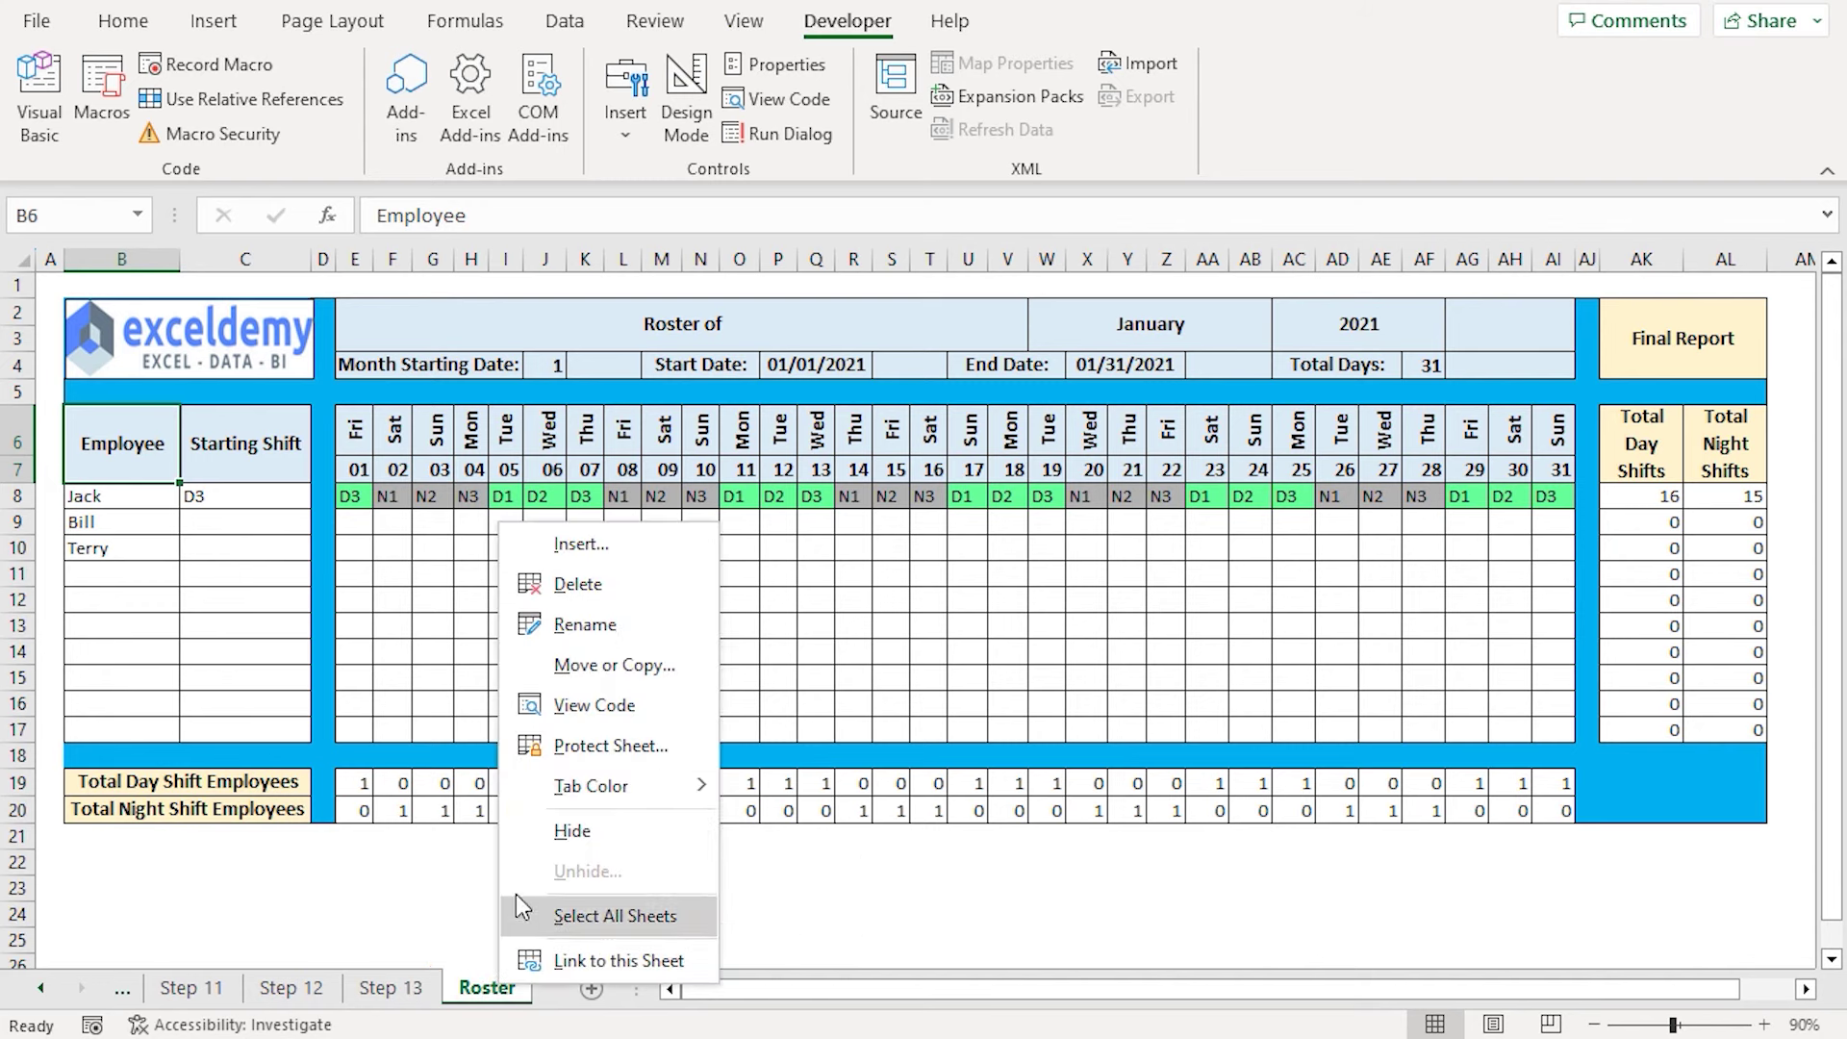
pyautogui.click(628, 714)
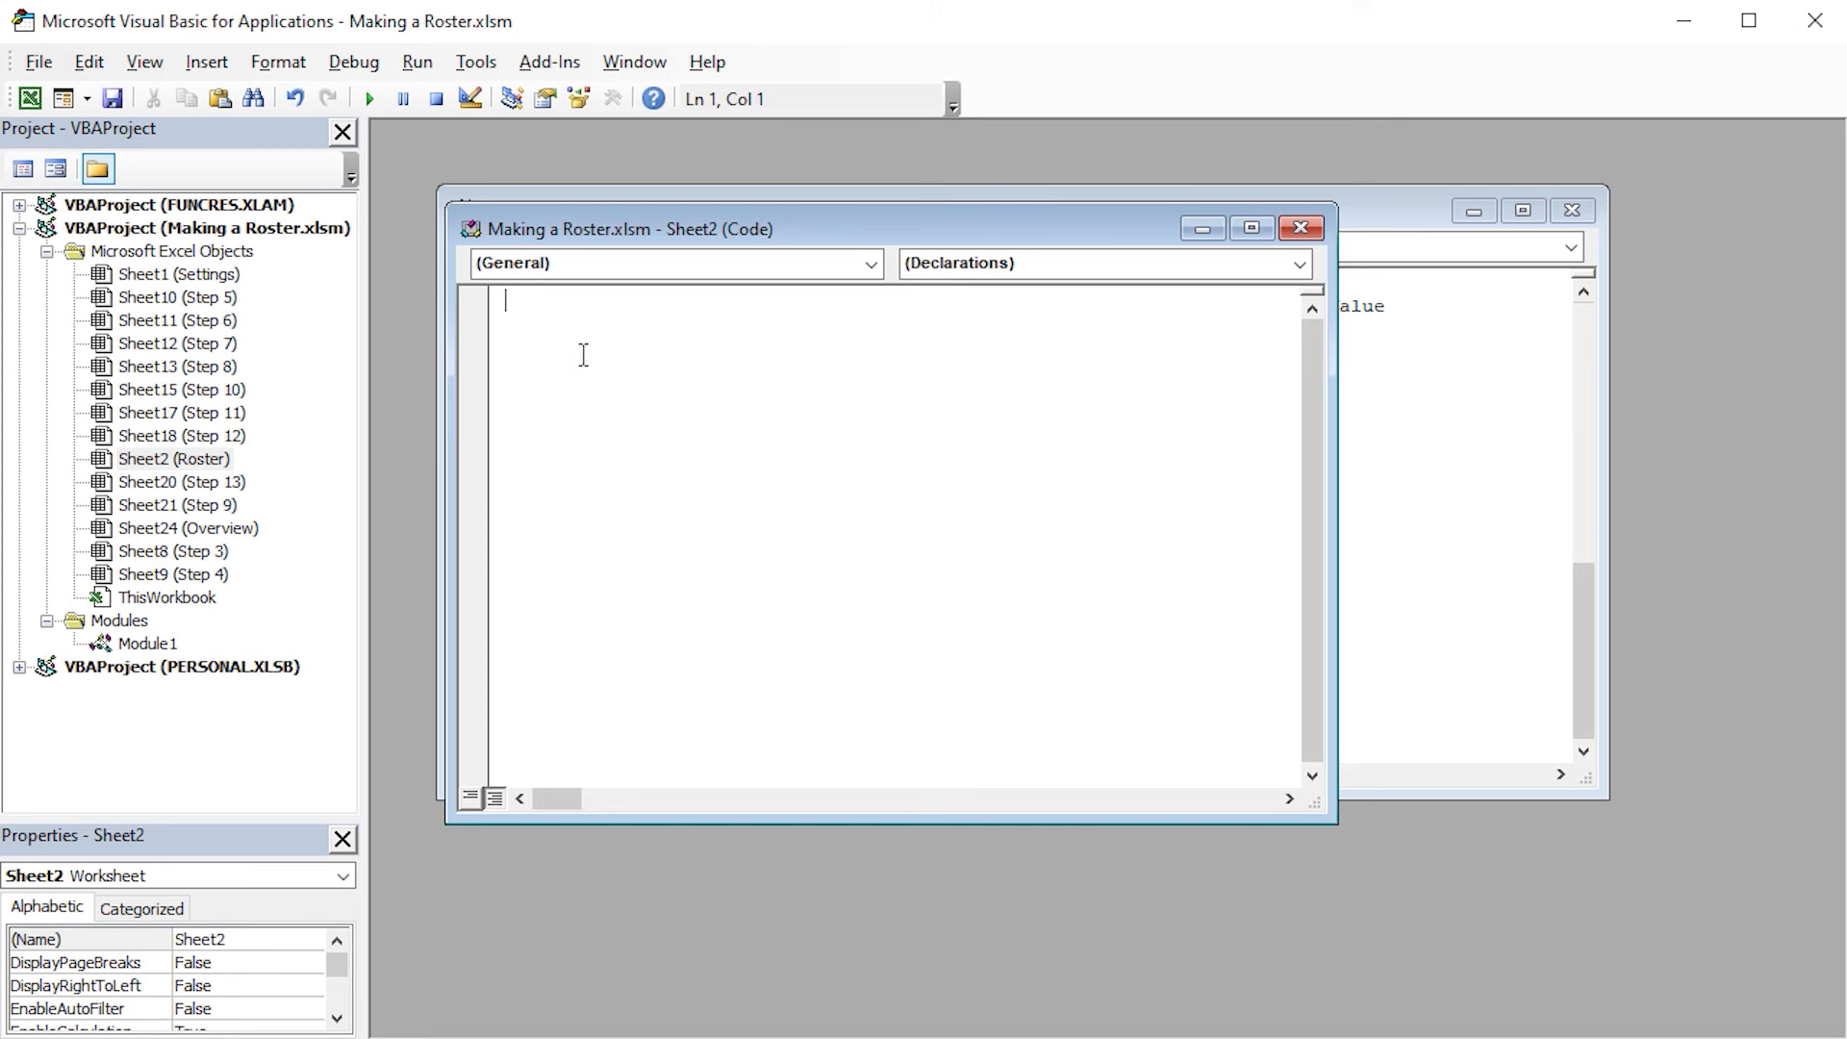
pyautogui.write('Private Sub Worksheet_Change(ByVal Target As Range) Dim wsht As Worksheet Set wsht = ThisWorkbook.ActiveSheet Sheet_Count = ThisWorkbook.Worksheets.Count Check_Sheet = wsht.Range("W2").Value & " " & wsht.Range("AC2").Value If Not Intersect(Target, Range("W2:AC2")) Is Nothing Then If Check_Sheet = ActiveSheet.Name Then Exit Sub     For i = 1 To Sheet_Count     If Sheets(i).Name = Check_Sheet Then     Call JumpToSheet     Exit Sub     End If     Next i     Call CopyToSheet End If End Sub')
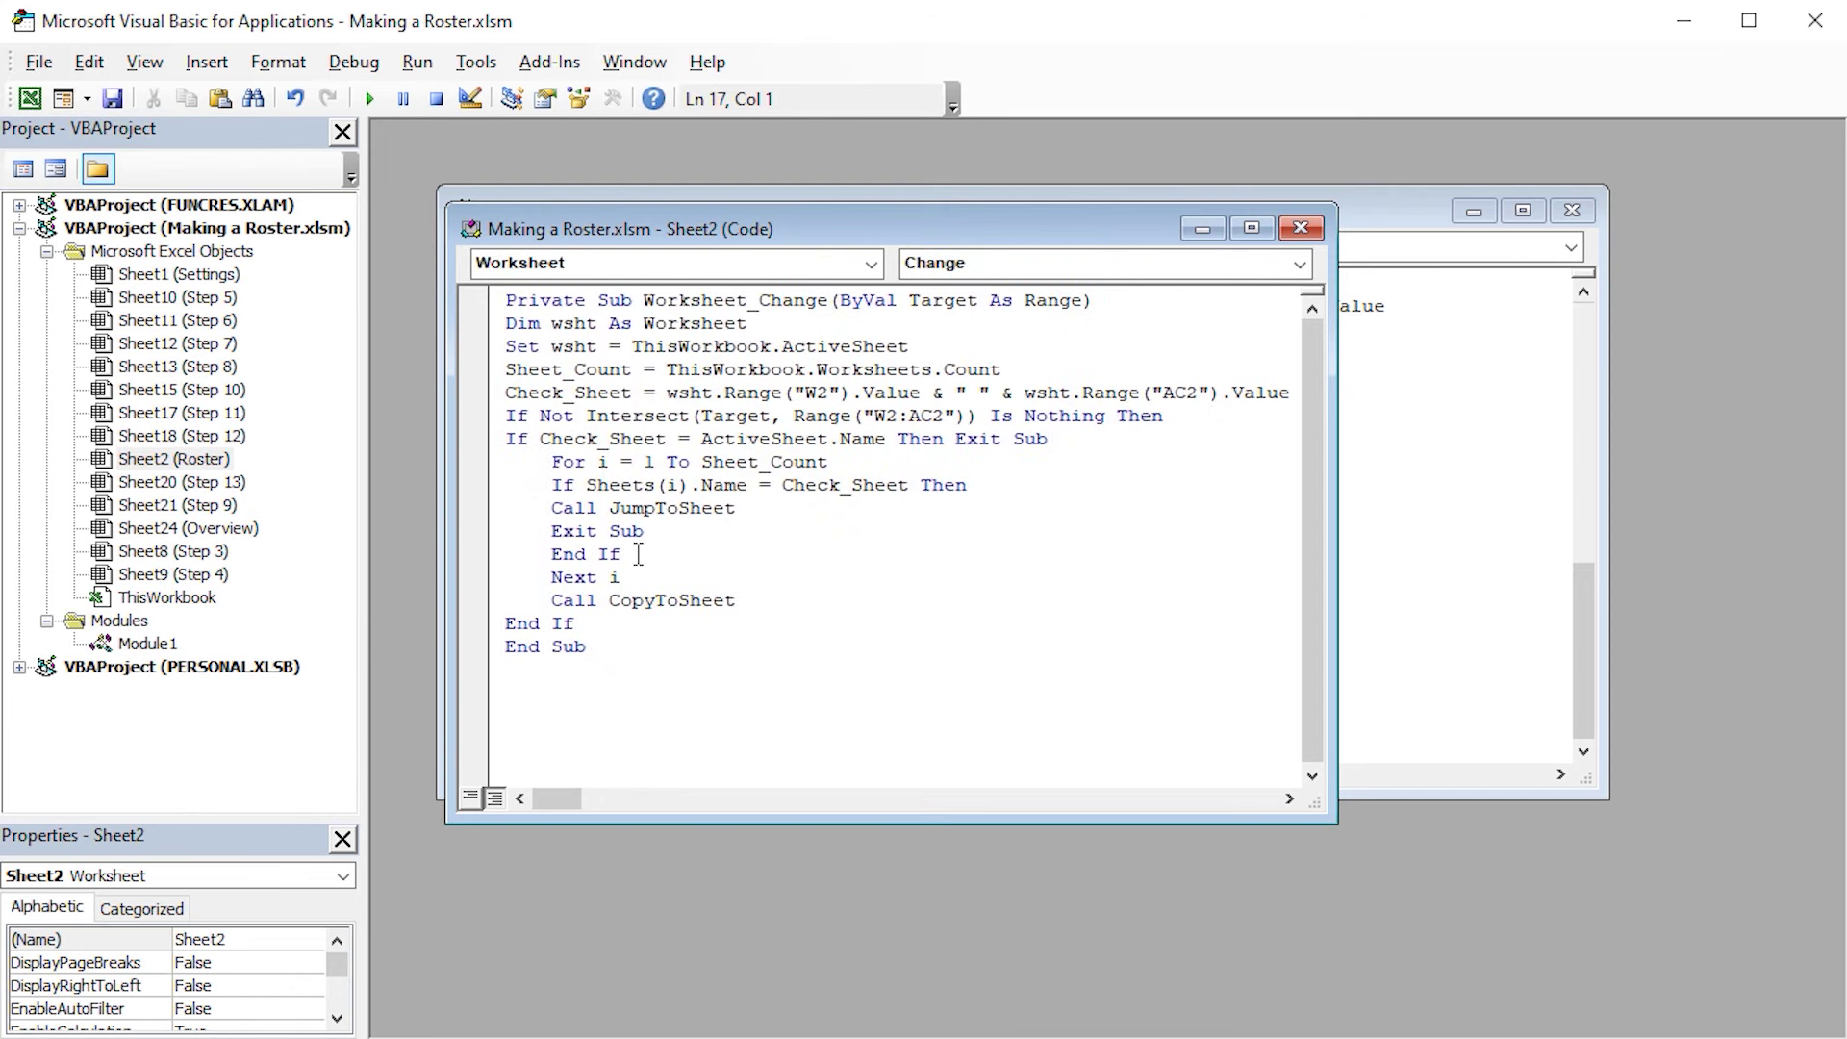
pyautogui.hotkey('alt', 'F11')
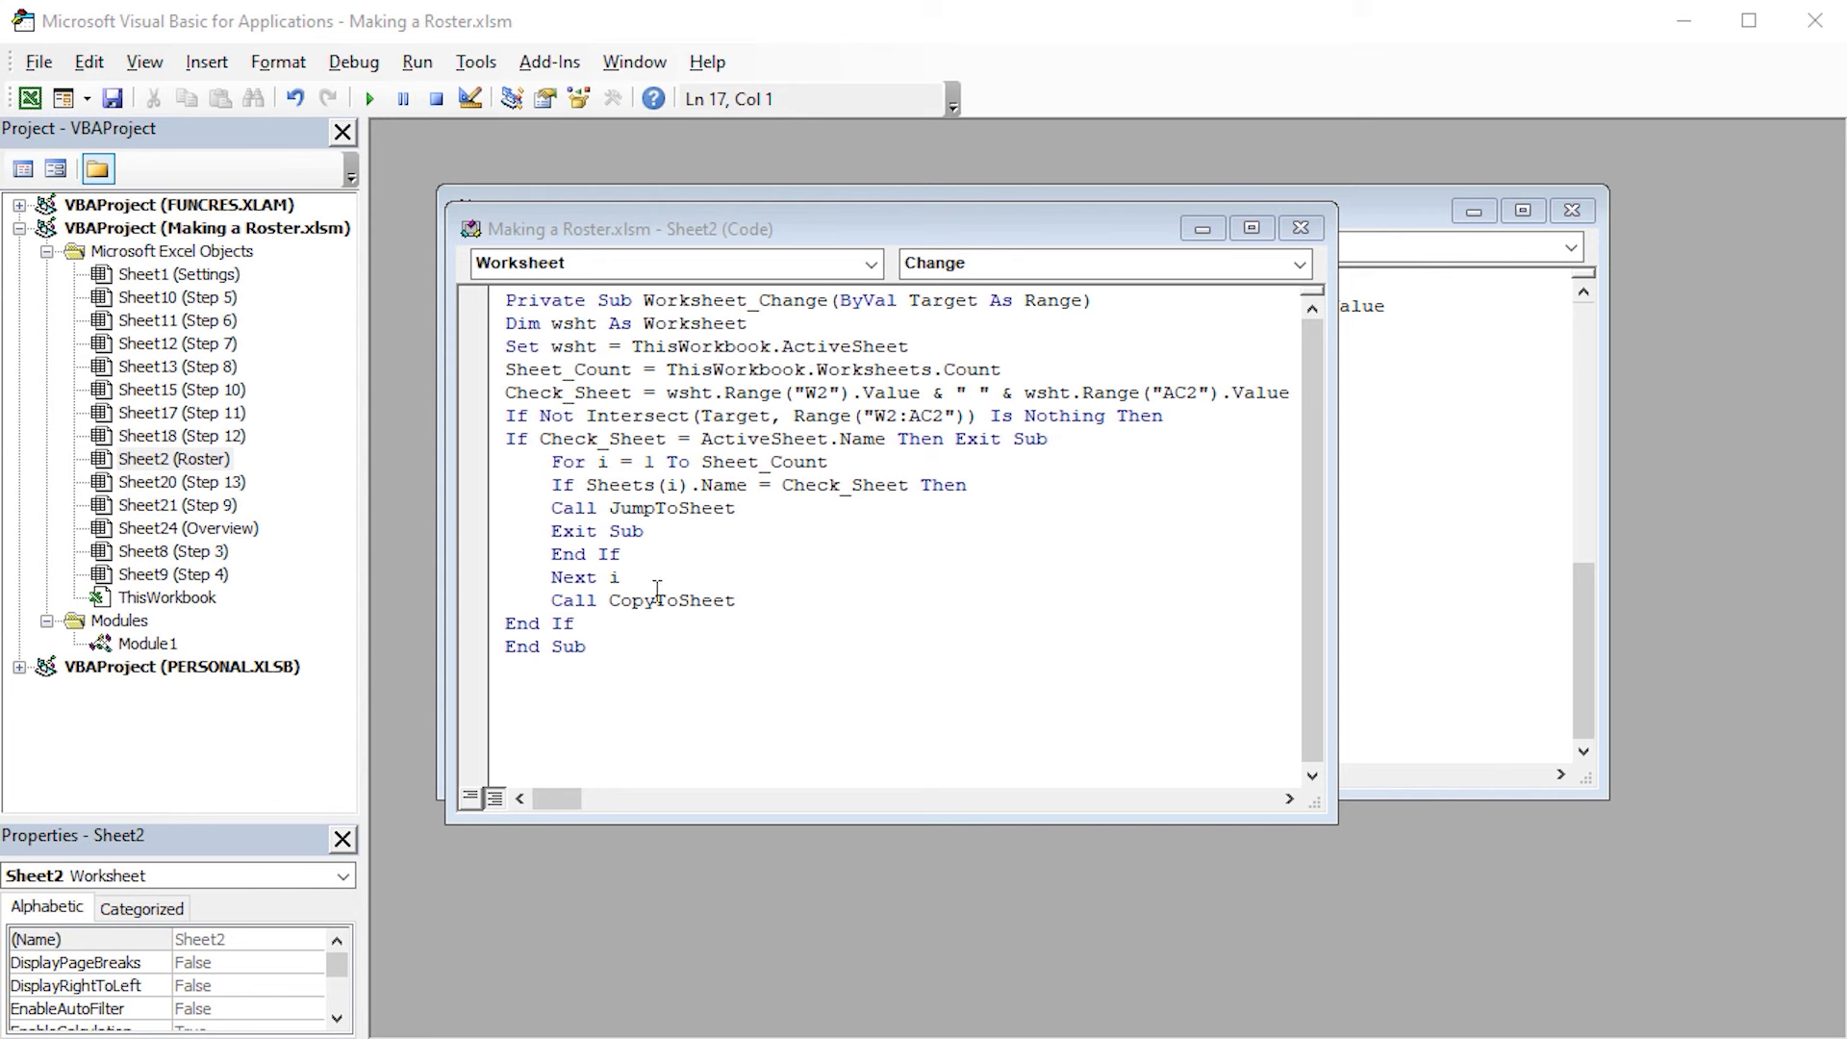
pyautogui.click(670, 628)
pyautogui.click(1816, 24)
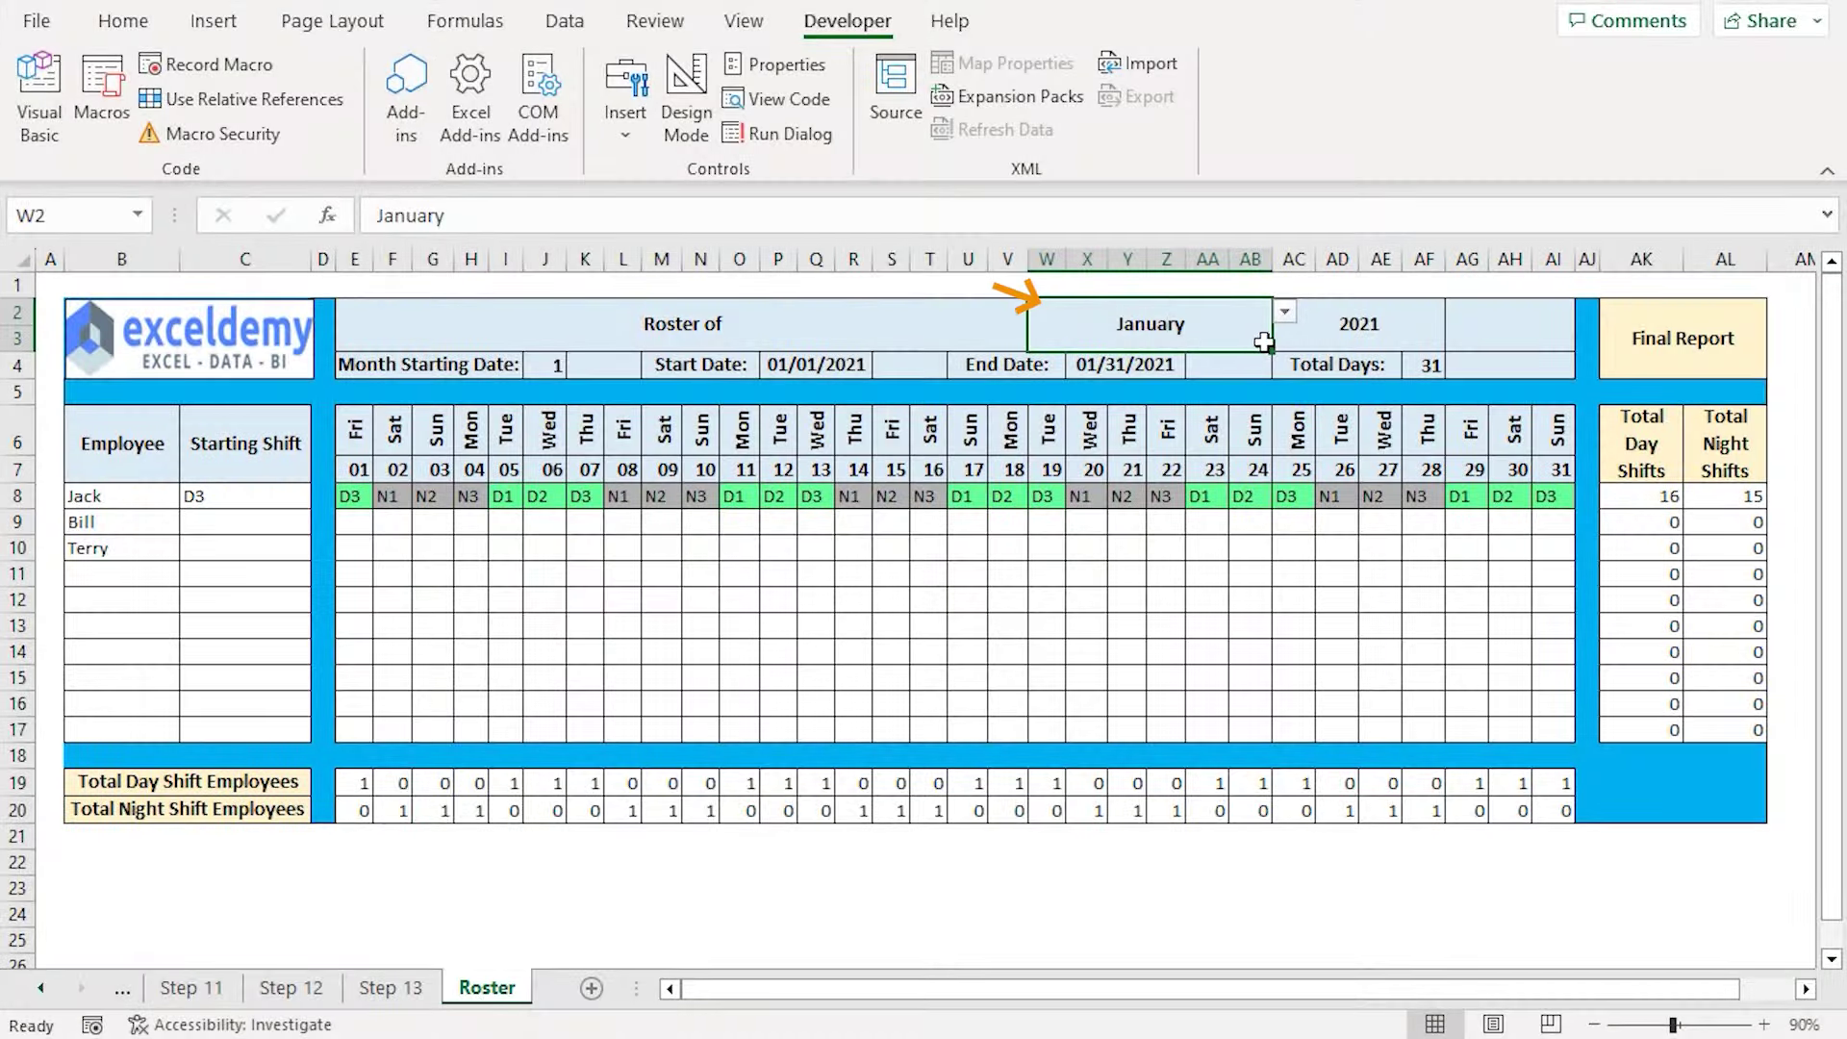
# Choose April as the roster month in cell W2 of the Roster sheet to trigger the sheet-copying macro
pyautogui.click(1284, 311)
pyautogui.moveTo(1282, 382); pyautogui.dragTo(1146, 384)
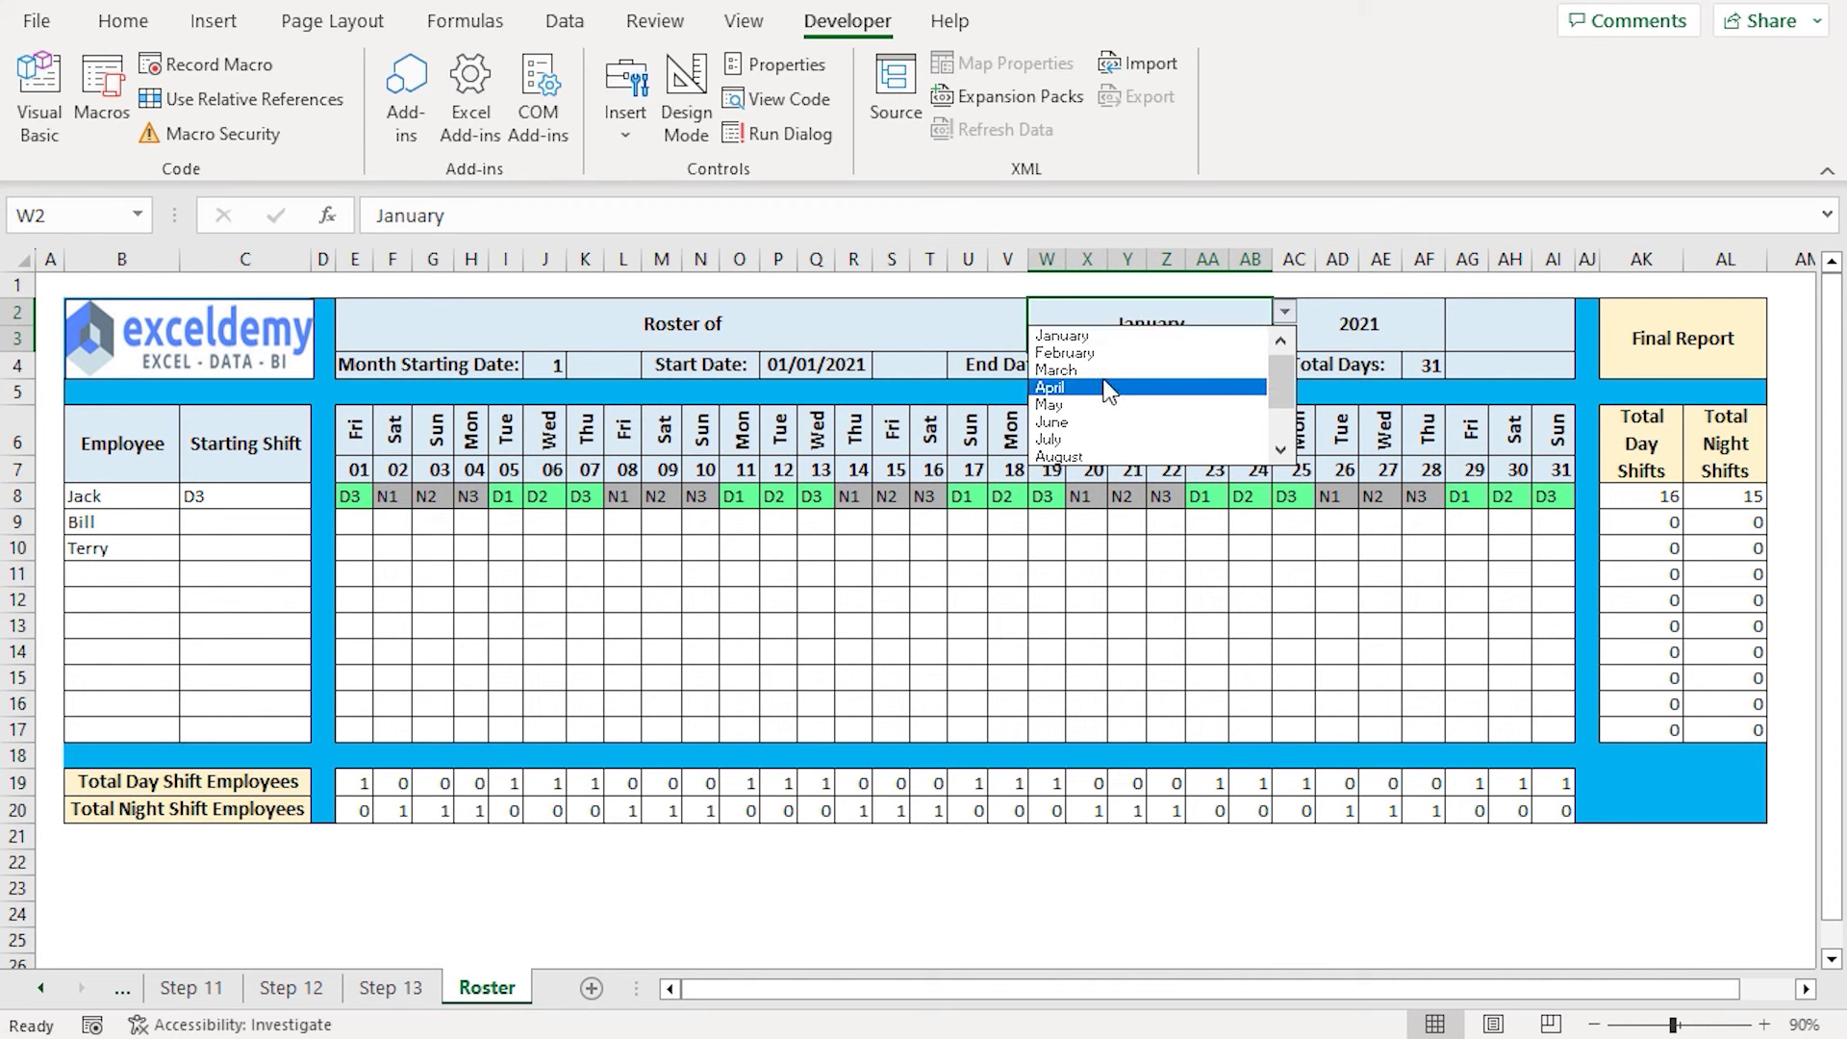
pyautogui.click(1117, 389)
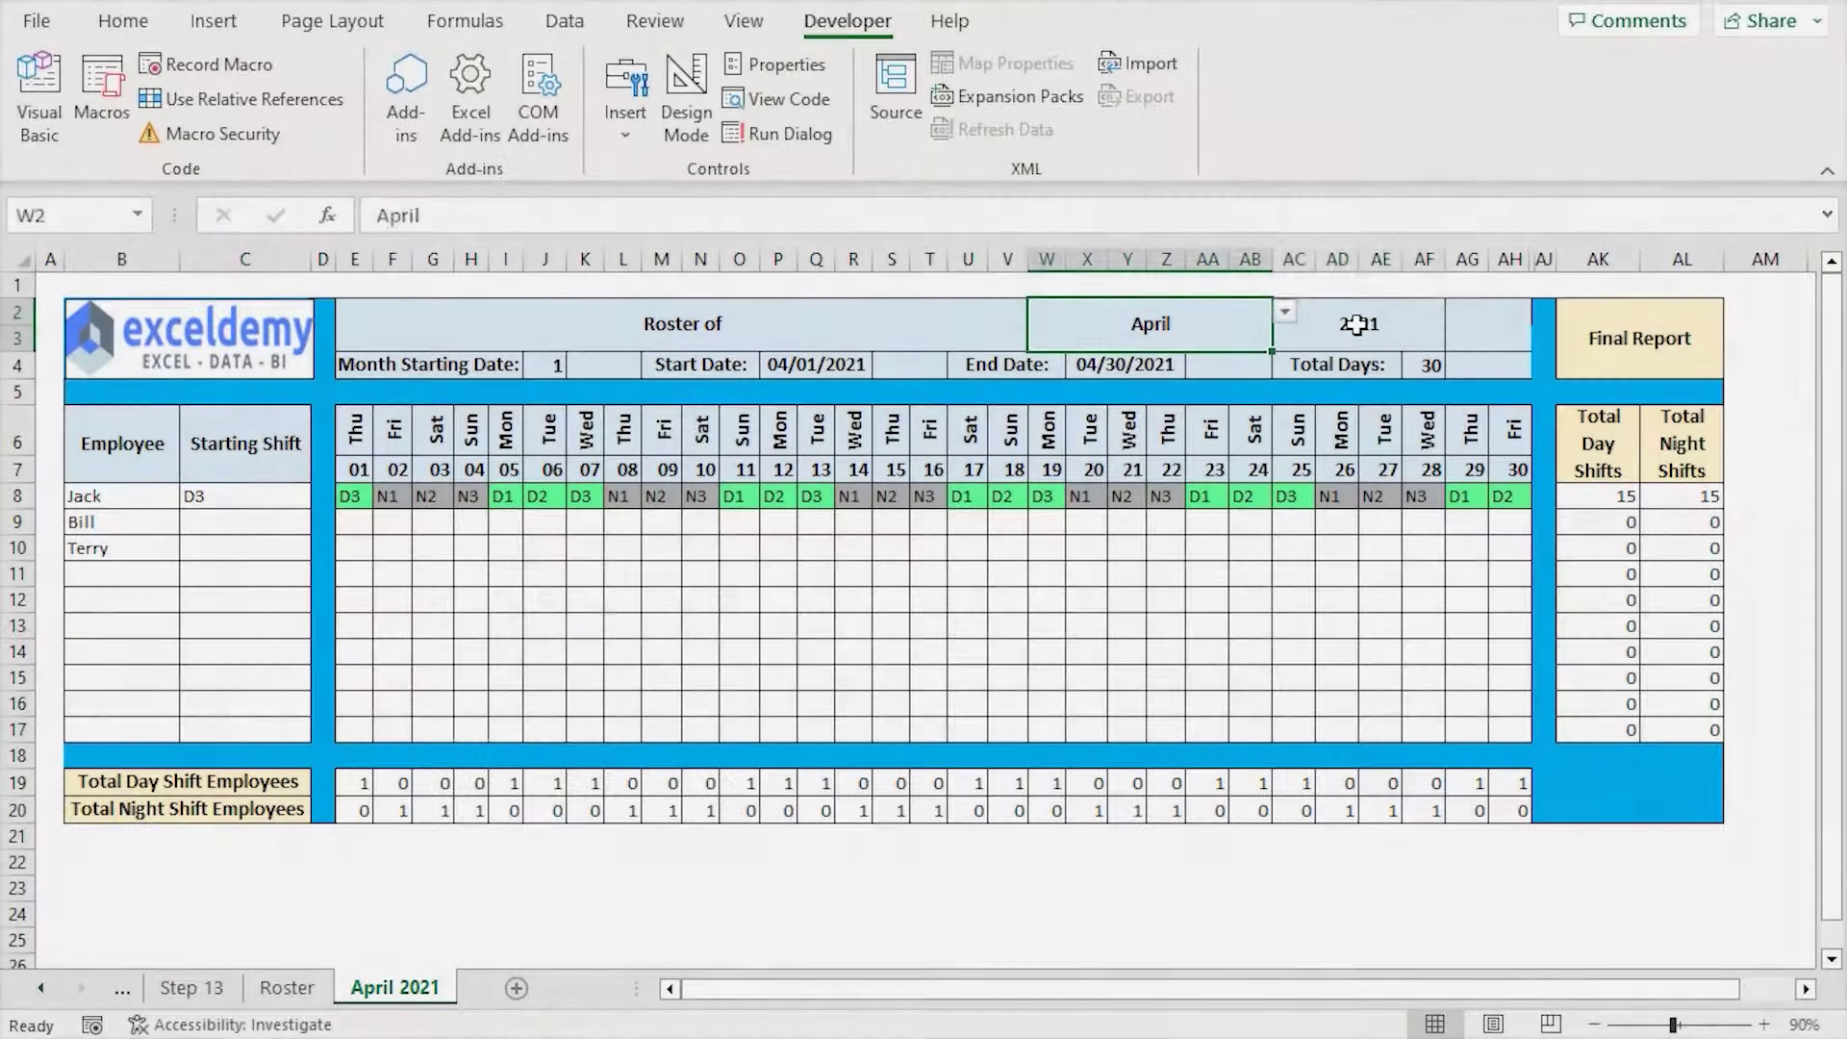
# On the April 2021 sheet, choose 2023 as the roster year in cell AC2
pyautogui.click(1356, 325)
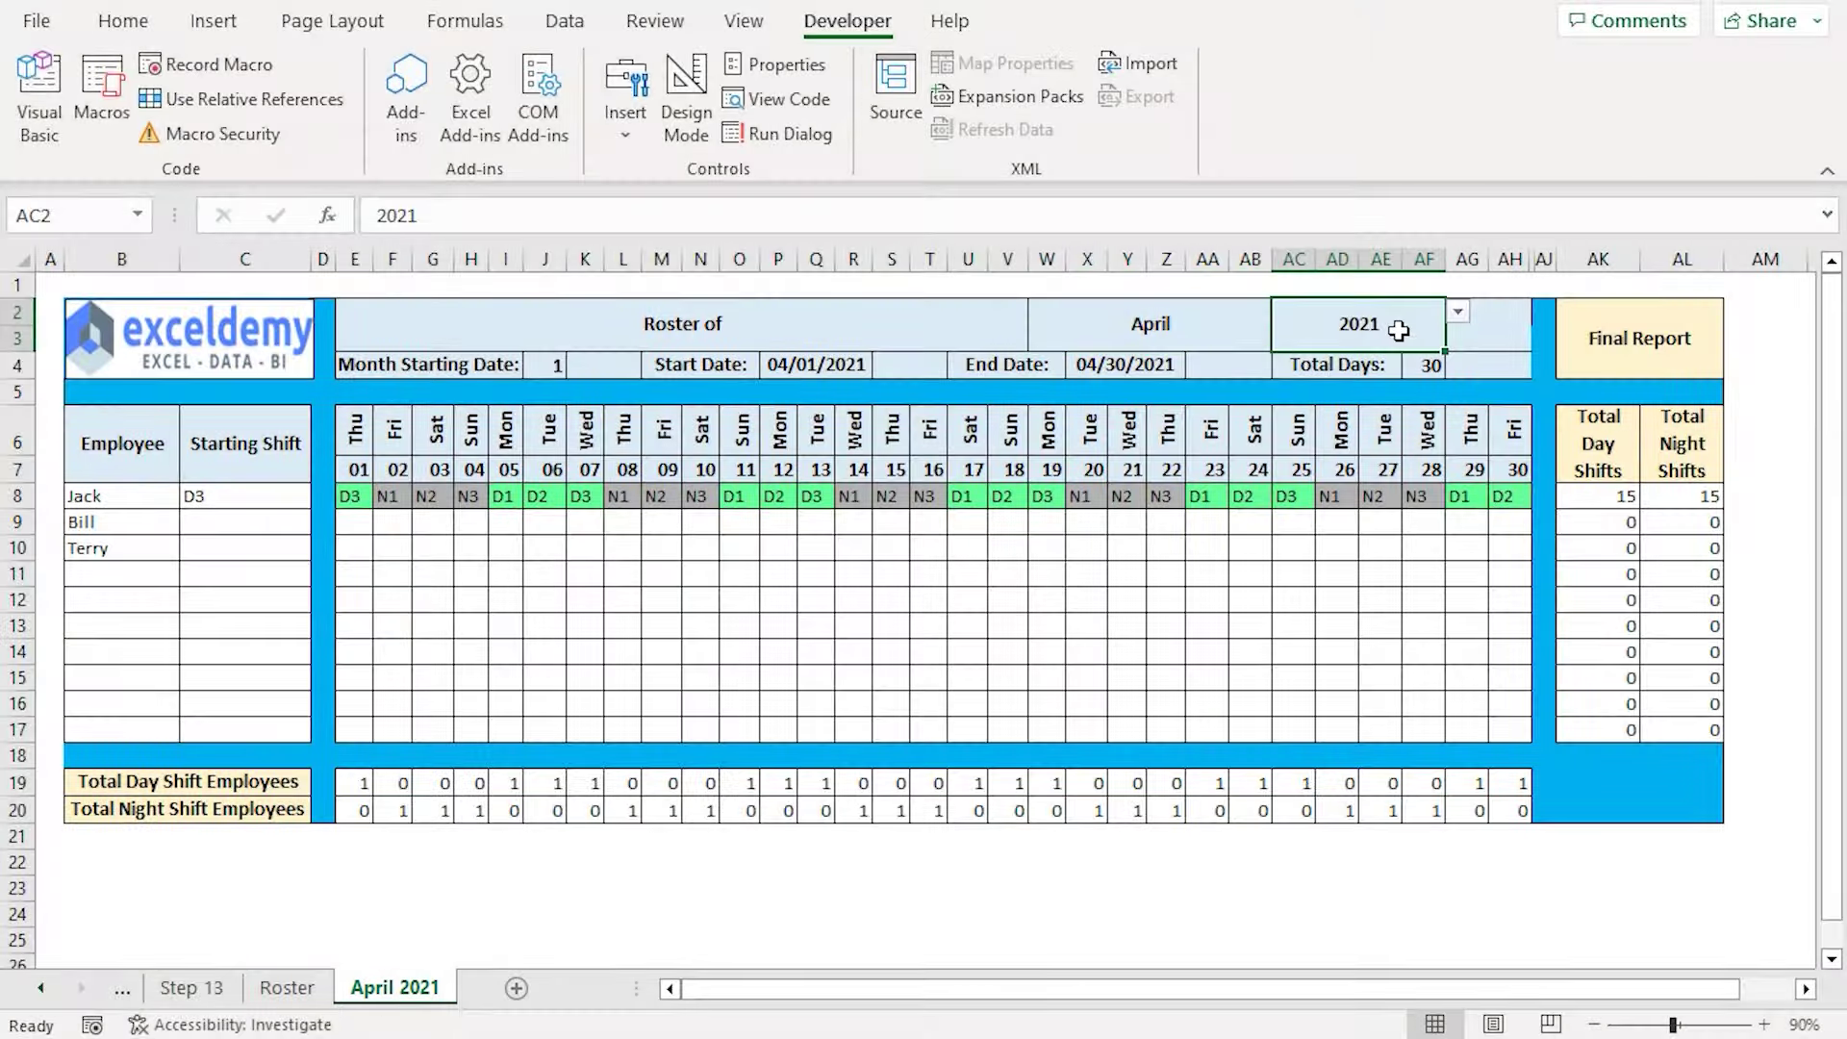
pyautogui.click(1460, 314)
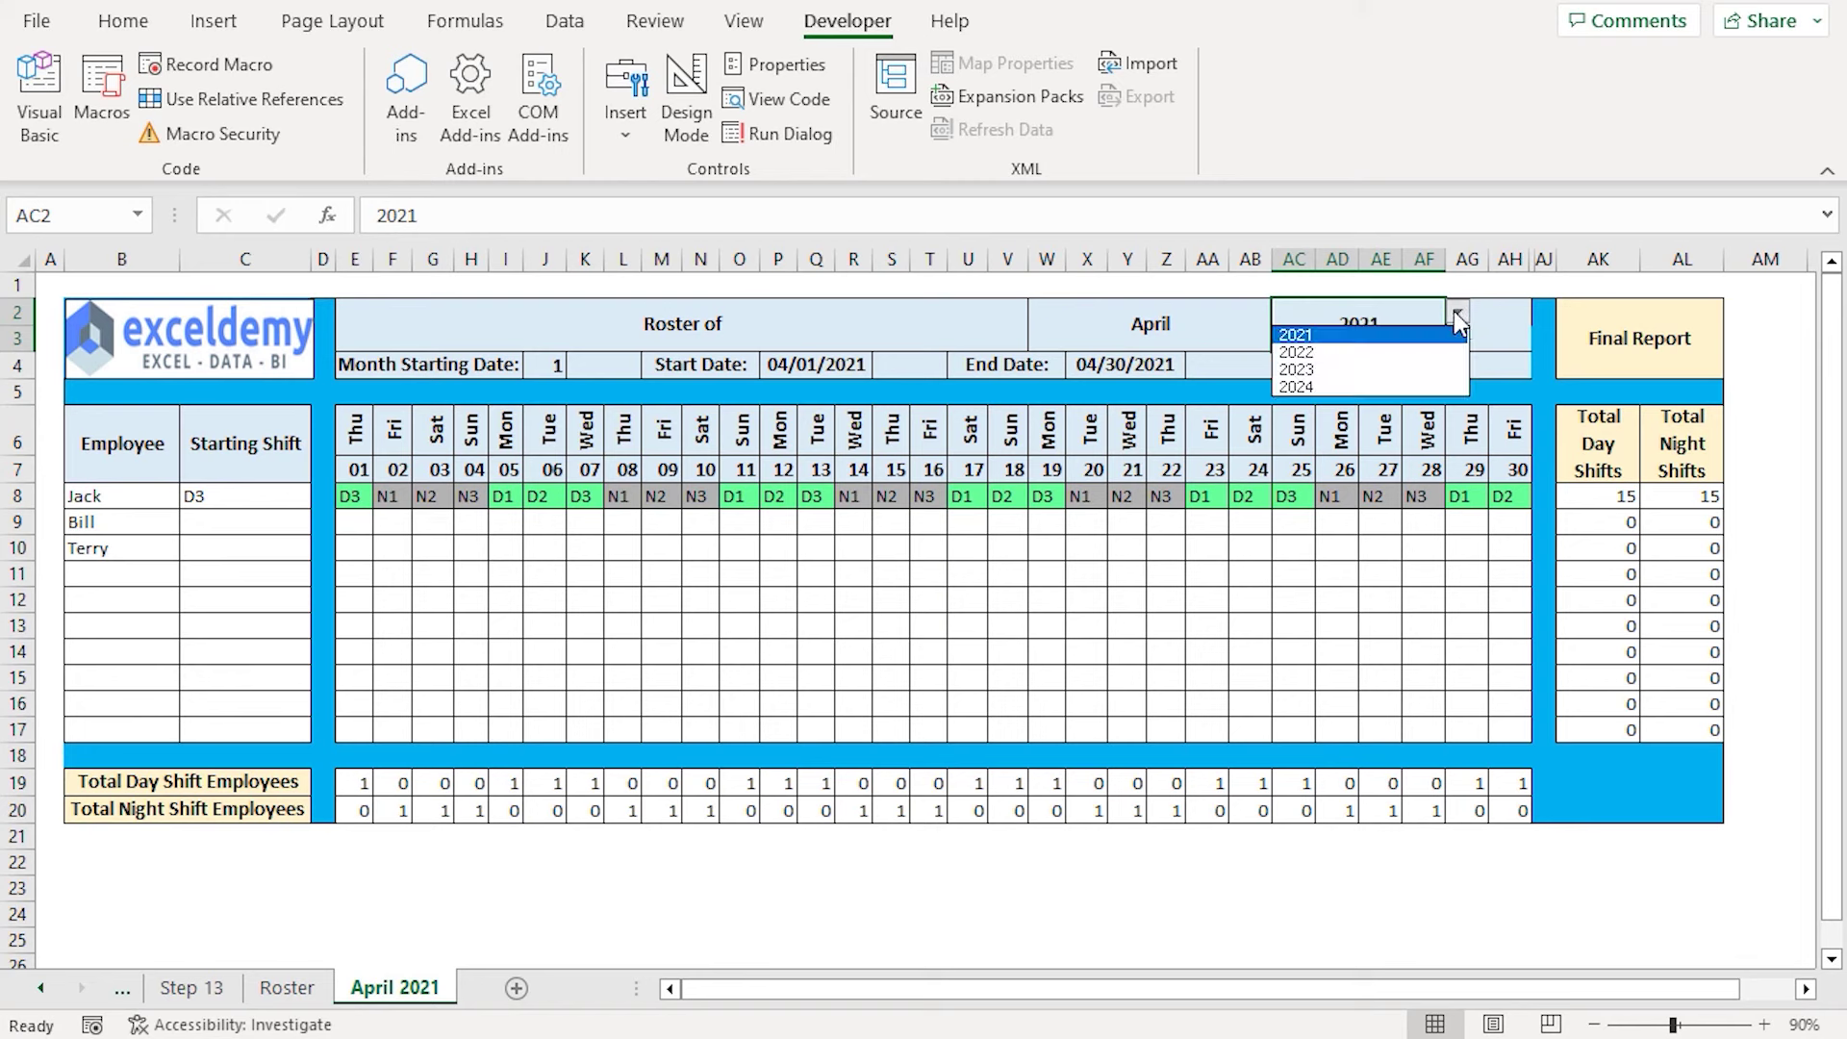
pyautogui.click(1334, 371)
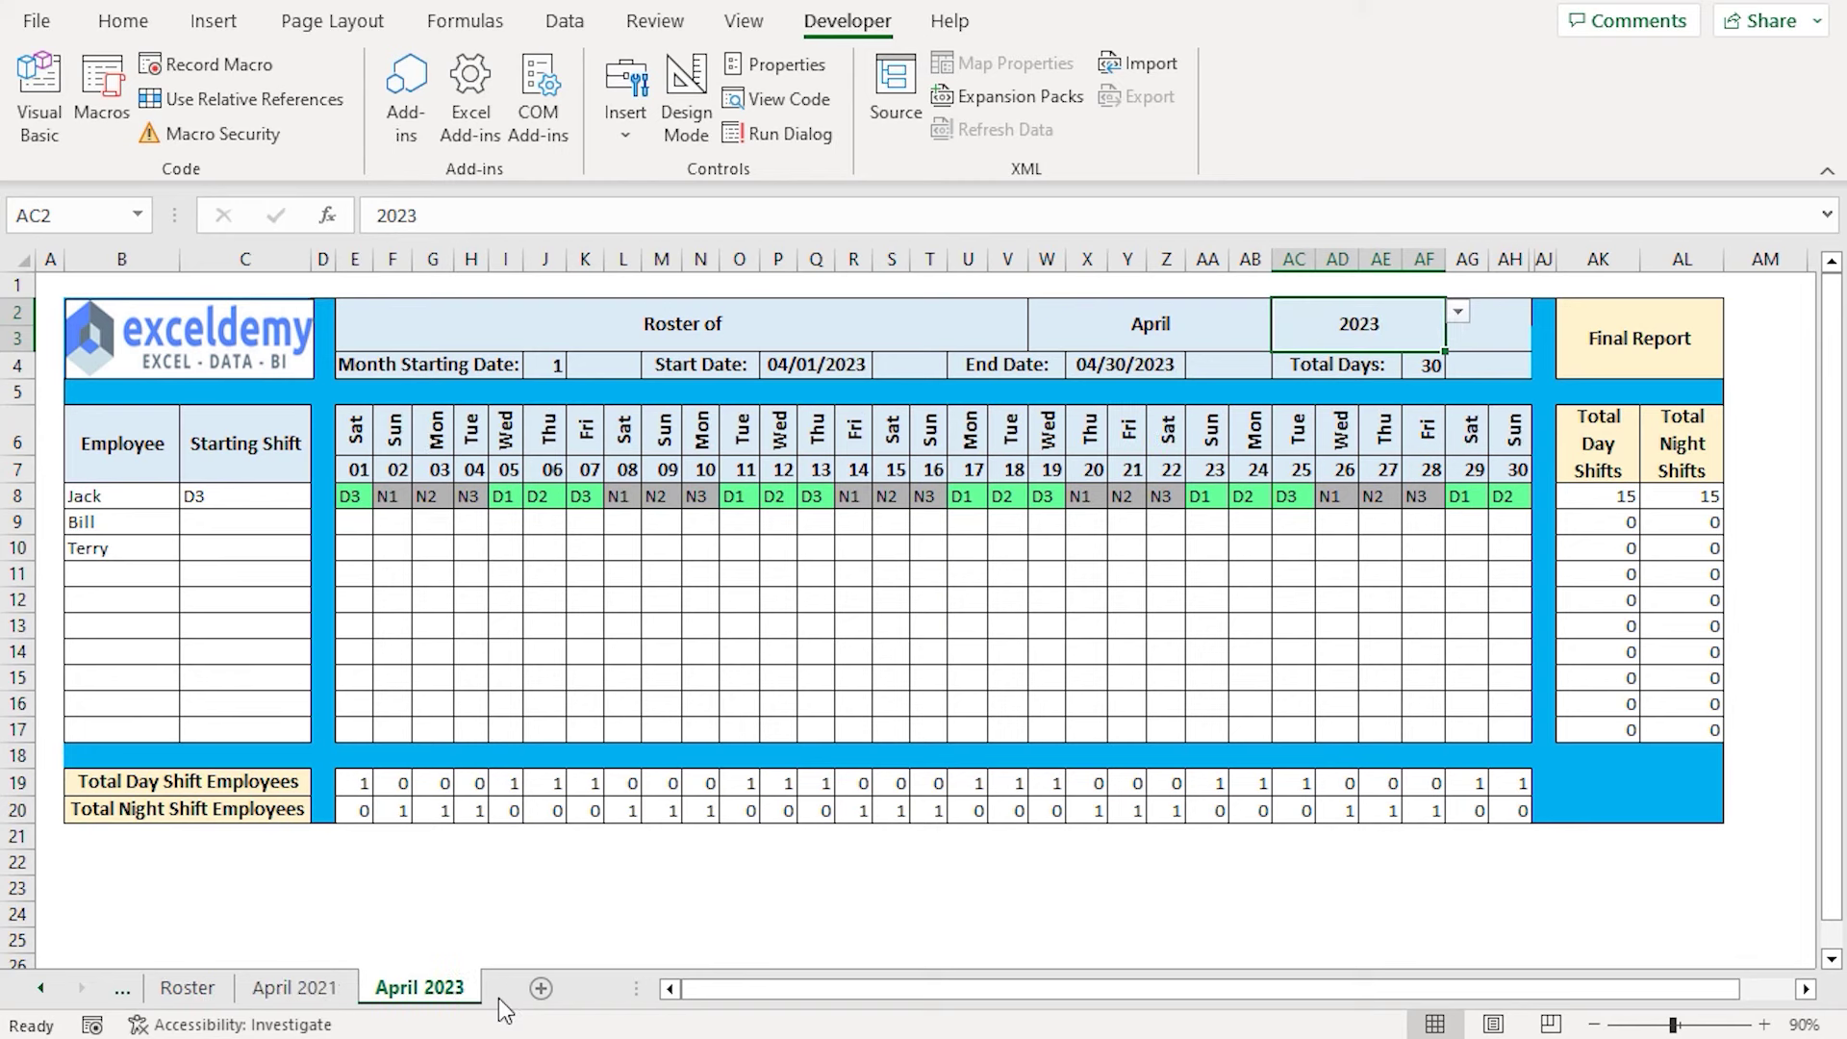